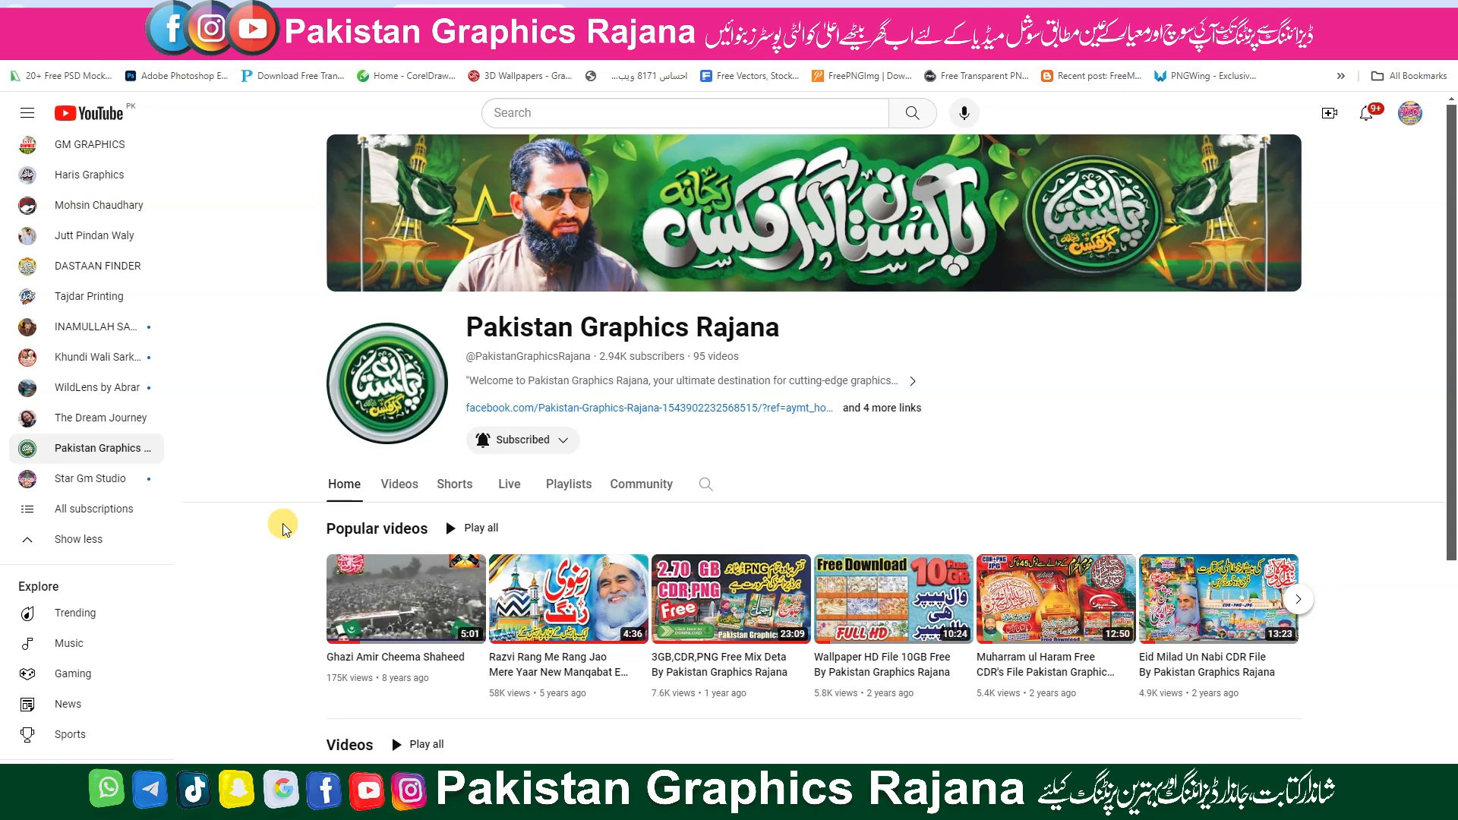
Switch to CorelDRAW and examine the gold 16 graphic and the mosque picture beside the empty poster frame
key(alt+Tab)
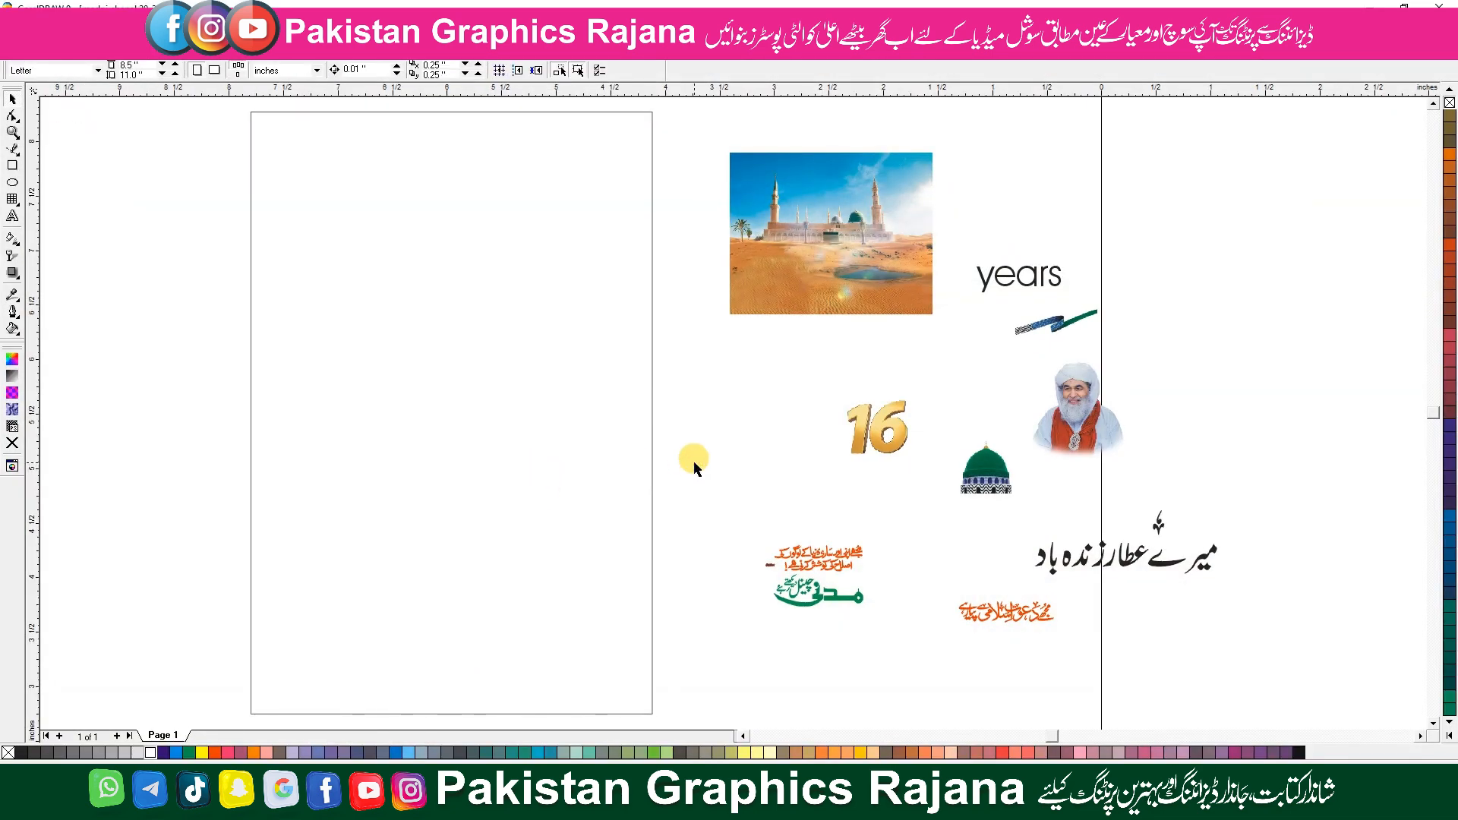
click(834, 448)
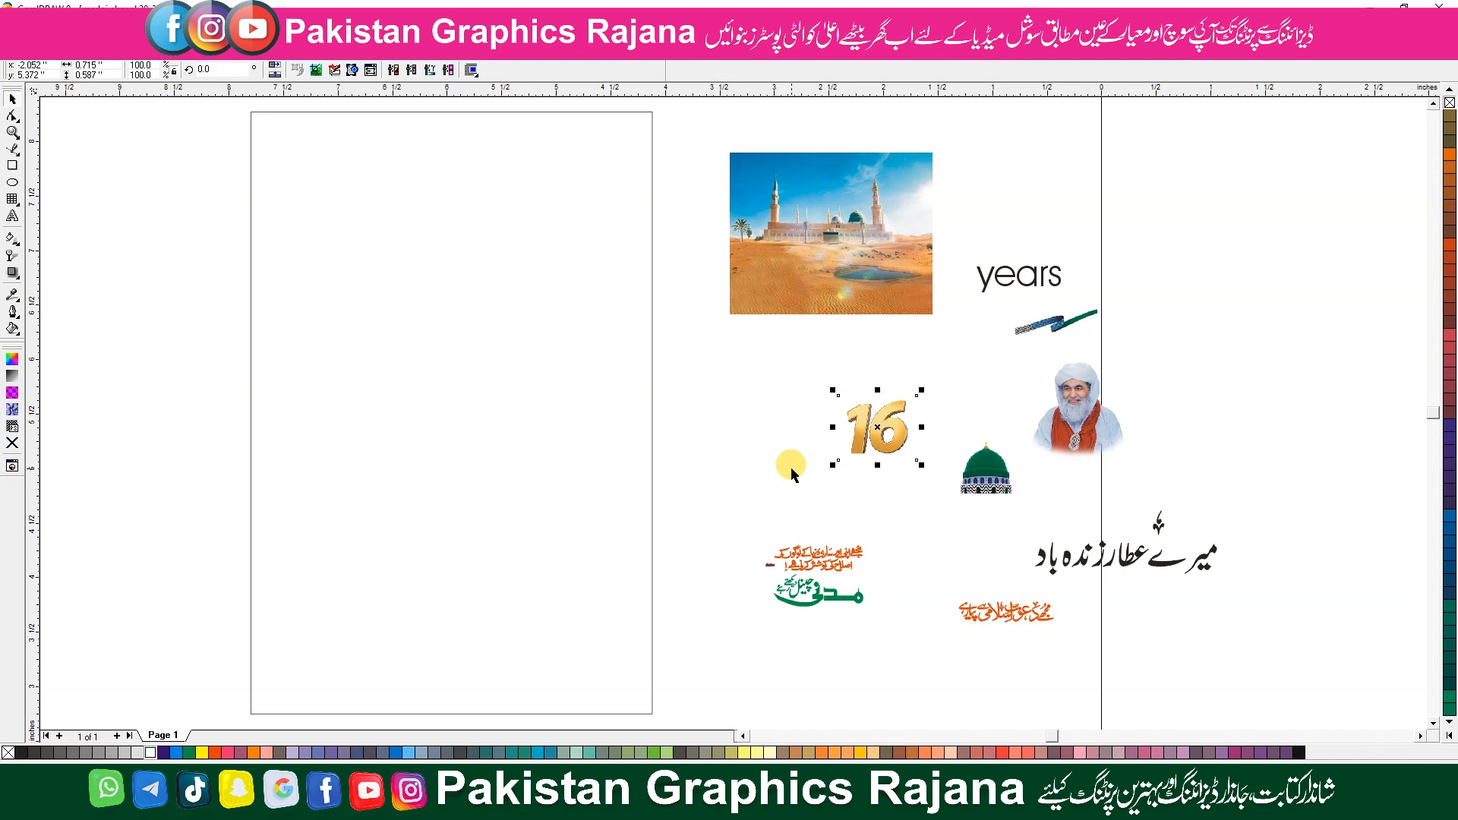
click(763, 310)
Return to the Pakistan Graphics Rajana YouTube channel in the browser and look through its Live streams
mouse_move(313, 803)
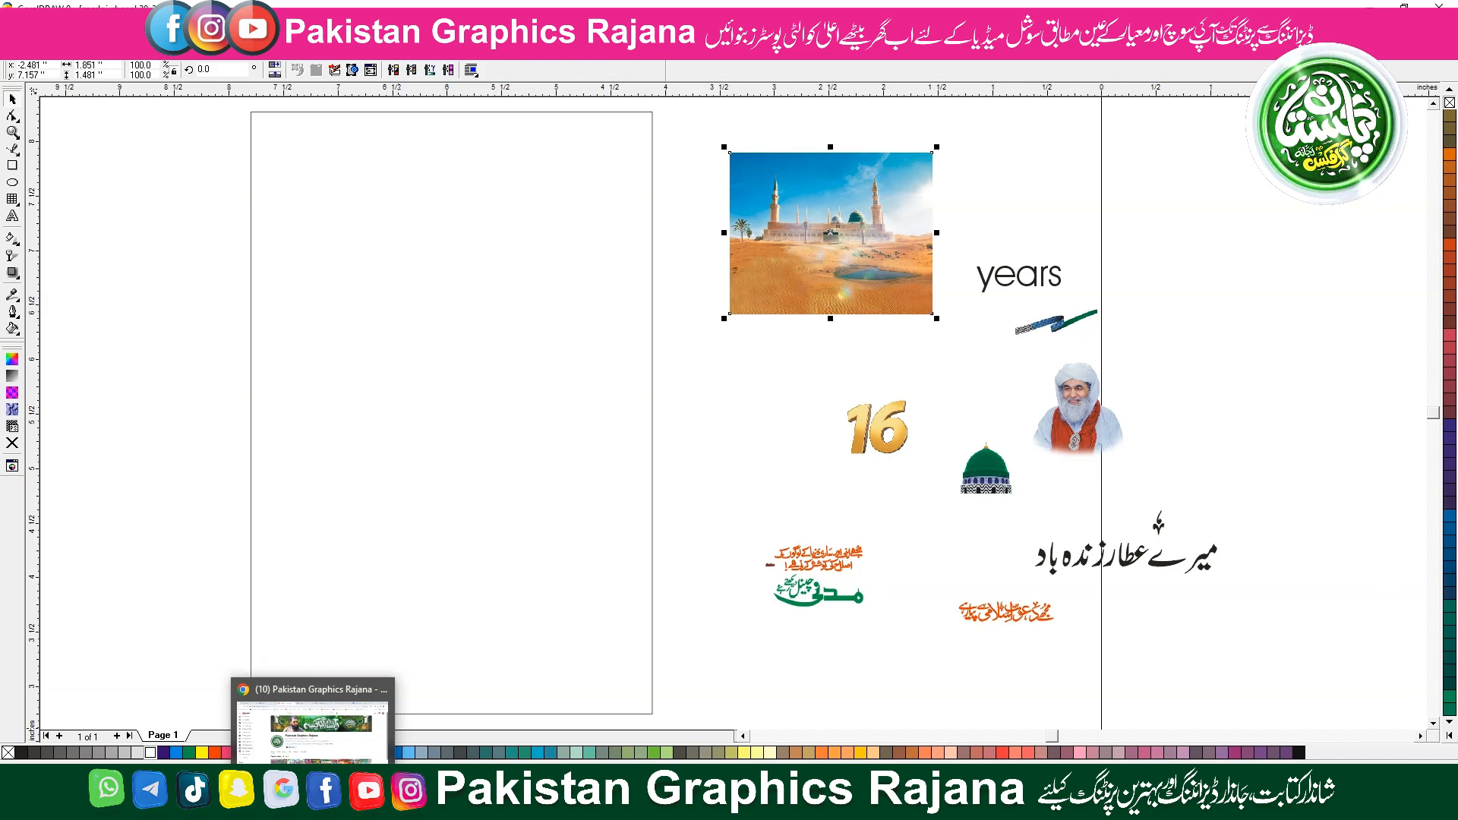
click(312, 729)
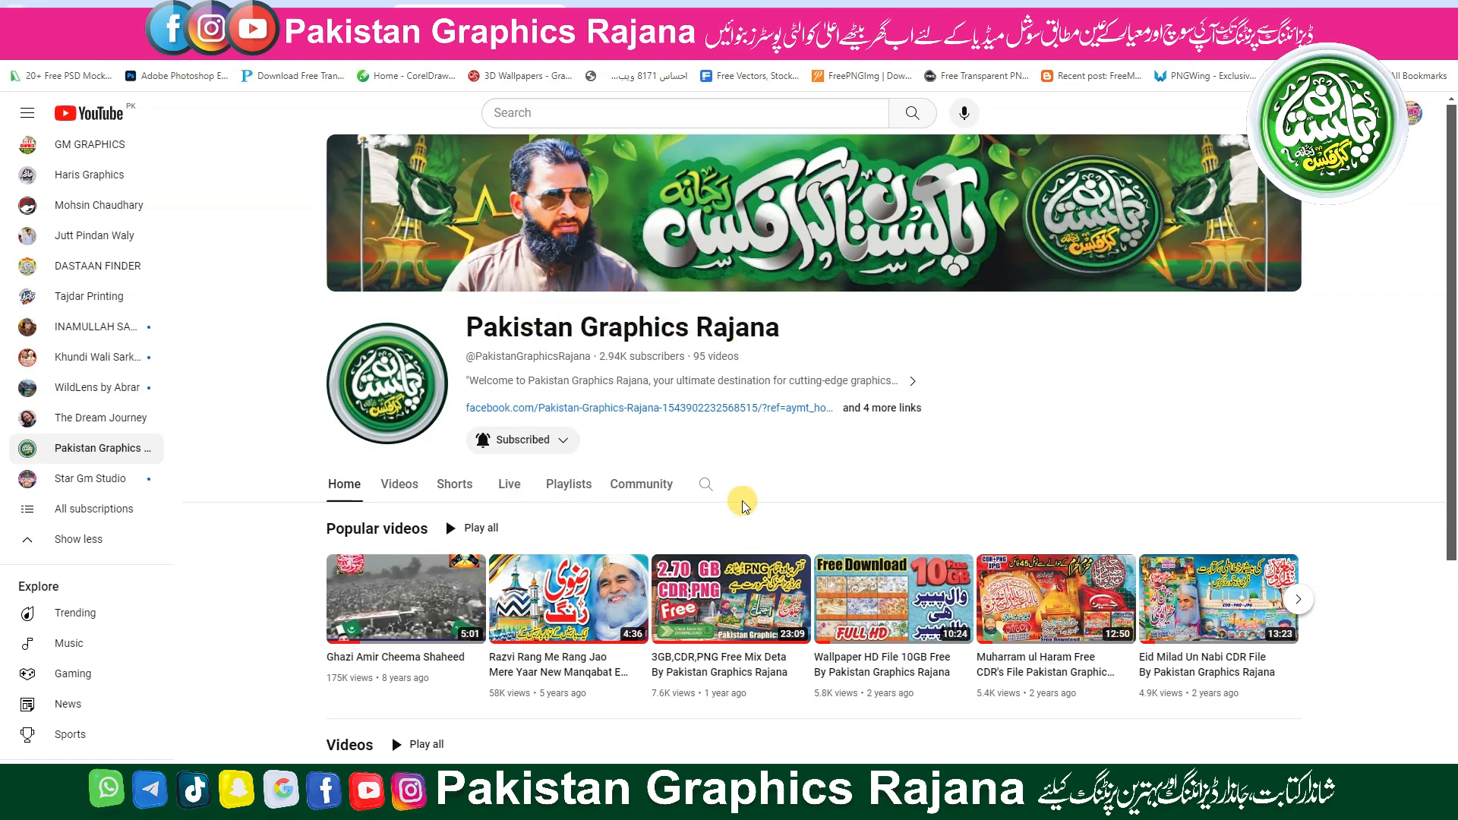
click(511, 490)
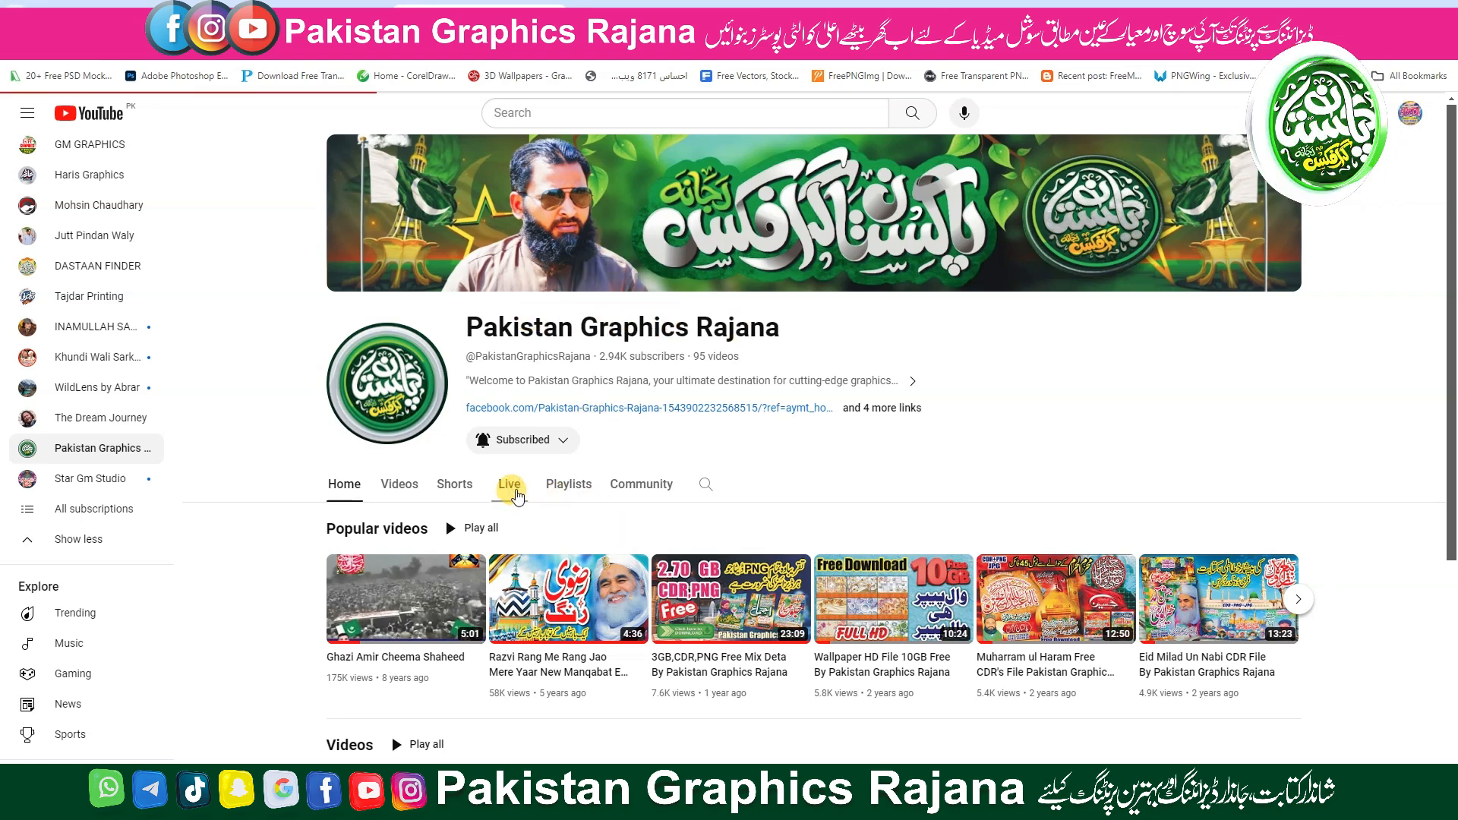
scroll(296, 607, down, 2)
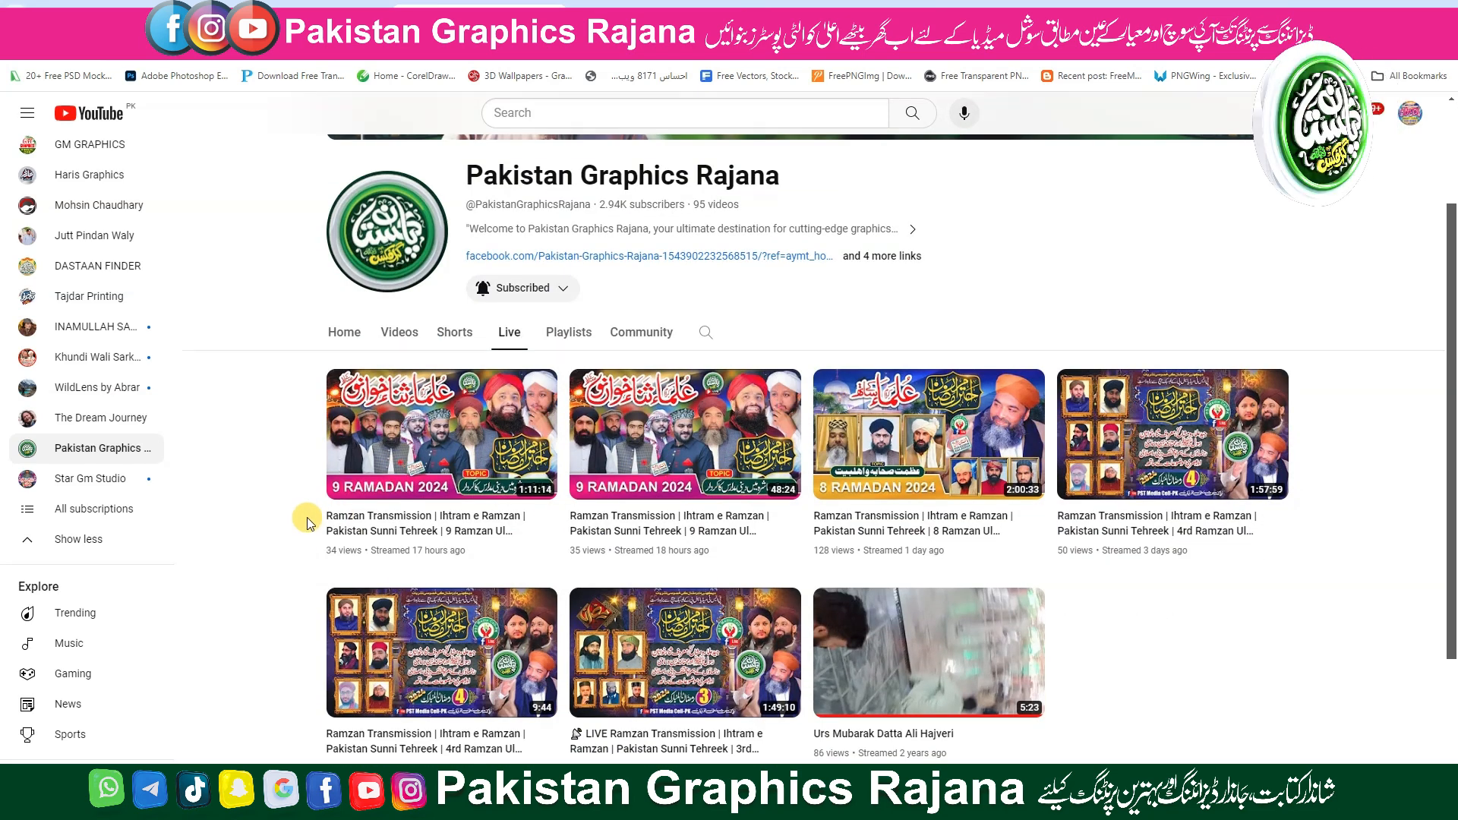
scroll(304, 531, up, 2)
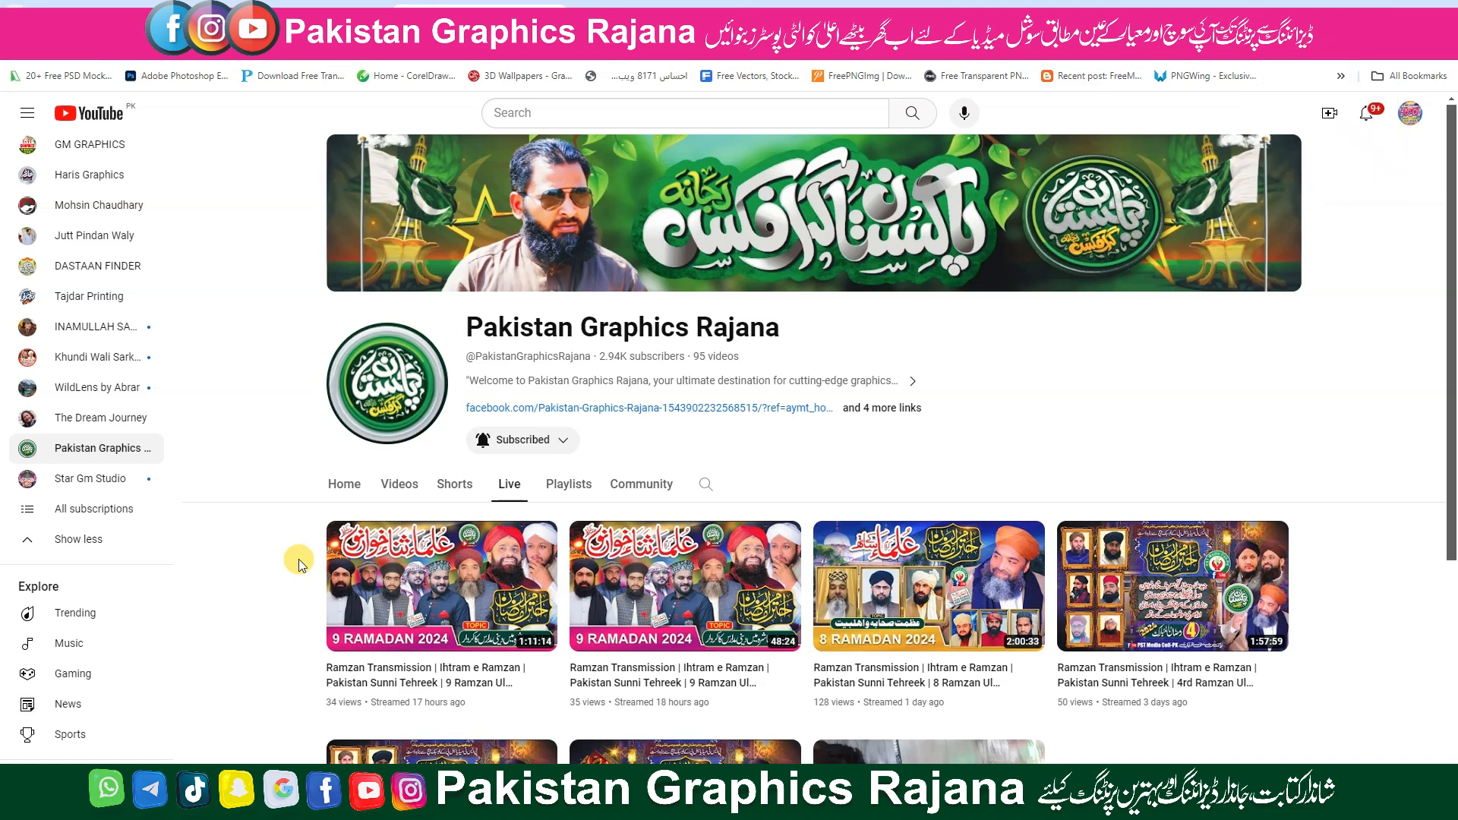
scroll(298, 559, down, 3)
scroll(299, 559, up, 3)
scroll(298, 558, down, 1)
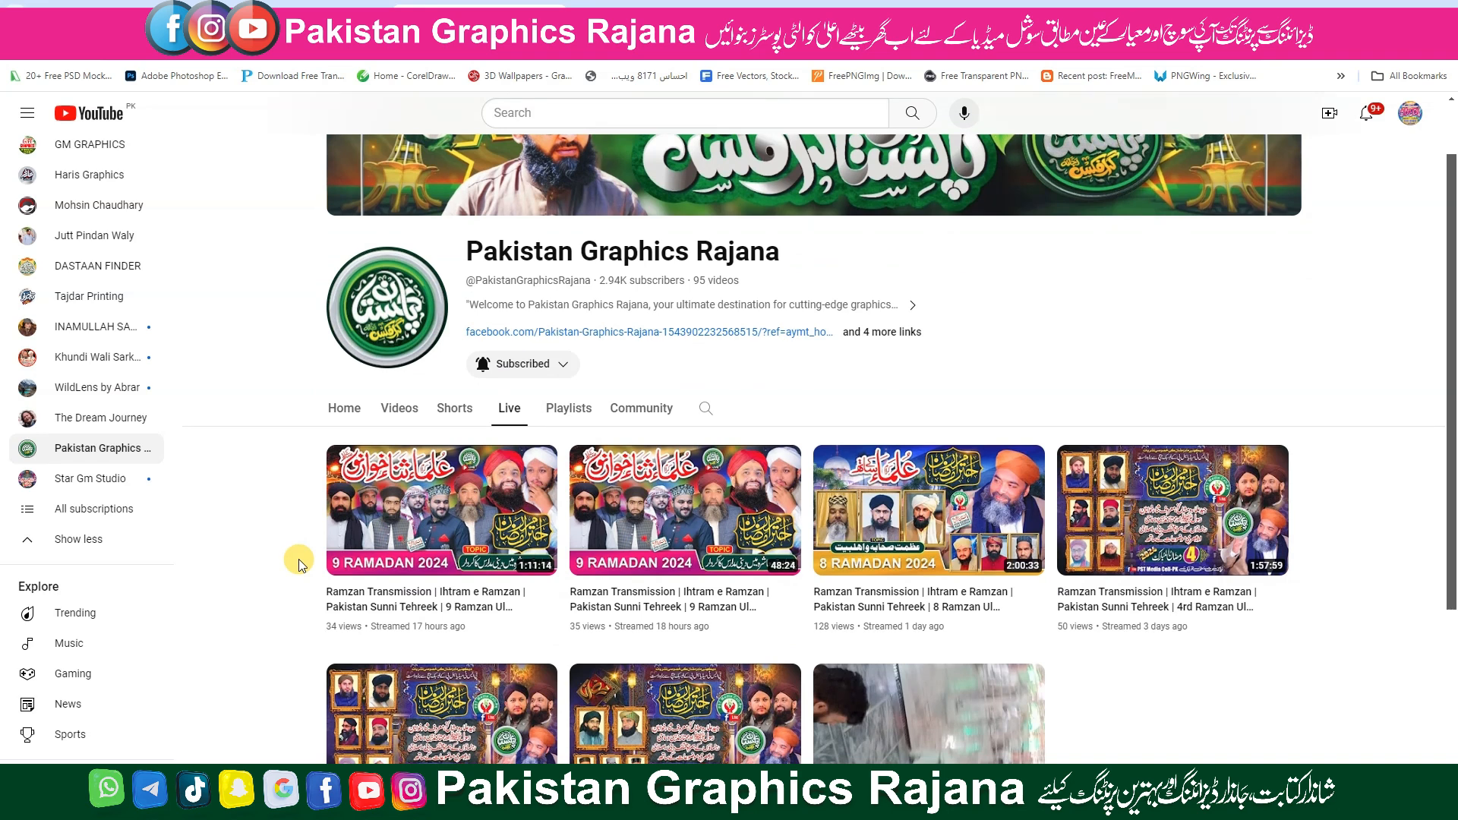
scroll(300, 564, up, 1)
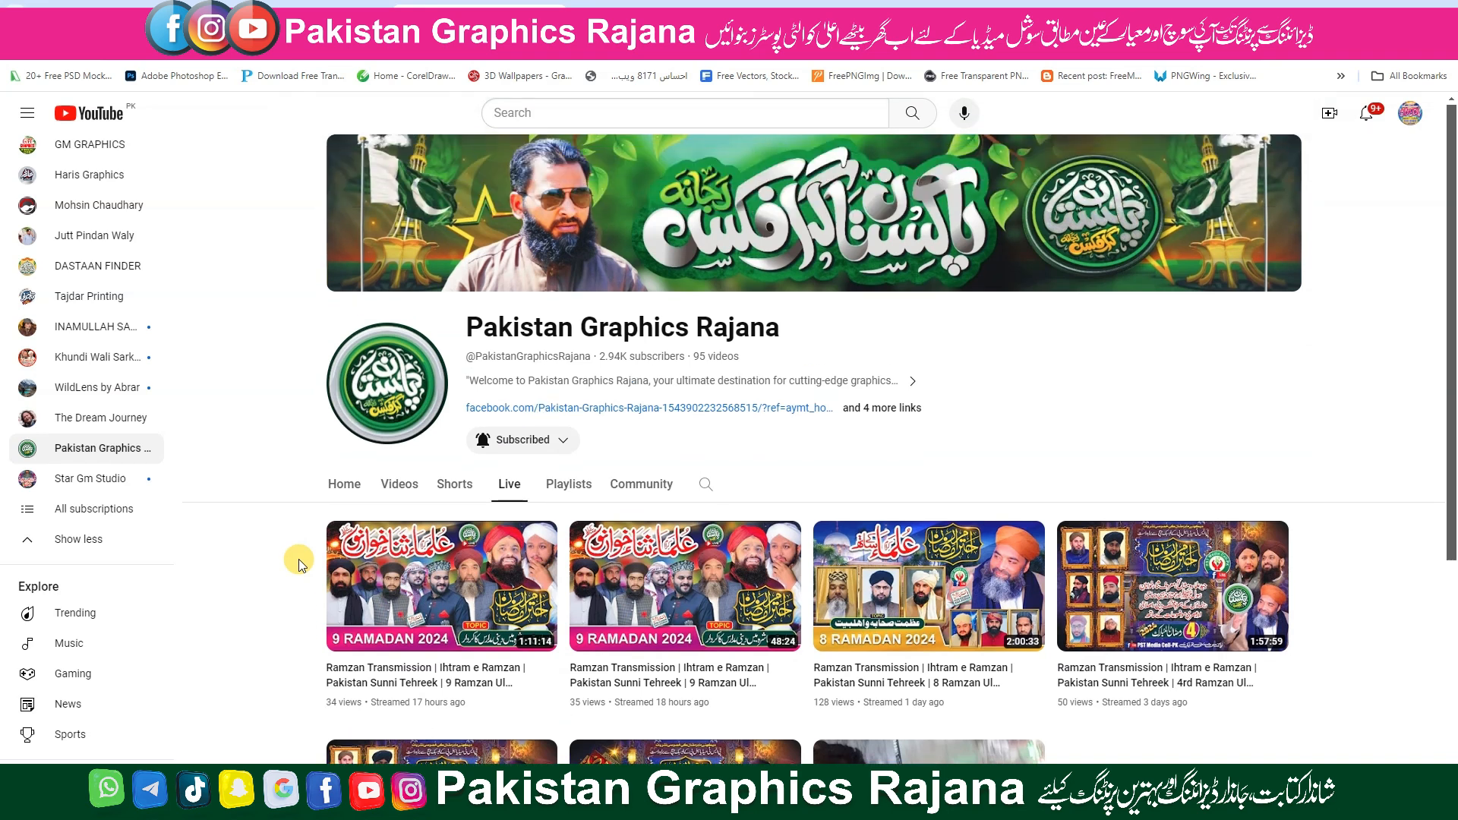
Look through the channel's latest Videos and go back to its Live streams
click(351, 485)
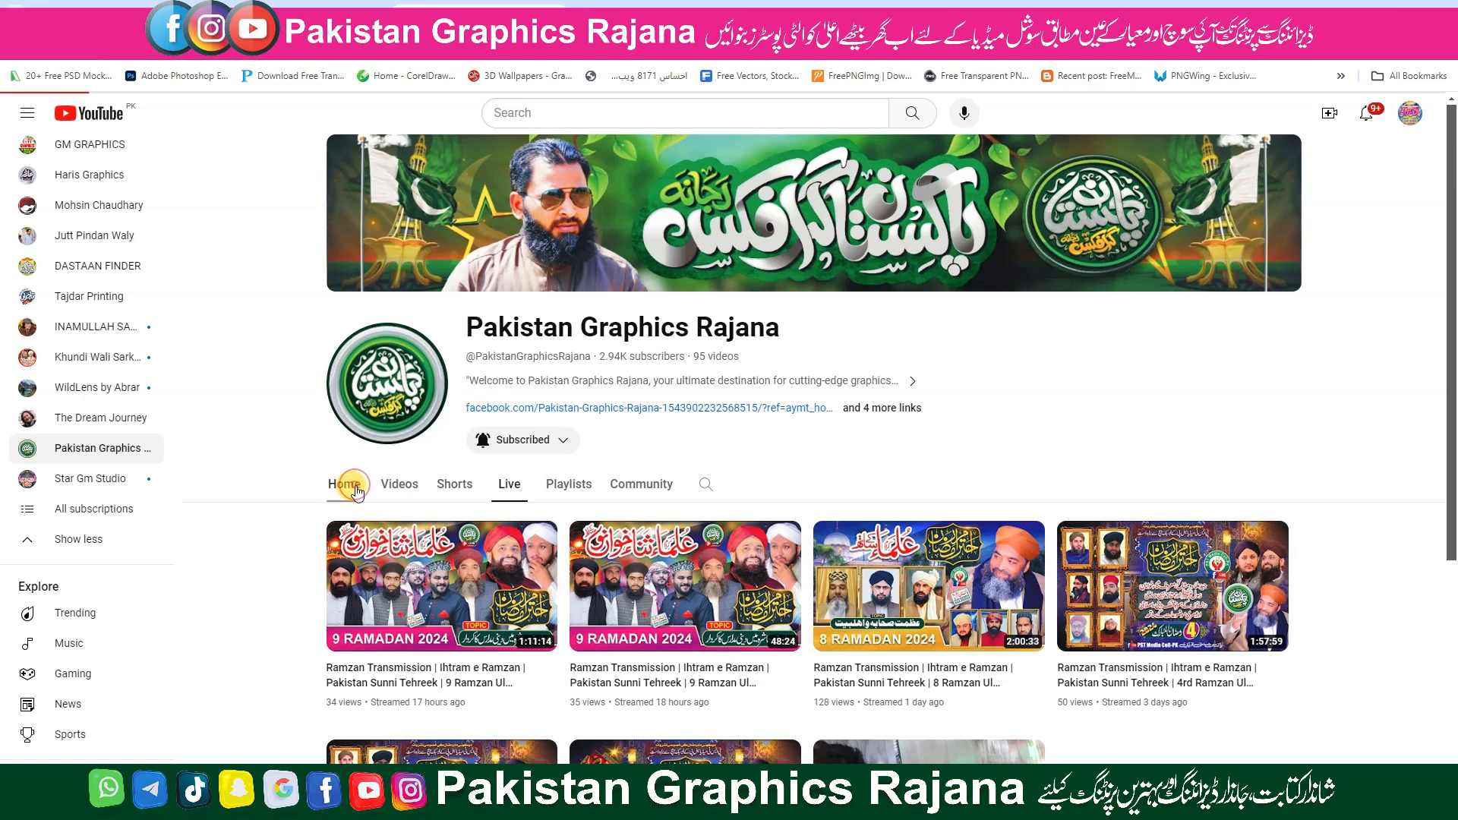
click(384, 486)
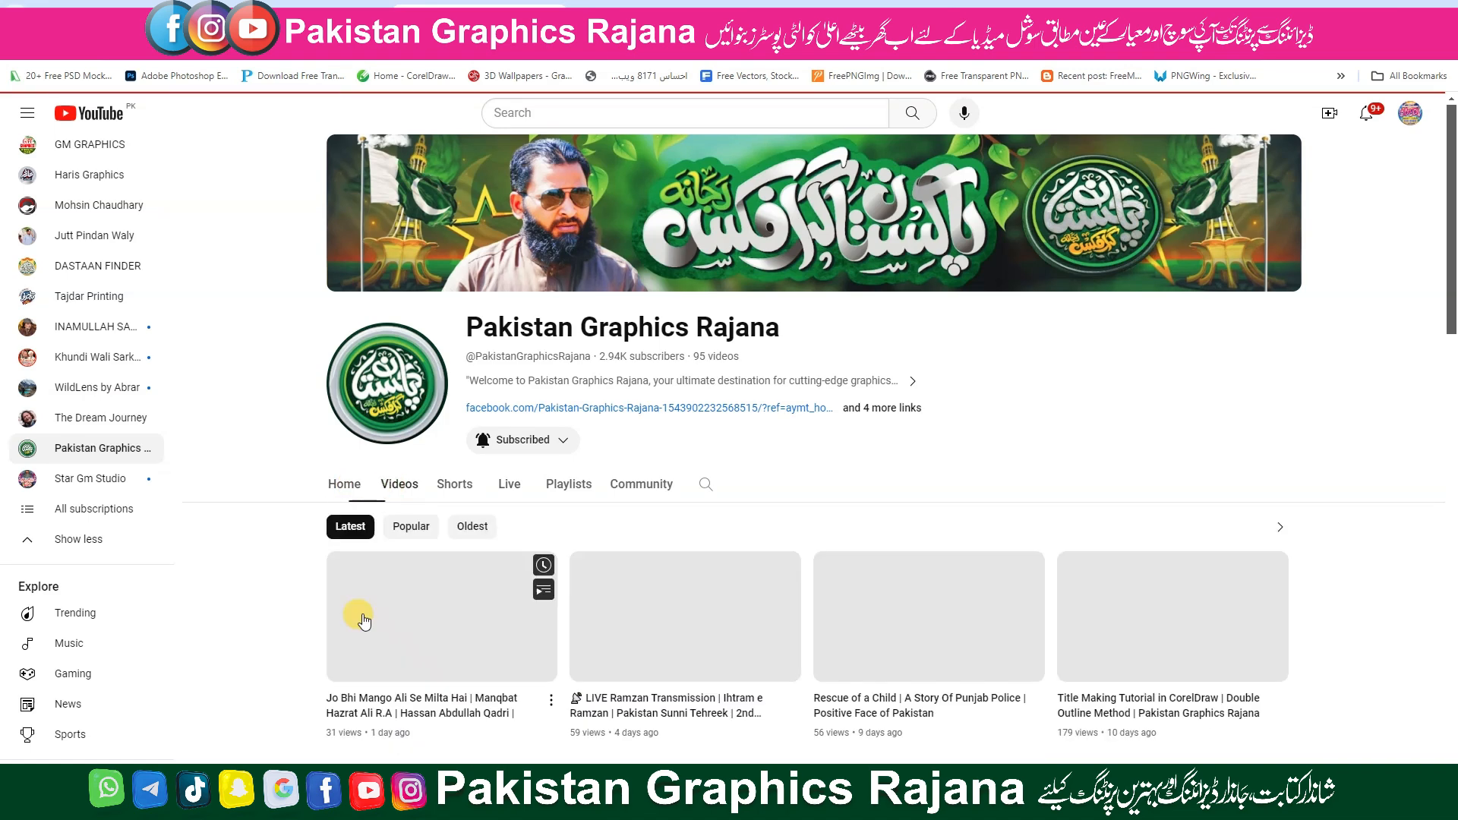
scroll(299, 594, down, 4)
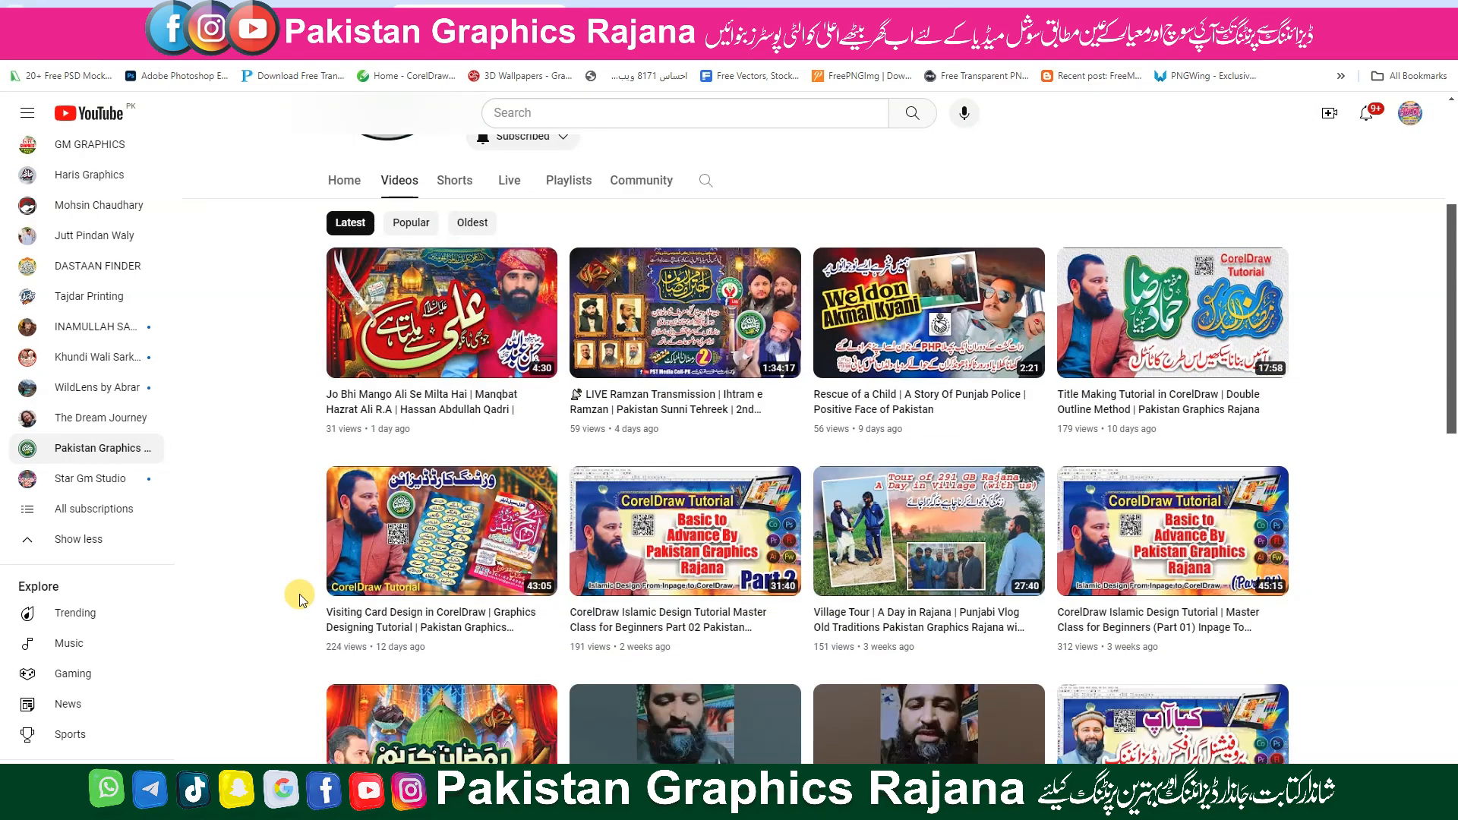
scroll(299, 593, up, 3)
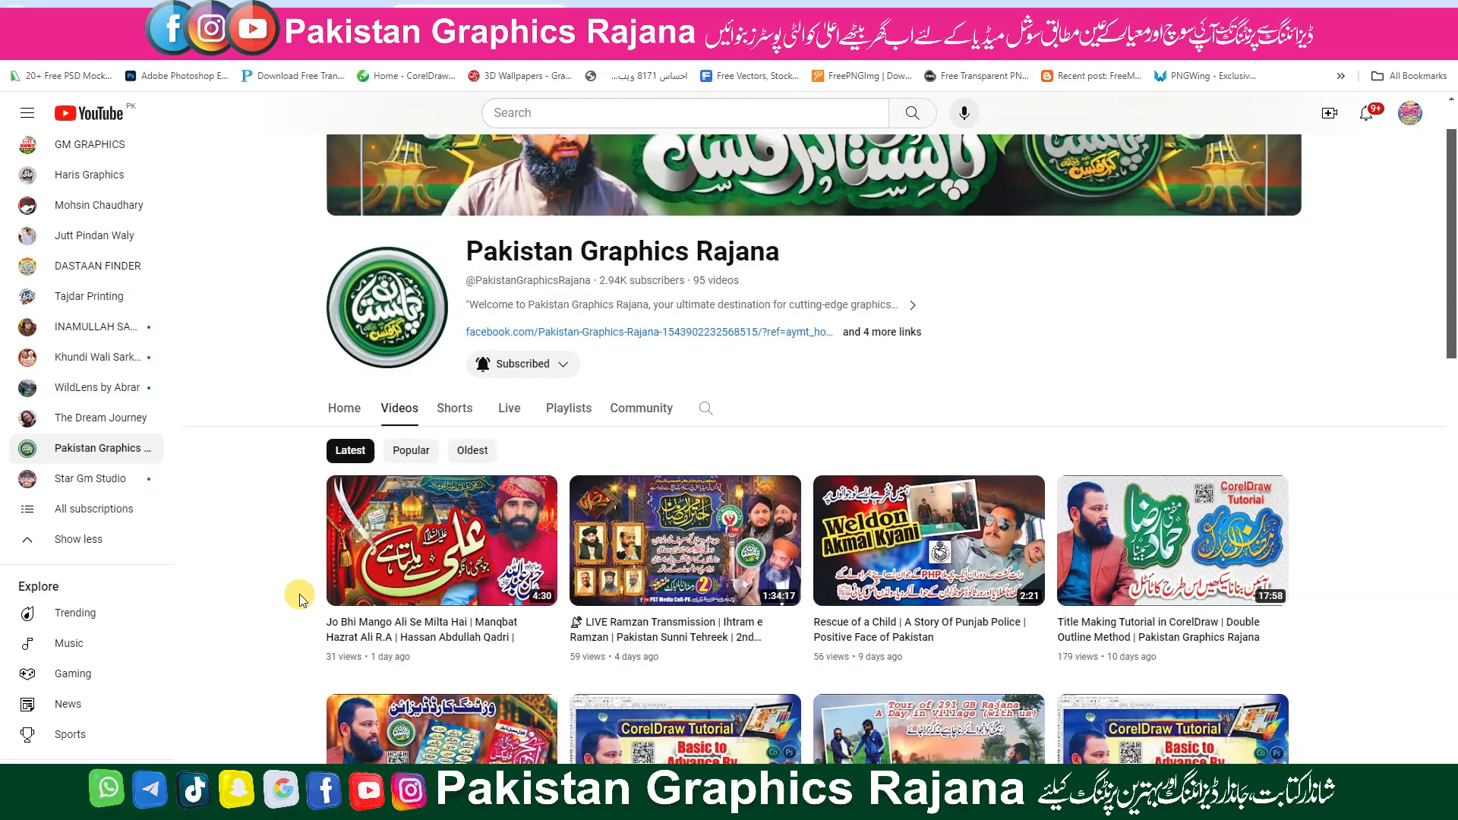
click(505, 410)
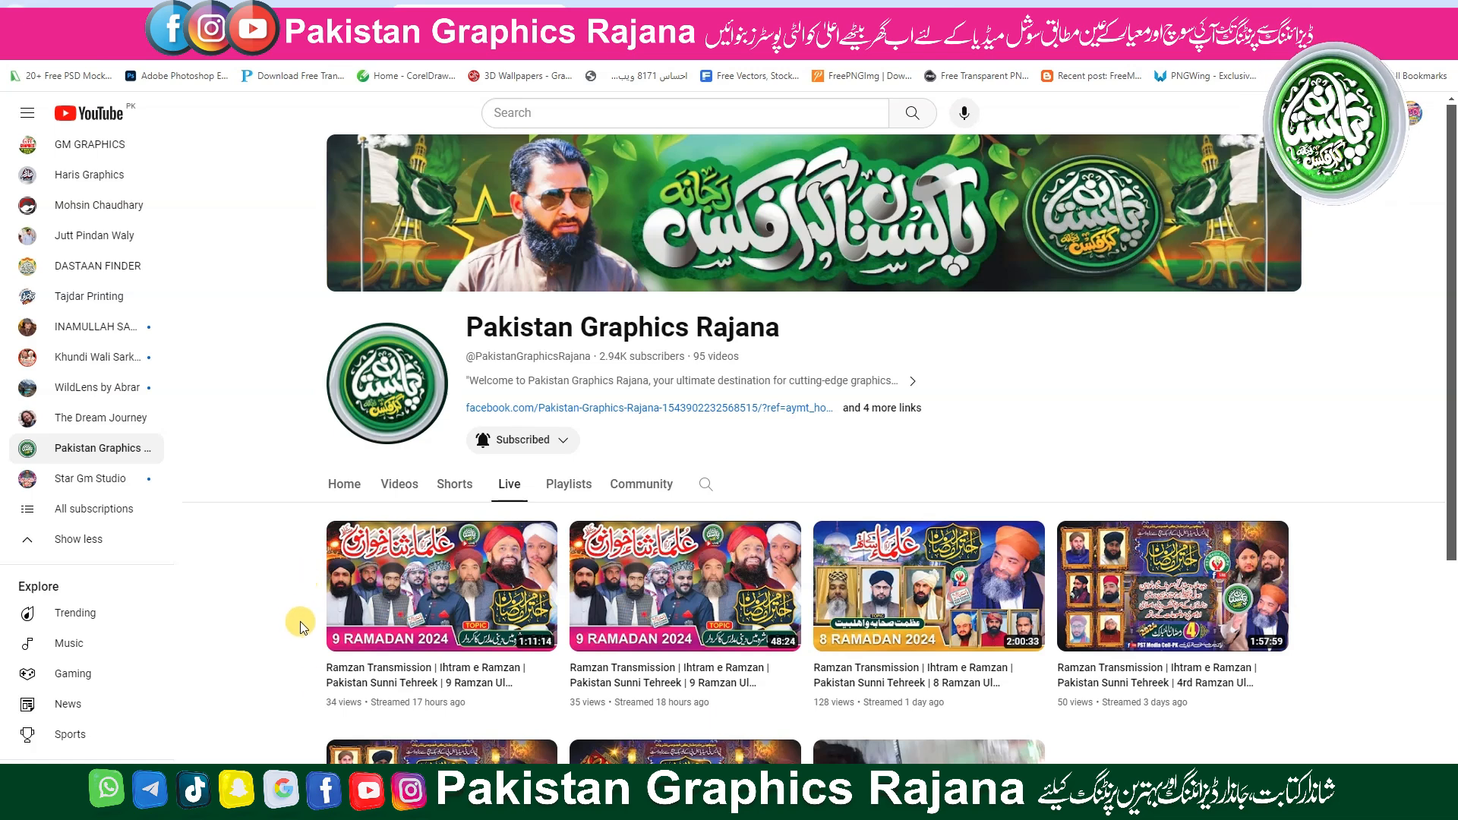
View the Madani Channel 16 years post on Facebook as a reference and return to CorelDRAW
click(325, 803)
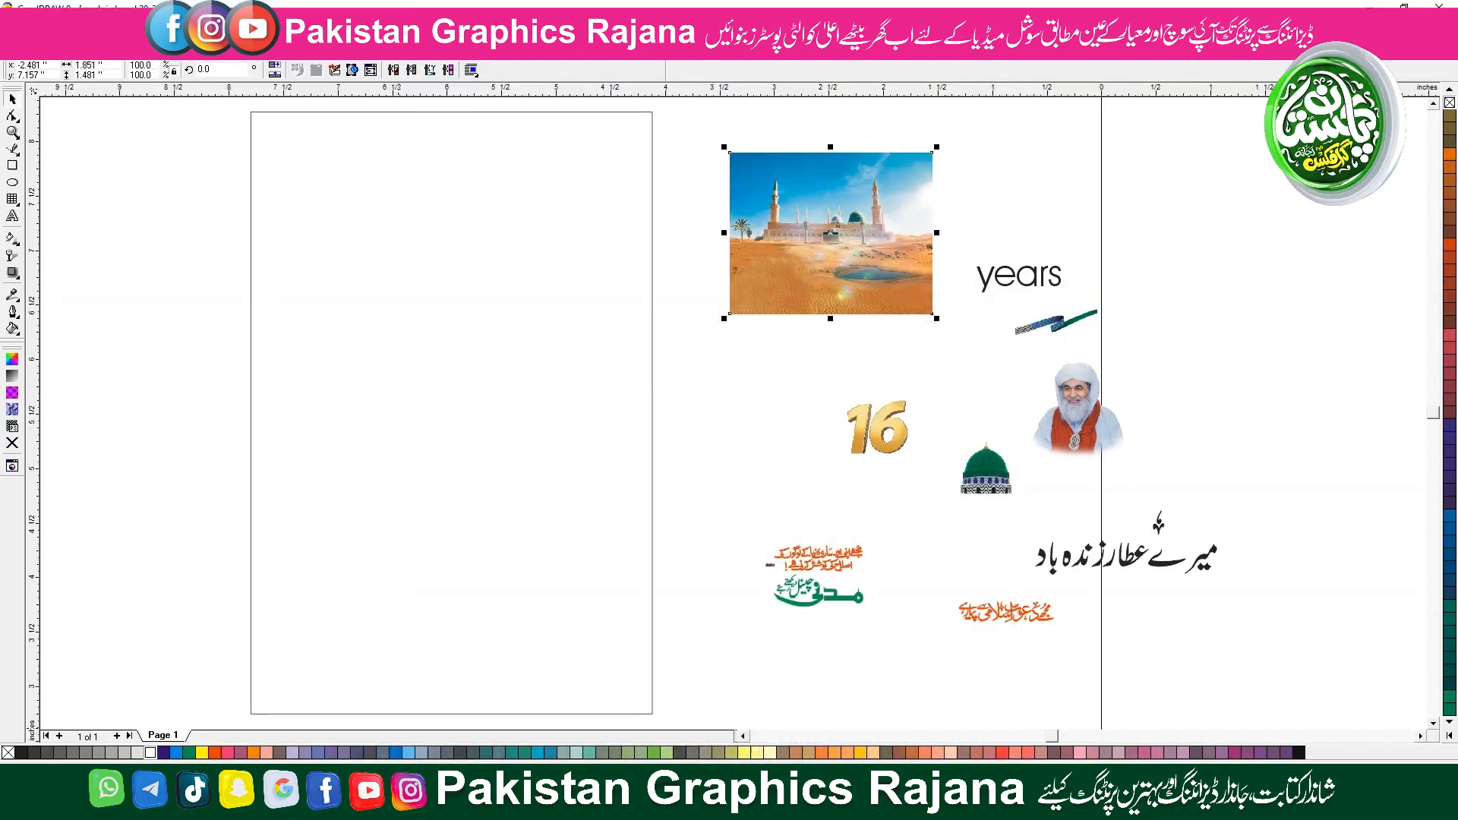
click(332, 803)
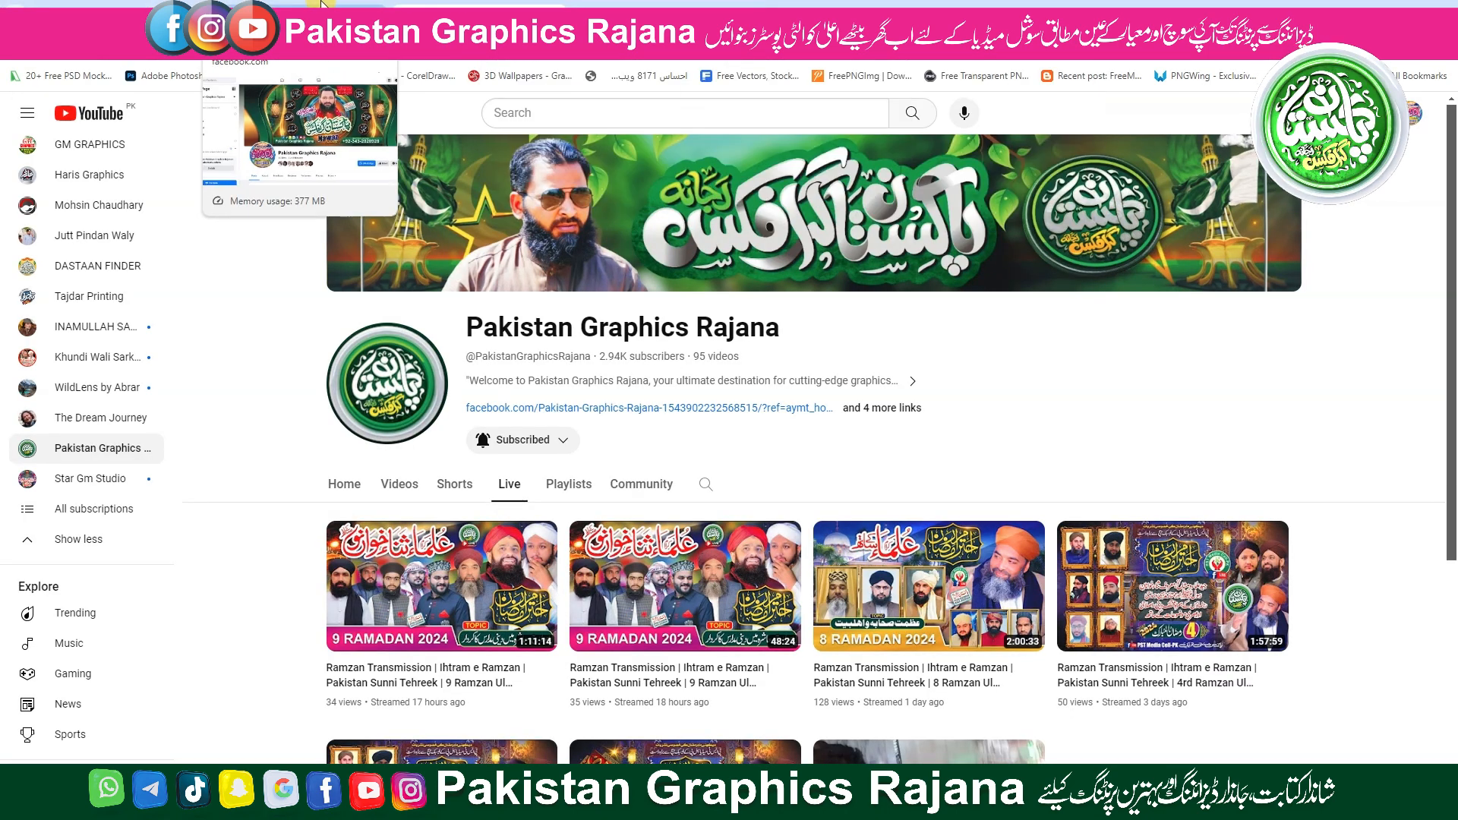
click(296, 5)
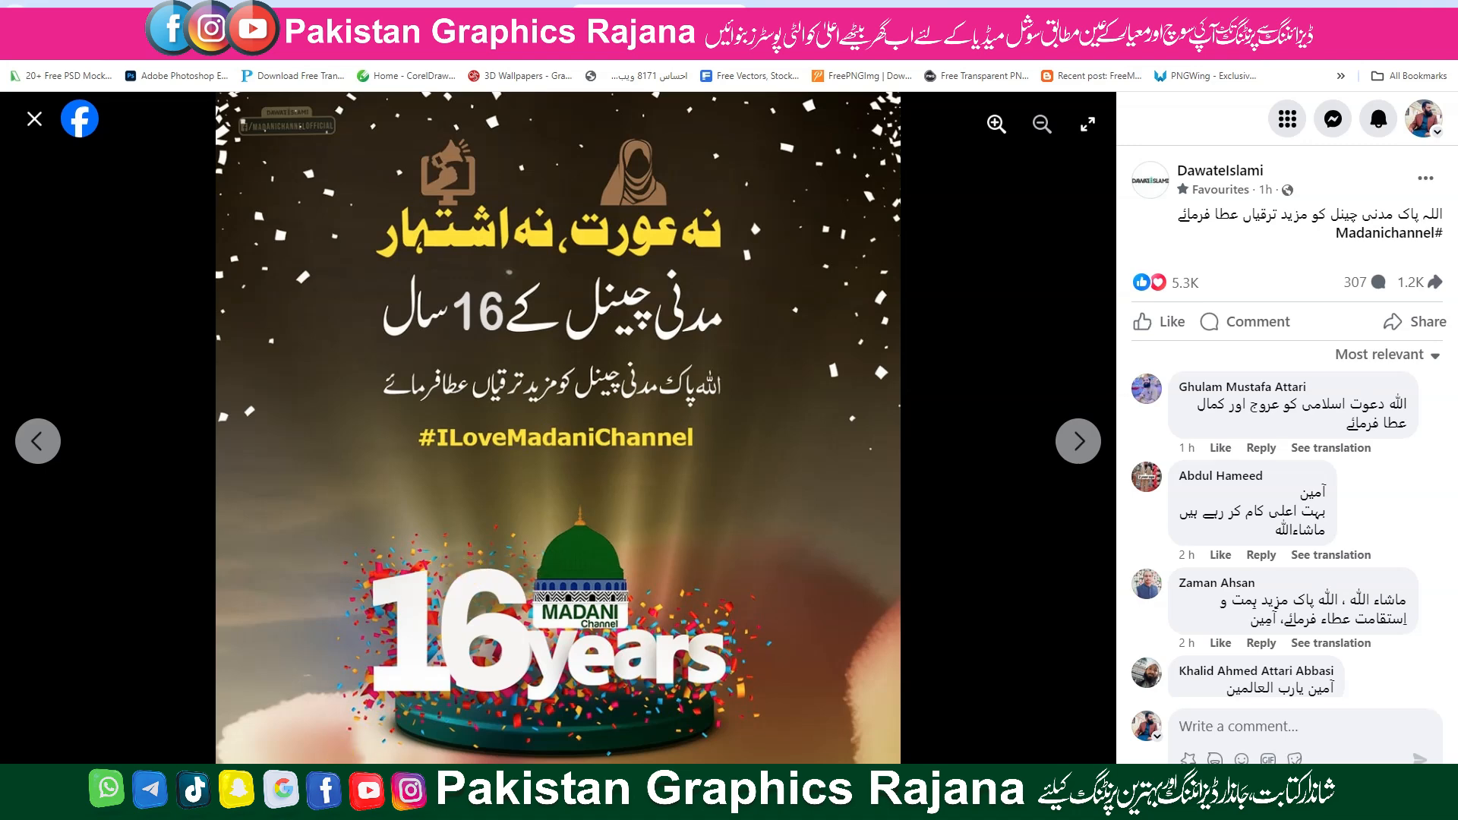
click(391, 805)
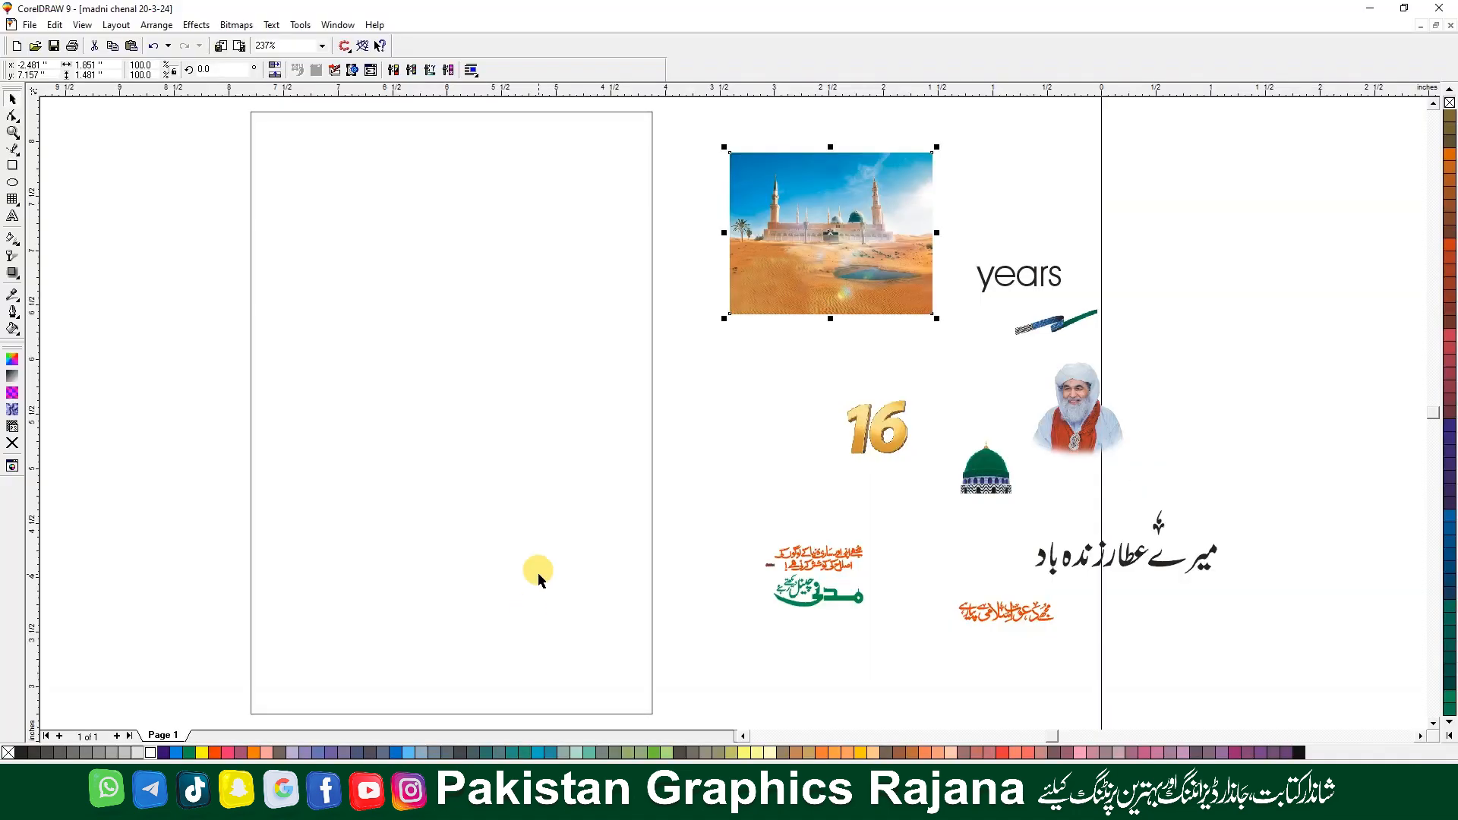
click(537, 574)
click(760, 393)
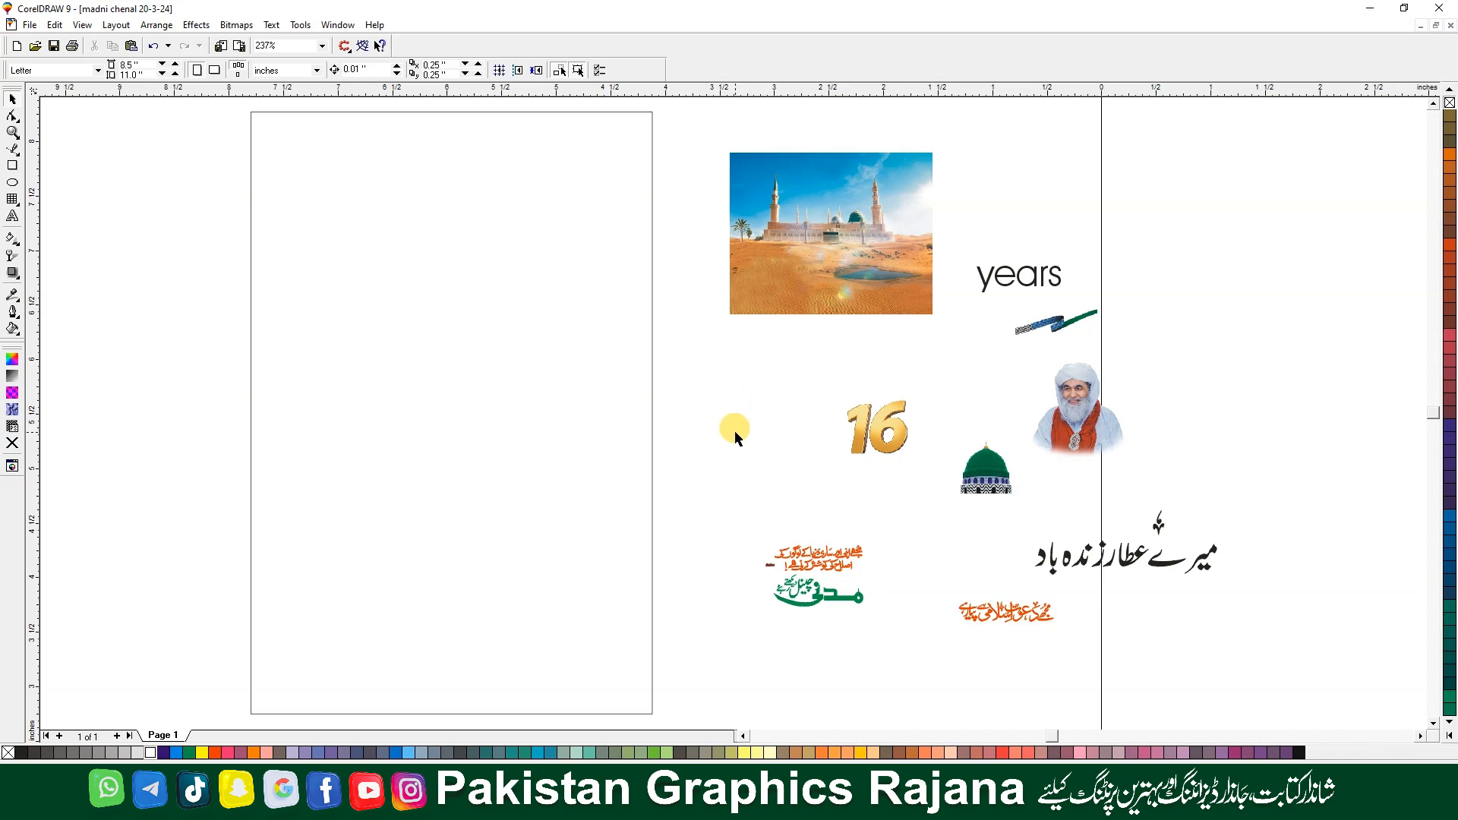
click(757, 269)
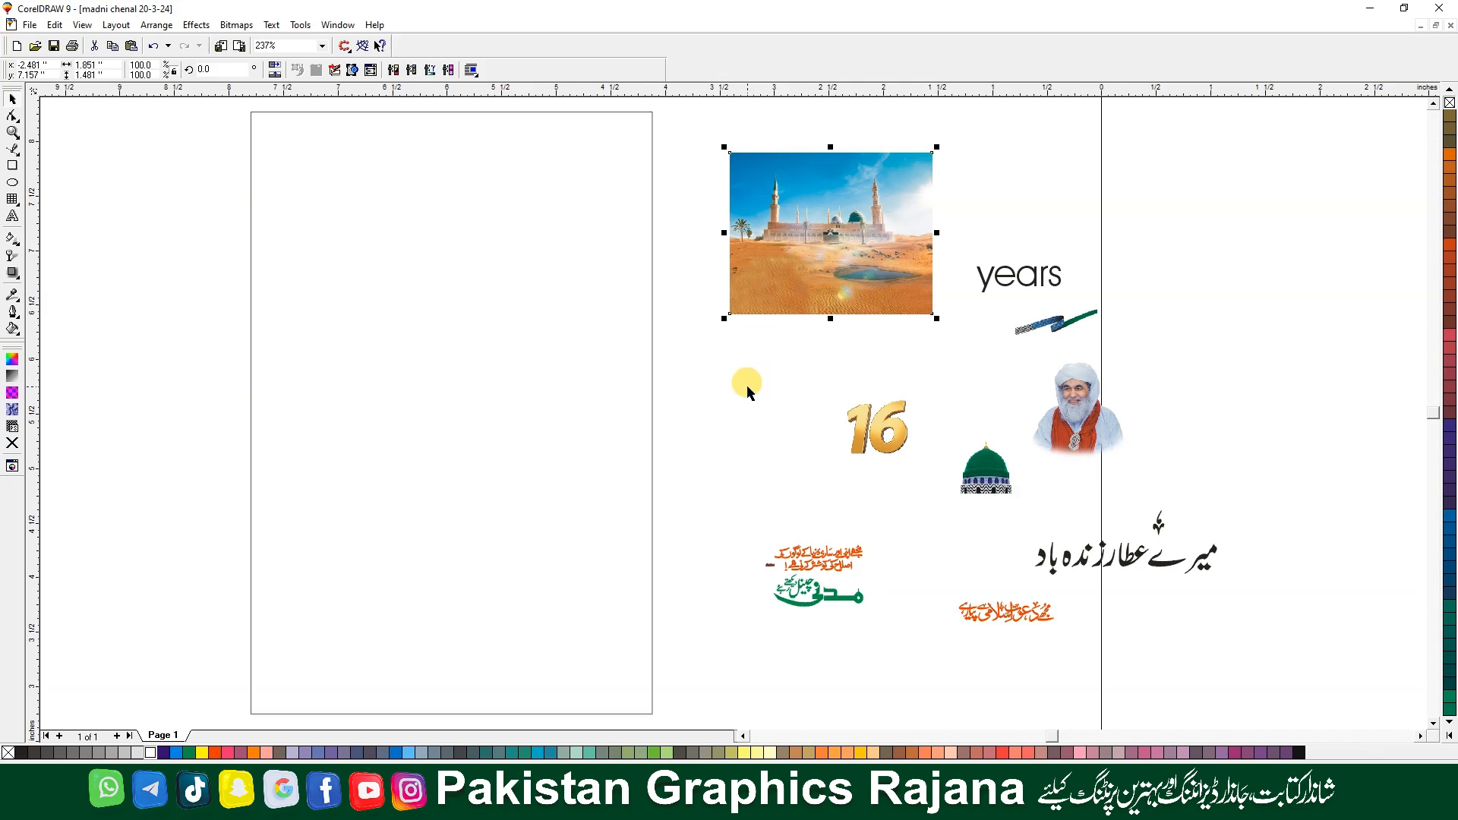
click(541, 389)
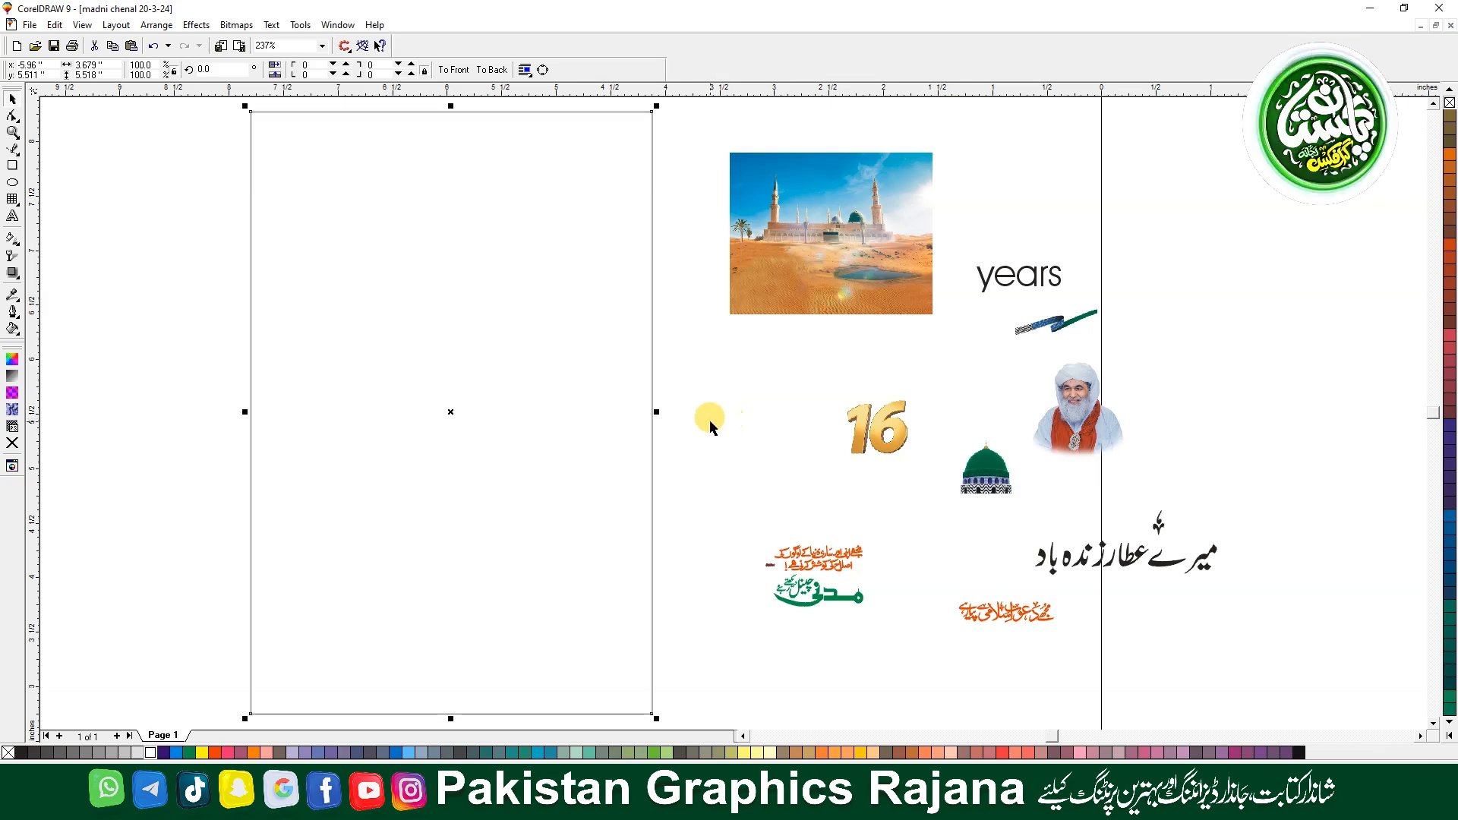
click(712, 429)
Move the mosque picture closer to the empty poster frame and shift the frame slightly down and to the left
click(802, 266)
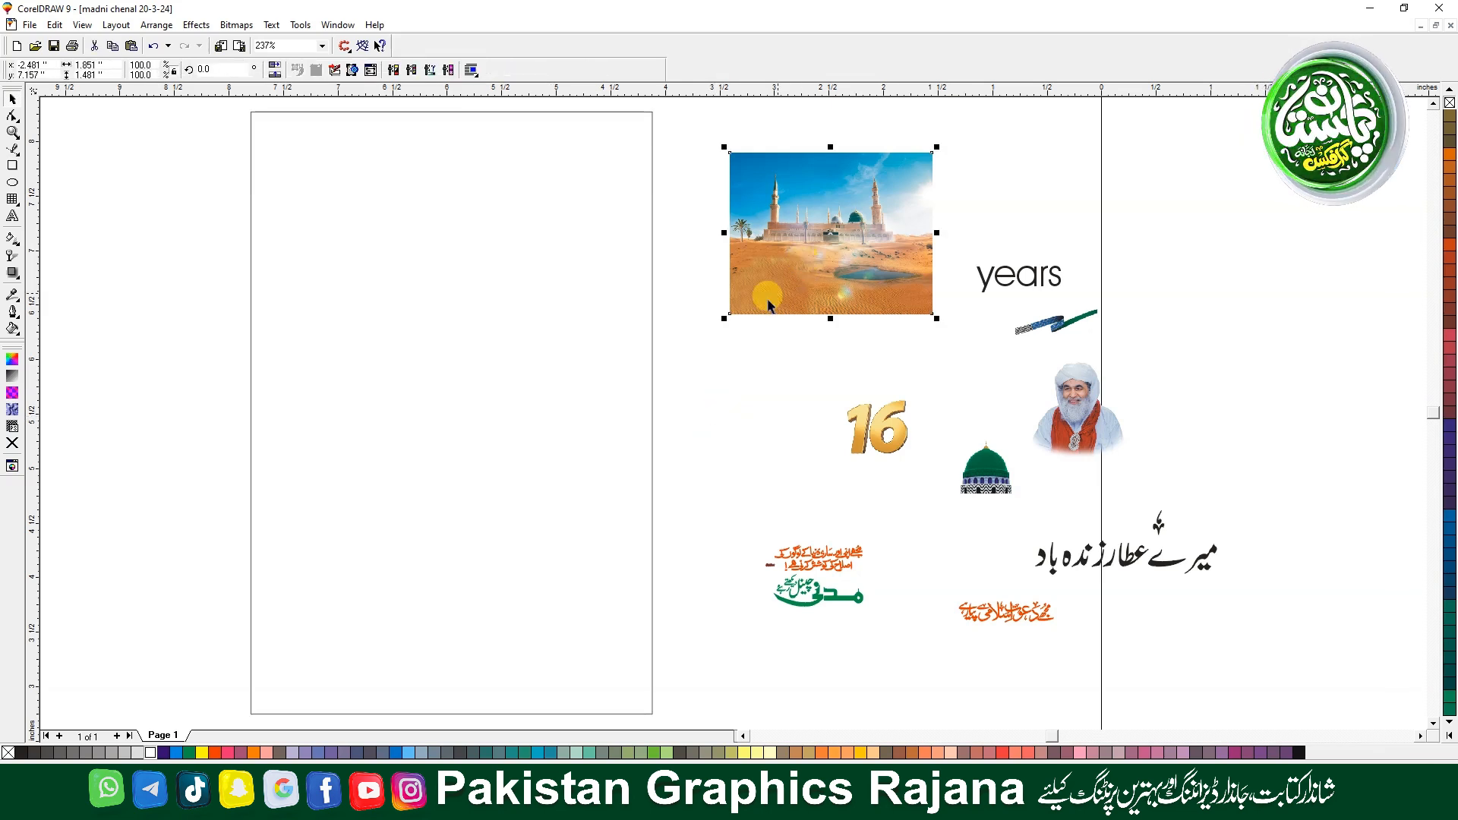
mouse_move(800, 267)
mouse_down()
mouse_move(375, 269)
mouse_move(318, 222)
mouse_move(823, 270)
mouse_up()
click(535, 312)
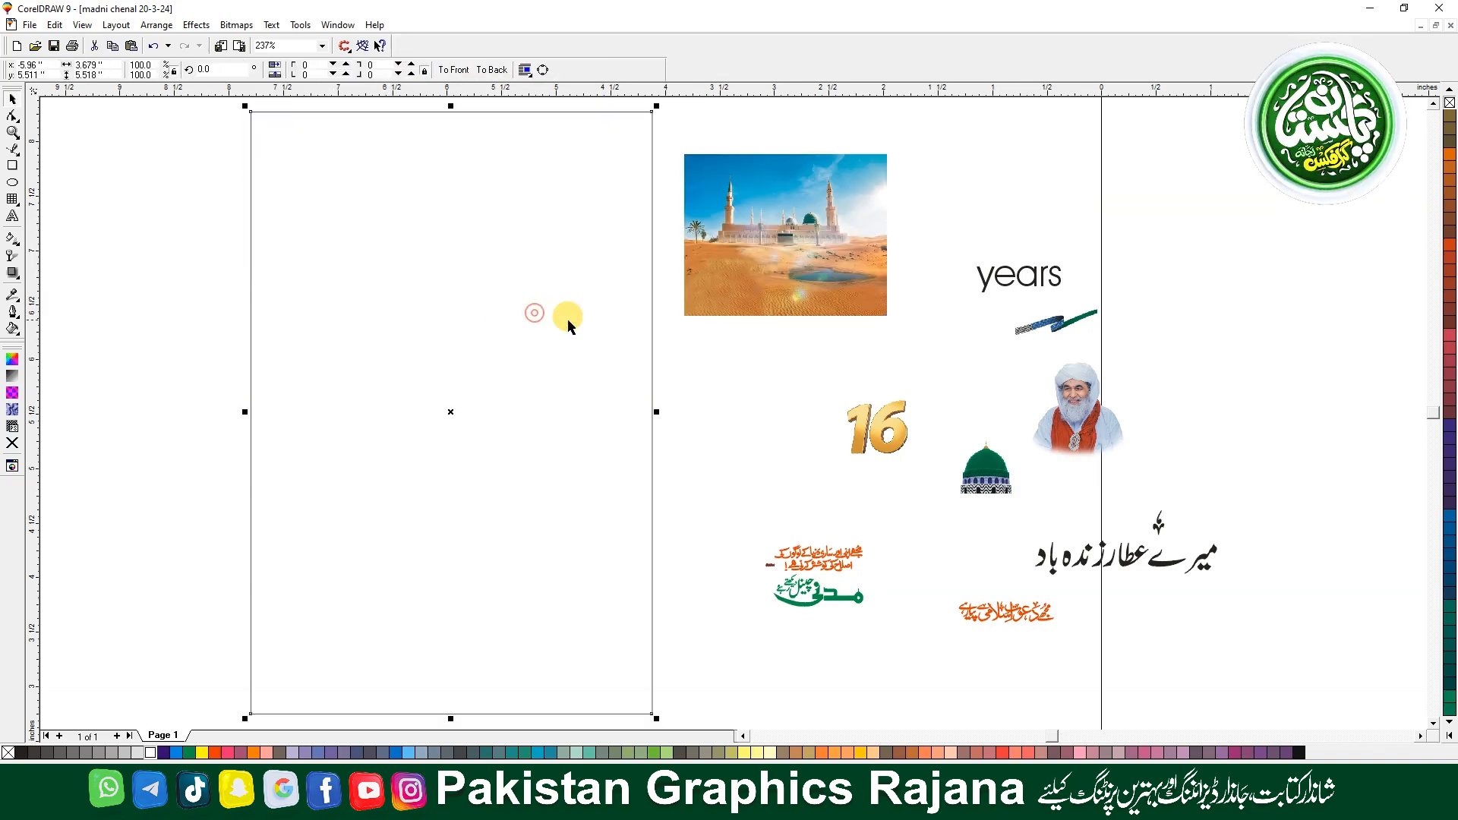
drag(568, 325, 507, 357)
click(12, 166)
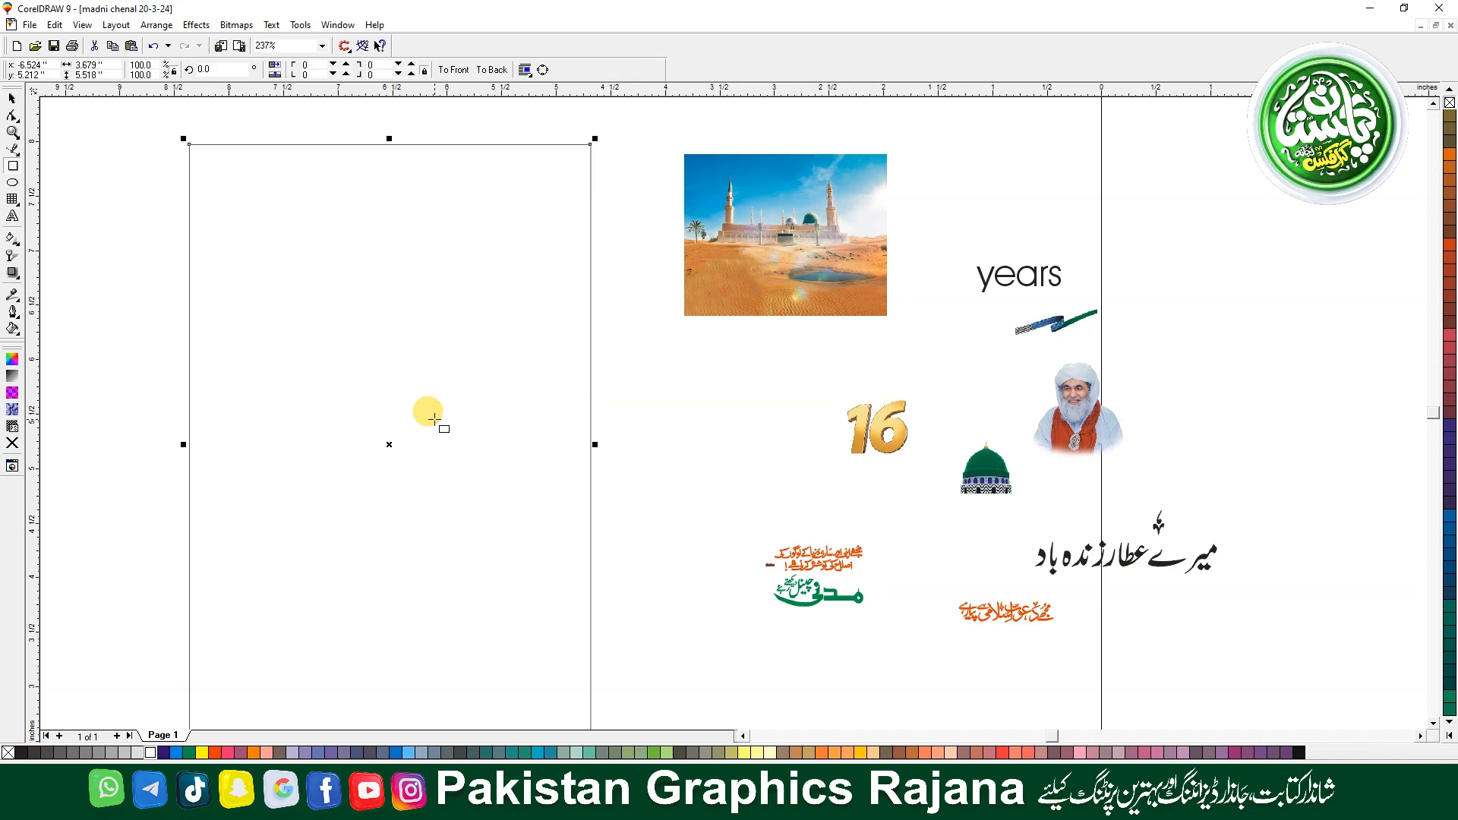
key(space)
drag(380, 494, 417, 469)
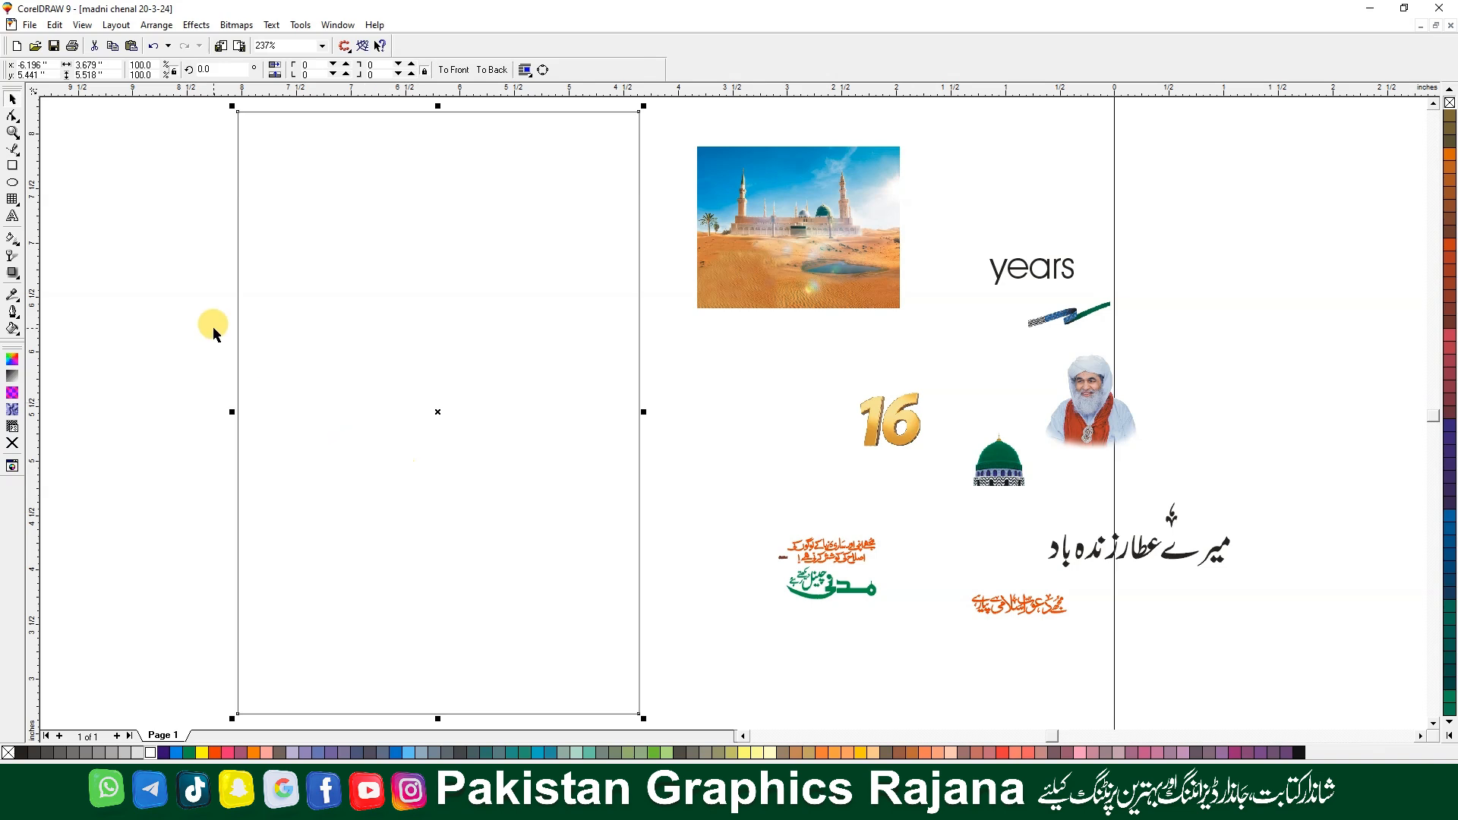
click(12, 165)
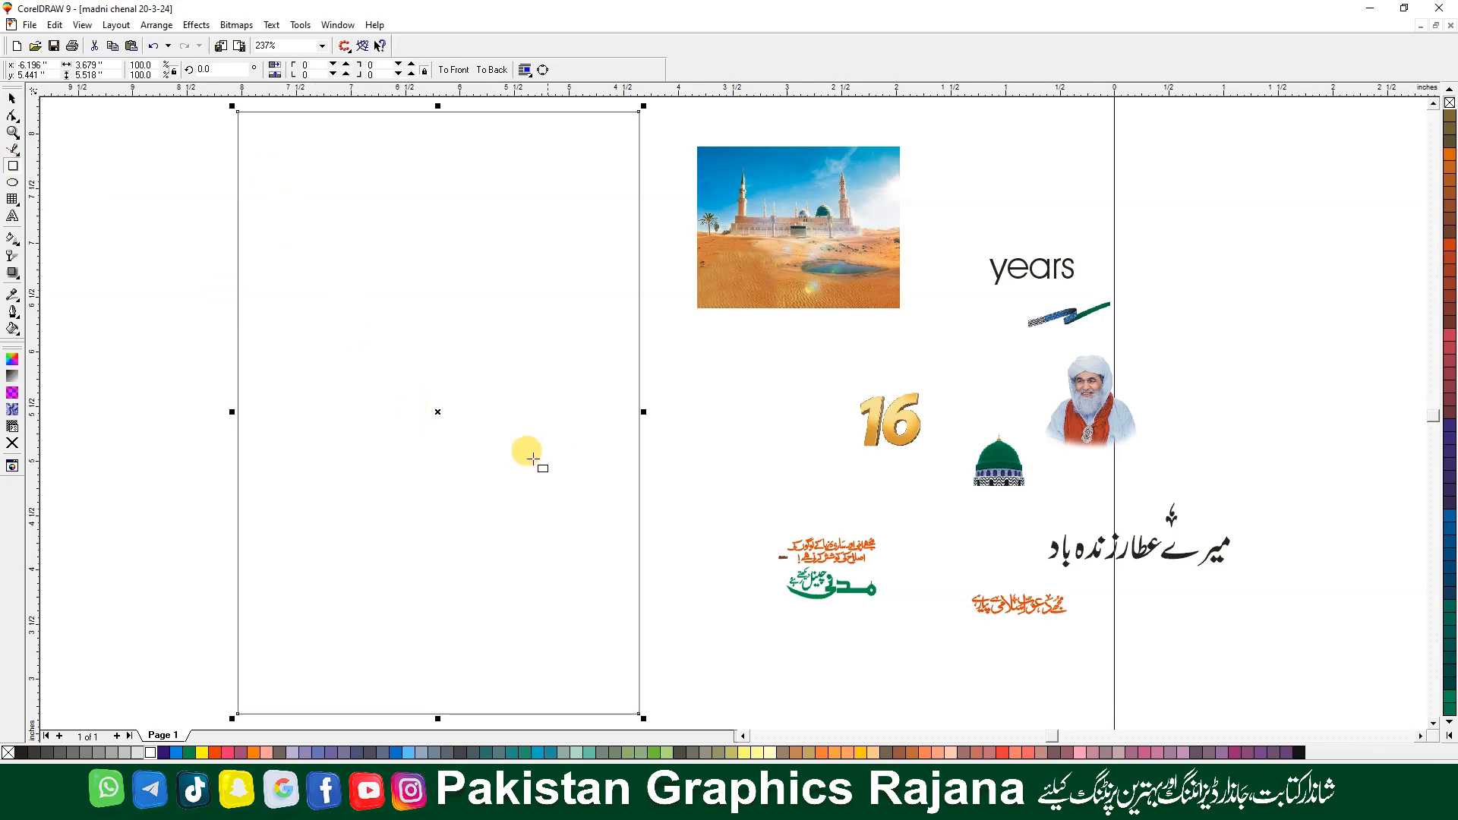
click(13, 98)
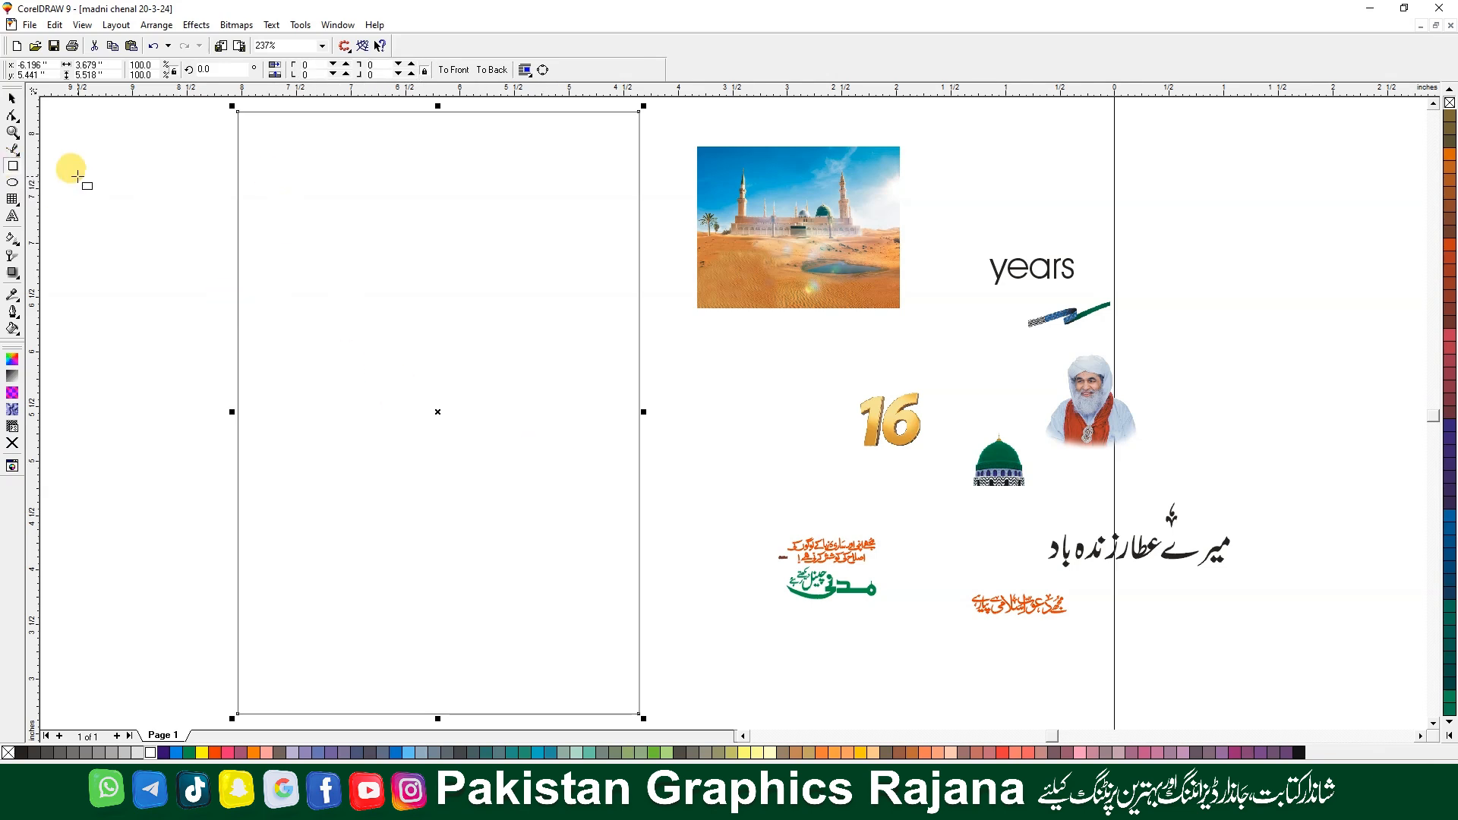
Place the mosque picture over the top of the poster frame, enlarge it to about 3.75 × 3 inches, and nudge it up
click(789, 293)
drag(789, 293, 363, 227)
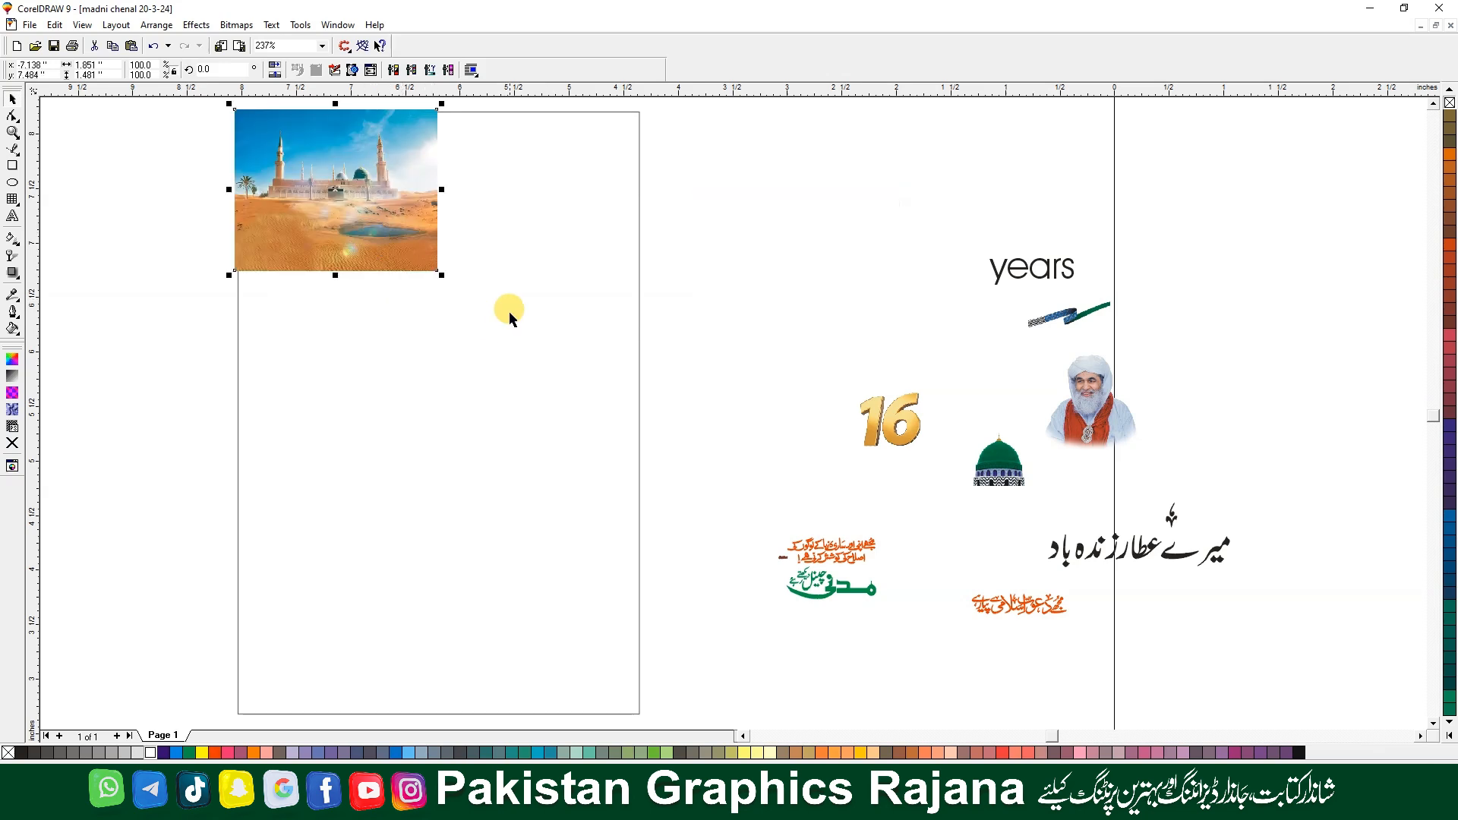
drag(437, 271, 647, 471)
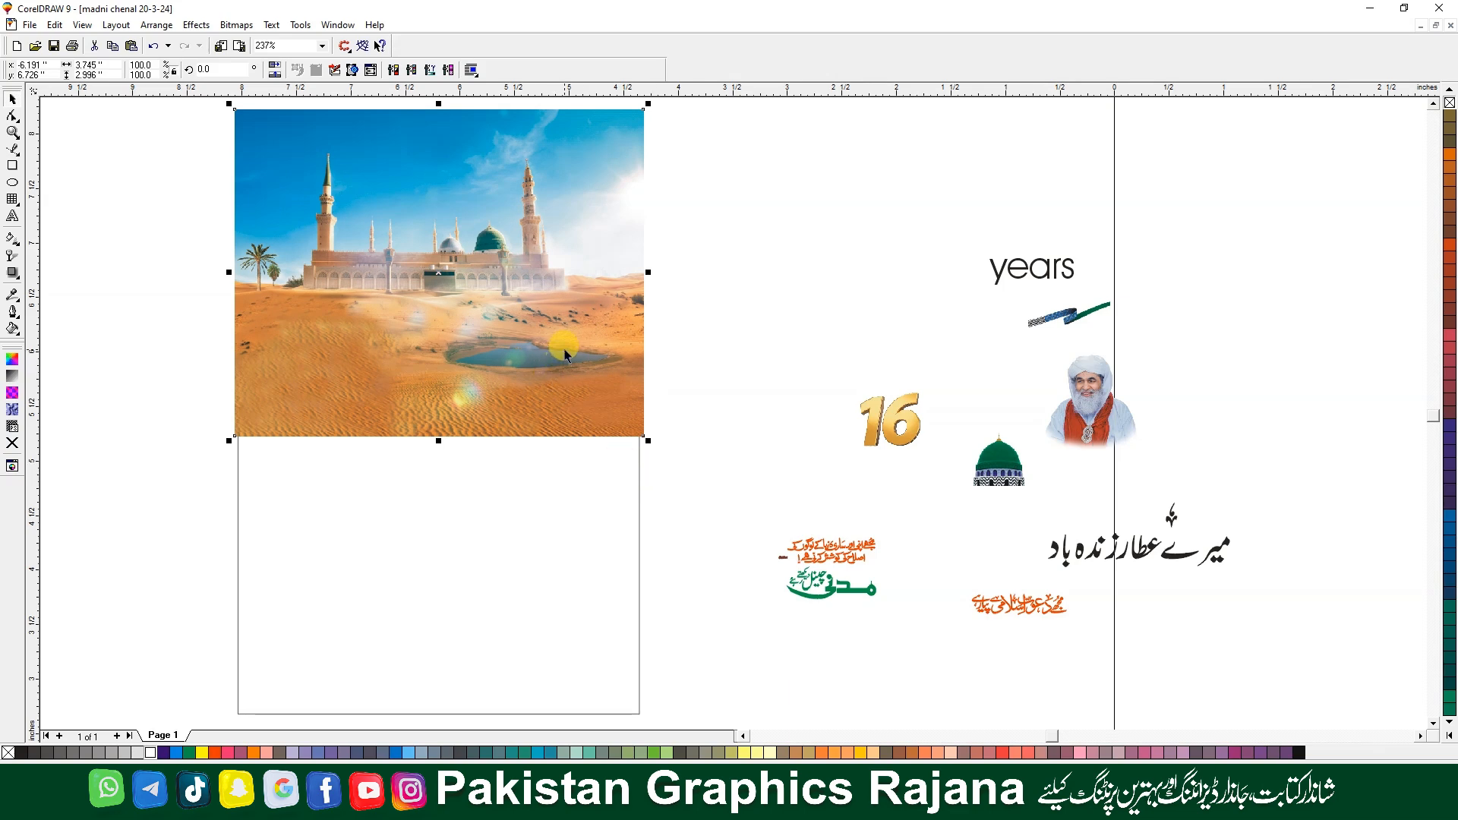
key(Up)
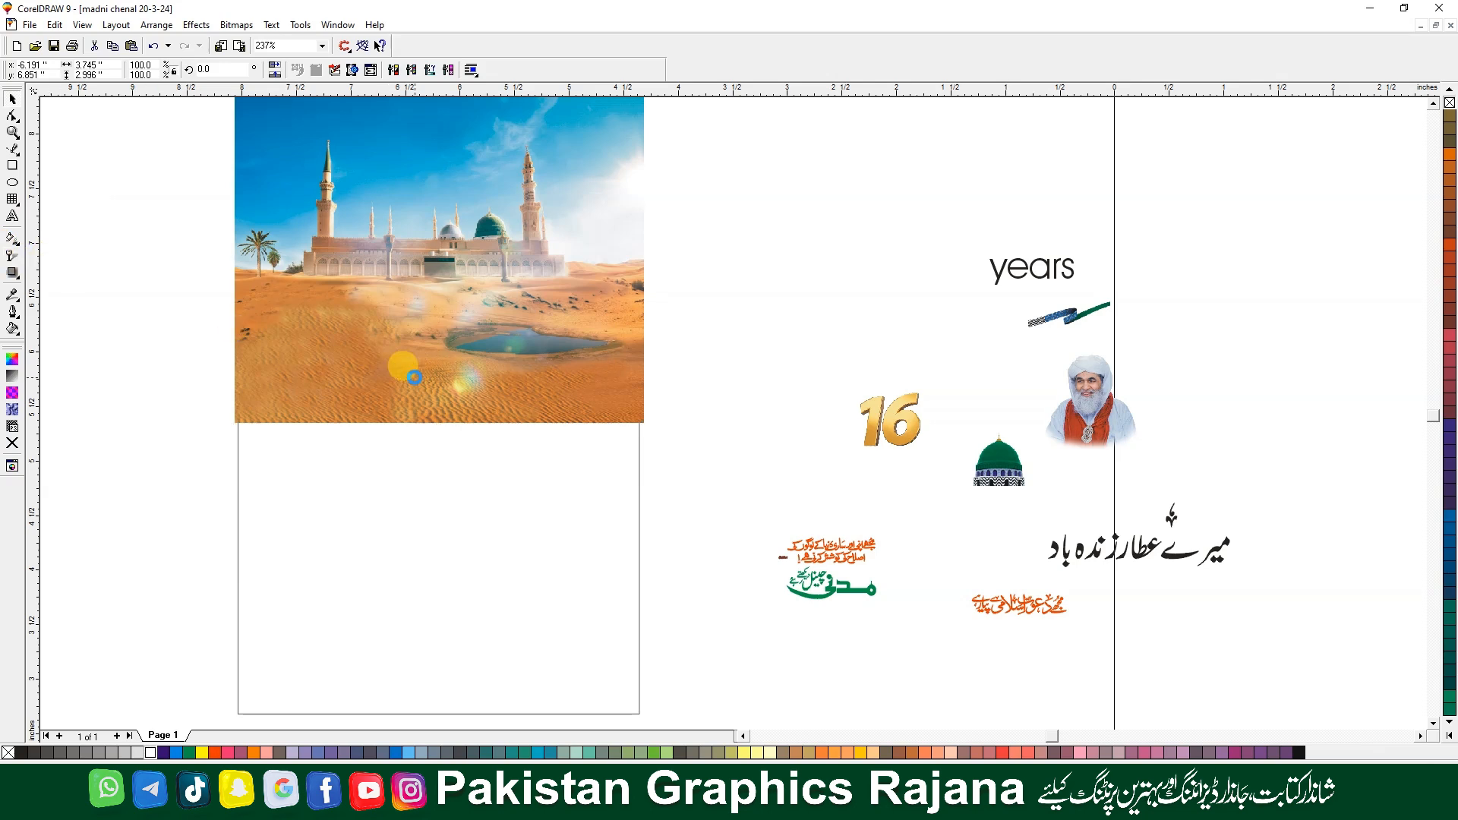
Duplicate the mosque picture lower on the frame and fade out the copy's upper part with a fountain transparency
drag(470, 206, 485, 365)
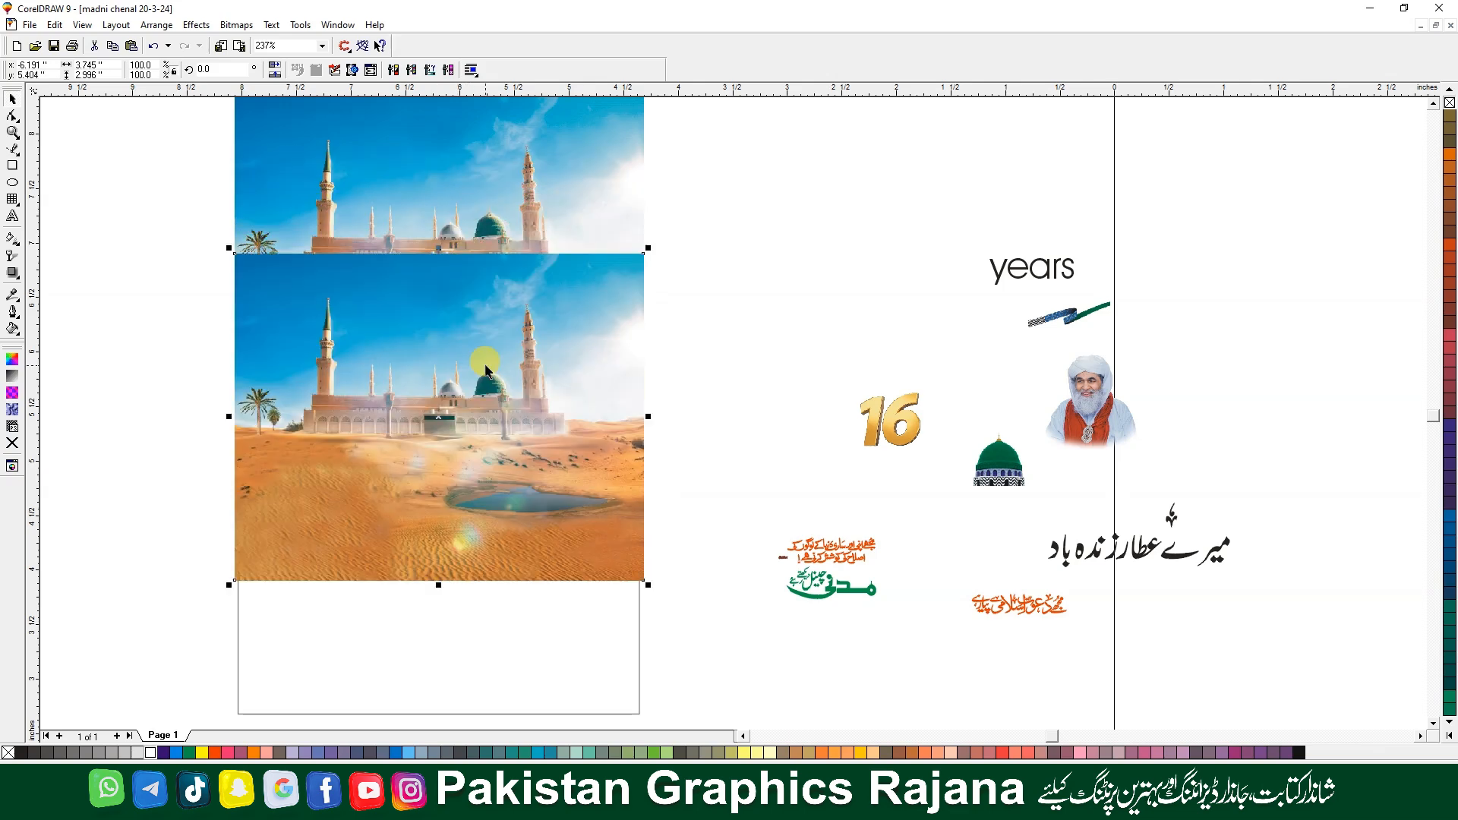
click(10, 258)
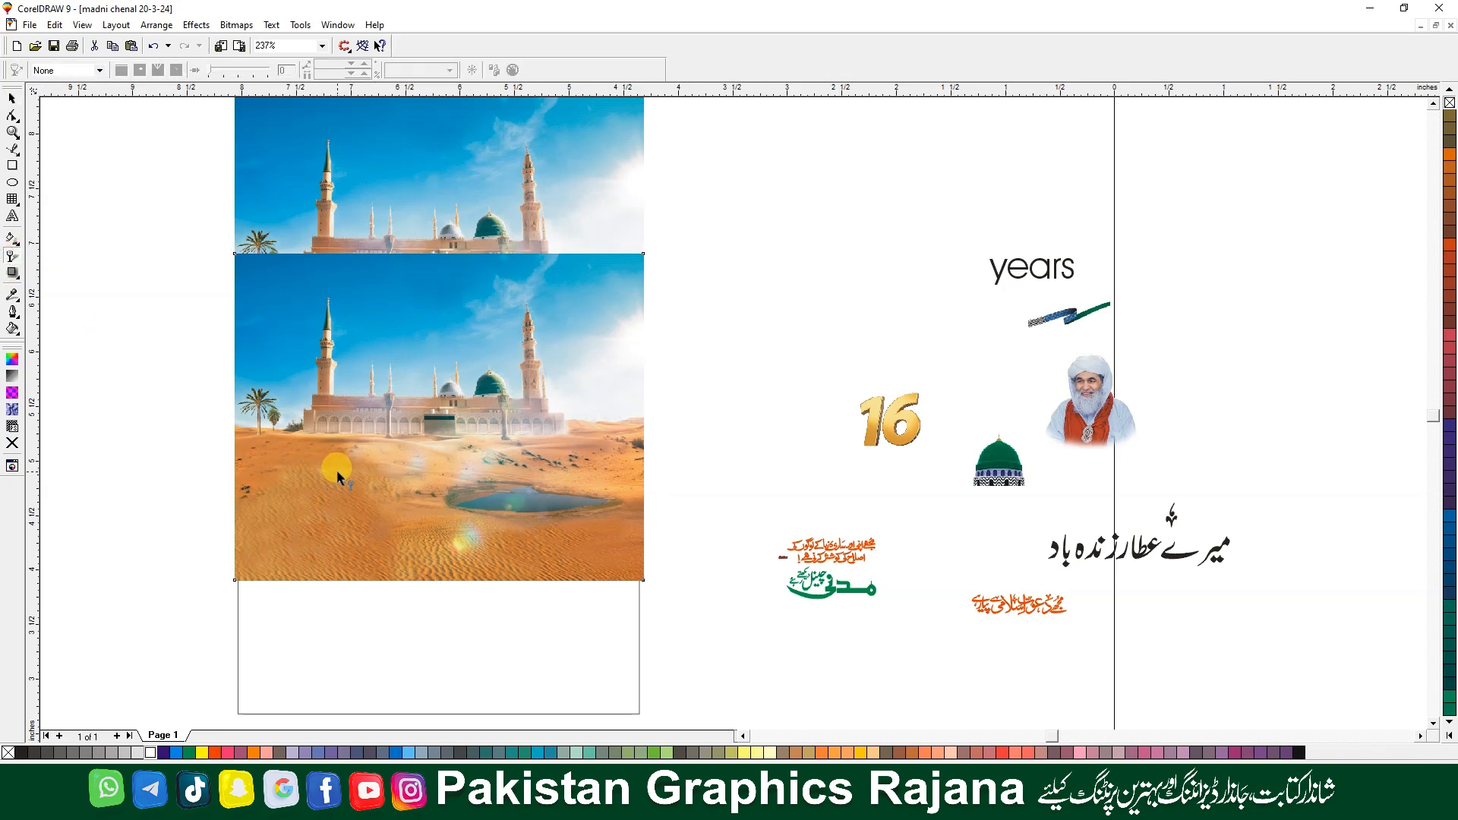
drag(339, 439, 336, 485)
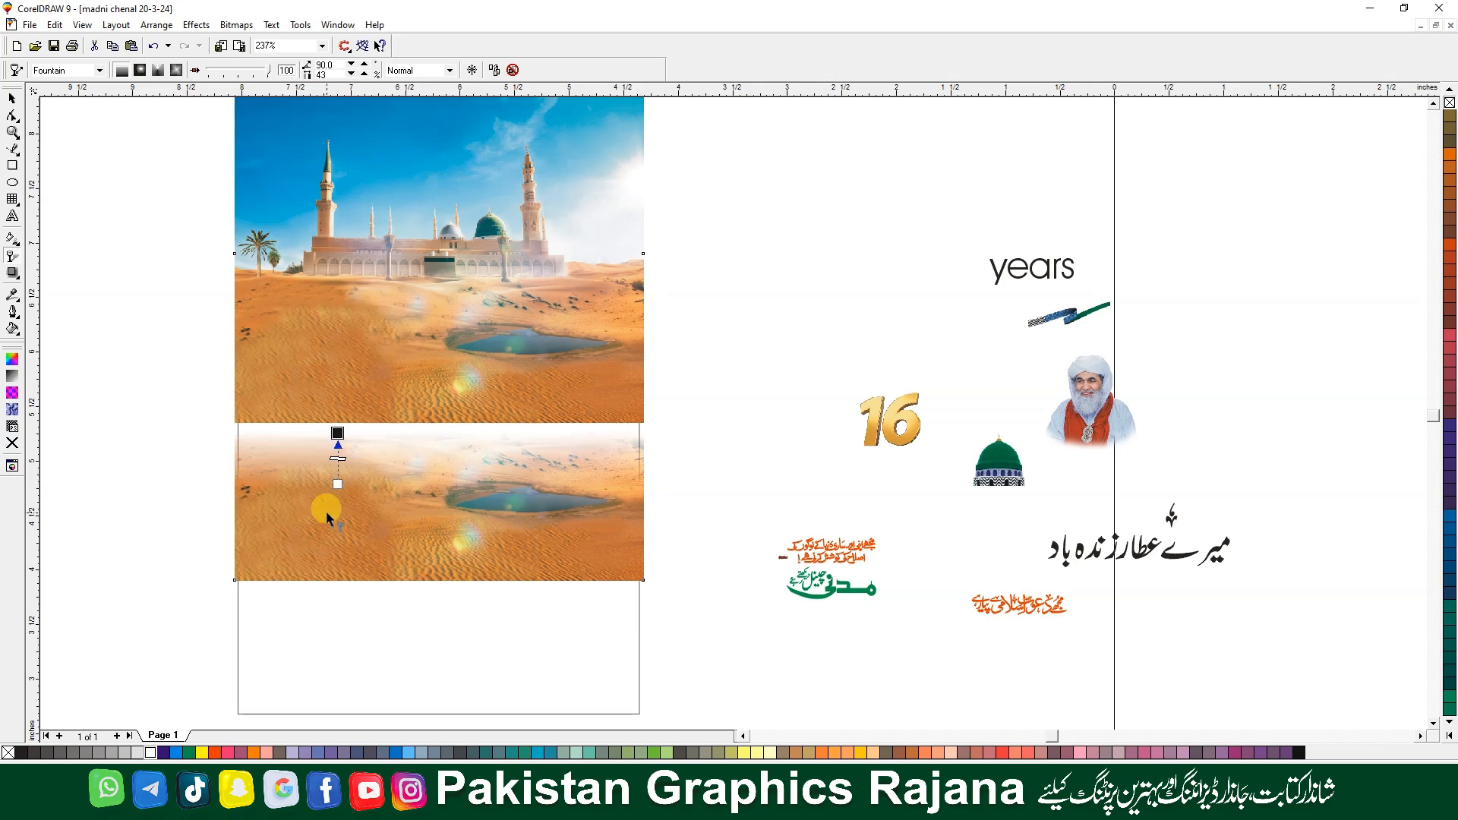
key(space)
Enlarge the faded copy to about 7.5 × 6 inches and send it behind the other objects
drag(649, 585, 800, 558)
drag(703, 596, 710, 591)
key(shift+Page_Down)
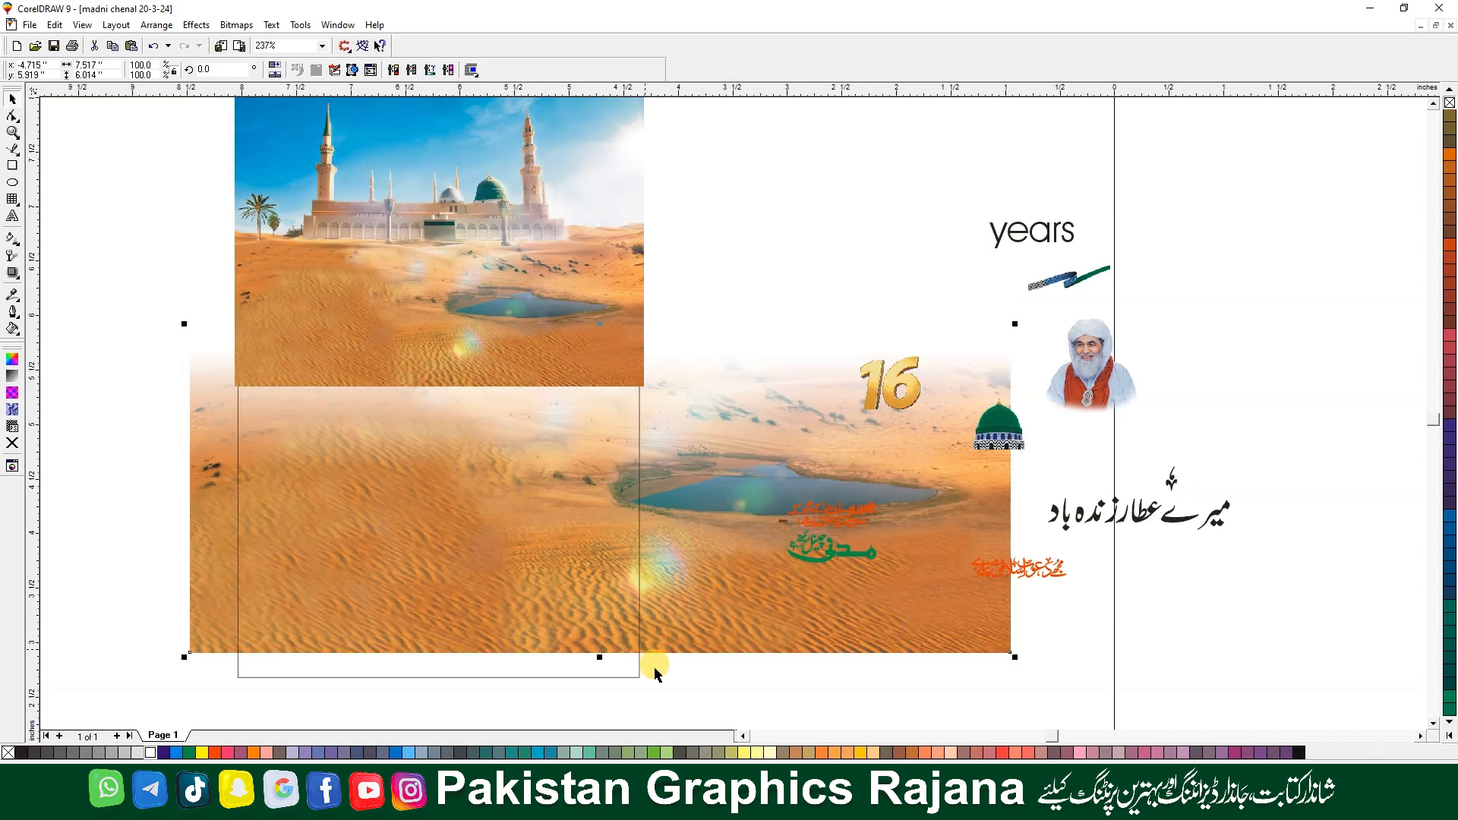
Enlarge the faded sand copy to about 11.35 × 9.08 inches, covering the lower part of the poster frame
click(678, 691)
click(665, 638)
drag(184, 657, 267, 649)
key(F3)
drag(944, 170, 1101, 46)
key(F3)
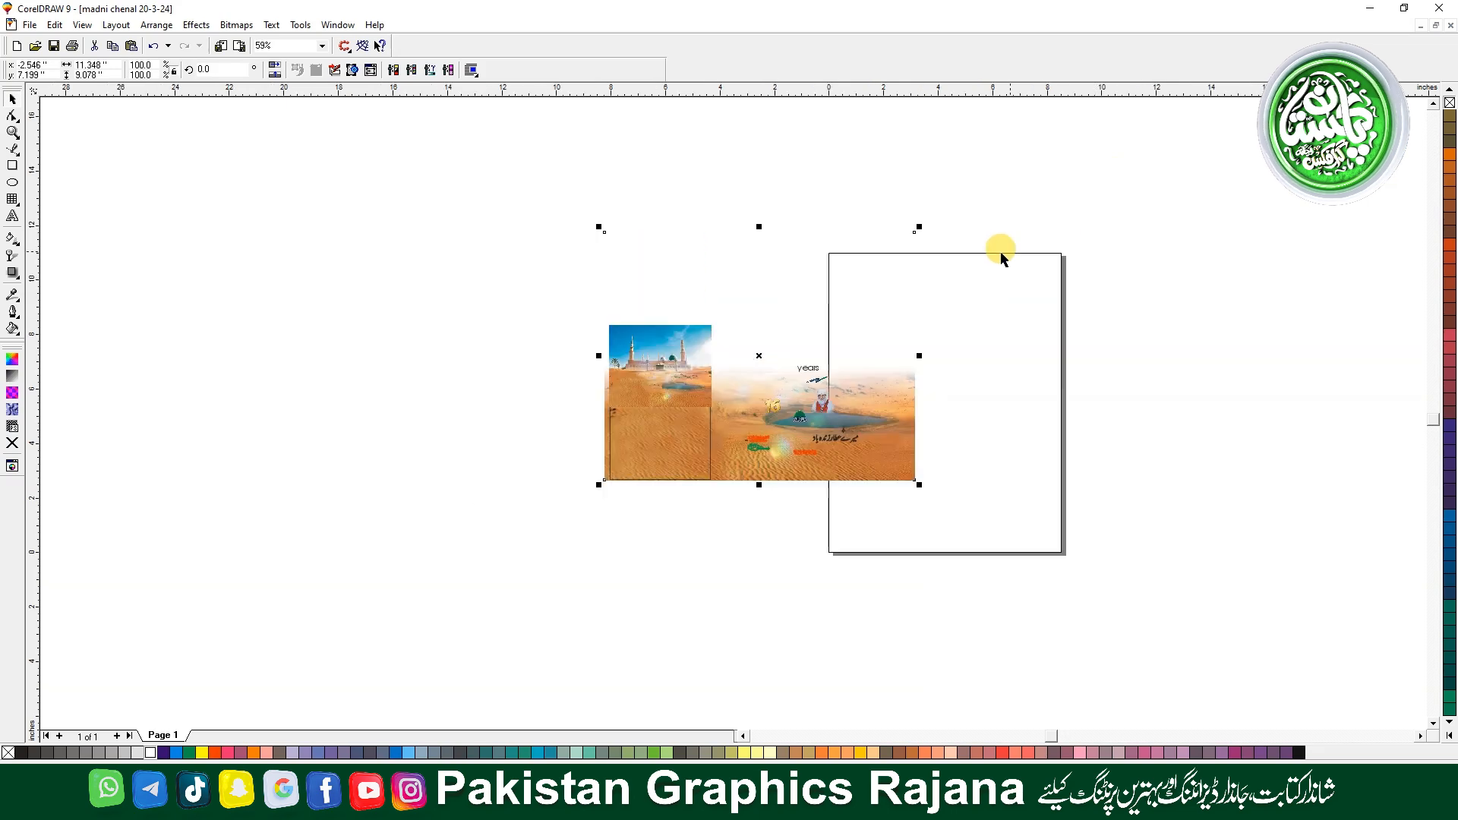
Resize the faded sand copy to about 11.67 × 9.33 inches behind the mosque picture
drag(917, 224, 1012, 137)
key(shift+F2)
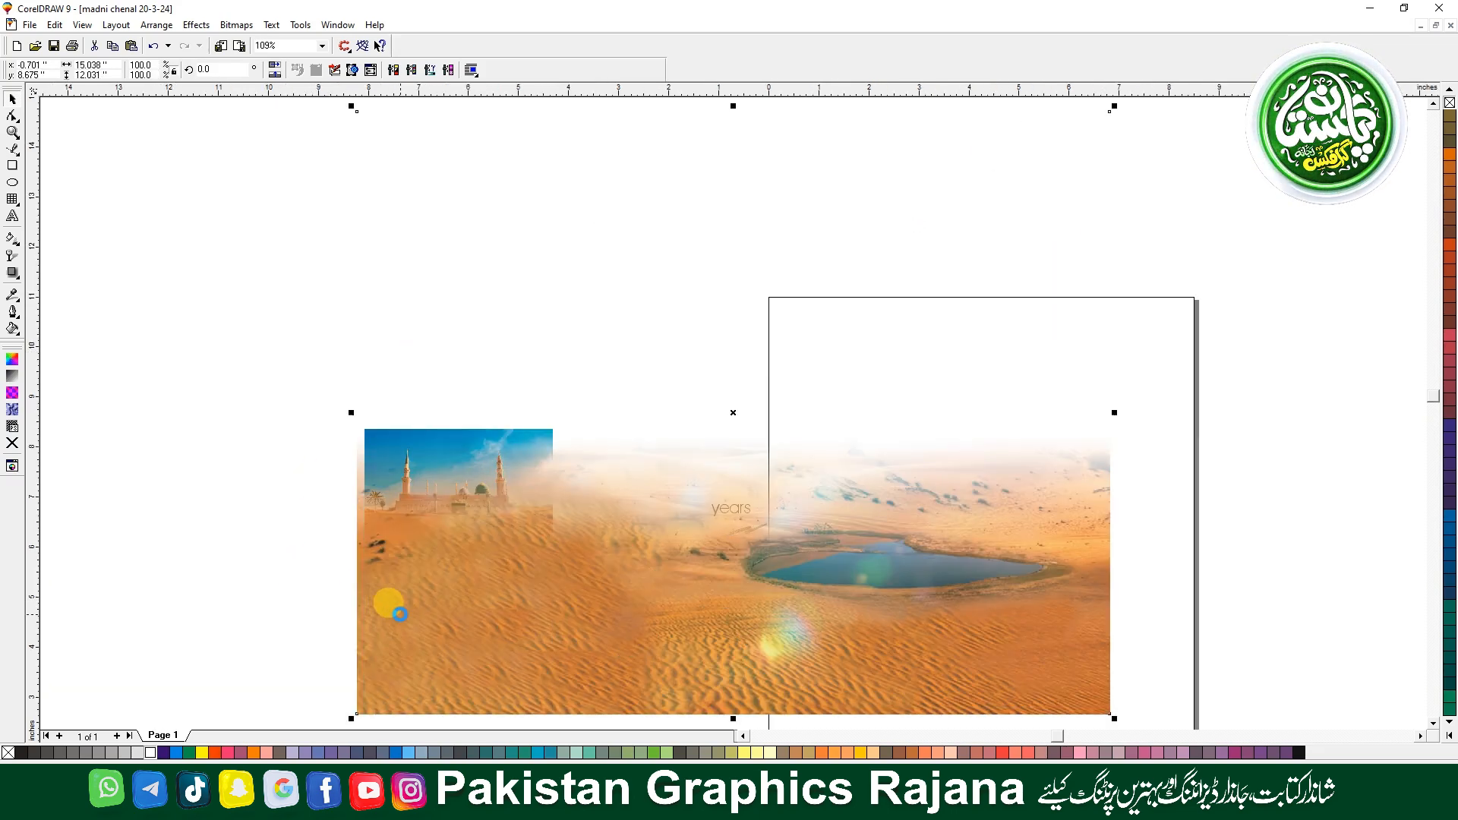
drag(1113, 109, 945, 243)
key(shift+F2)
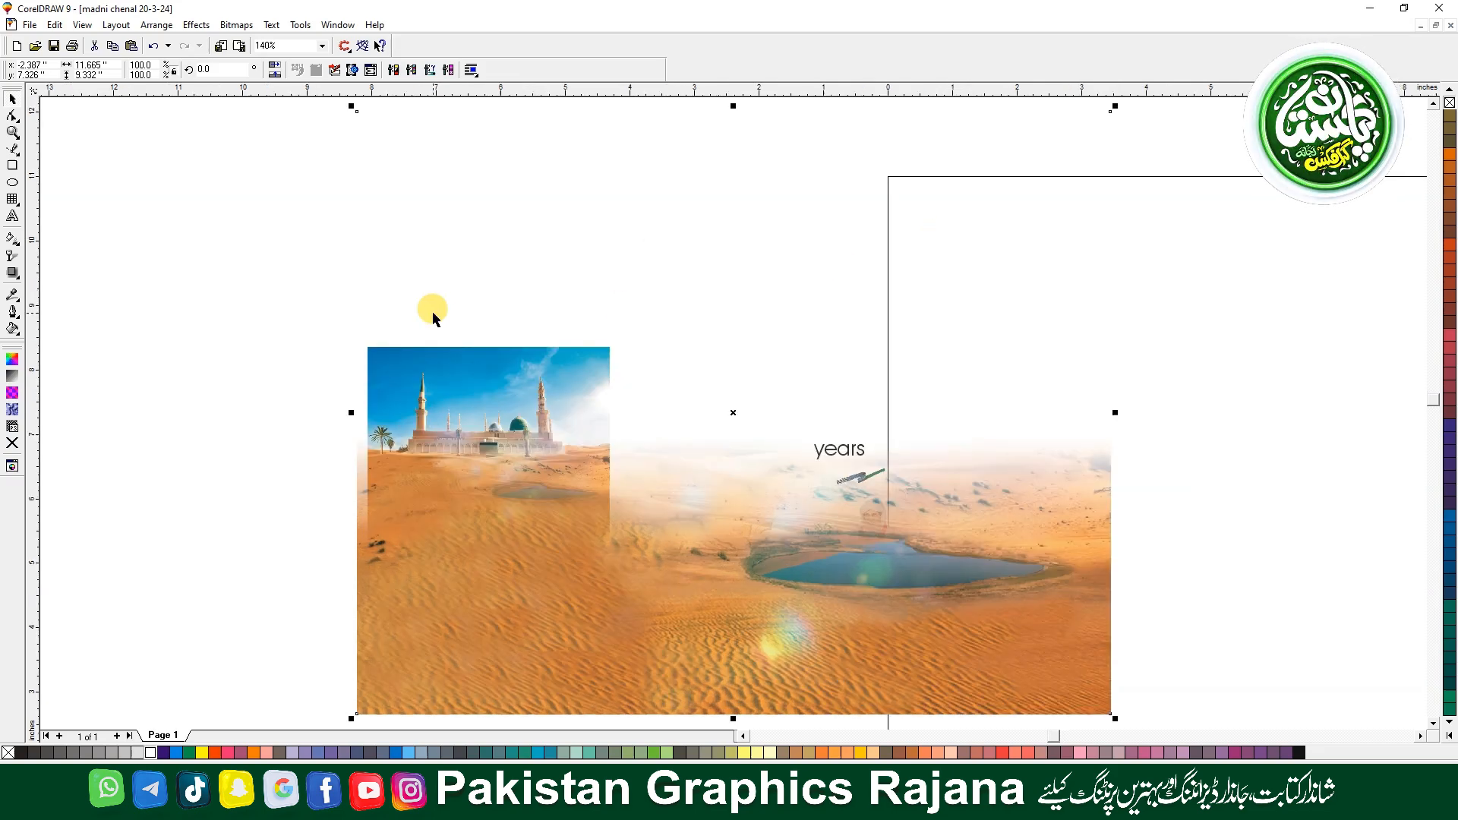
Apply a Low Pass blur at 100 percent to the faded sand copy, previewing several radius values
click(235, 25)
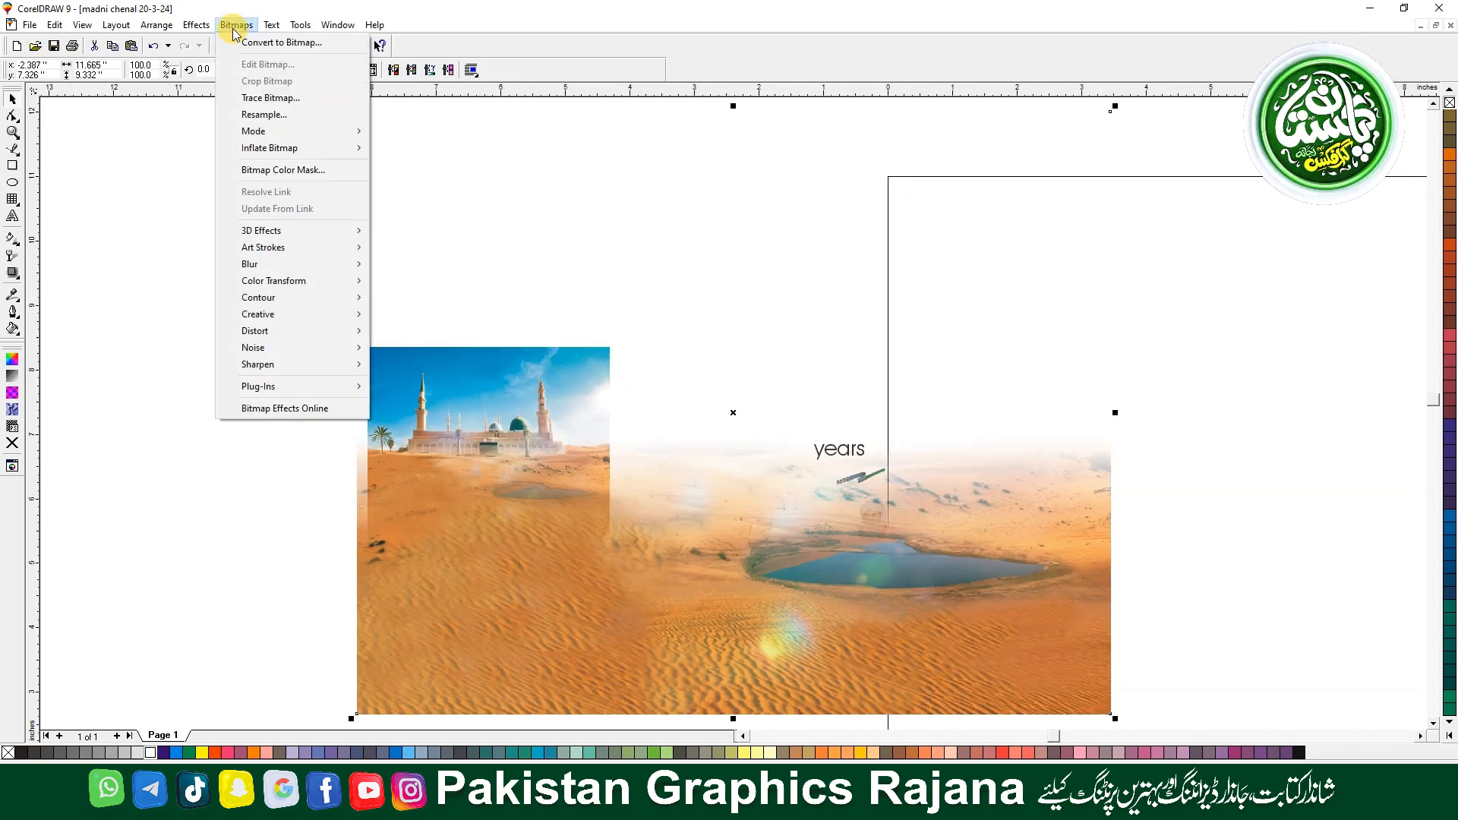
mouse_move(280, 265)
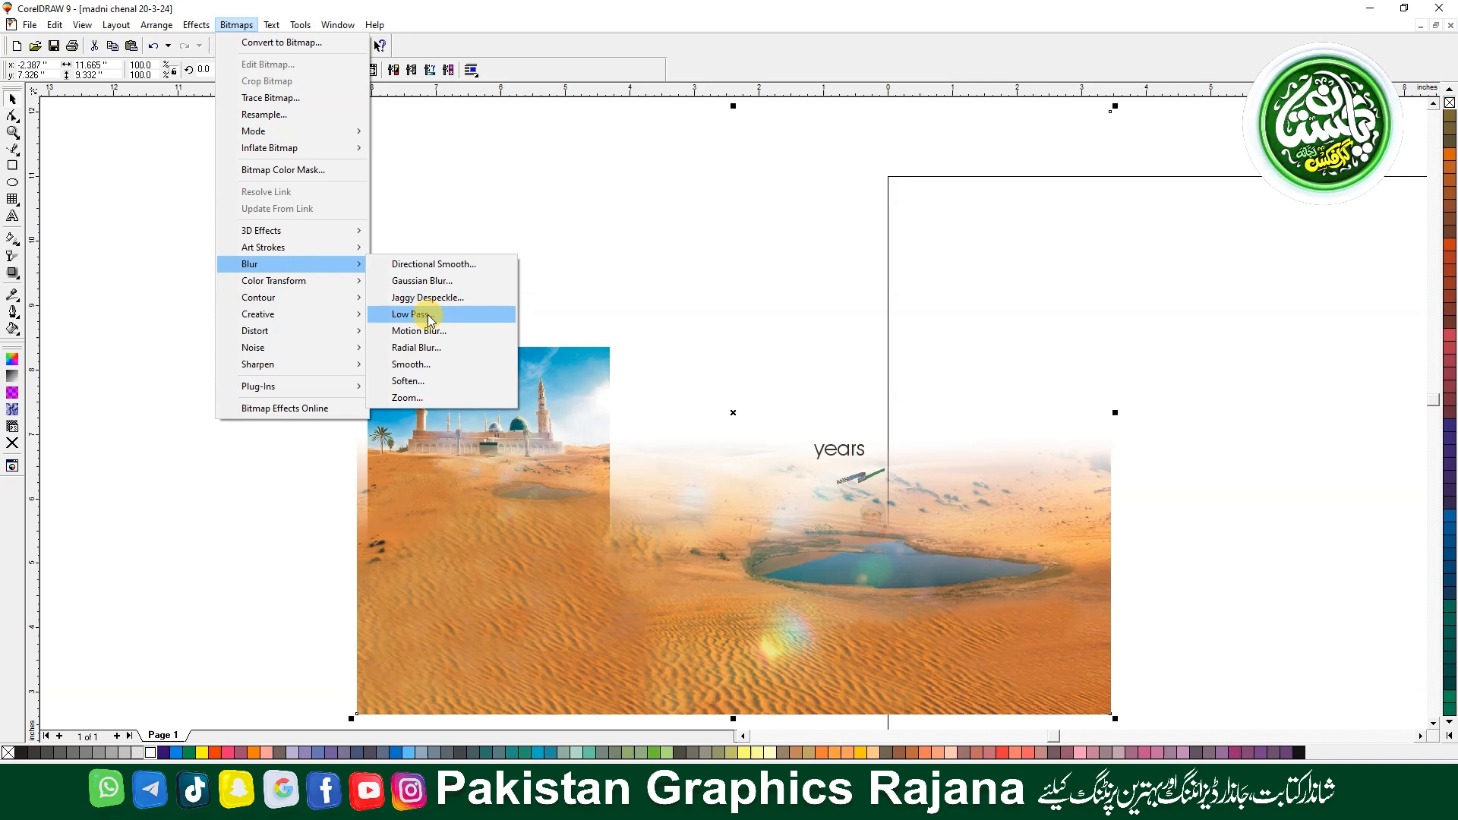
click(410, 314)
click(1119, 537)
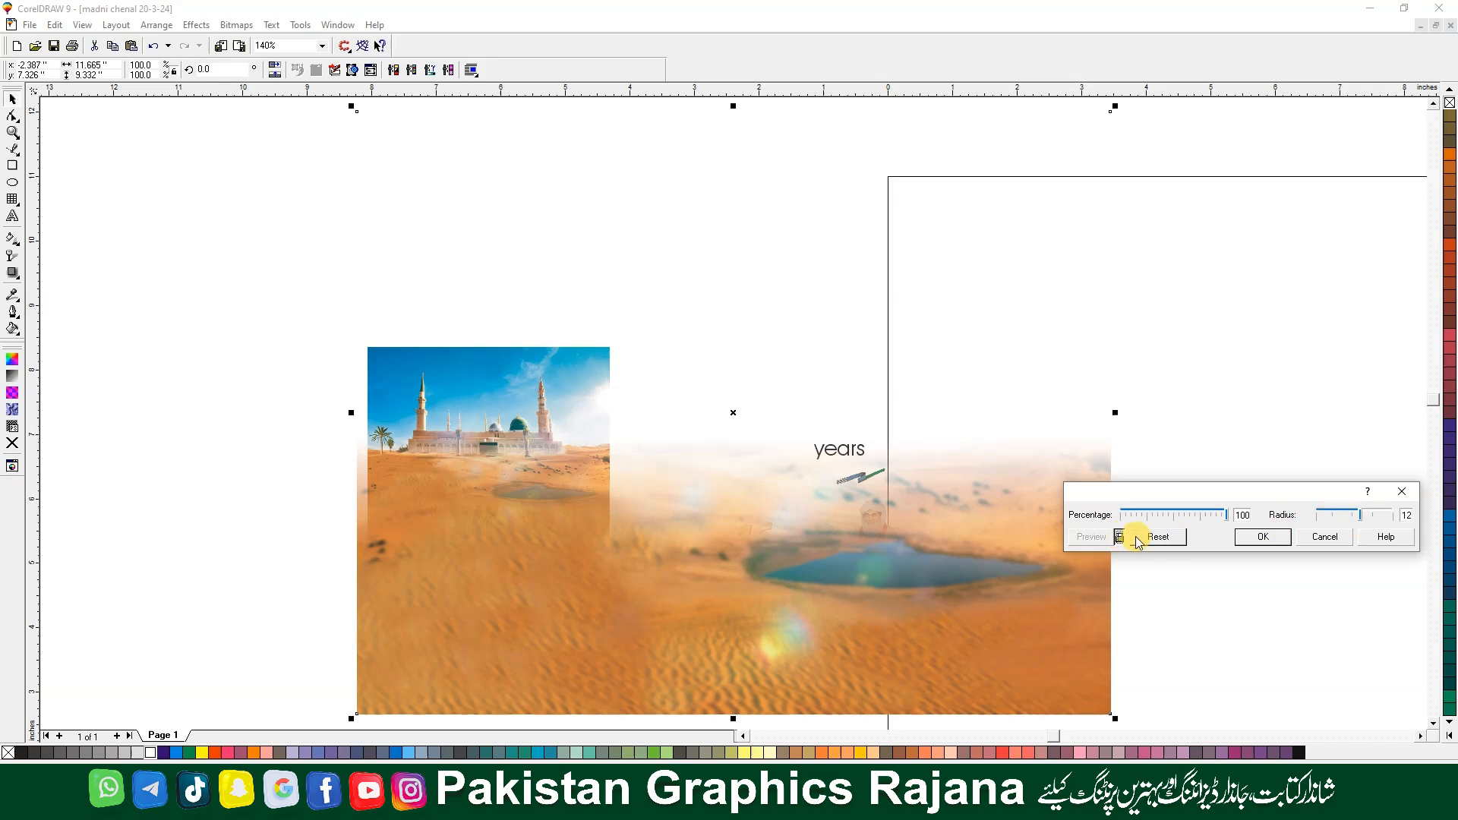
click(1334, 512)
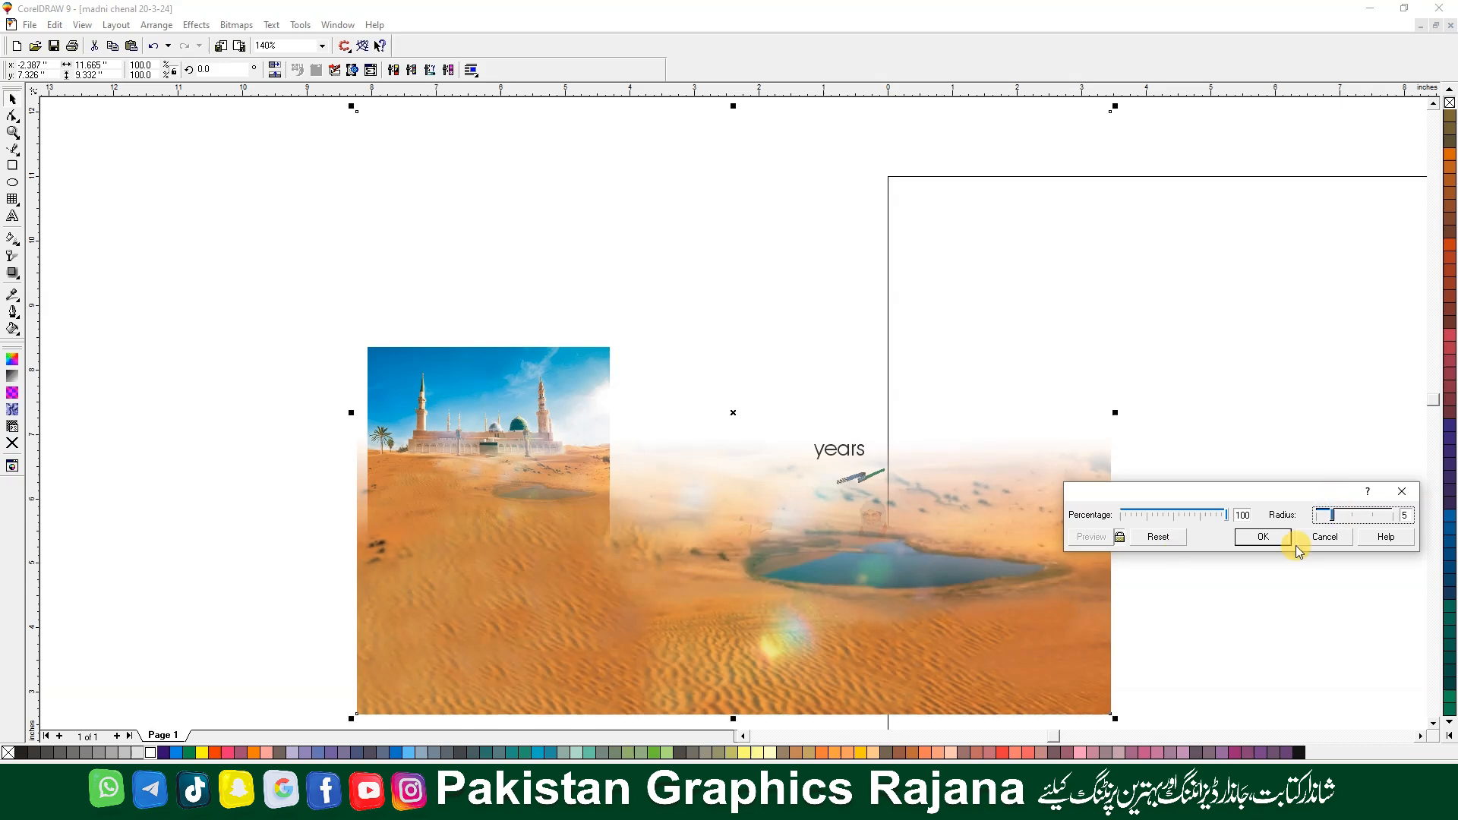
click(1365, 516)
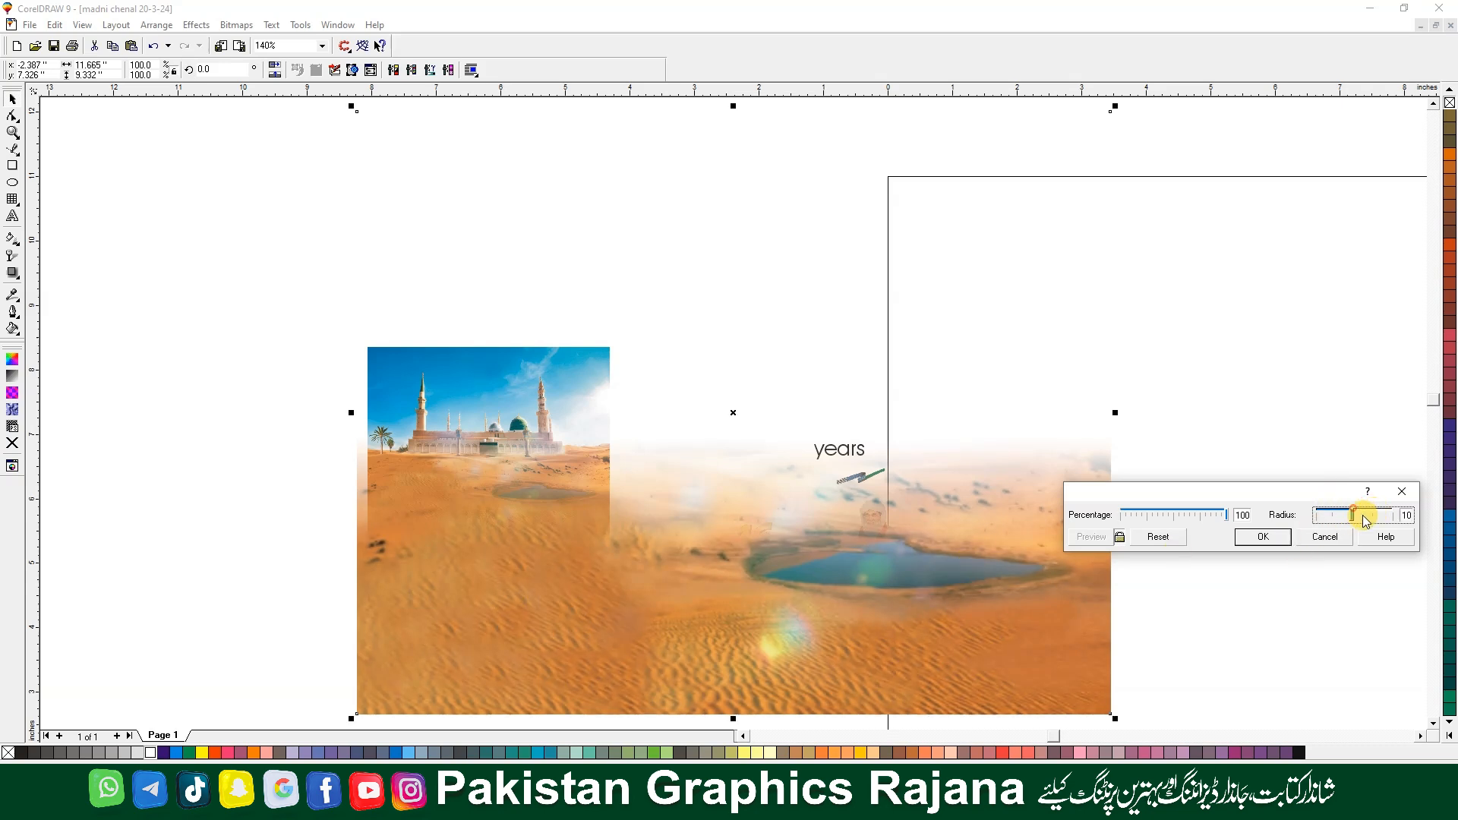
click(1119, 537)
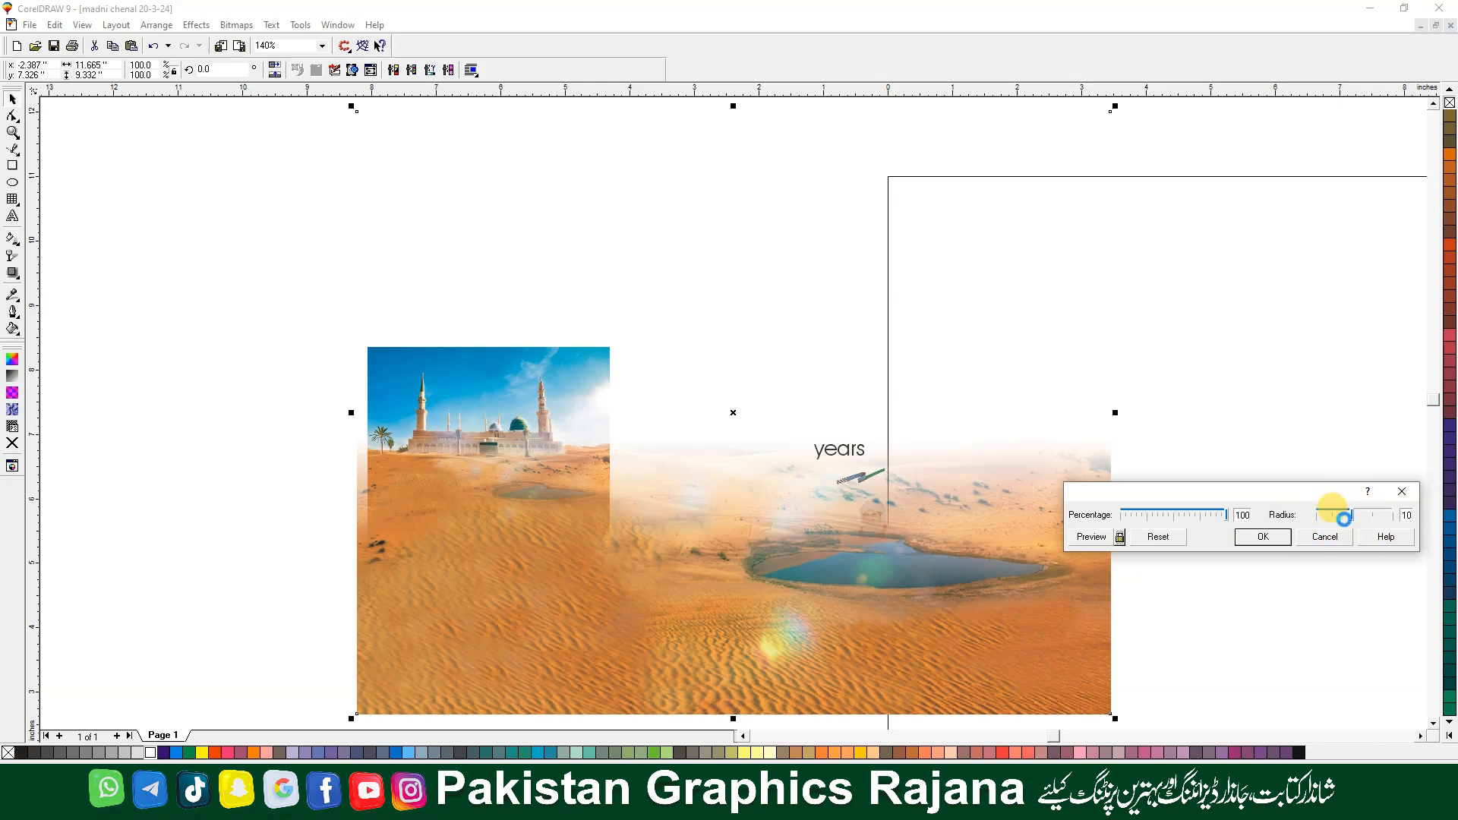
click(1119, 538)
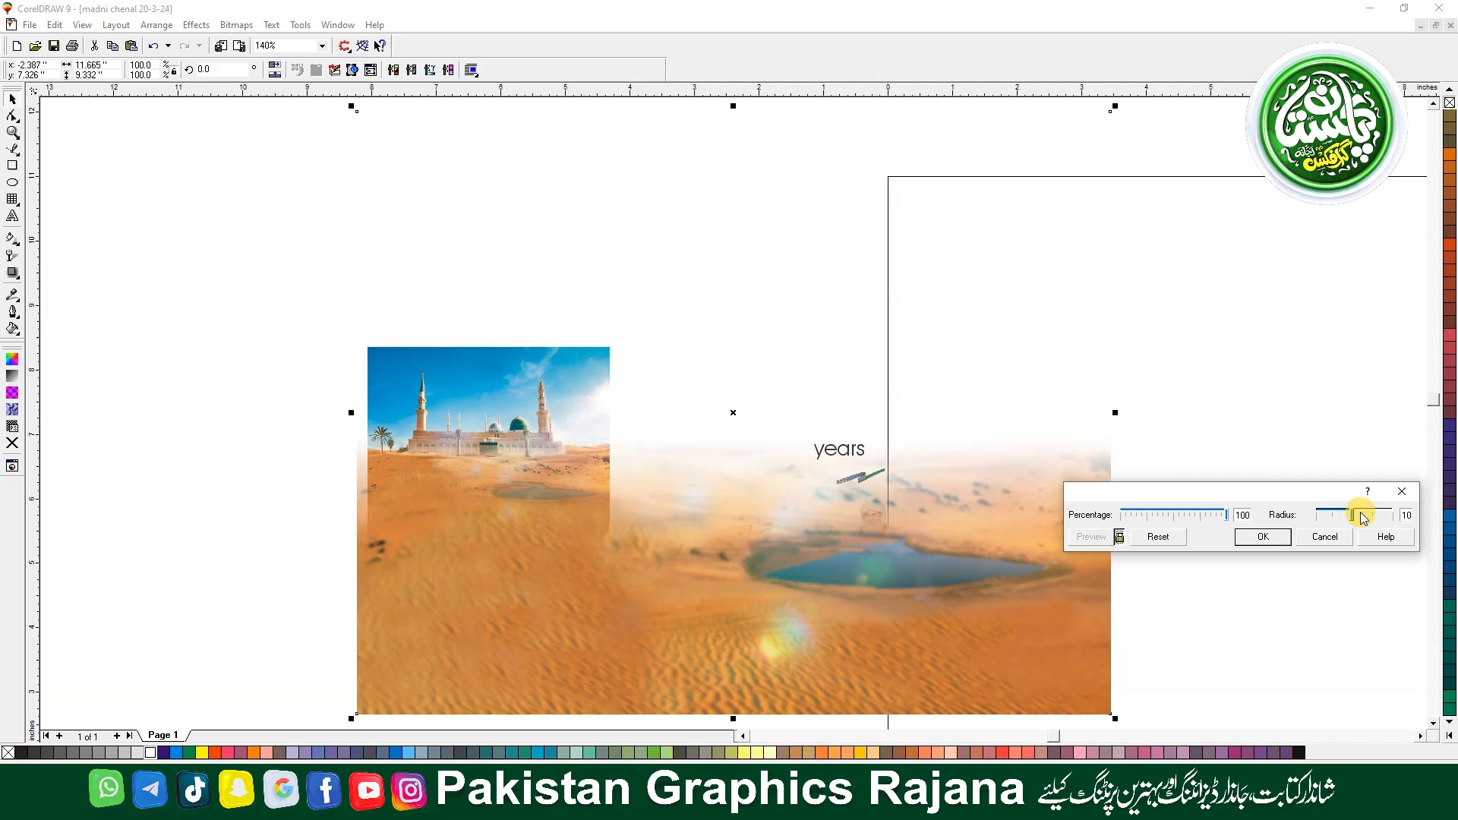
drag(1362, 518, 1371, 517)
click(1264, 537)
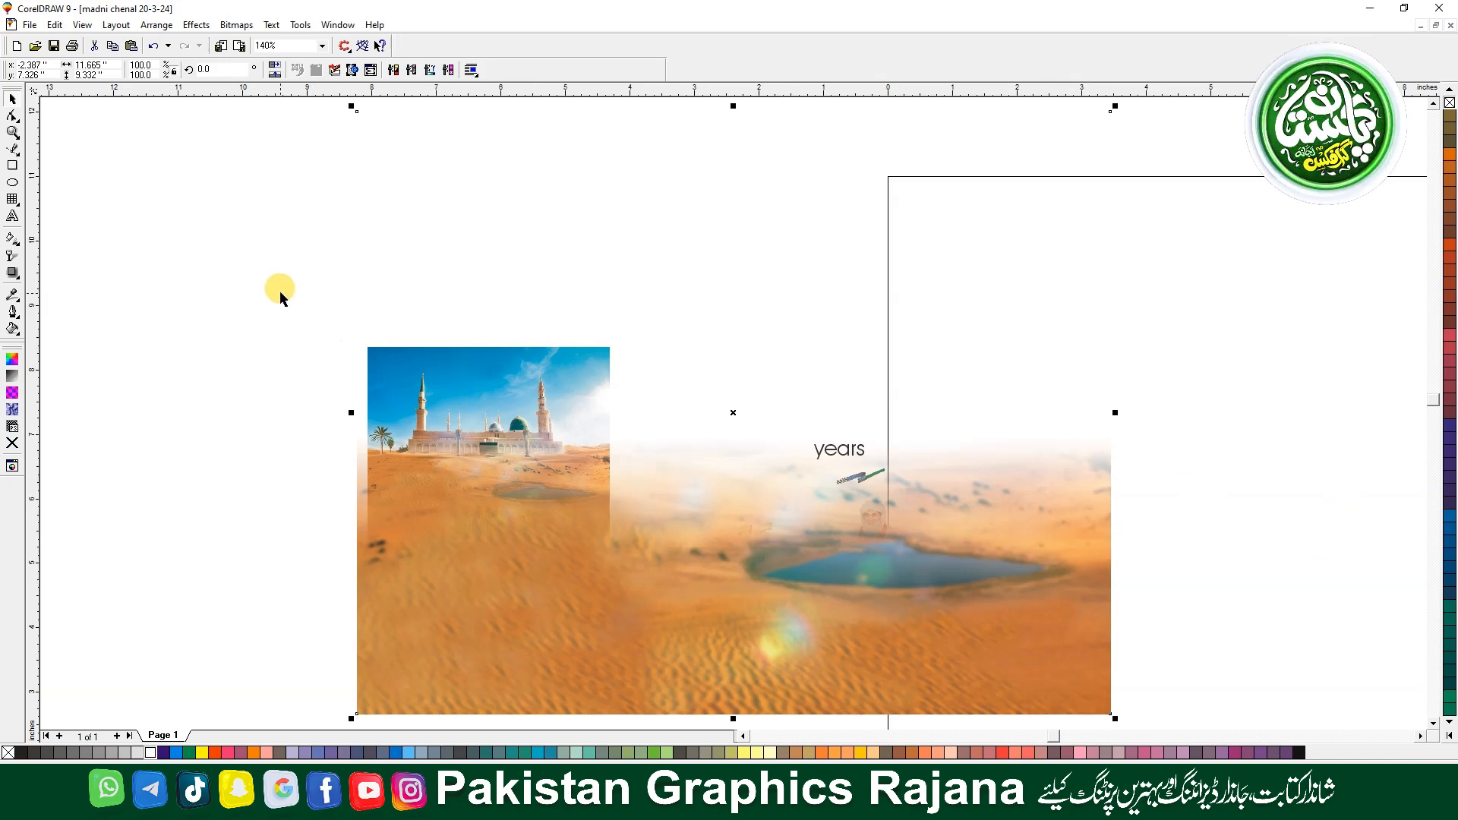
Select the mosque picture and the sand copy and PowerClip them inside the poster frame
drag(280, 293, 640, 621)
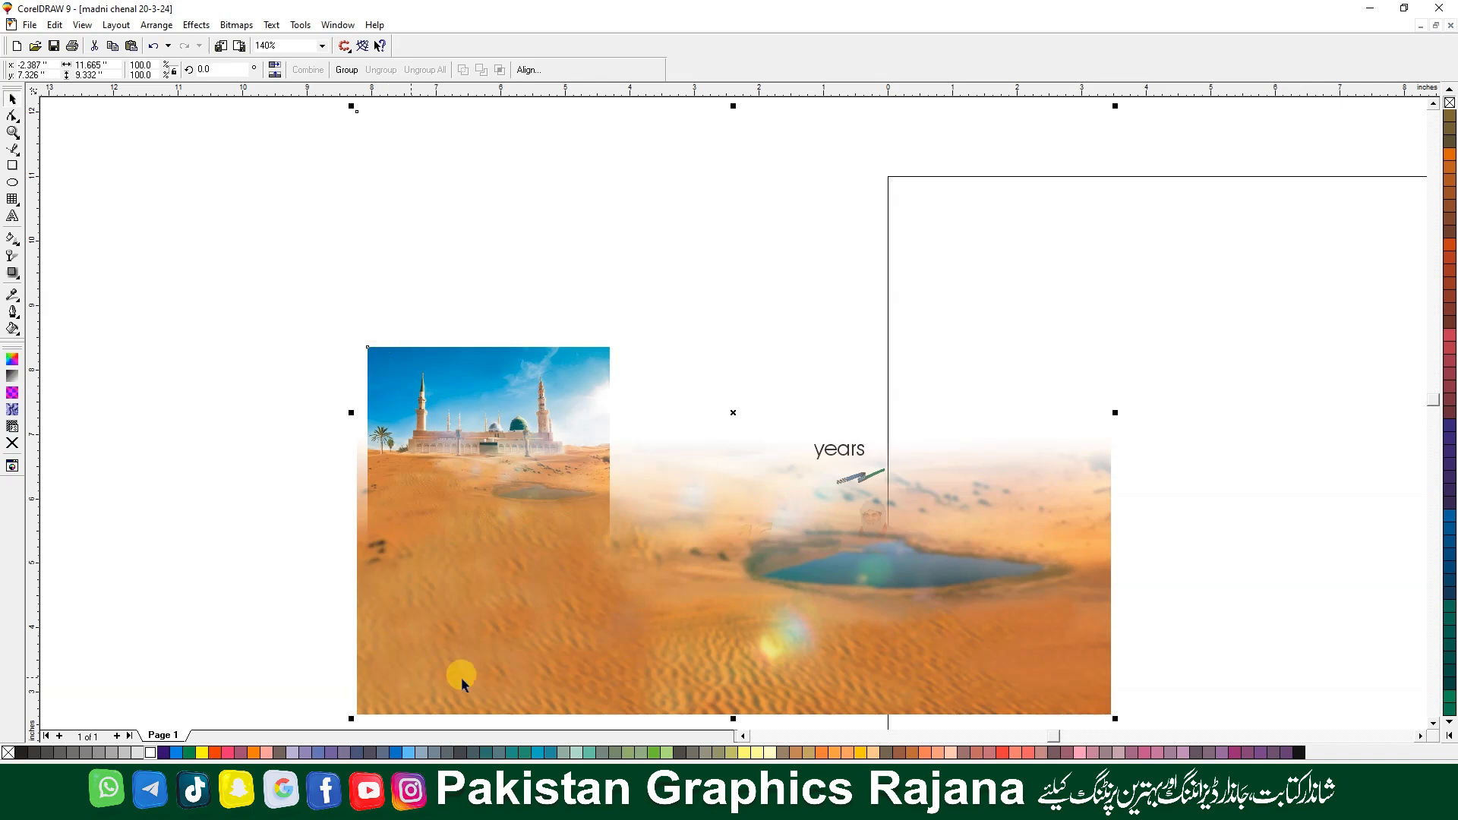
key(F2)
drag(319, 303, 676, 758)
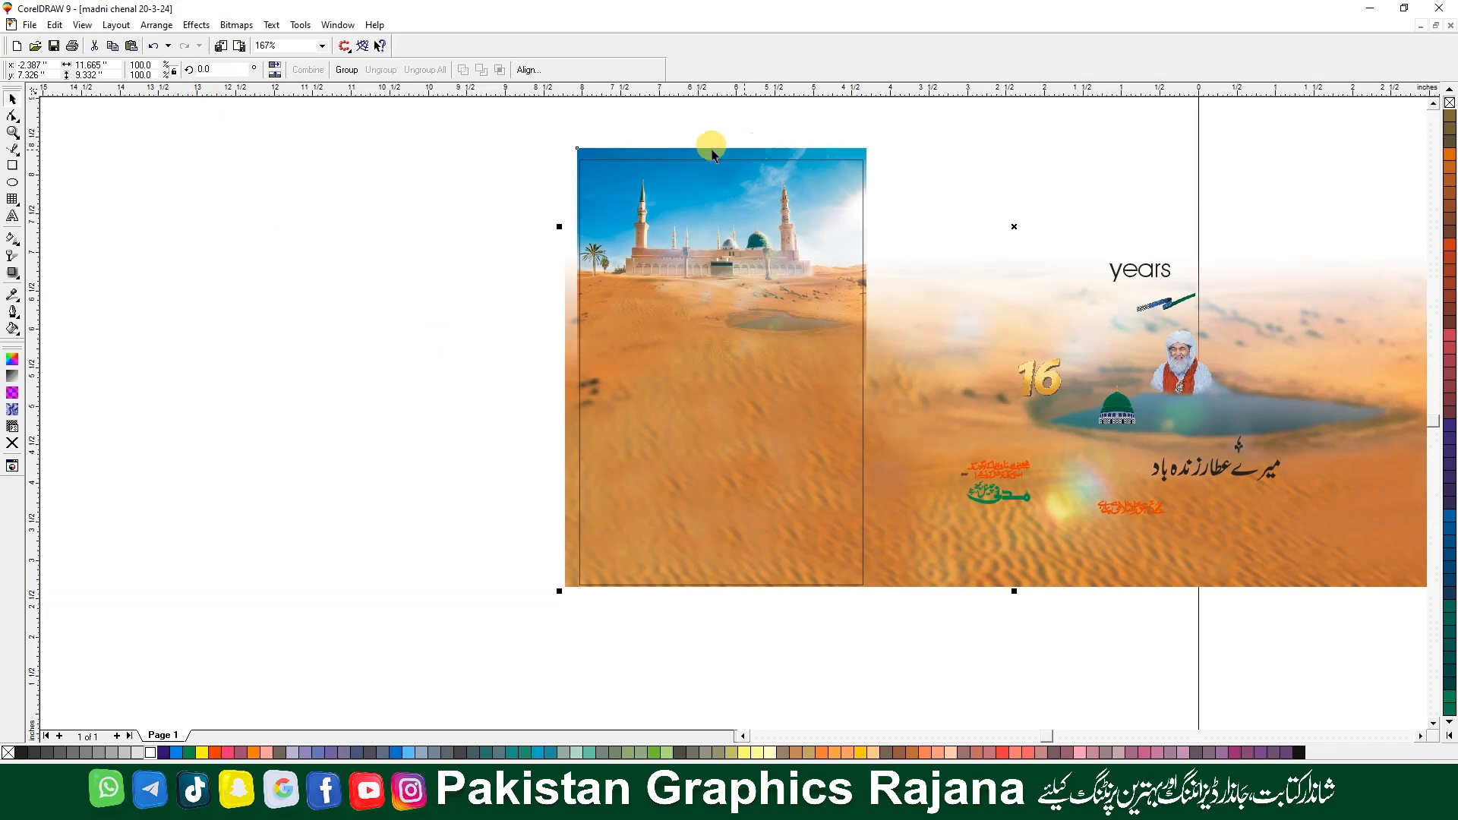
click(196, 26)
mouse_move(303, 136)
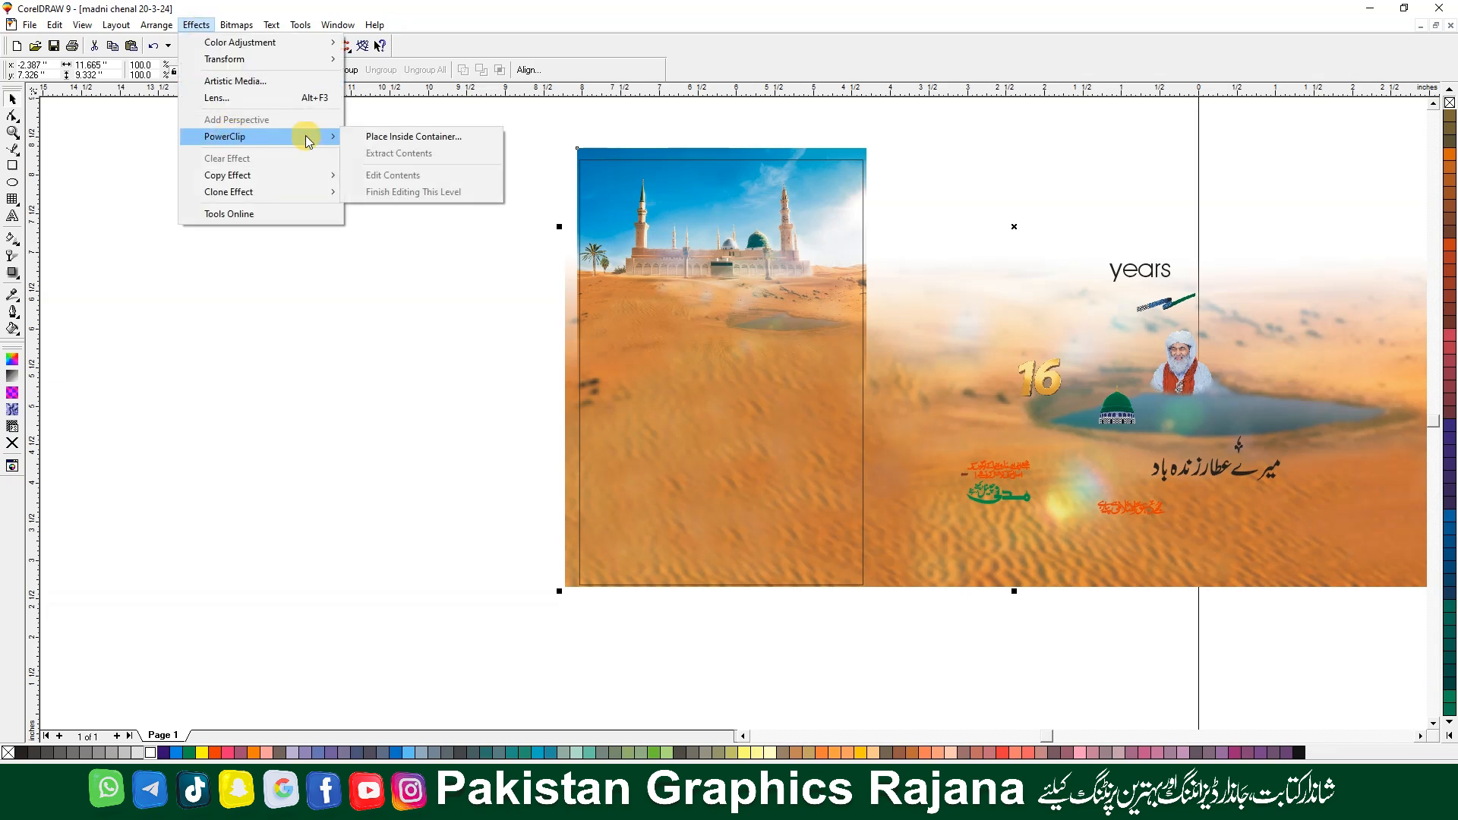
click(377, 137)
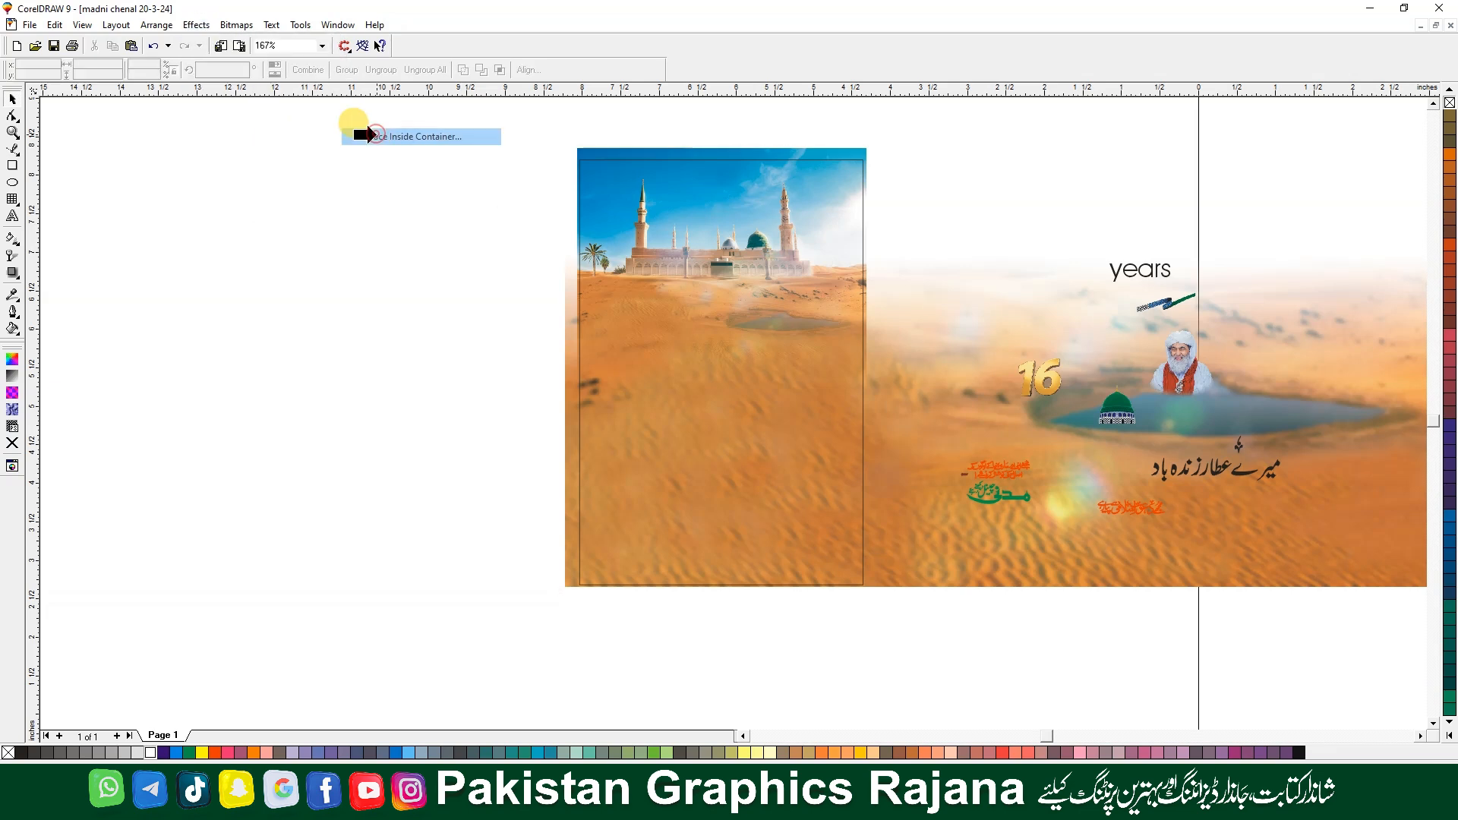
click(581, 161)
Reposition the clipped poster with its center at about X -5.29, Y 5.35 inches
key(F4)
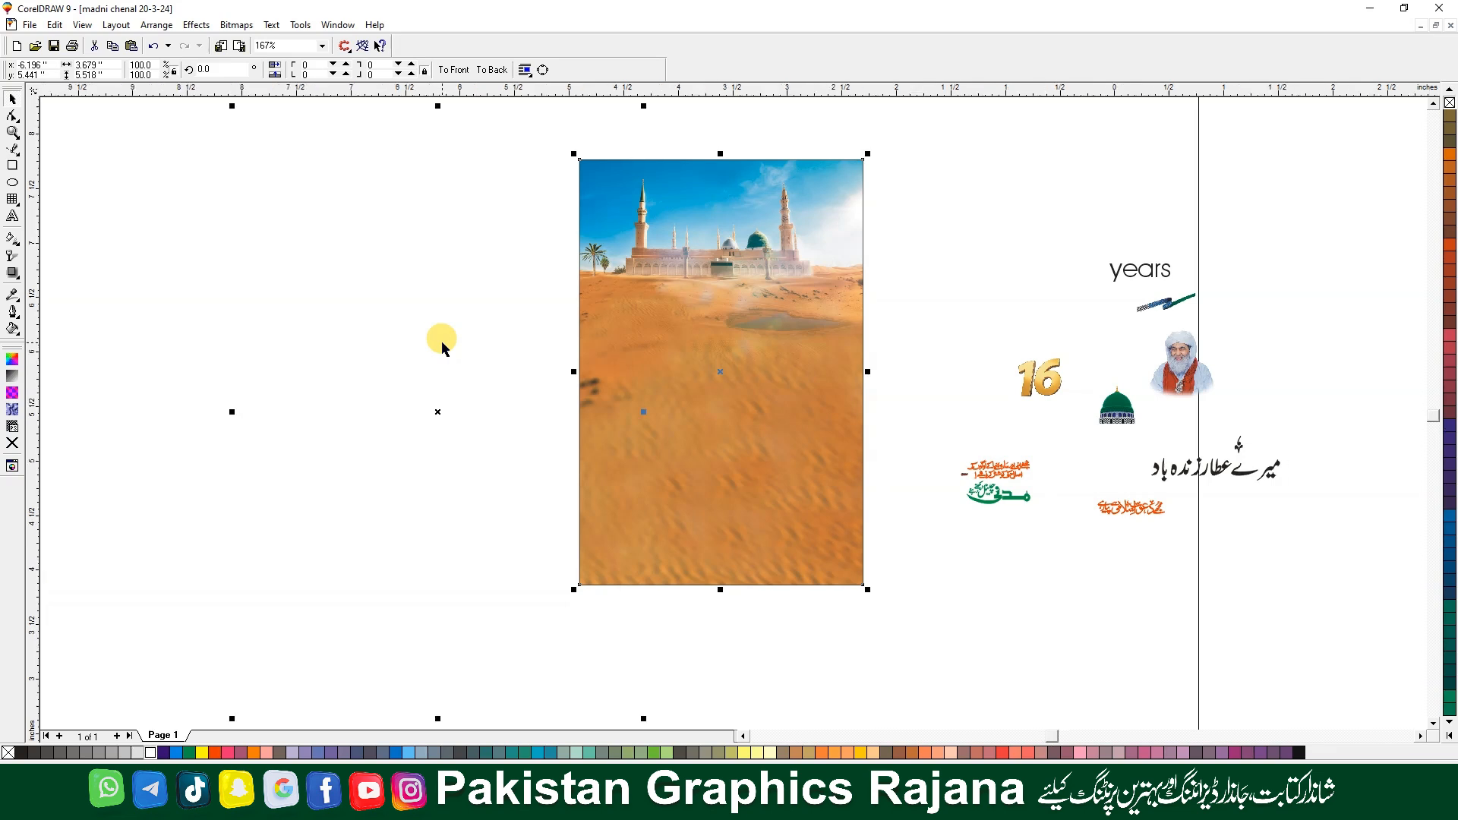
drag(446, 414, 556, 432)
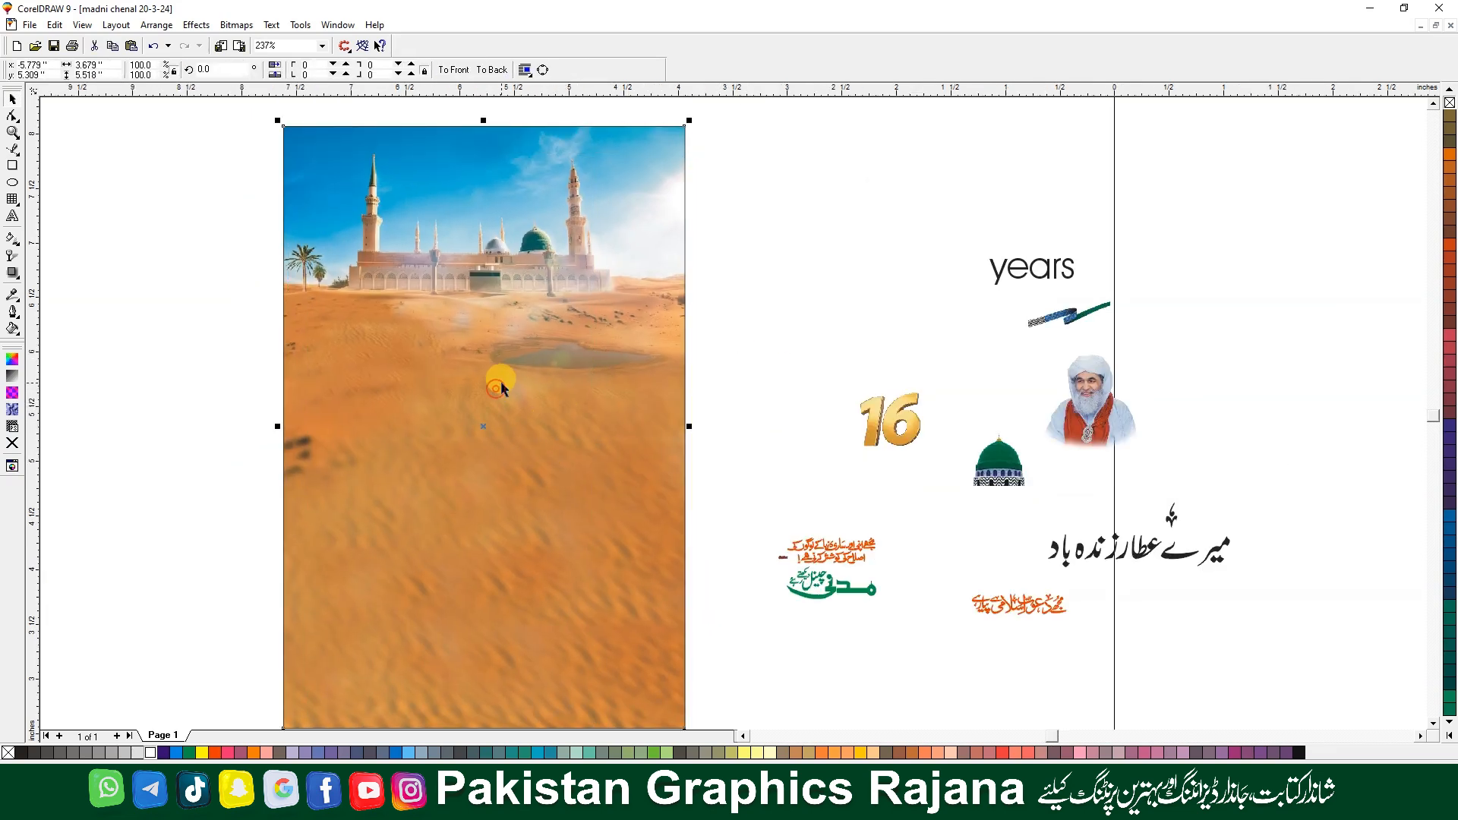
scroll(504, 378, down, 1)
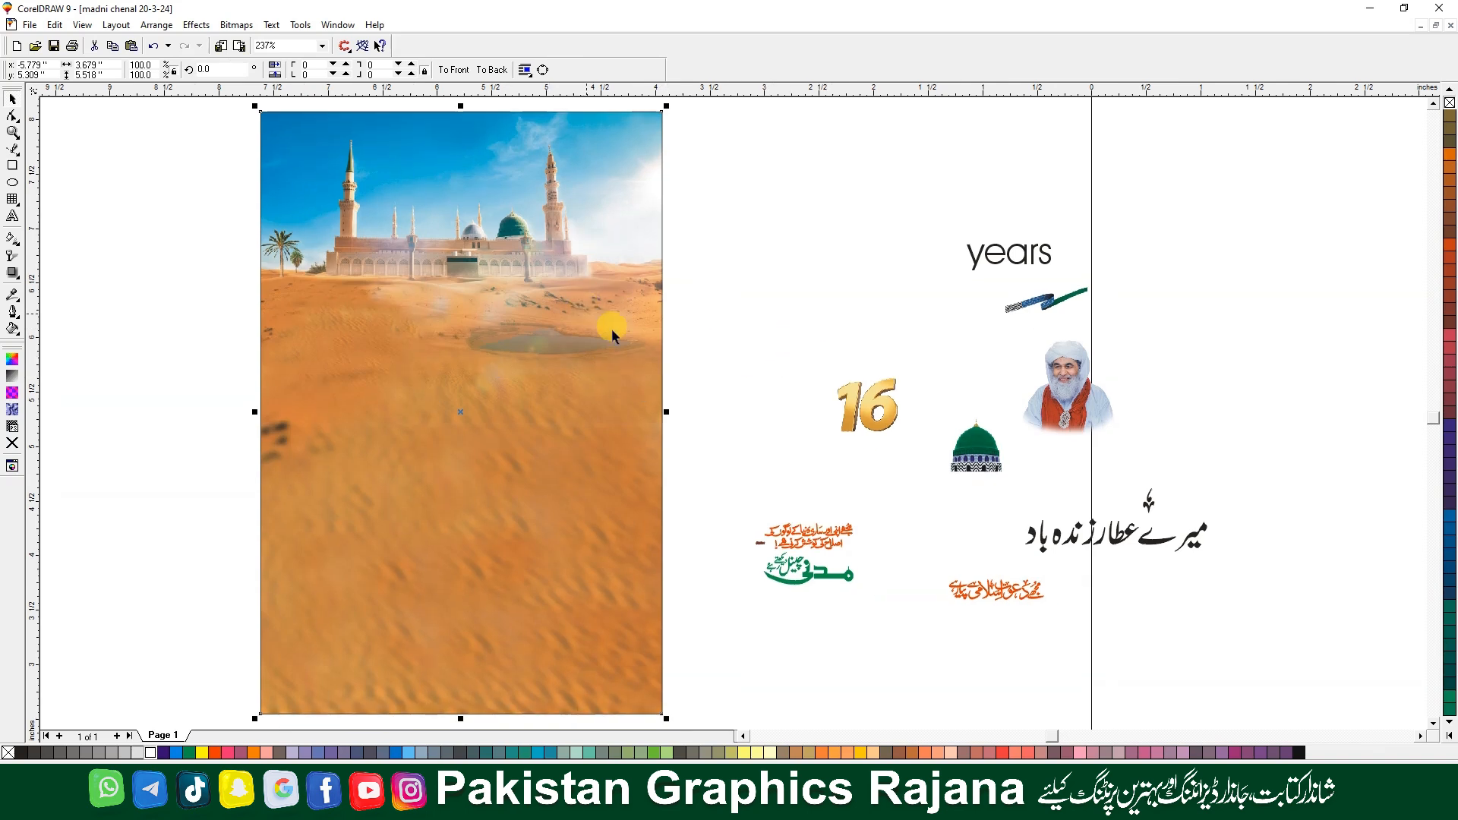
click(751, 329)
drag(426, 228, 475, 426)
drag(585, 554, 465, 238)
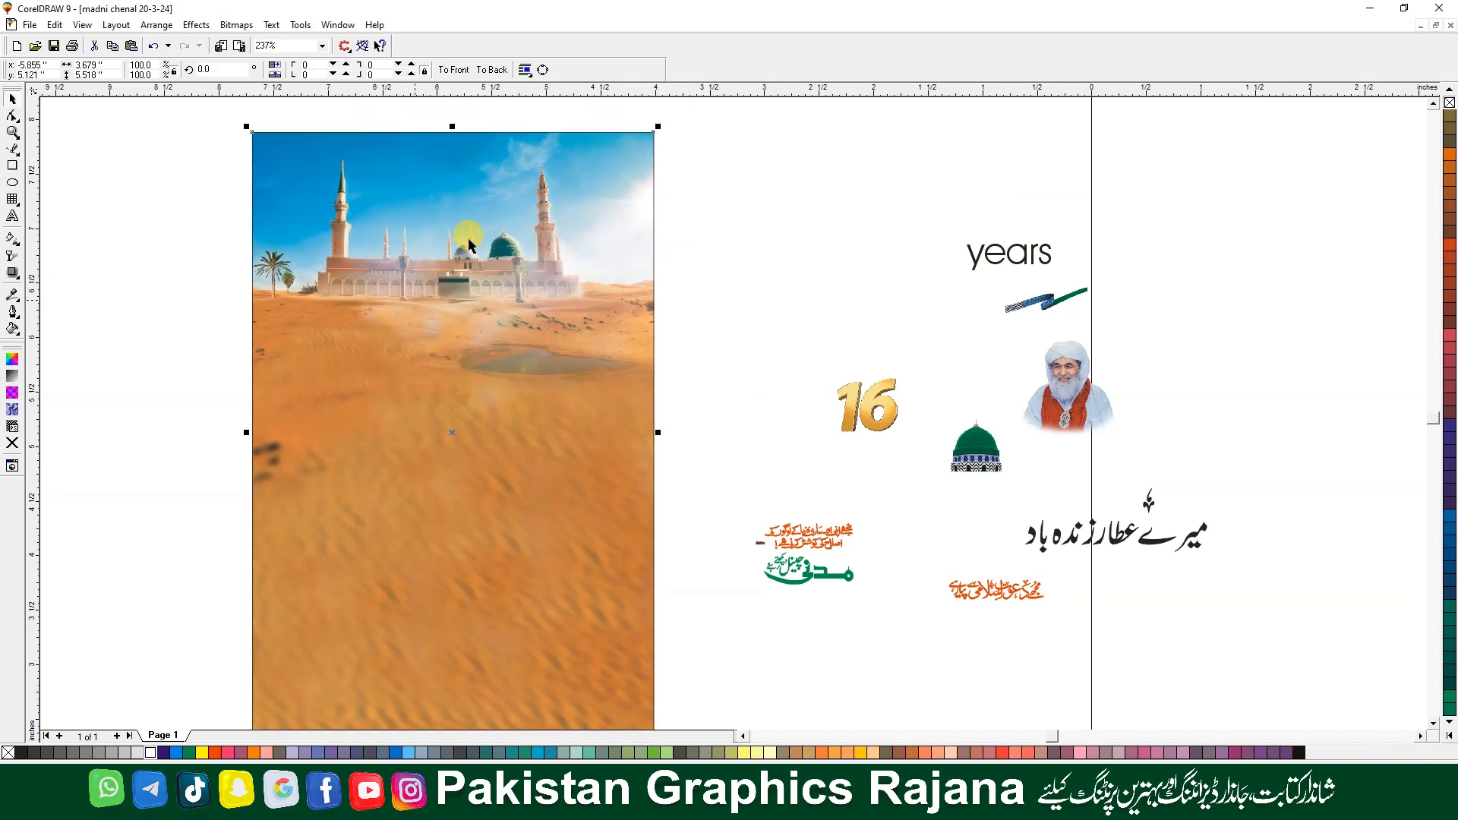
drag(481, 419, 489, 262)
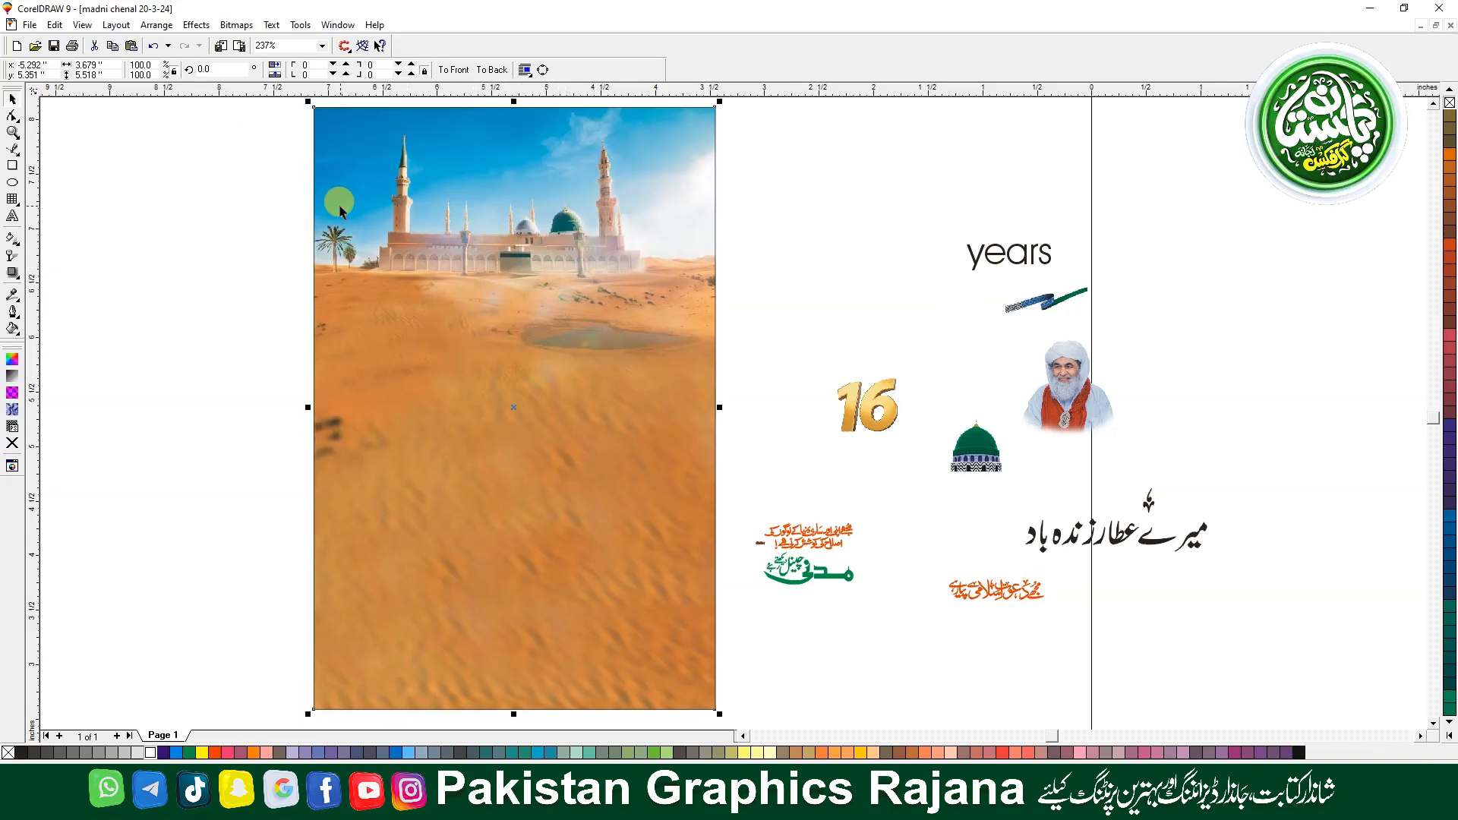
Open the poster's PowerClip contents for editing
click(197, 25)
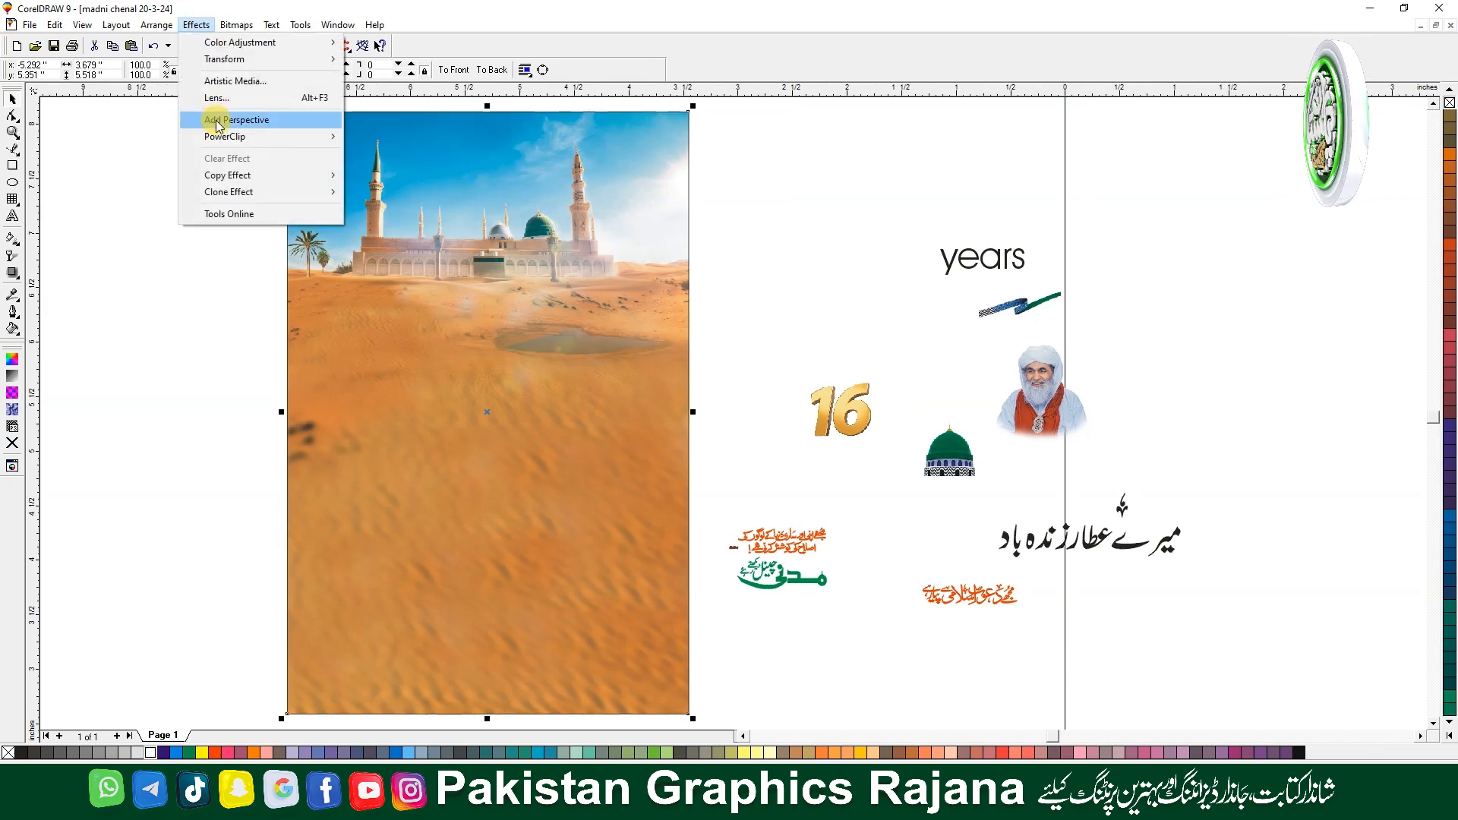
mouse_move(216, 138)
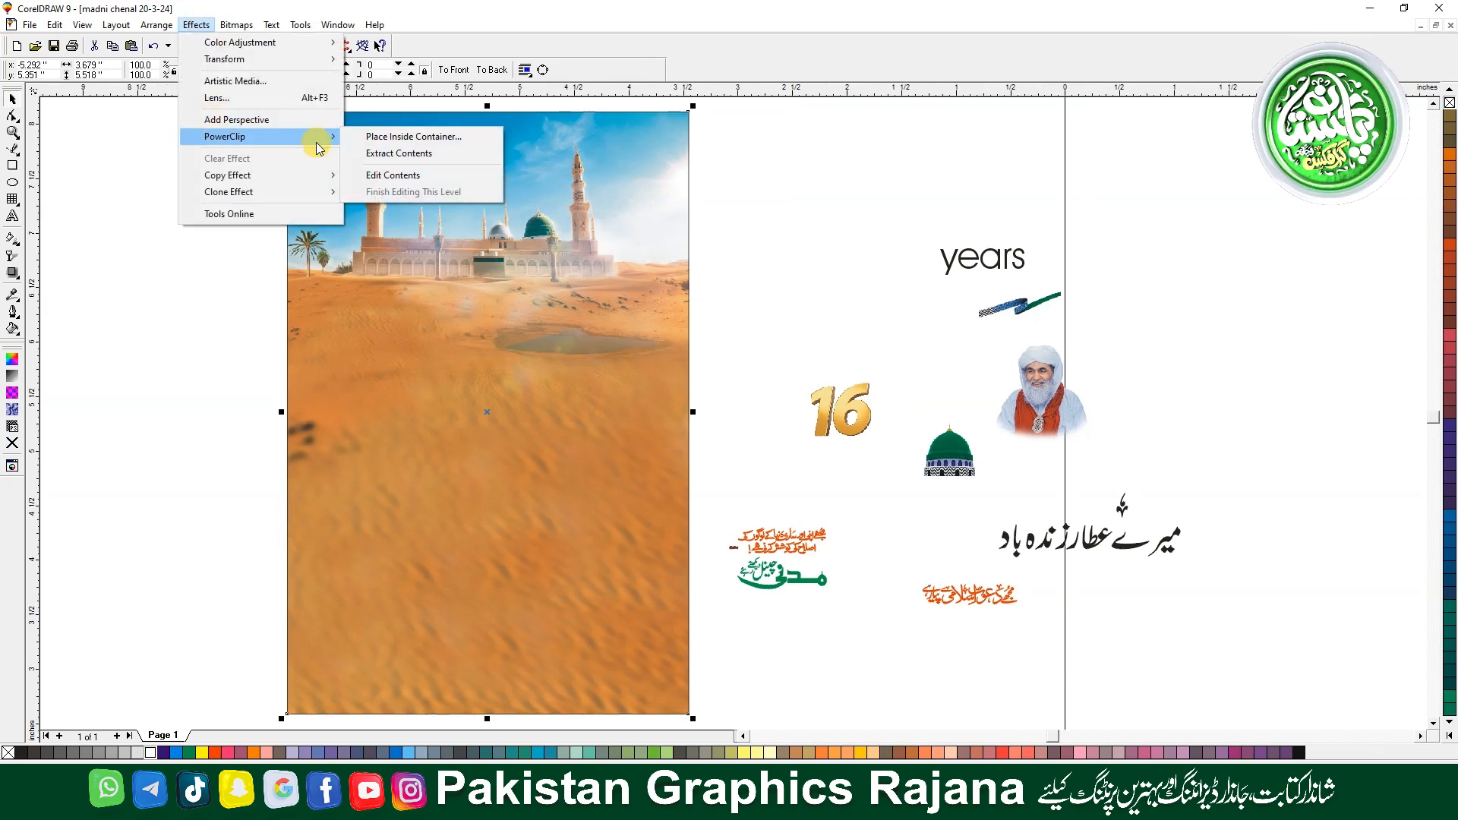
click(409, 176)
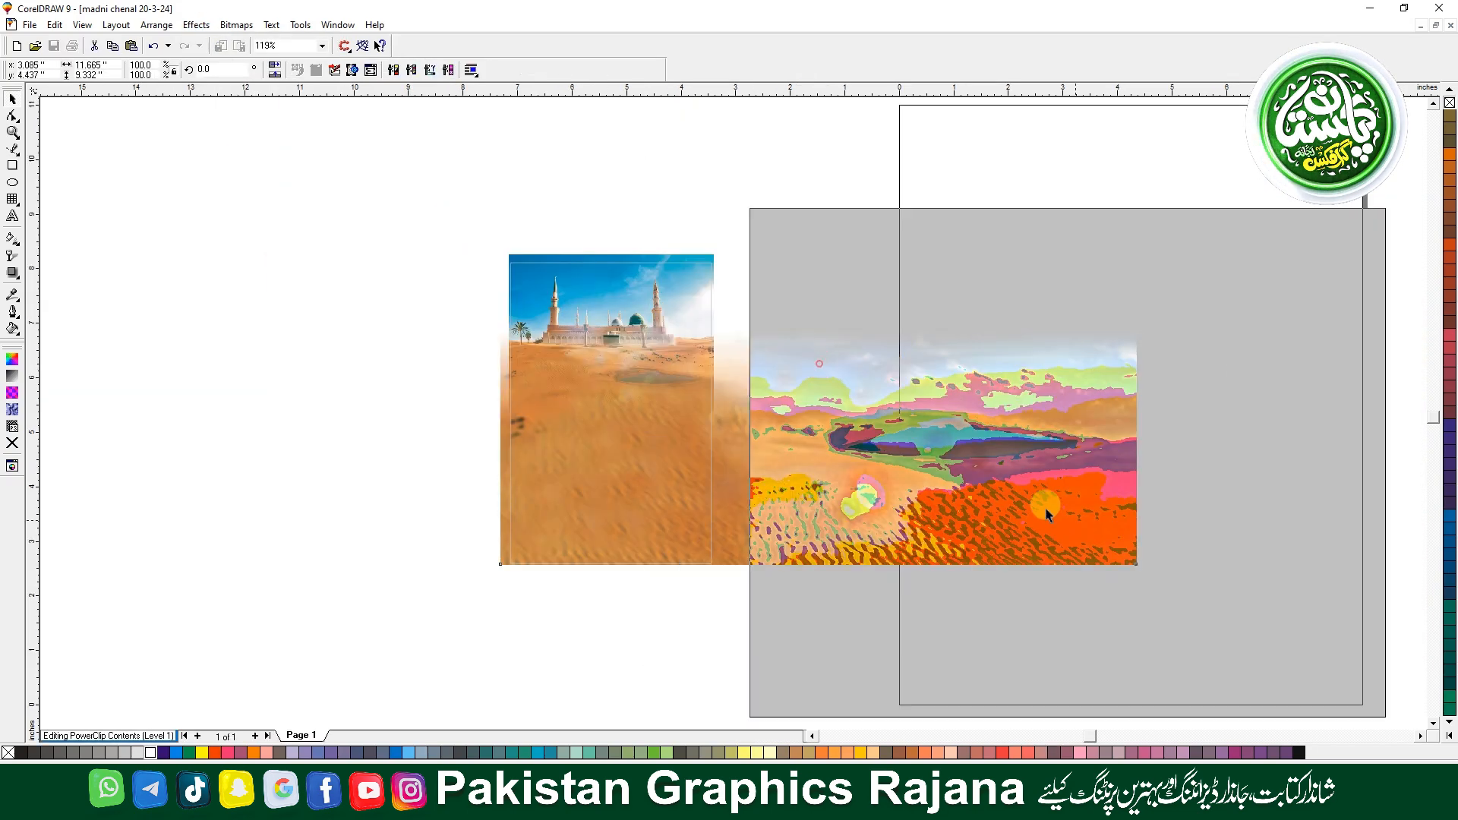
Try moving the sand copy and the mosque picture away from the frame, and undo the moves
click(1046, 515)
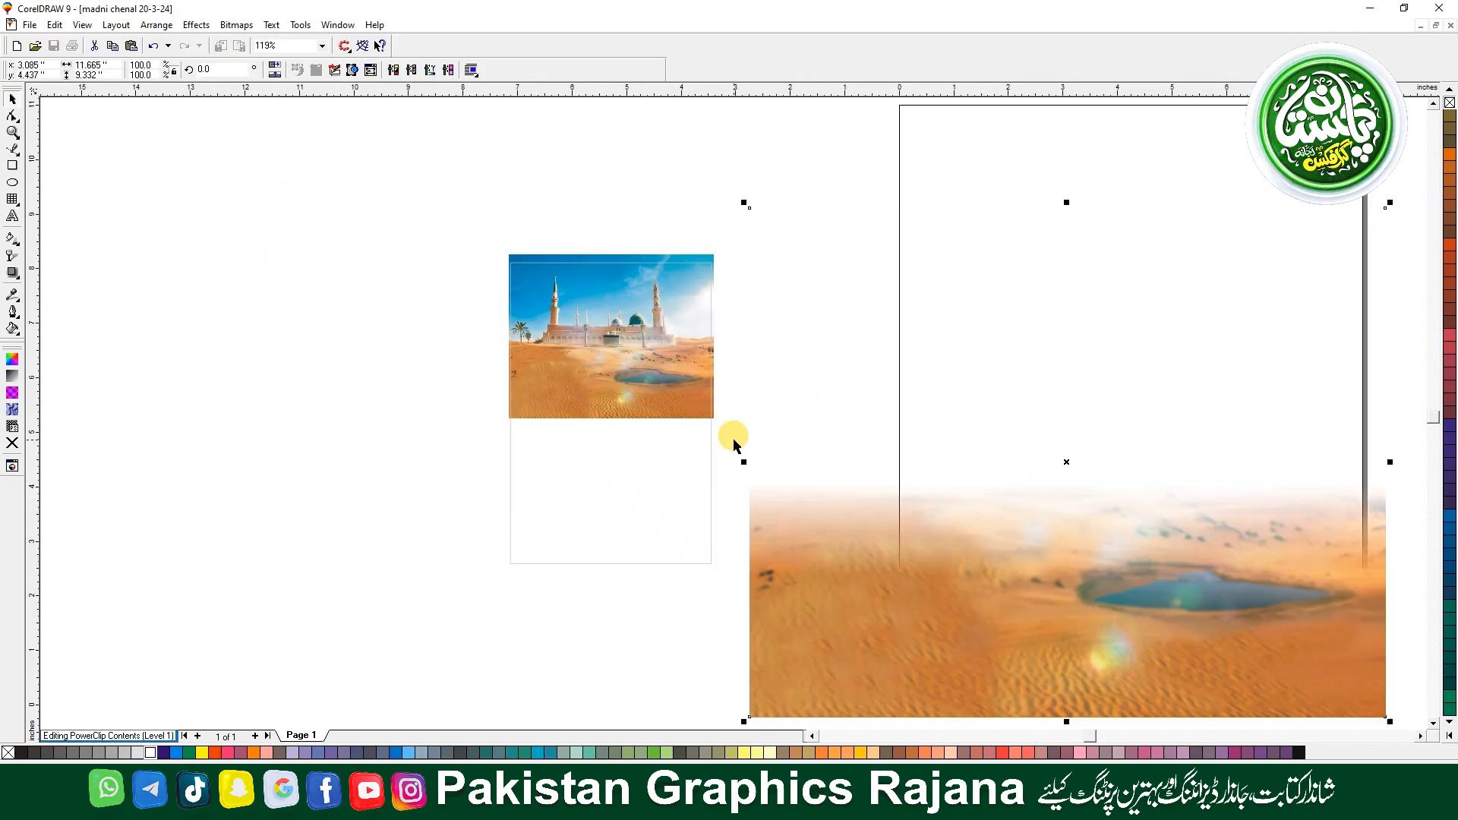
click(686, 303)
click(611, 335)
drag(610, 335, 346, 335)
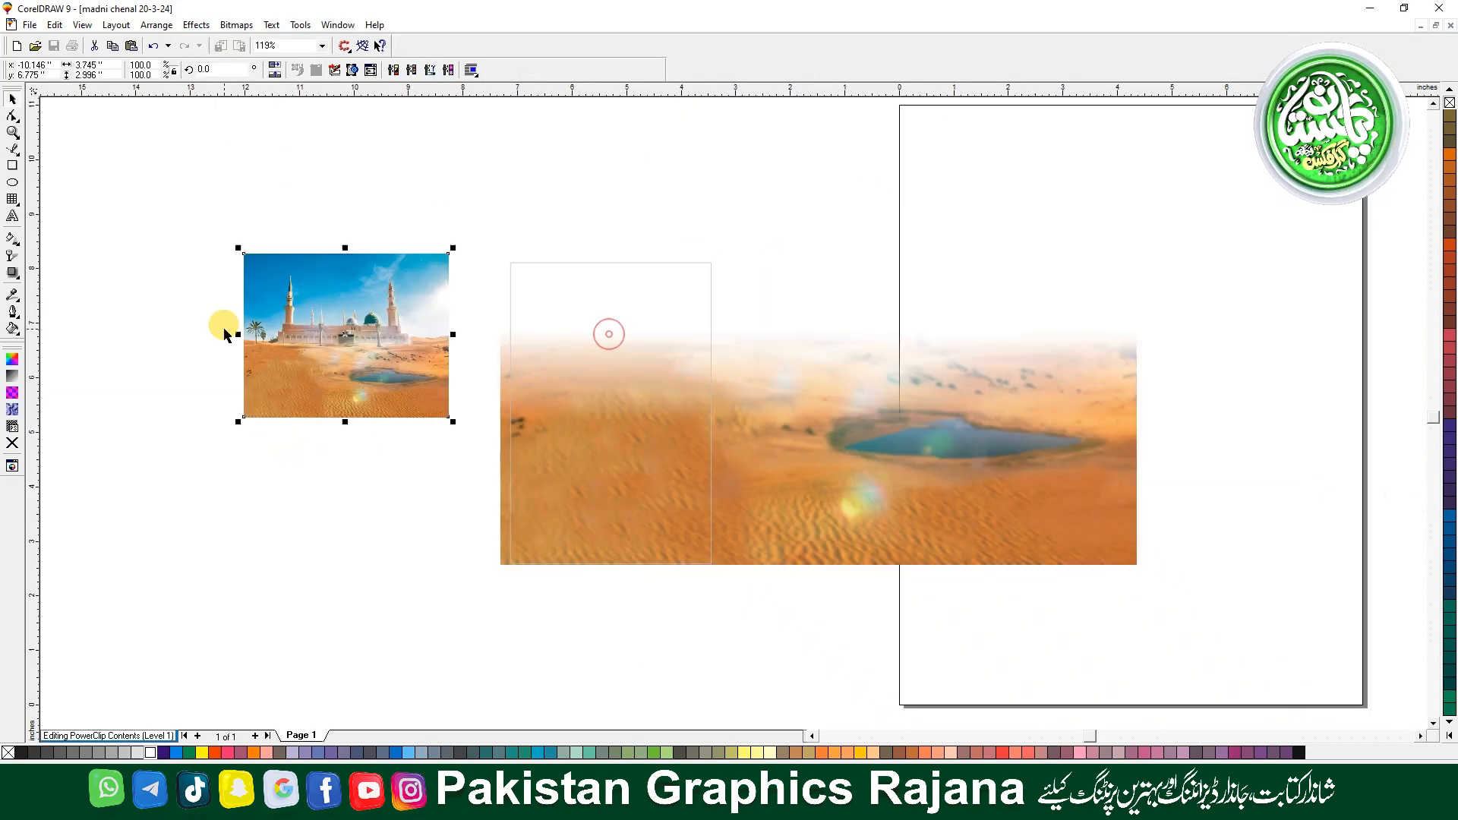
key(ctrl+z)
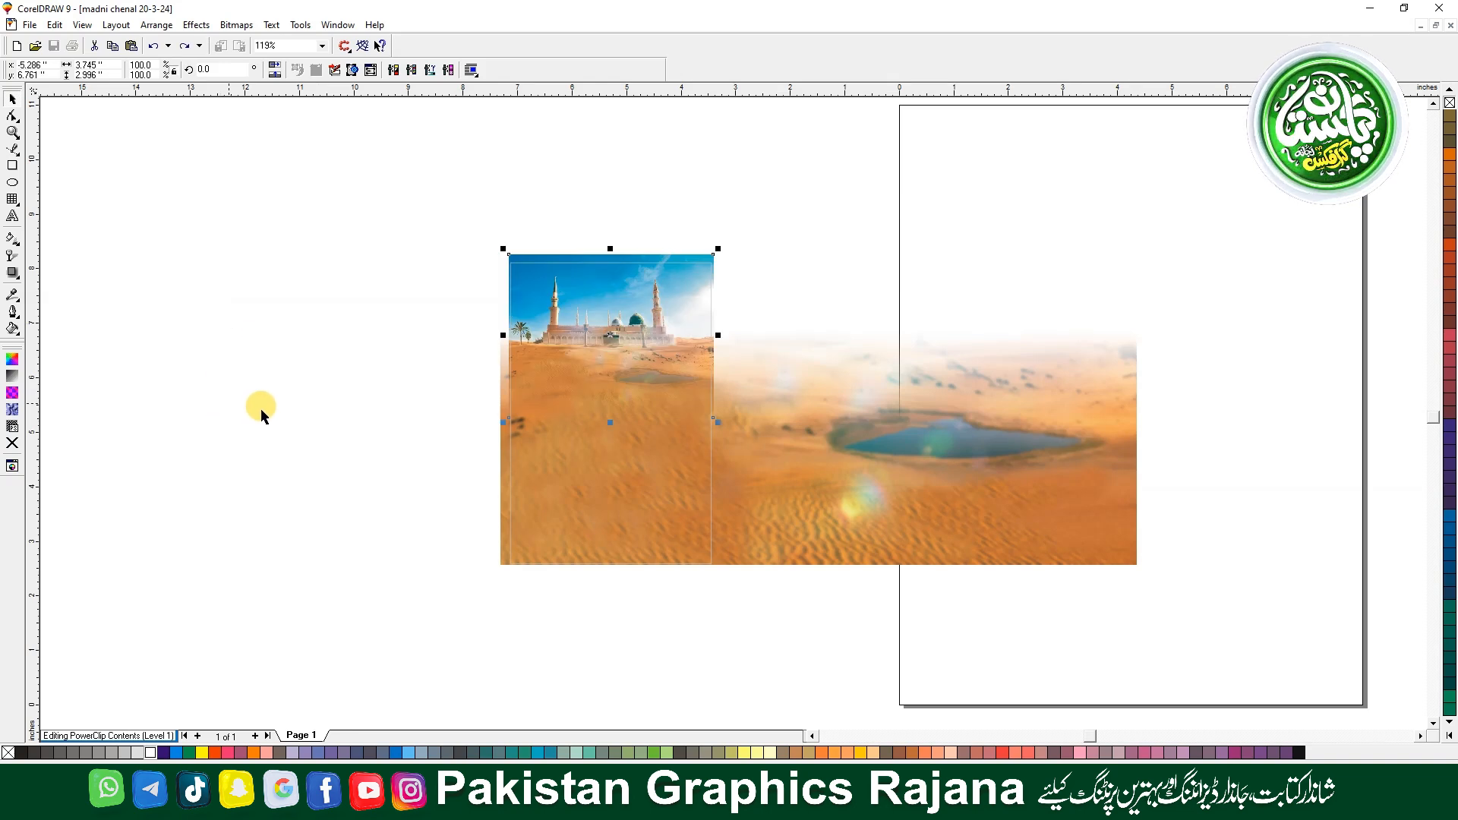
click(384, 370)
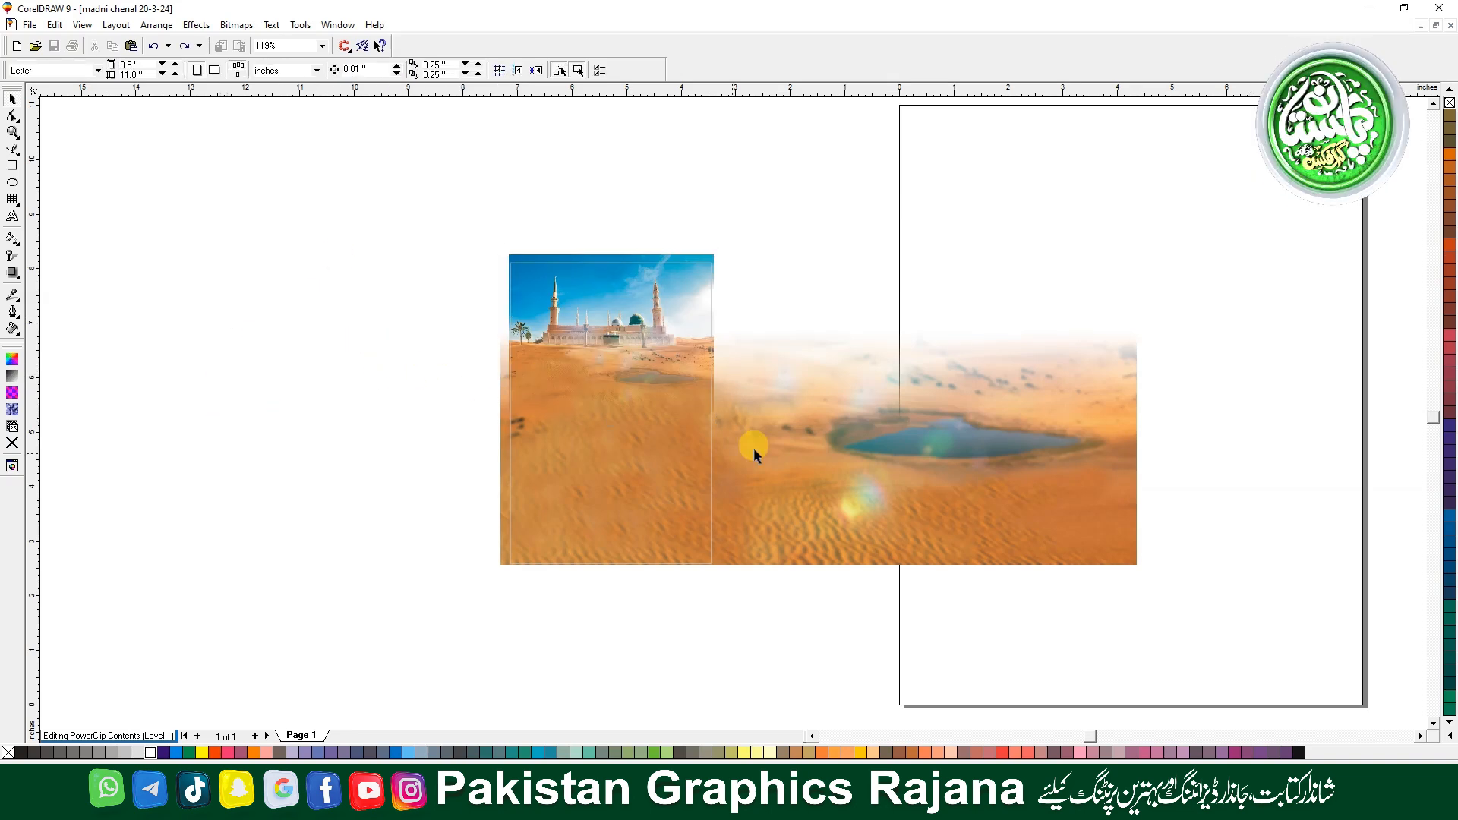
Finish editing the PowerClip contents and return to the whole poster
click(195, 24)
mouse_move(213, 138)
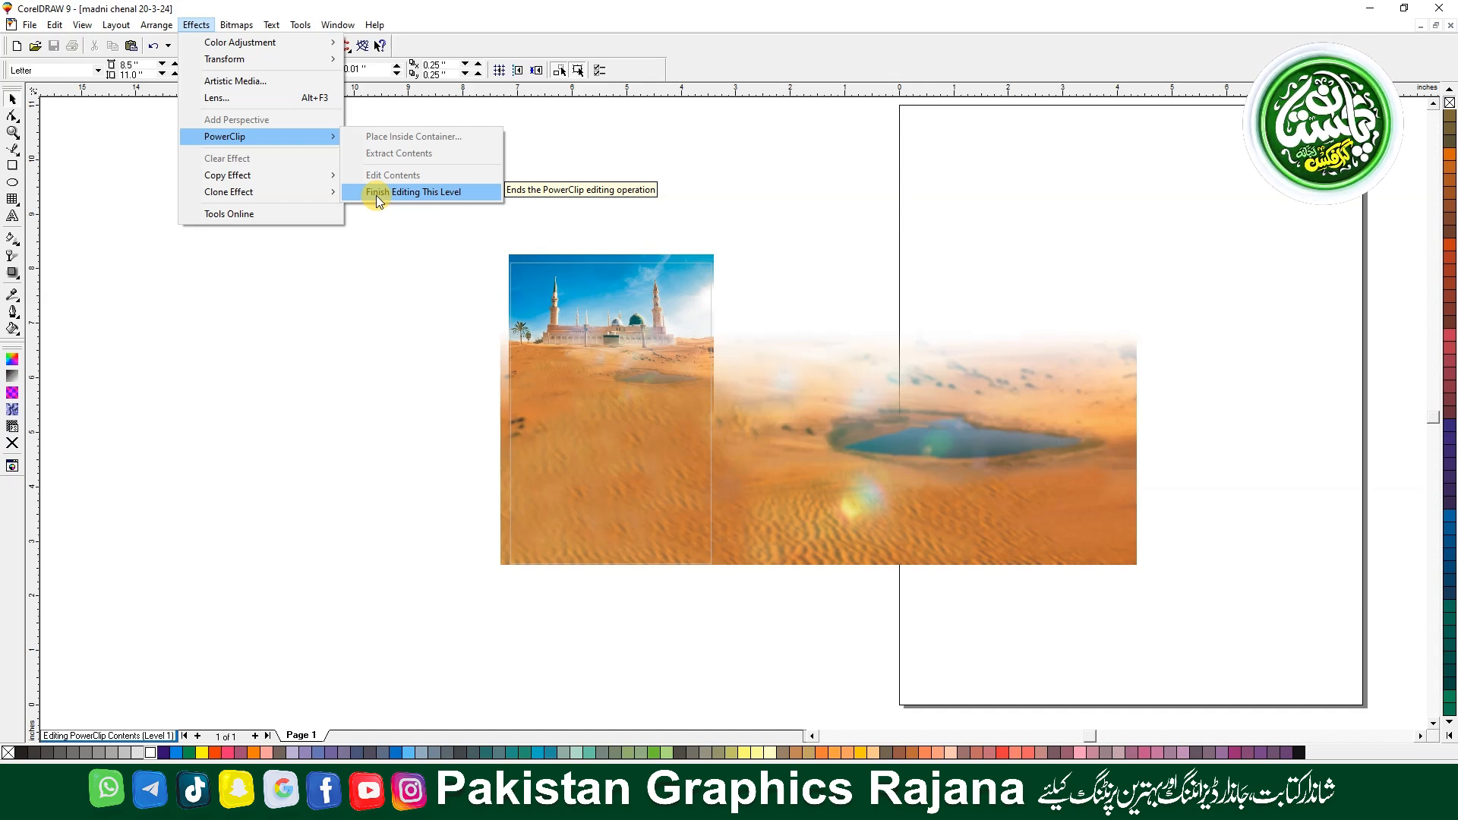
click(376, 194)
key(shift+F2)
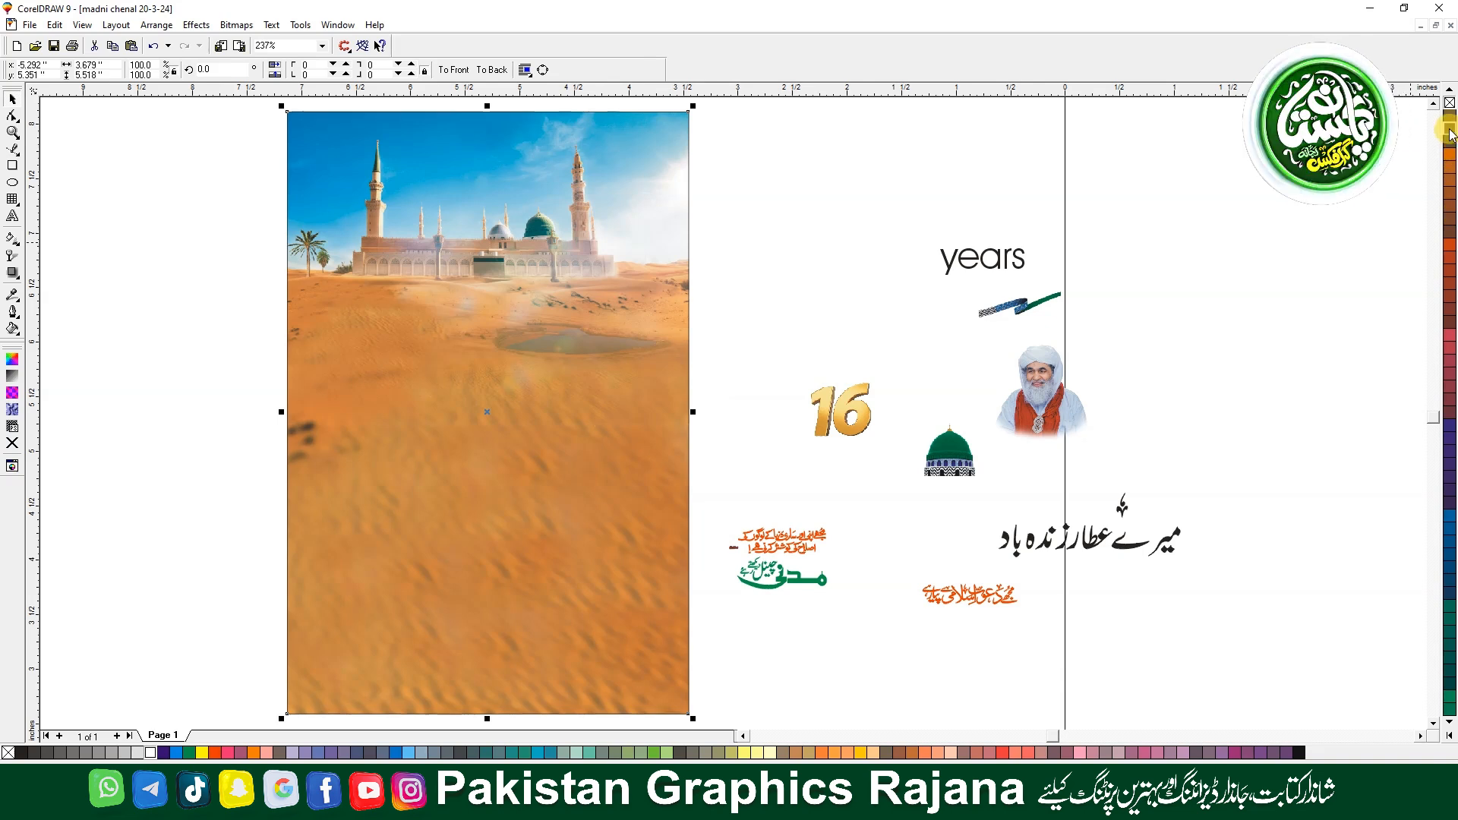
Enlarge the patterned ribbon to about 3.25 × 1.14 inches and place it over the poster's sky
click(864, 397)
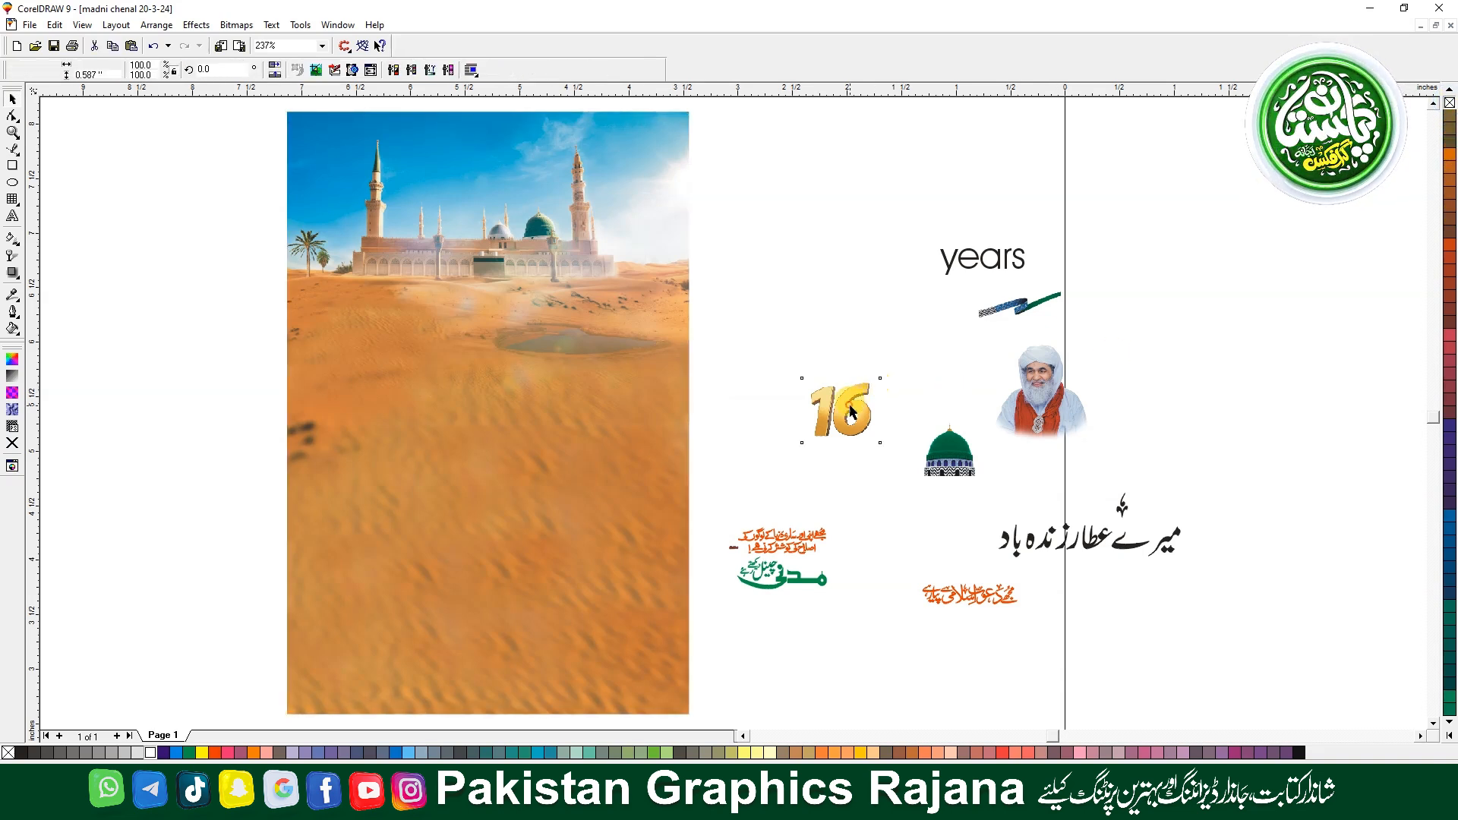
click(987, 313)
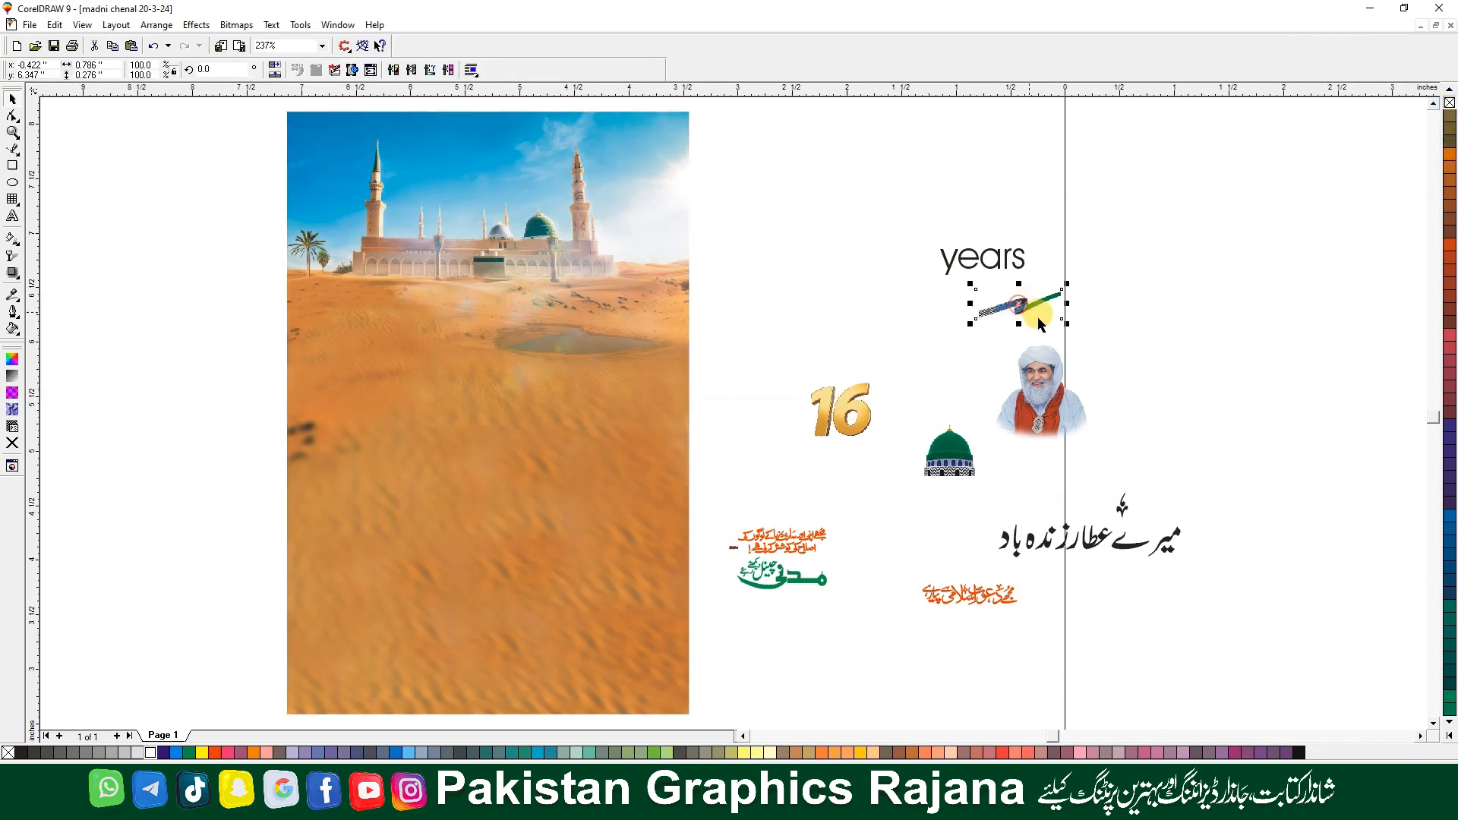
drag(1073, 331, 1203, 440)
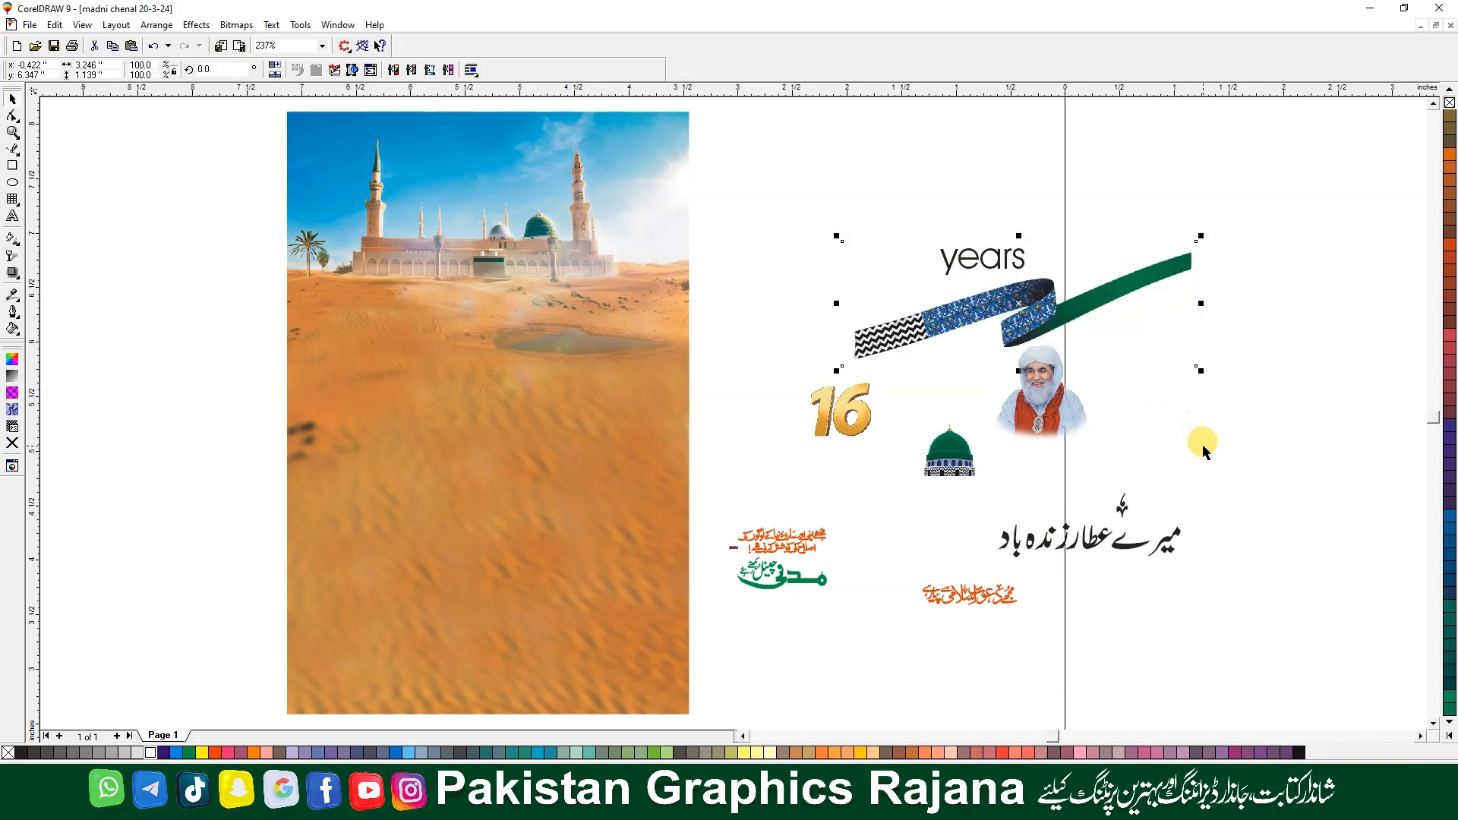
drag(1098, 309, 617, 168)
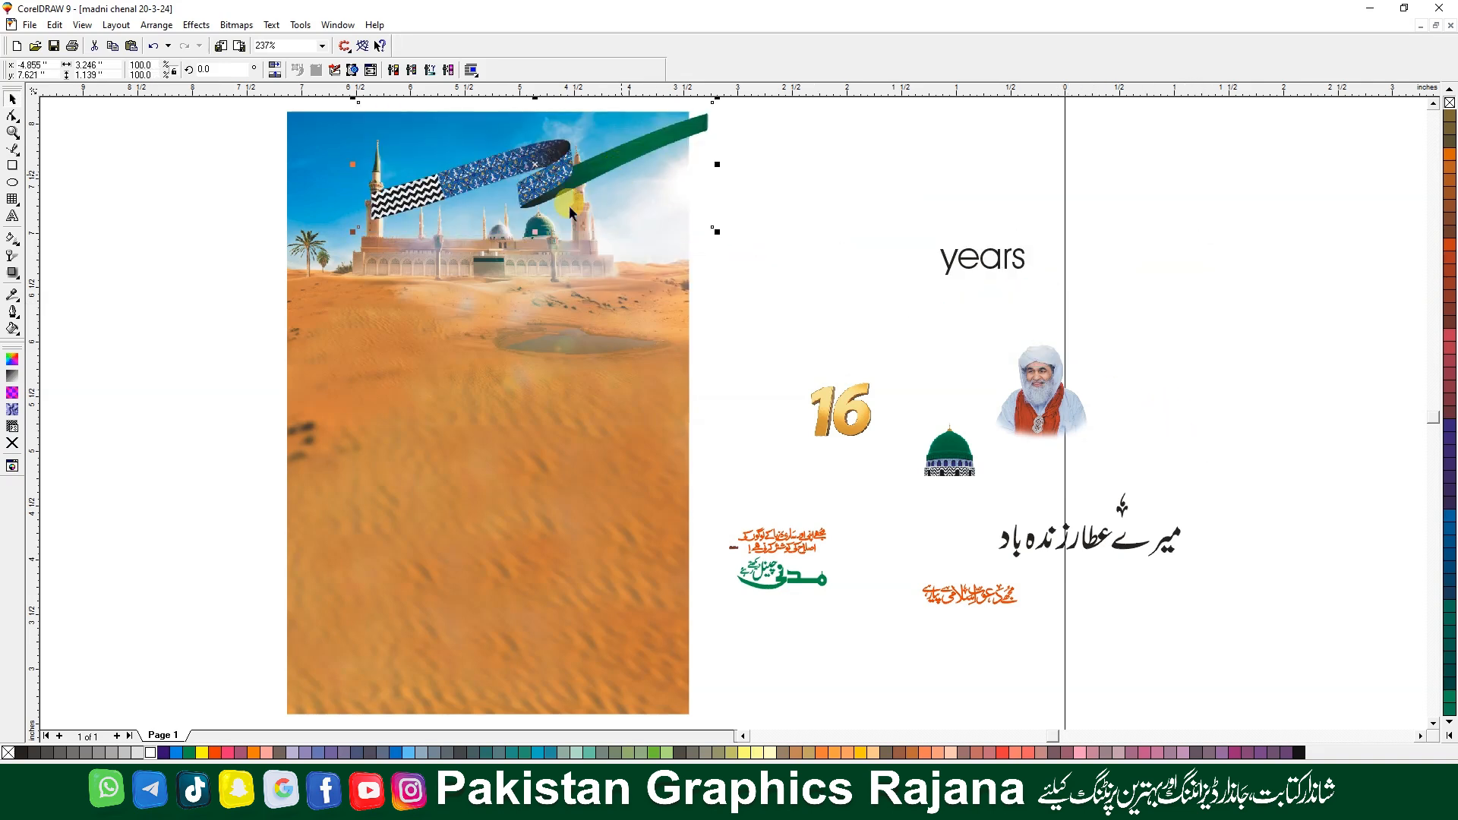
Move the ribbon down across the sand in front of the mosque and size it to about 3.94 × 1.38 inches, spanning the poster's width
key(z)
drag(118, 470, 856, 98)
mouse_move(1111, 310)
mouse_down()
mouse_move(921, 261)
mouse_move(1000, 270)
mouse_up()
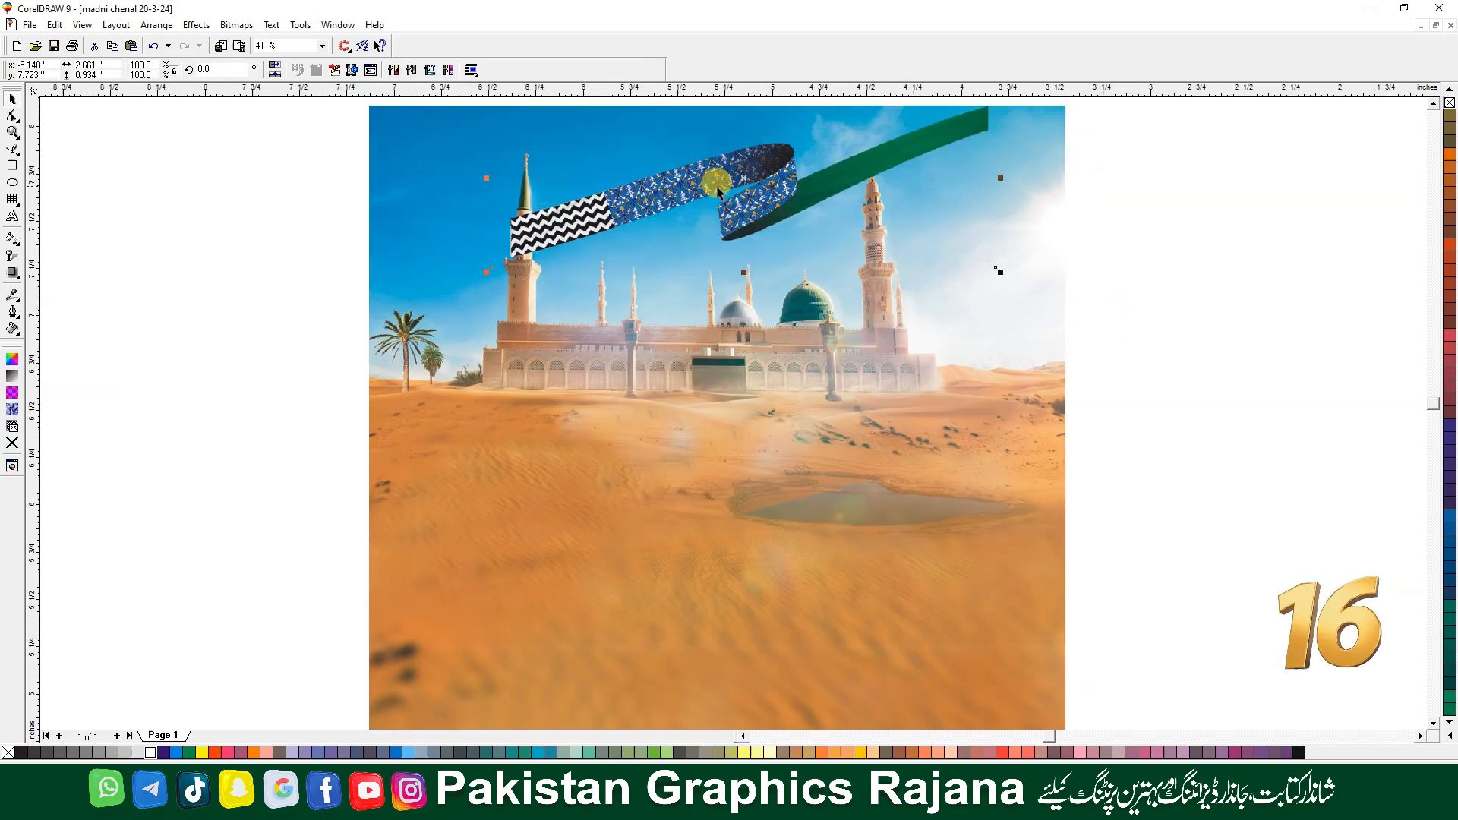
mouse_move(717, 190)
mouse_down()
mouse_move(754, 426)
mouse_move(736, 432)
mouse_up()
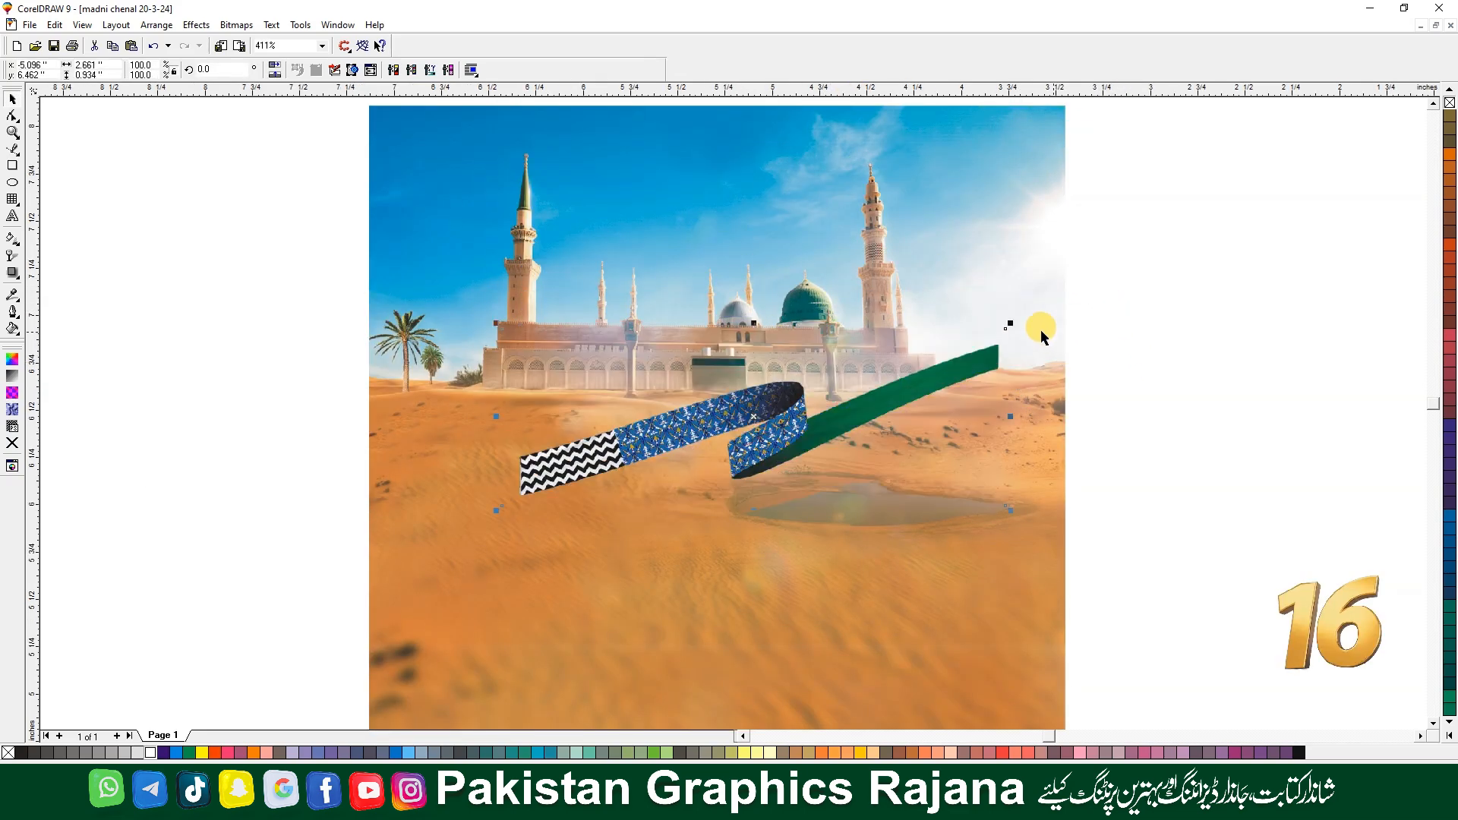
mouse_move(1010, 324)
mouse_down()
mouse_move(1168, 253)
mouse_move(1173, 266)
mouse_move(1083, 299)
mouse_up()
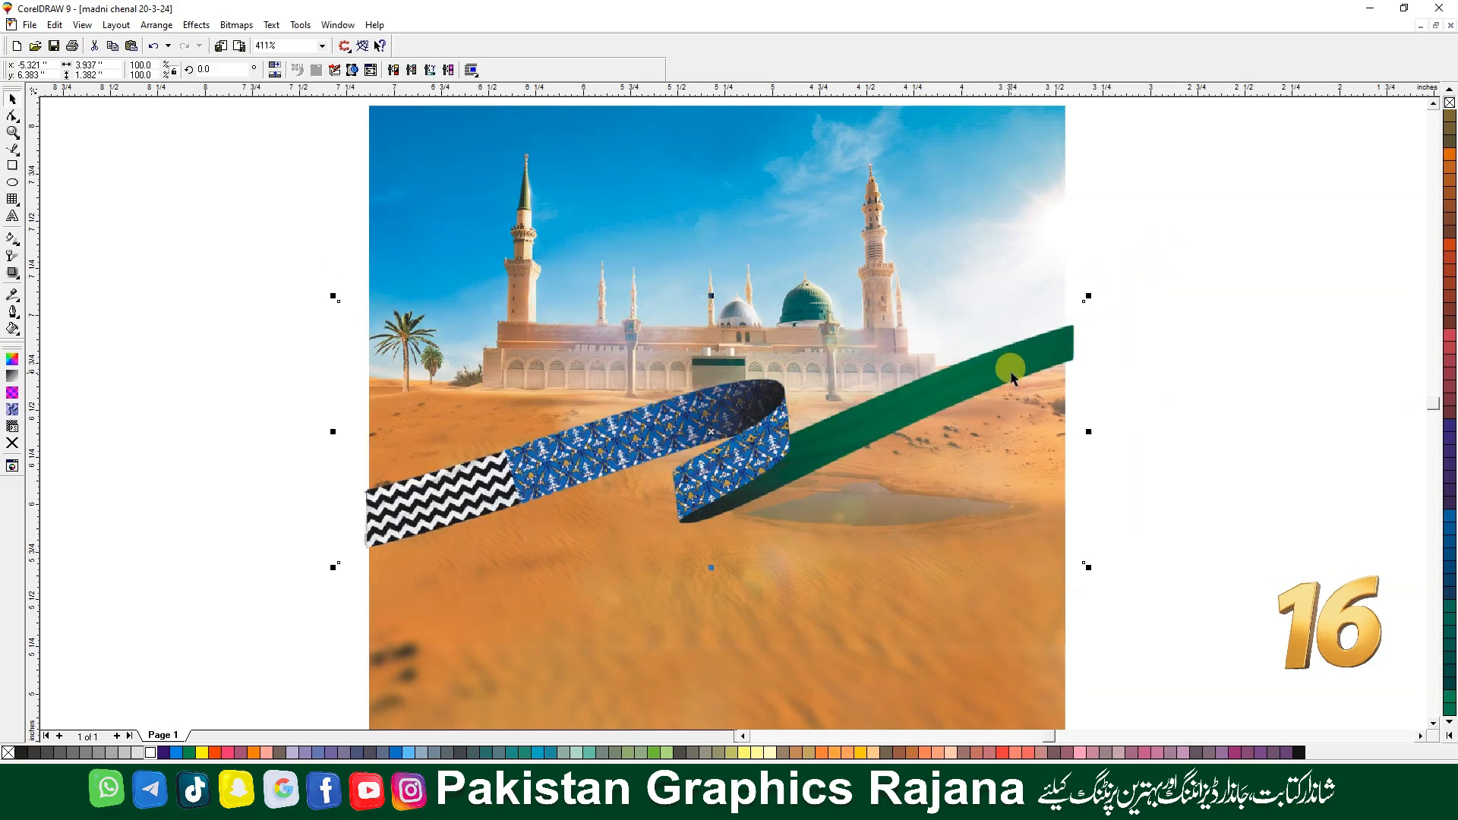
Shrink the ribbon to about 2.53 × 0.89 inches and place it in the sky from the left minaret past the poster's top edge
drag(1018, 358, 1013, 361)
key(F4)
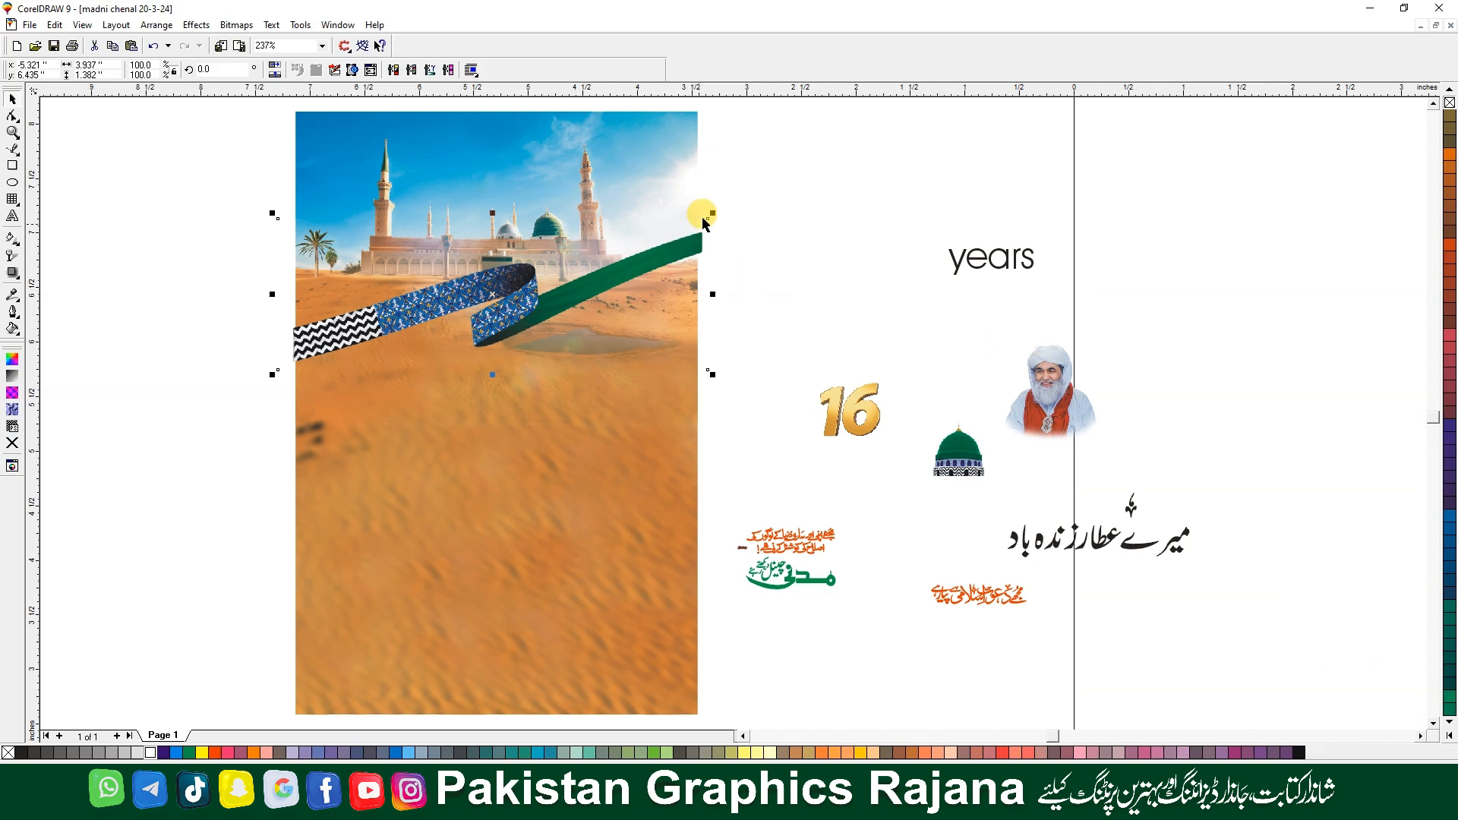
drag(711, 214, 511, 294)
drag(432, 332, 595, 138)
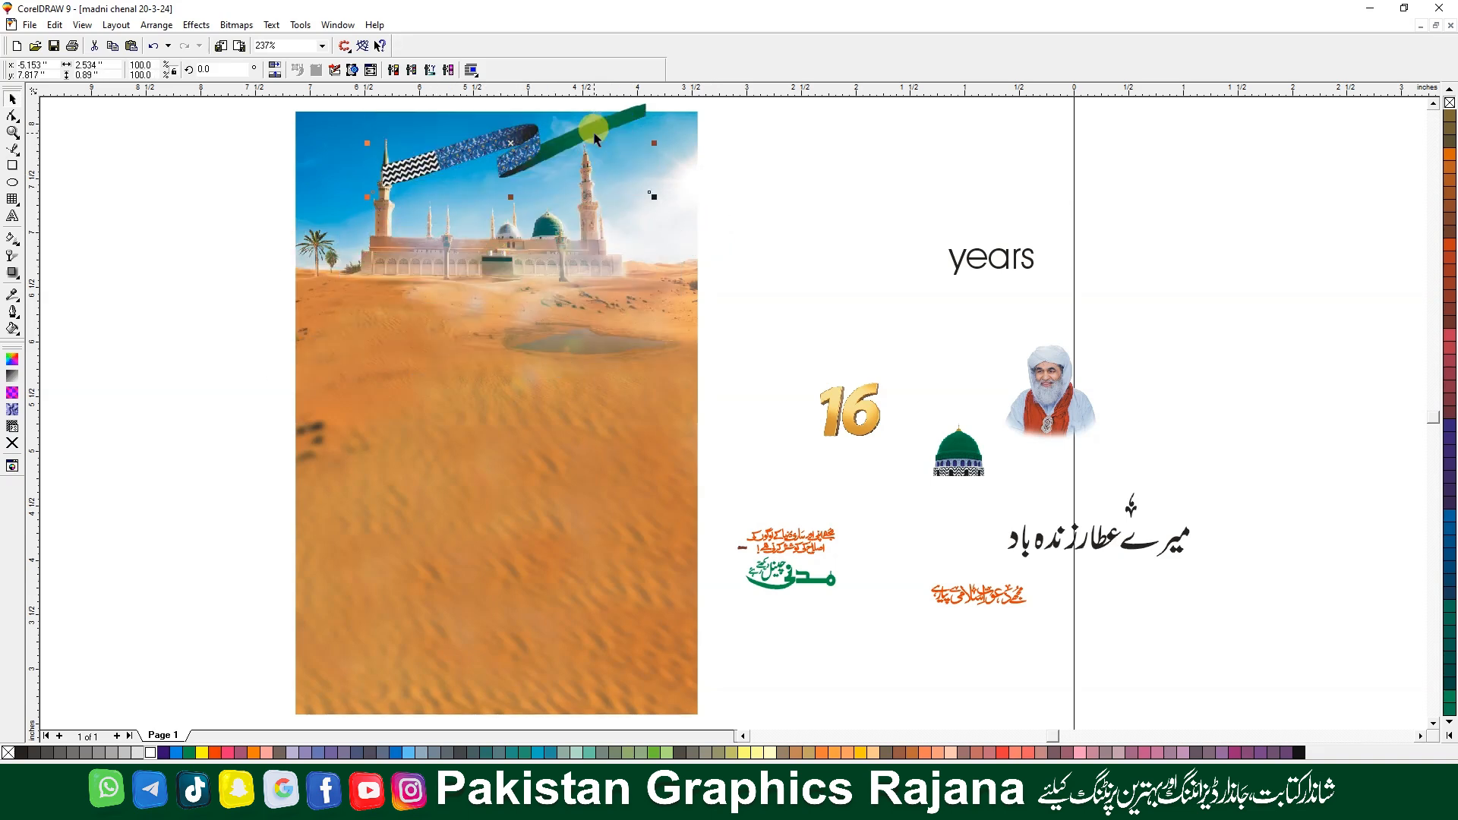
key(F2)
drag(212, 319, 885, 54)
drag(905, 283, 921, 268)
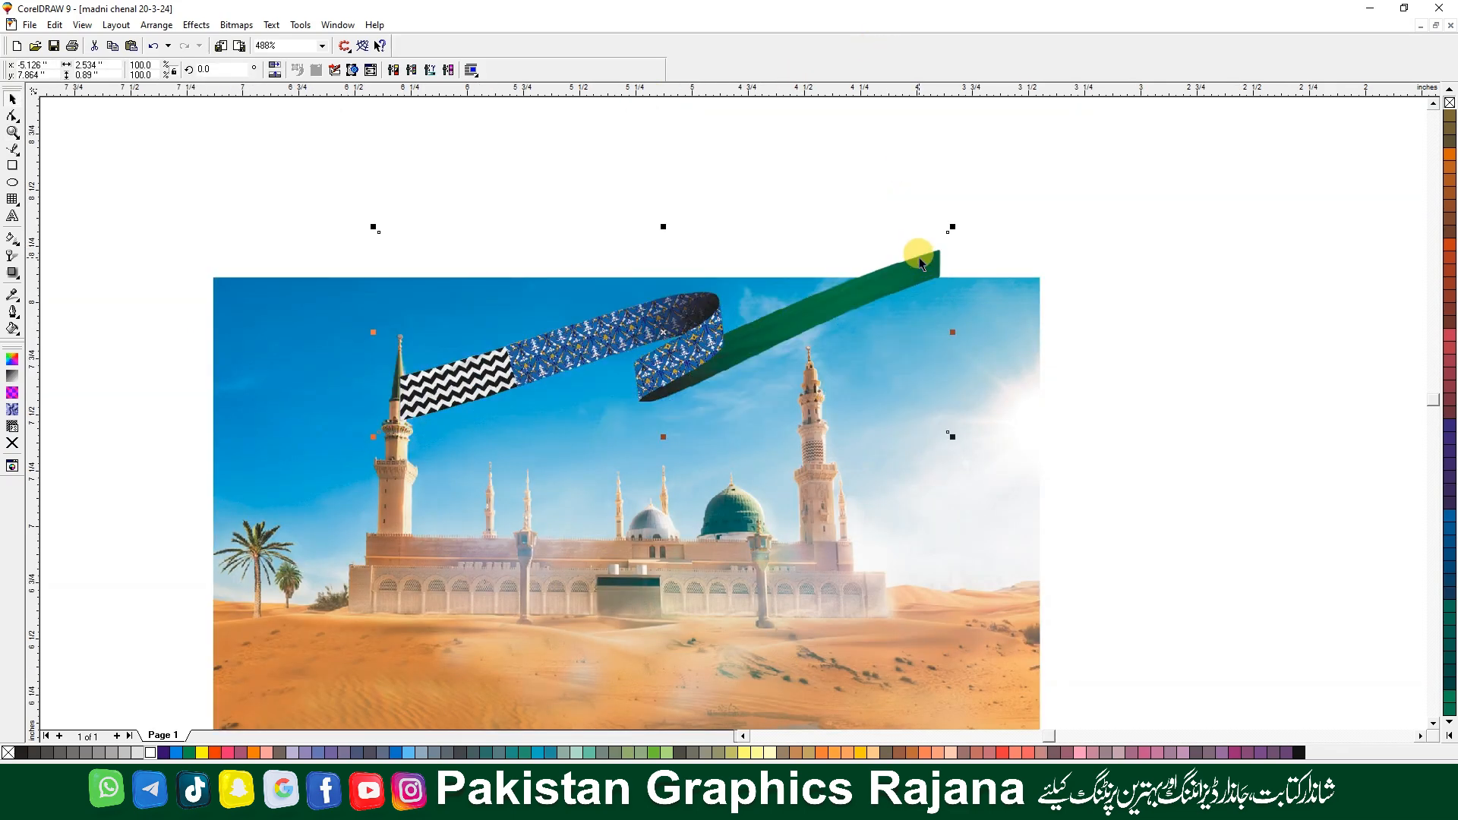
Try trimming the ribbon's green overhang at the poster's top edge with the Shape tool
key(Up)
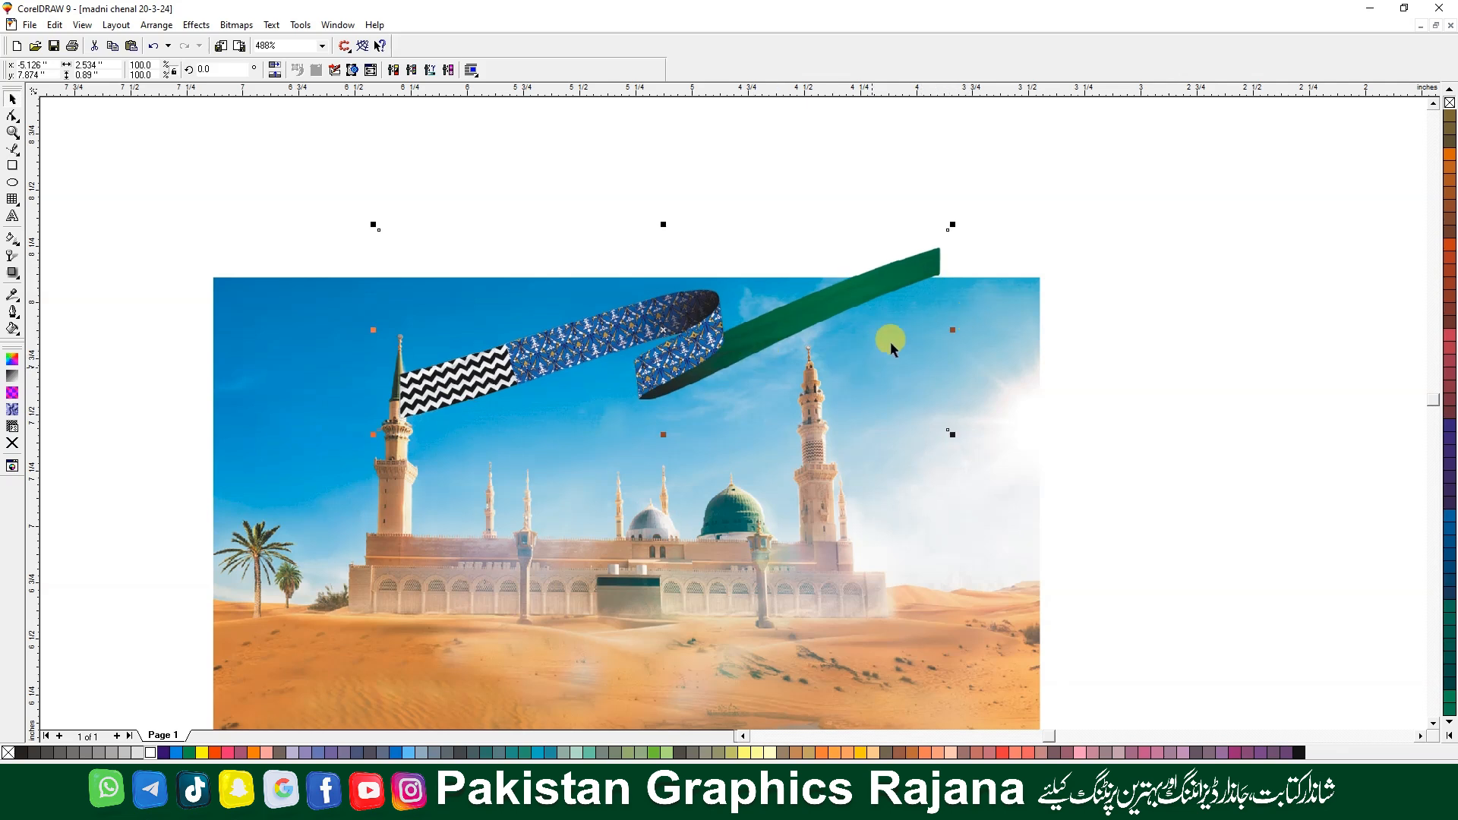
key(F10)
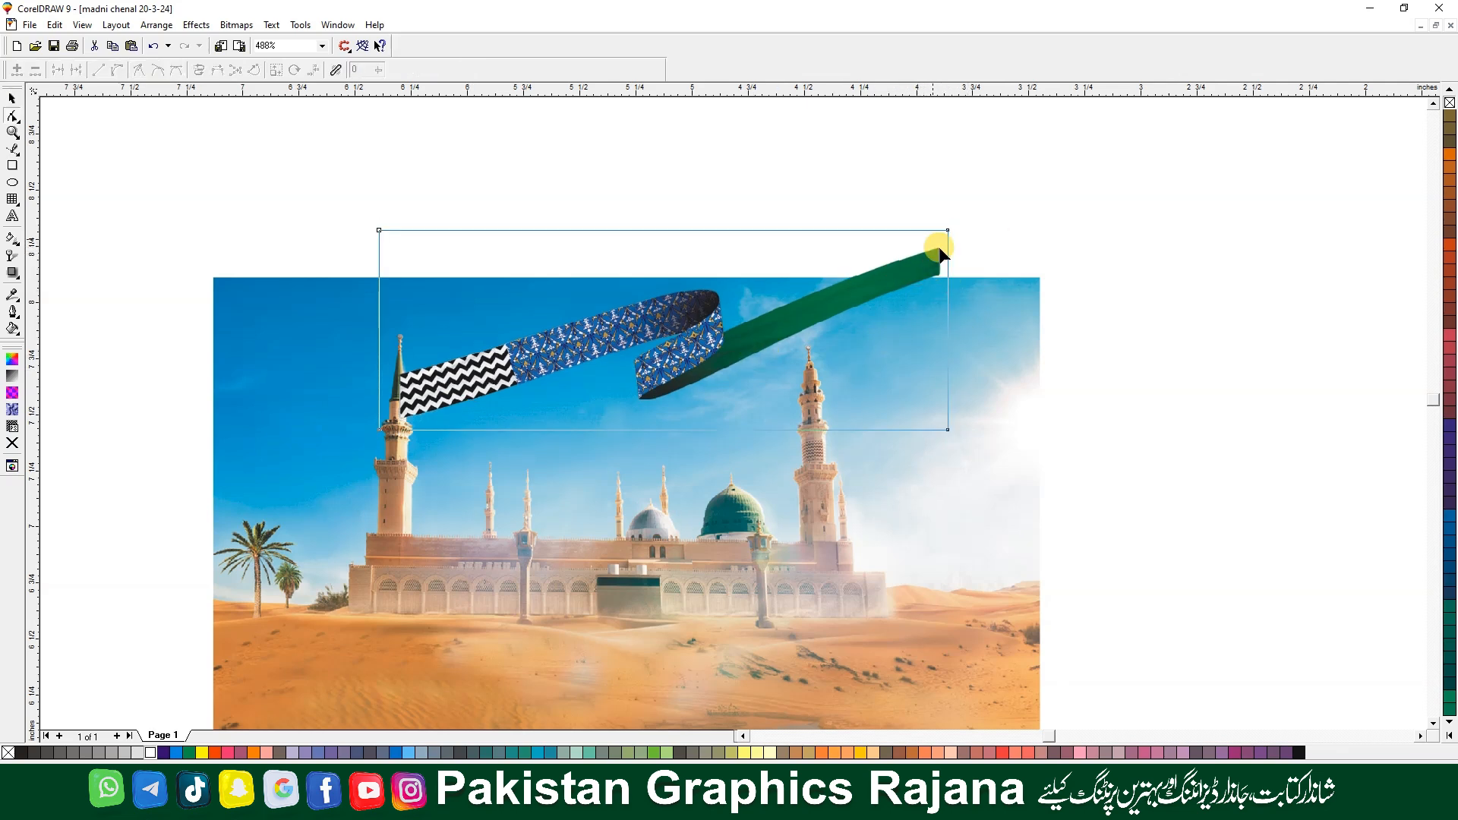
drag(1002, 207, 379, 278)
key(space)
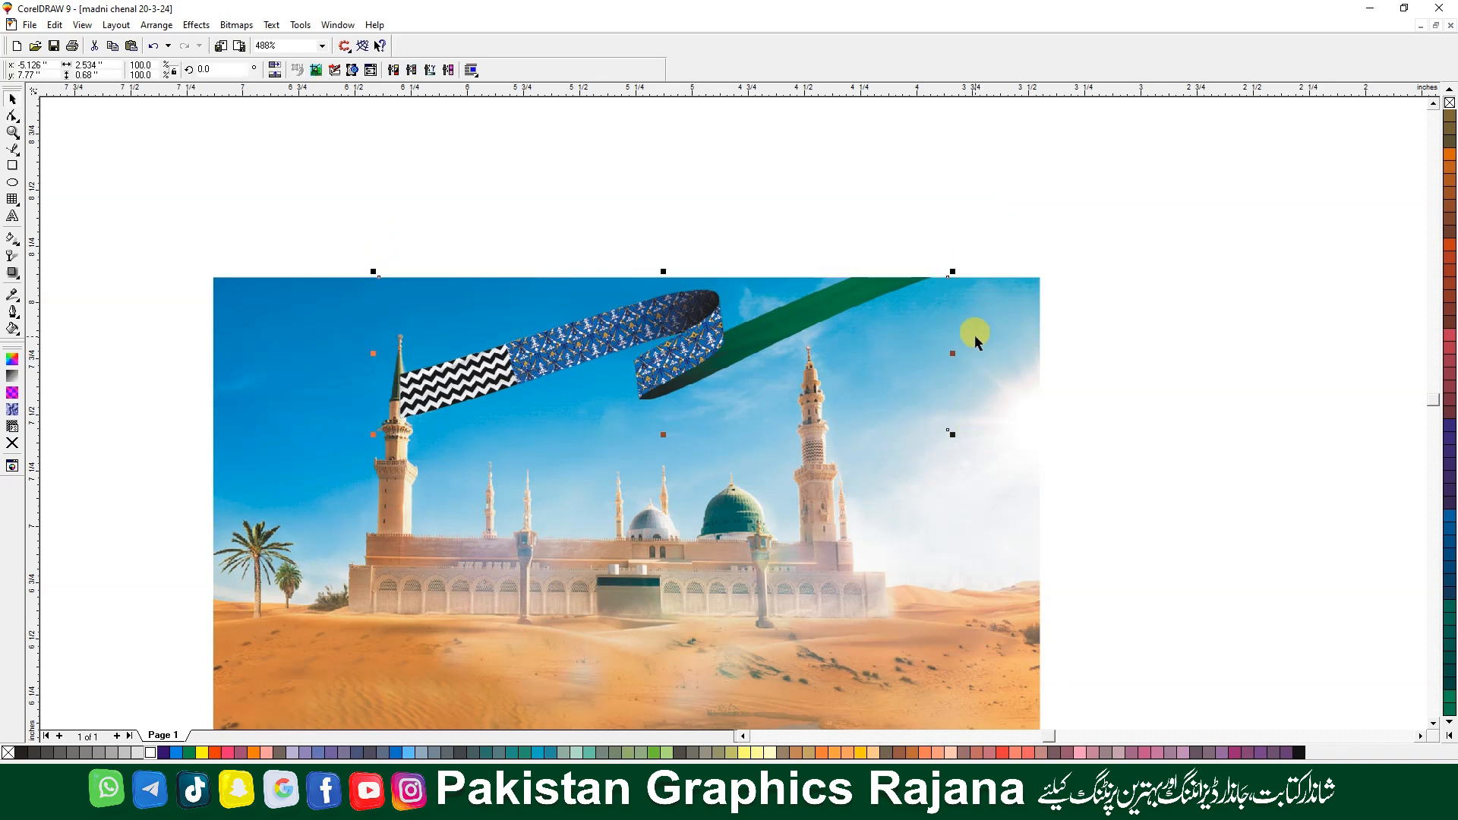
shift+click(1018, 401)
key(F2)
drag(862, 308, 972, 234)
key(F3)
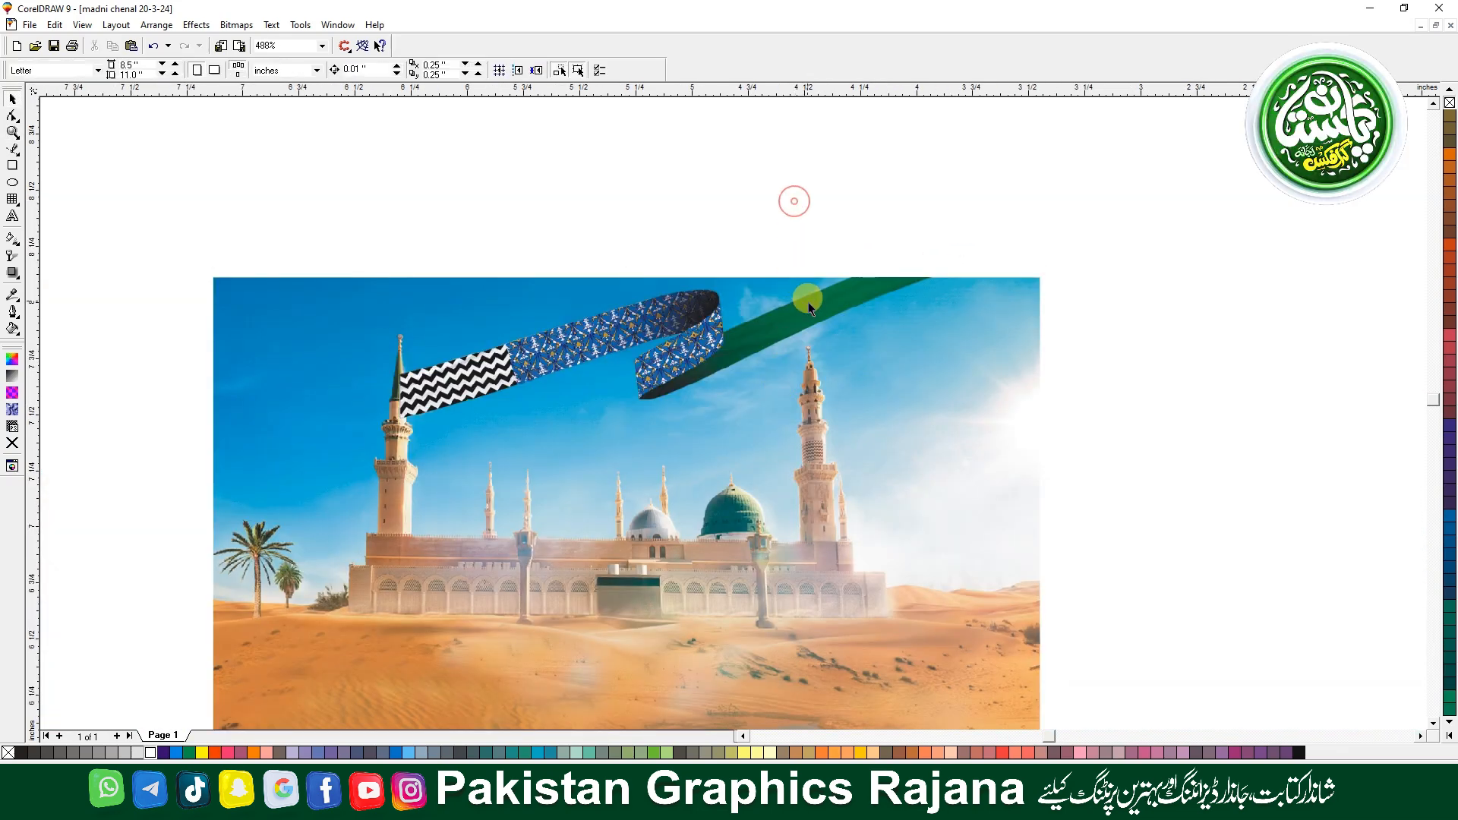
Try nudging the trimmed ribbon up and aligning its top edge with the poster's top edge
click(818, 304)
key(F2)
drag(1015, 237, 823, 313)
drag(707, 397, 706, 415)
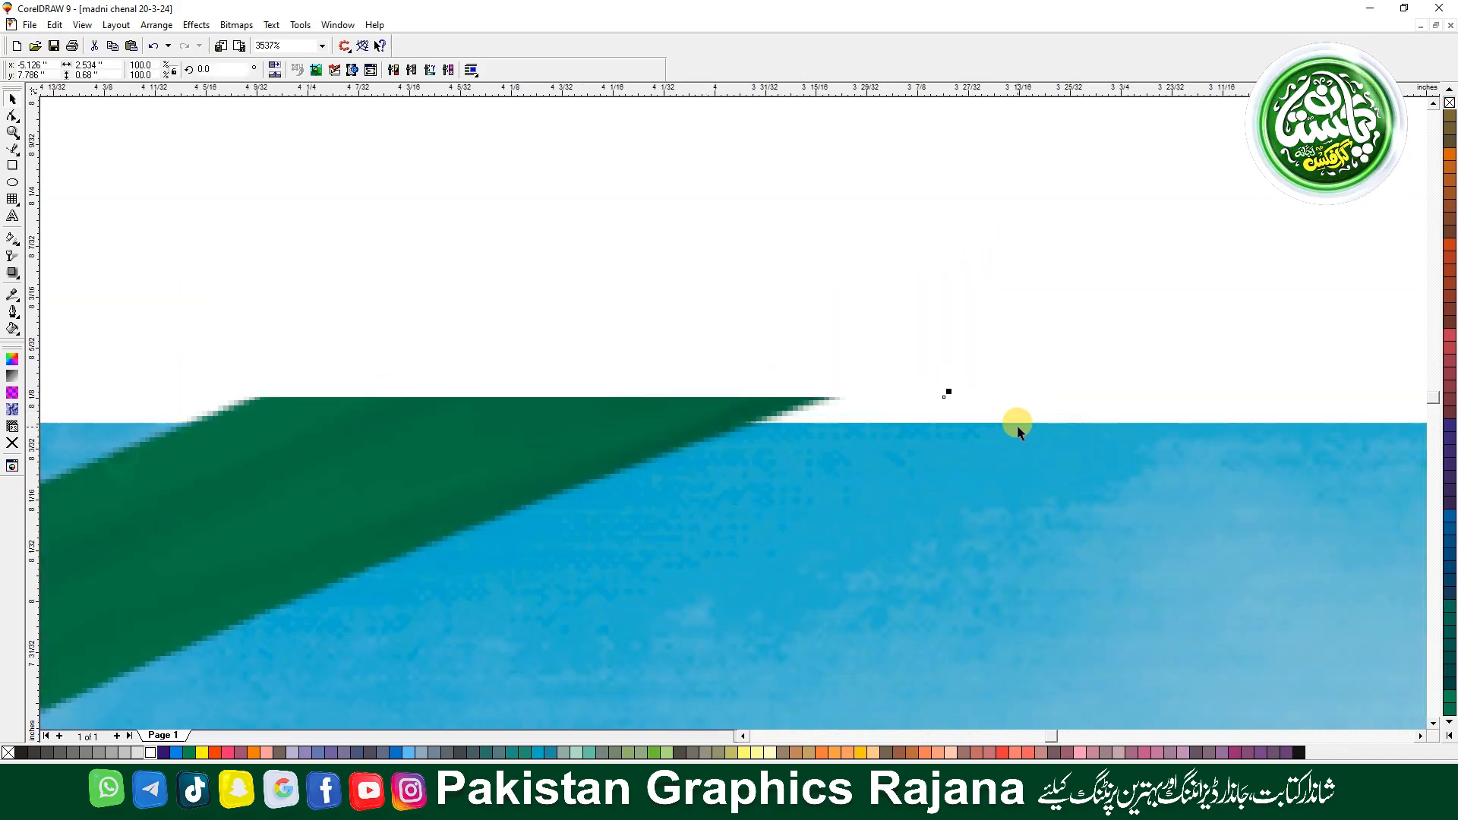
key(F3)
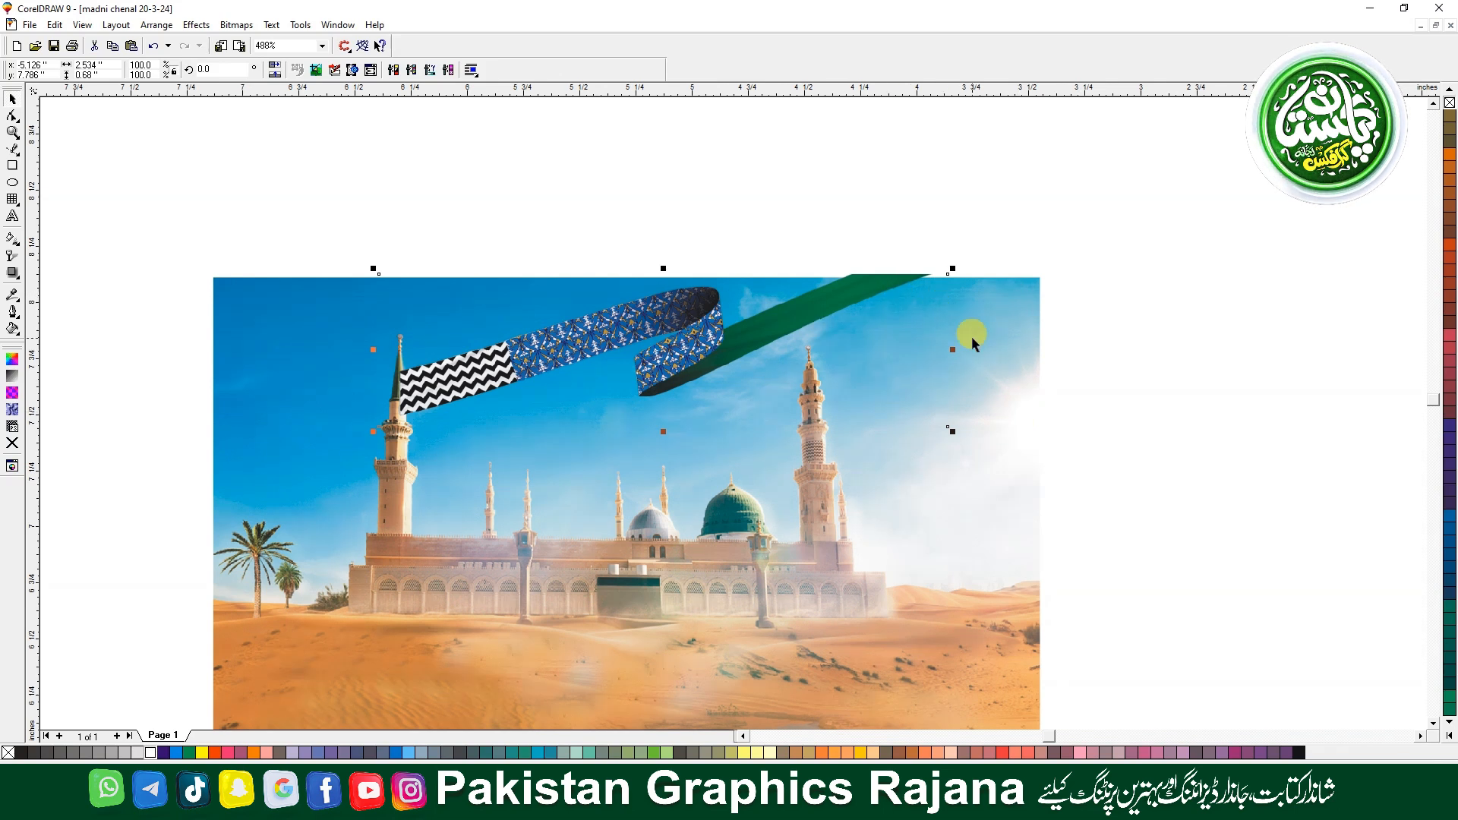
shift+click(1017, 354)
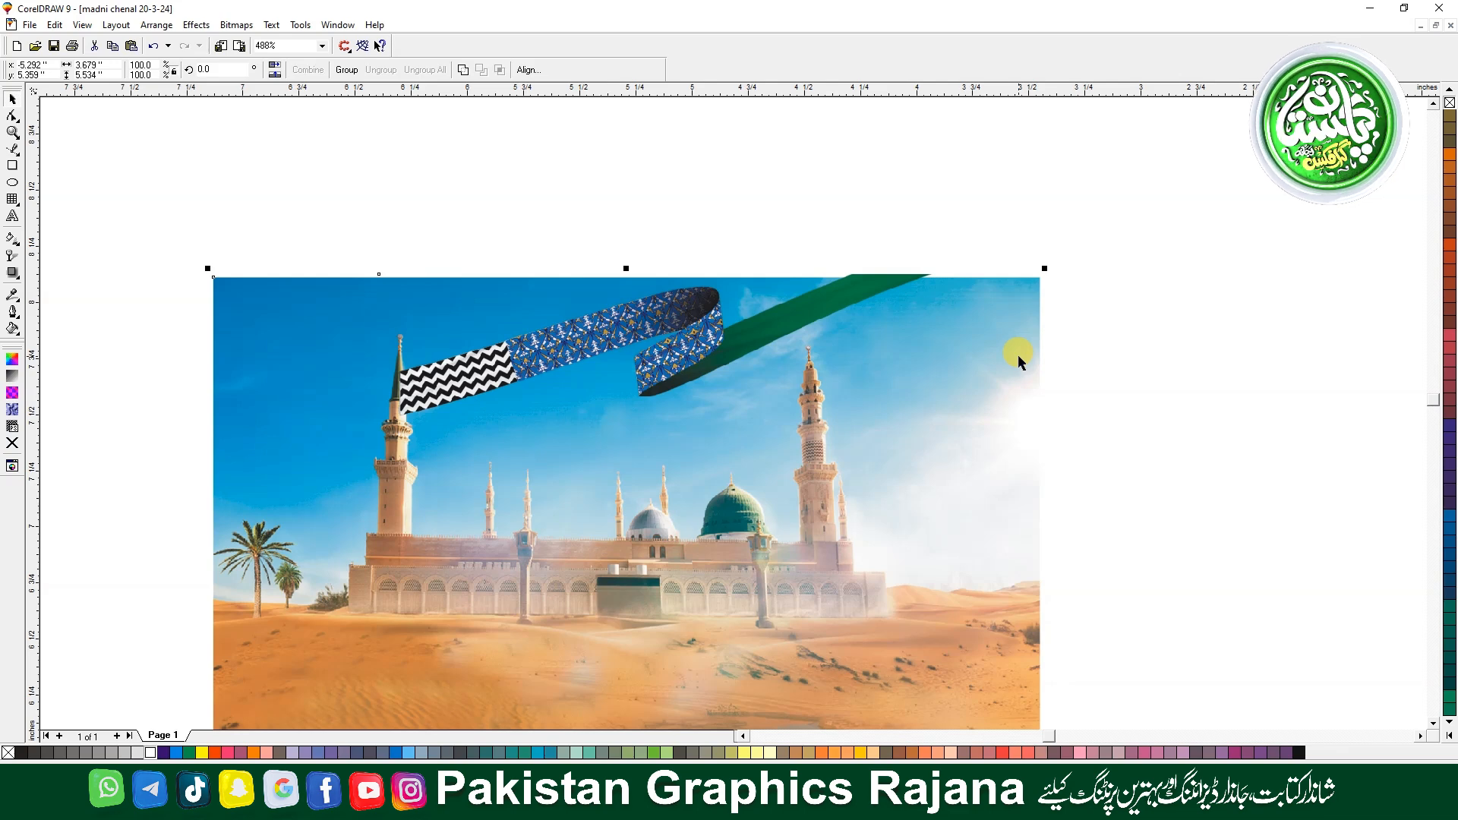
key(t)
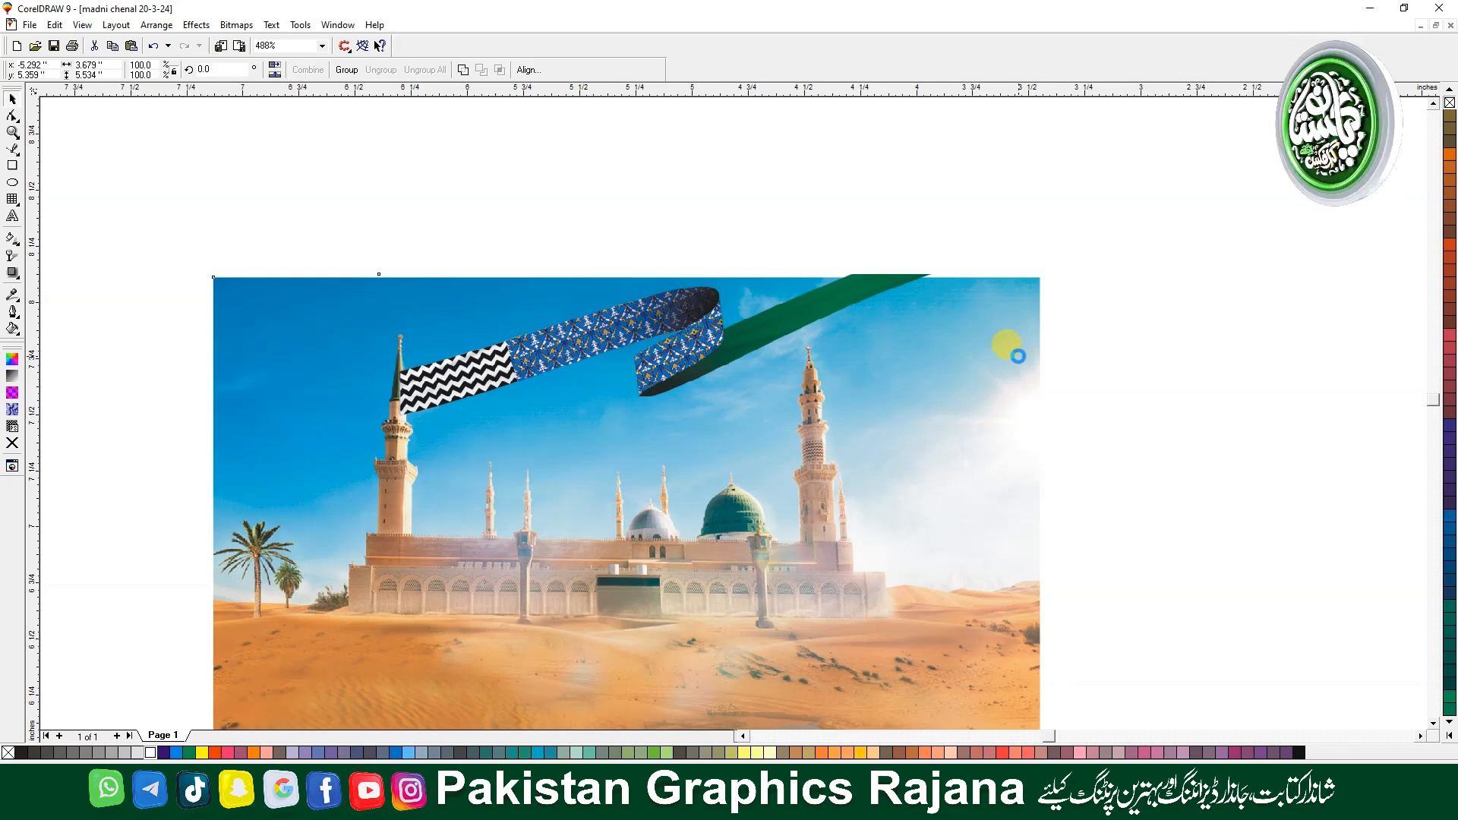
key(F2)
drag(963, 251, 814, 302)
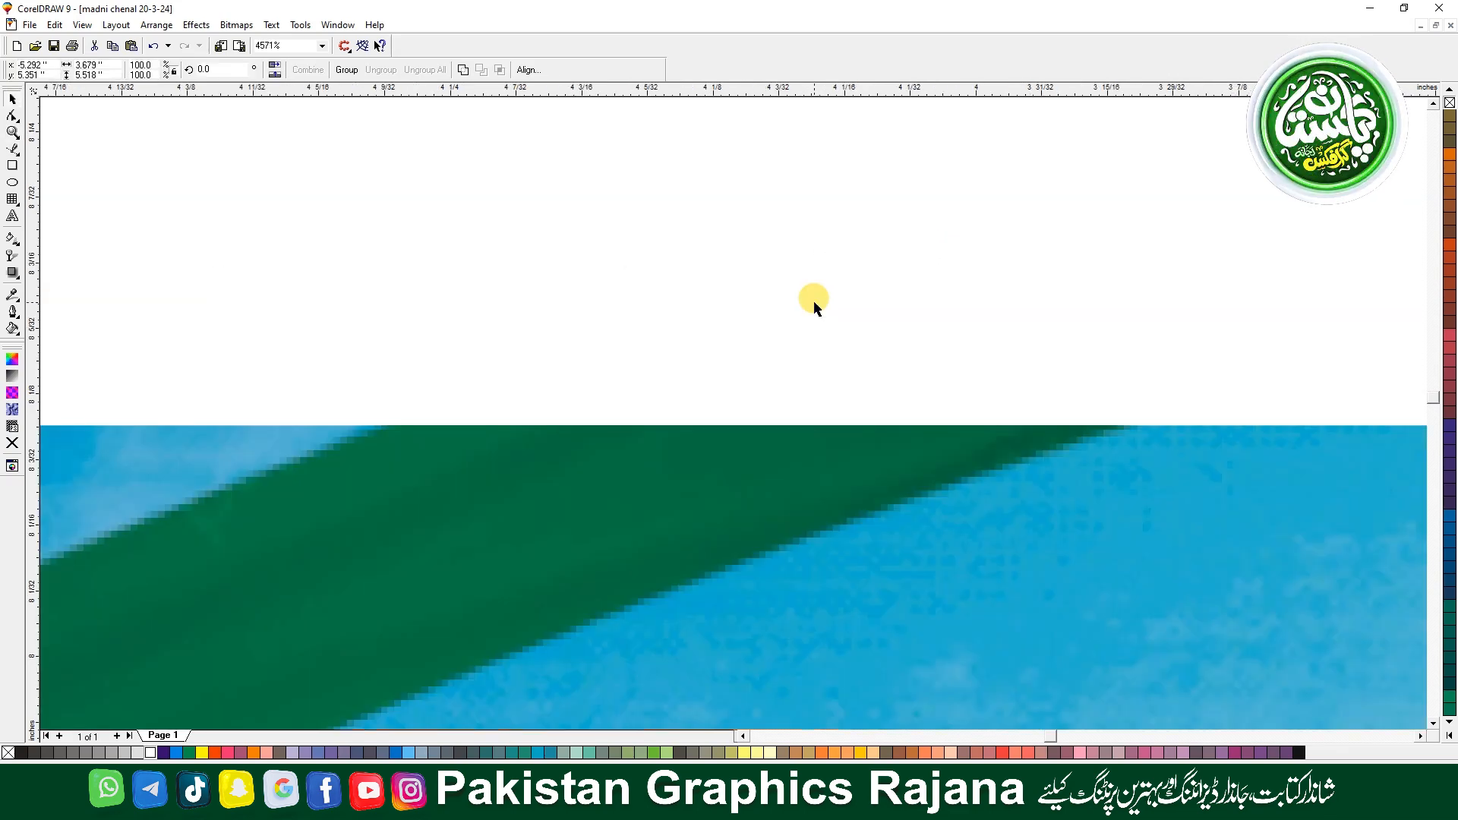
Undo the ribbon's alignment, trimming and nudges
key(F3)
click(787, 325)
click(1173, 395)
click(751, 330)
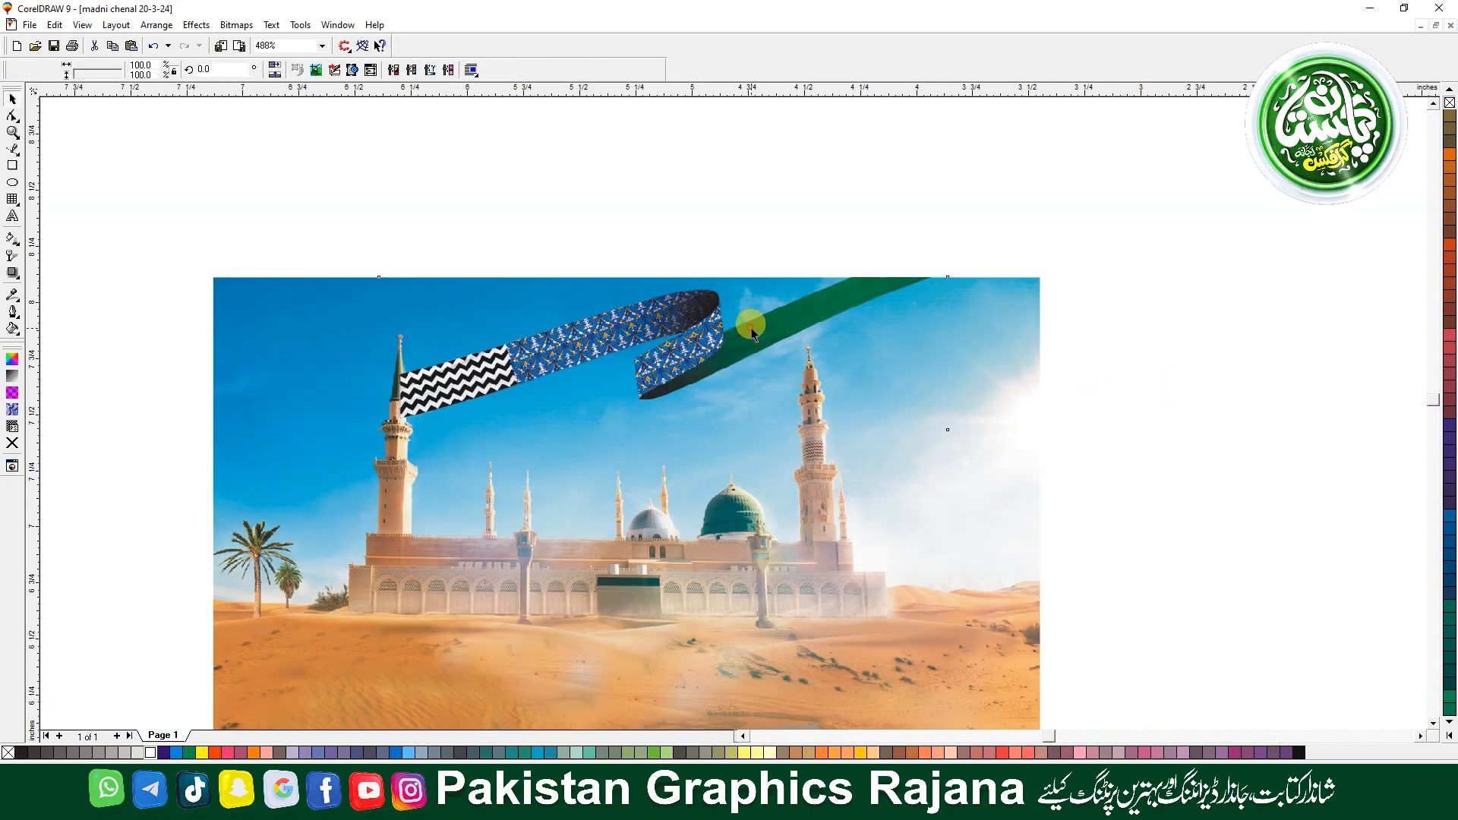
key(ctrl+z)
key(ctrl+z)
key(ctrl+z)
key(ctrl+z)
key(ctrl+z)
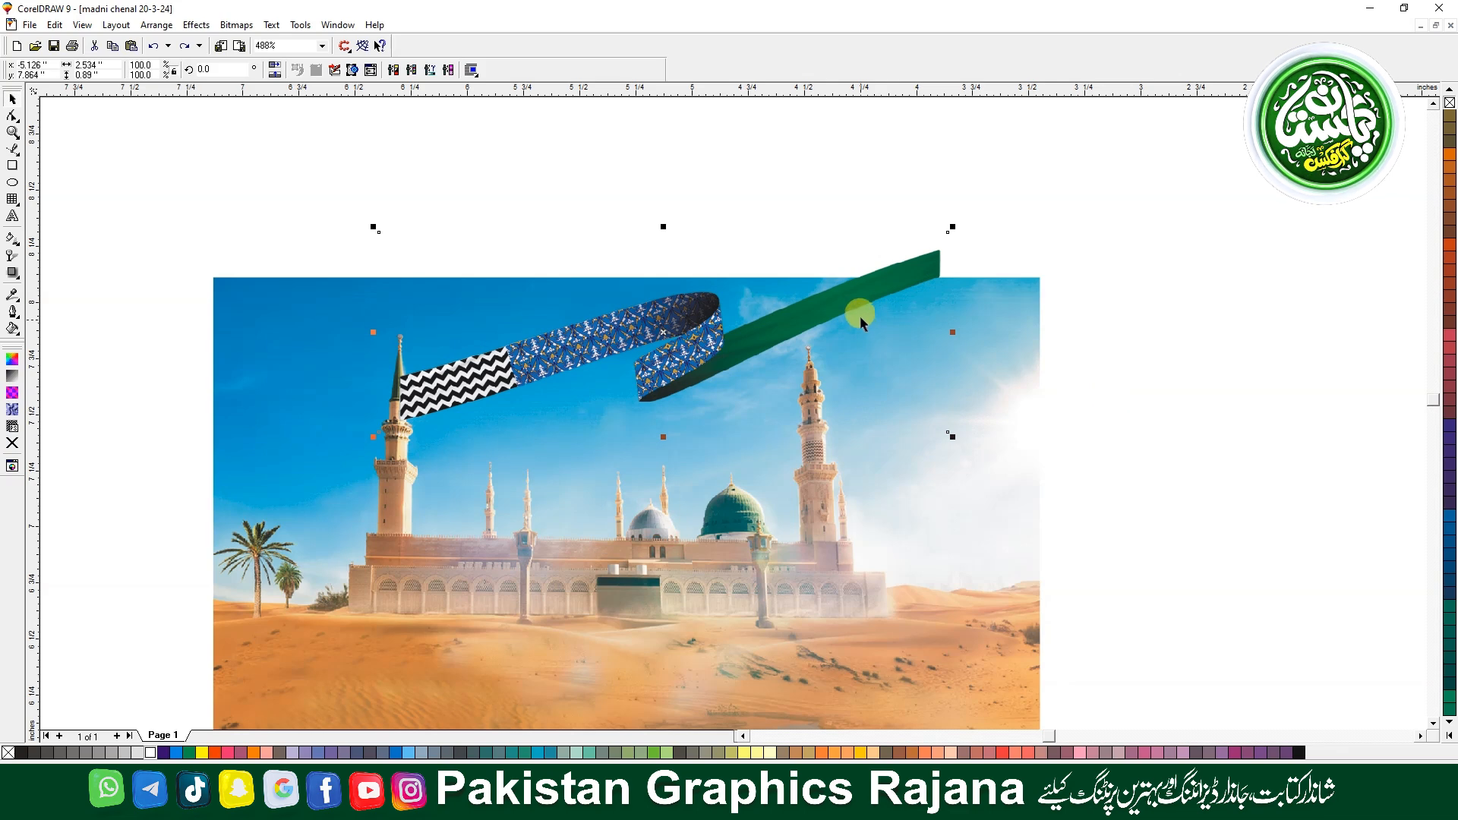
Move the ribbon slightly up and PowerClip it inside the poster frame
mouse_move(860, 300)
mouse_down()
mouse_move(849, 275)
mouse_move(855, 290)
mouse_up()
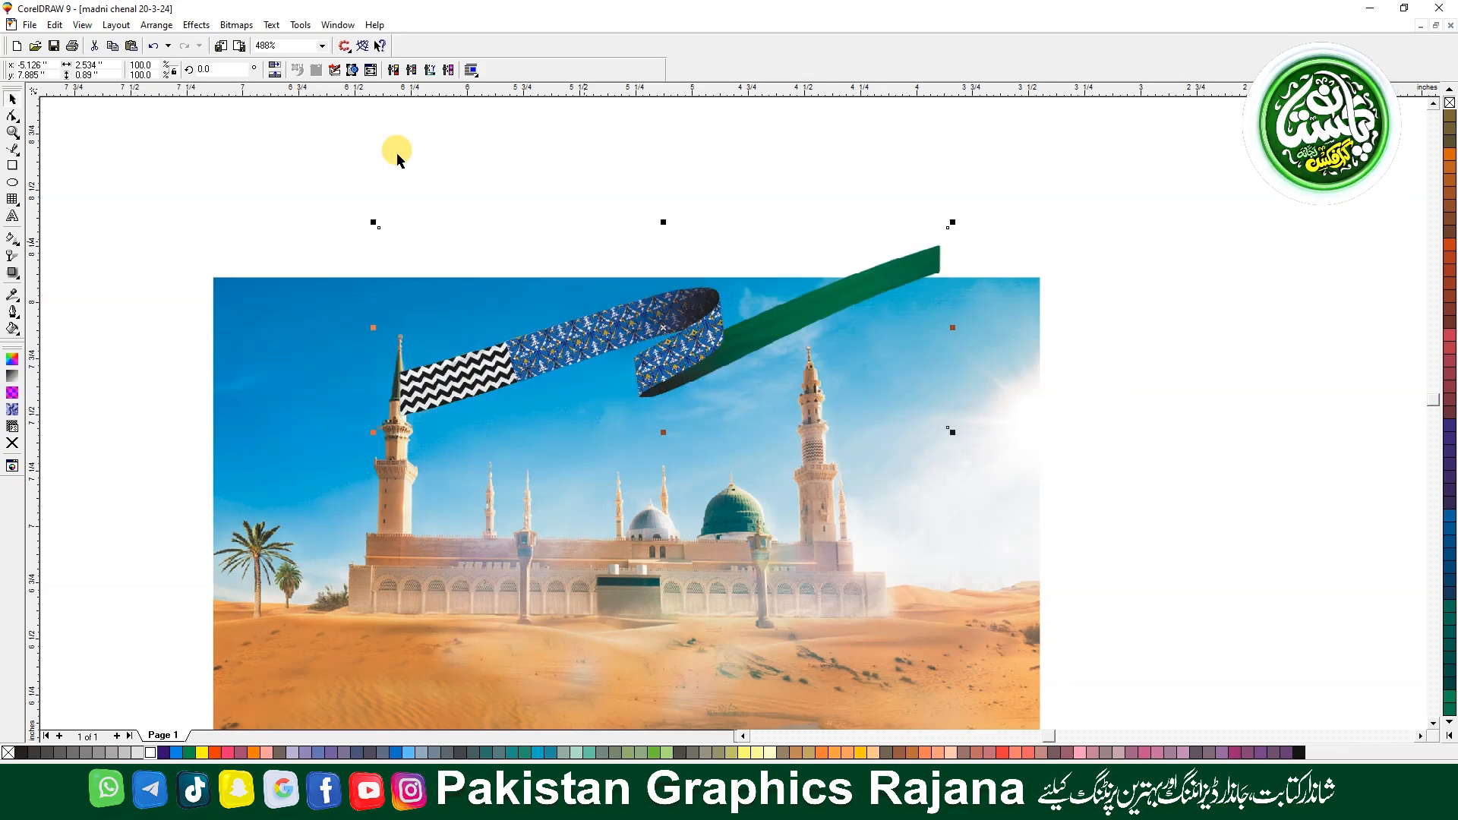
click(195, 25)
mouse_move(231, 137)
click(407, 144)
click(397, 137)
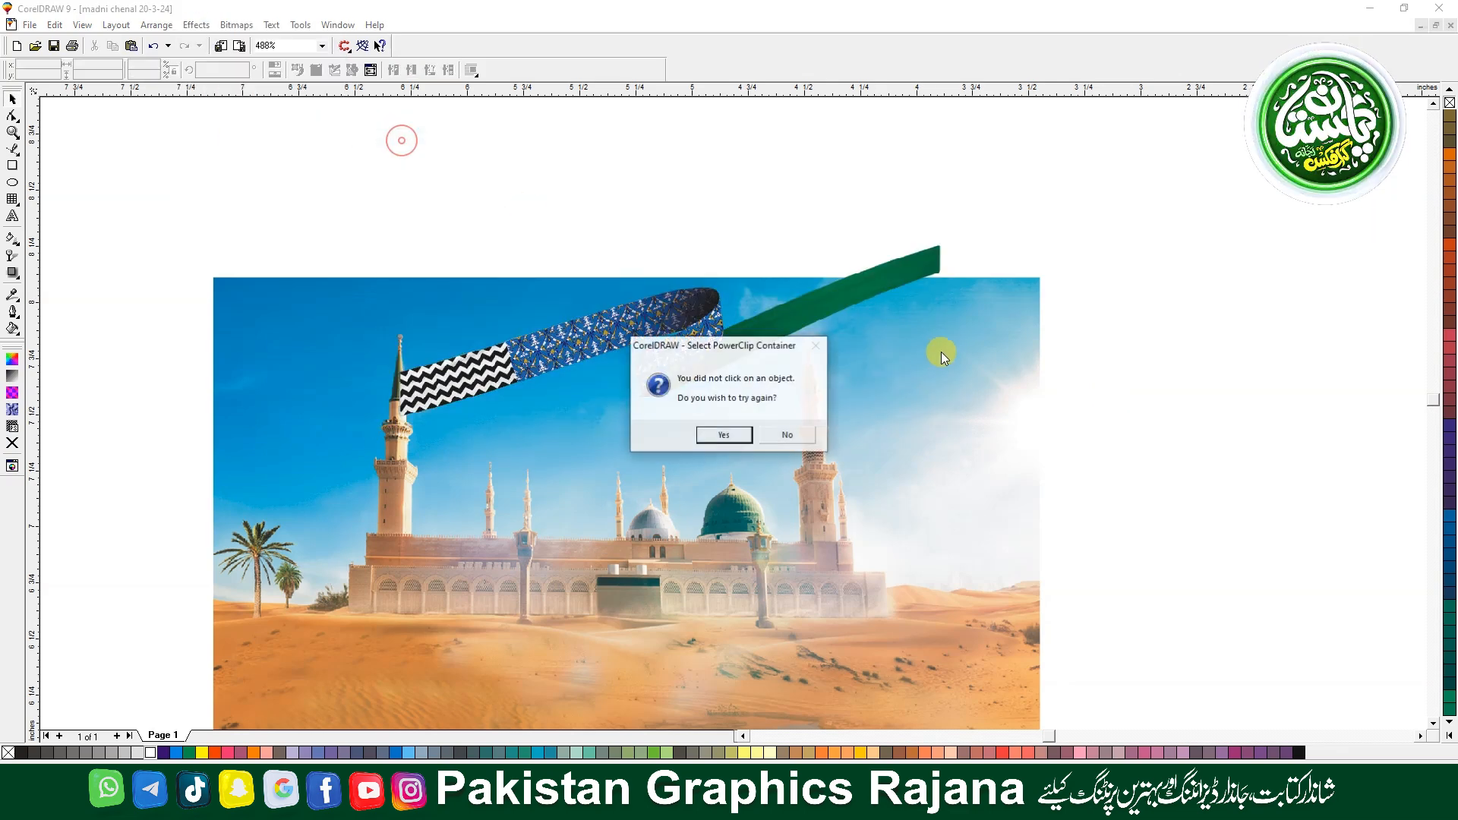
click(724, 435)
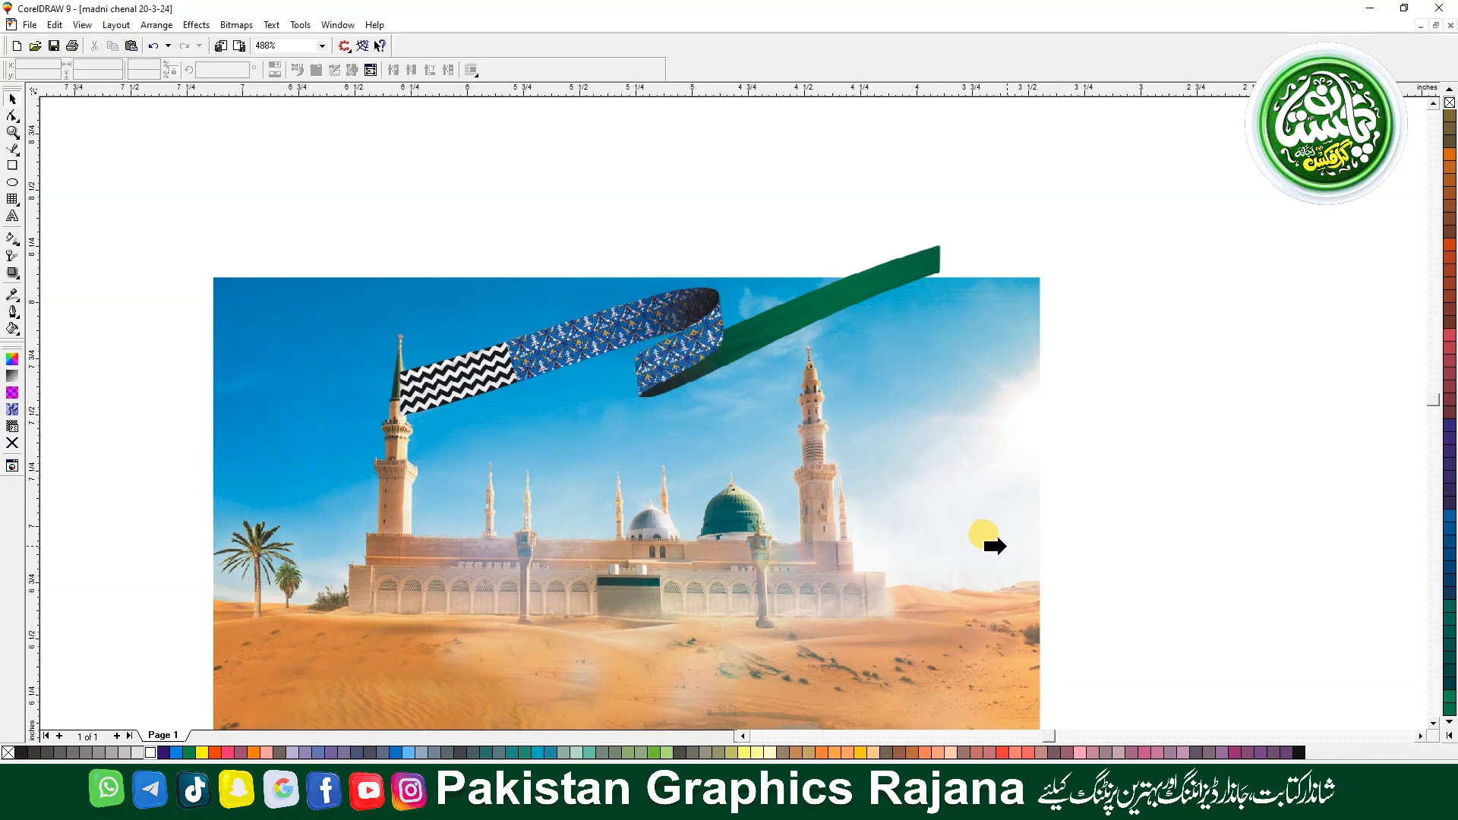
click(995, 540)
click(1171, 508)
click(871, 297)
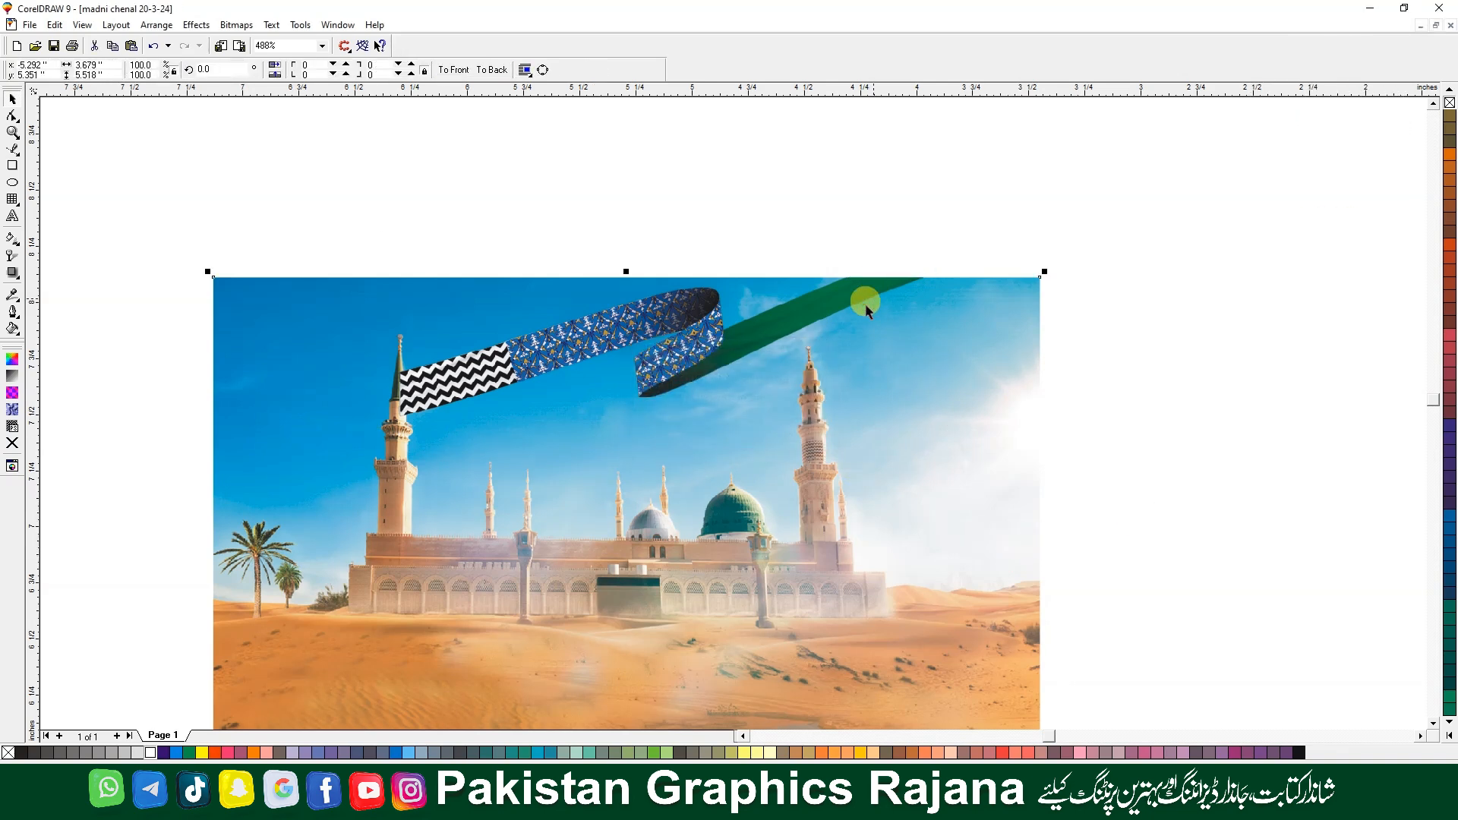
Check the ribbon's zigzag end against the left minaret and open the poster's PowerClip contents for editing
key(F2)
drag(514, 341, 347, 463)
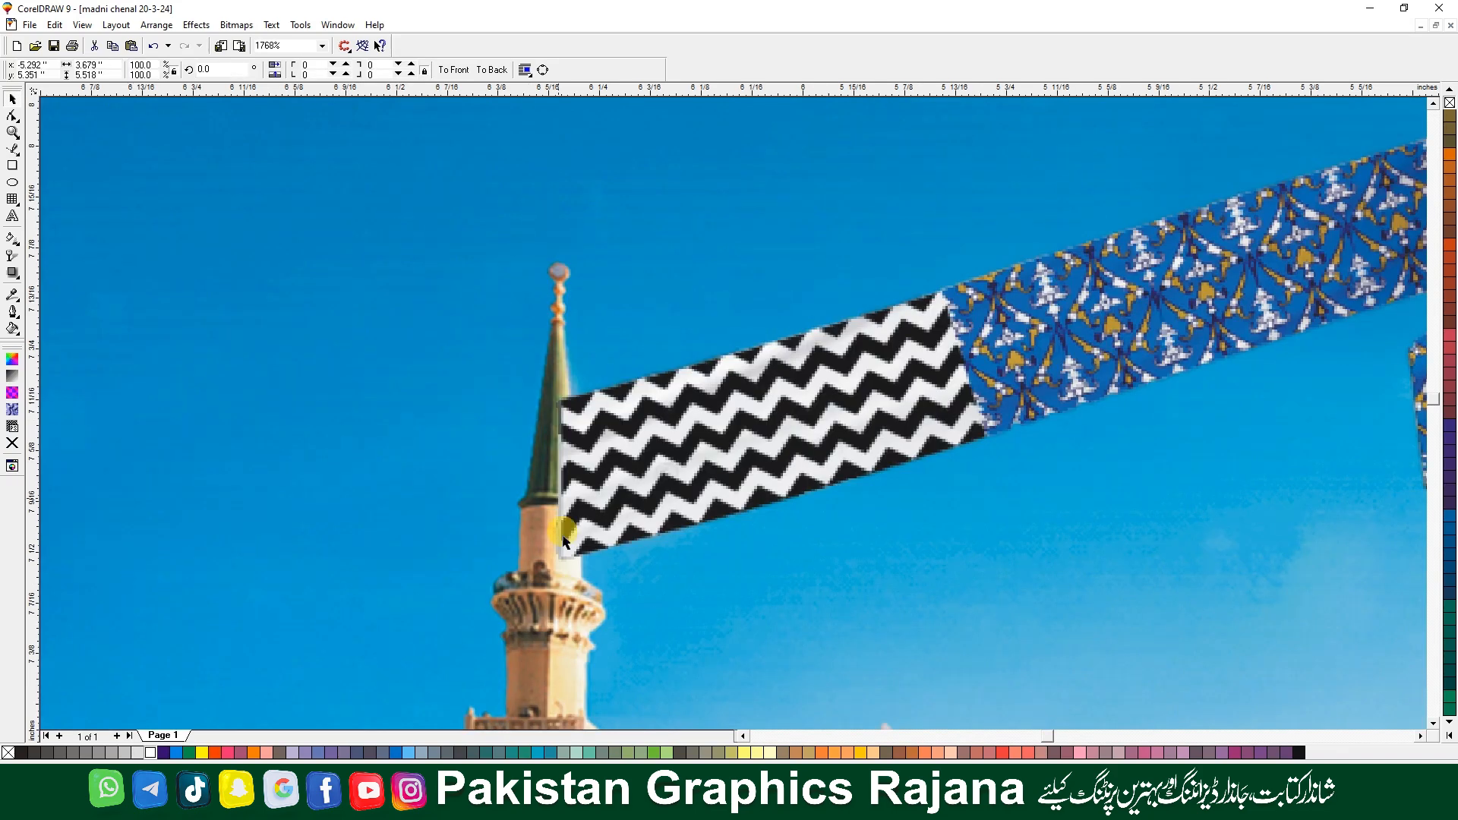
key(F3)
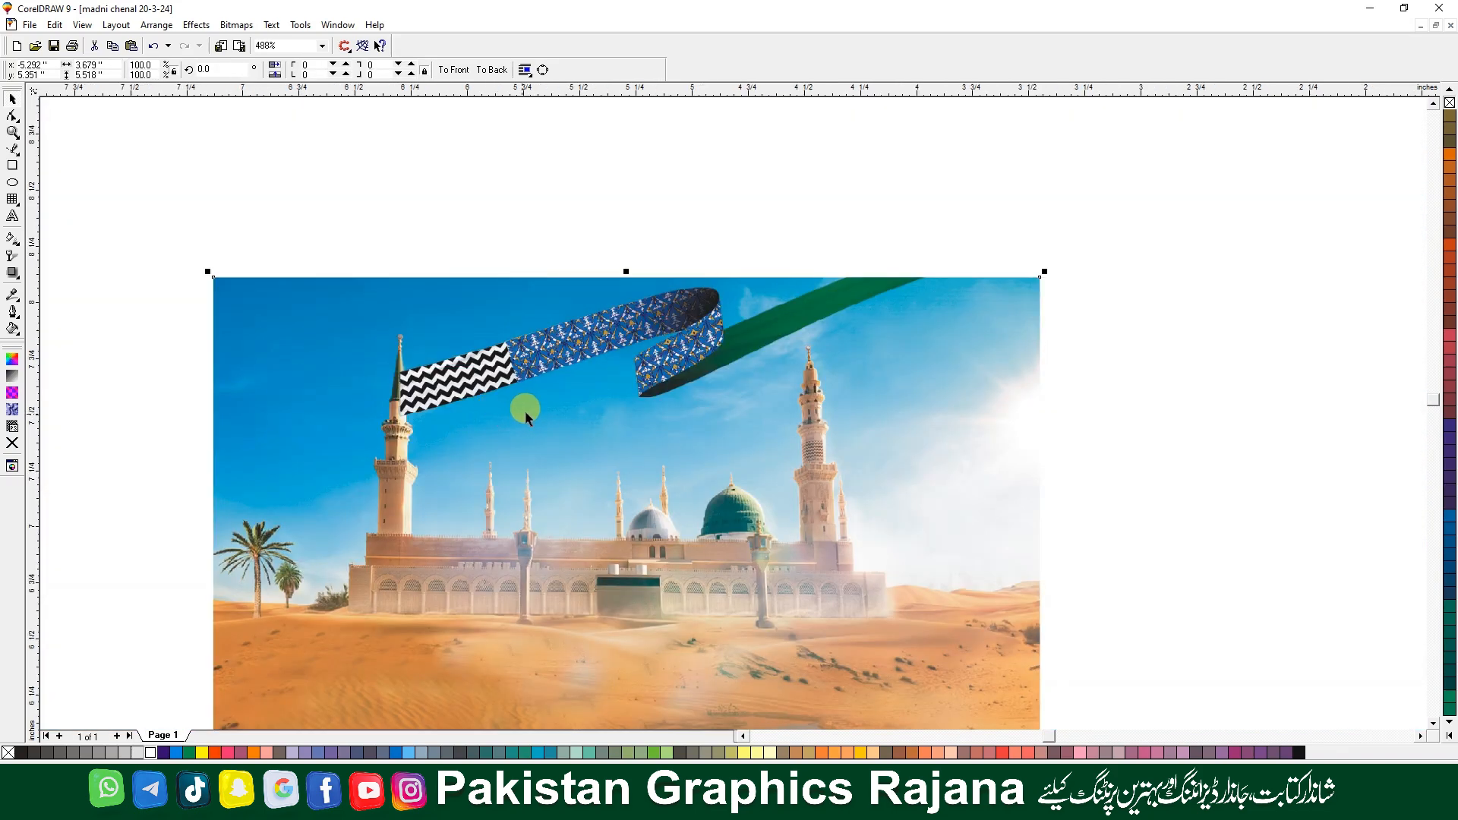
click(755, 205)
click(774, 365)
click(196, 24)
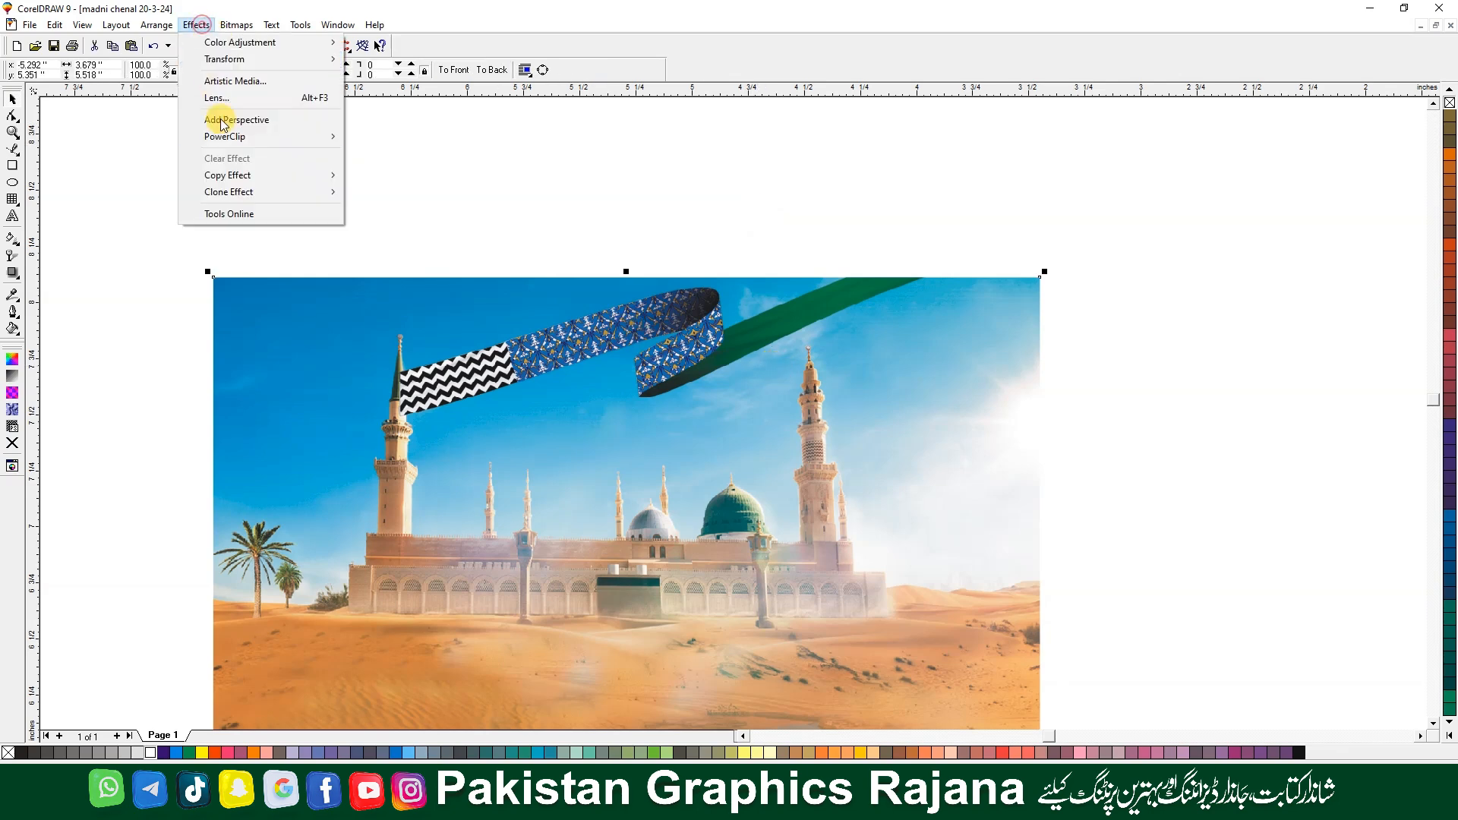
mouse_move(258, 136)
click(379, 171)
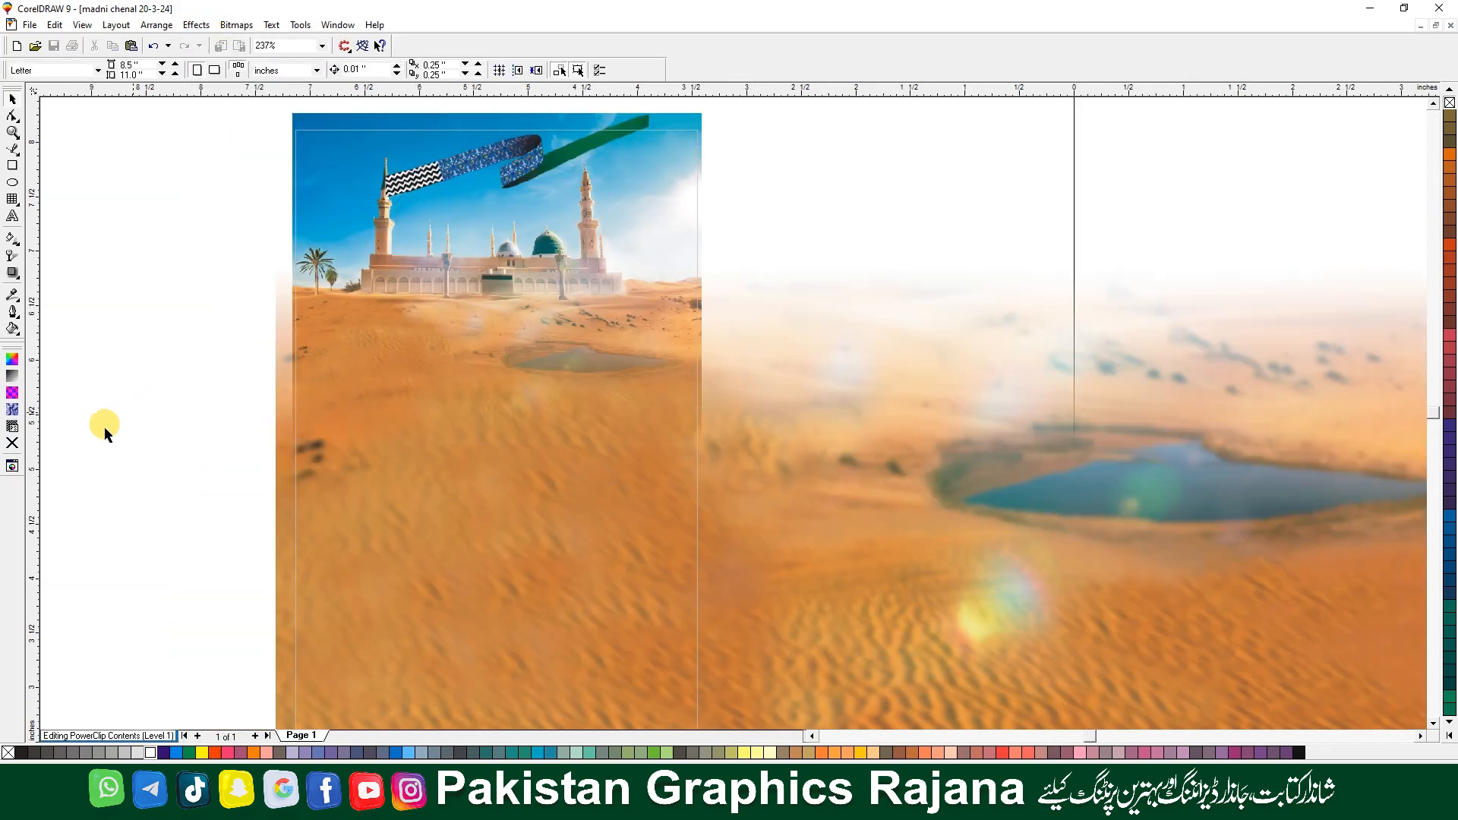
Duplicate the mosque picture and bring the copy in front of the ribbon and the sand
drag(51, 471, 794, 204)
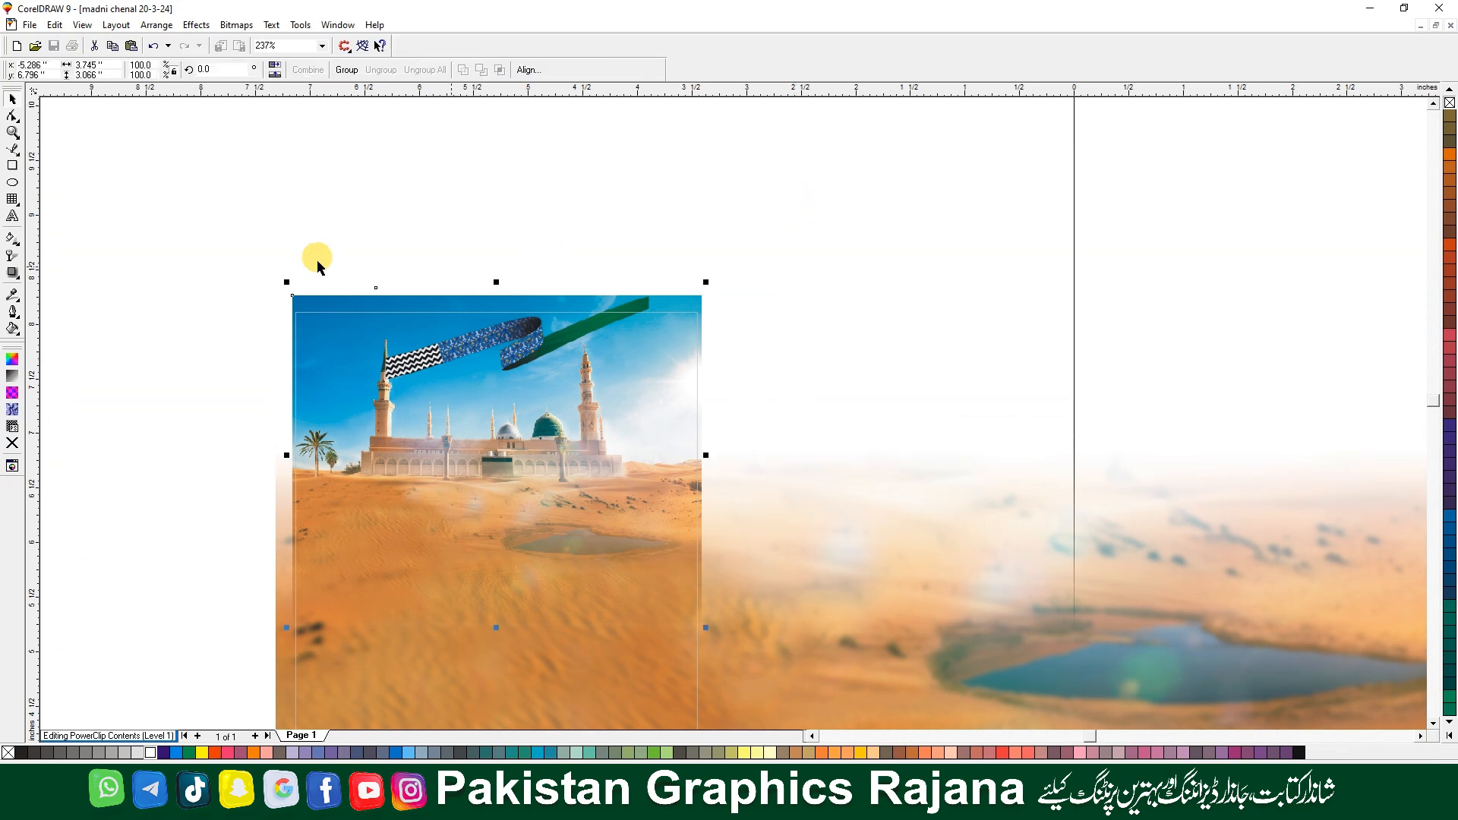
drag(141, 190, 662, 429)
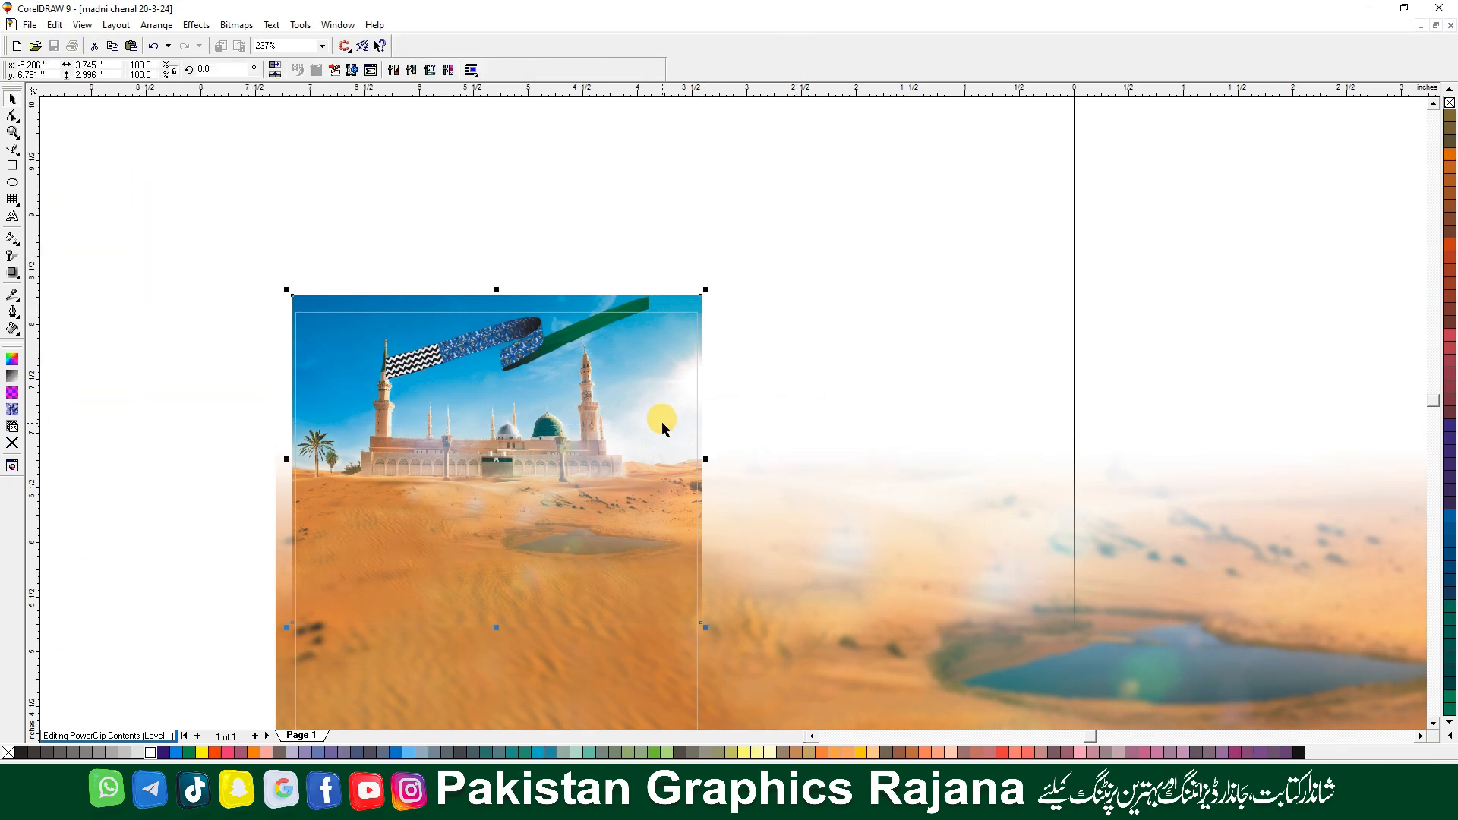
key(Delete)
key(ctrl+z)
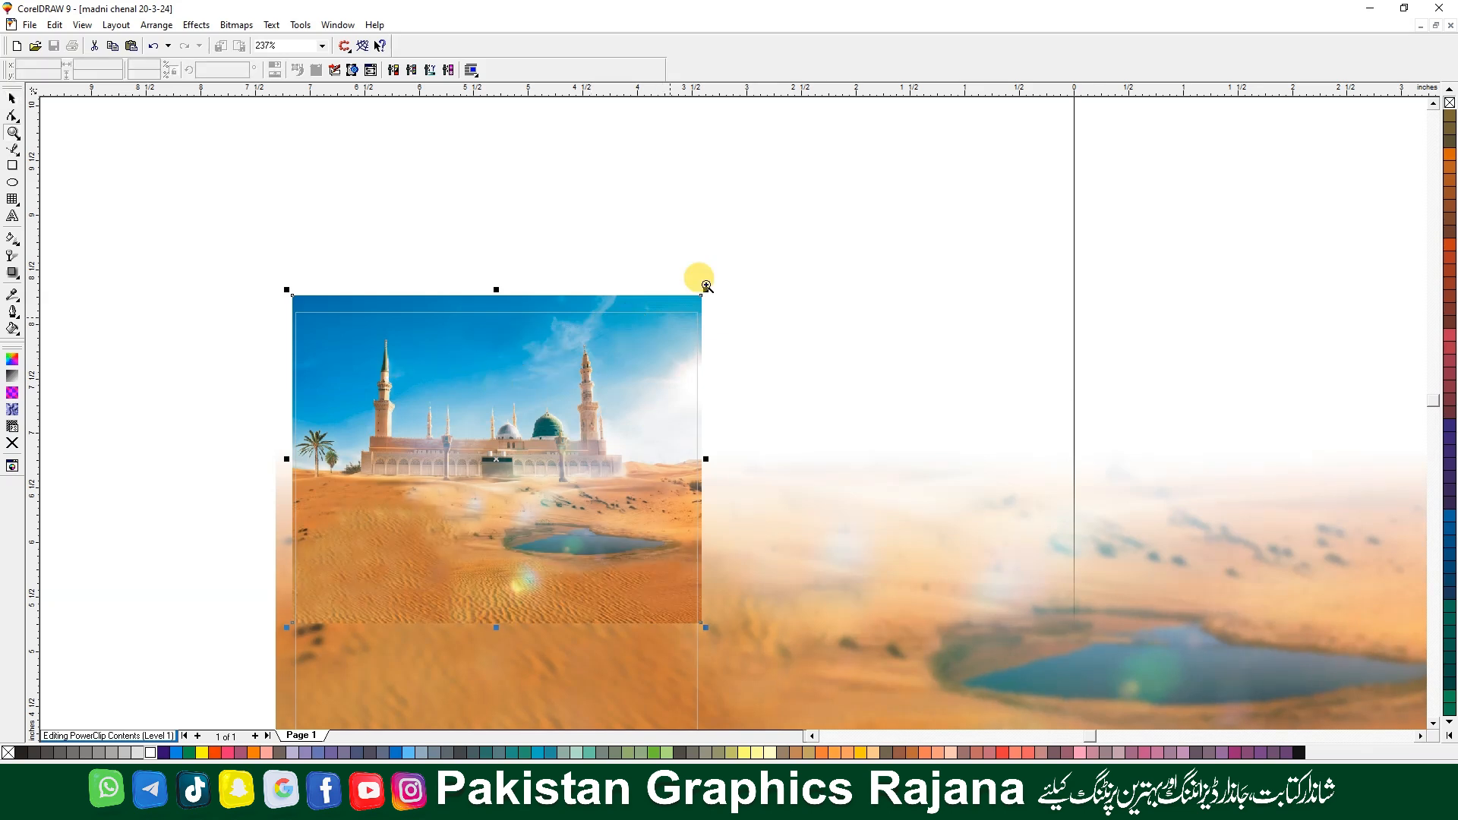
Fade out the front mosque picture's lower part with a fountain transparency and convert it to a 500 dpi RGB bitmap with transparent background
drag(763, 253, 240, 543)
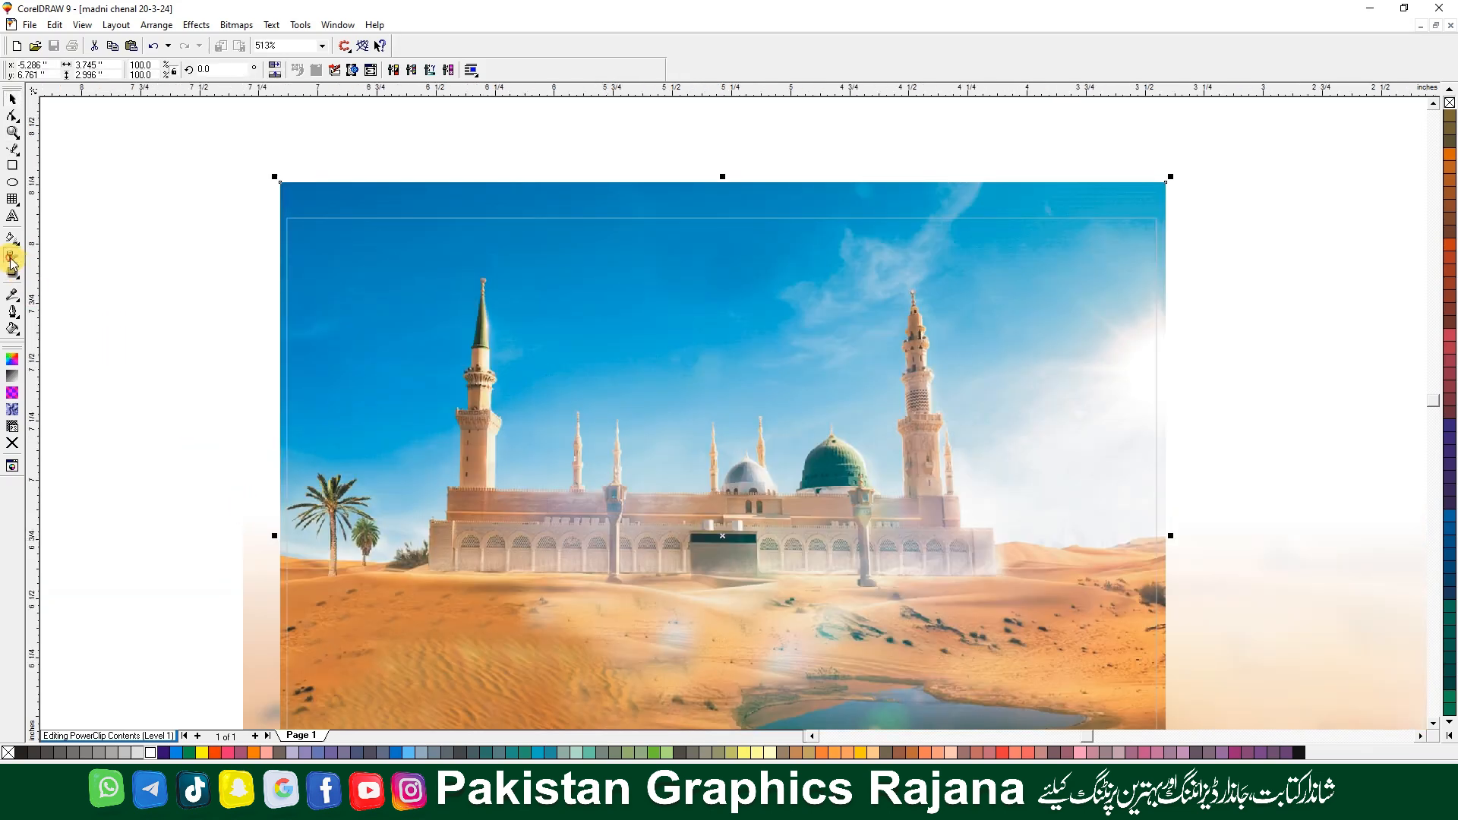
click(10, 258)
drag(628, 413, 632, 491)
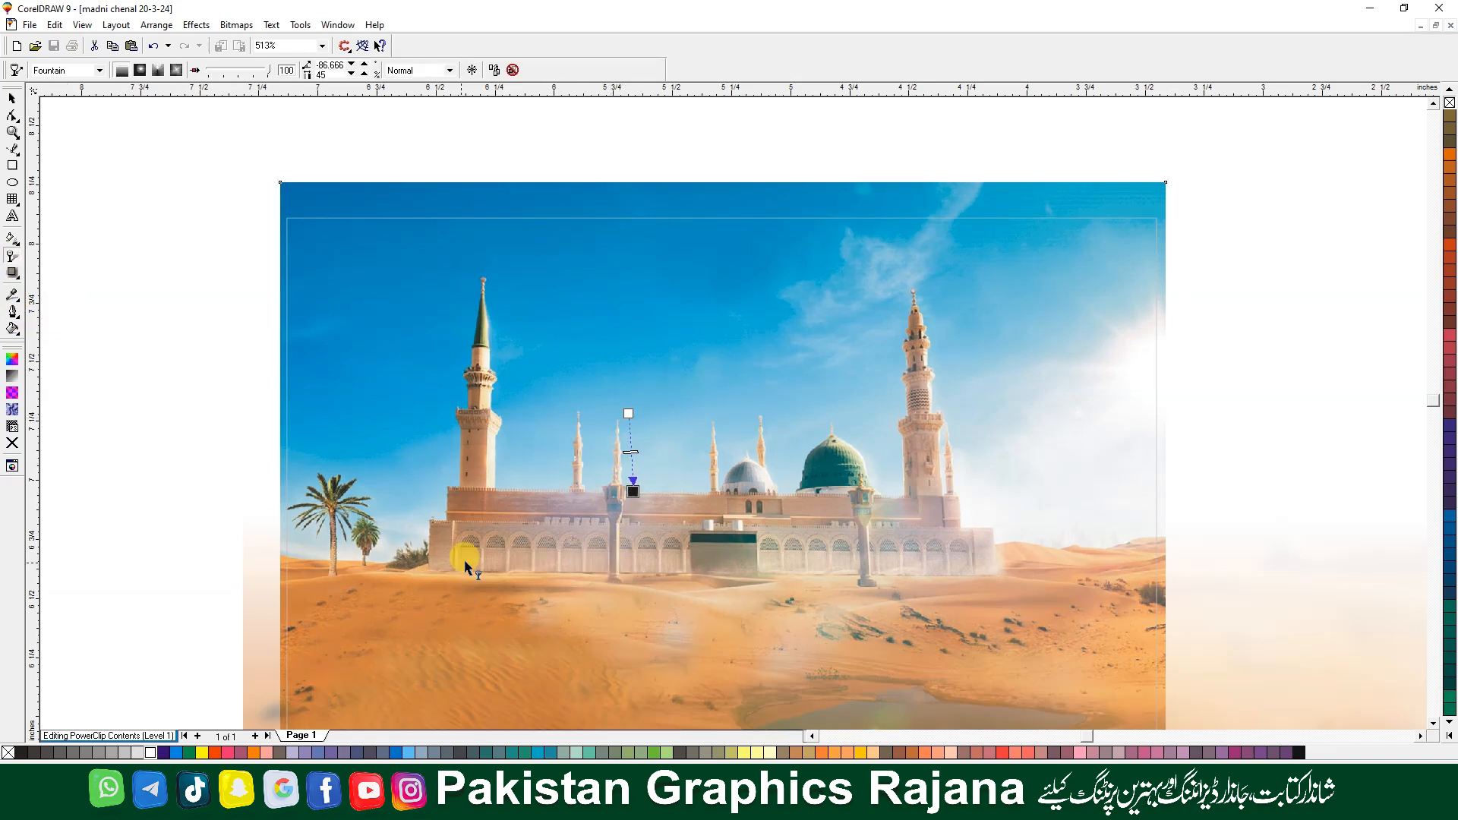
click(236, 25)
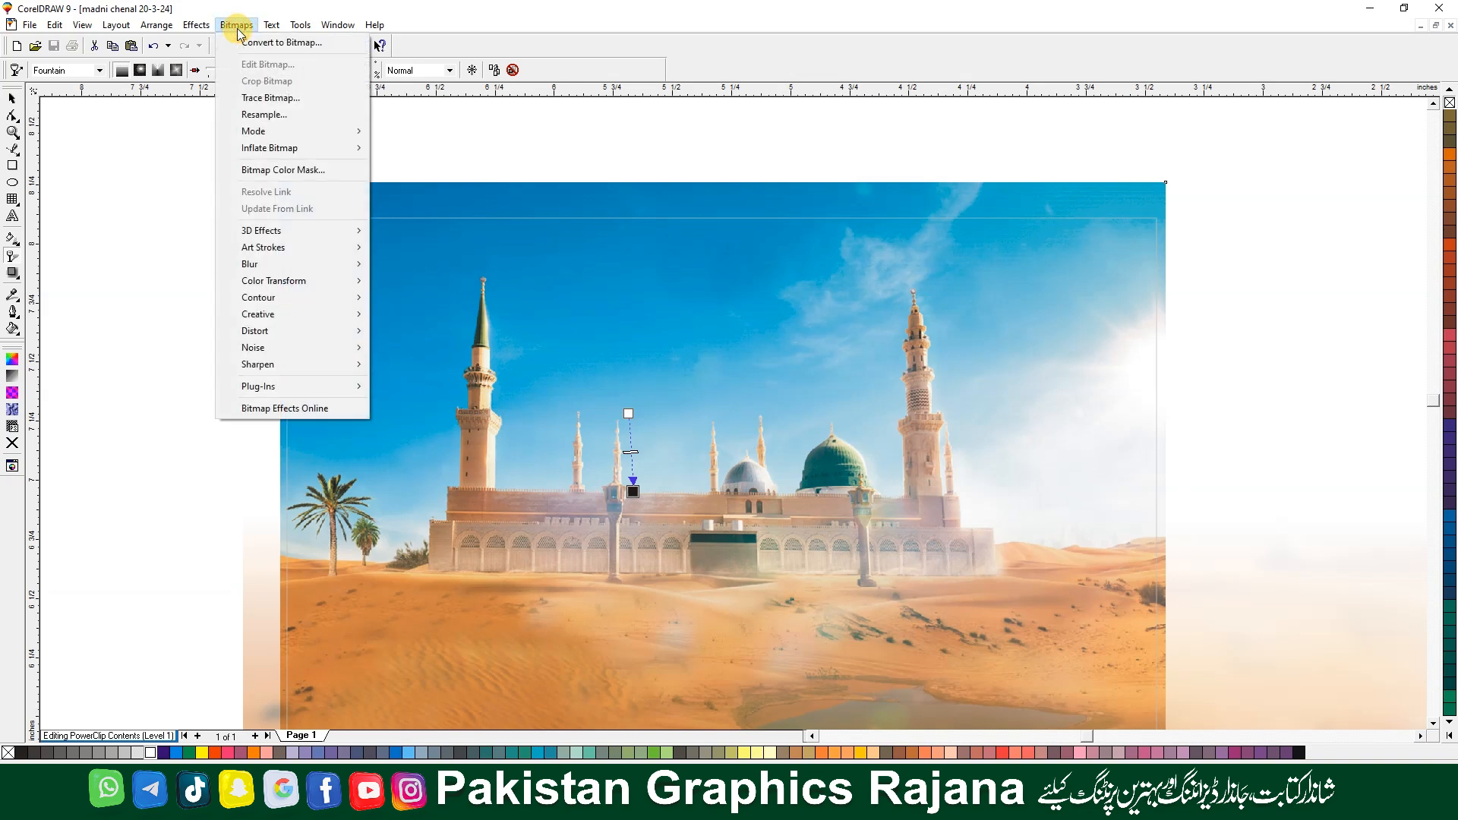
click(272, 47)
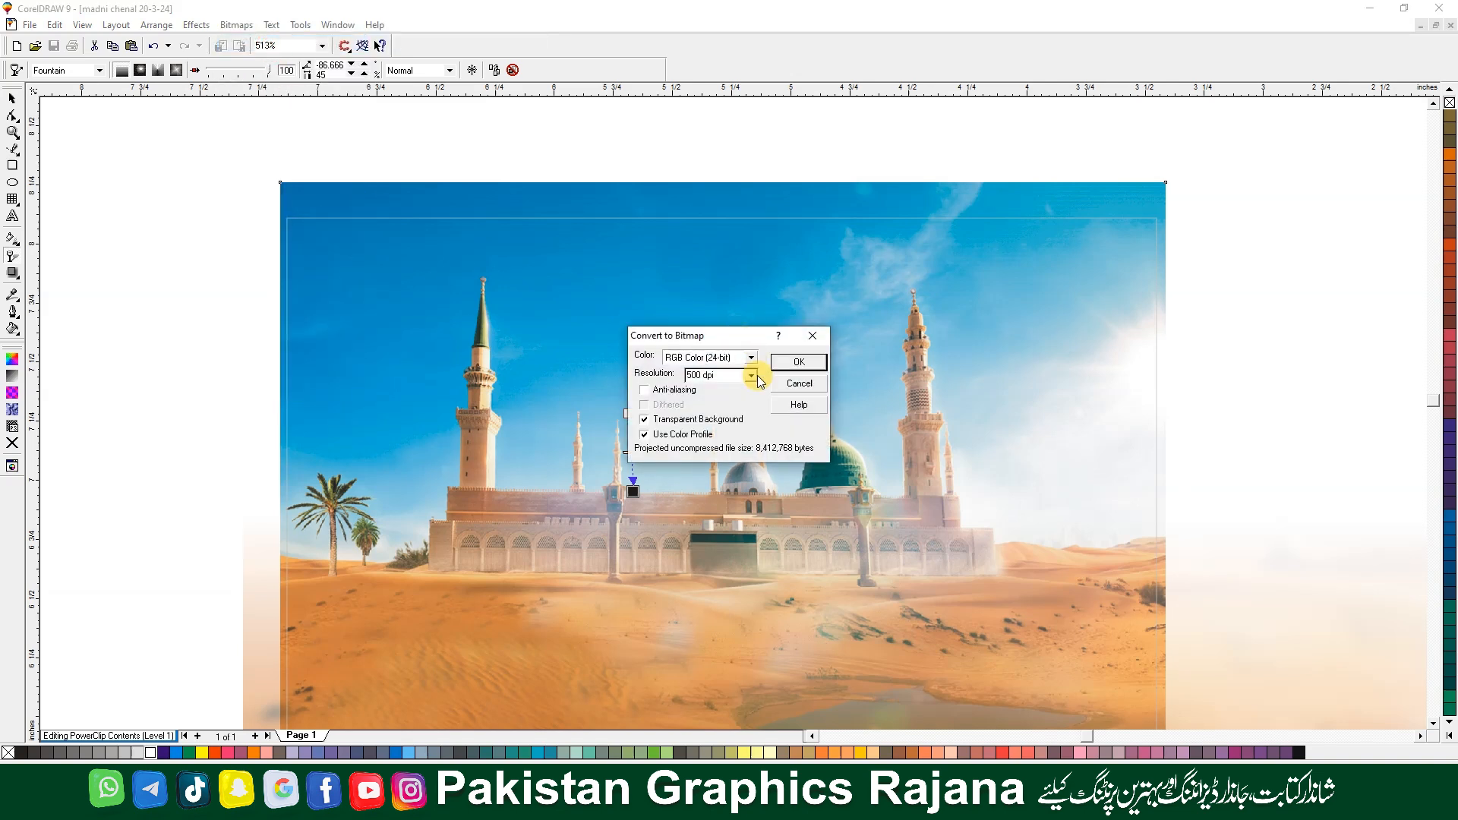
click(791, 366)
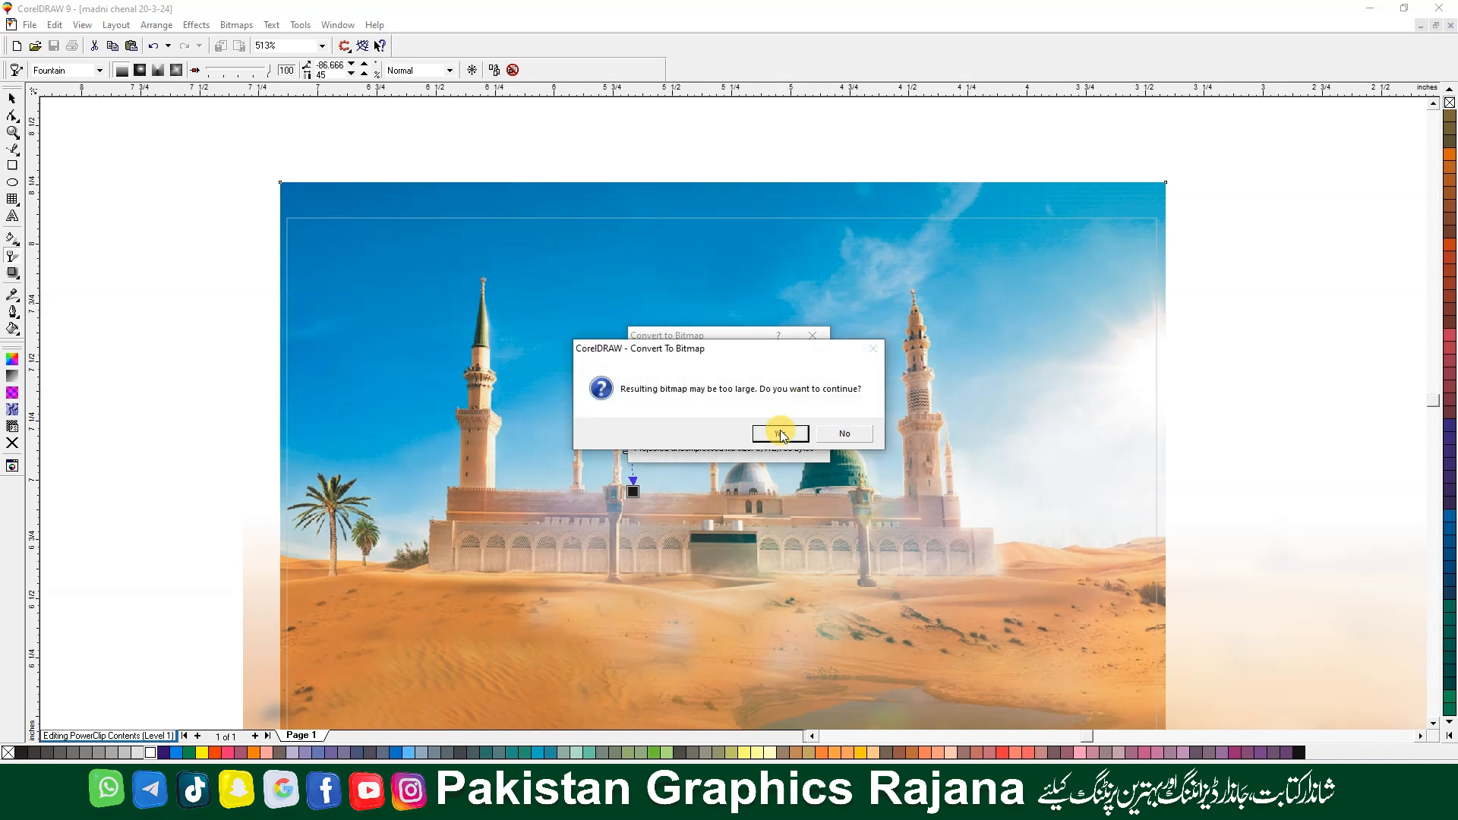
click(781, 429)
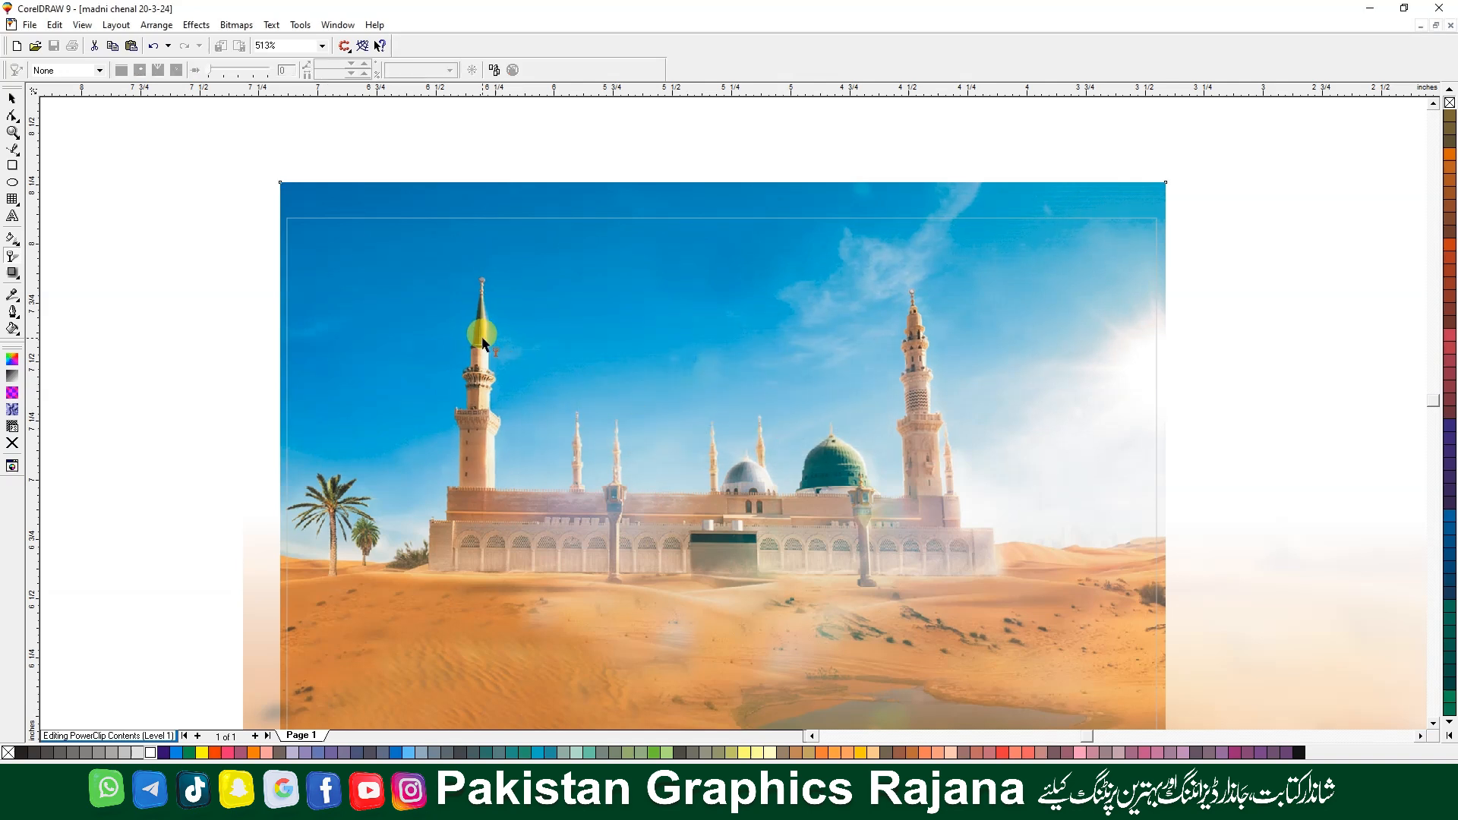
Apply a short horizontal fountain transparency to the front mosque picture beside the left minaret, so the ribbon emerges from behind it
drag(555, 348, 507, 333)
click(555, 348)
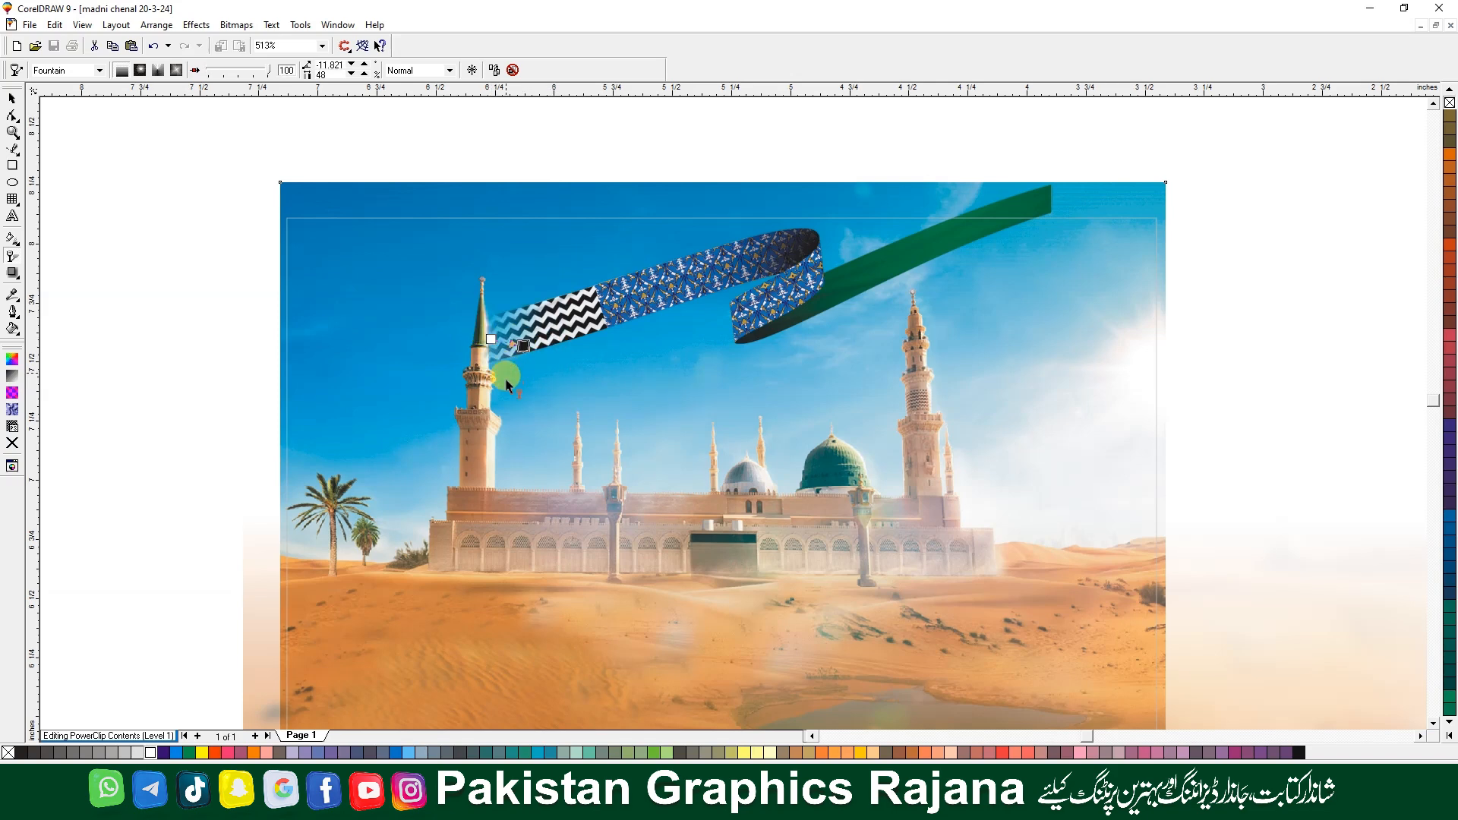
scroll(506, 388, up, 3)
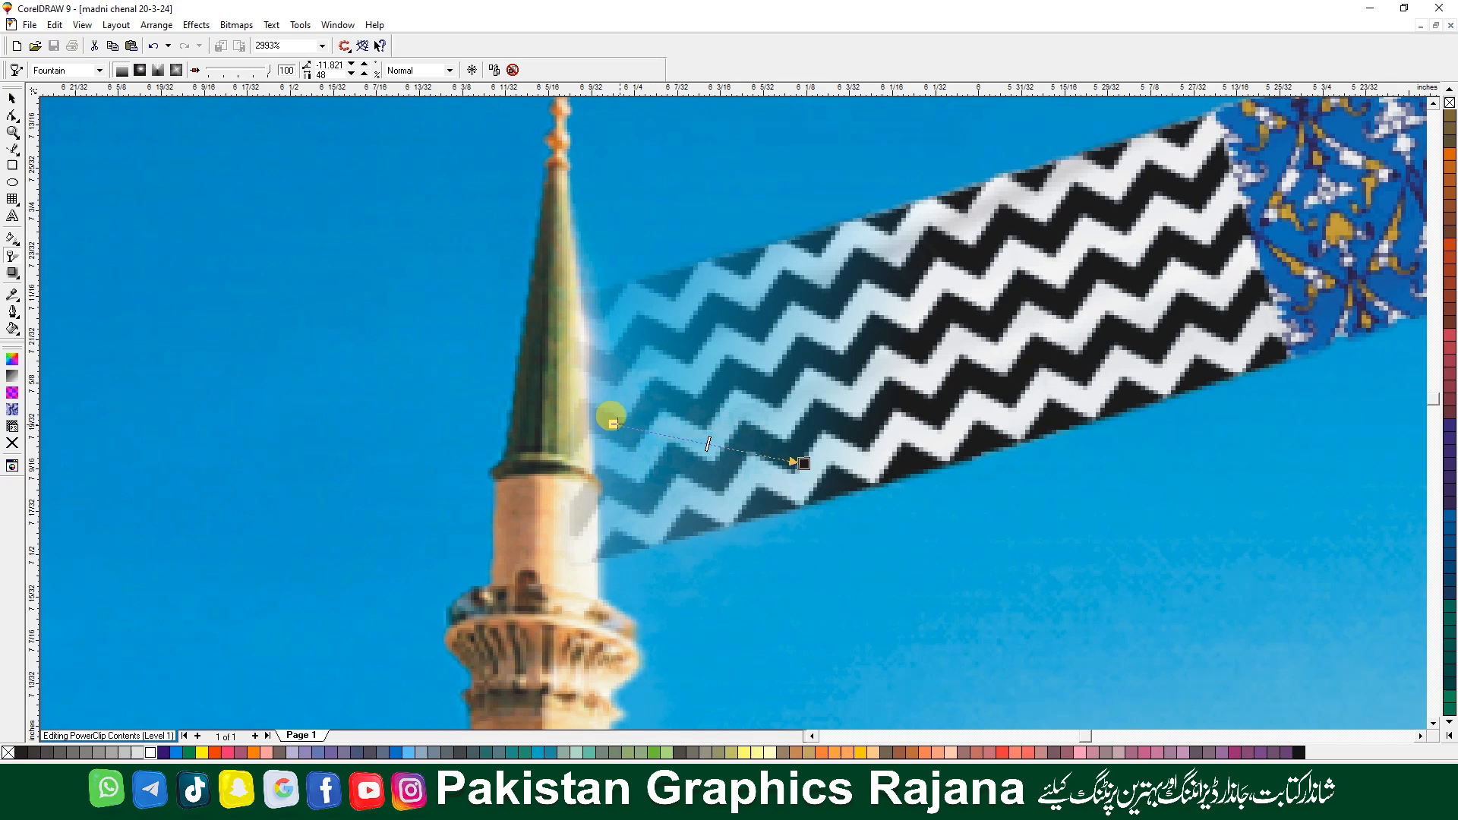
click(610, 426)
click(774, 452)
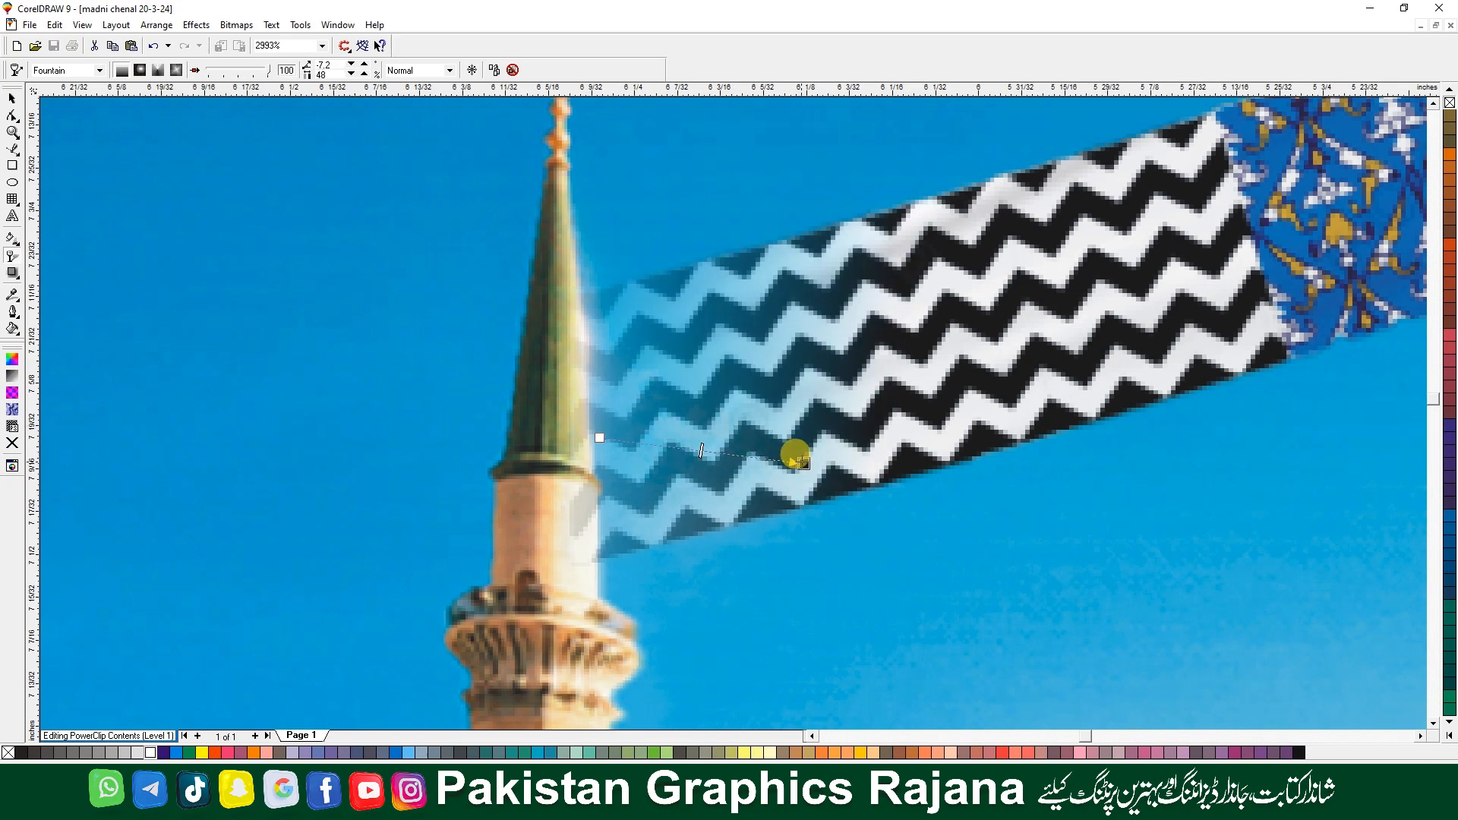
drag(793, 458, 644, 437)
click(597, 437)
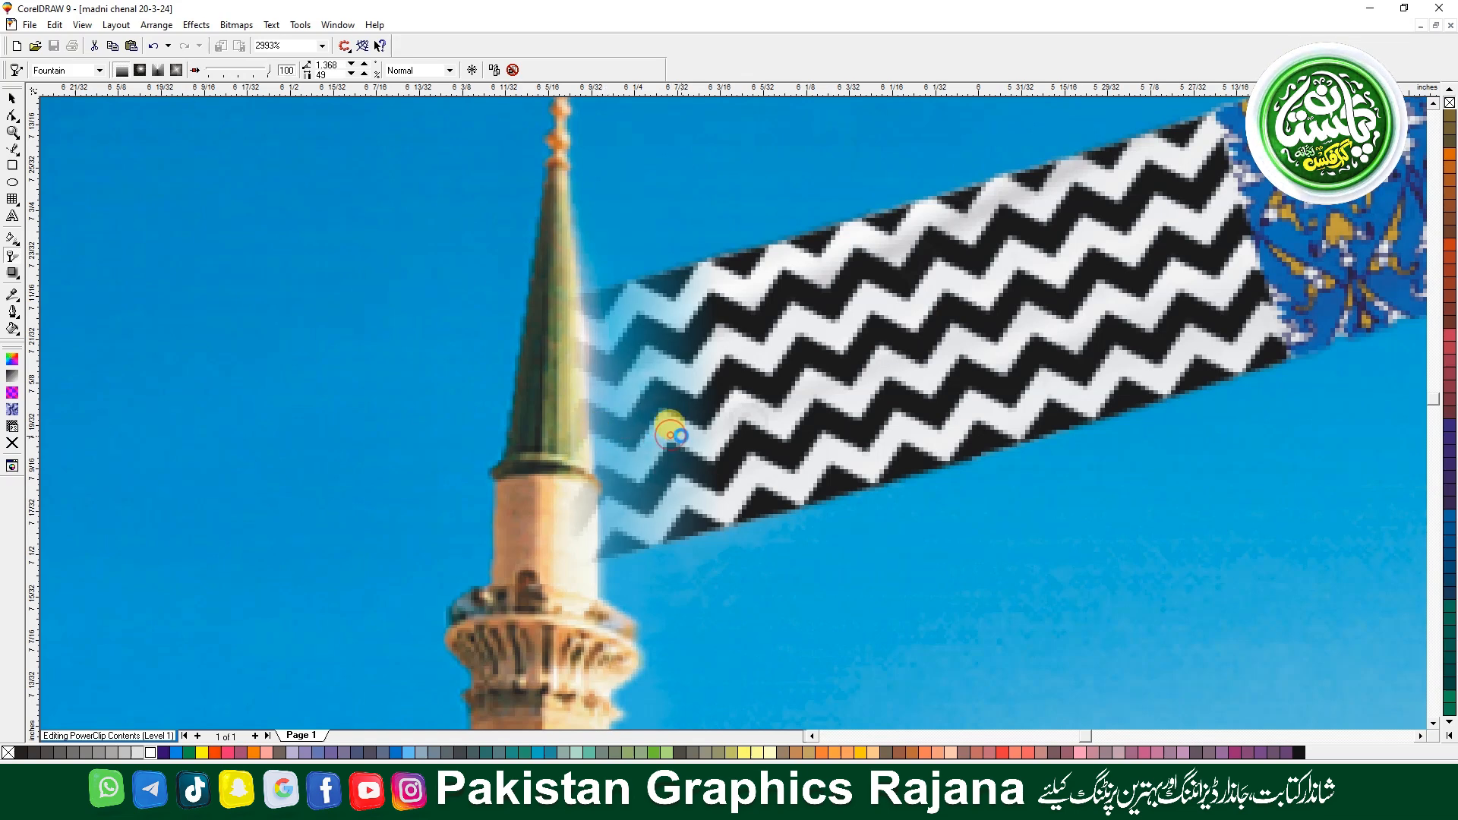
Finish editing the poster's PowerClip contents and leave nothing selected
key(space)
key(F4)
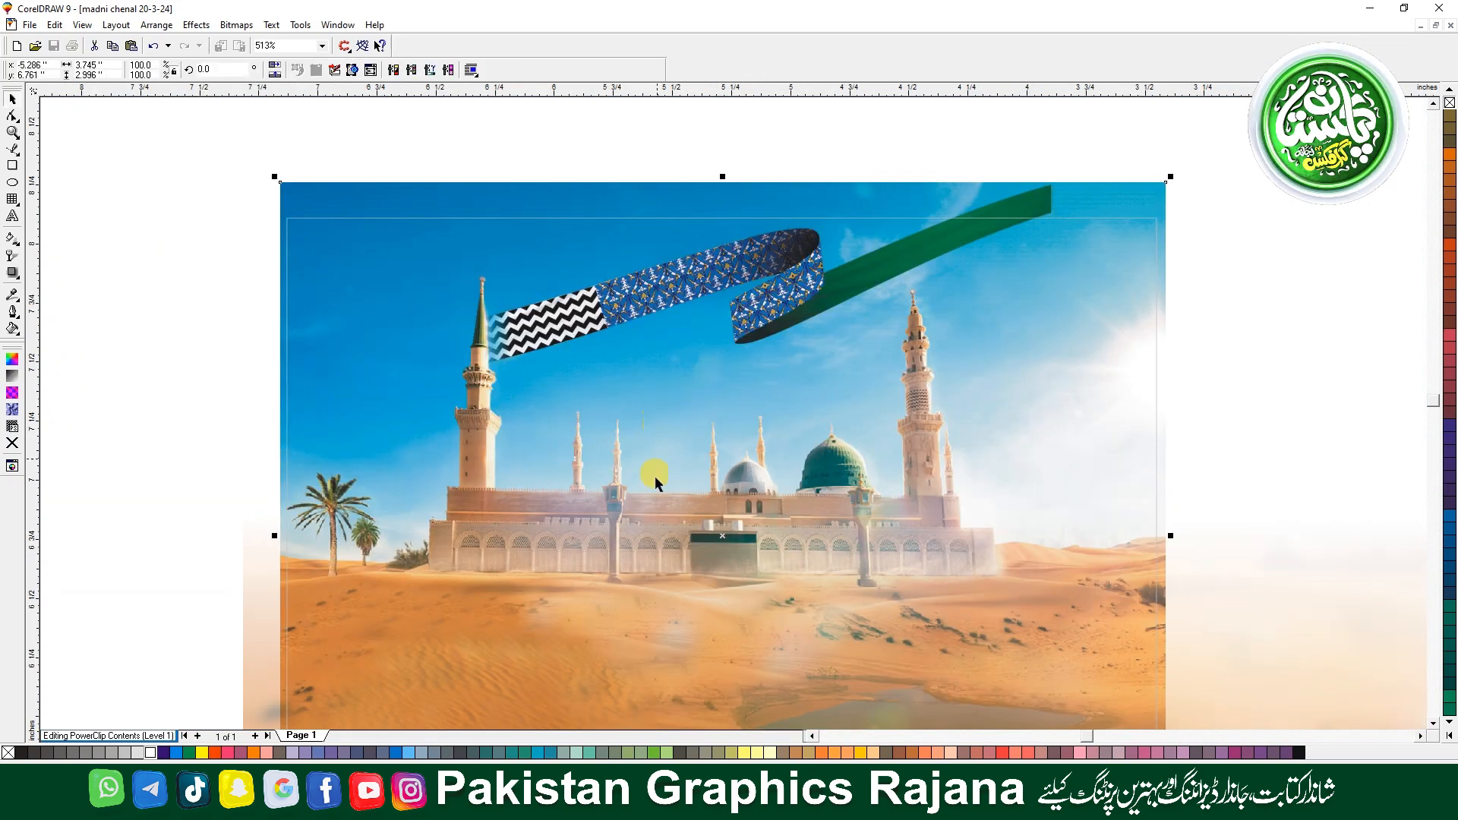
key(alt+c)
key(w)
key(f)
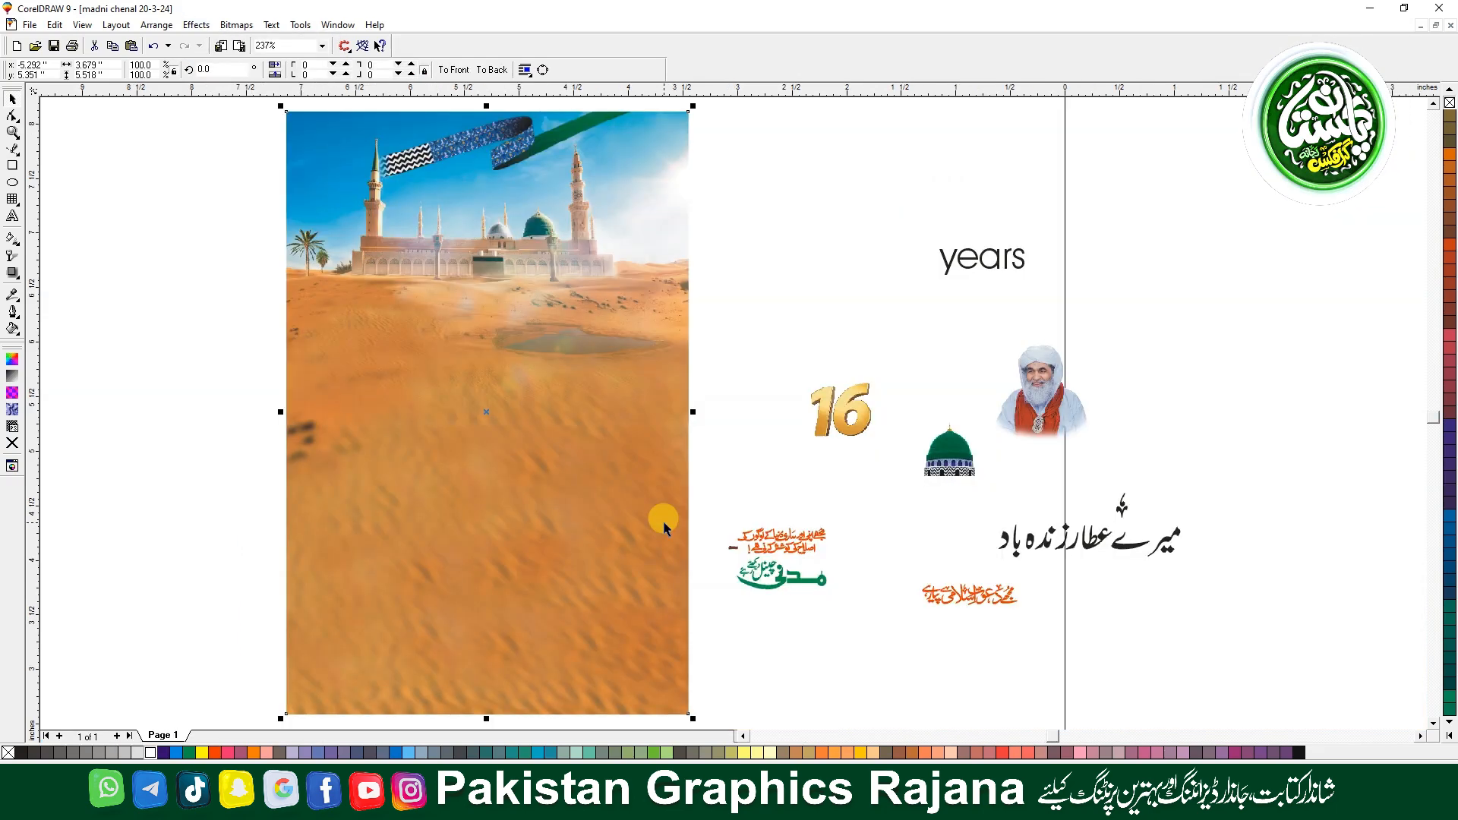
click(764, 315)
click(563, 317)
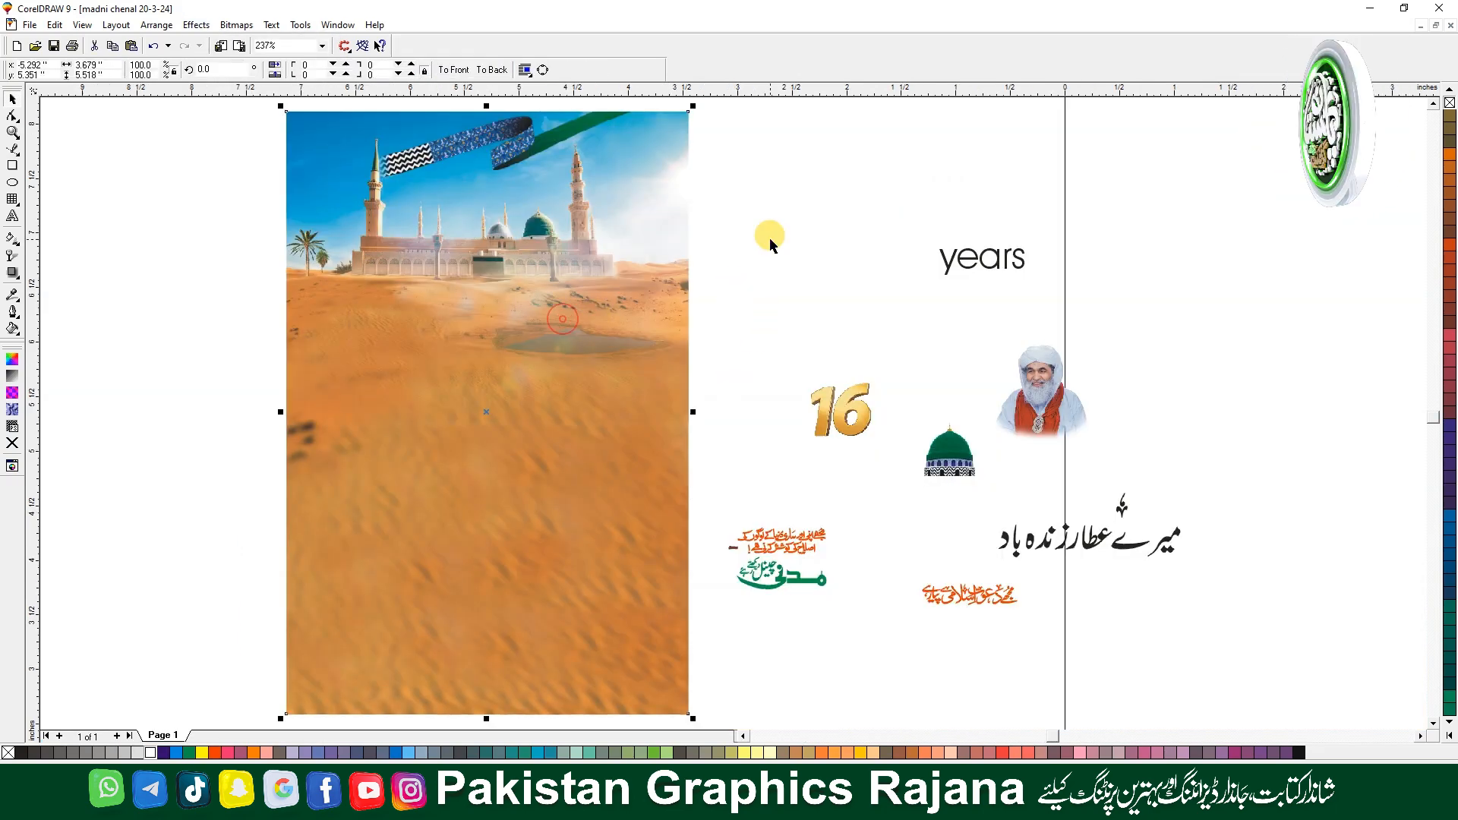
click(770, 240)
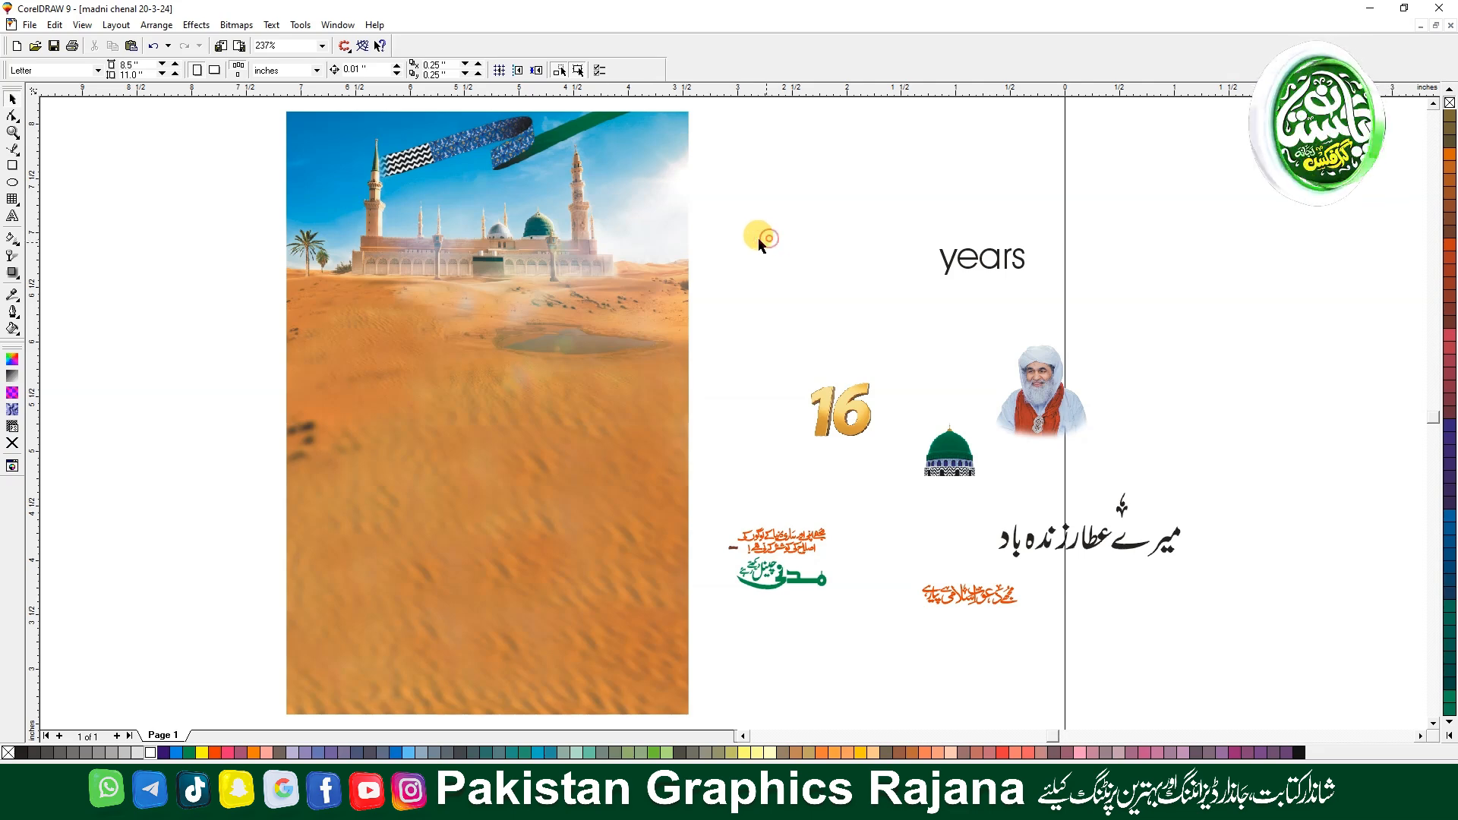
Move the green dome picture to the empty area beside the poster's left edge and enlarge it to about 5.7 inches
click(979, 468)
drag(980, 468, 182, 483)
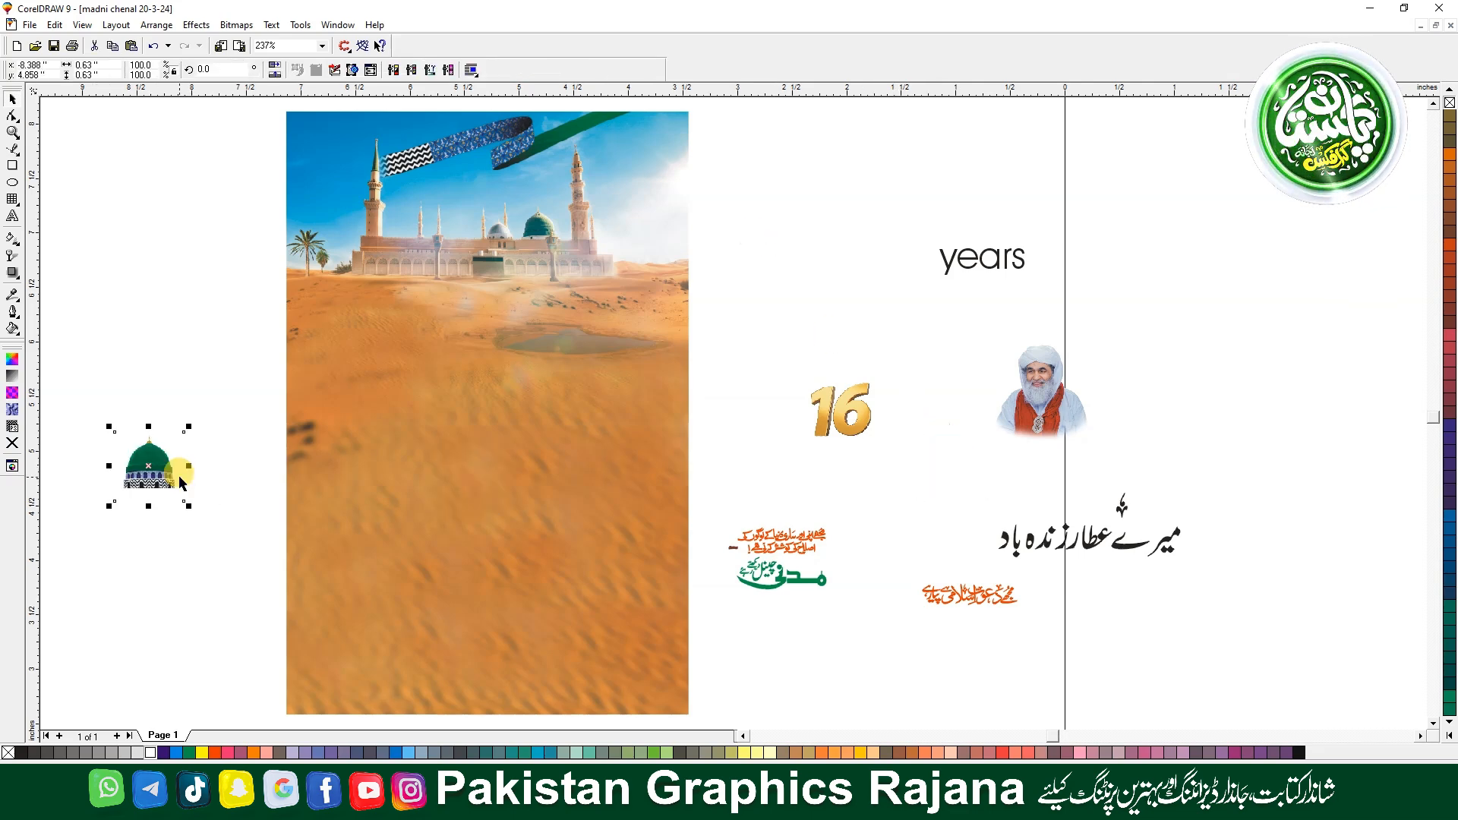
key(F3)
mouse_move(463, 414)
mouse_down()
mouse_move(504, 357)
mouse_move(486, 406)
mouse_up()
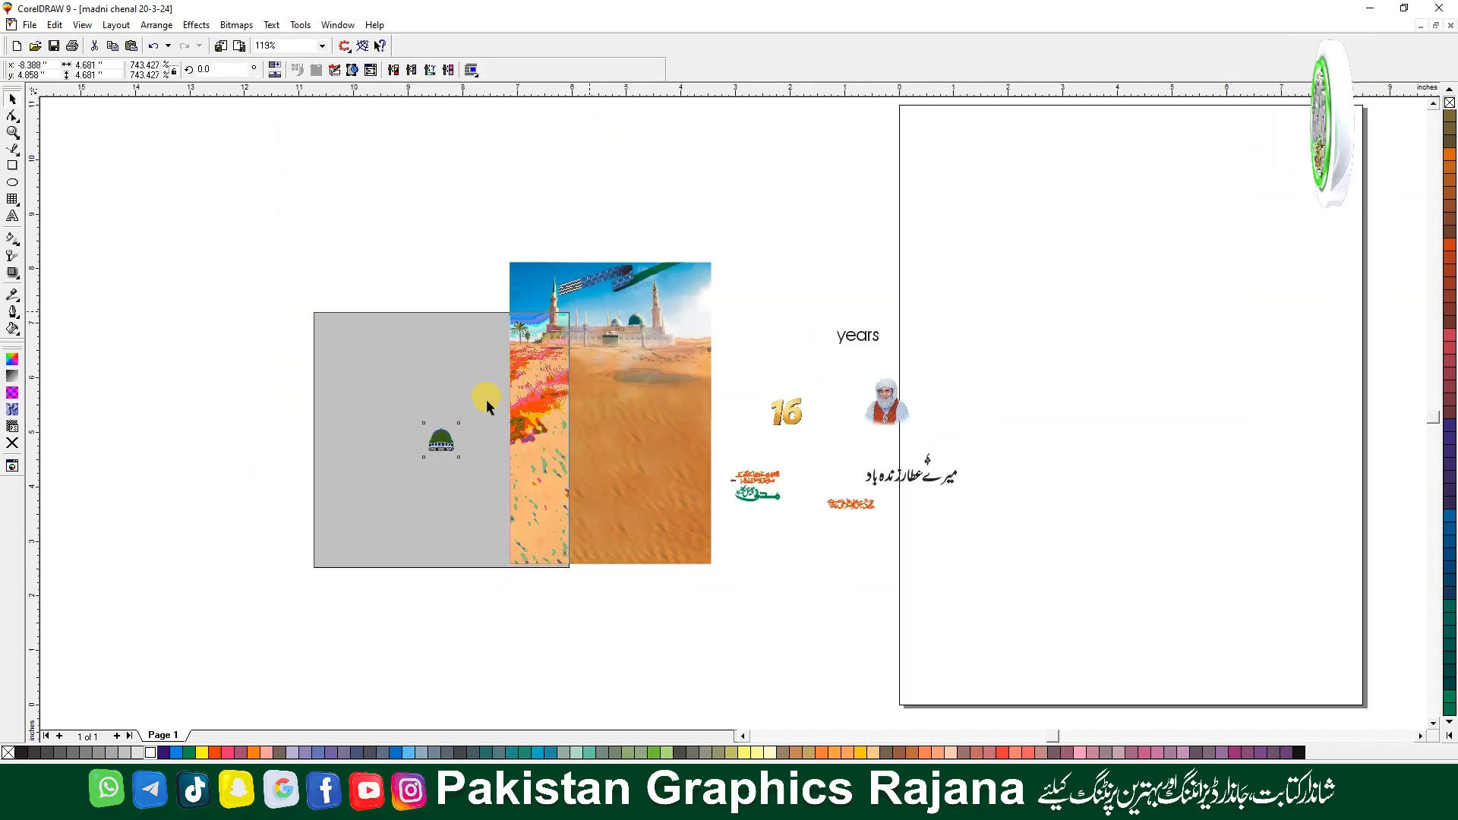
drag(440, 452, 294, 439)
drag(429, 294, 459, 265)
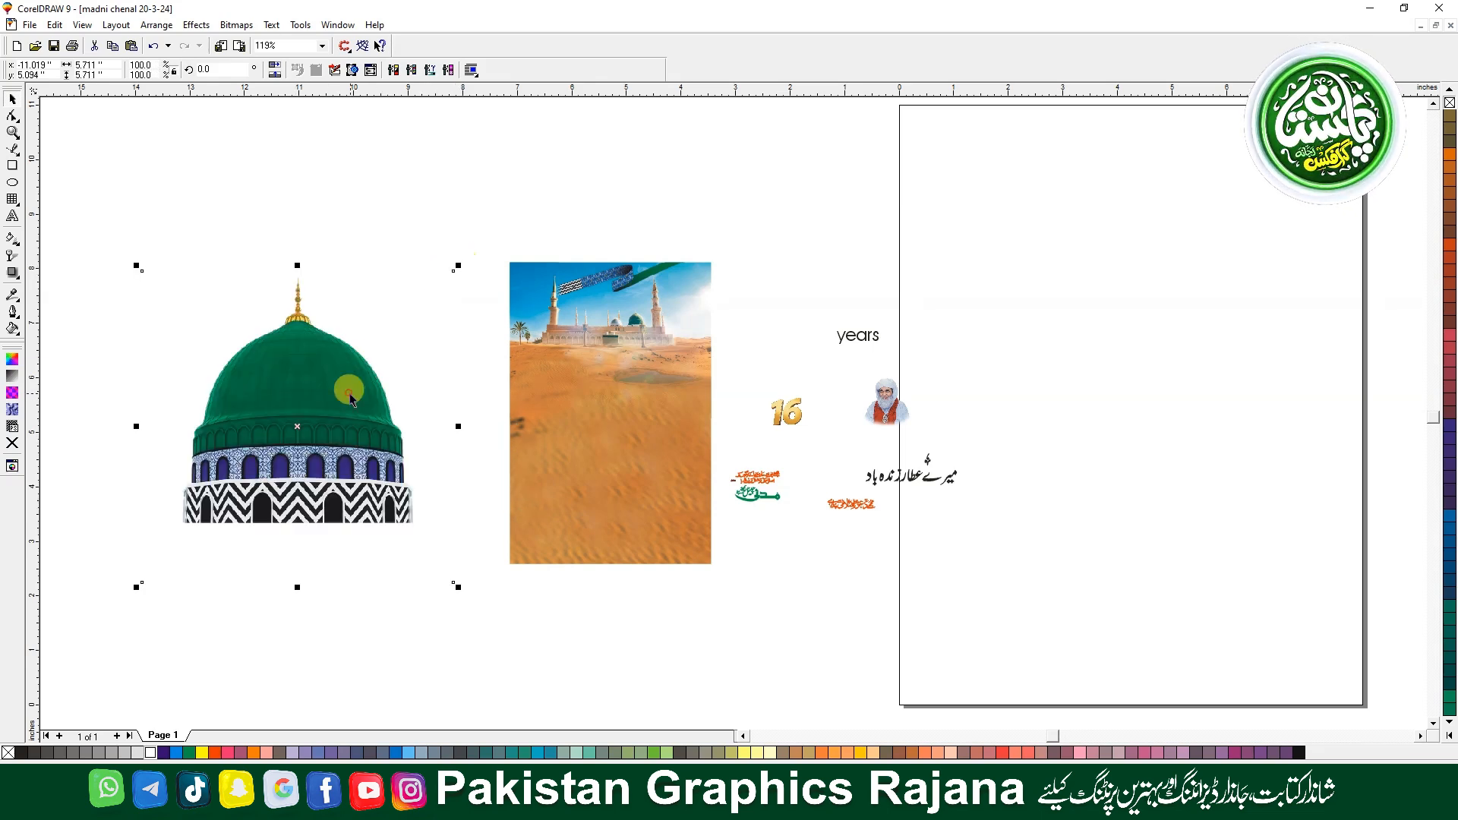
drag(350, 397, 338, 390)
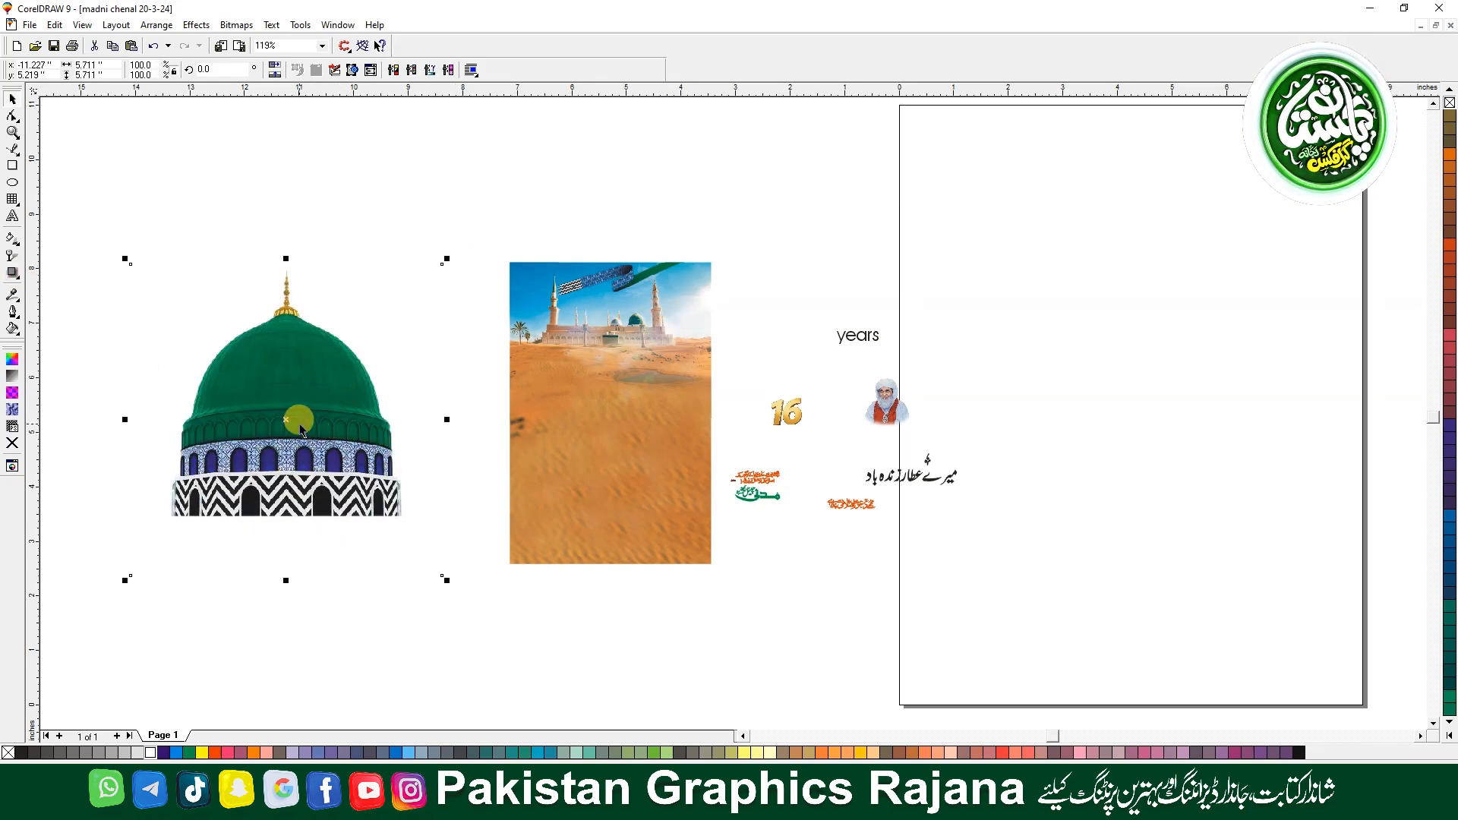
Apply a centred drop shadow to the green dome with opacity 70 and feathering 10
click(13, 273)
drag(279, 405, 287, 419)
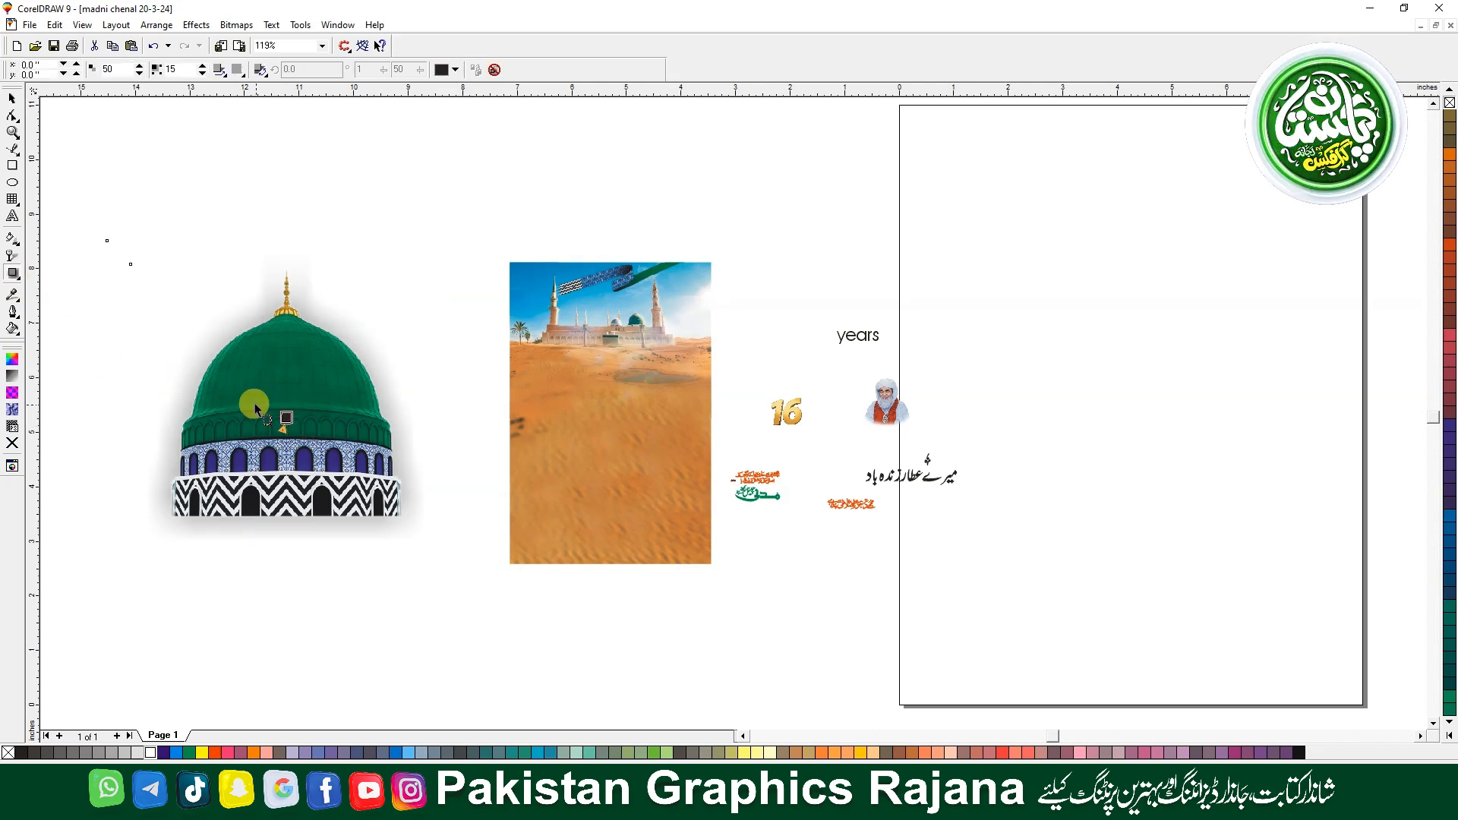
text(7)
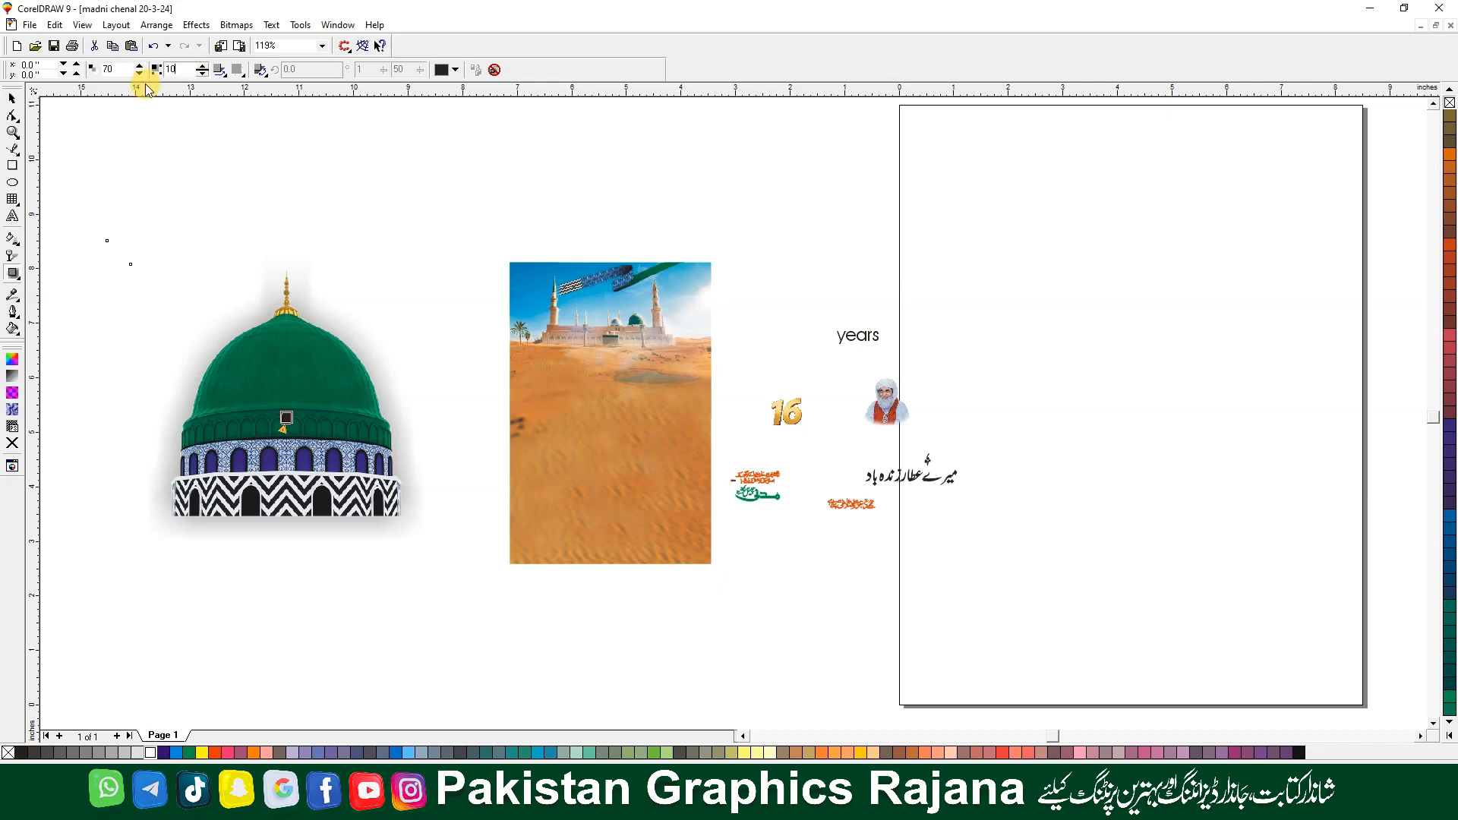
click(235, 71)
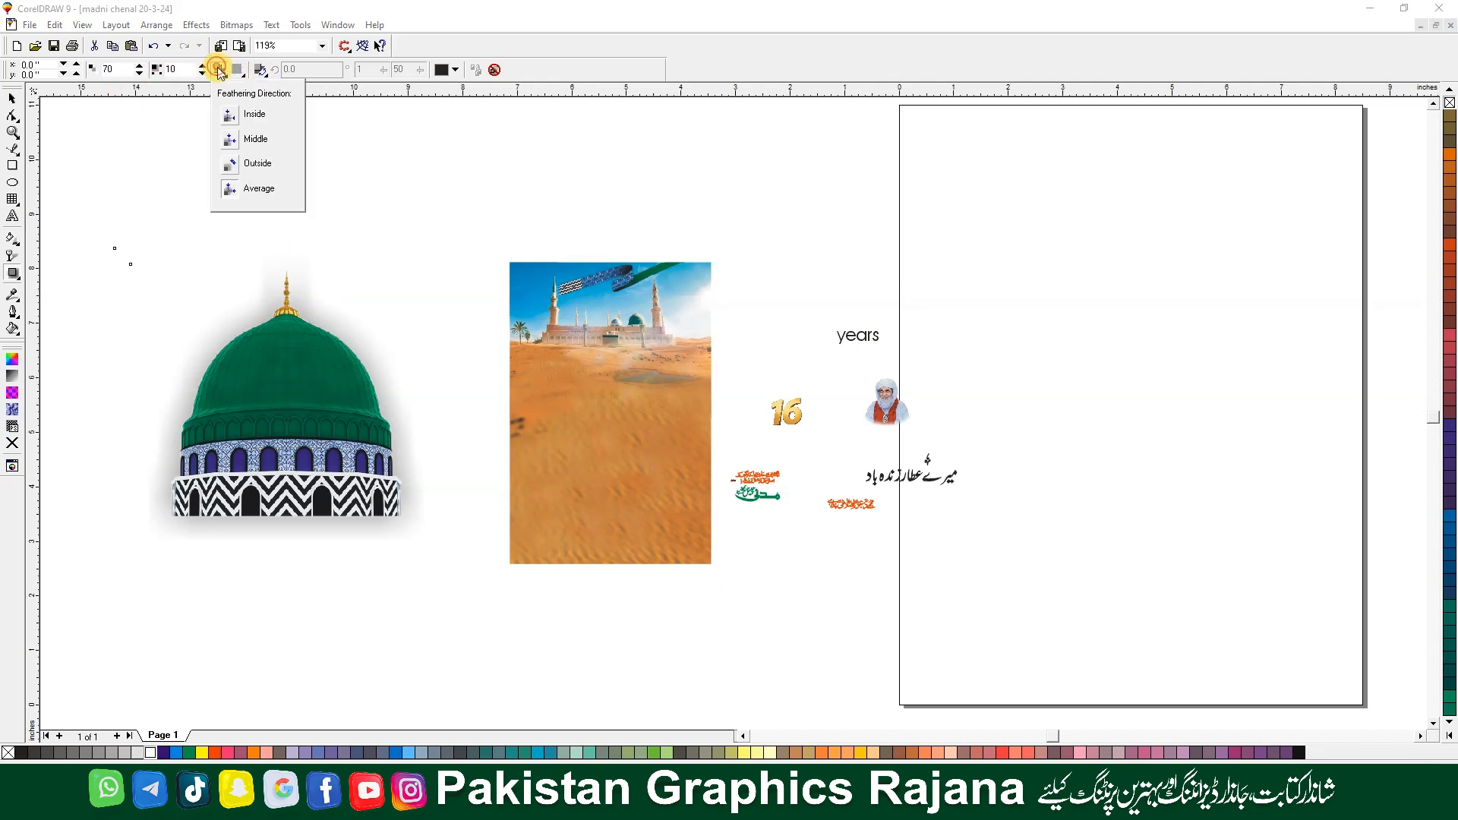
click(14, 99)
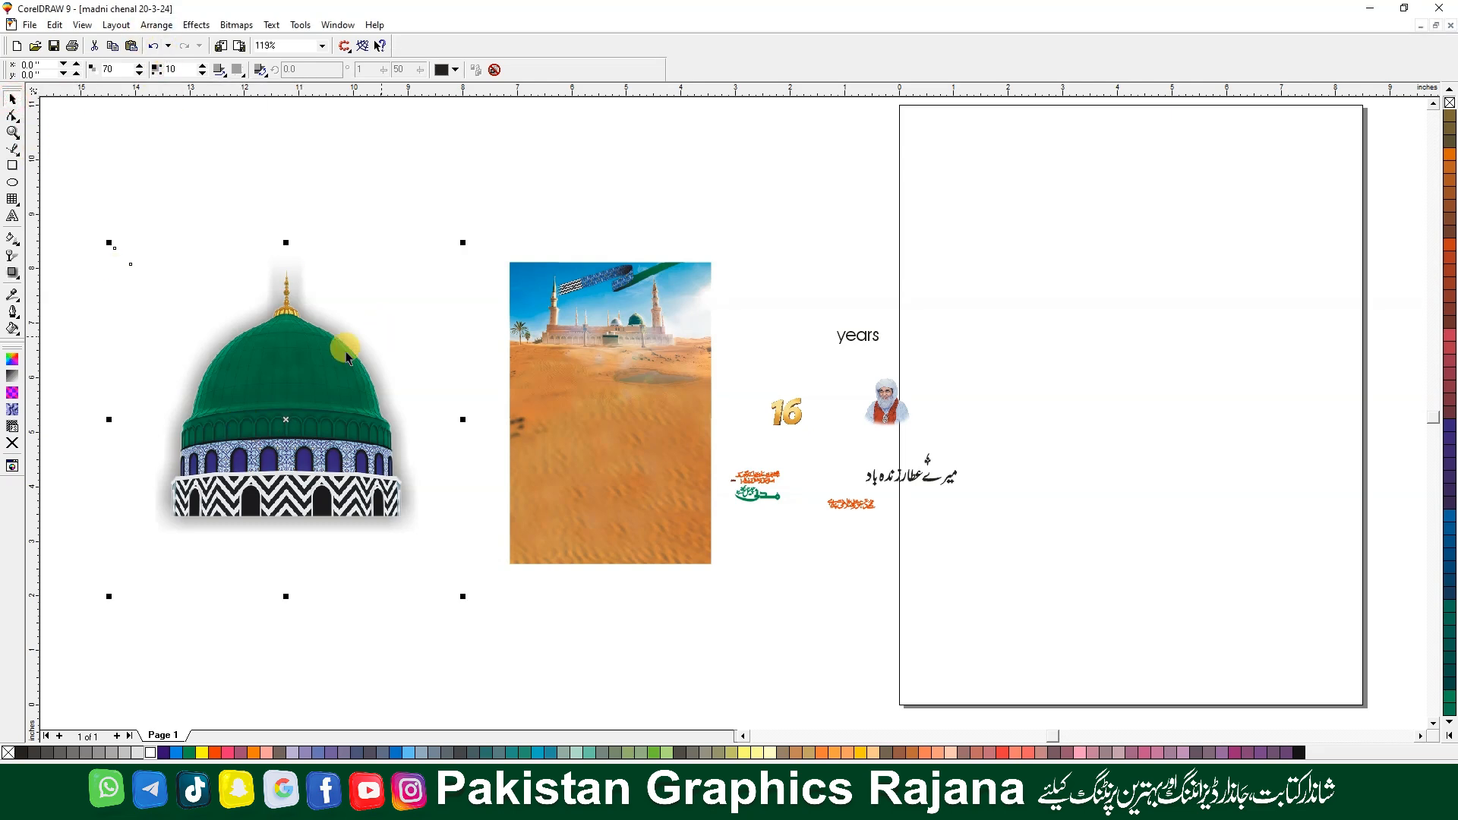
Try the shadowed dome at different sizes and positions on the poster and over its left edge
drag(464, 243, 329, 365)
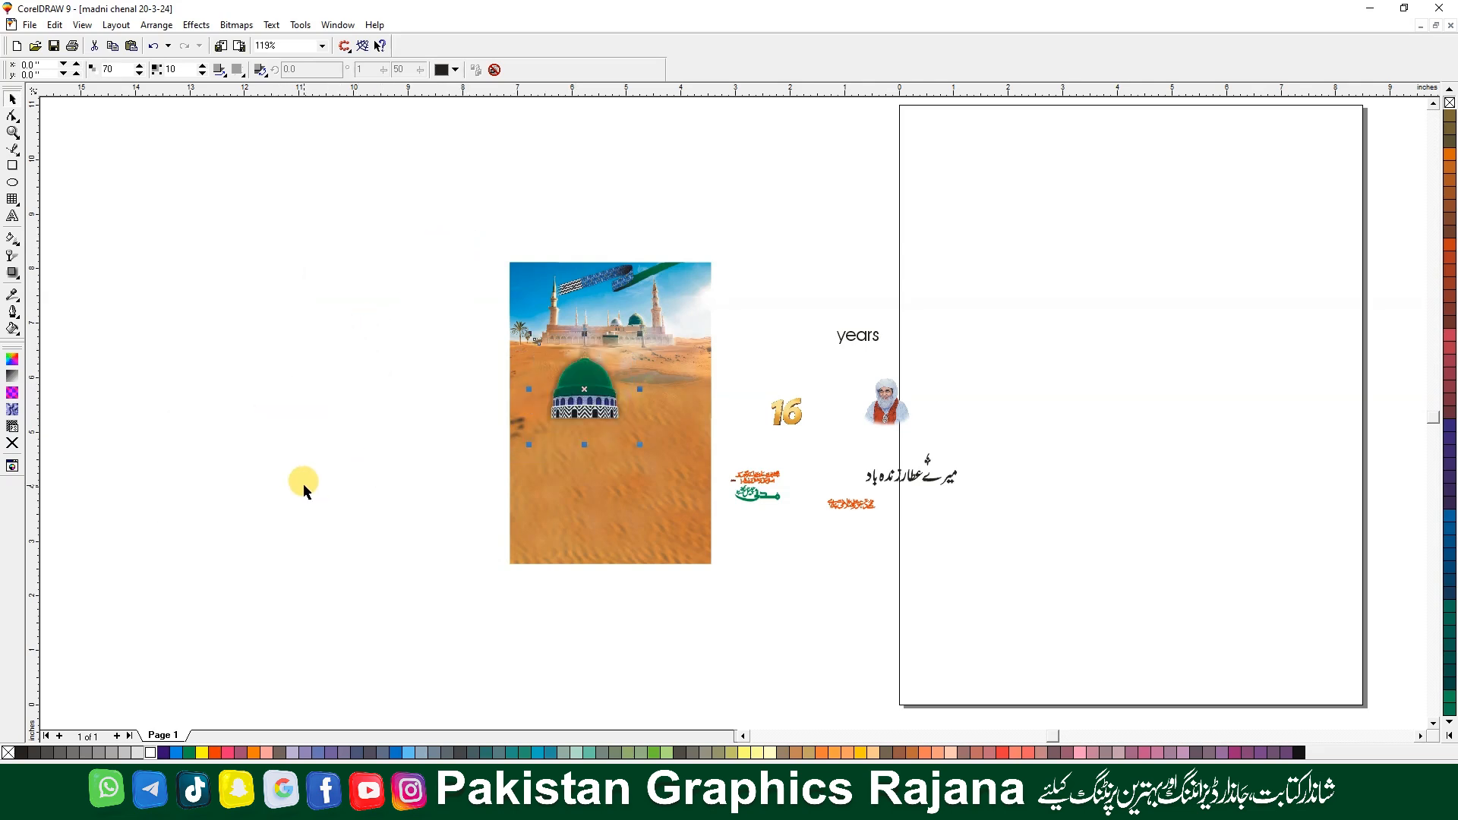
key(ctrl+z)
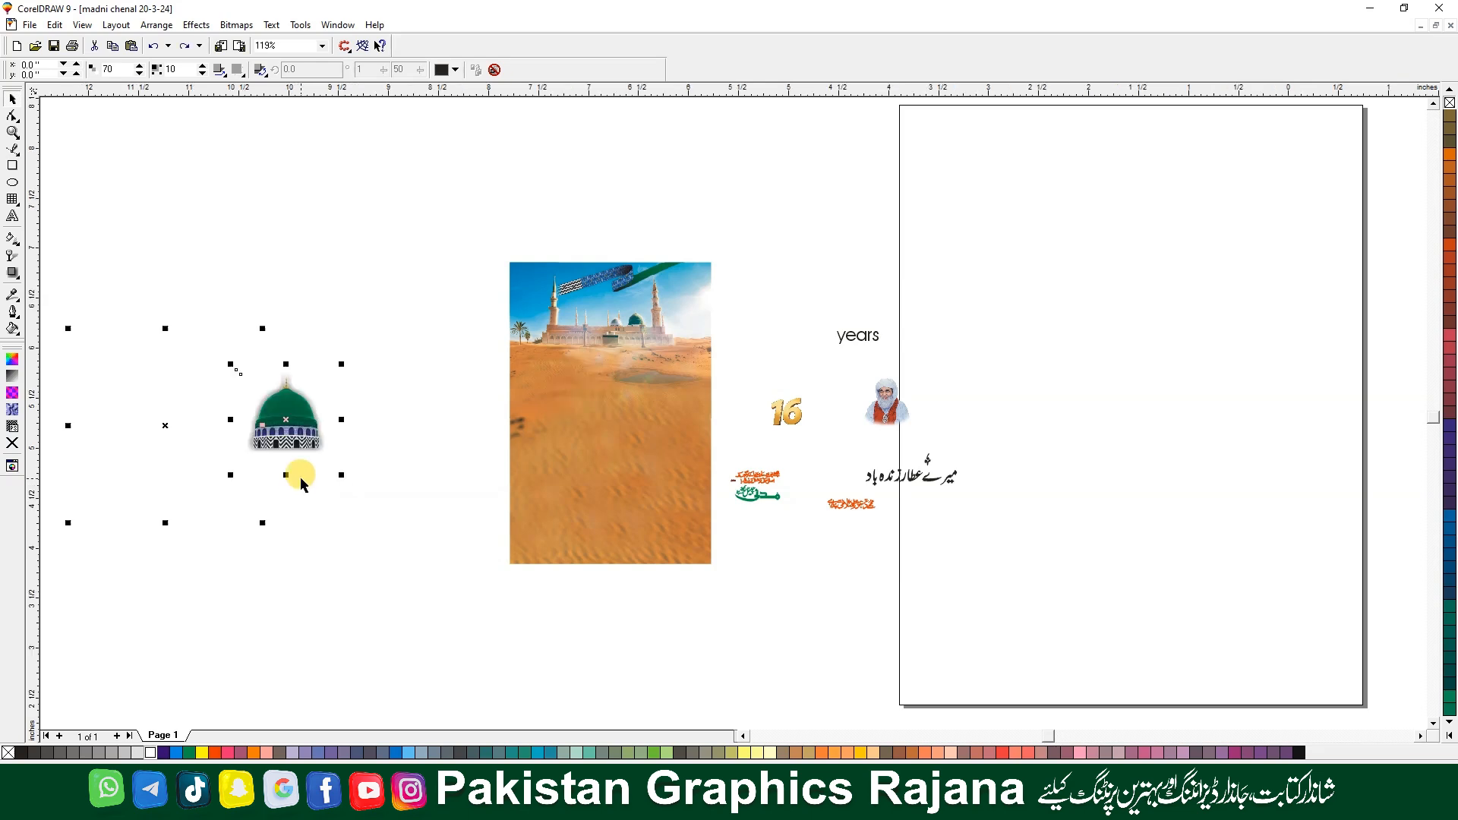
key(F4)
drag(253, 478, 688, 382)
mouse_move(802, 299)
mouse_down()
mouse_move(865, 231)
mouse_move(896, 236)
mouse_move(799, 299)
mouse_up()
drag(718, 391, 571, 407)
drag(659, 309, 751, 227)
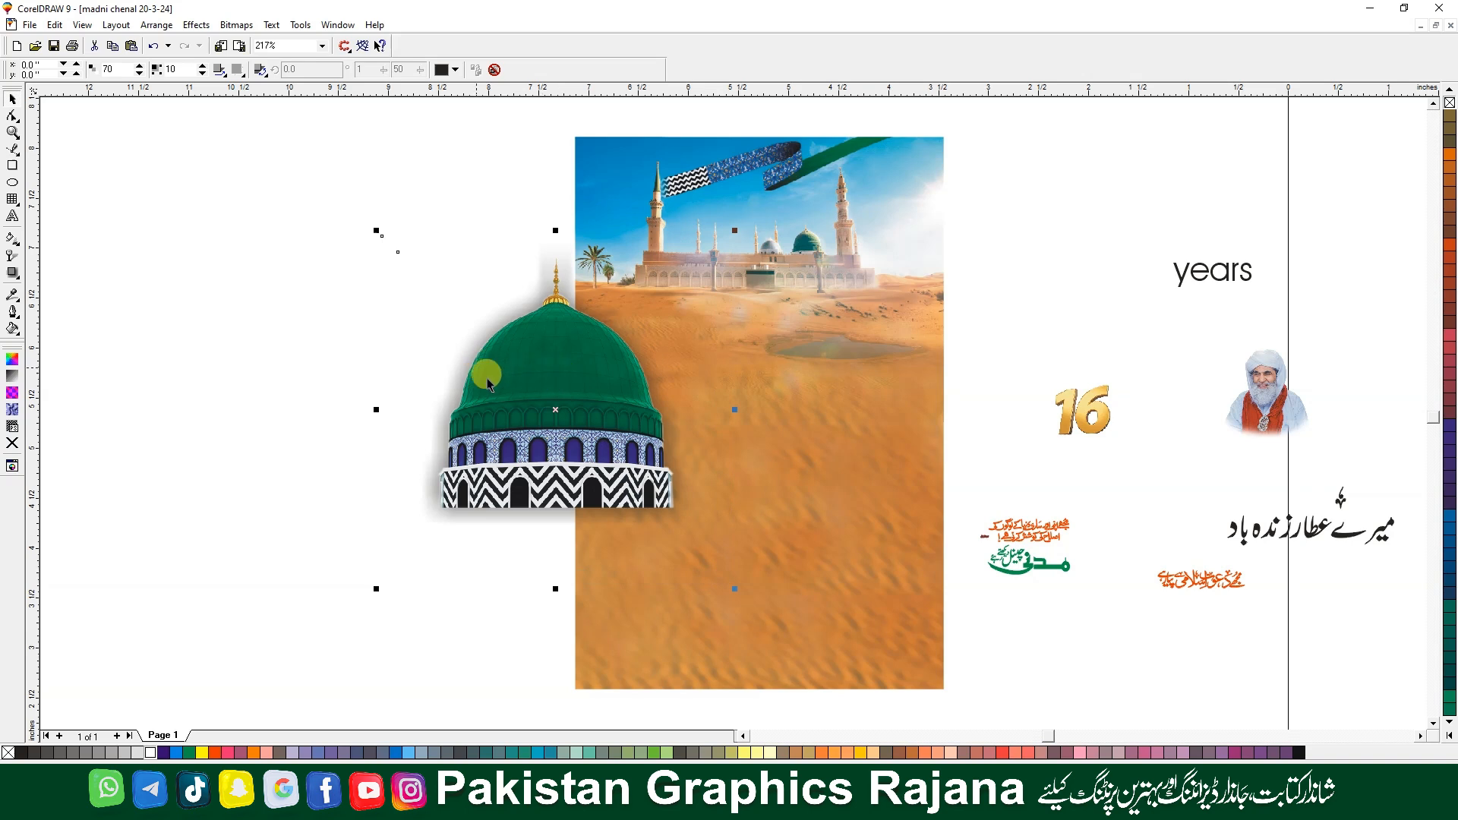
drag(522, 392, 534, 378)
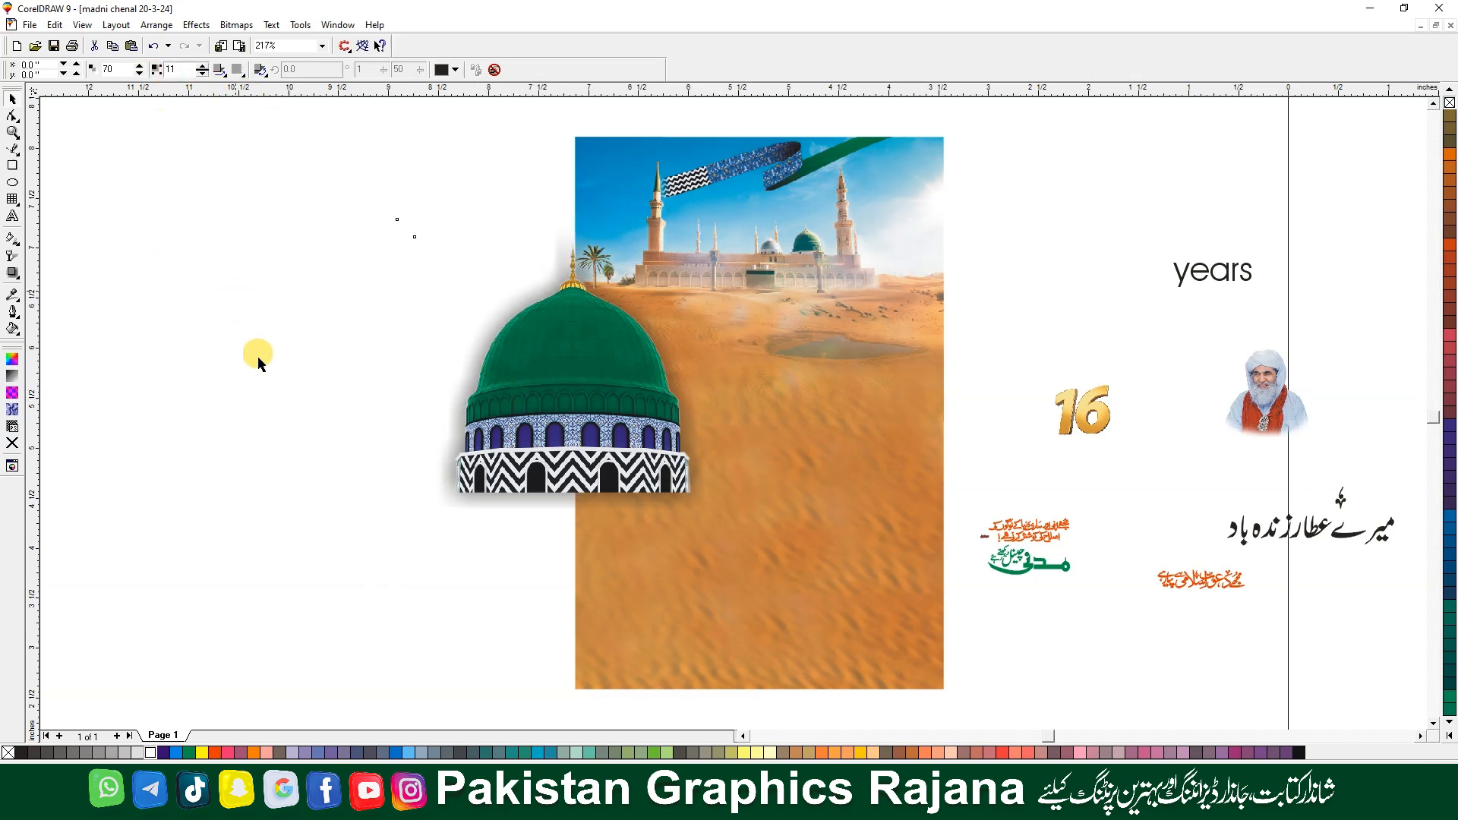
drag(558, 434, 544, 446)
drag(739, 228, 612, 282)
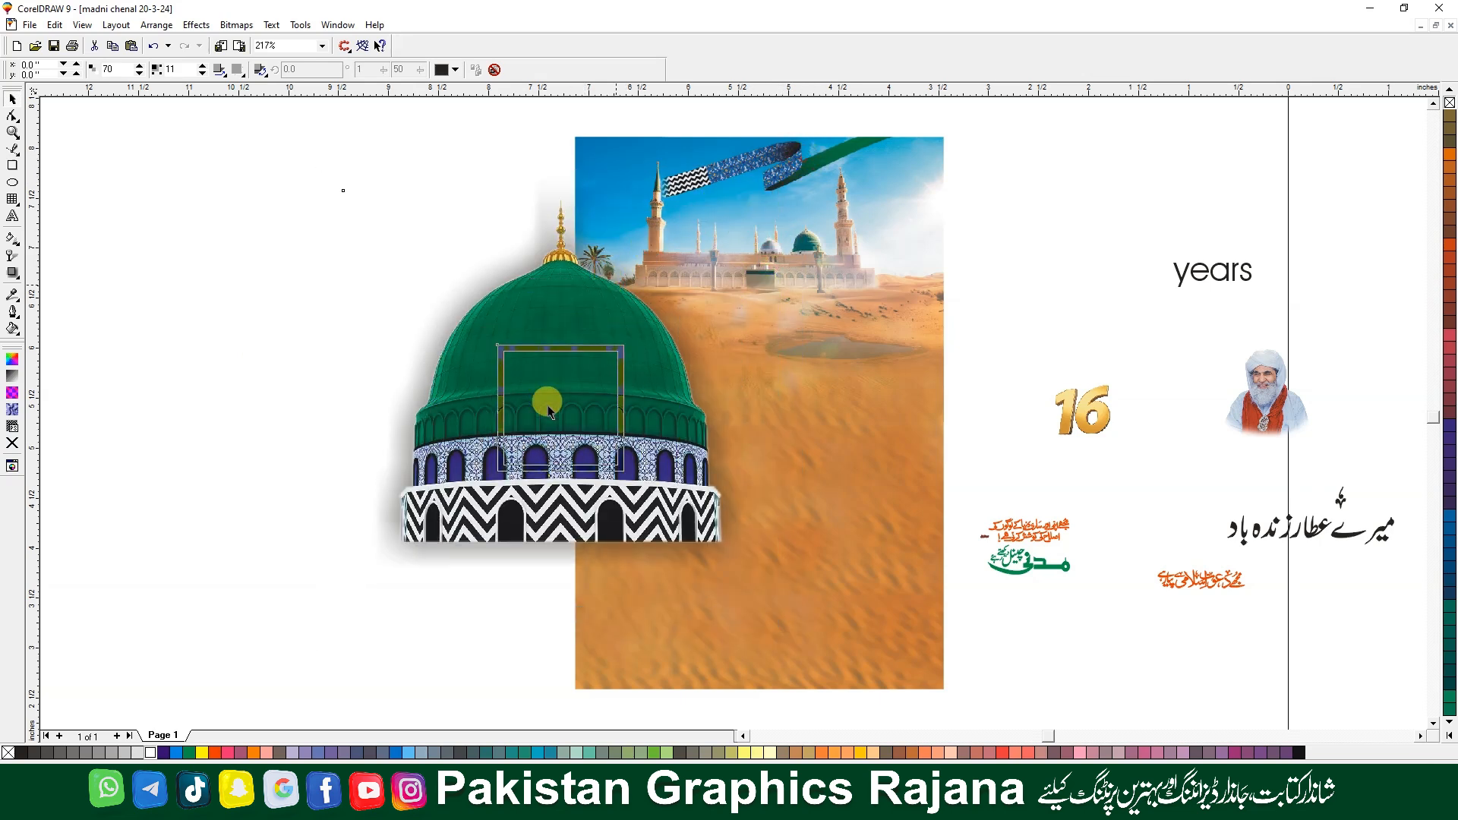
Place the shadowed dome on the sand below the mosque and scale it to about 2.16 inches wide
drag(552, 419, 650, 393)
drag(729, 309, 767, 270)
drag(662, 416, 708, 429)
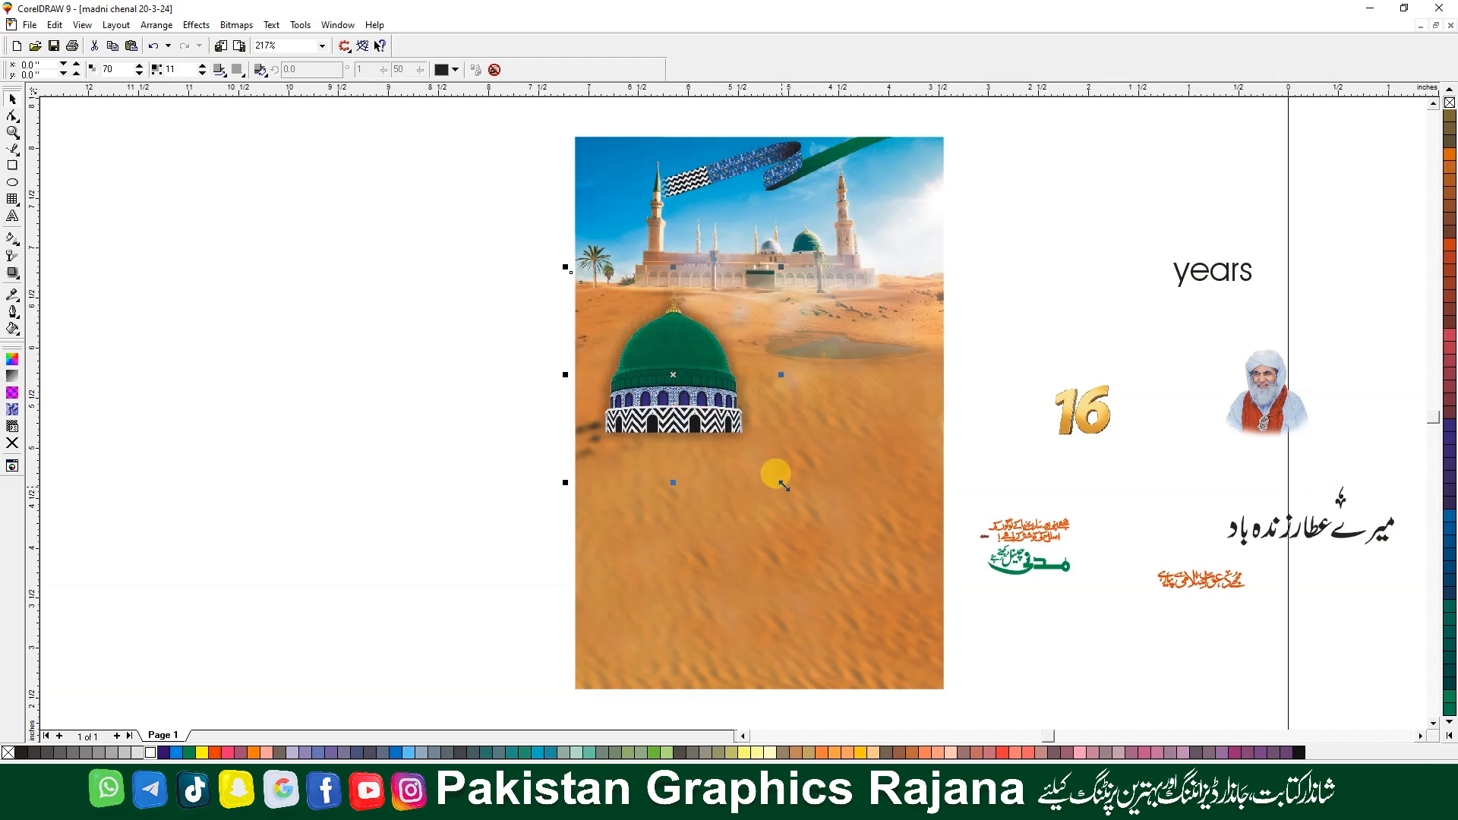
drag(782, 484, 816, 517)
drag(694, 437, 675, 438)
scroll(518, 439, up, 1)
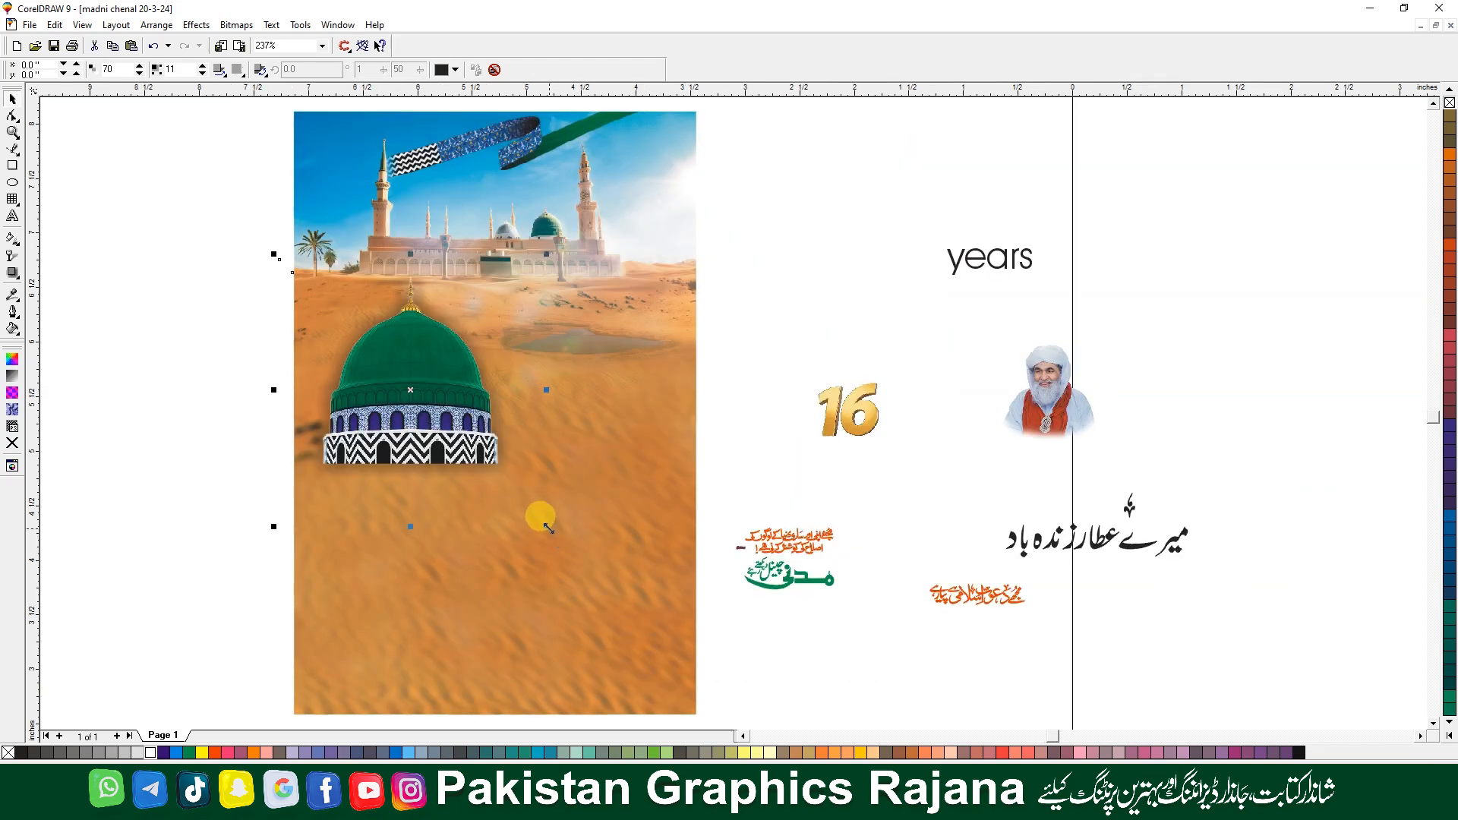
Move the shadowed dome off the poster into the empty area beyond its left edge and view it enlarged
key(F3)
drag(576, 404, 385, 421)
drag(391, 421, 345, 430)
key(F2)
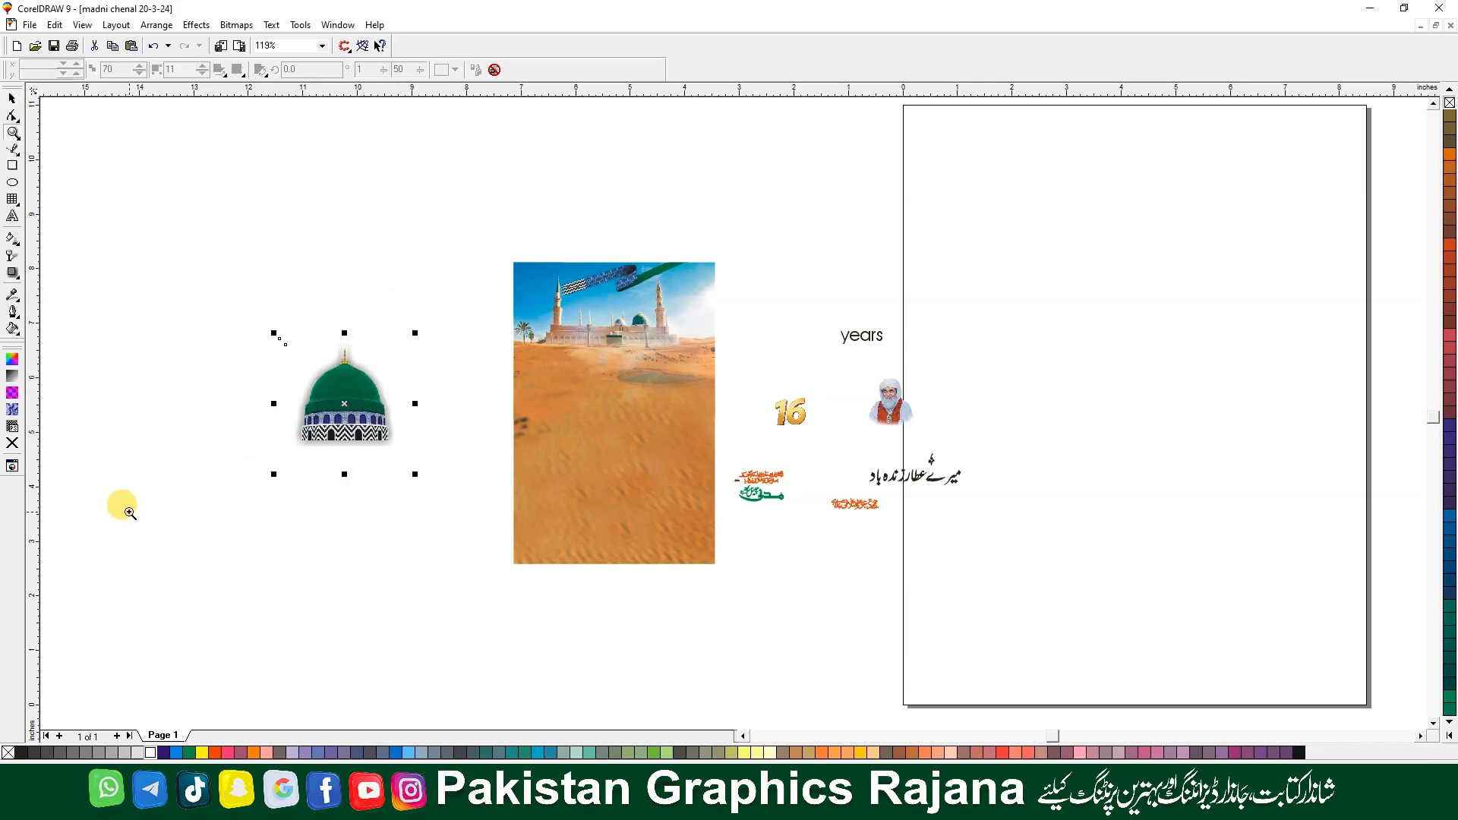
drag(120, 504, 470, 274)
drag(571, 442, 668, 396)
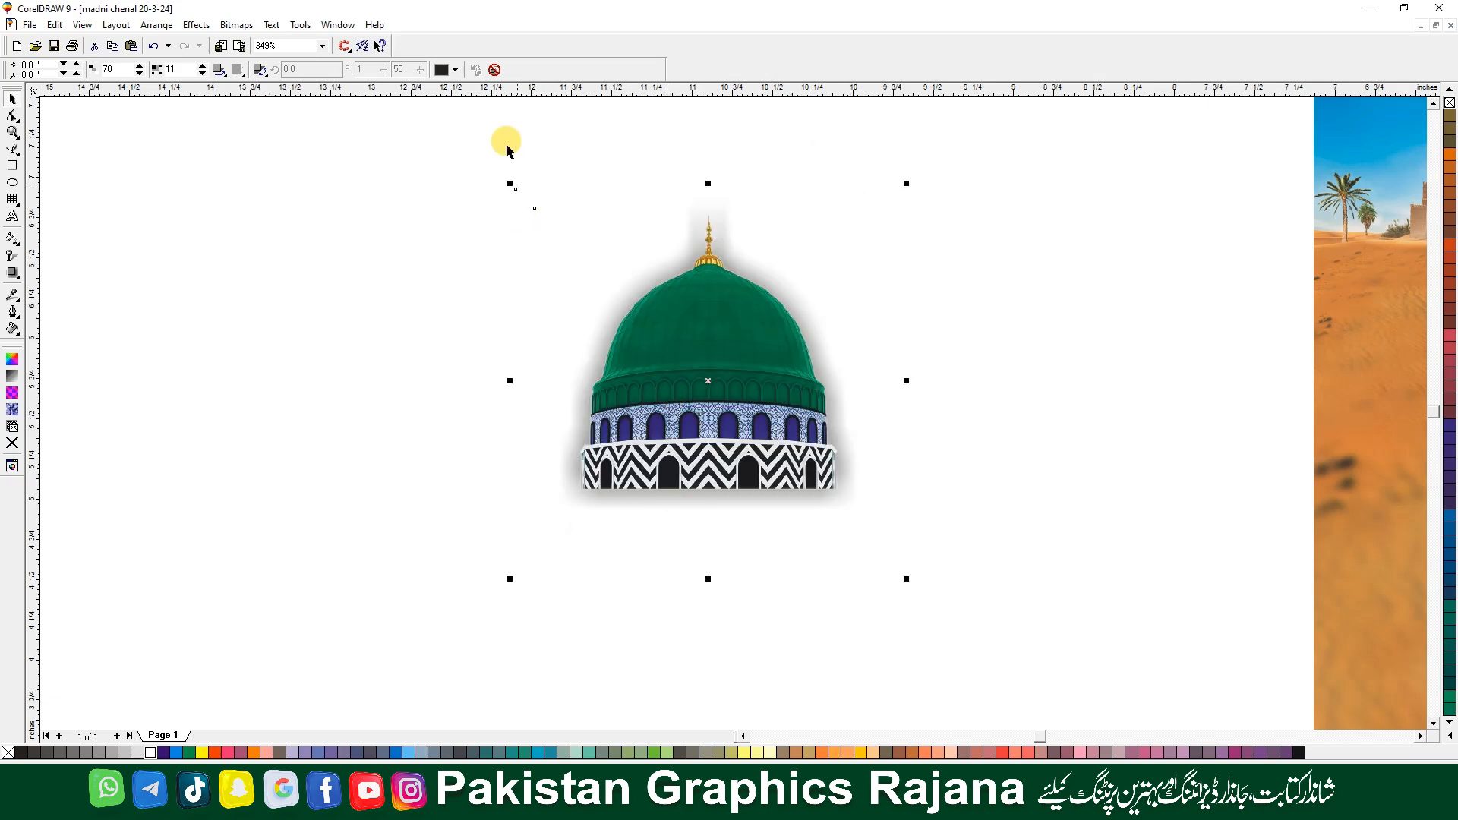
Try yellow and another palette colour for the dome's drop shadow, and set it back to black
click(455, 70)
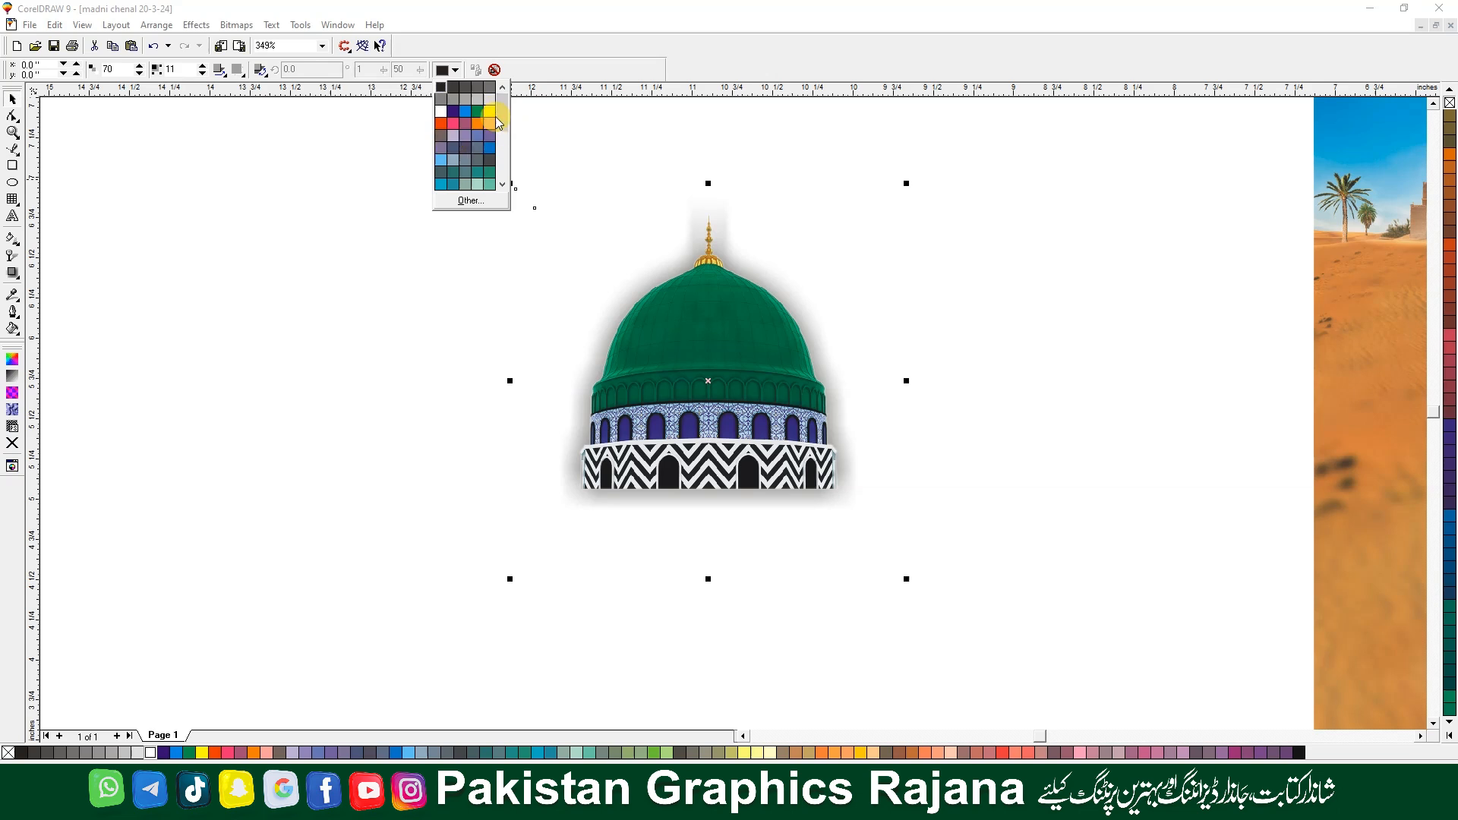
click(490, 112)
click(453, 70)
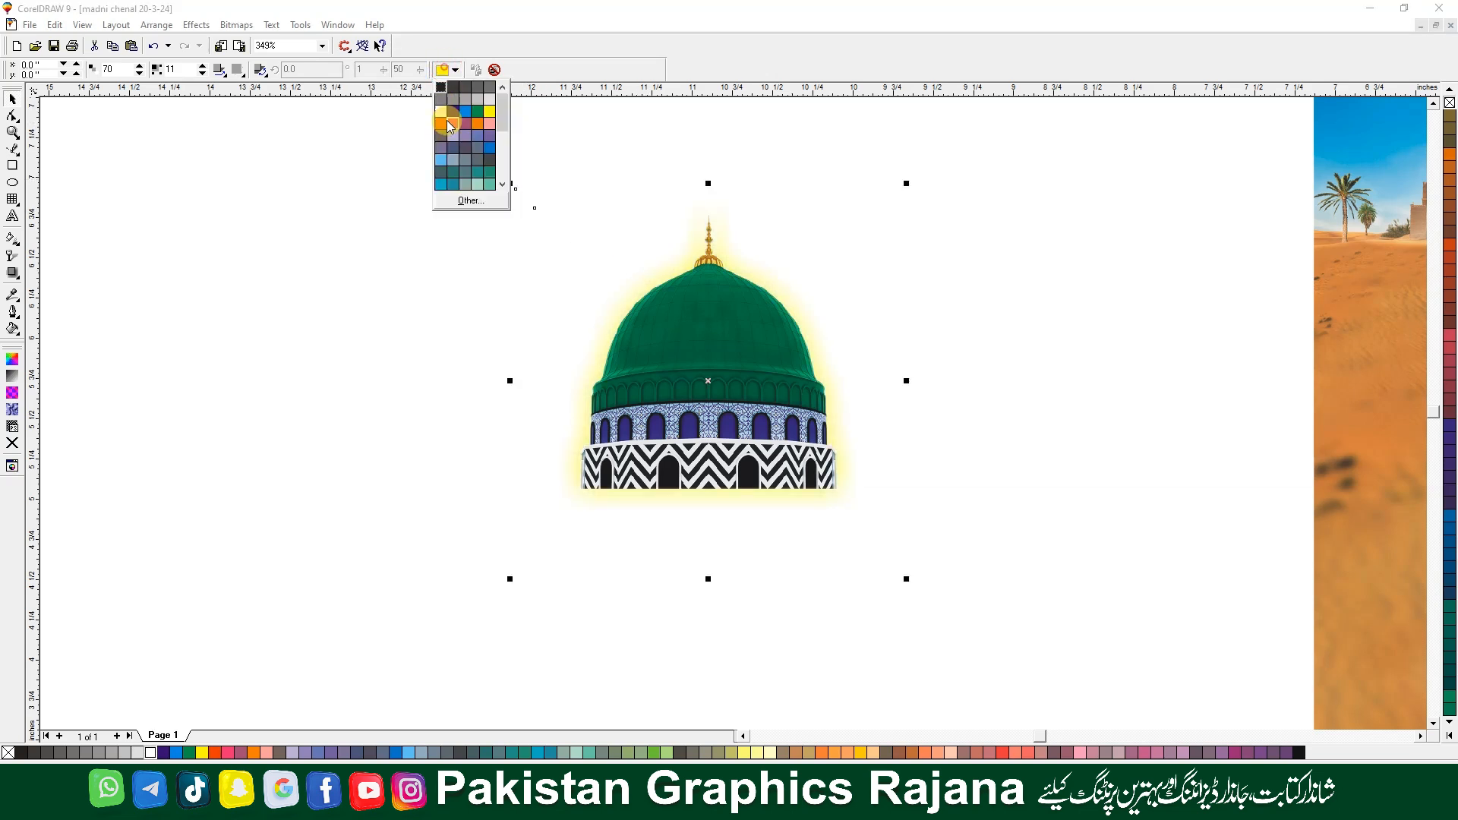
click(451, 122)
click(453, 70)
click(442, 87)
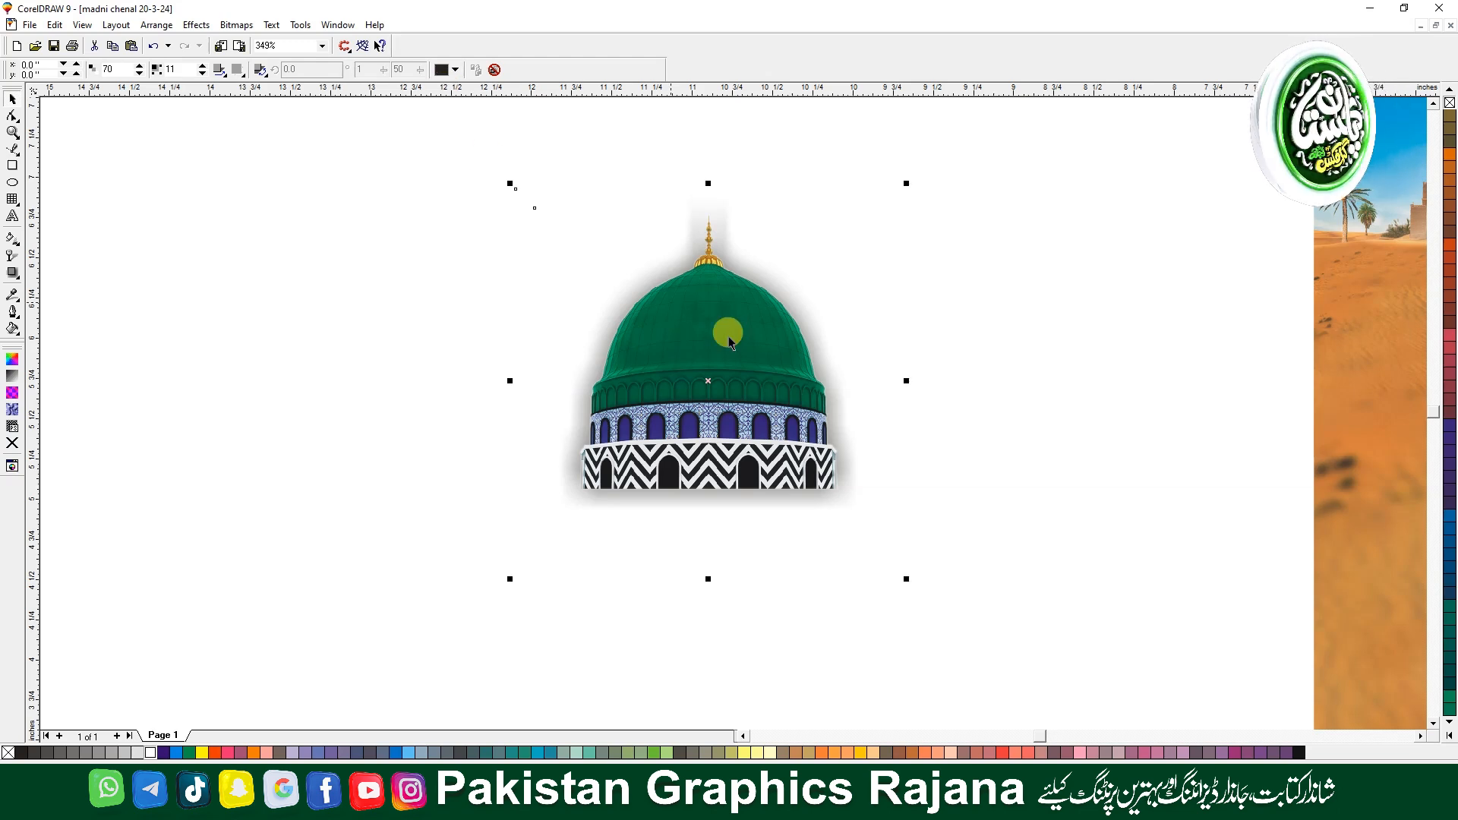
Reposition the dome slightly and separate its drop shadow into an independent object
drag(722, 375, 743, 427)
drag(647, 408, 722, 400)
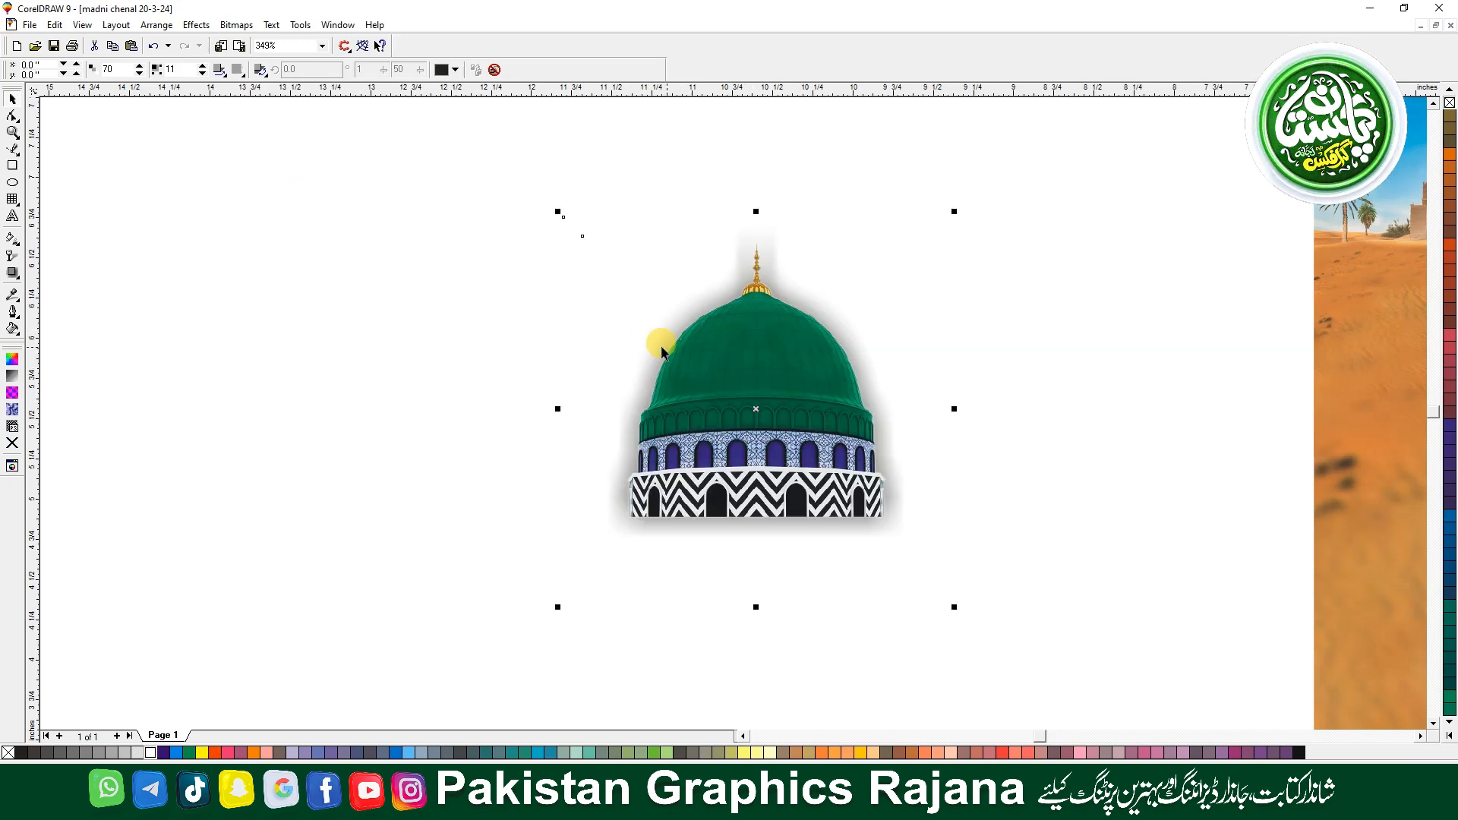
click(156, 24)
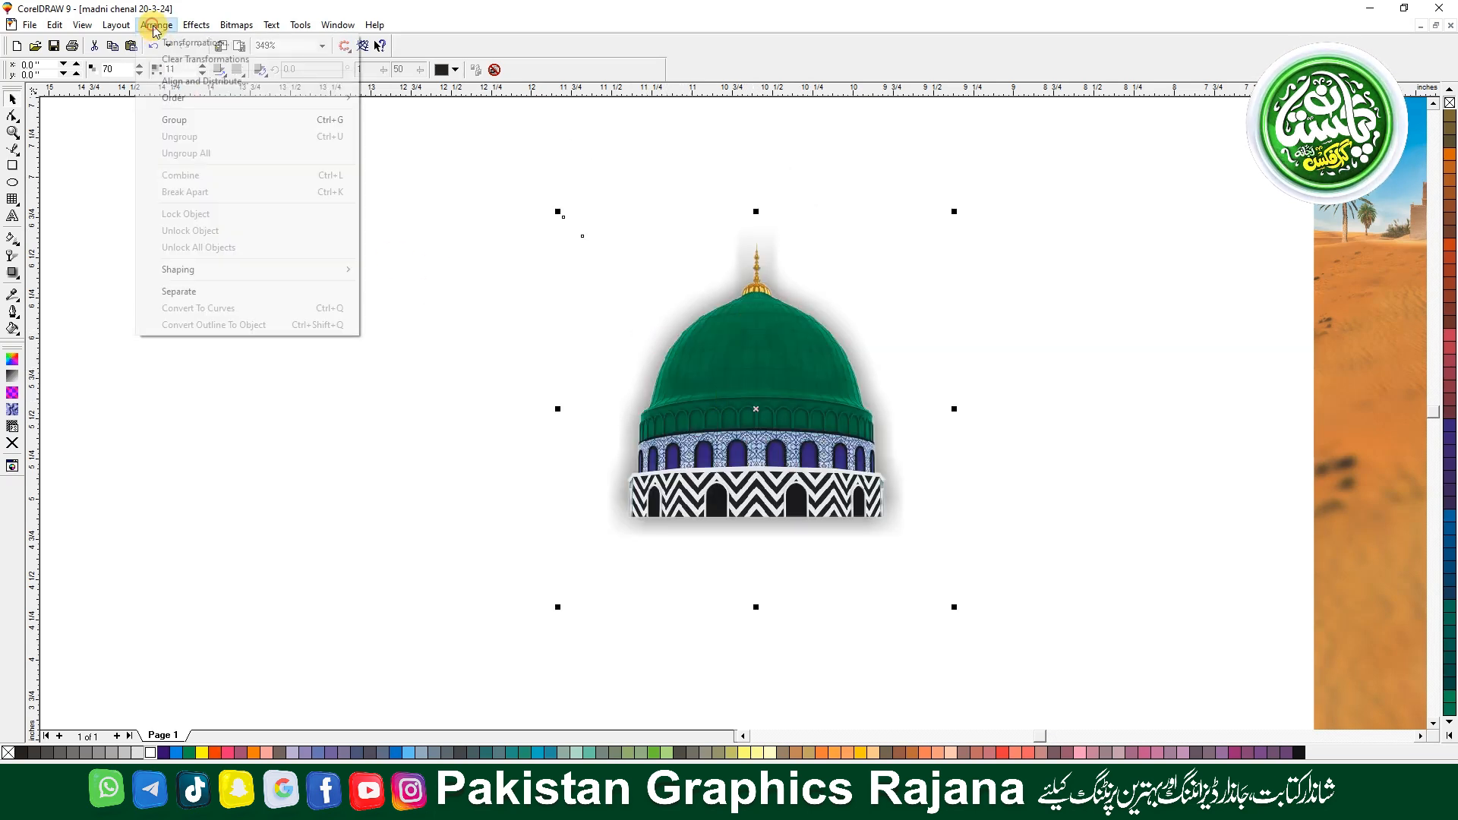
click(182, 292)
Move the dome and its separated shadow apart, and undo both moves
drag(695, 425, 1010, 426)
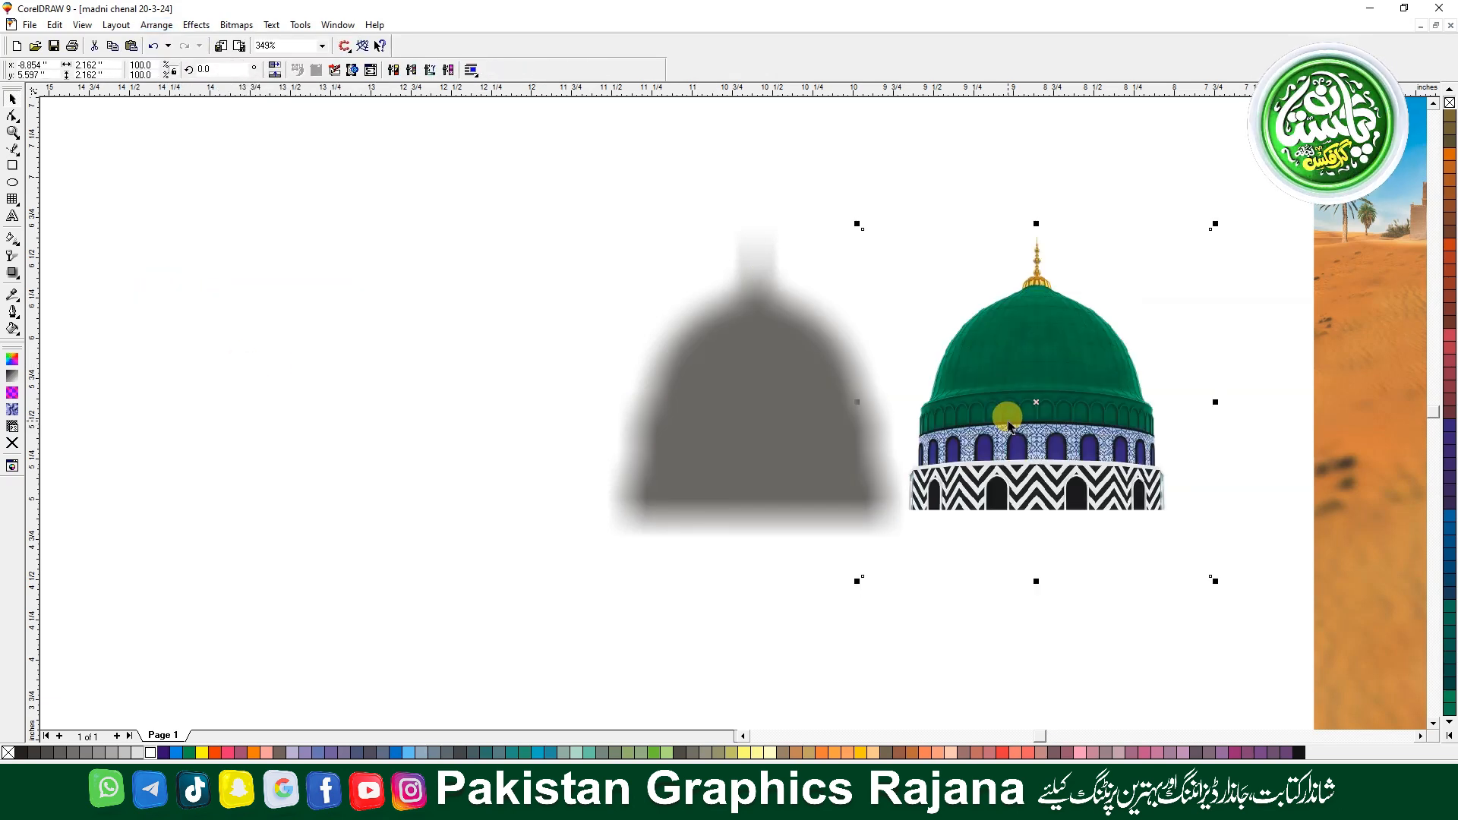
drag(779, 442, 370, 456)
key(ctrl+z)
key(ctrl+z)
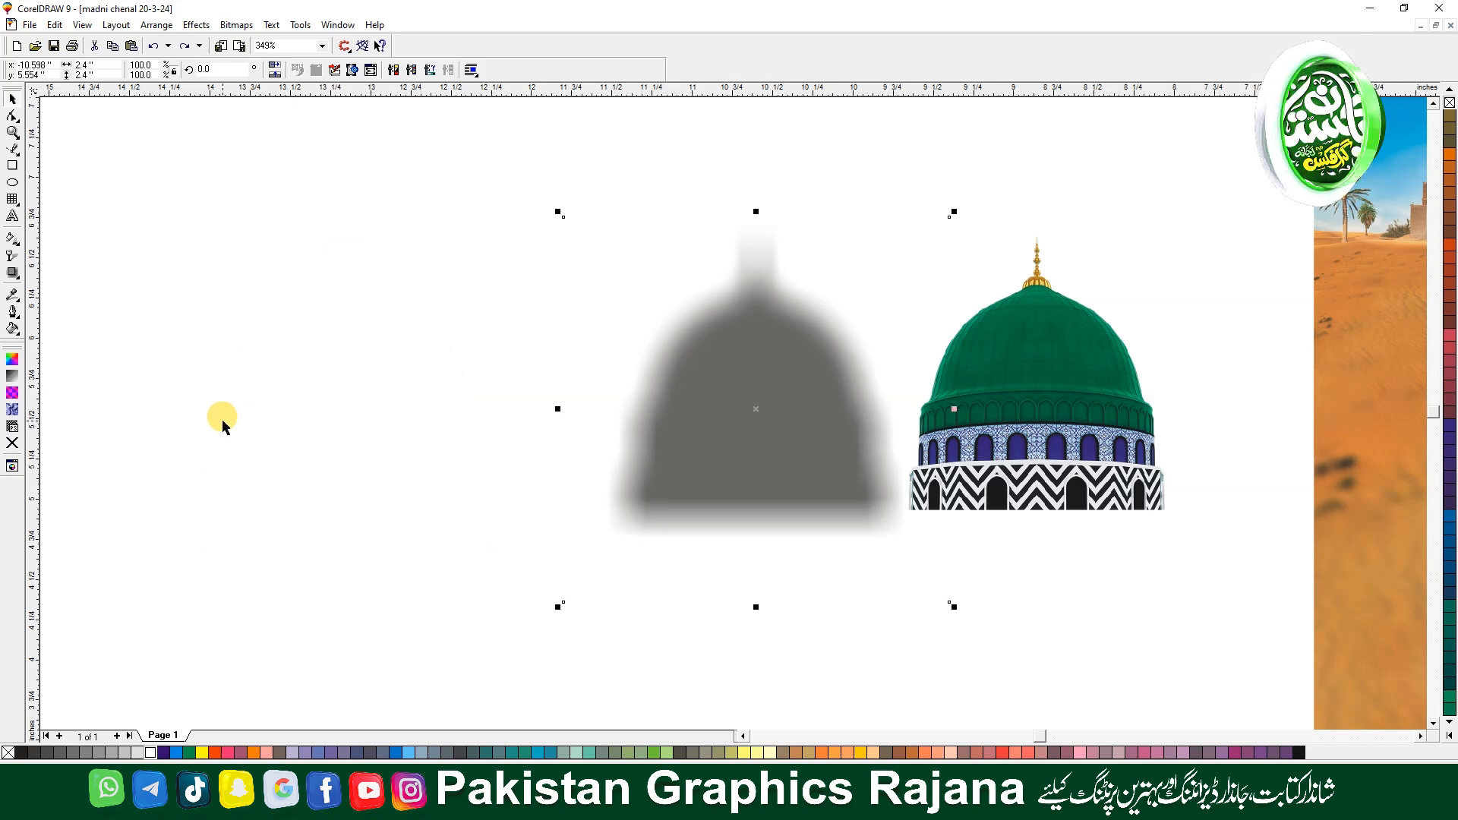
drag(414, 638, 839, 464)
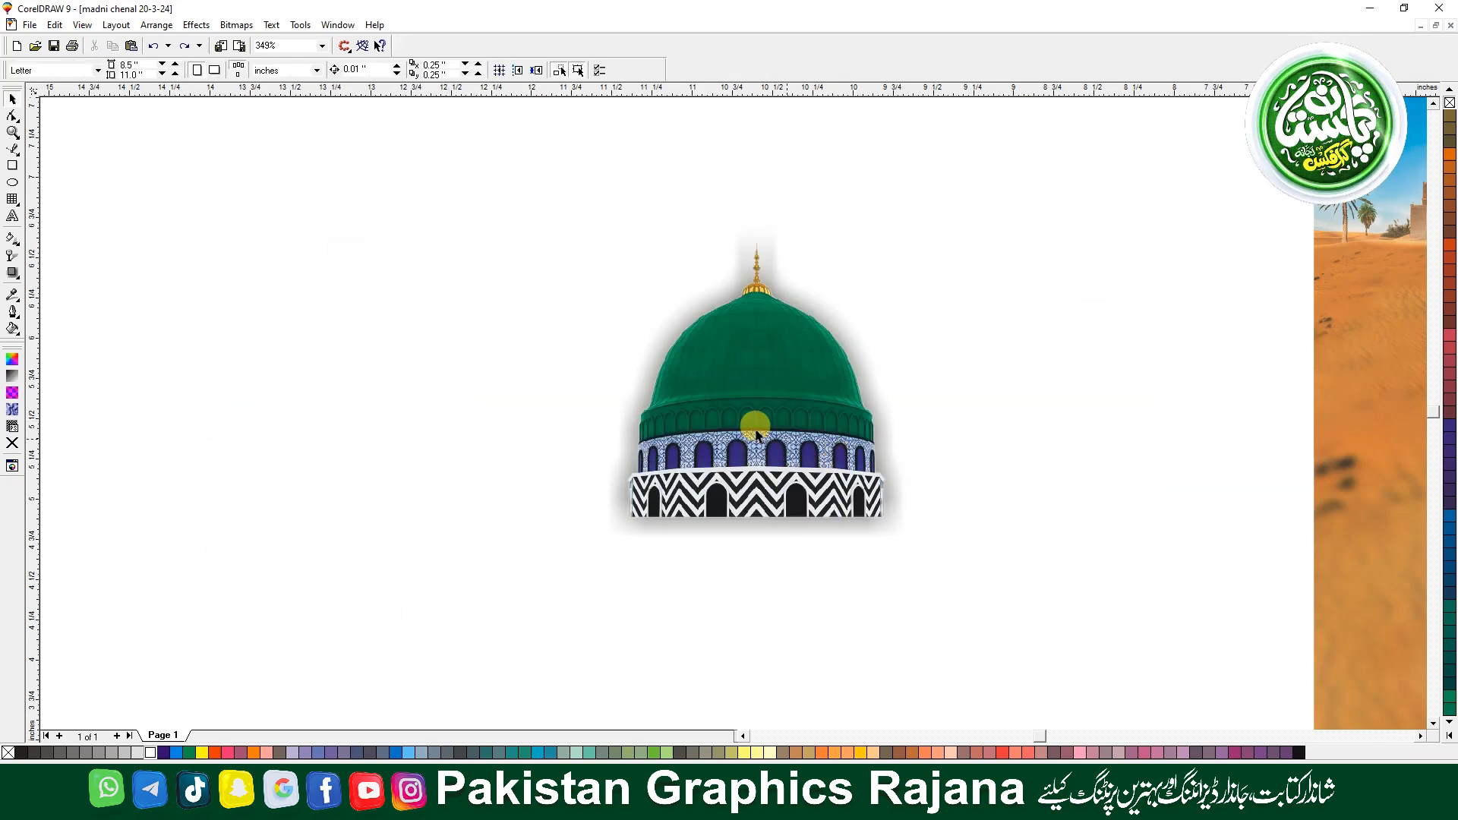
Move the dome to the right of its separated shadow and check that each can be selected on its own
drag(718, 425, 1001, 423)
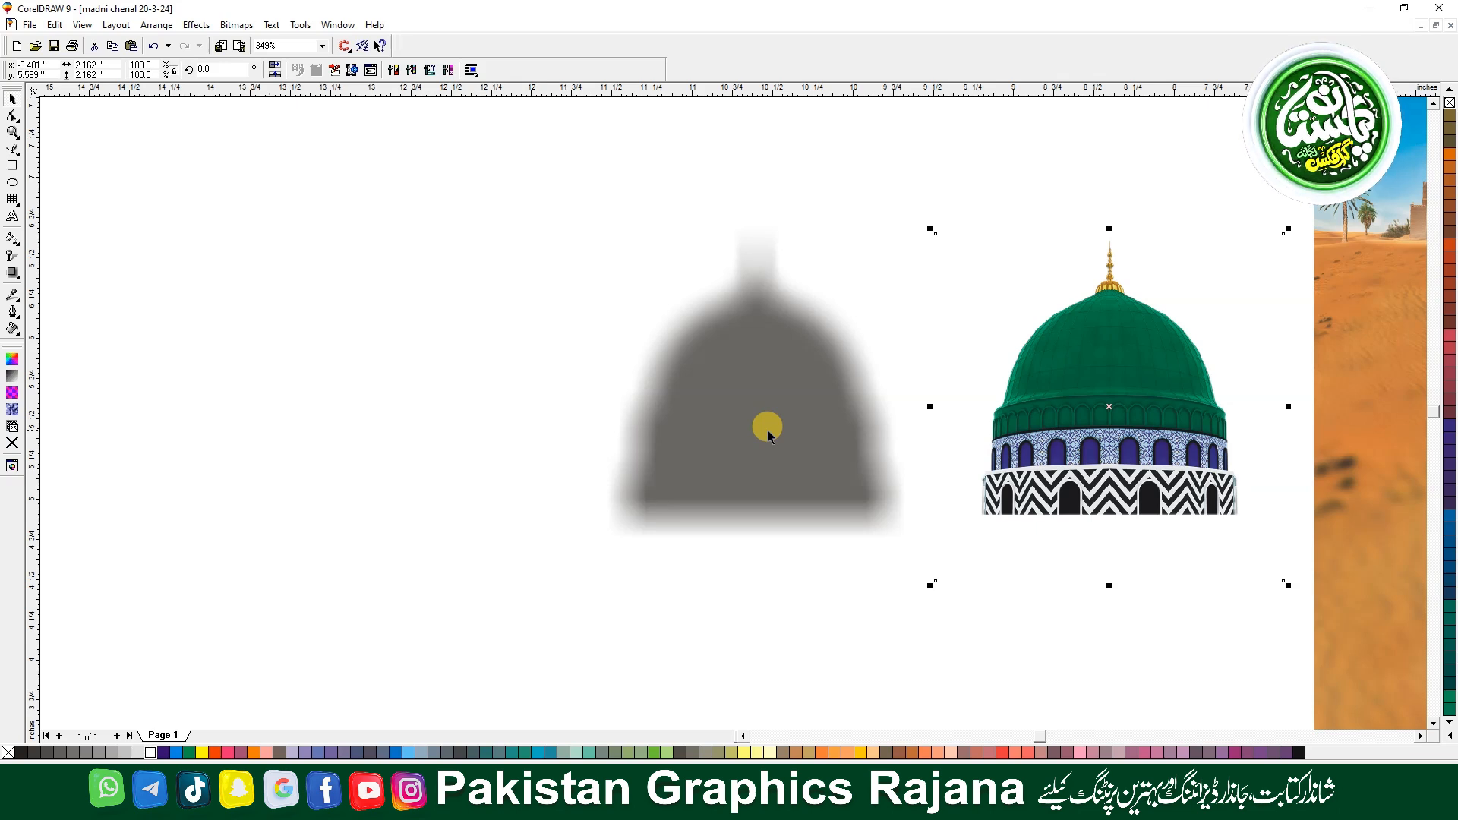
click(720, 433)
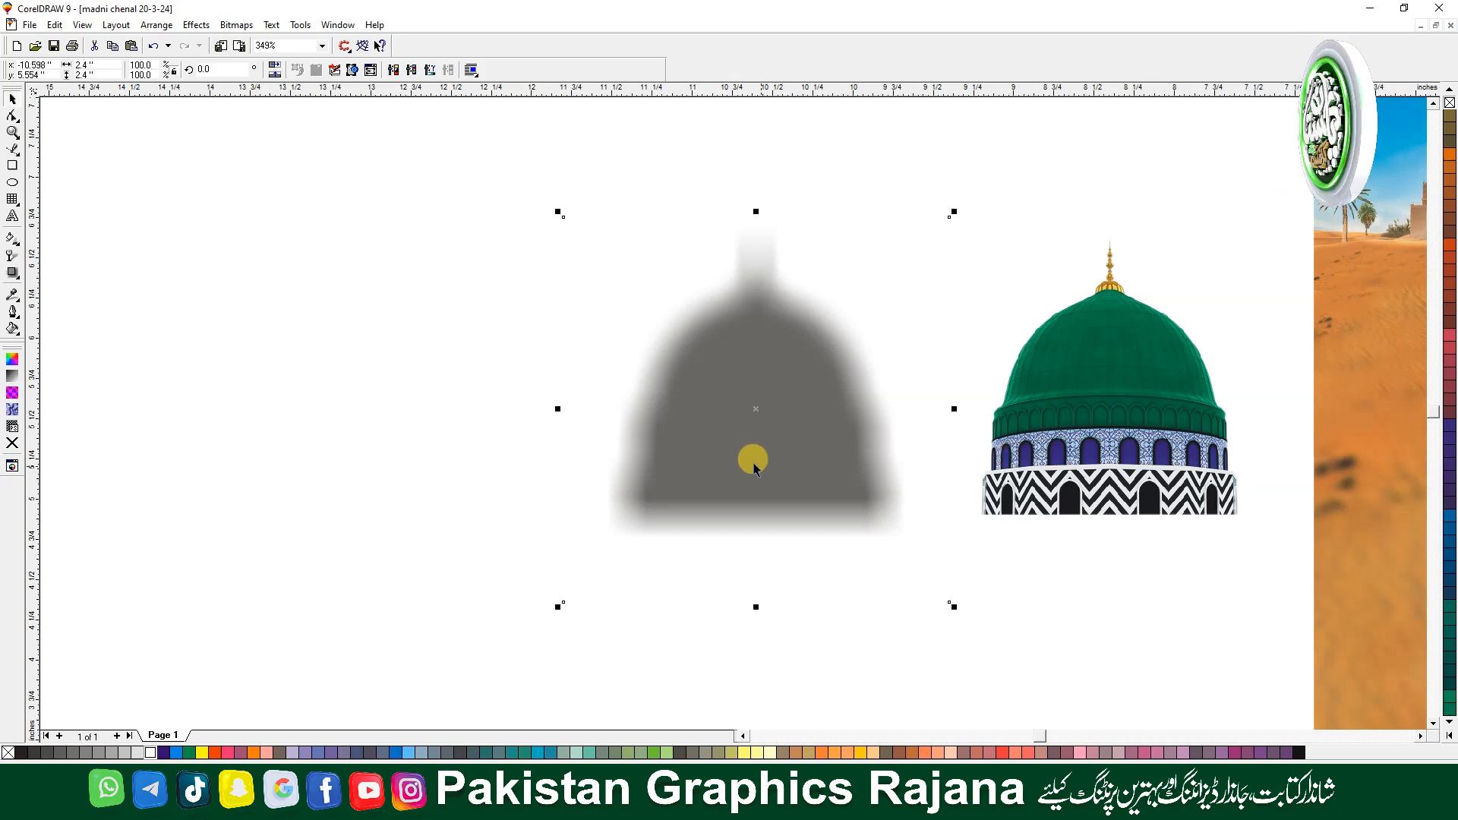
click(1105, 456)
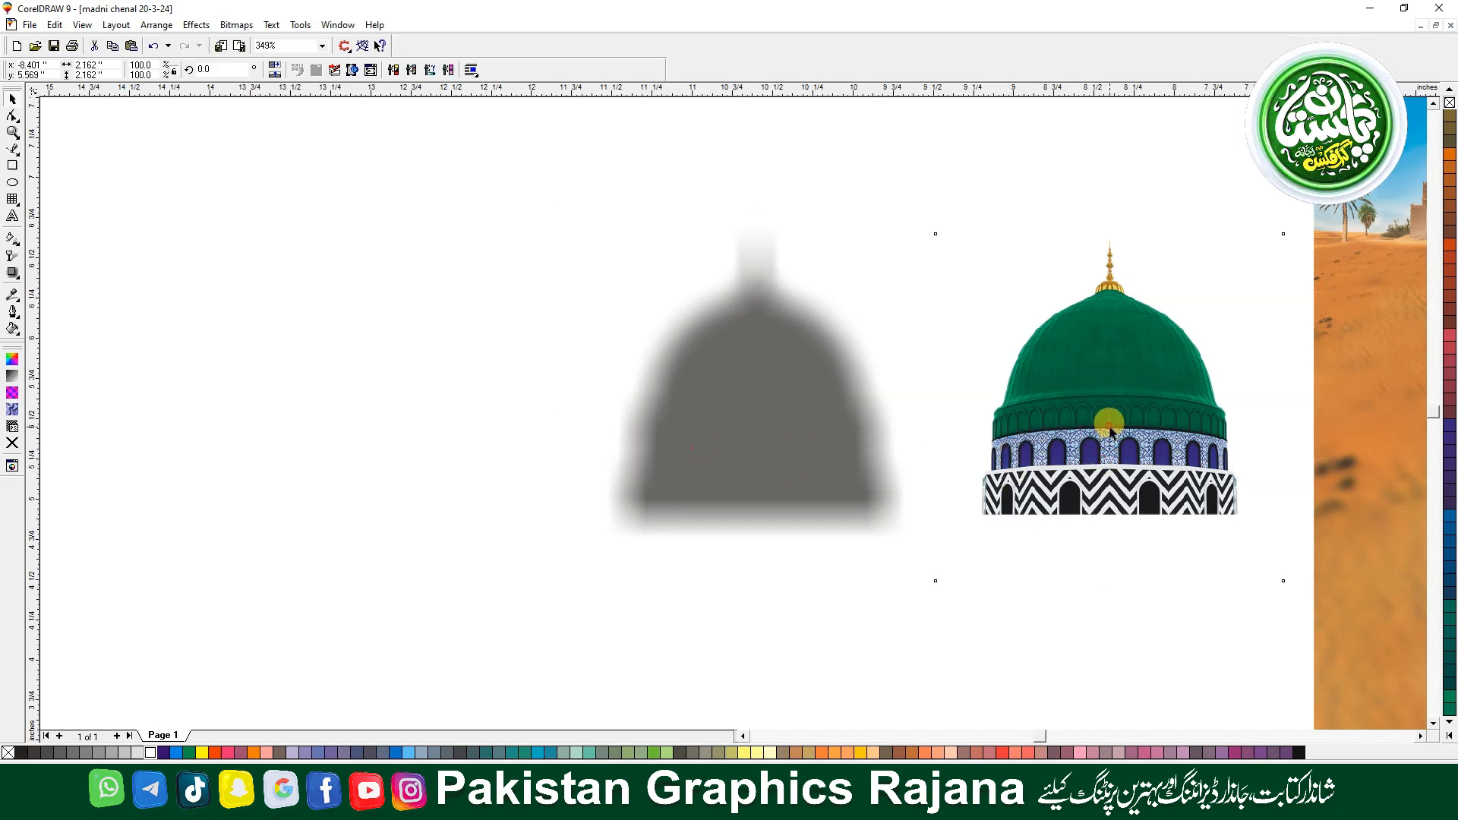
Apply a uniform transparency of 35 to the separated dome shadow
click(733, 437)
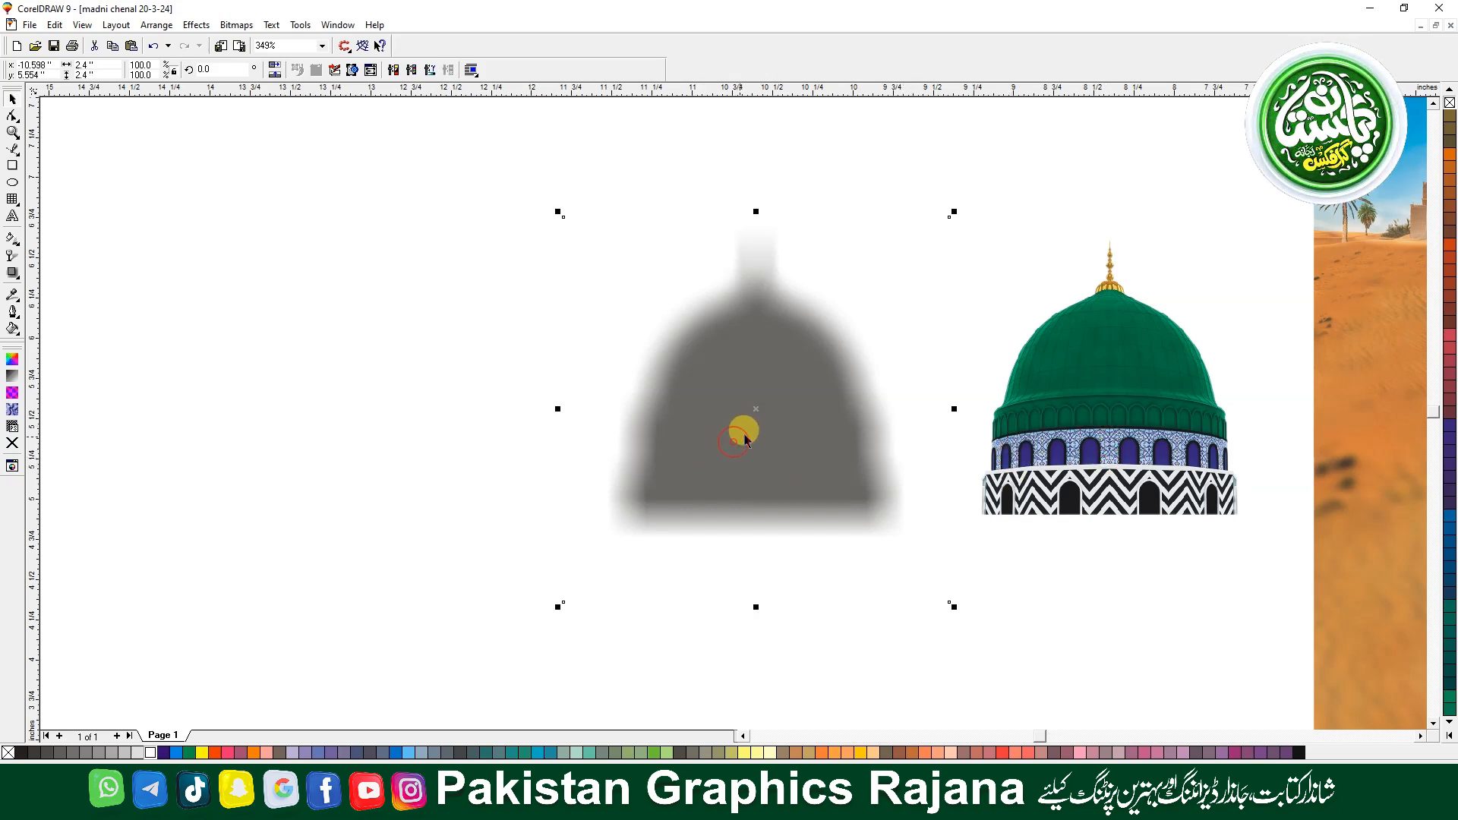
click(14, 255)
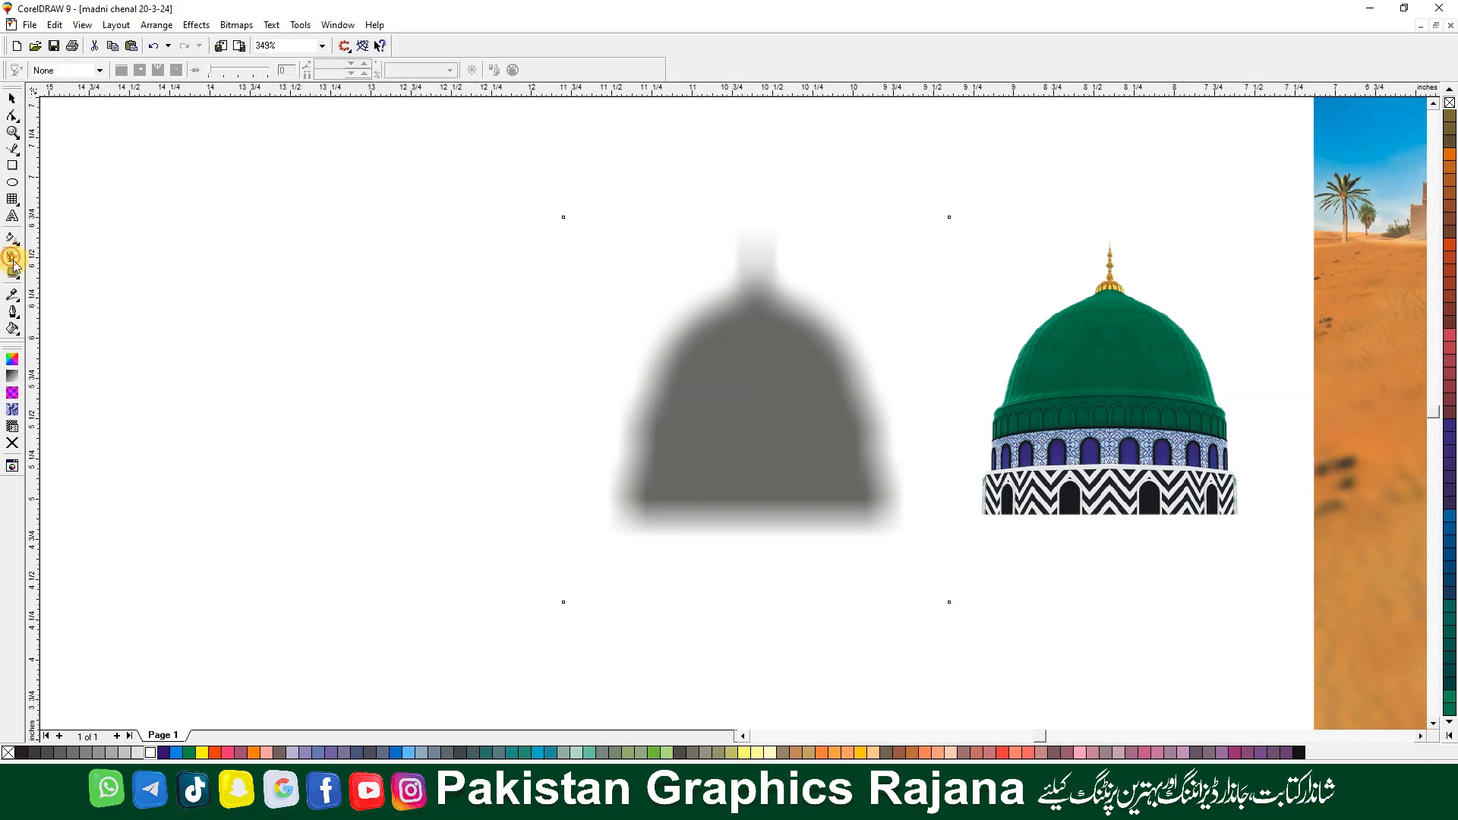
click(74, 72)
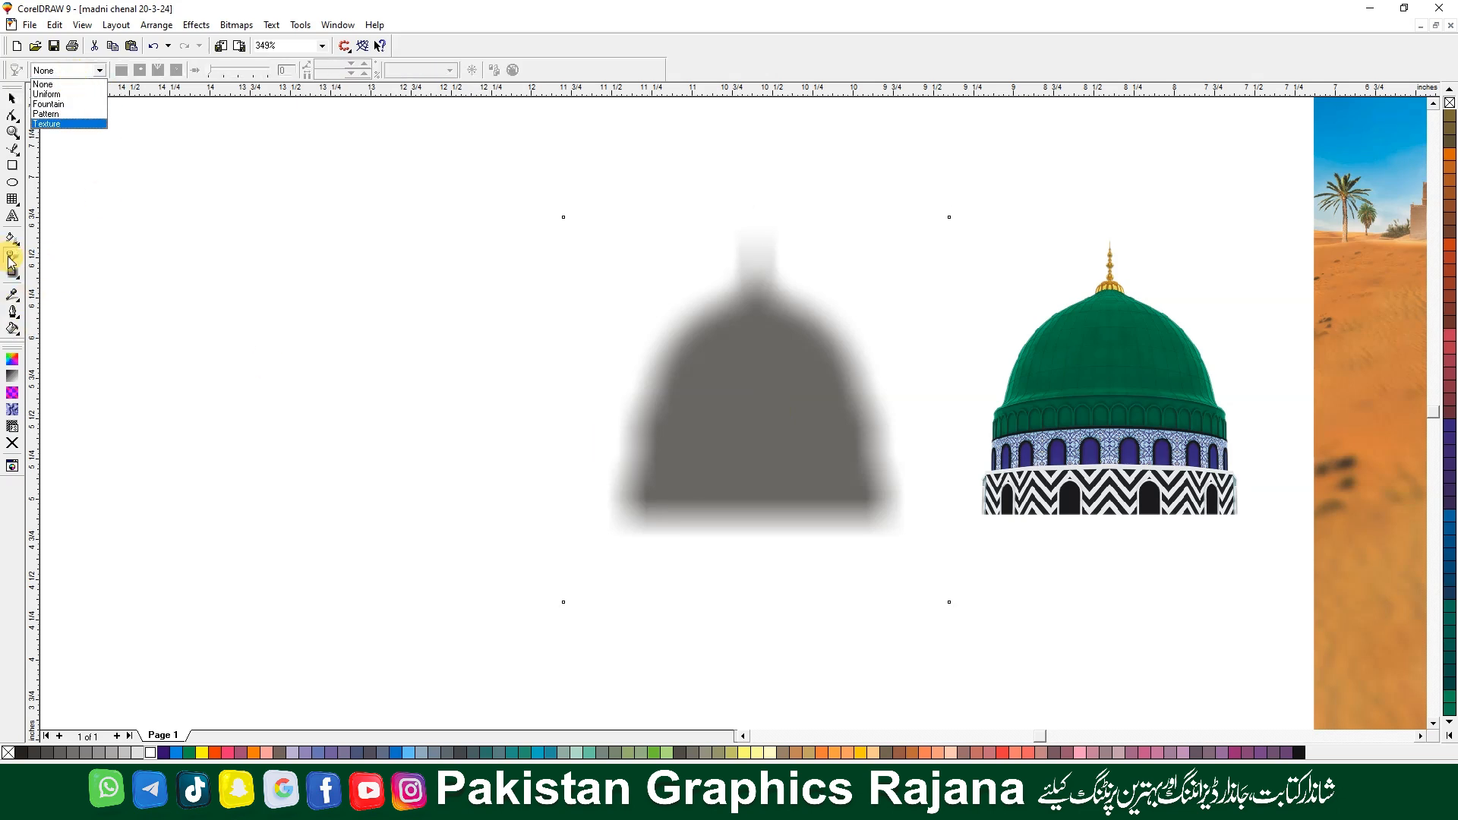
click(11, 262)
click(74, 70)
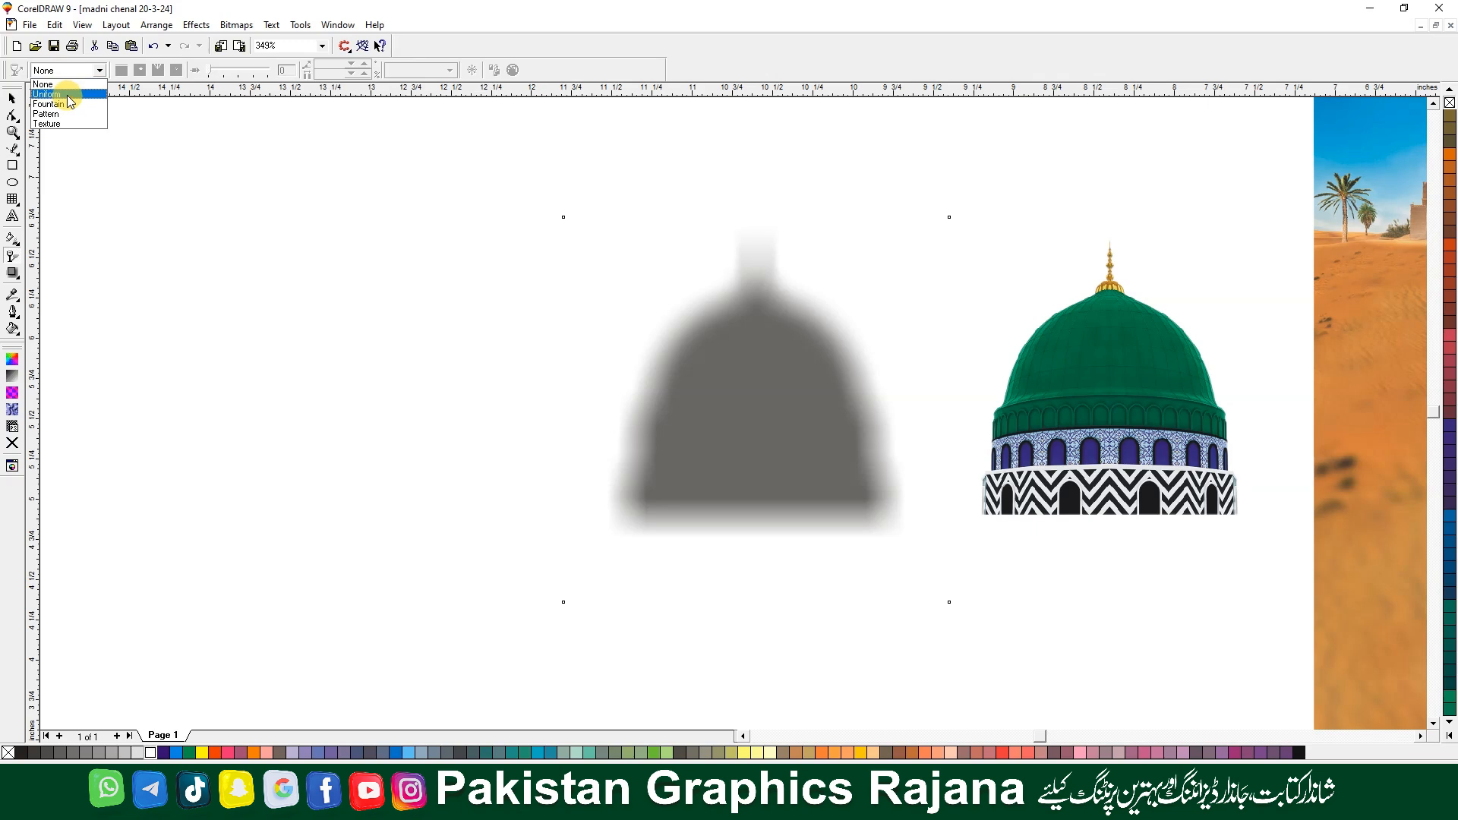
click(68, 95)
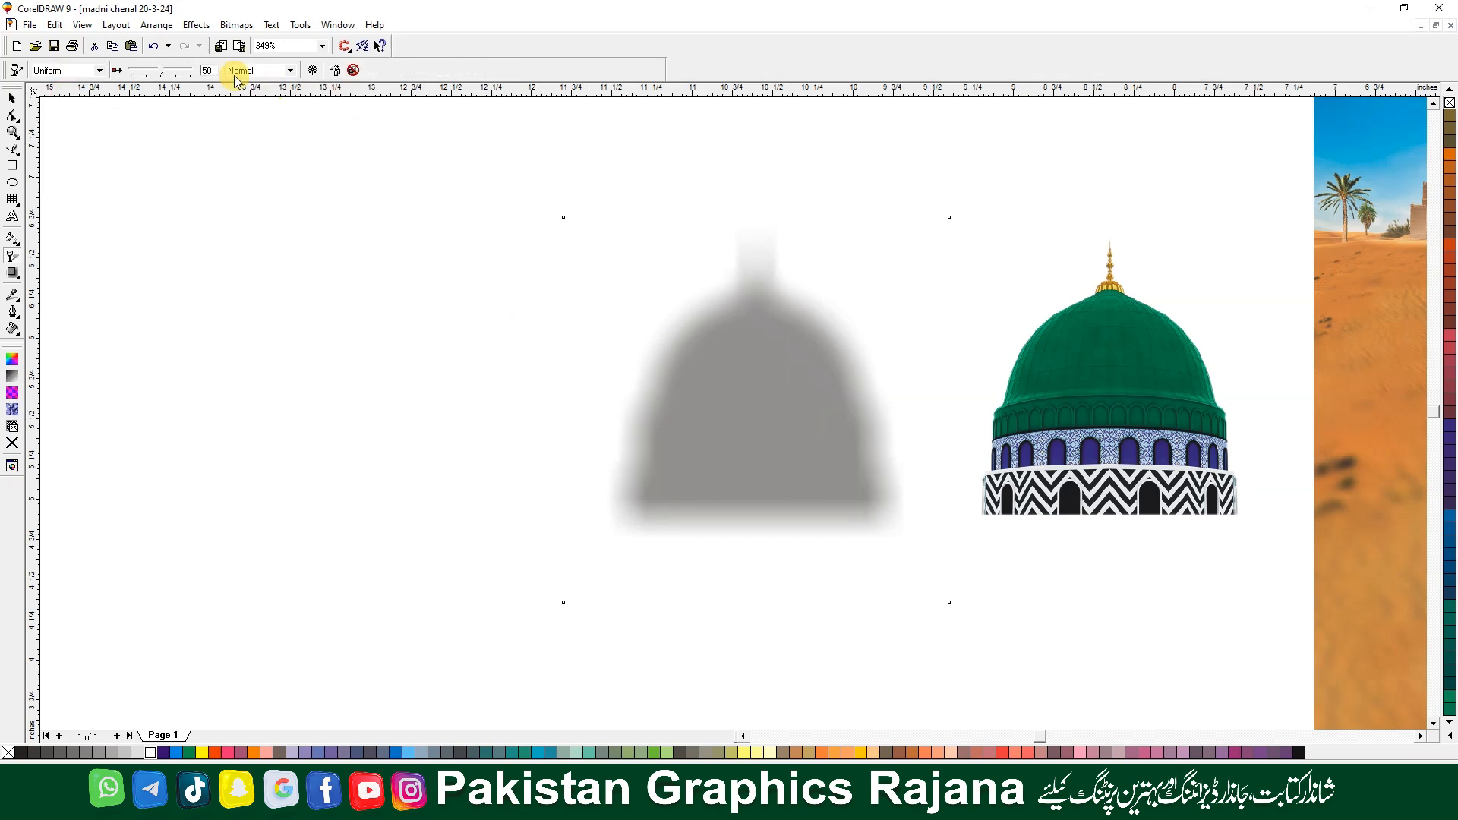
drag(230, 77, 122, 76)
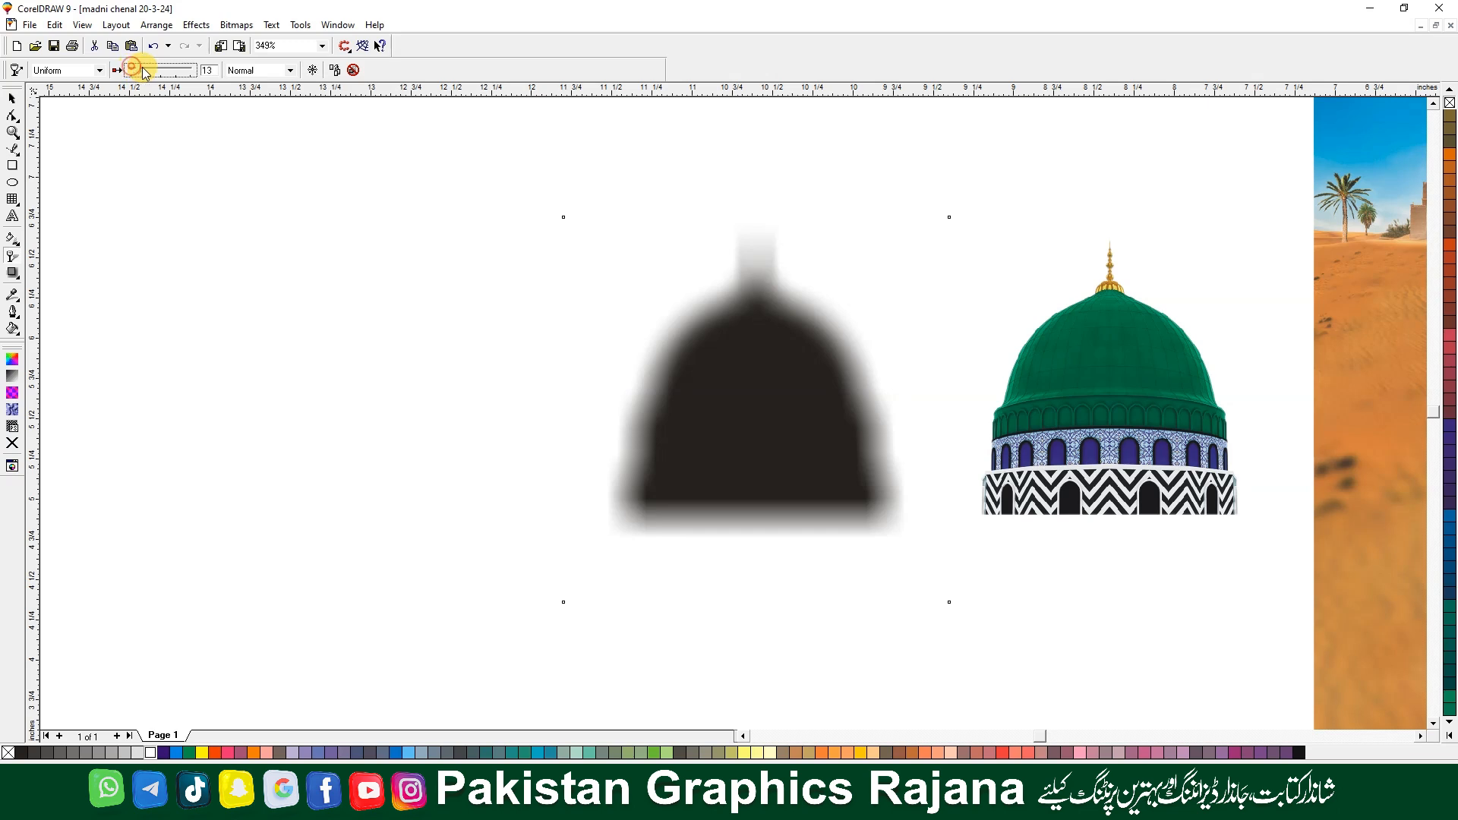
drag(154, 72, 159, 74)
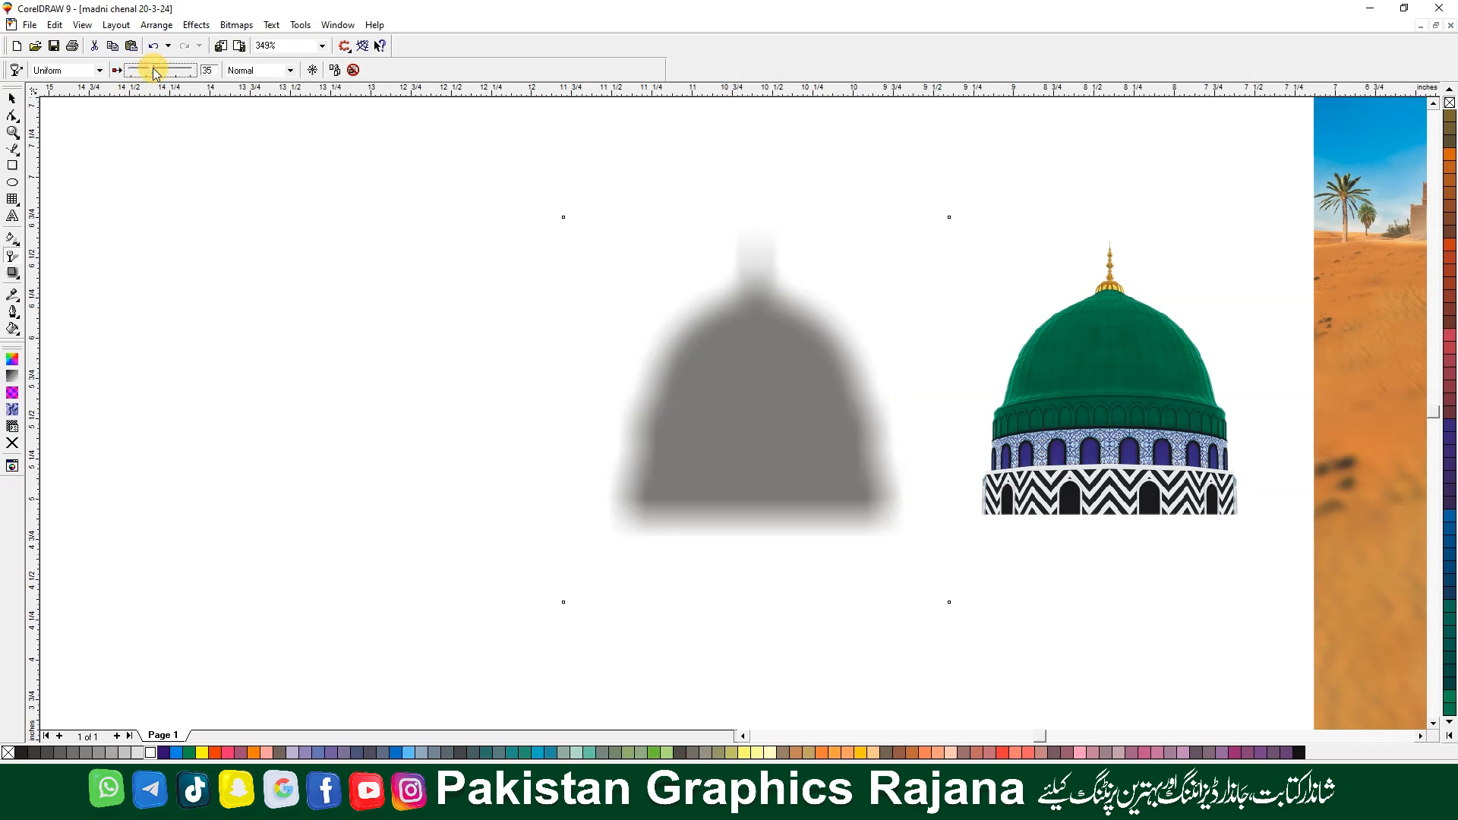
Centre the separated shadow behind the green dome and group the two
key(space)
shift+click(1052, 478)
key(c)
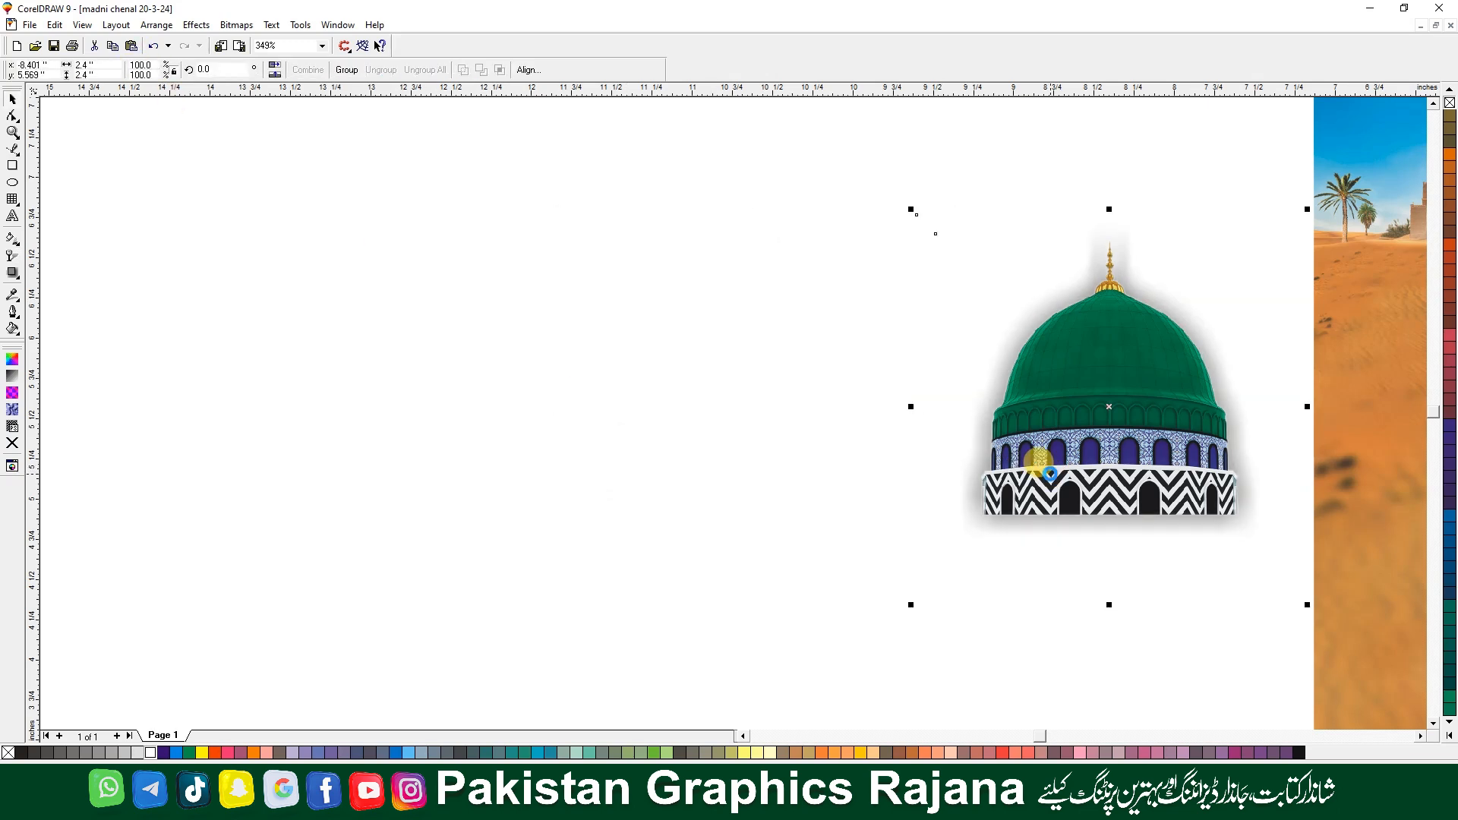
Place the grouped dome on the desert near the poster's left edge, below the mosque, and enlarge it slightly
key(F4)
drag(446, 417, 565, 418)
scroll(565, 418, up, 1)
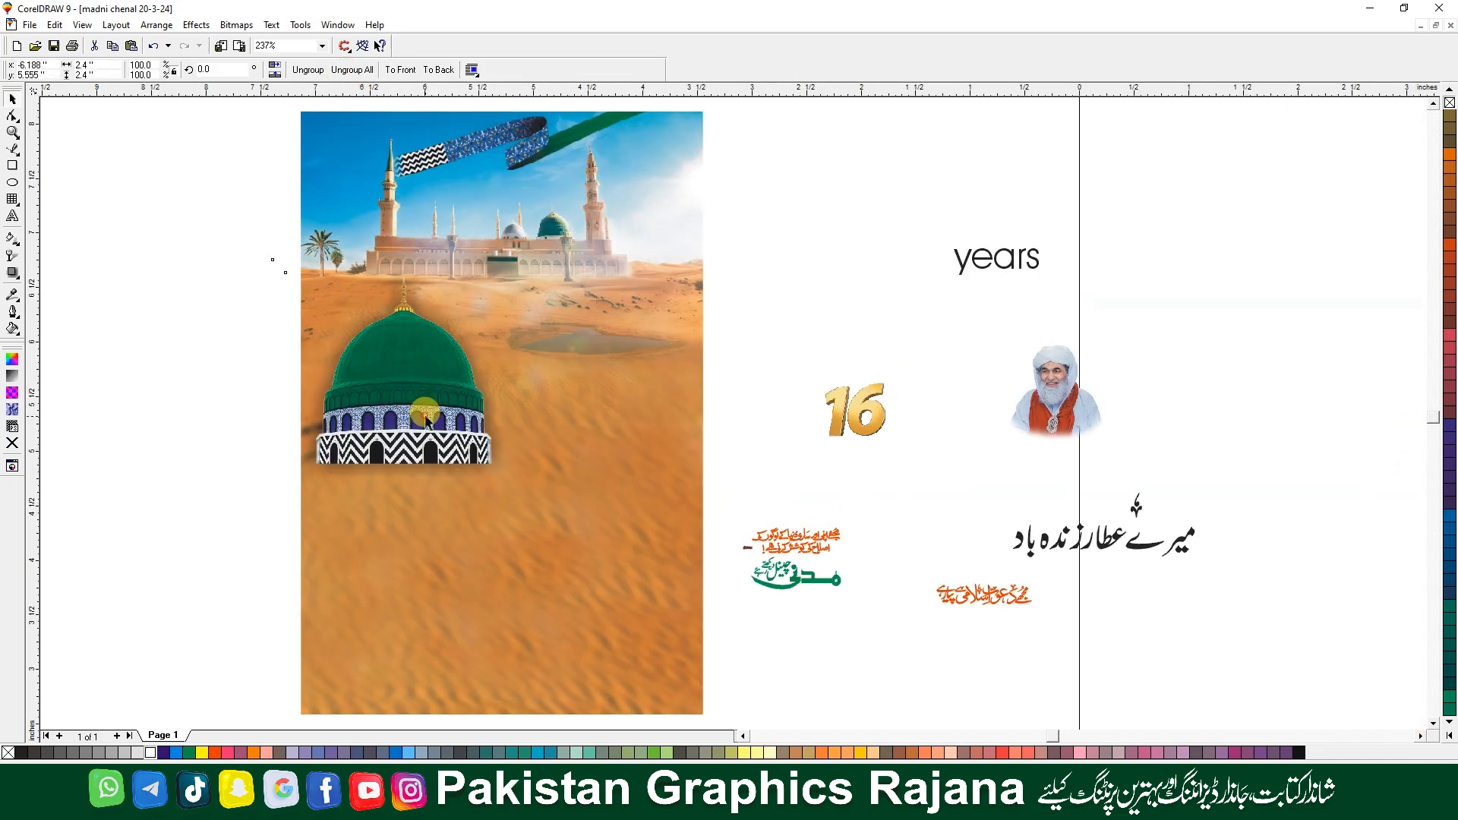
drag(434, 423, 435, 438)
drag(545, 253, 557, 240)
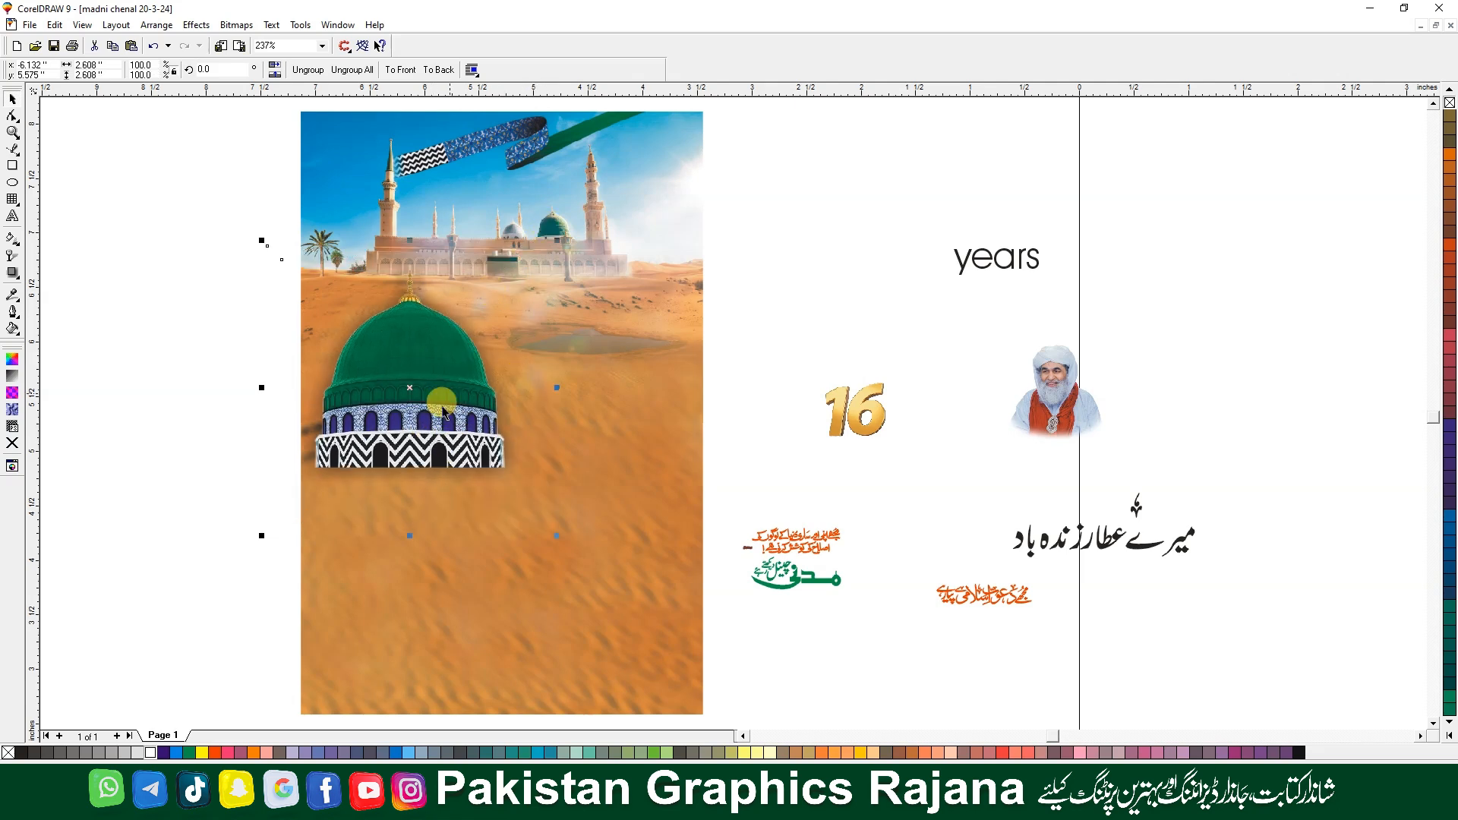
drag(433, 440, 433, 434)
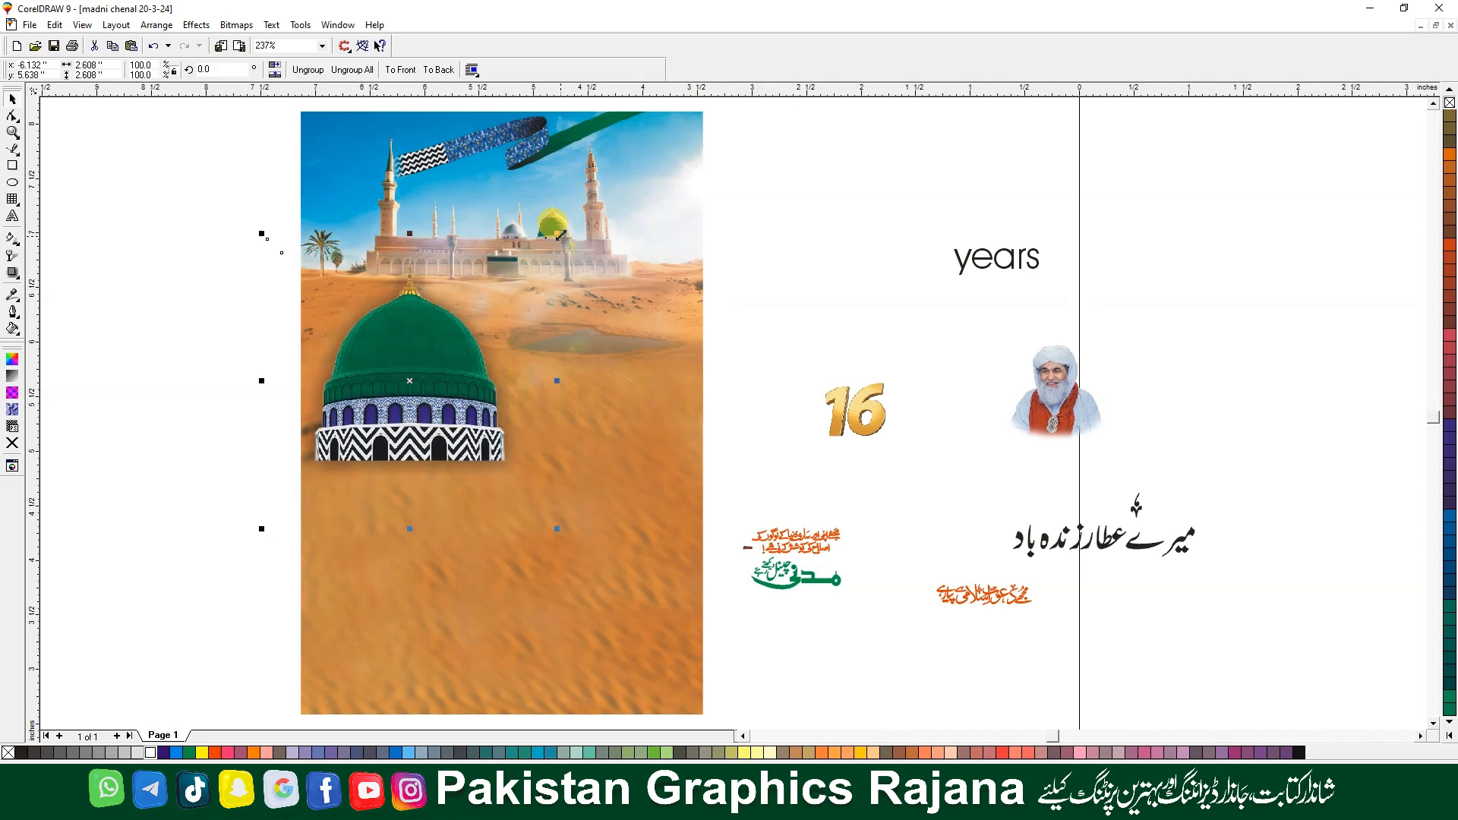
mouse_move(560, 236)
mouse_down()
mouse_move(607, 228)
mouse_move(566, 232)
mouse_up()
click(836, 309)
Enlarge the golden 16 to about 2.86 by 2.35 inches and move it to the empty area left of the poster
click(894, 400)
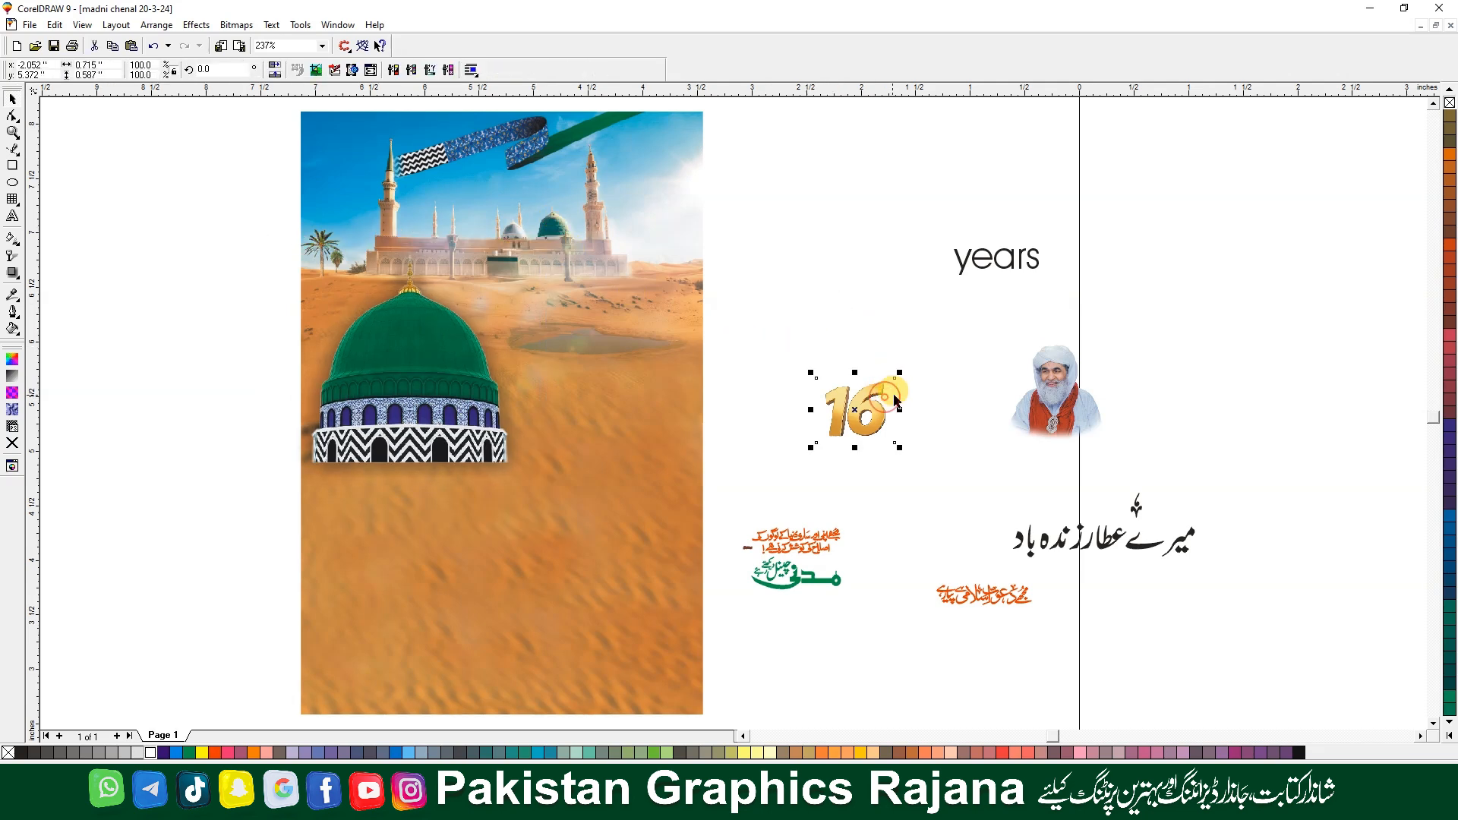
drag(897, 373, 949, 322)
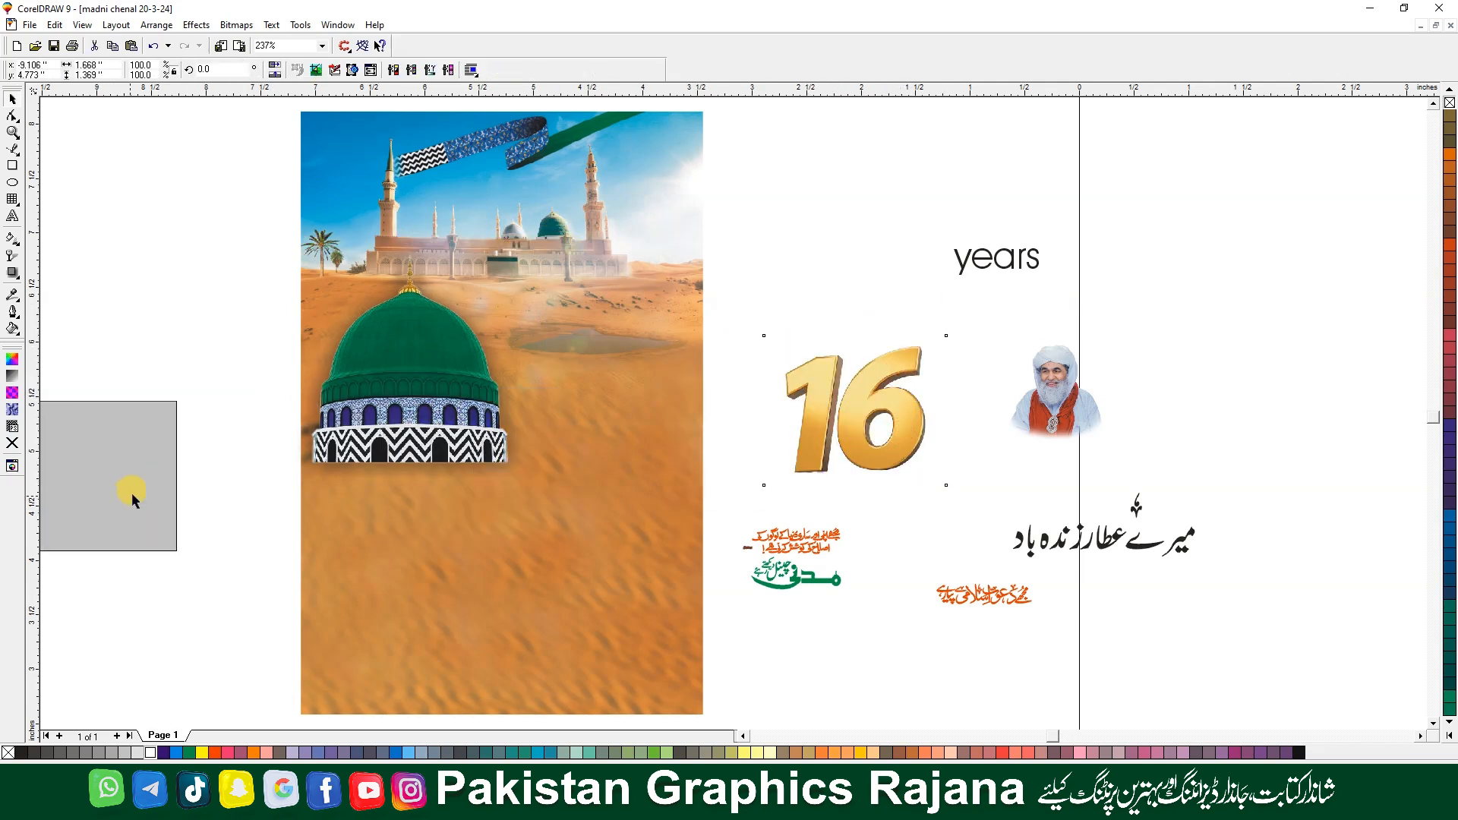
key(F3)
drag(462, 403, 493, 375)
drag(448, 448, 376, 386)
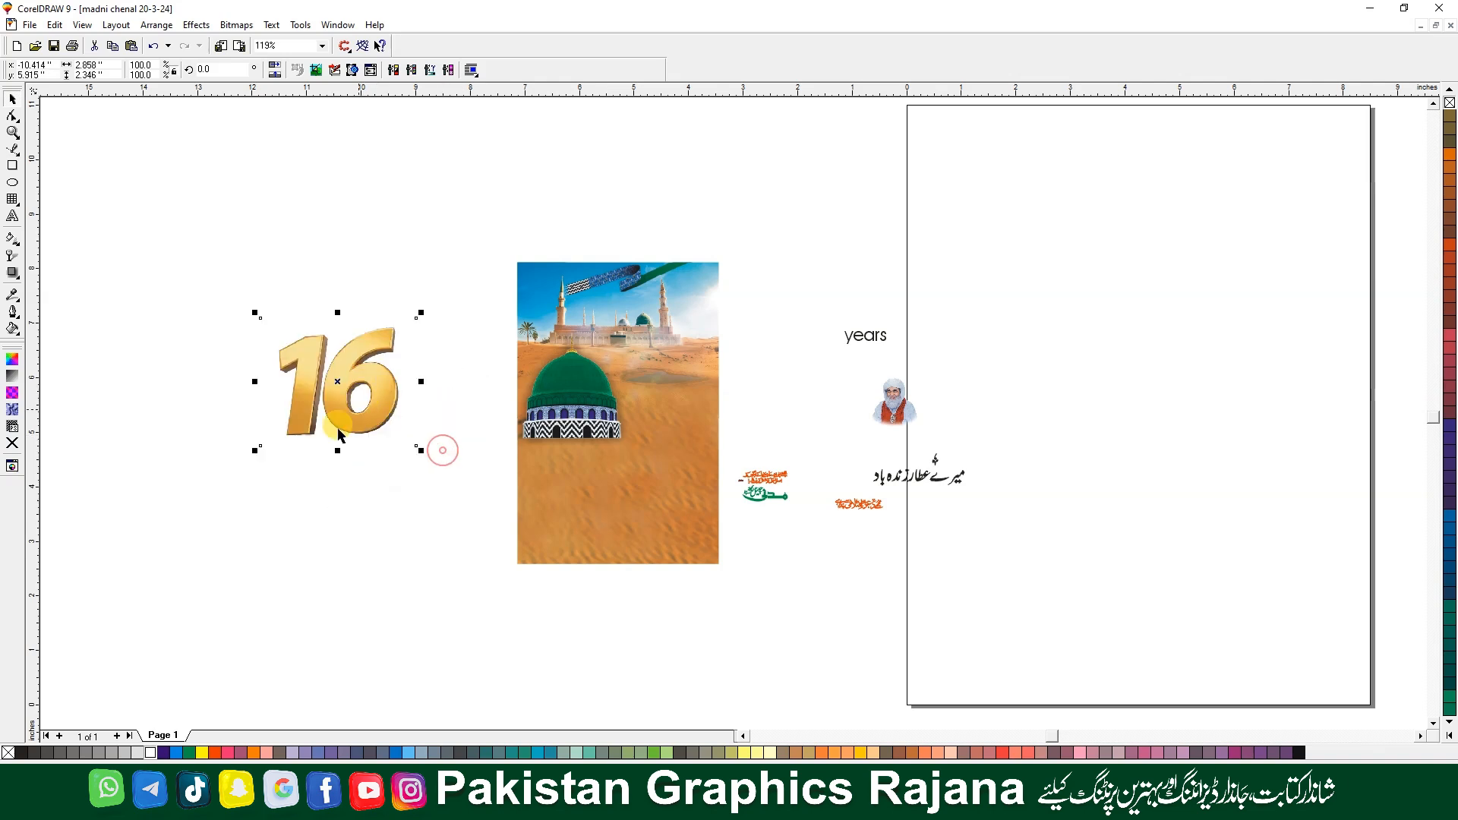
Add a black drop shadow behind the golden 16 with an opacity of 78 and feathering of 15
key(F2)
drag(179, 495, 572, 289)
click(12, 272)
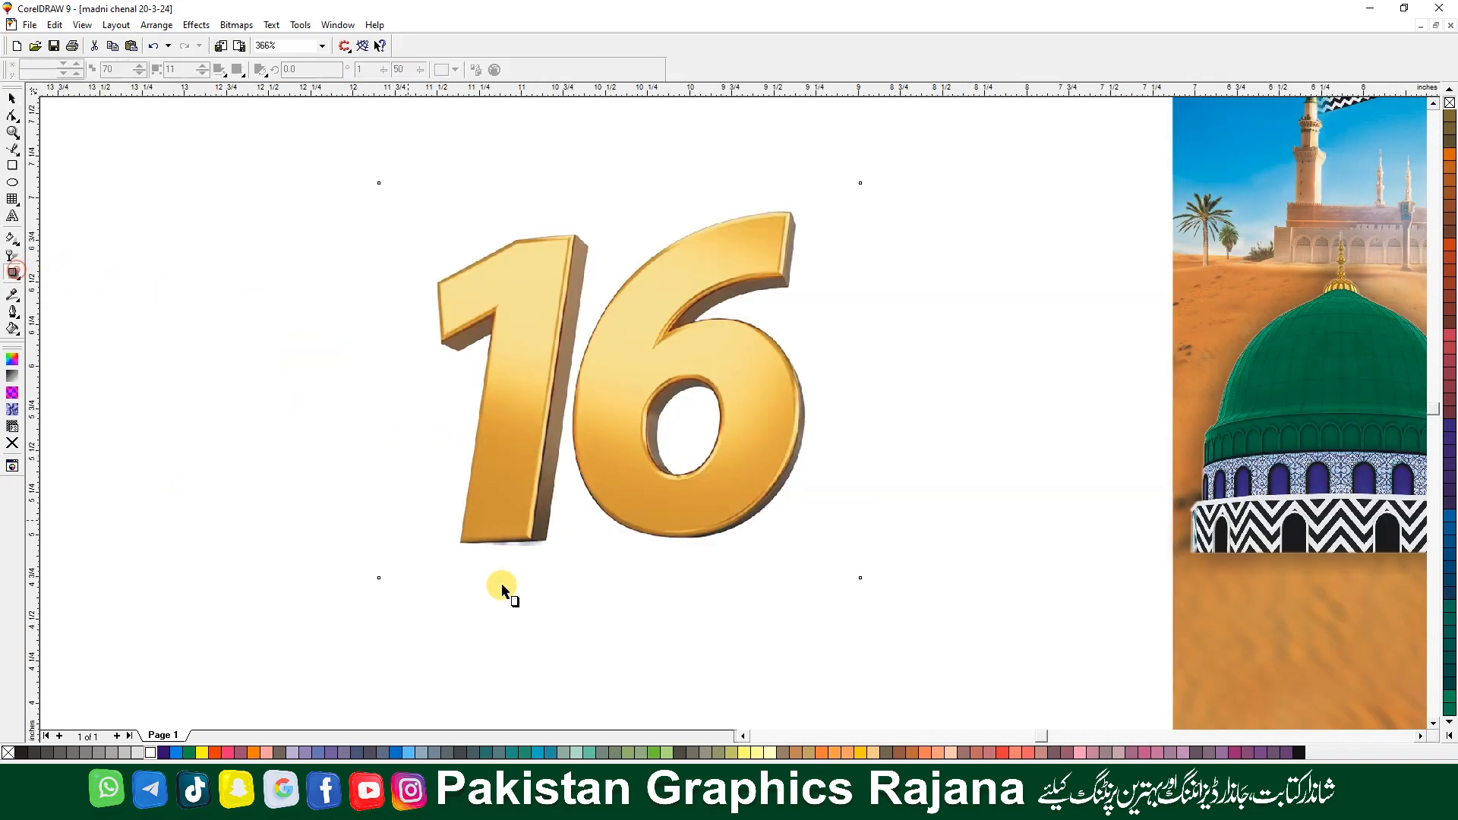
drag(620, 577, 630, 282)
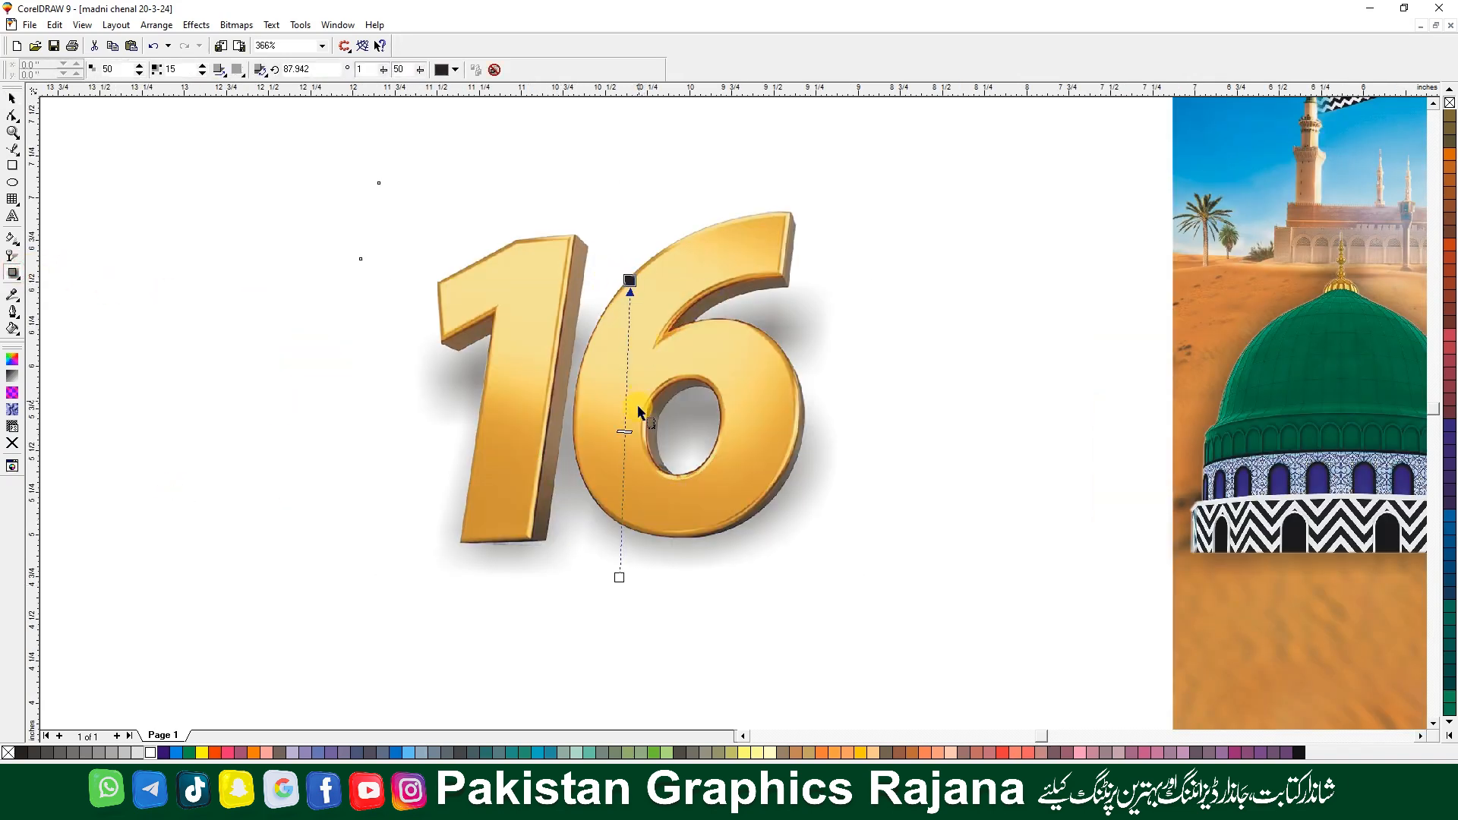
drag(626, 432, 628, 350)
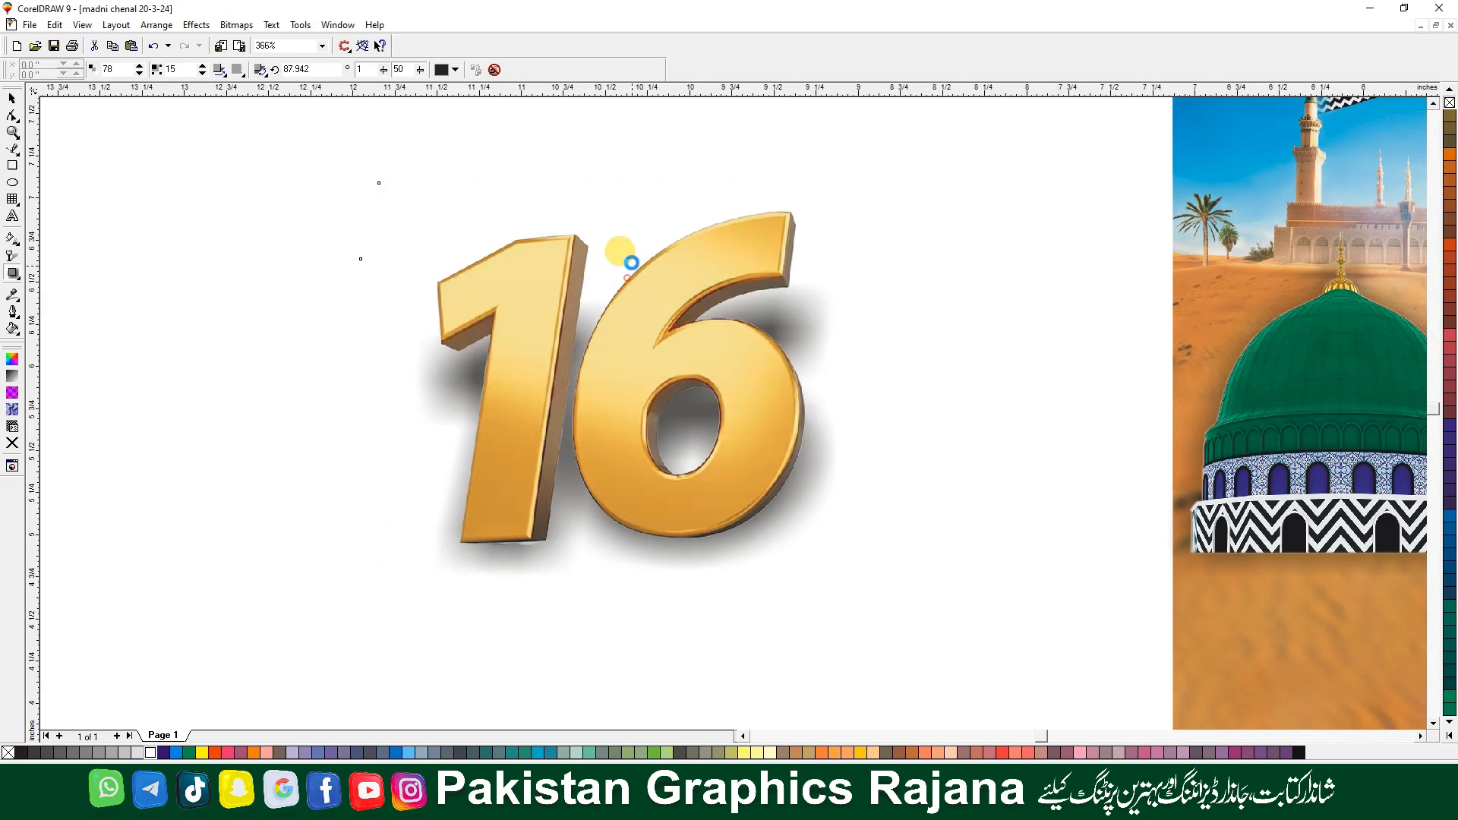
drag(631, 262, 631, 261)
Separate the drop shadow from the golden 16 and group the number with its shadow
click(156, 24)
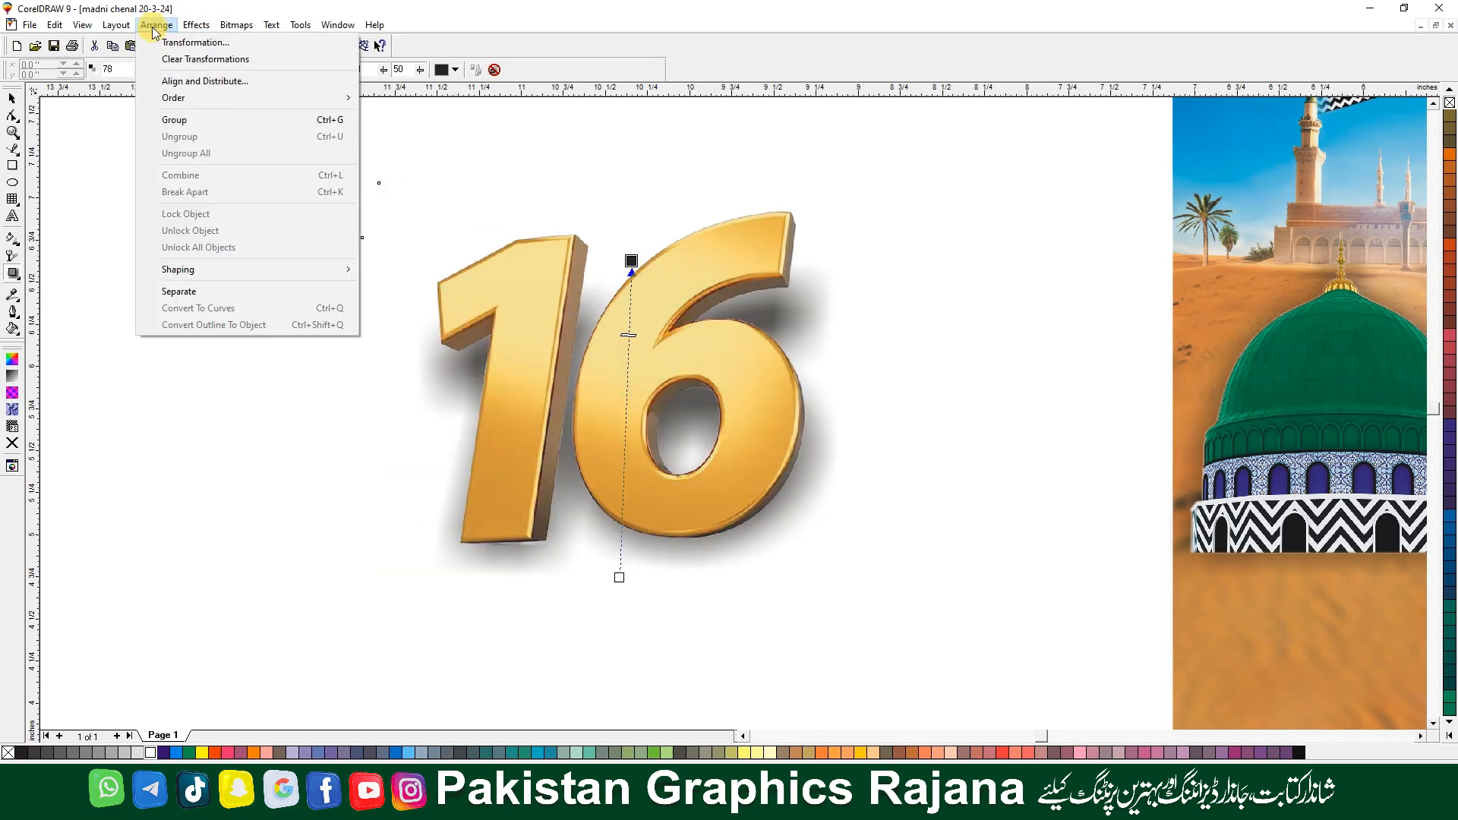
click(190, 291)
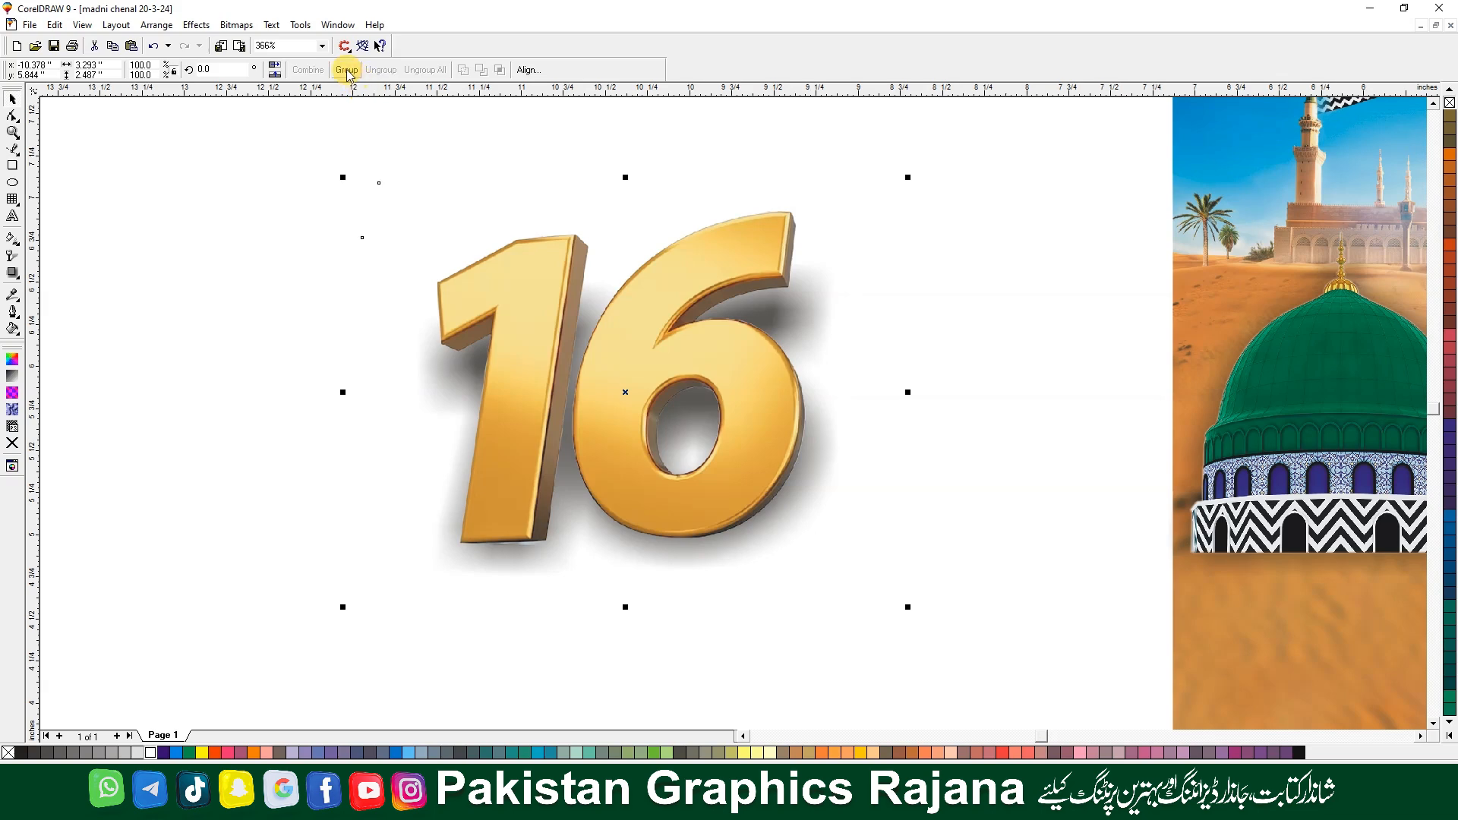
click(347, 70)
Scale the grouped 16 to about 1.74 by 1.32 inches and place it over the base of the green dome
key(F3)
drag(435, 312, 575, 453)
key(F2)
drag(464, 546, 798, 363)
drag(629, 311, 690, 233)
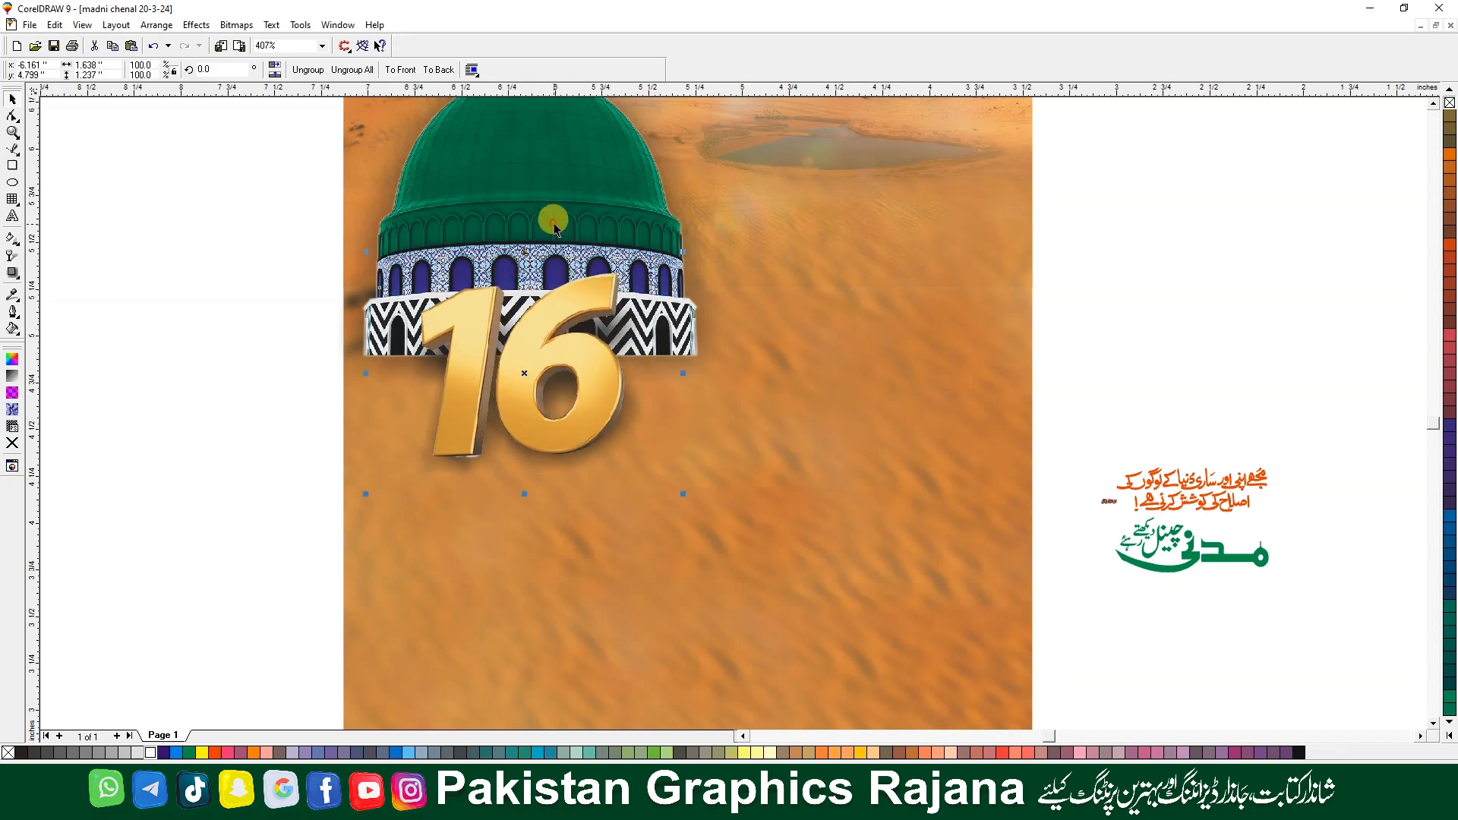
click(210, 363)
click(490, 381)
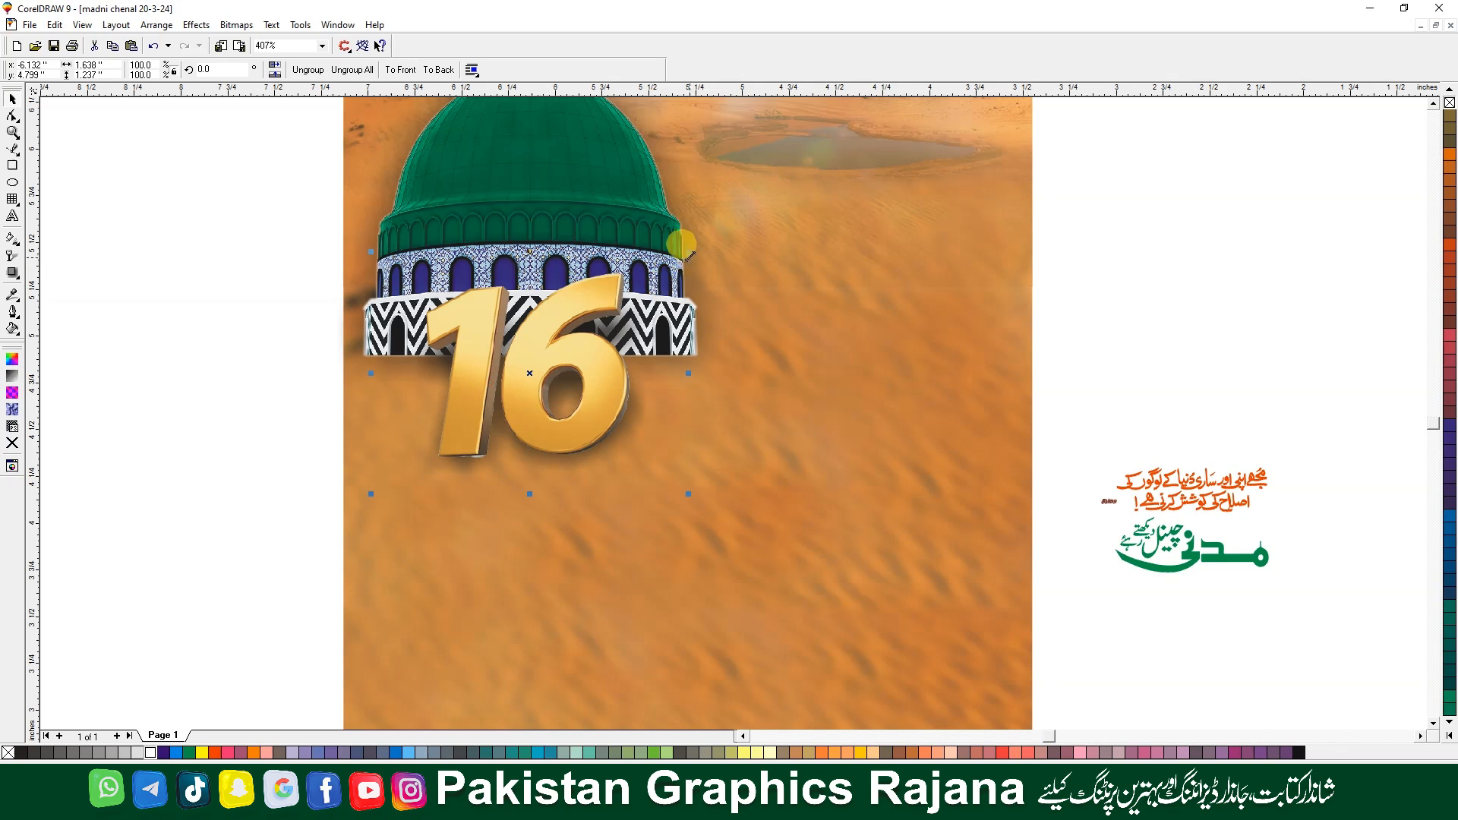
mouse_move(683, 247)
mouse_down()
mouse_move(688, 230)
mouse_move(694, 241)
mouse_up()
drag(531, 382, 527, 385)
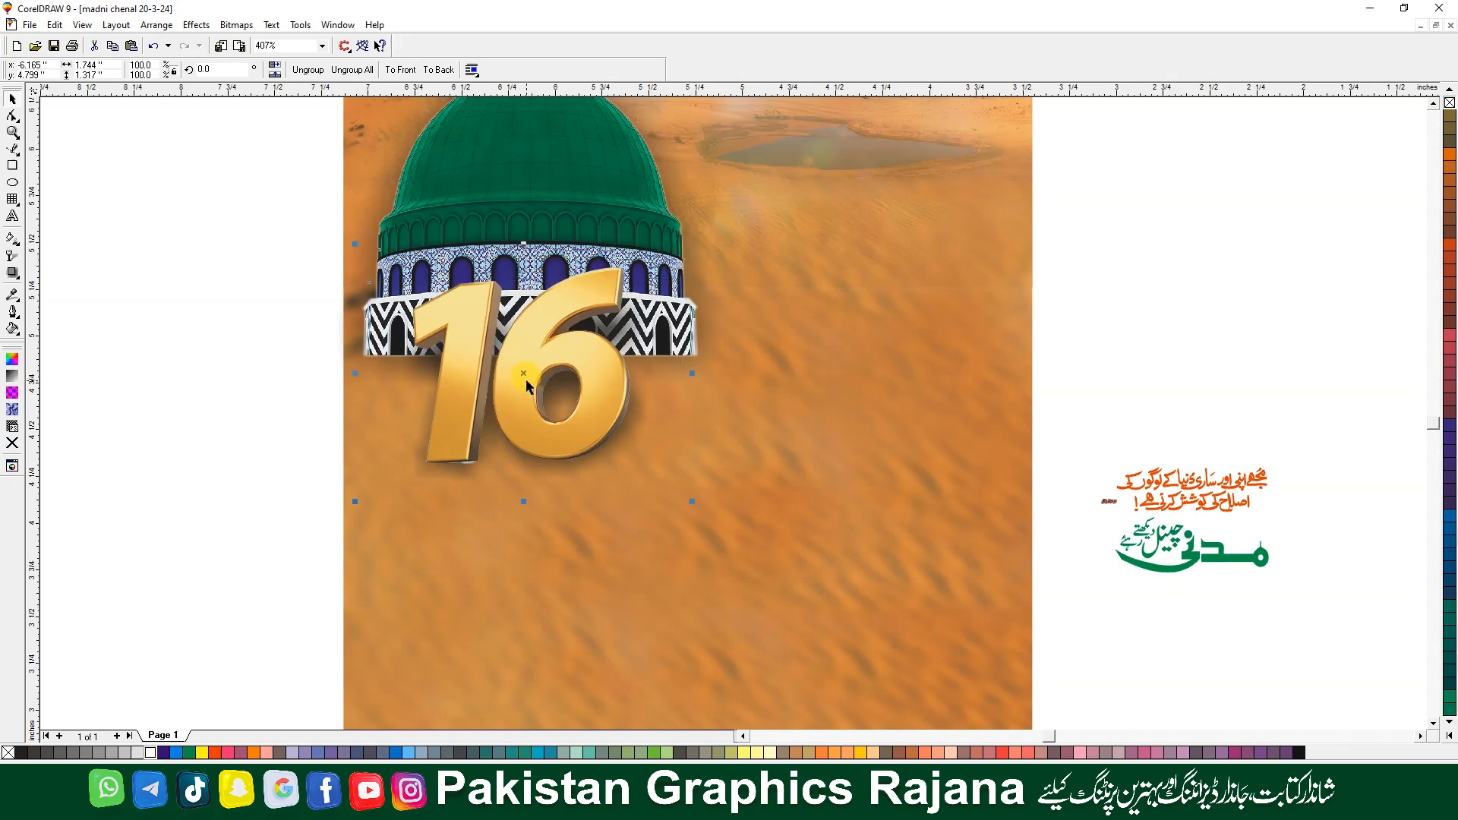
Move the word "years" to the empty area left of the poster, level with the golden 16
key(F4)
click(1000, 262)
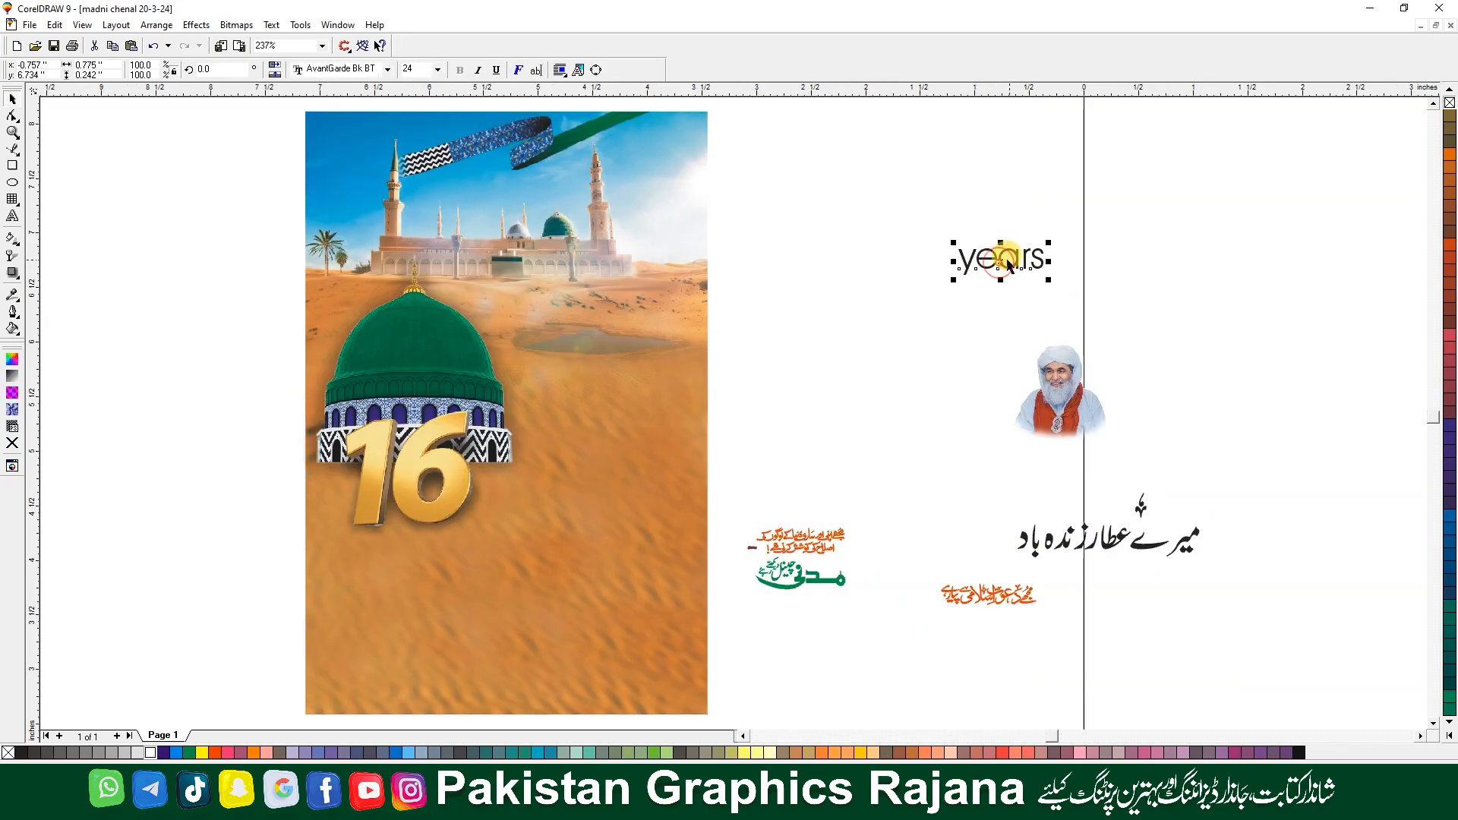
drag(998, 261, 210, 536)
key(F2)
drag(68, 618, 560, 413)
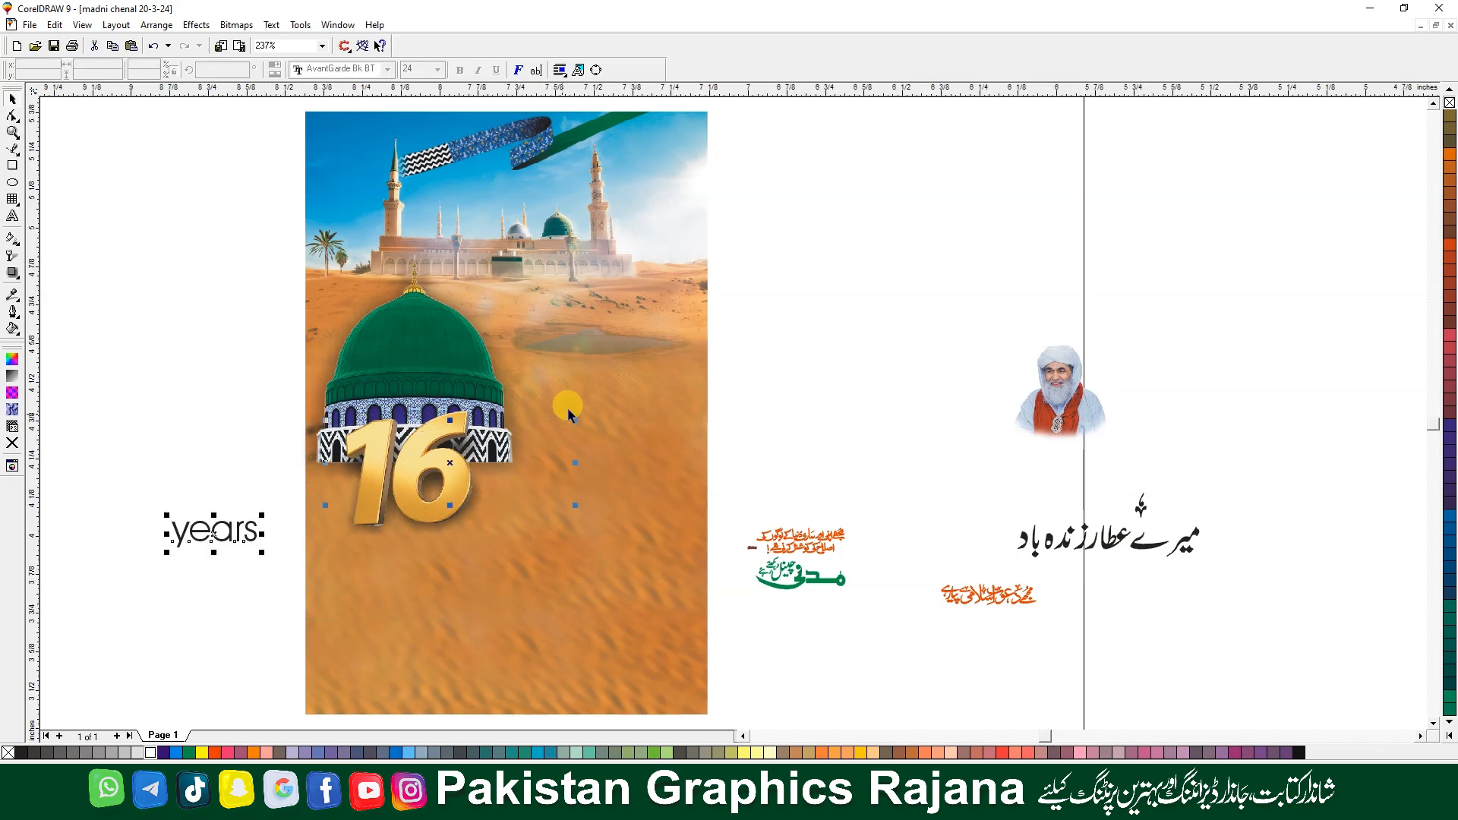
Set the word "years" in Barlow Condensed, rotate it about 7.3 degrees and shift it up and to the left
click(334, 69)
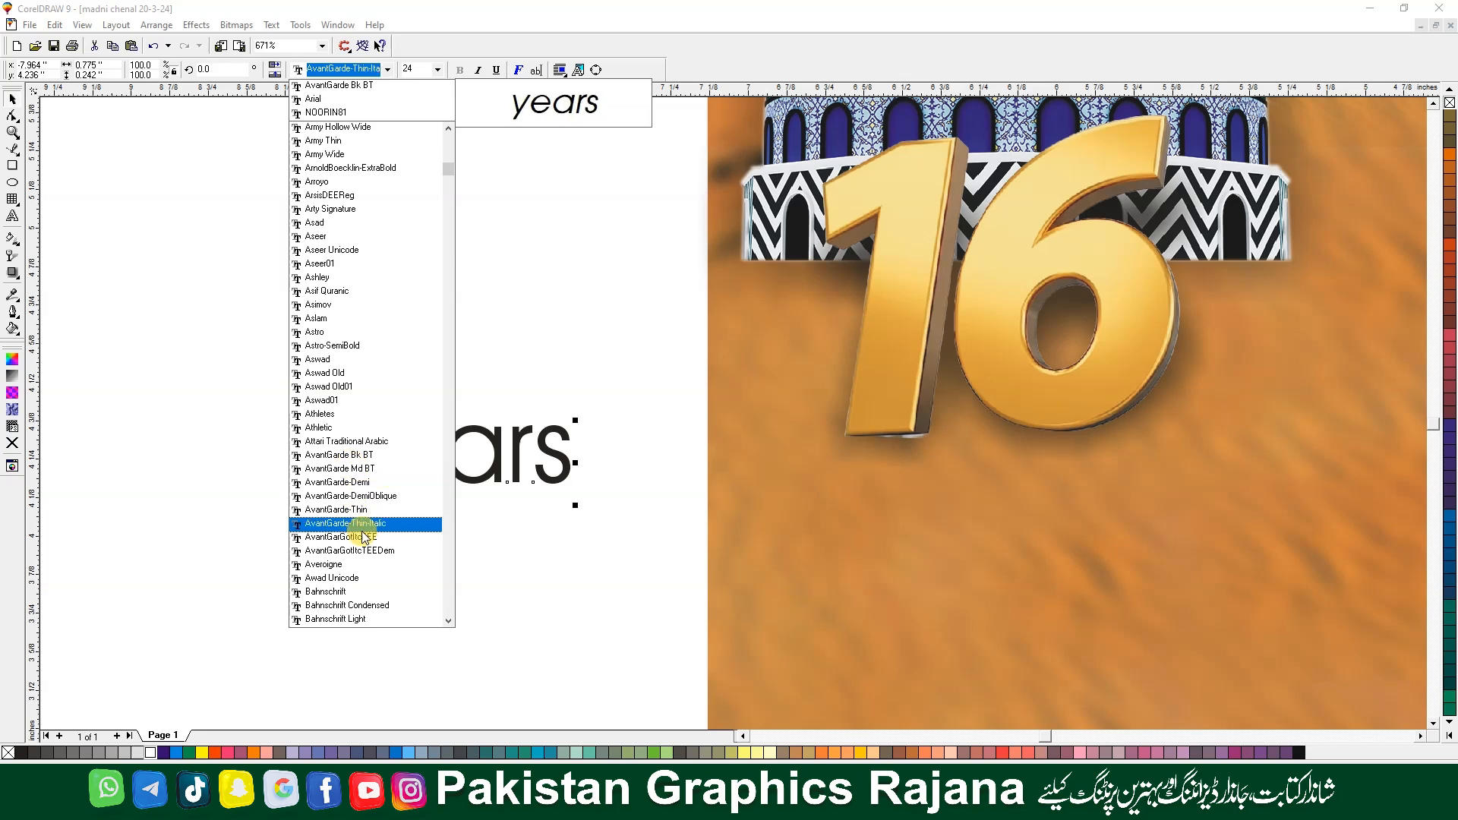
scroll(356, 504, down, 4)
scroll(356, 501, down, 4)
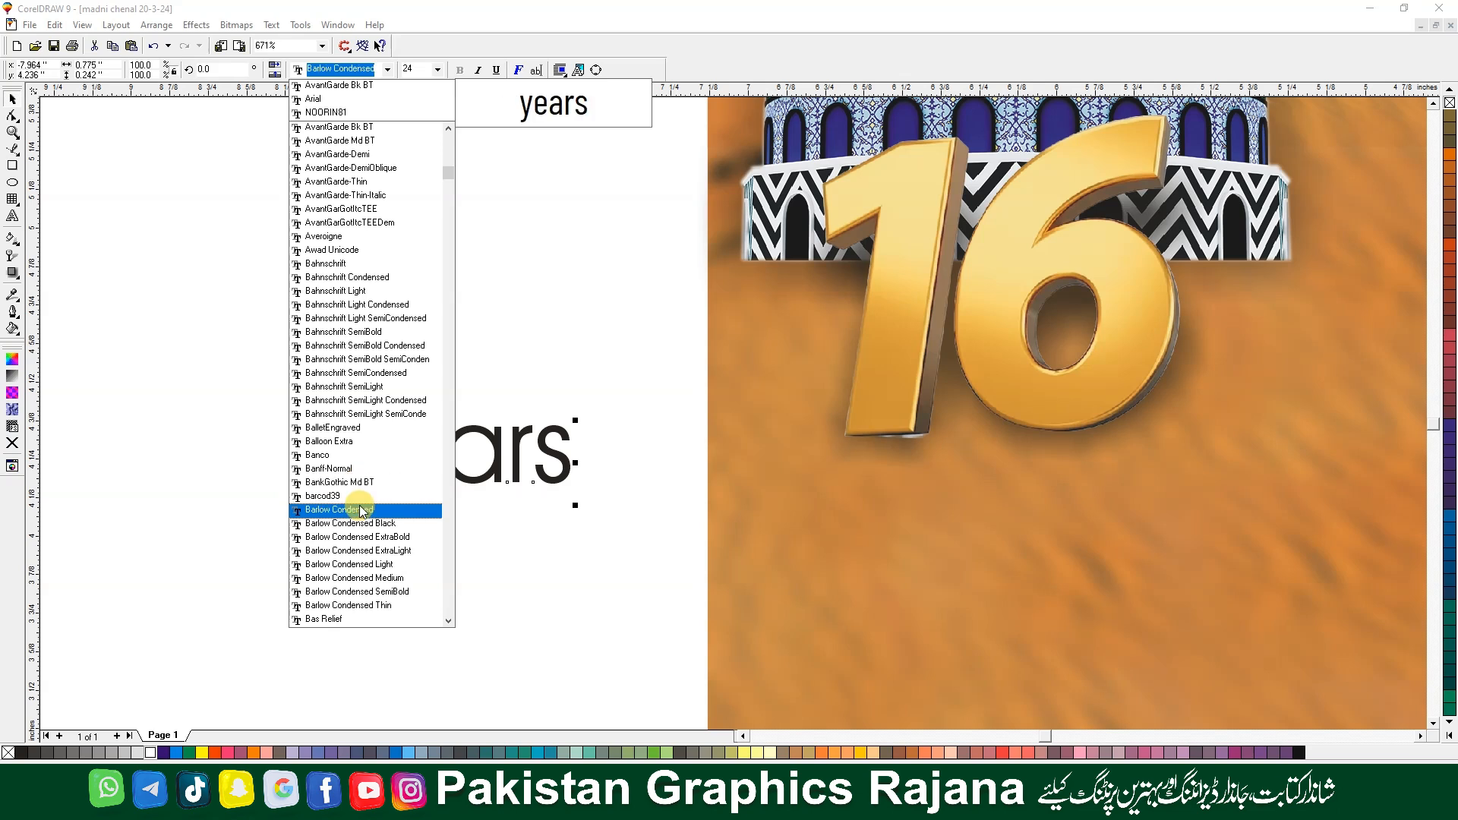
click(360, 510)
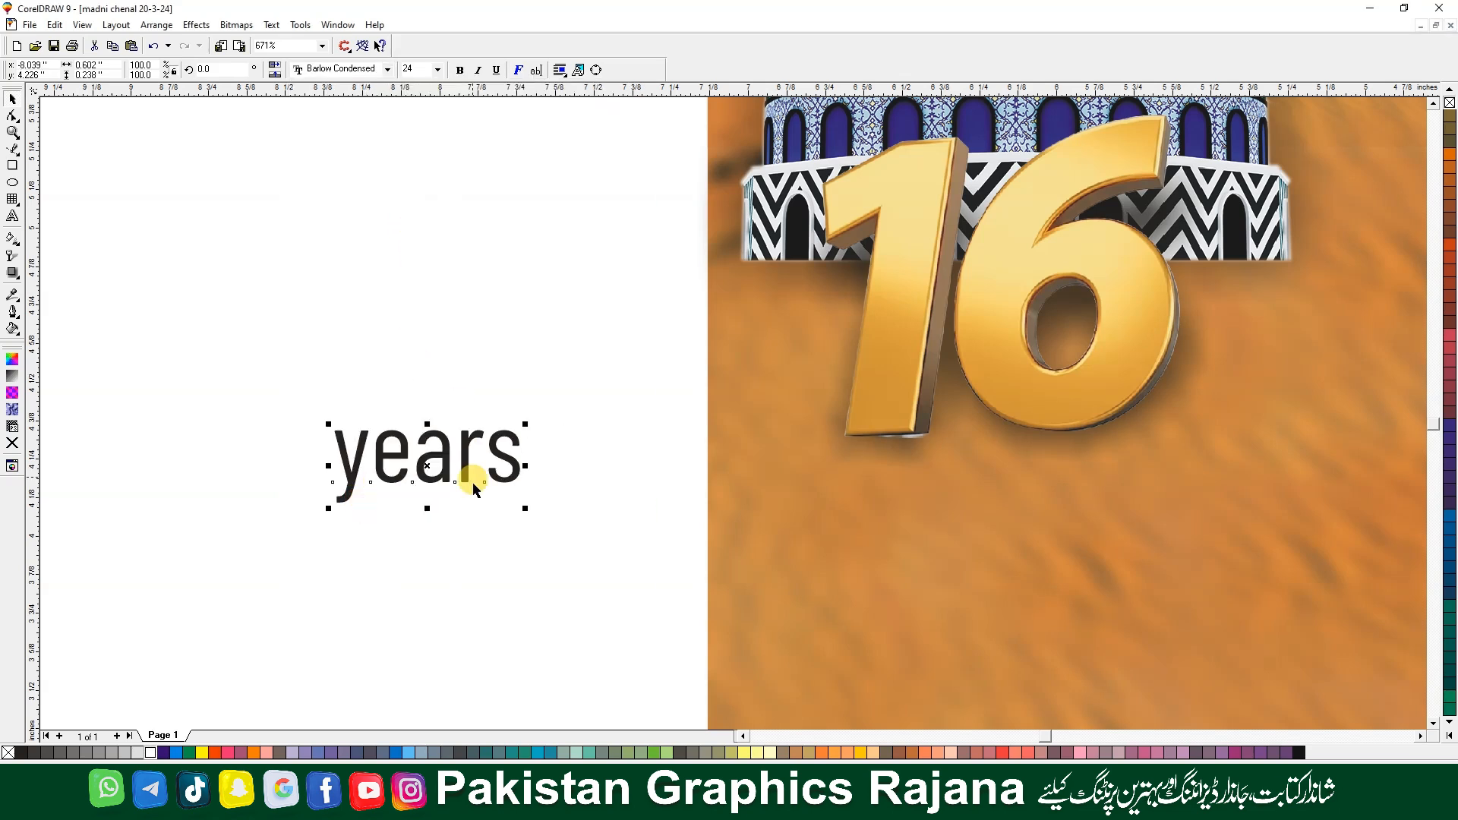
click(438, 455)
drag(525, 507, 535, 497)
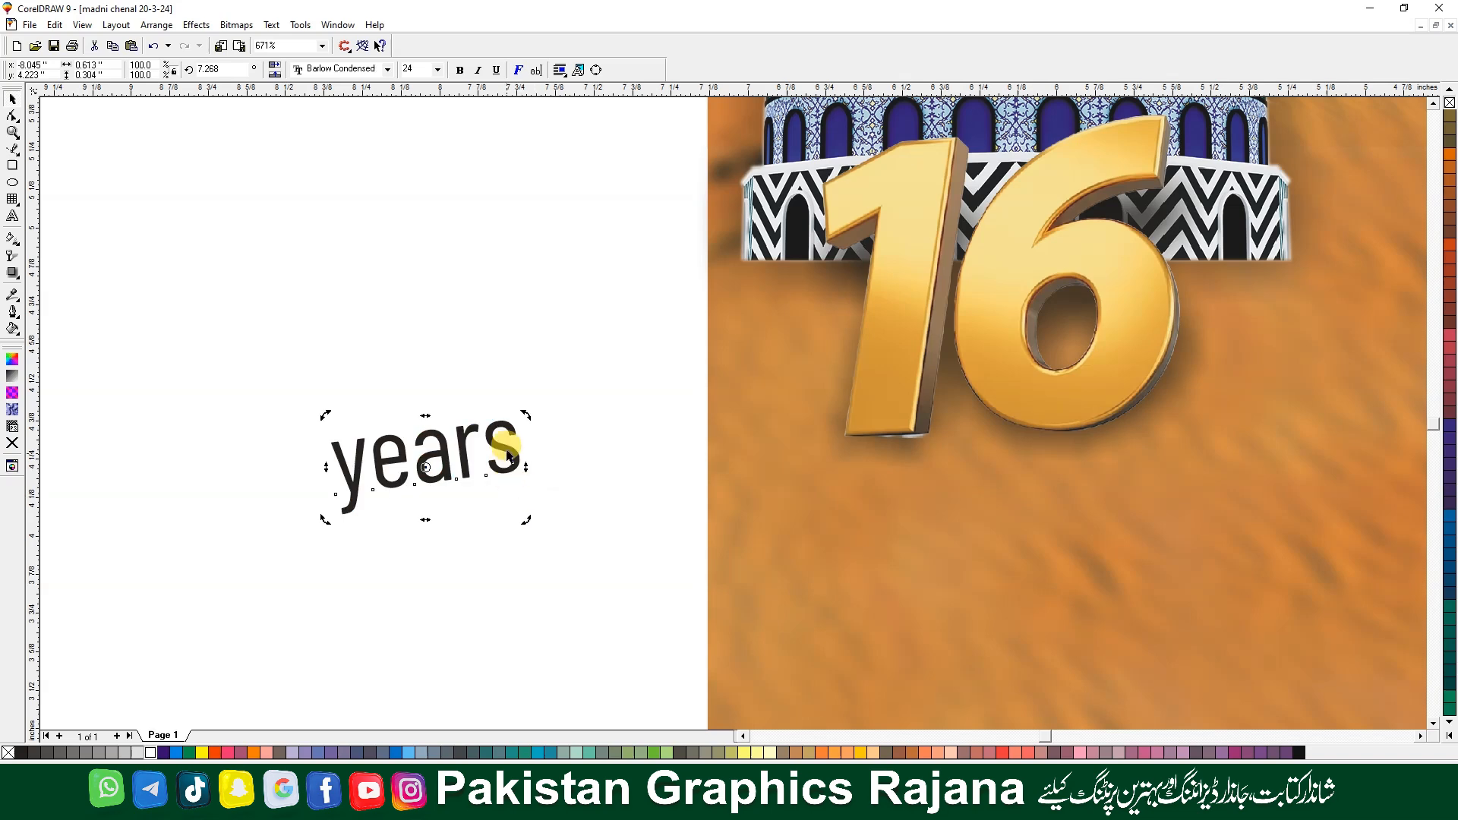
drag(507, 448, 423, 401)
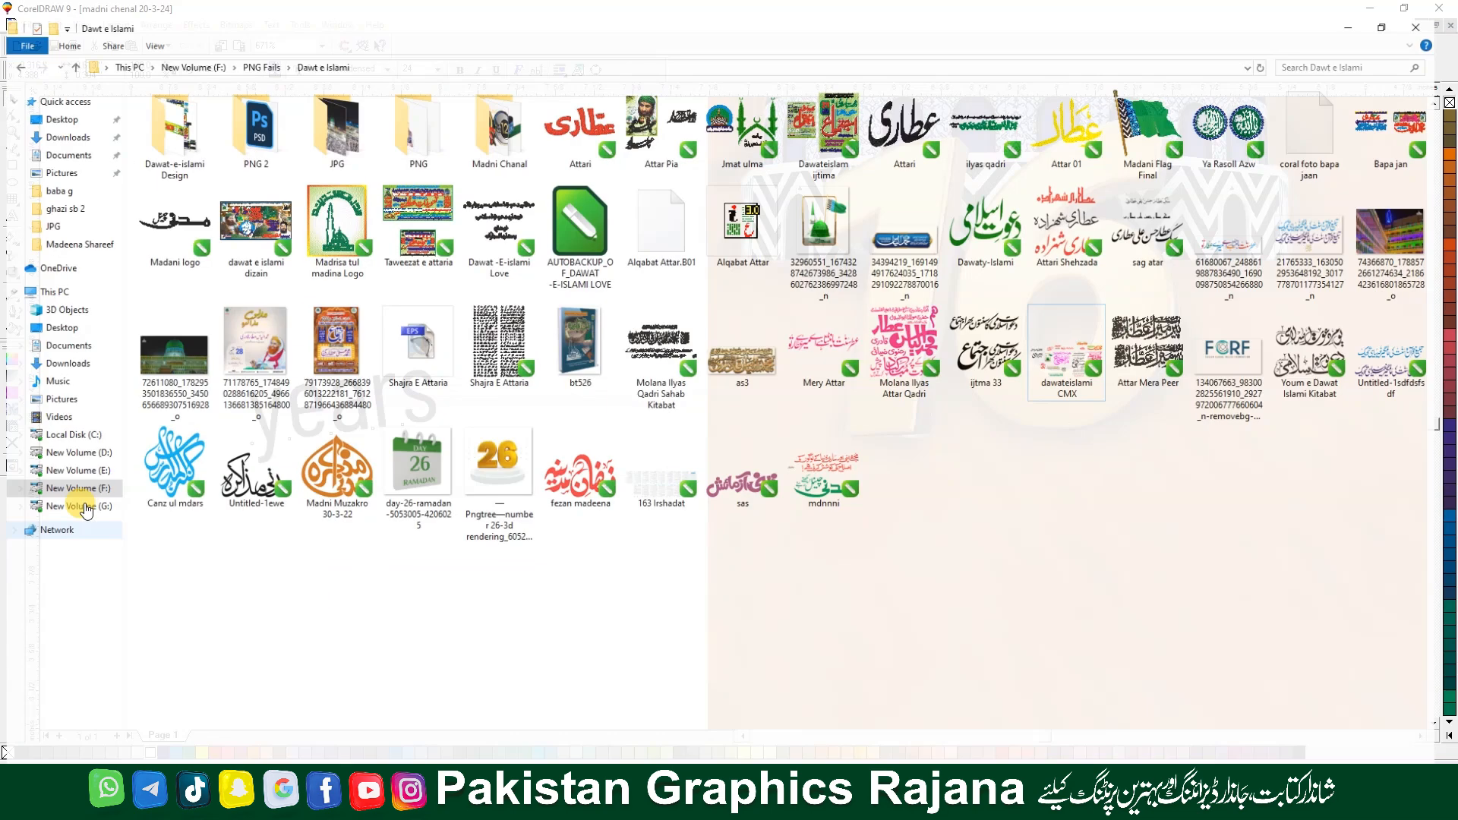
Browse the image folders in File Explorer for a golden ribbon and bring it into the CorelDRAW document
key(alt+Up)
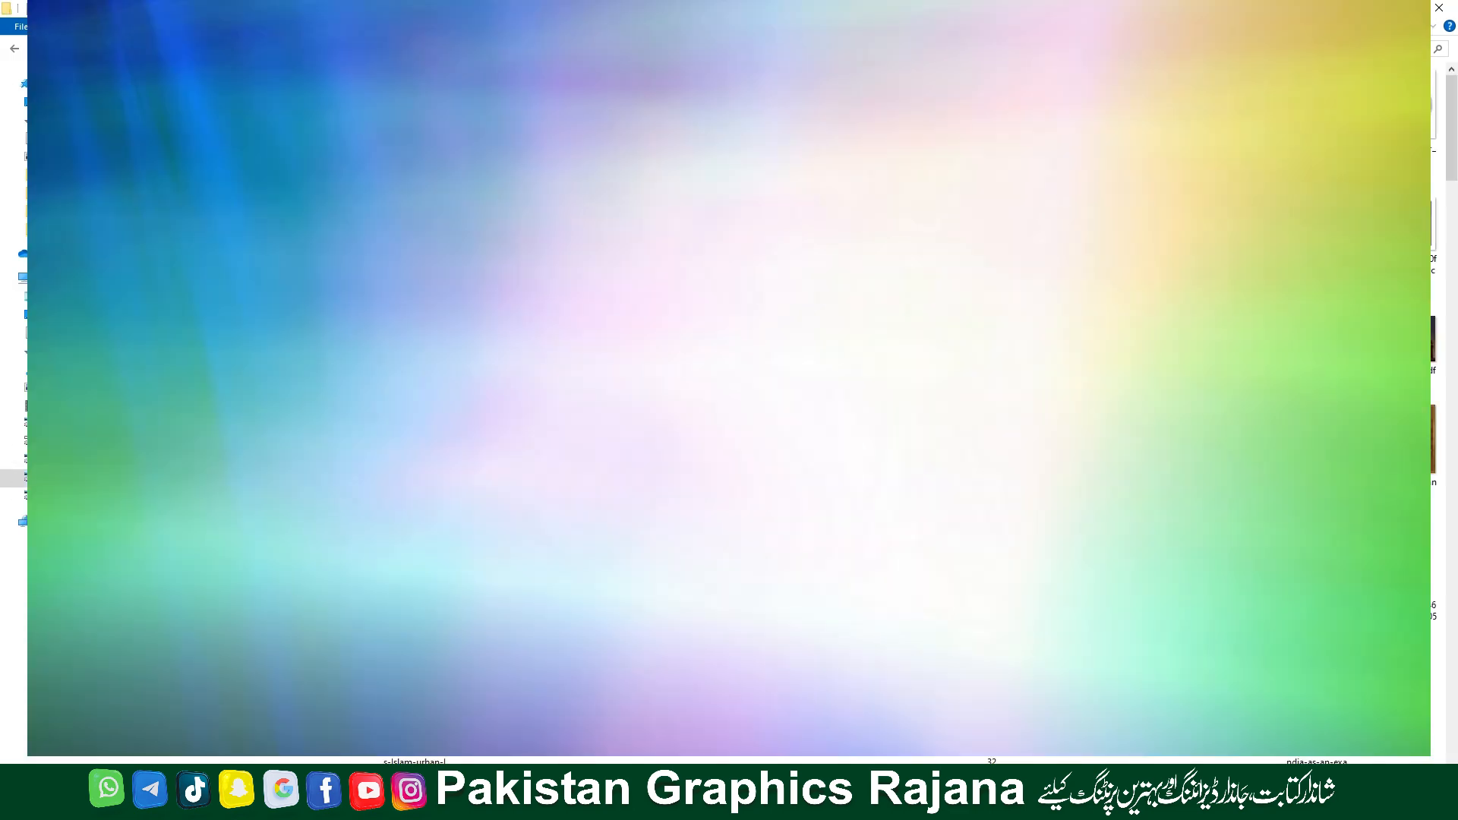
key(BackSpace)
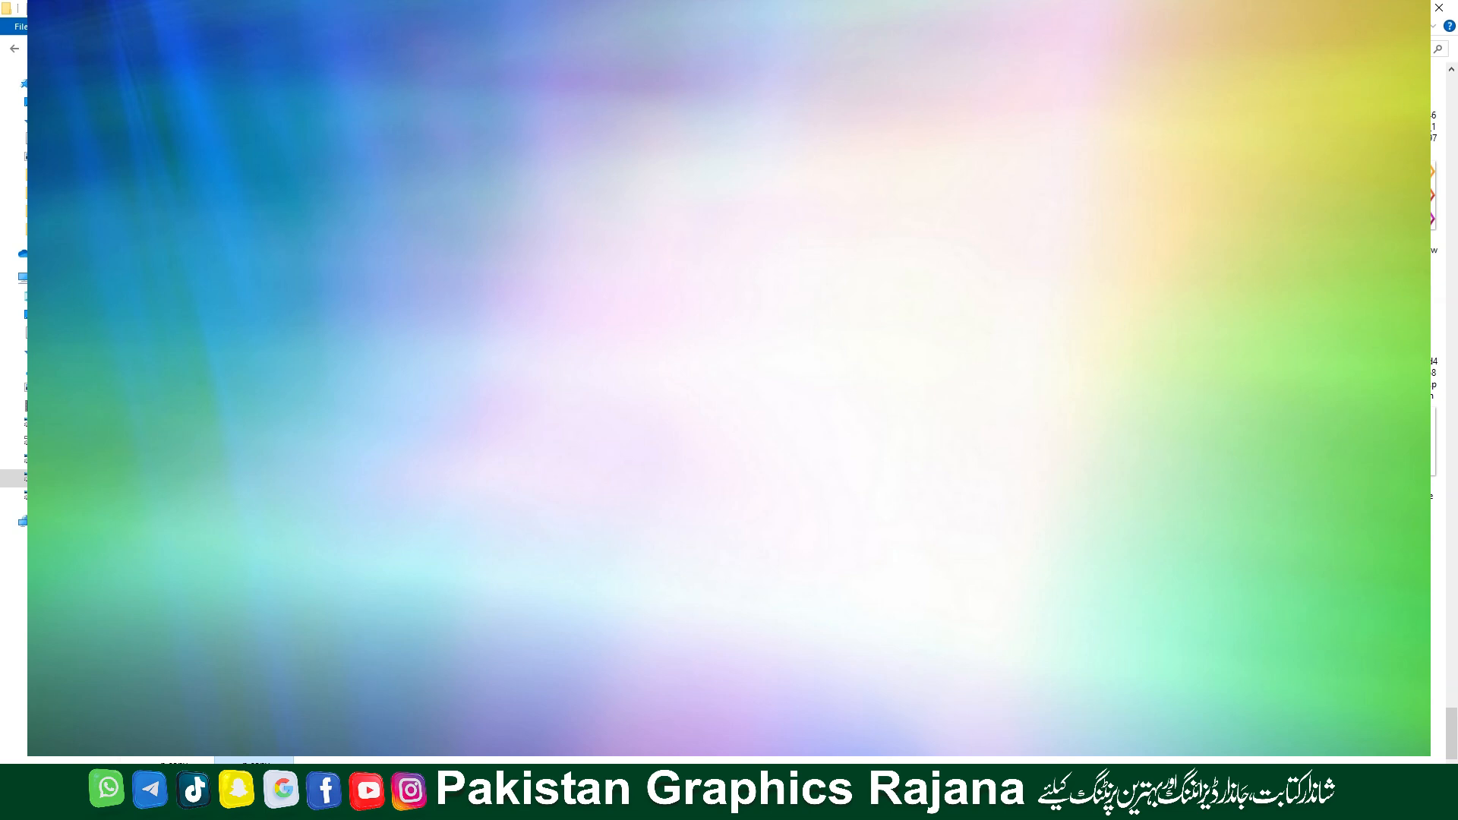
scroll(729, 380, up, 3)
scroll(729, 379, up, 6)
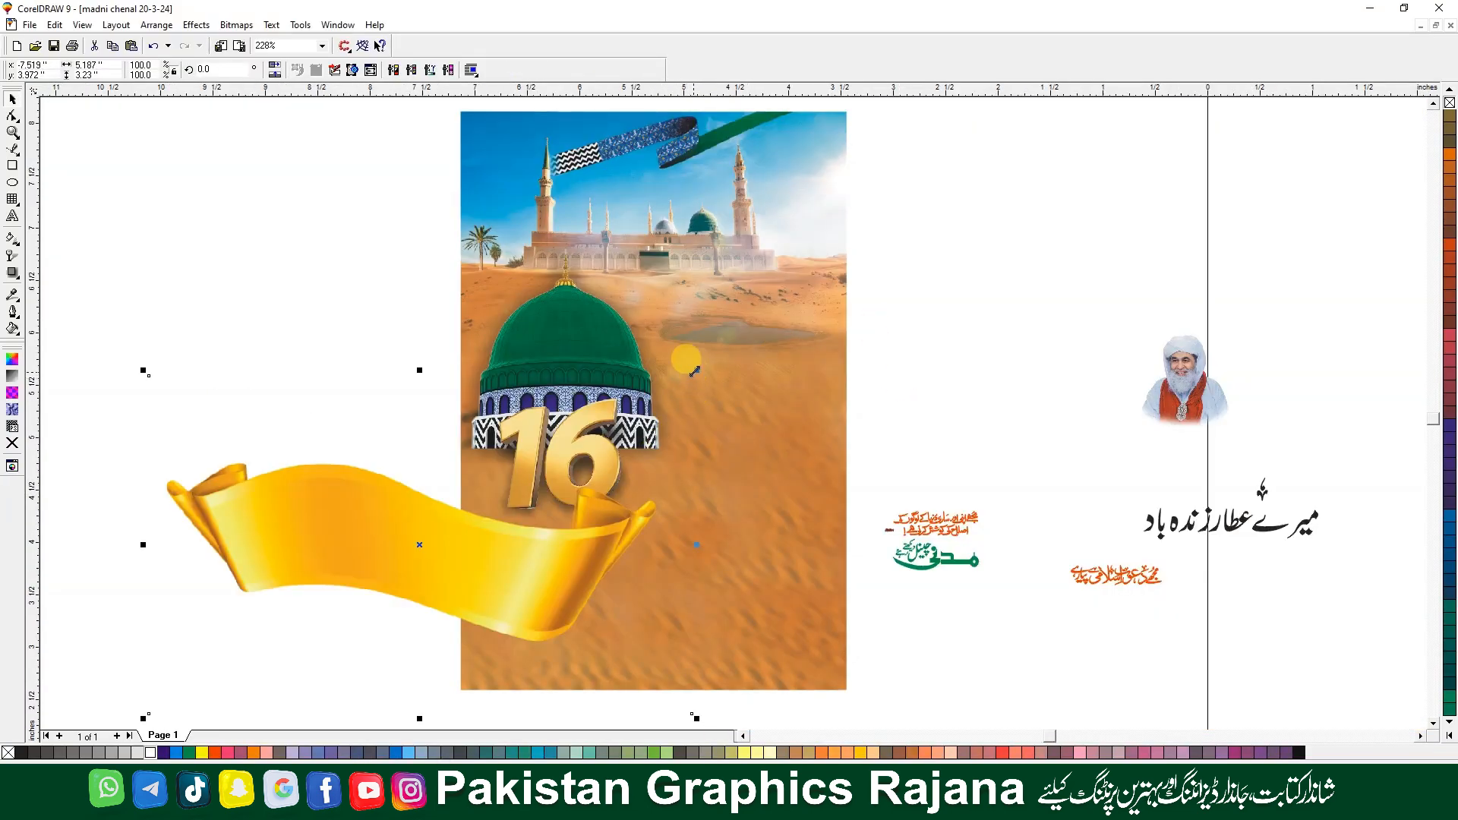
Shrink the golden ribbon to about 0.68 inches wide, rotate it about 18 degrees and place it across the golden 16
drag(696, 370, 460, 516)
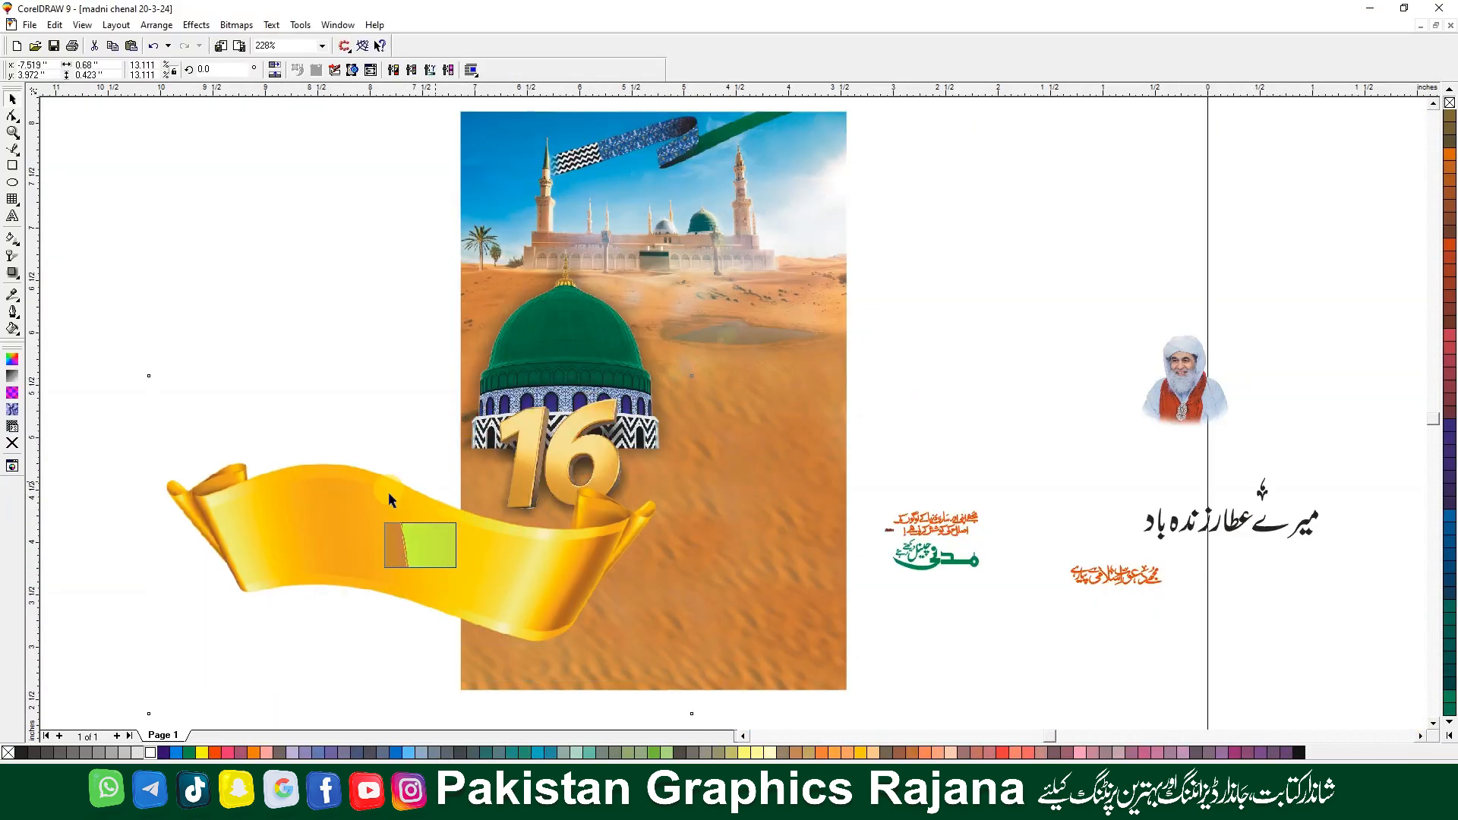
scroll(363, 537, up, 3)
click(633, 563)
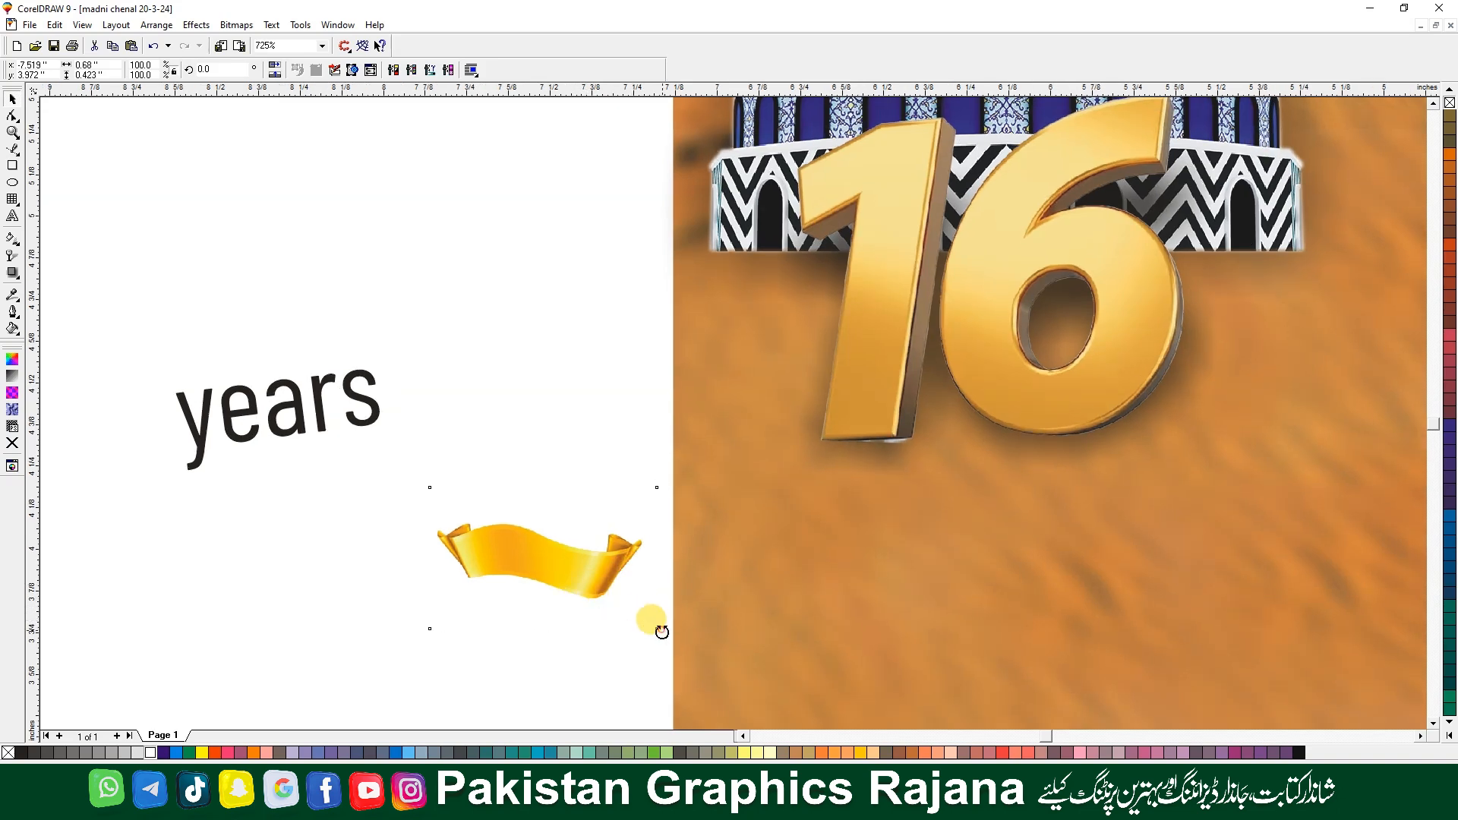
drag(661, 632, 1010, 292)
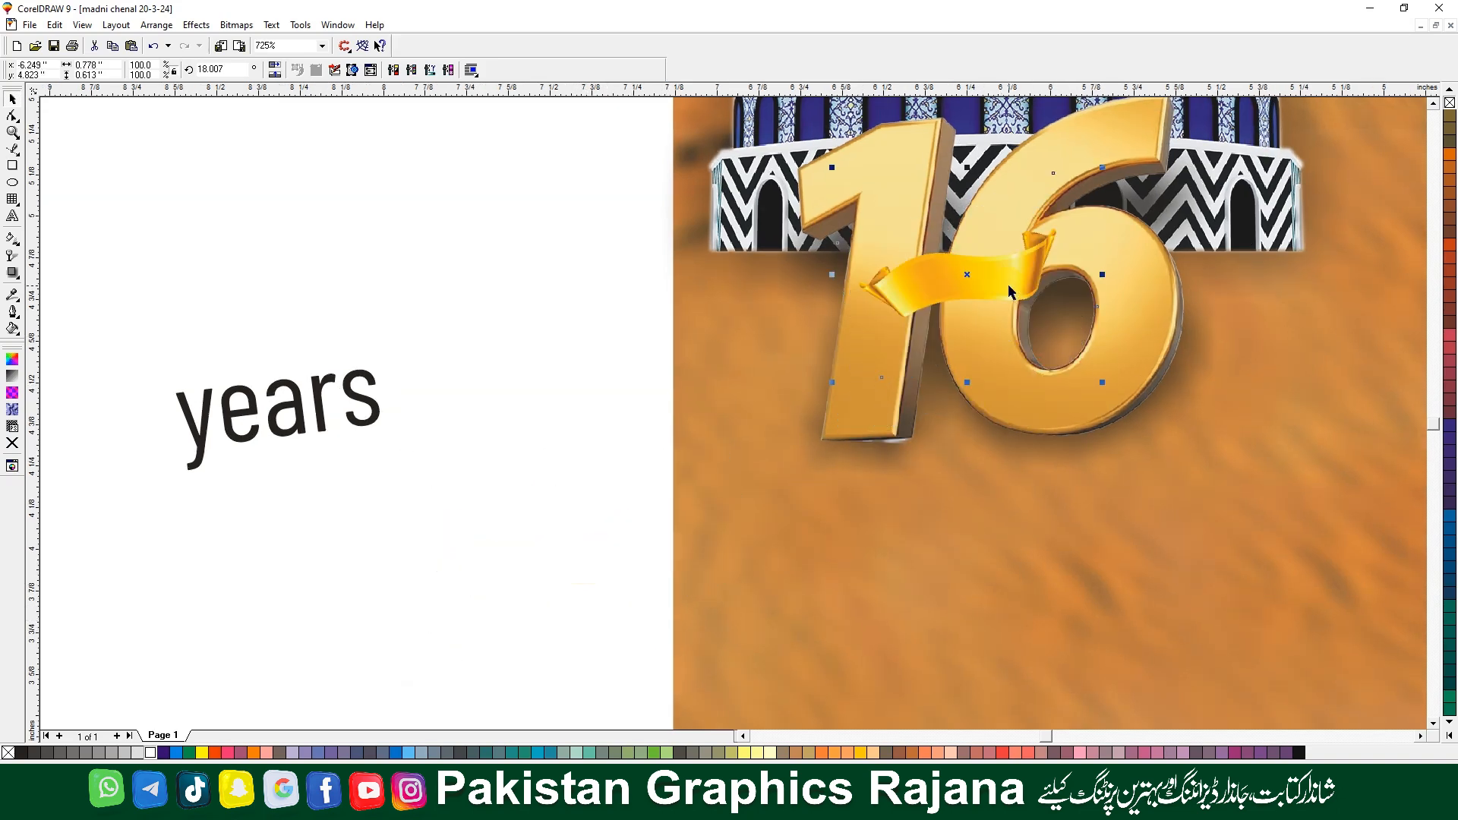
Enlarge the golden ribbon to about 1.32 inches wide and place it behind the golden 16, extending to the right of the 6
drag(1101, 168, 1116, 152)
drag(985, 285, 1230, 252)
key(ctrl+Page_Down)
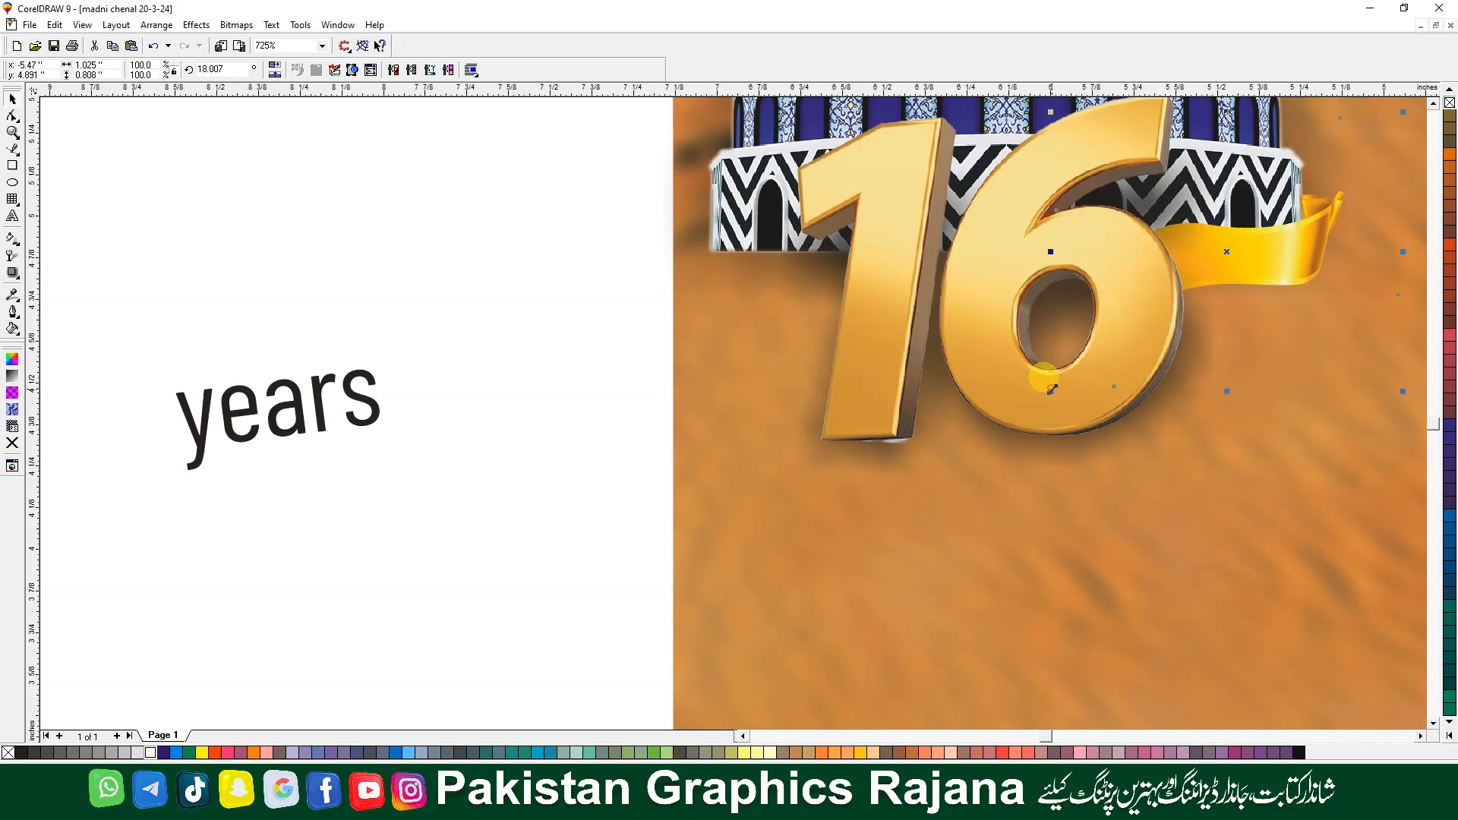
drag(1051, 388, 1002, 427)
drag(1229, 254, 1200, 267)
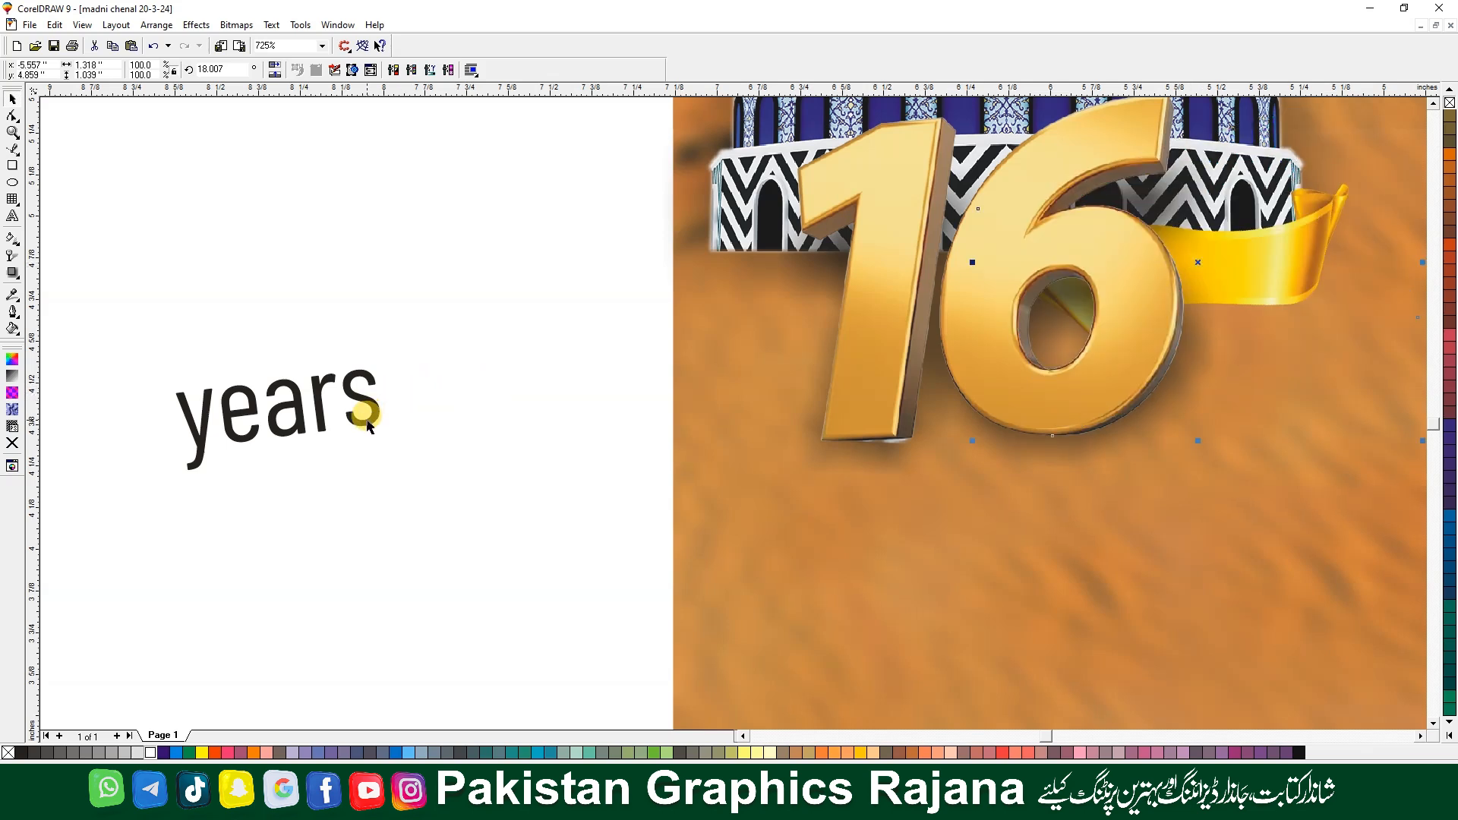
Place the word "years" on the ribbon beside the 16, rotate it to about 1.15 degrees and colour it dark brown
drag(367, 426, 1300, 240)
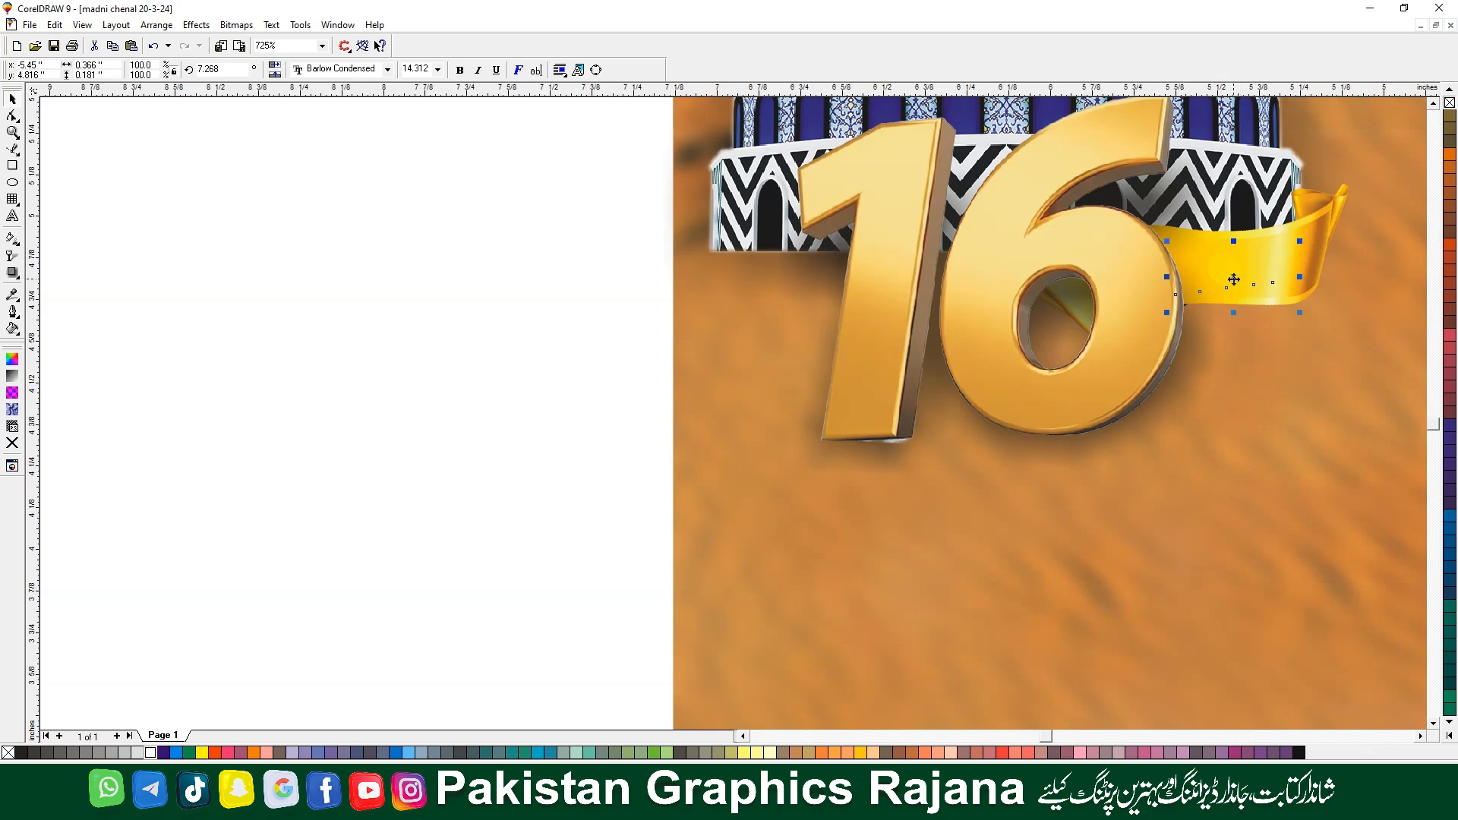
drag(1233, 279, 1244, 271)
key(F4)
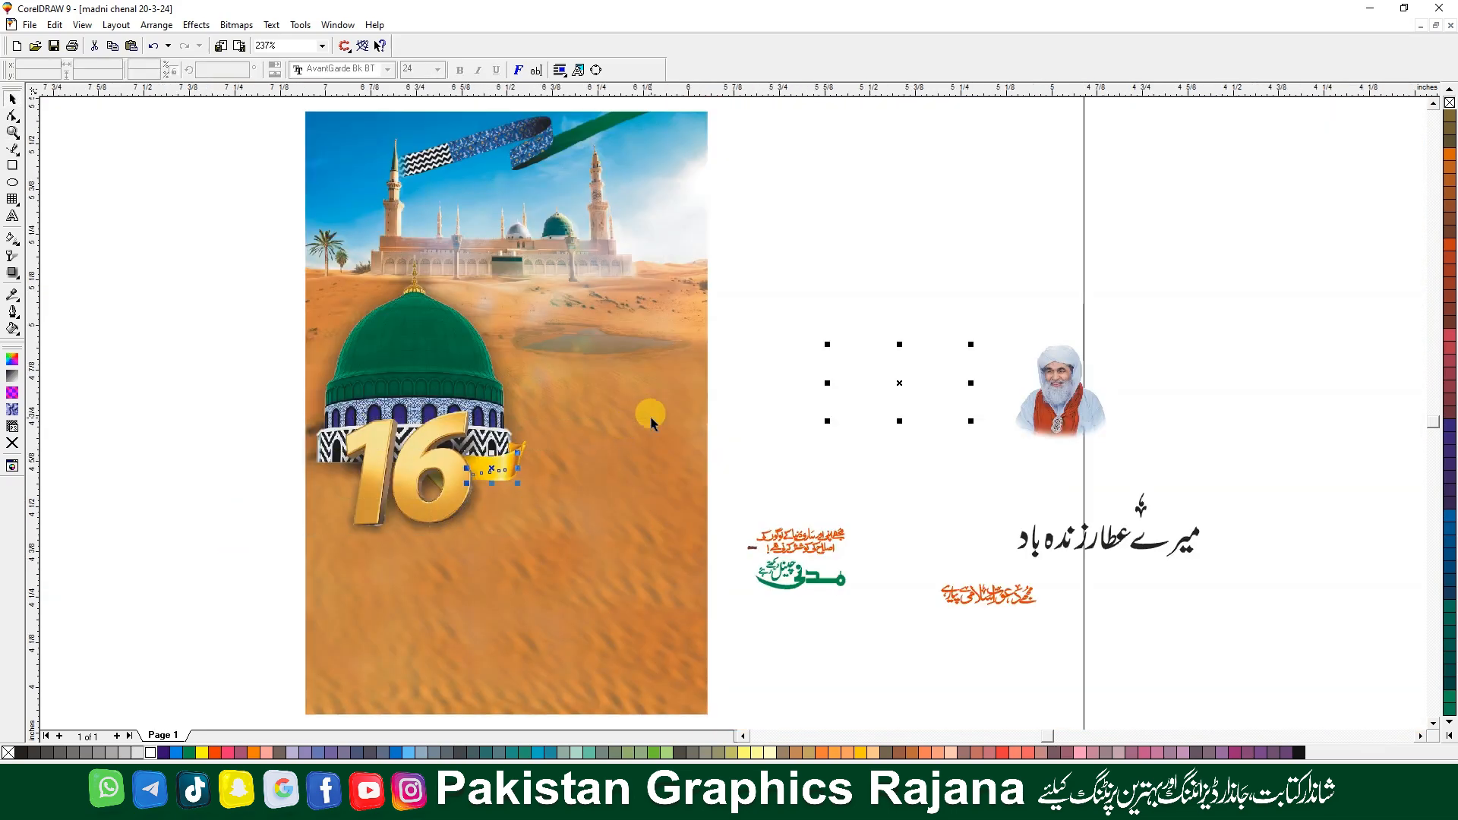
key(shift+F2)
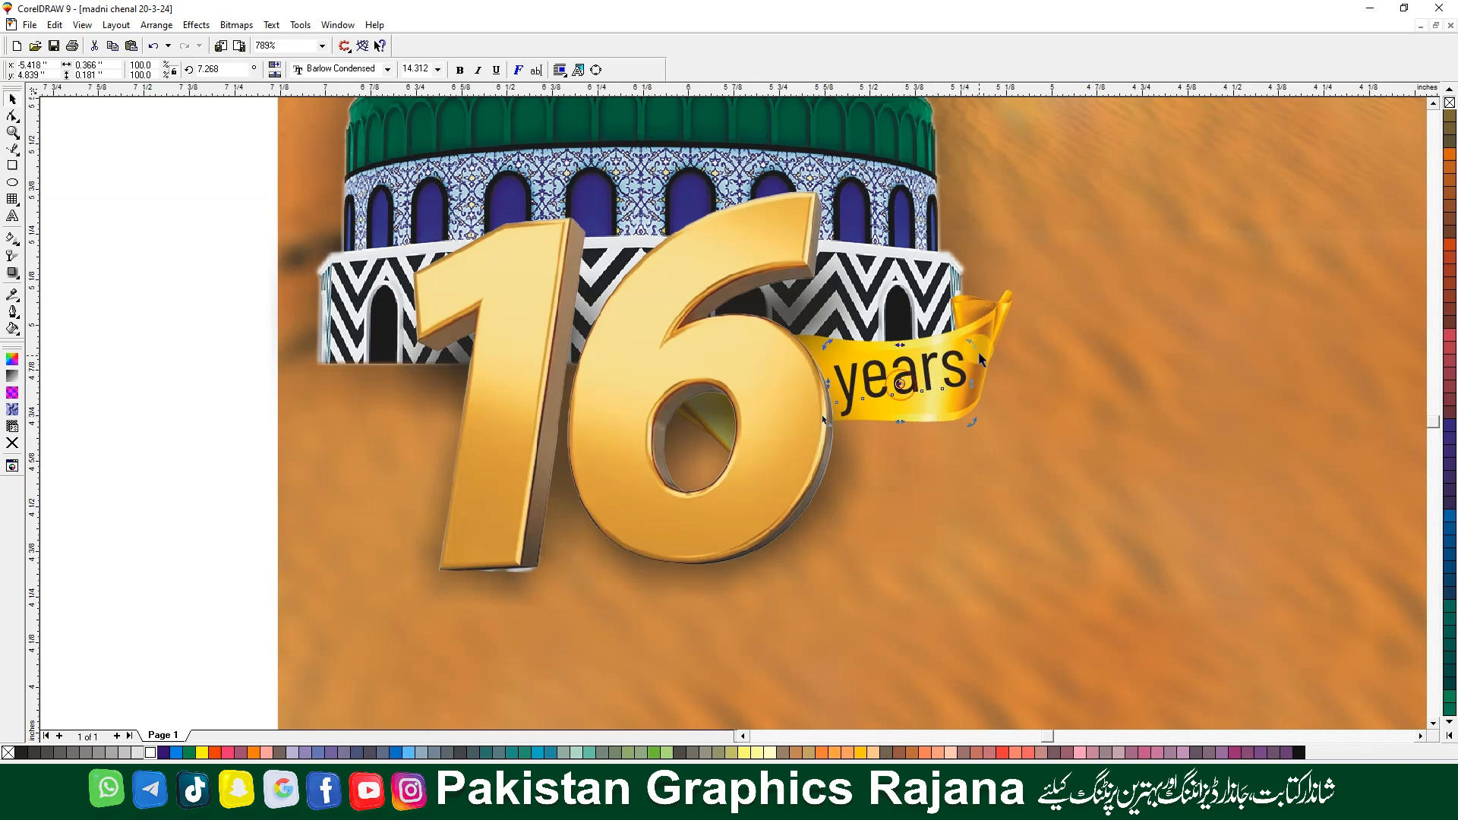
drag(974, 346, 978, 355)
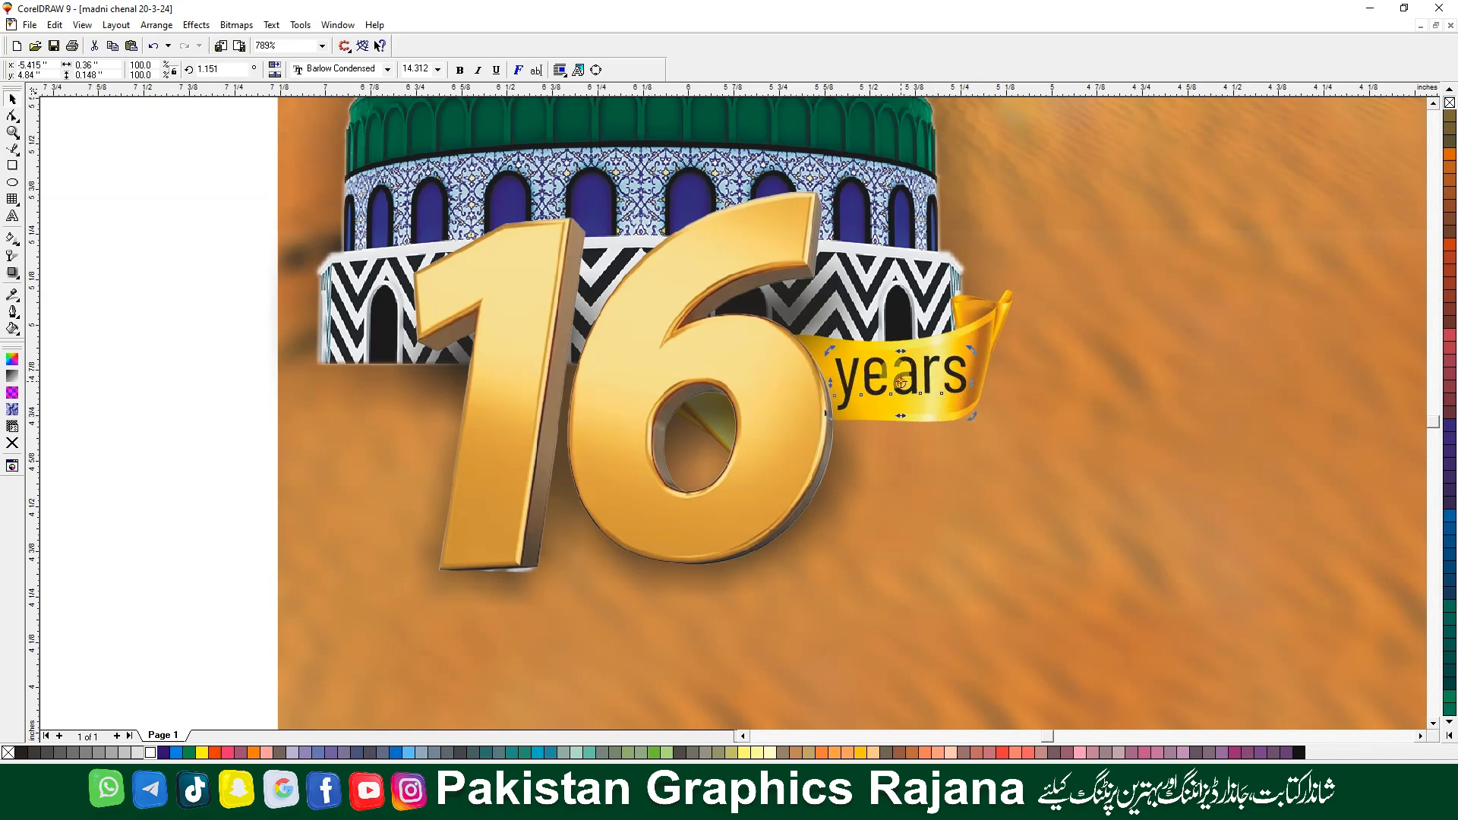
drag(901, 385, 904, 386)
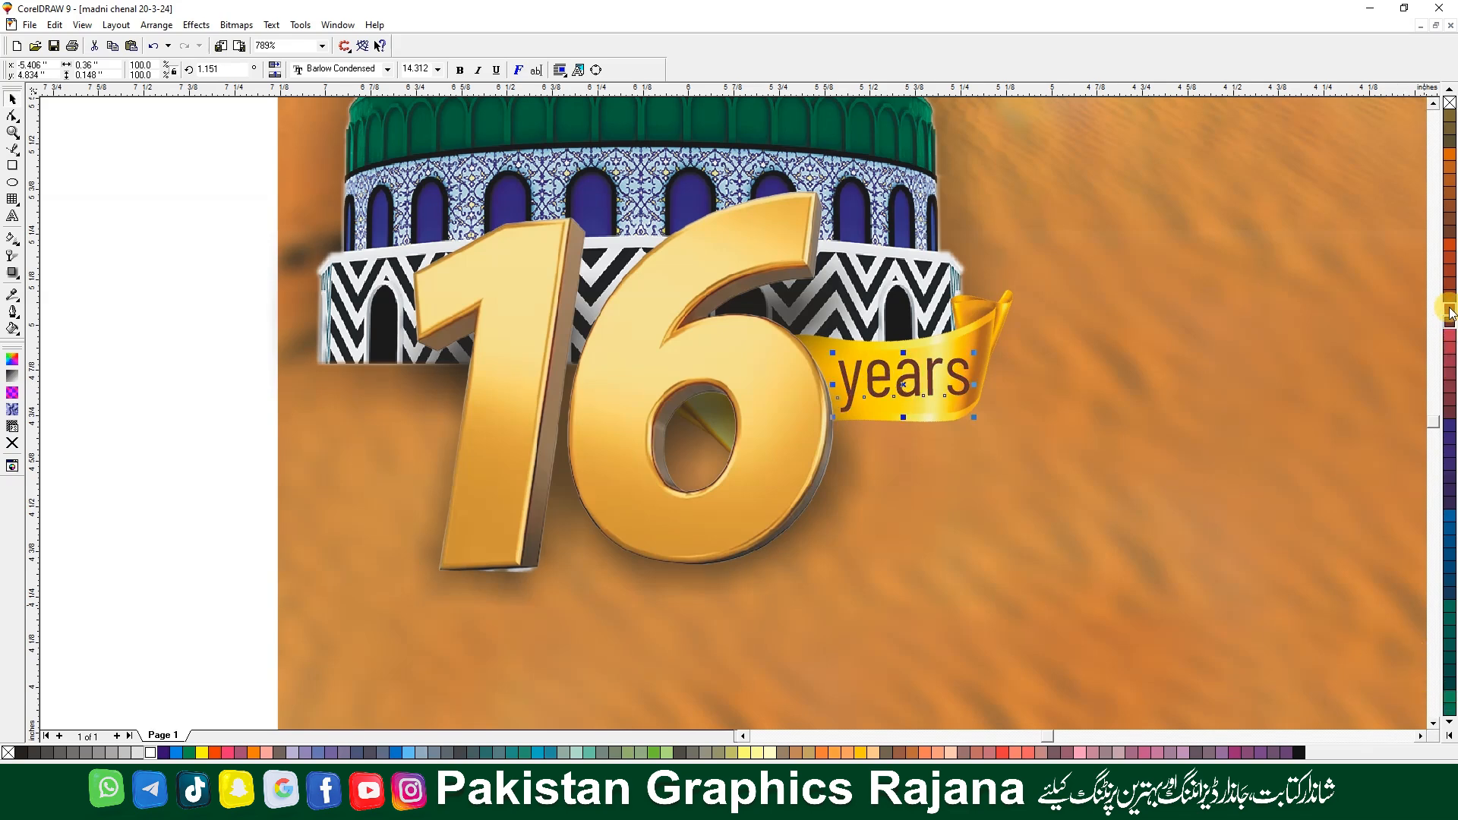
key(F4)
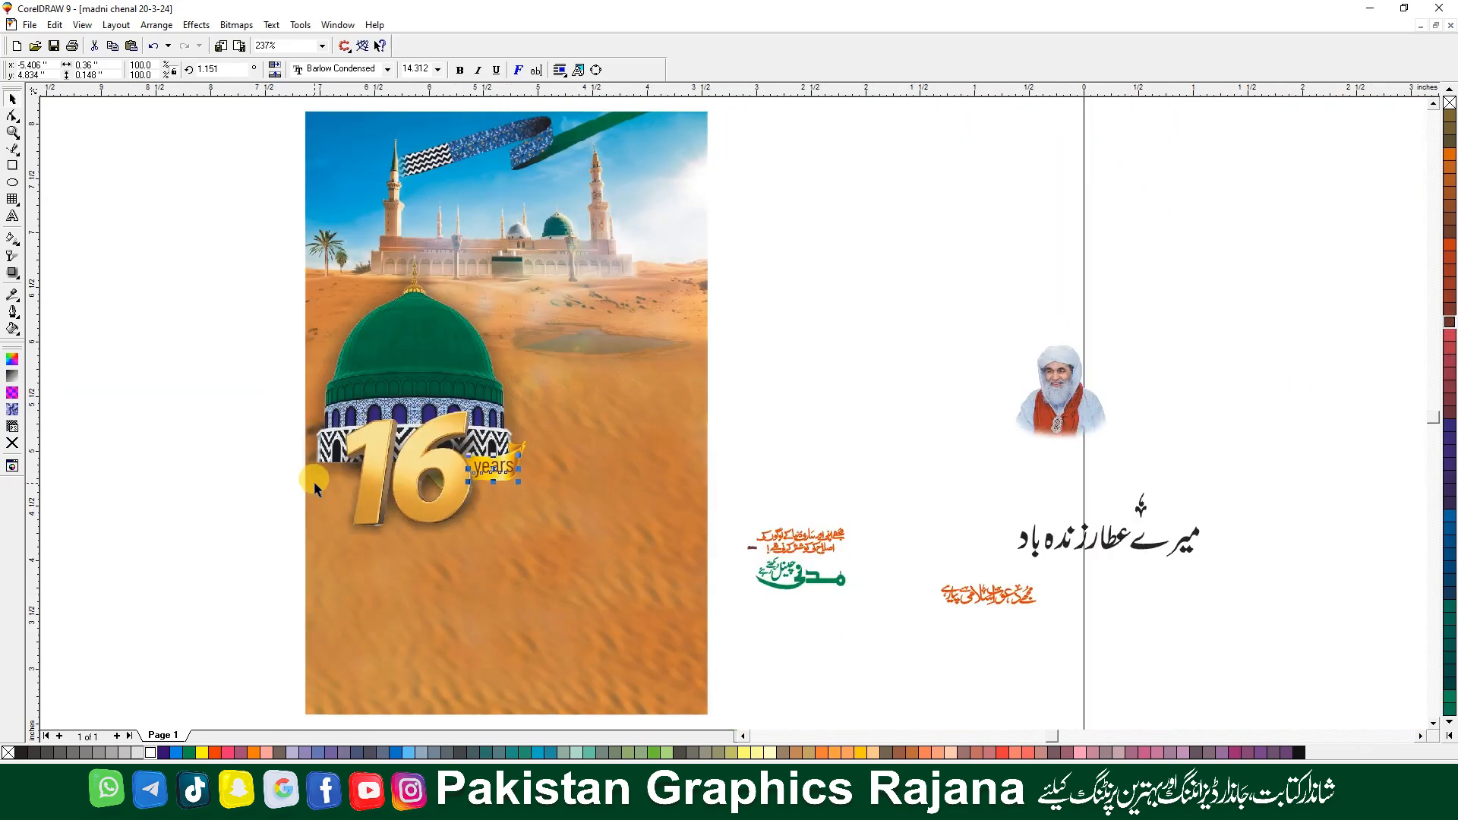
Move the portrait of the bearded man onto the poster's right half and enlarge it to about 4.07 inches square
click(841, 410)
click(1017, 410)
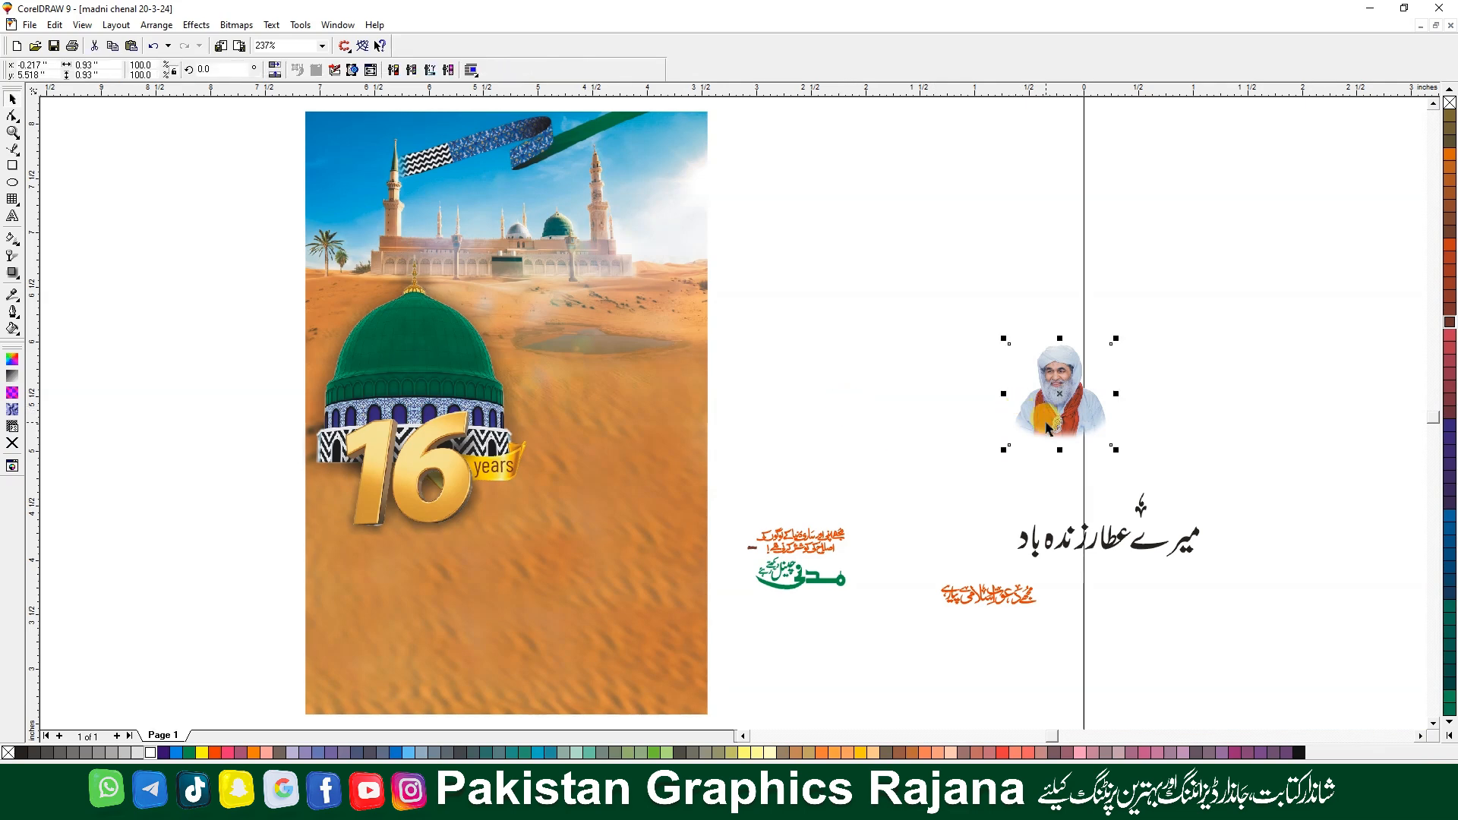
drag(1046, 428, 565, 531)
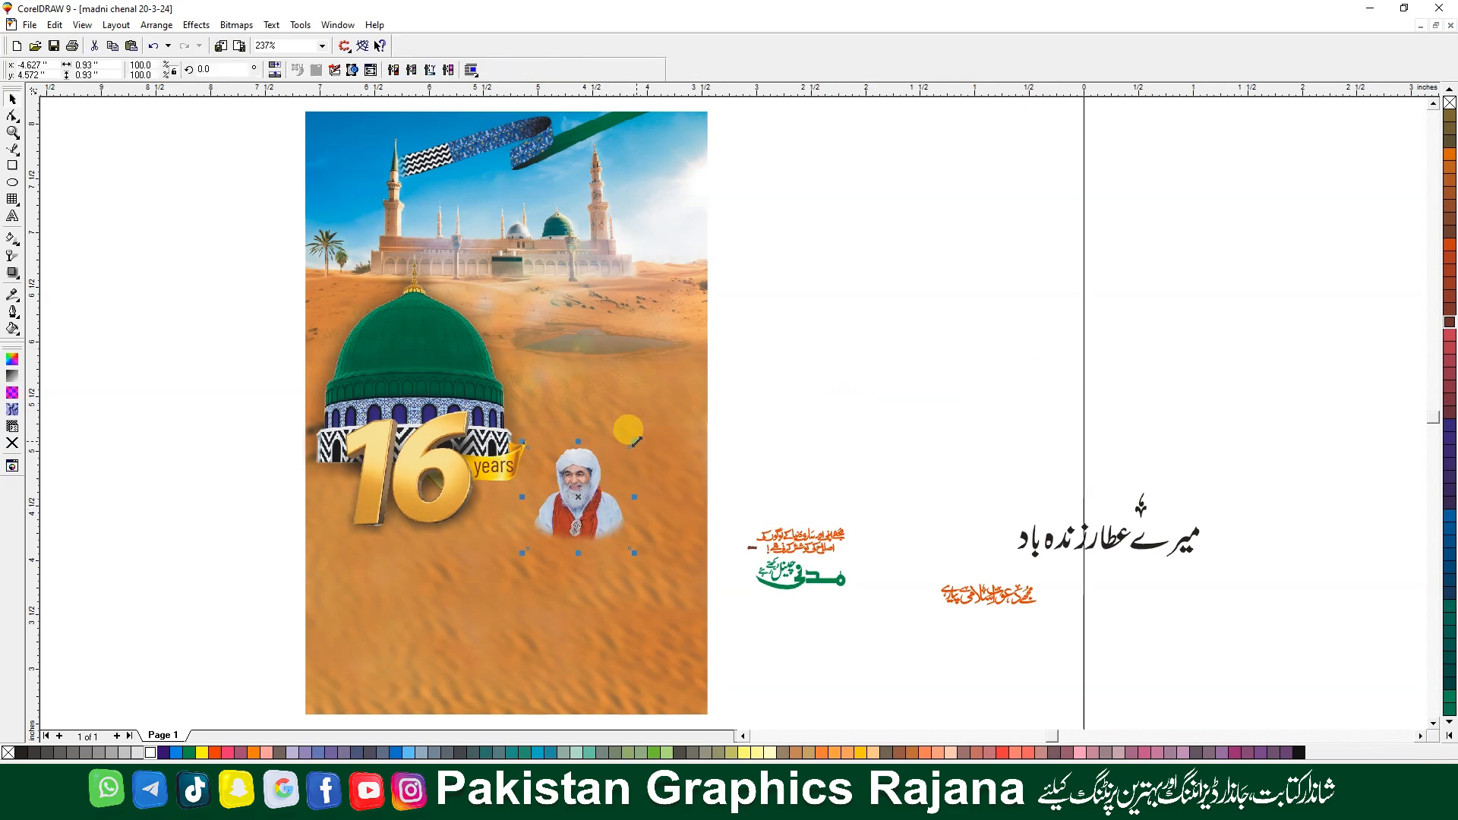
drag(634, 441, 827, 283)
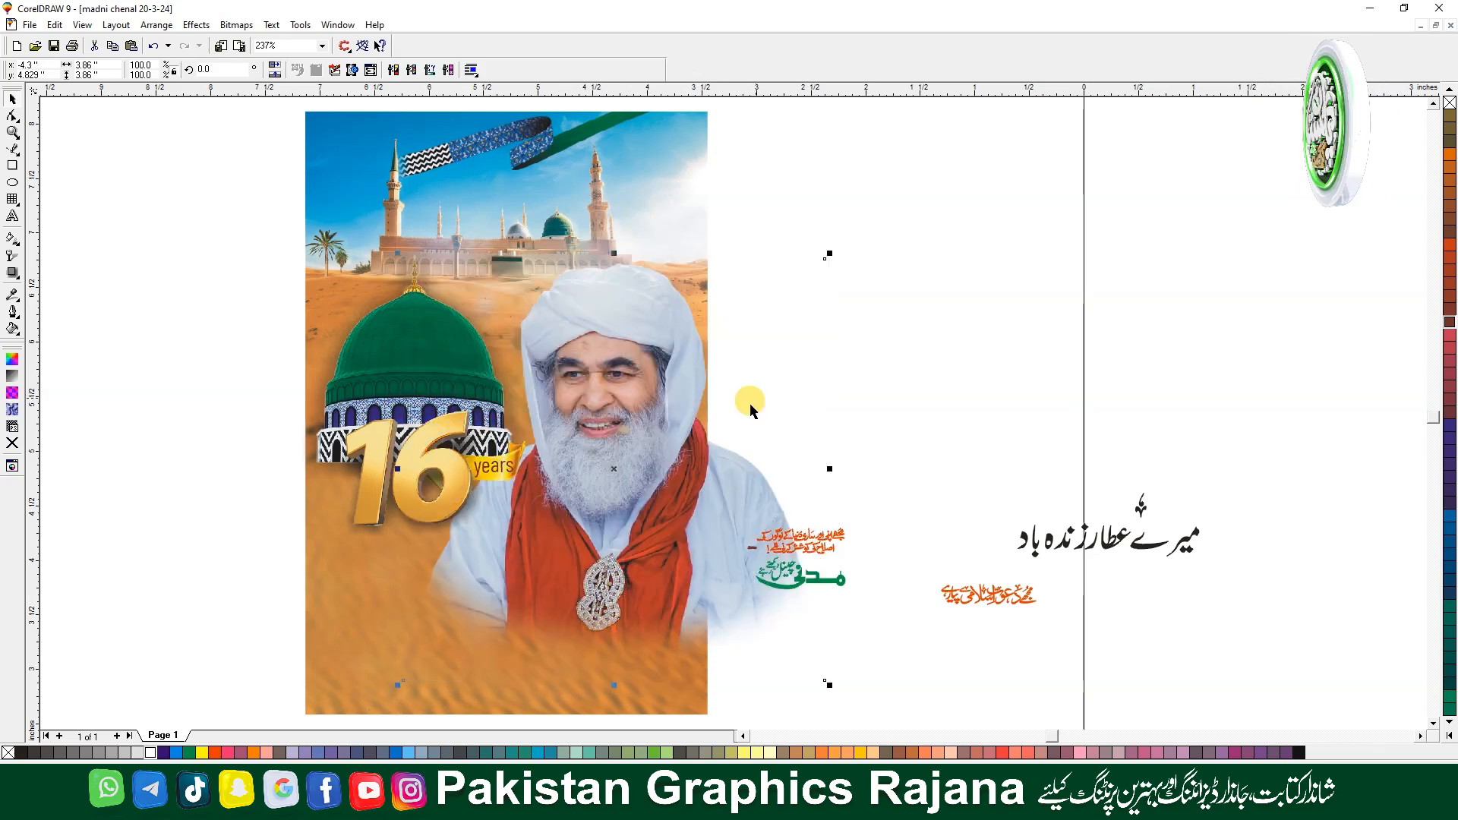
drag(733, 414, 759, 431)
drag(813, 238, 830, 241)
drag(716, 464, 734, 484)
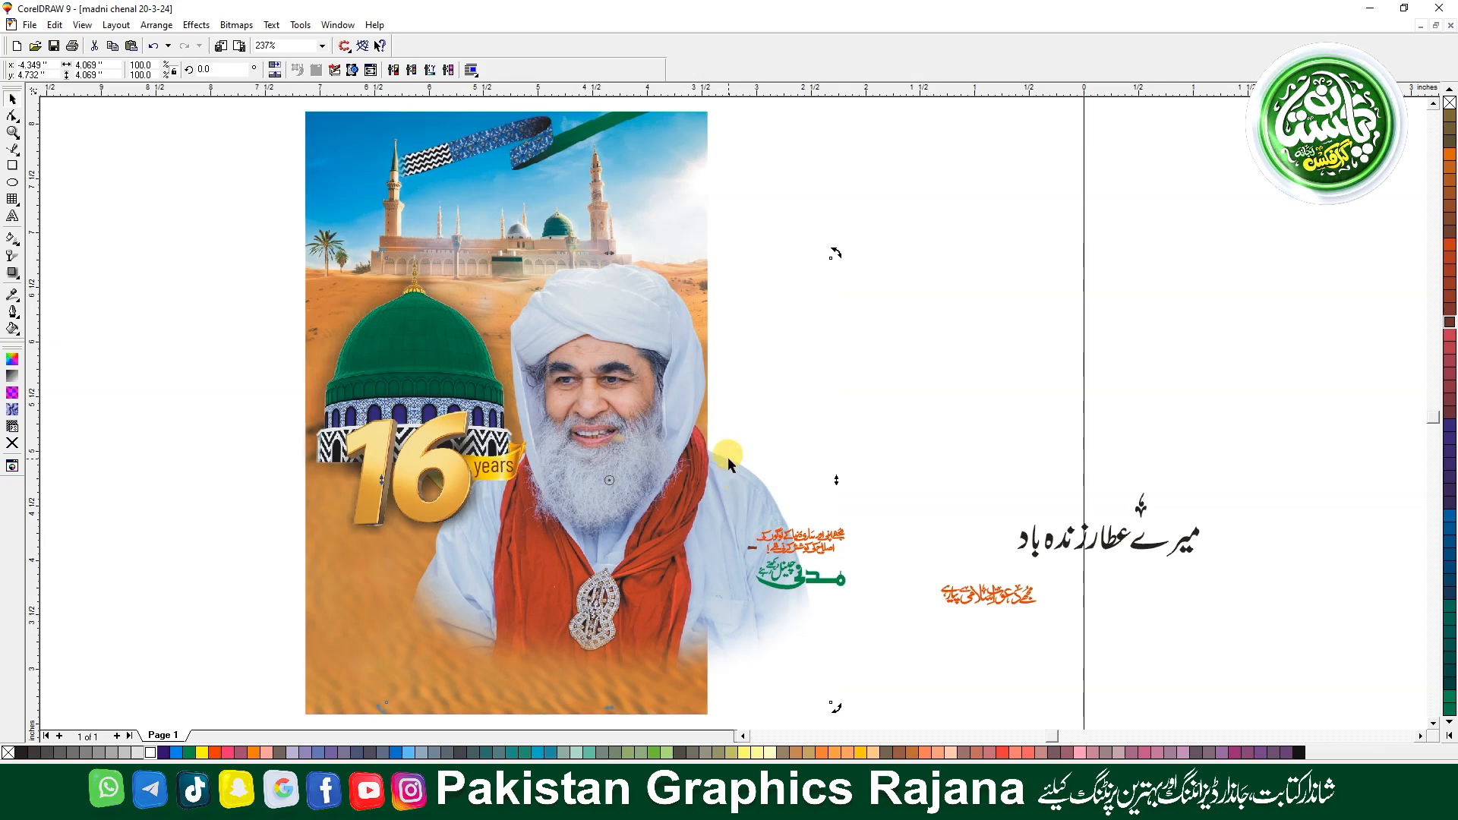
PowerClip the portrait inside the poster background rectangle
click(196, 25)
mouse_move(220, 137)
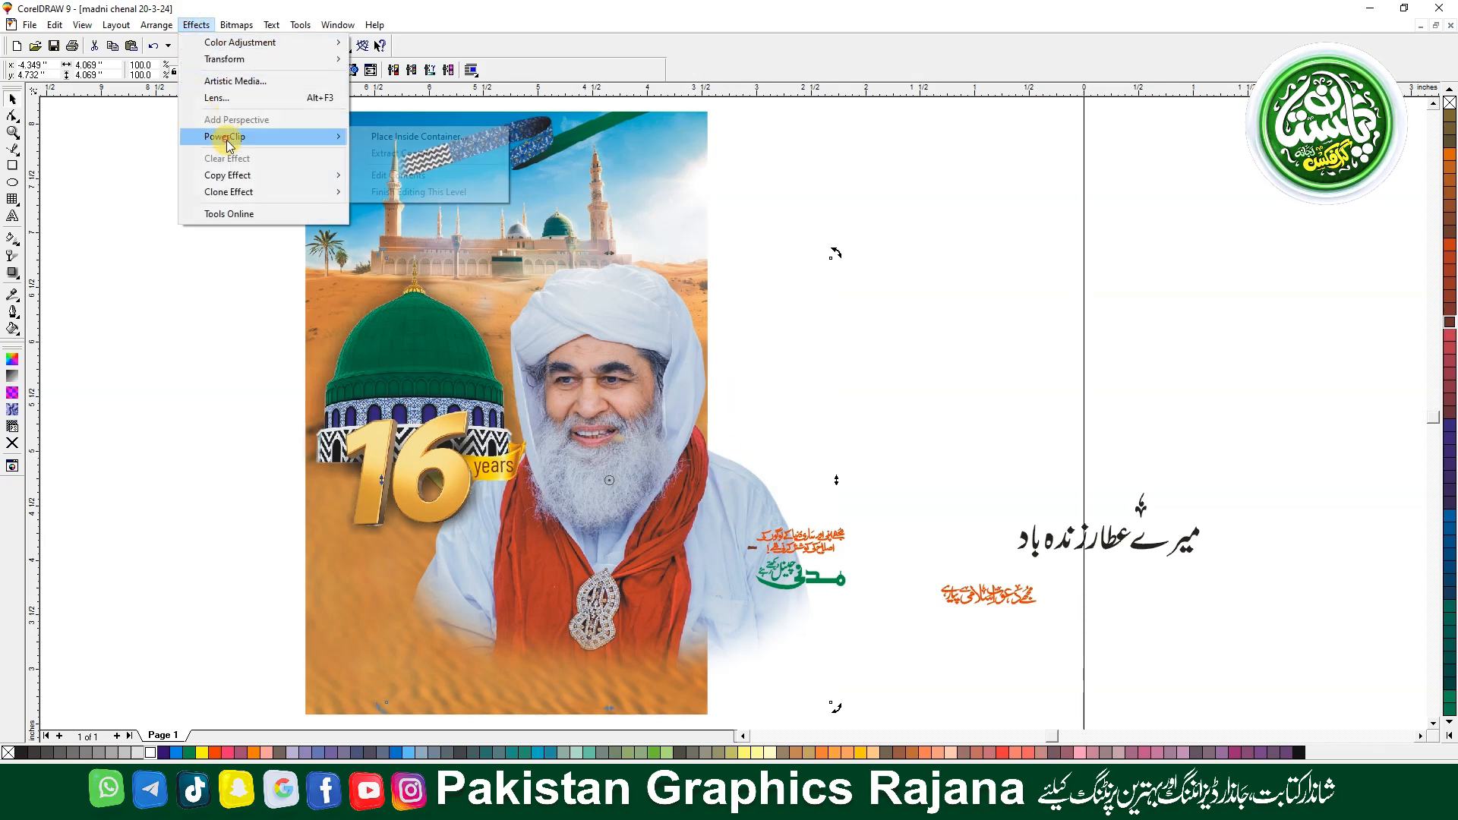
click(420, 140)
click(635, 214)
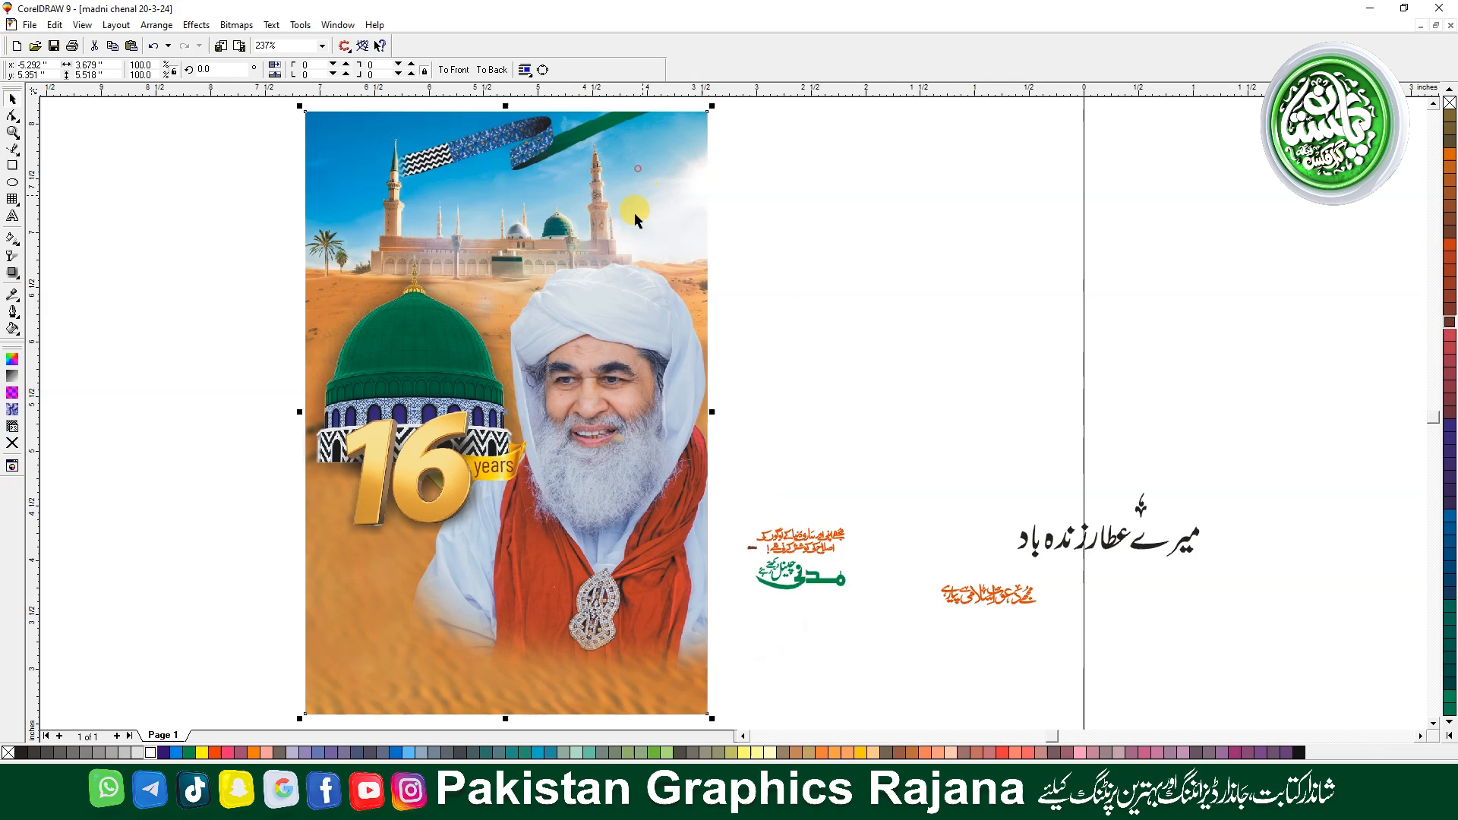
Select the dome, golden 16, ribbon and "years" text together and PowerClip them inside the poster background
click(195, 535)
drag(228, 602, 652, 161)
click(236, 25)
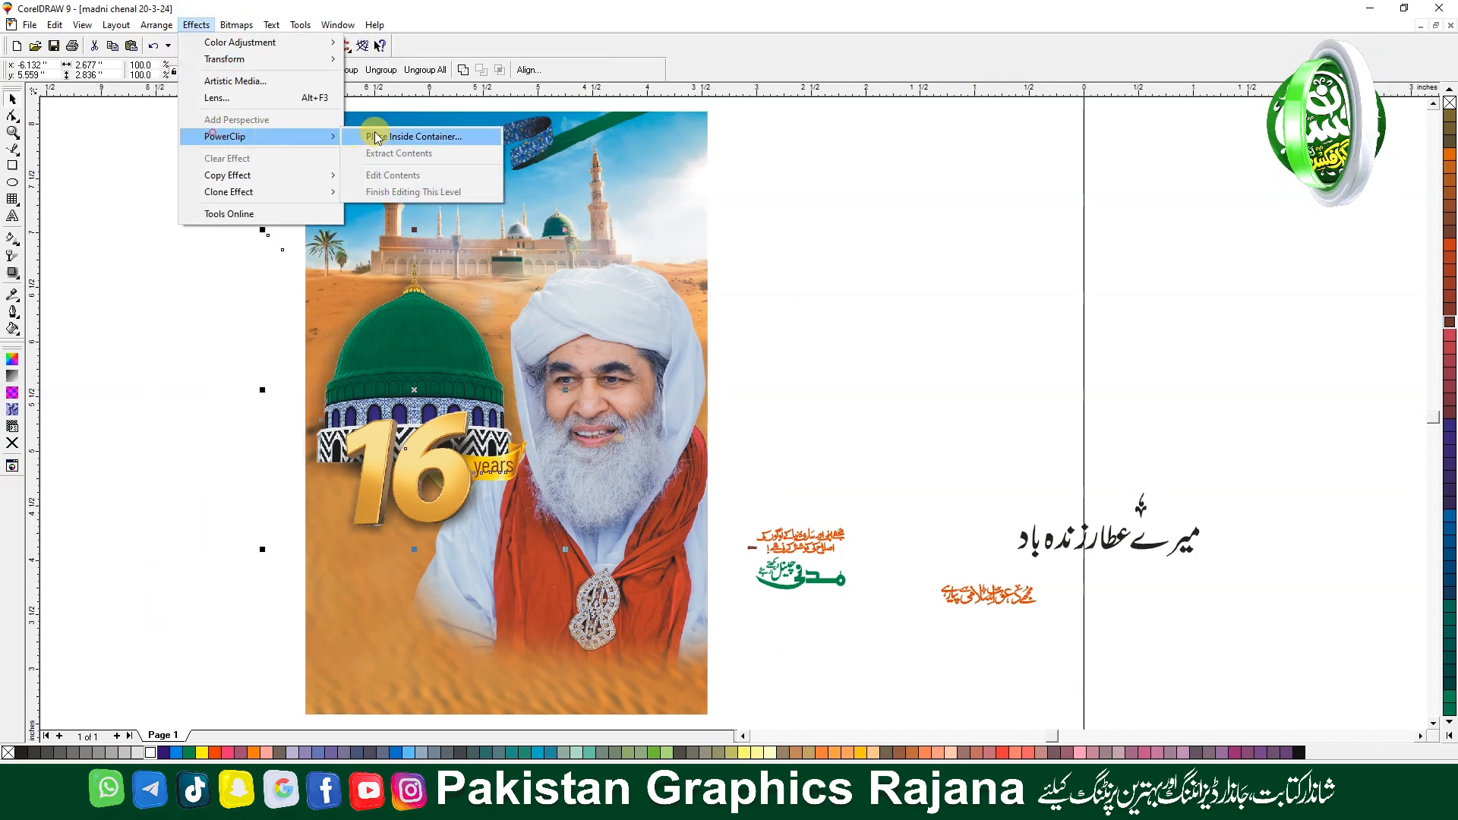
click(380, 137)
click(683, 241)
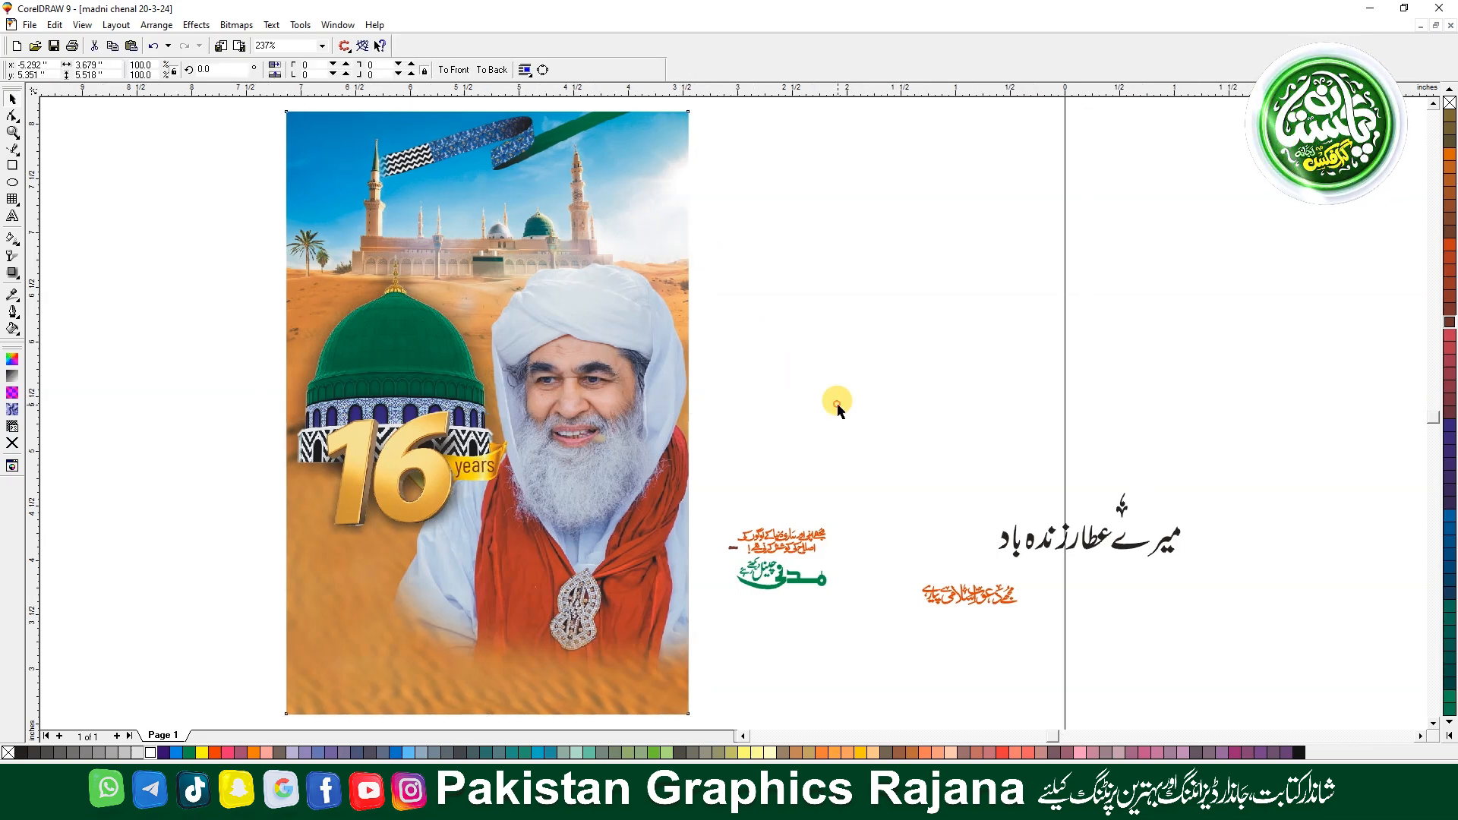
click(837, 406)
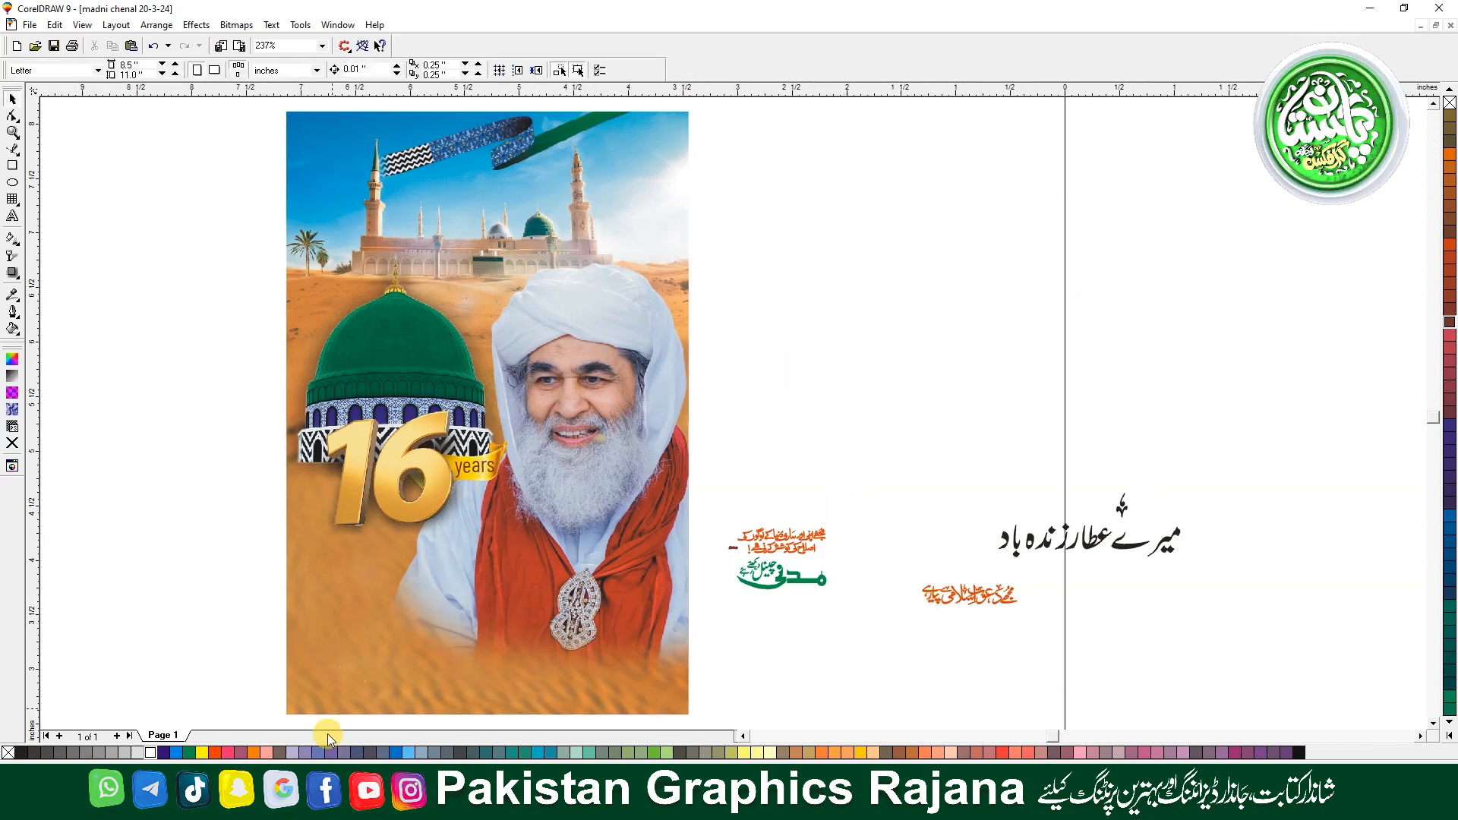
Switch to InPage, copy the four-line Urdu greeting text and paste it into the CorelDRAW document
key(alt+Tab)
click(10, 77)
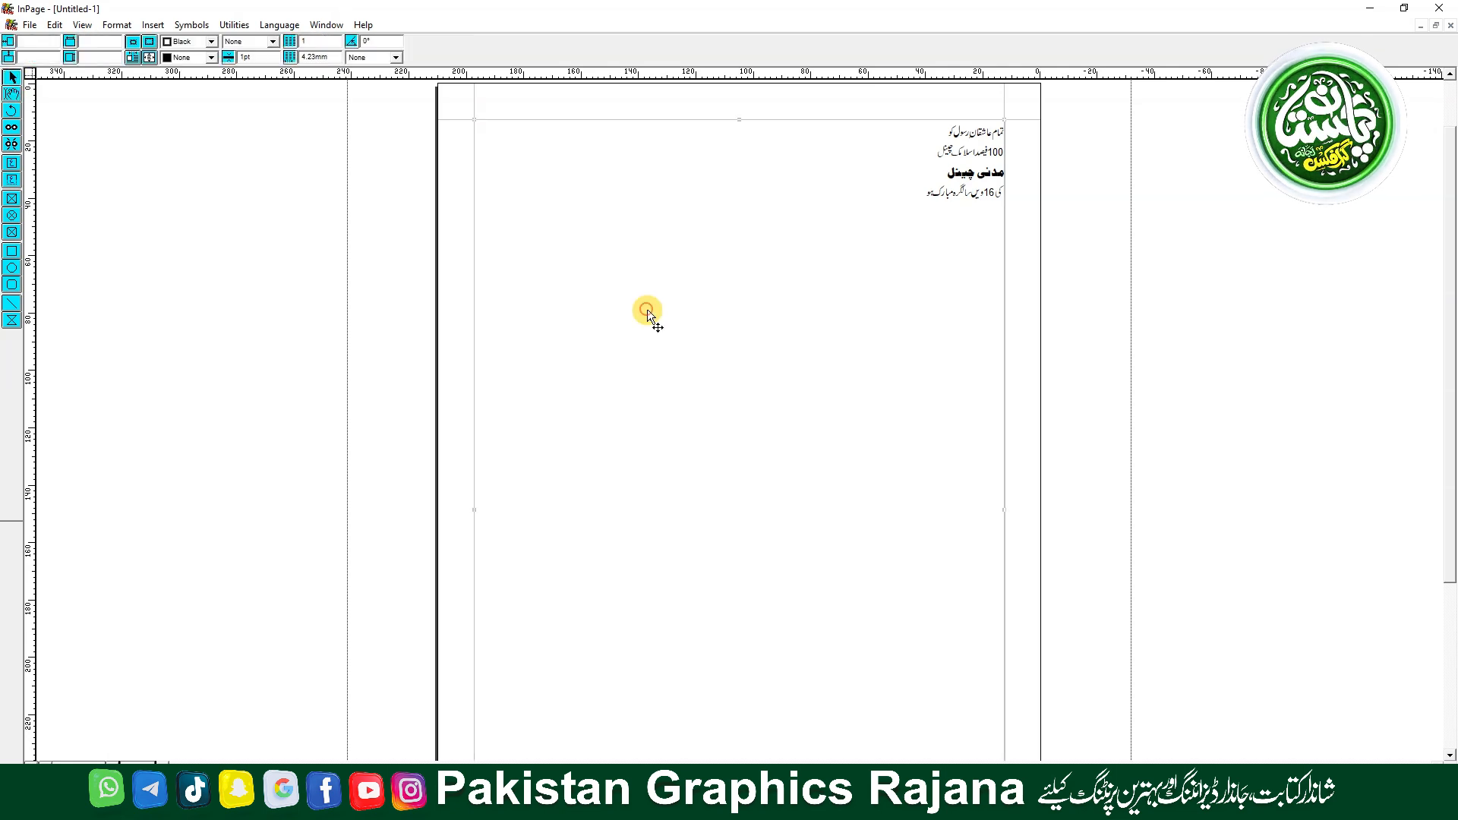
right_click(648, 312)
click(668, 375)
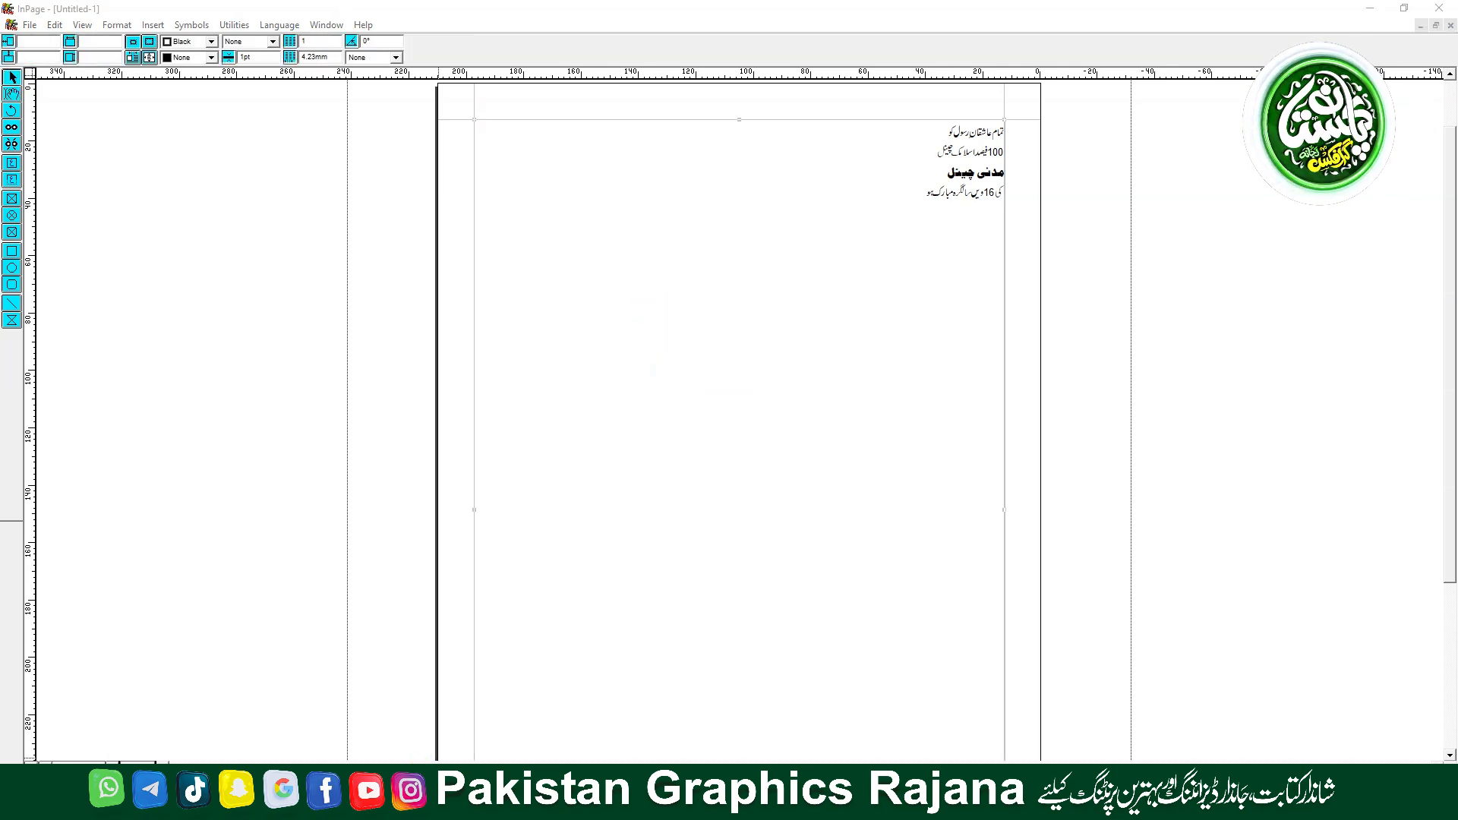
key(alt+Tab)
right_click(181, 474)
click(205, 576)
Shrink the pasted Urdu text to about 1.58 inches wide in the empty area left of the poster and ungroup it
key(F4)
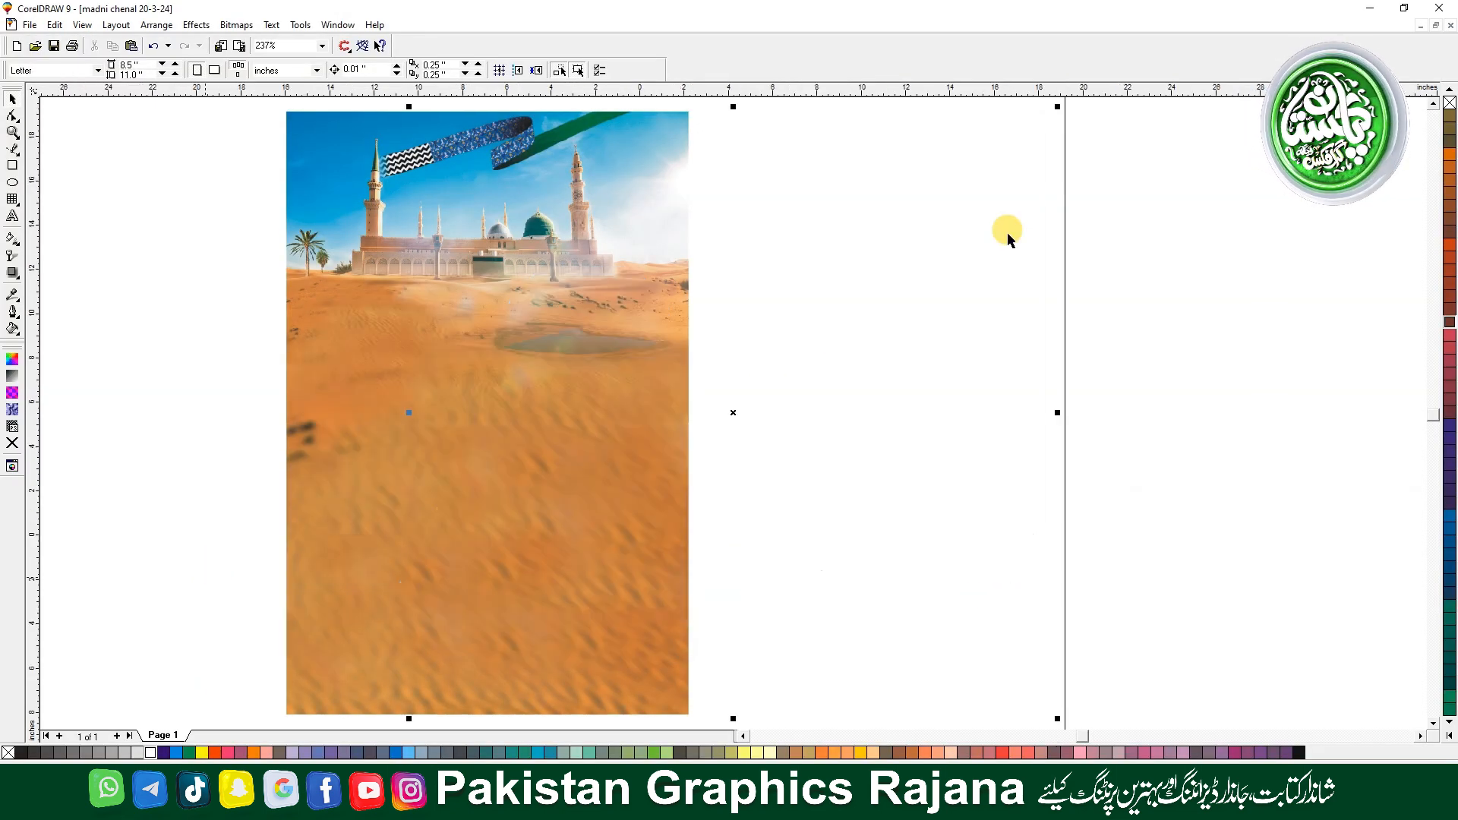
drag(1055, 109, 436, 453)
key(F4)
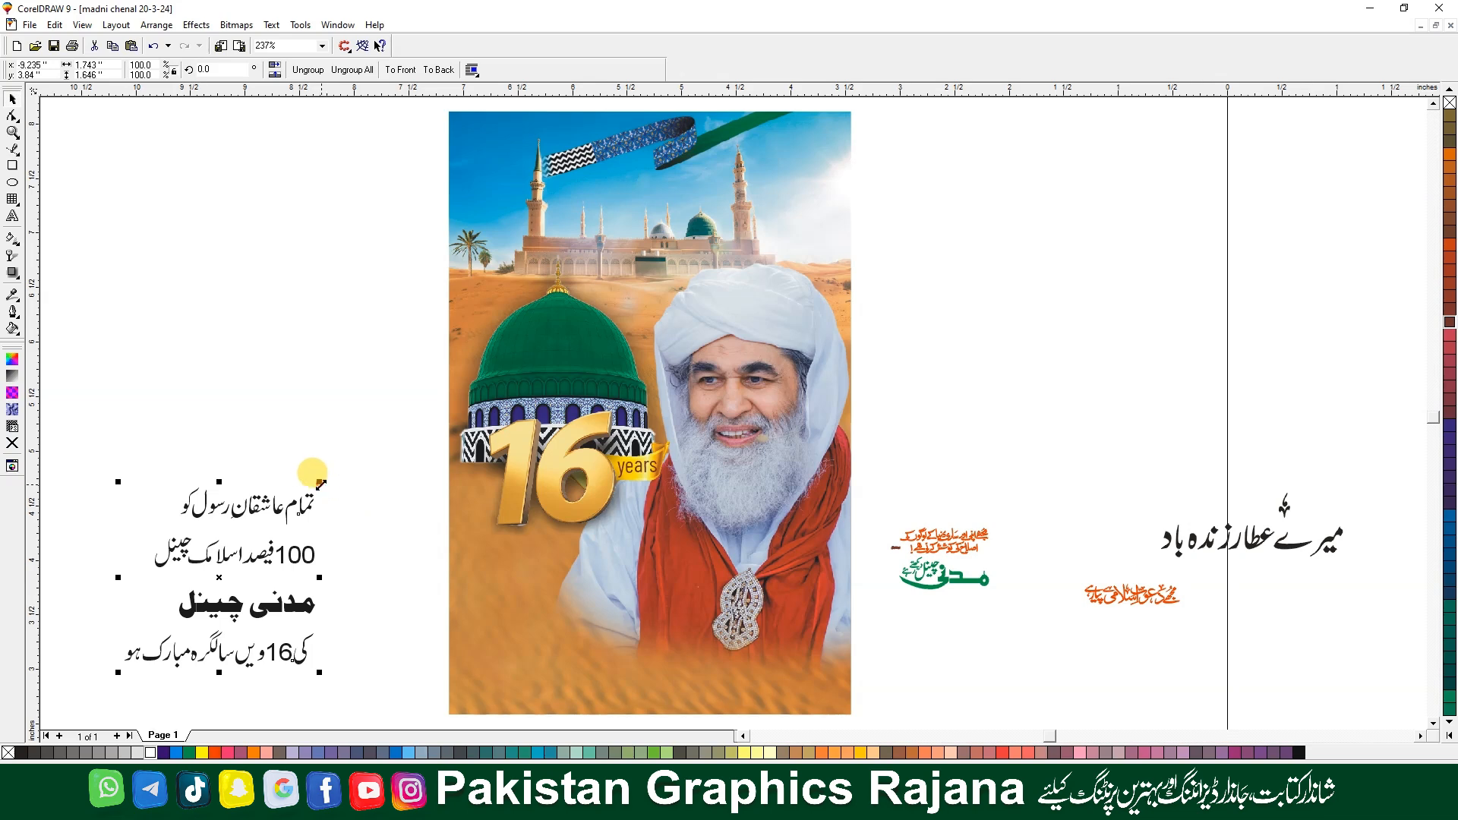
mouse_move(319, 481)
mouse_down()
mouse_move(241, 555)
mouse_move(301, 499)
mouse_up()
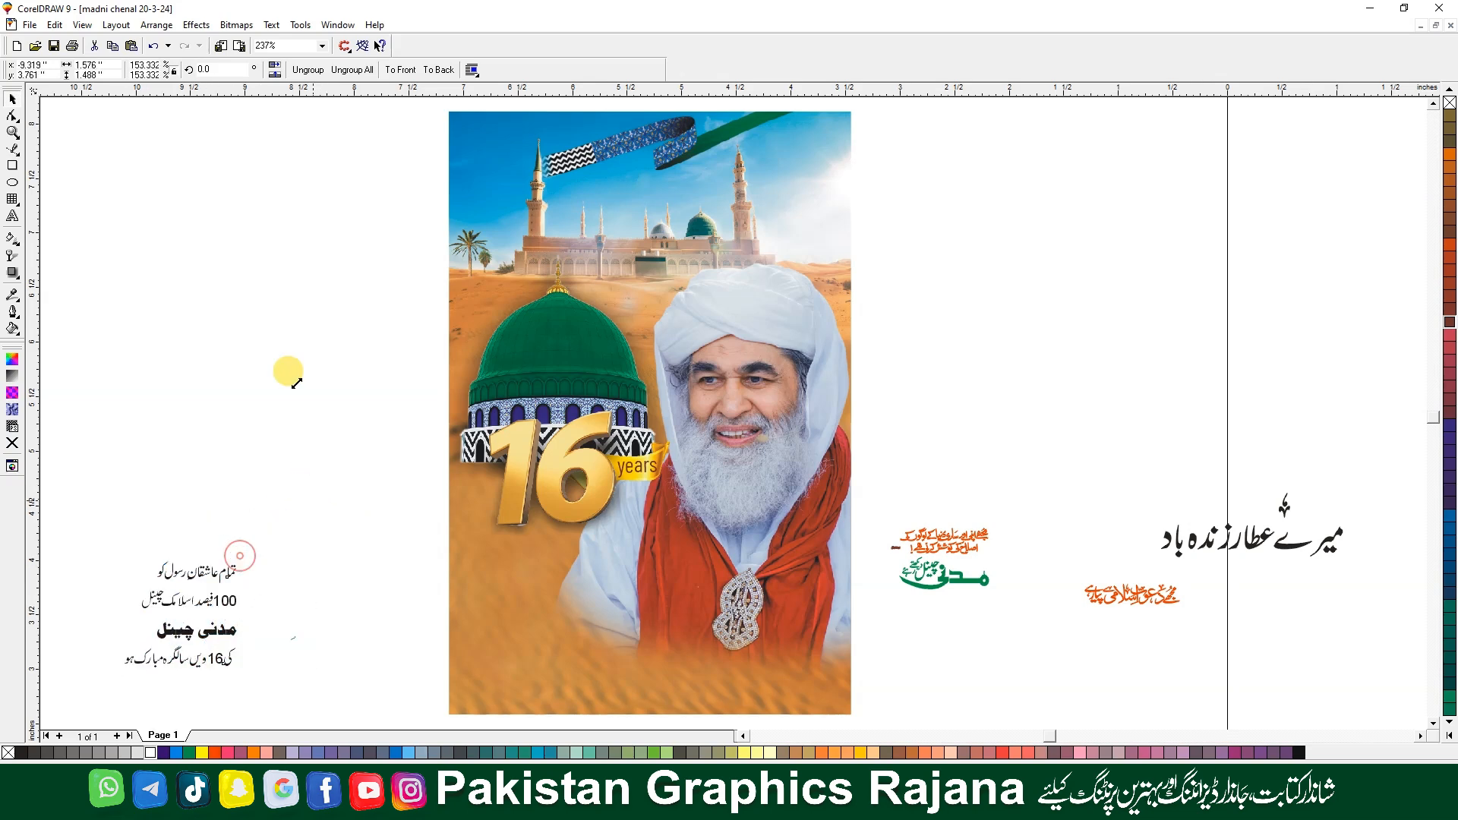
click(307, 70)
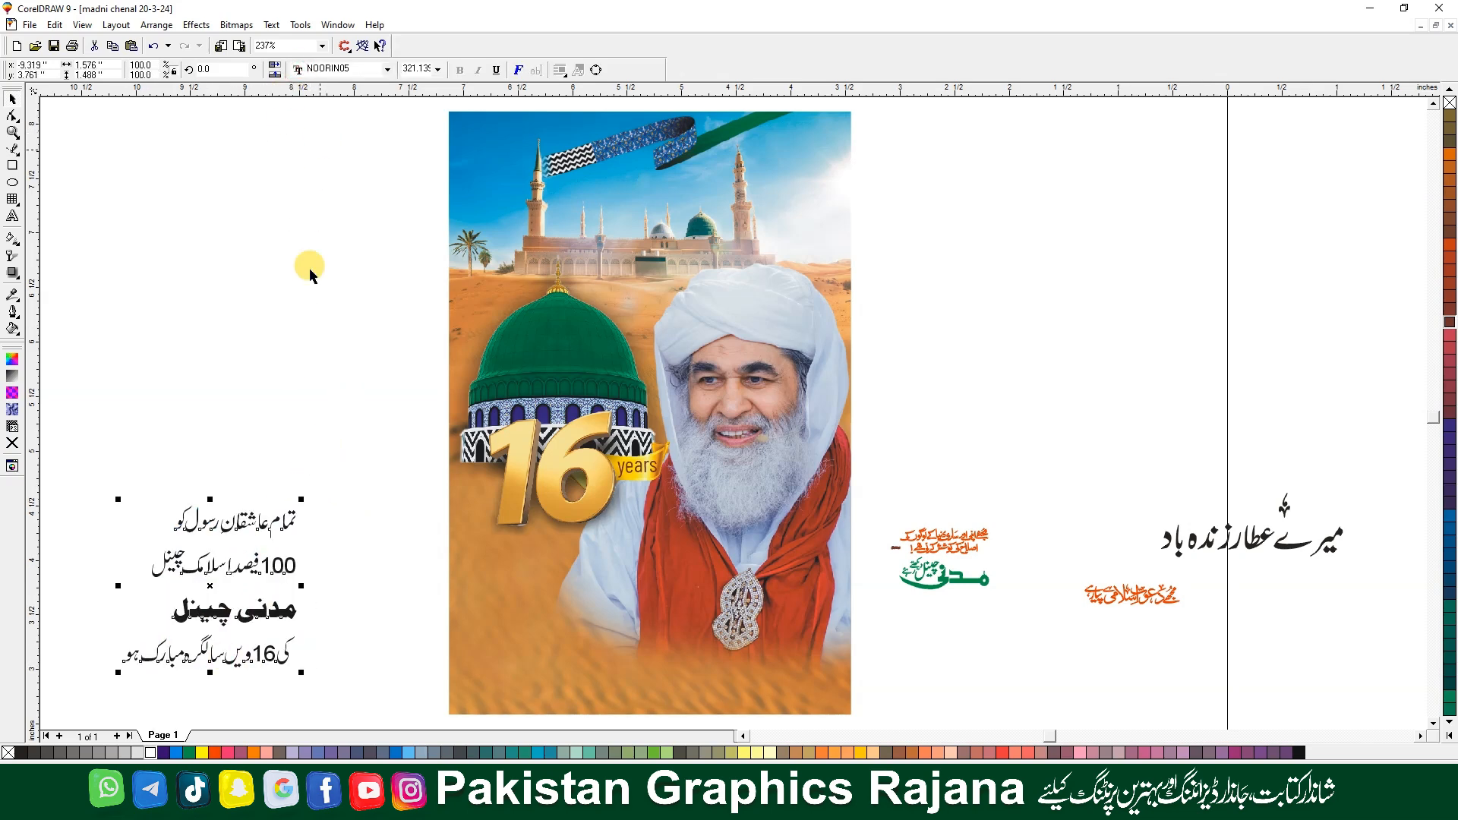
Select the numerals 100 and 16 in the pasted Urdu text
key(z)
drag(351, 486, 125, 679)
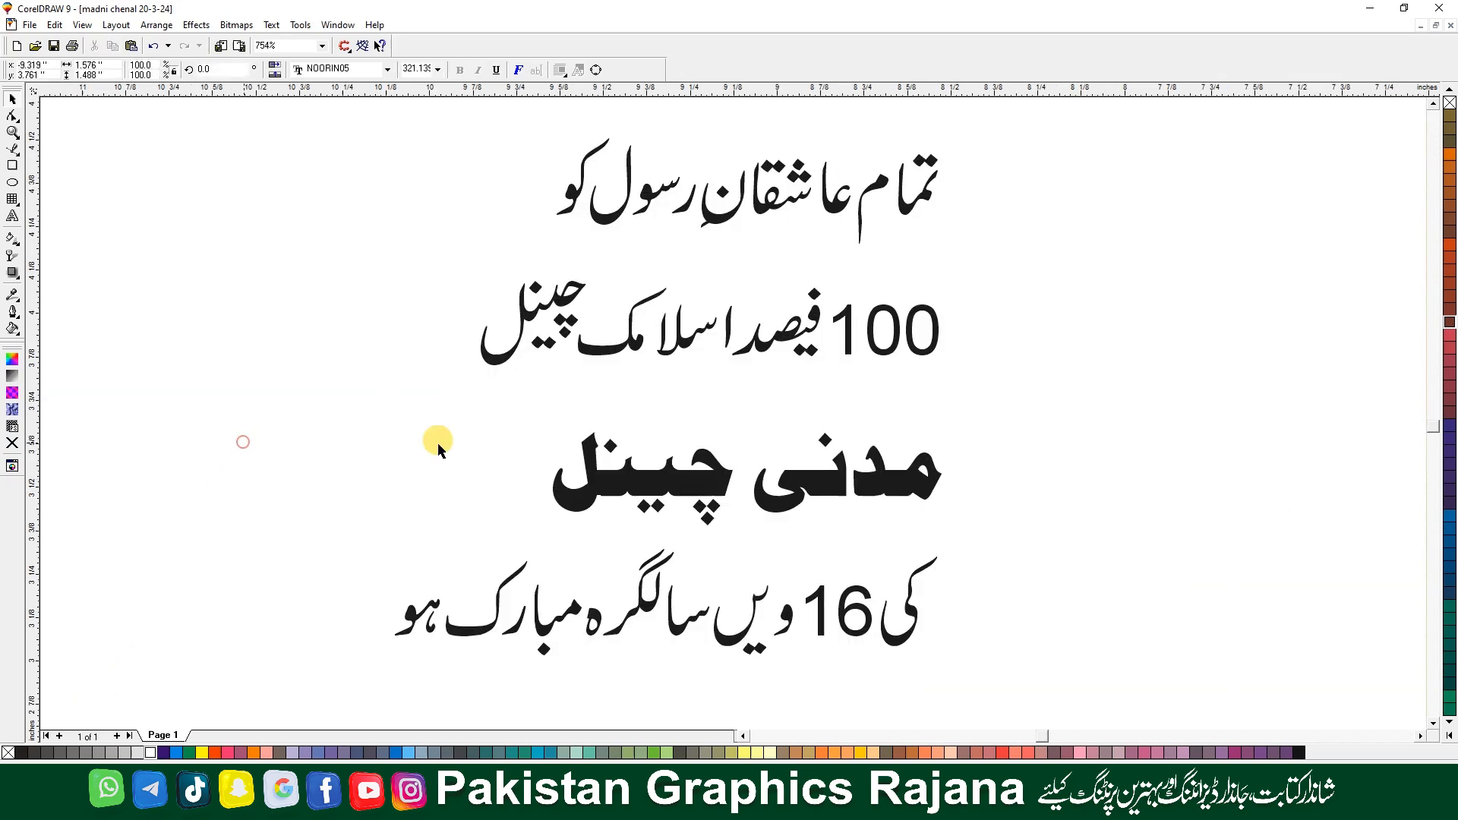
click(877, 349)
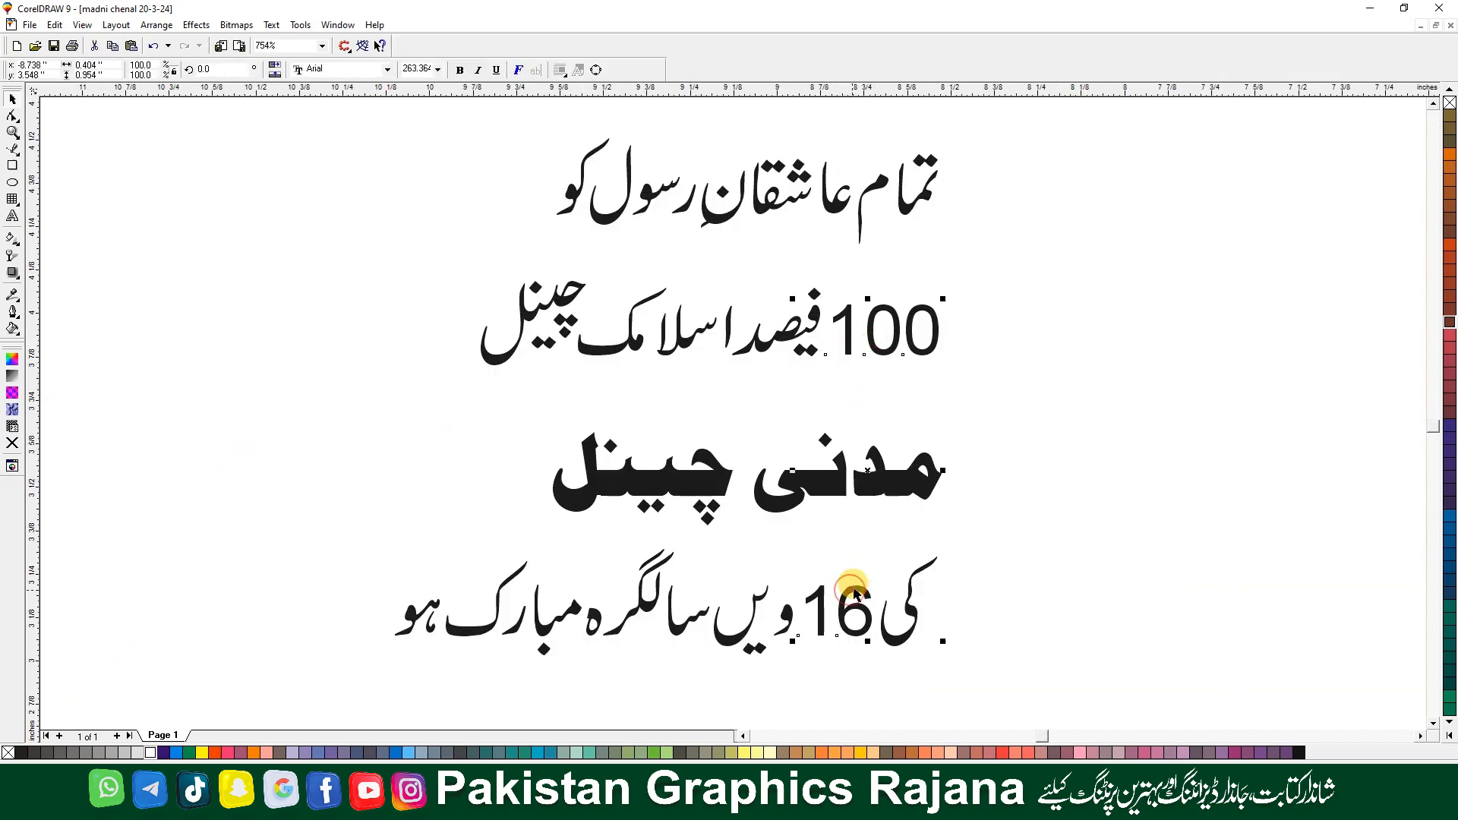
click(595, 71)
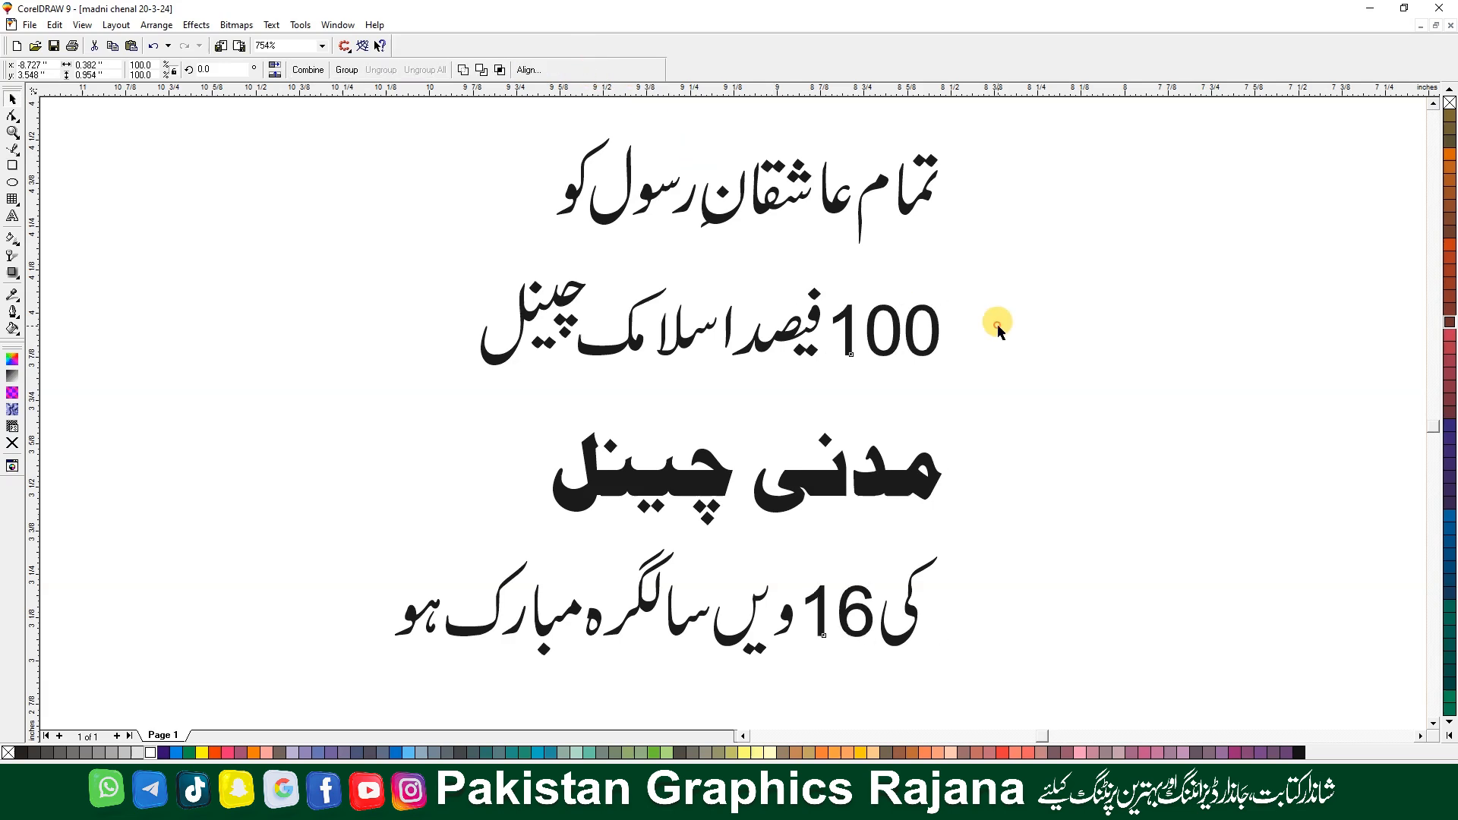
click(932, 348)
key(ctrl+z)
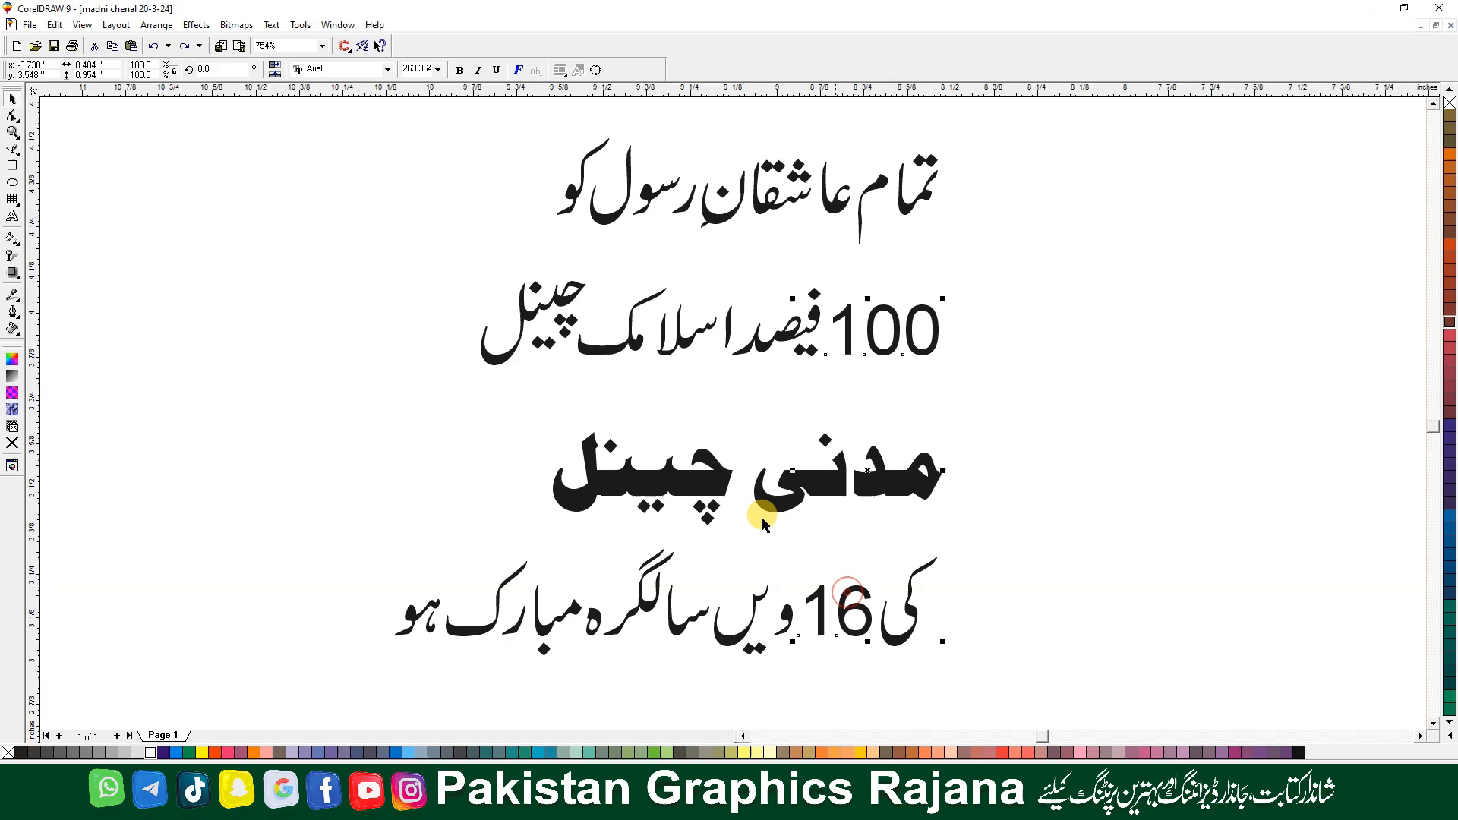
Make the numerals 100 and 16 in the Urdu text bold
click(462, 71)
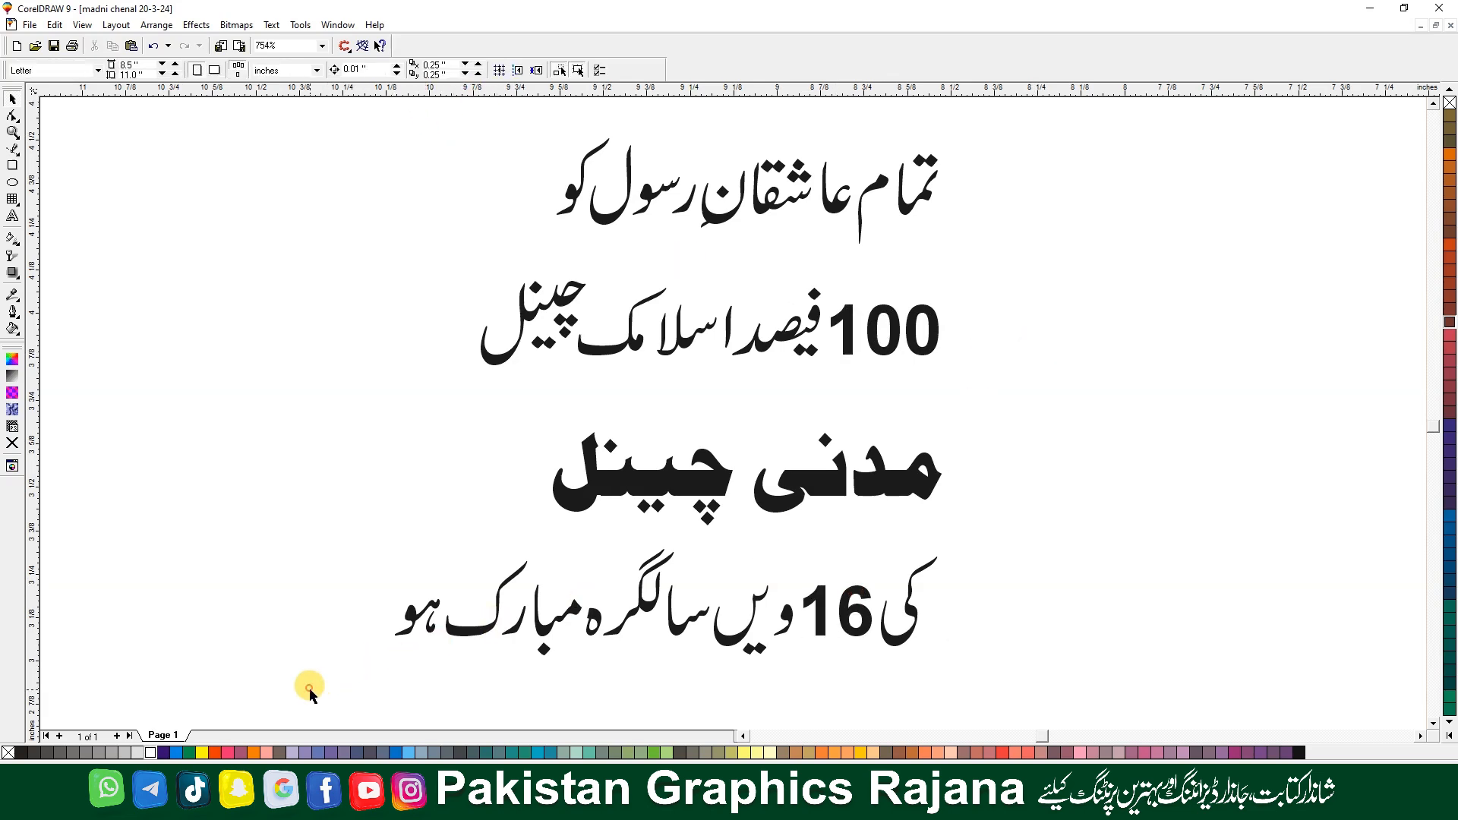
drag(307, 688, 1042, 185)
click(1011, 204)
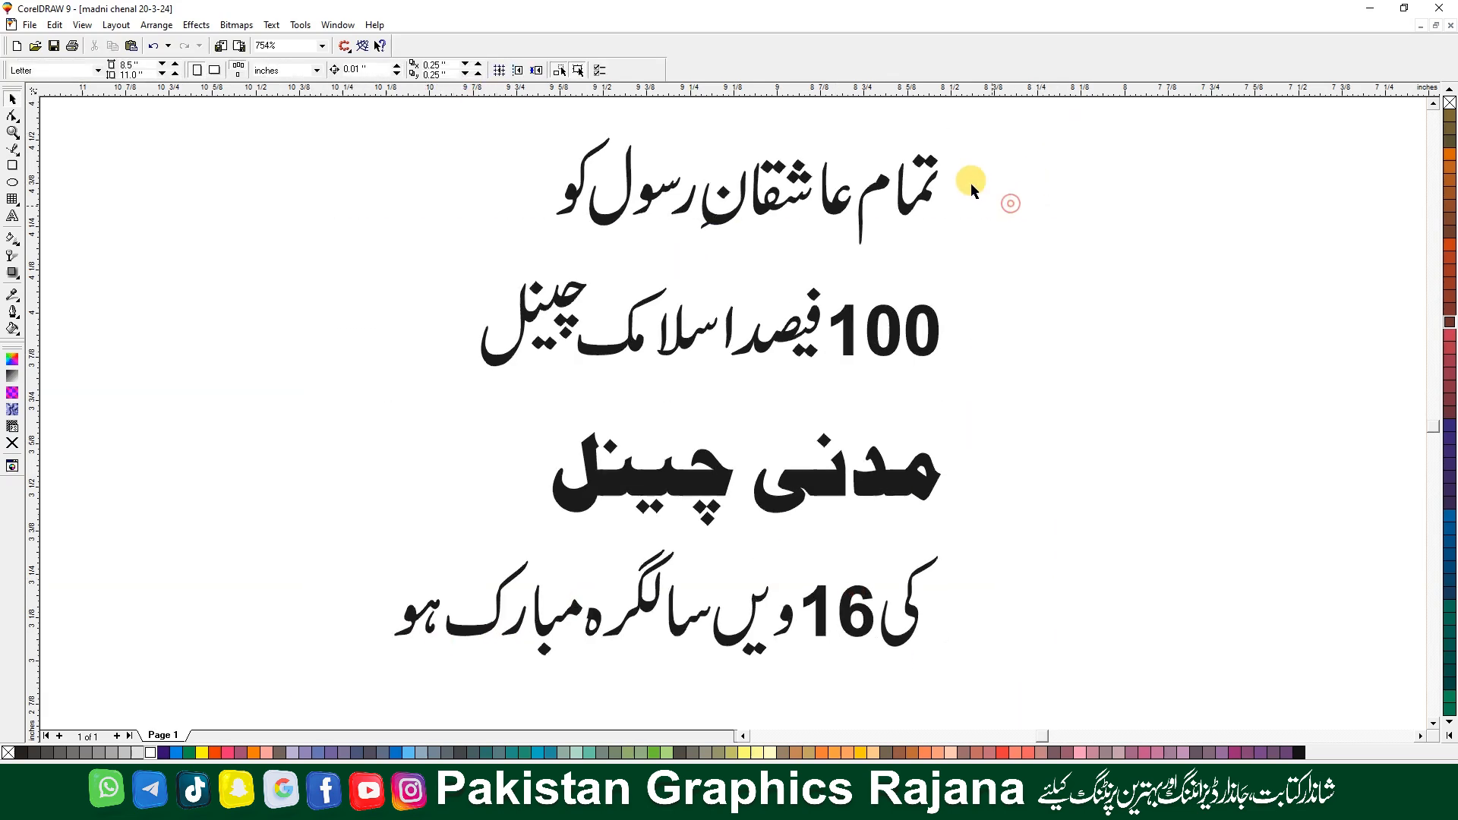
Tighten the spacing of the first Urdu line by nudging its letter groups and words to the left, and select the whole line
click(873, 168)
key(Left)
key(Left)
drag(845, 262, 1001, 110)
key(Left)
click(726, 274)
click(694, 264)
key(Left)
drag(1029, 122, 567, 291)
key(Left)
key(Left)
key(Left)
key(Left)
key(Left)
drag(471, 286, 960, 118)
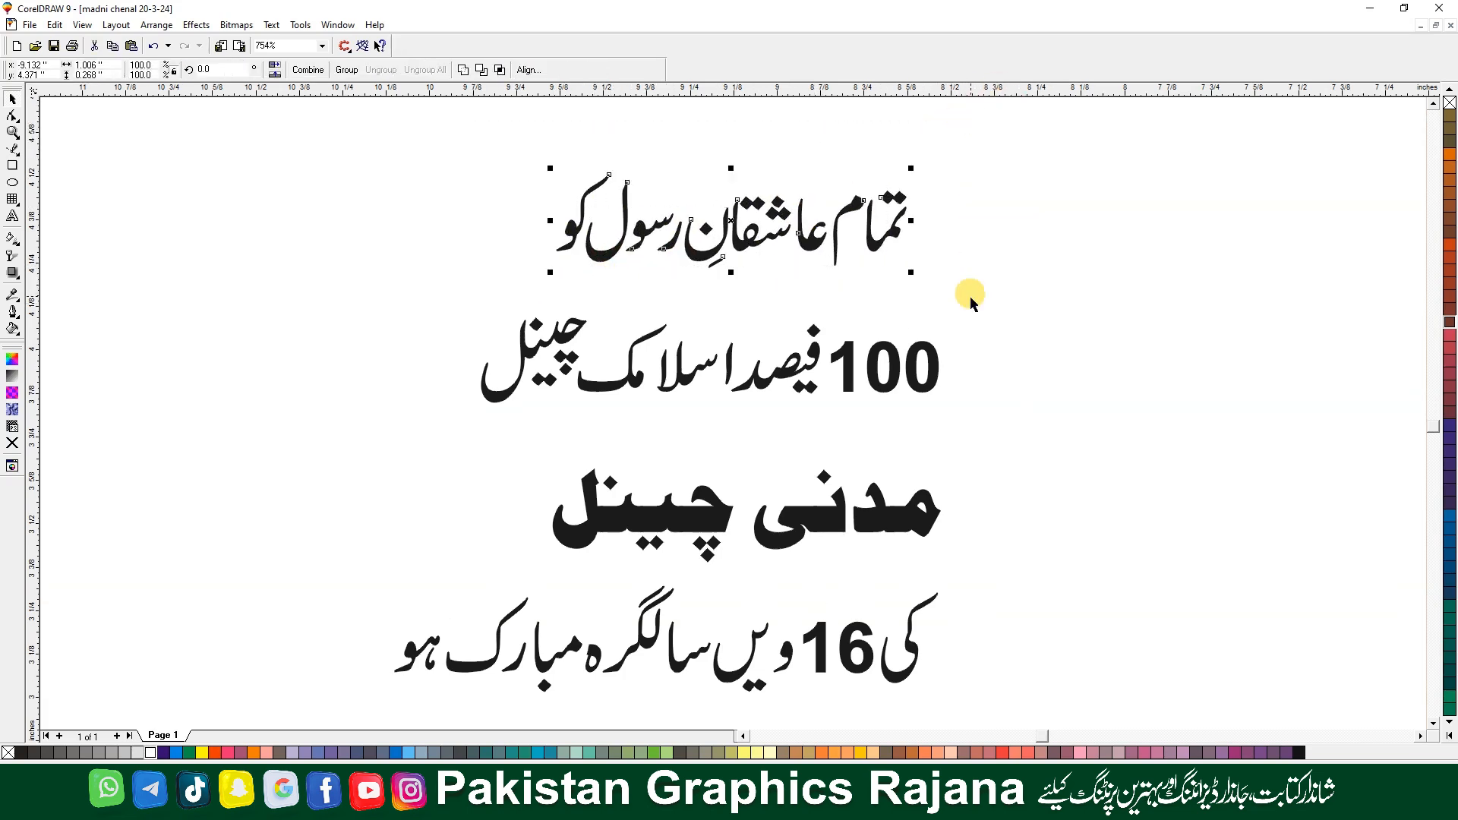
Tighten the spacing between the words of the second text line, "100 فیصد اسلامک چینل"
drag(1041, 289, 815, 427)
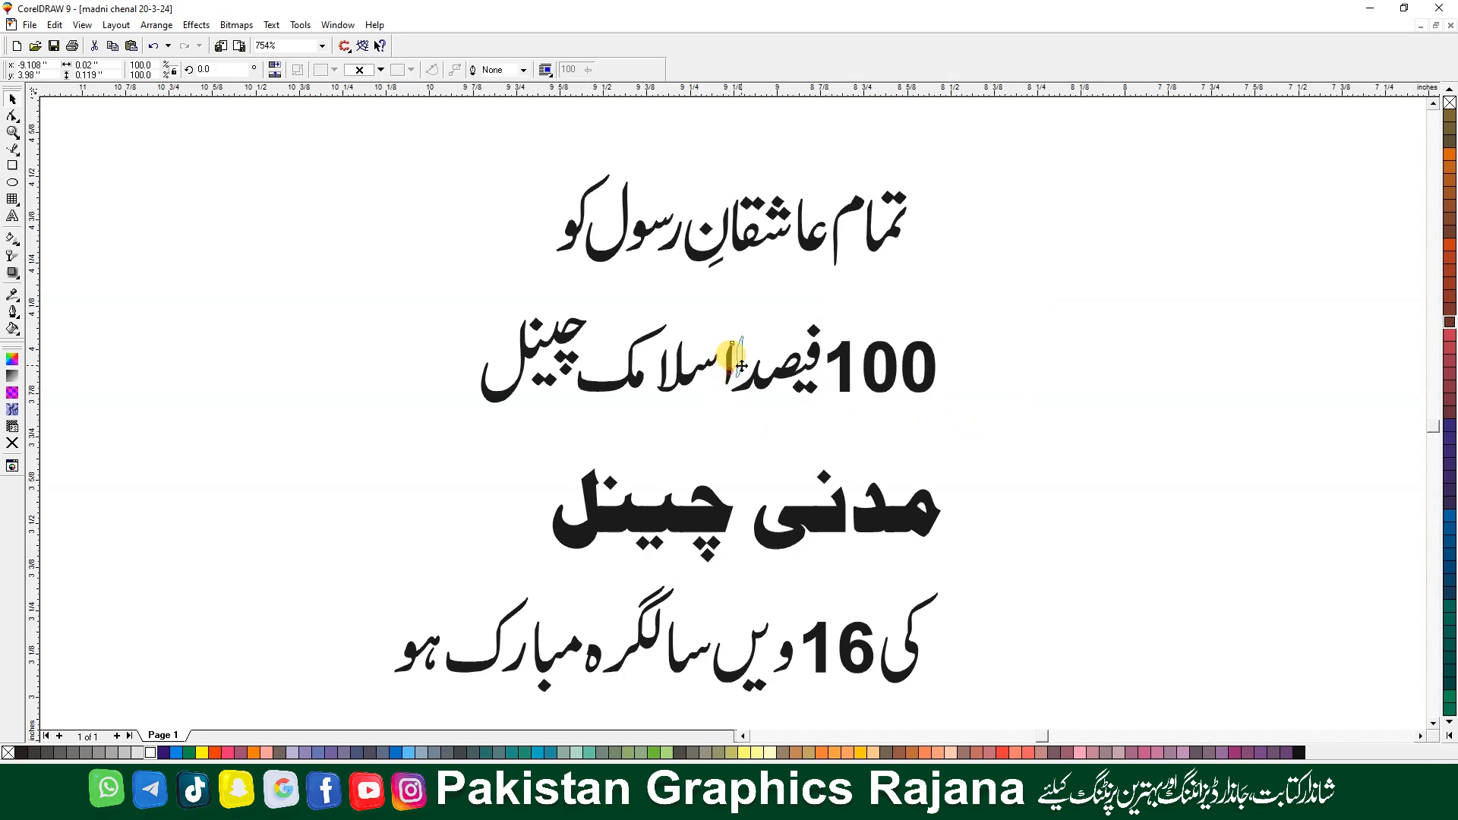
drag(741, 366, 742, 366)
drag(709, 426, 1053, 271)
key(Left)
key(Left)
key(Left)
key(Left)
key(Left)
key(Left)
drag(1057, 271, 443, 430)
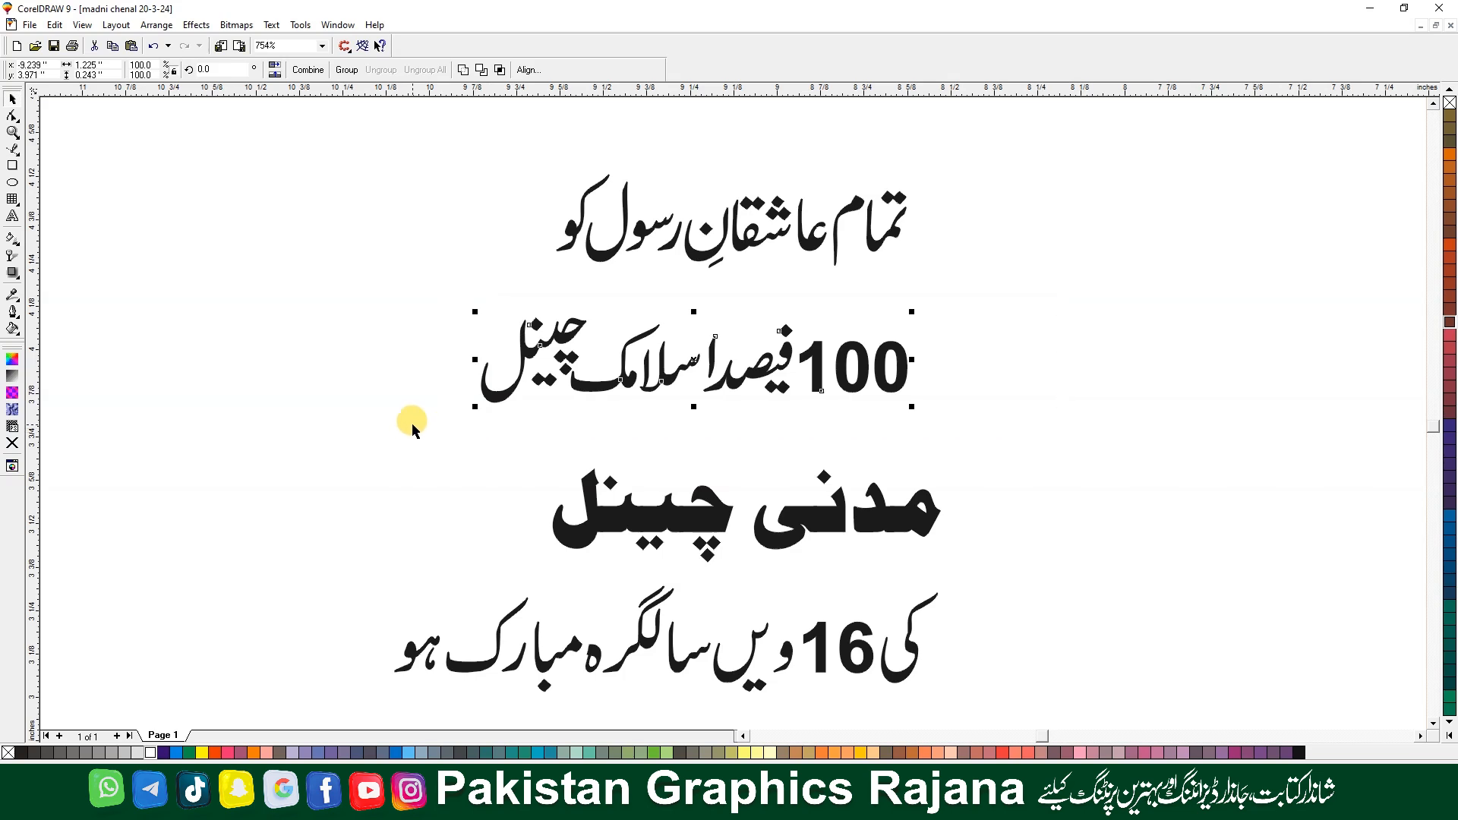
Close the gap between the two words of the "مدنی چینل" line and group the line
drag(1017, 412, 640, 566)
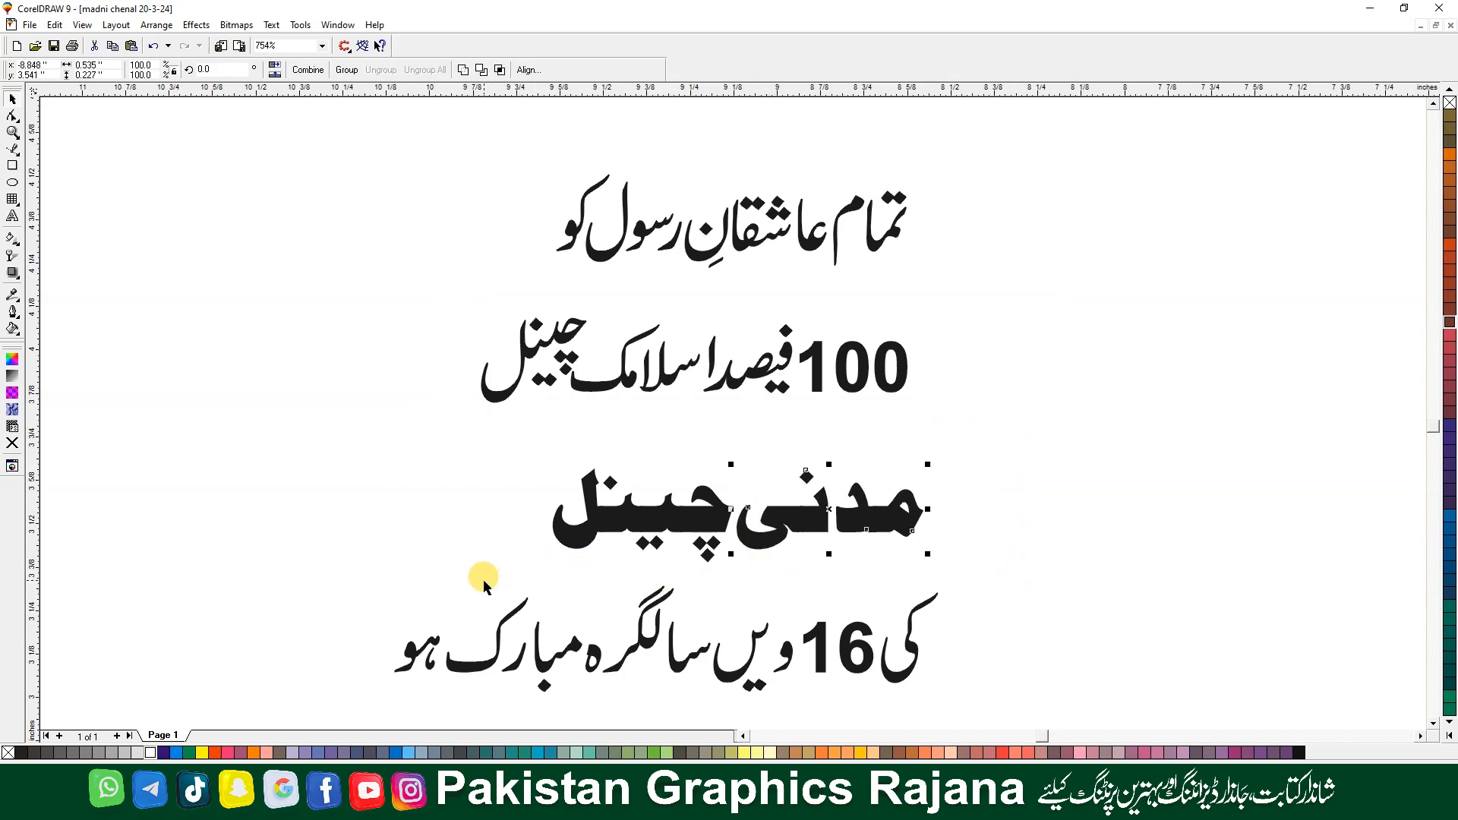
drag(484, 584, 971, 448)
key(ctrl+g)
Tighten the gap between the digits 1 and 6 in the bottom text line by shifting the 6's nodes
key(F2)
drag(1070, 534, 290, 739)
drag(1282, 247, 1072, 513)
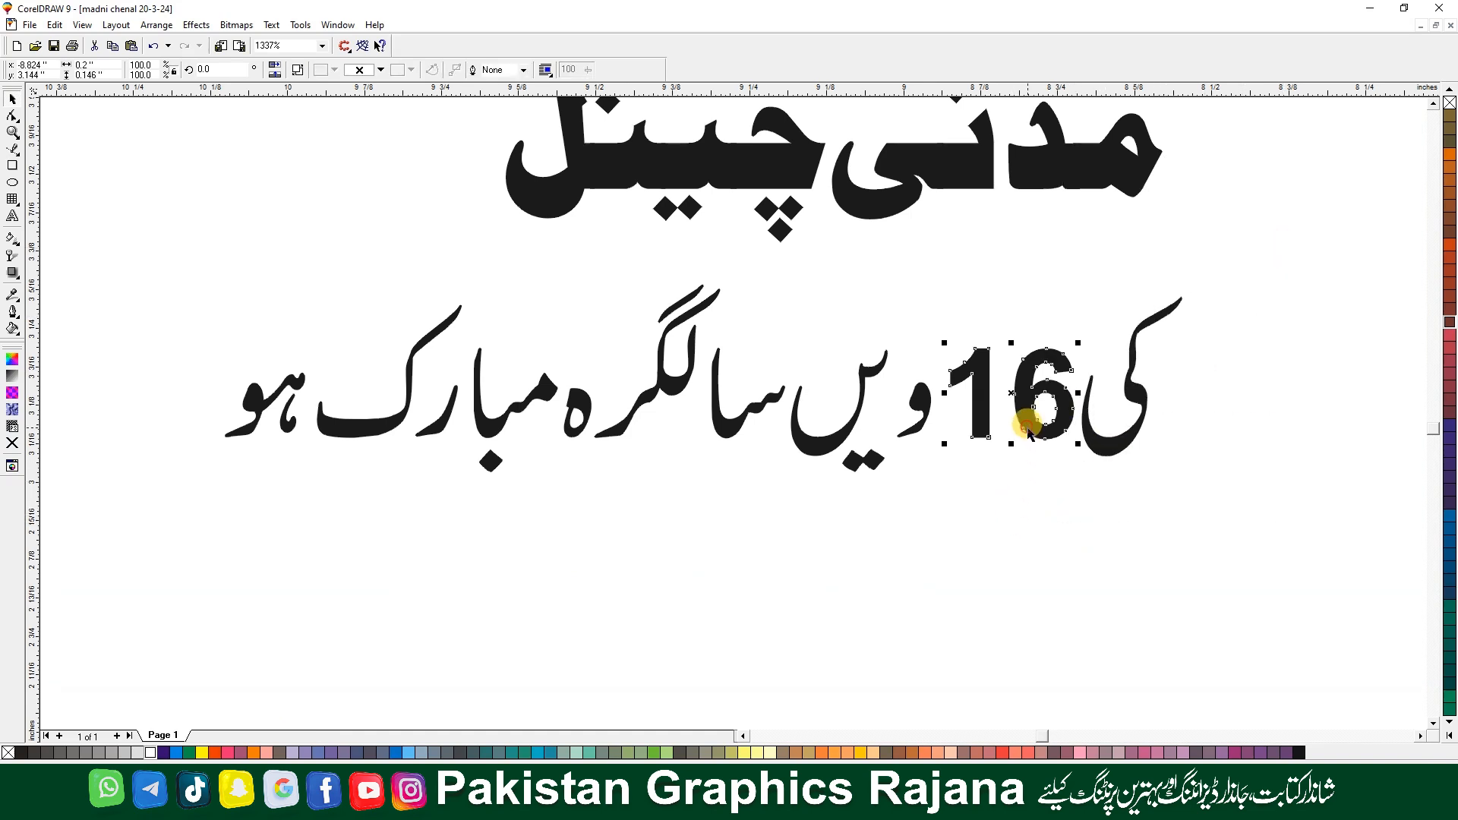
key(F10)
drag(1005, 463, 1090, 316)
key(Left)
key(Left)
key(space)
Nudge the pieces of the bottom line together to close the gaps between کی, 16, ویں and سالگرہ
drag(1065, 514, 929, 541)
key(Left)
key(Left)
key(Left)
key(Left)
drag(873, 531, 760, 570)
key(Left)
key(Left)
key(Left)
key(Left)
key(Left)
key(Left)
drag(673, 539, 616, 539)
key(Left)
key(Left)
Raise the final ہ of سالگرہ above the ر and nudge everything up to that word closer to مبارک
drag(576, 396, 623, 356)
drag(557, 515, 1169, 229)
key(Left)
key(Left)
key(Left)
key(Left)
key(Left)
key(Left)
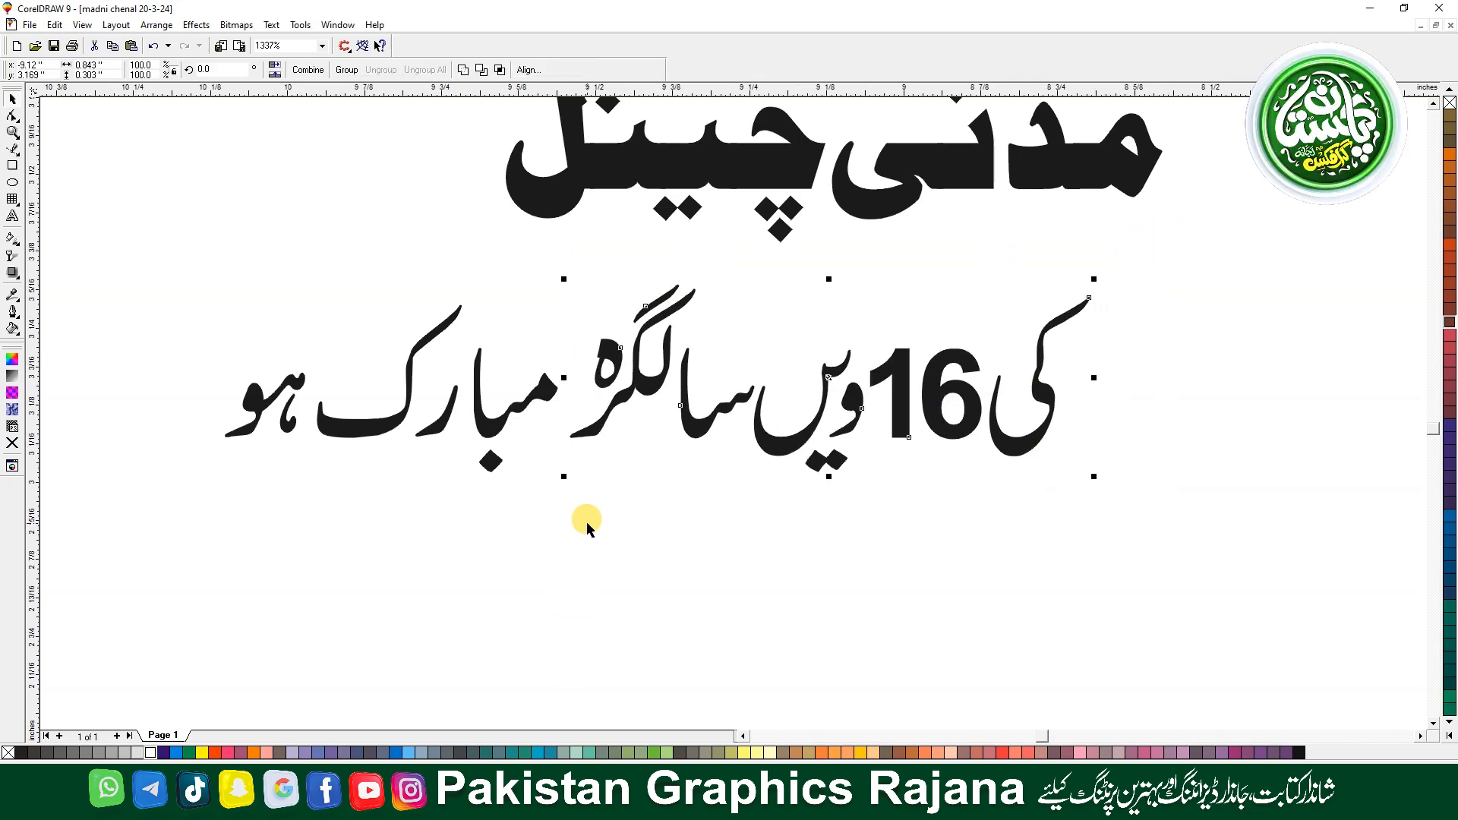
key(Left)
key(Left)
key(Left)
key(Right)
Close the gaps between the letters of مبارک and bring the line from کی to مبارک up against ہو
drag(458, 514, 385, 524)
key(Left)
key(Left)
key(Left)
key(Left)
key(Left)
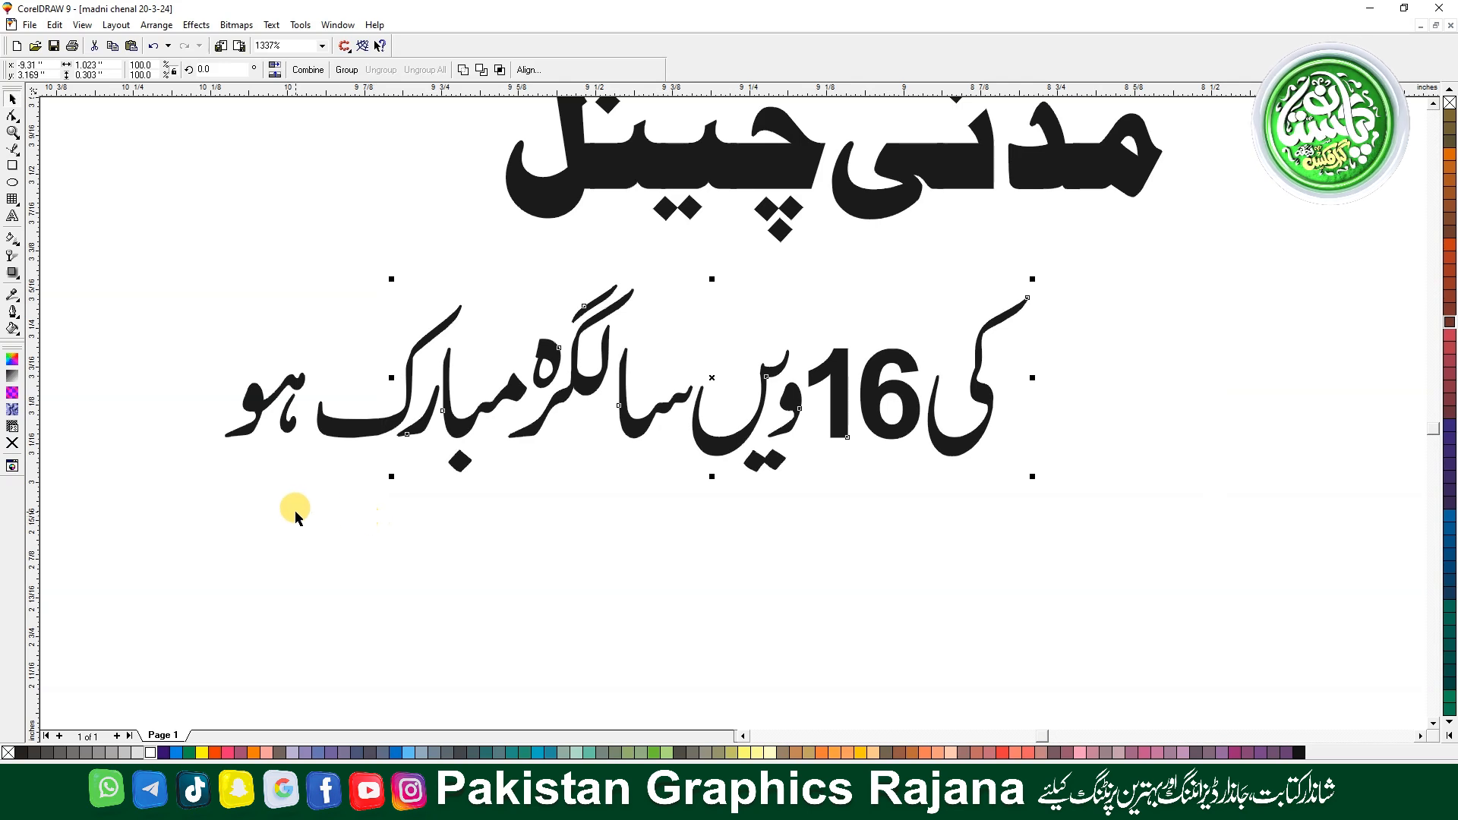
drag(290, 497, 1078, 237)
key(Left)
key(Left)
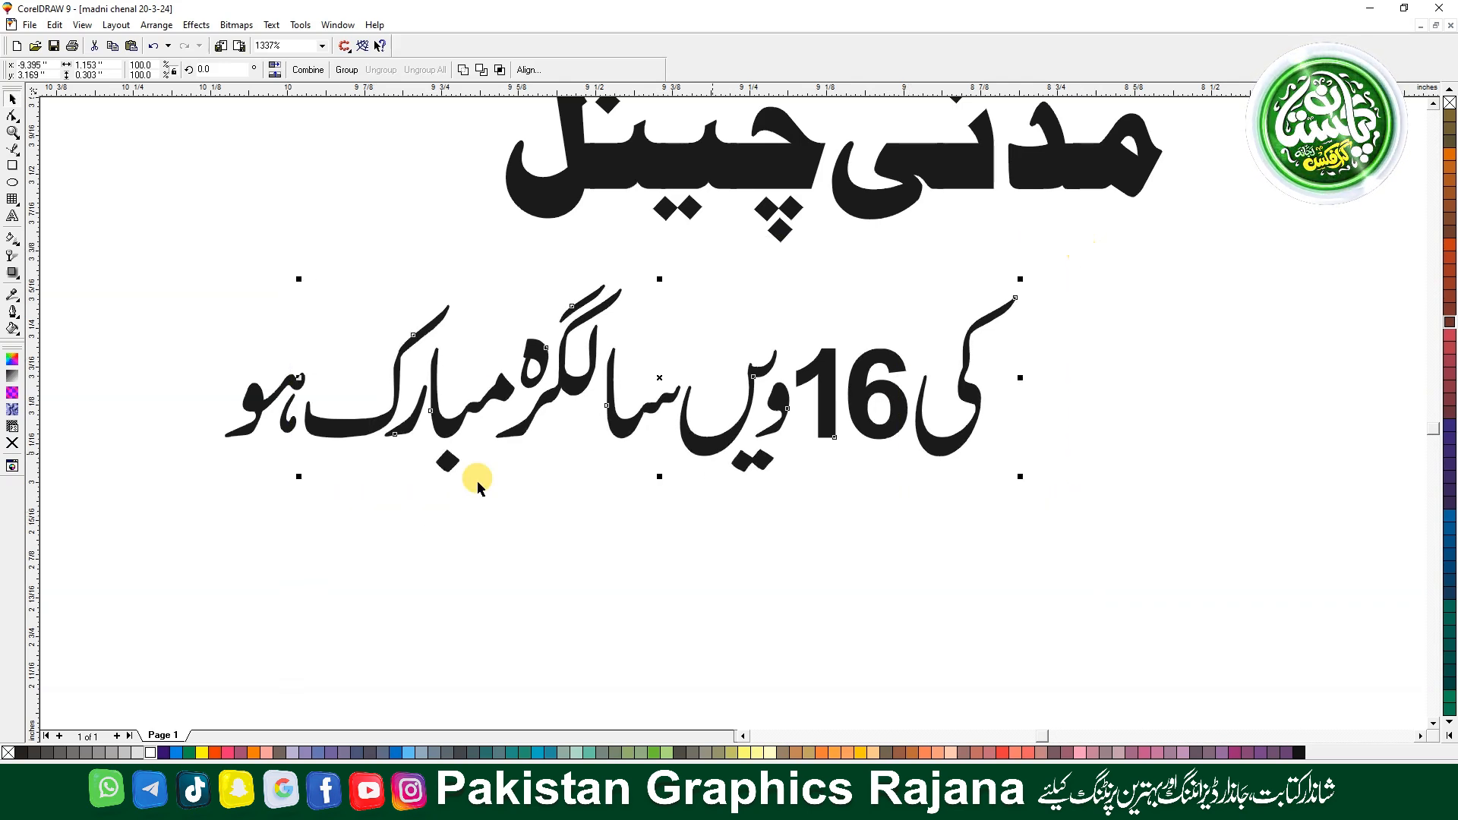
Place the word ہو above the long stroke of مبارک's ک and group the whole bottom line
click(263, 469)
click(255, 397)
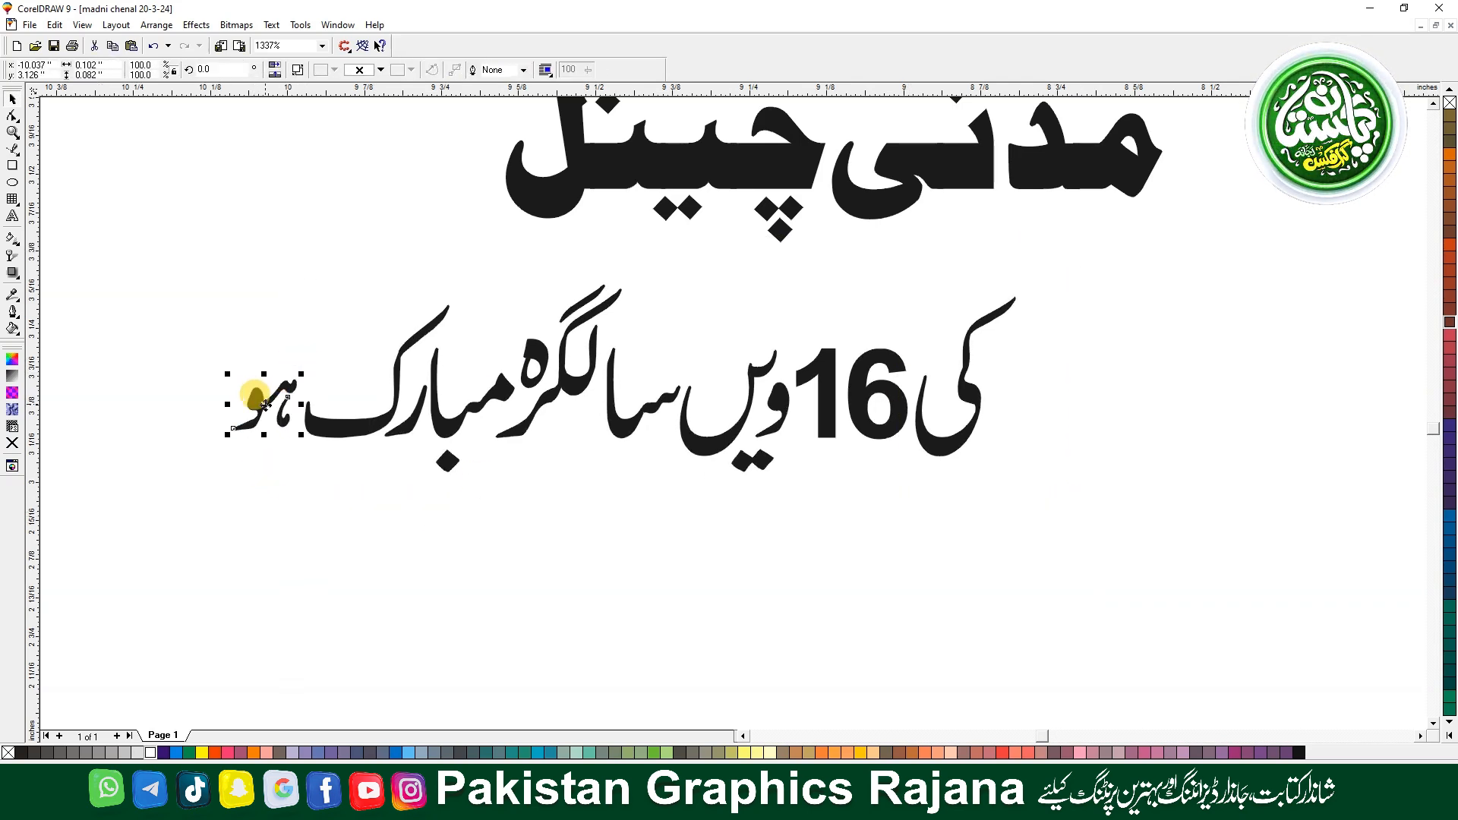
drag(303, 369, 351, 377)
click(320, 484)
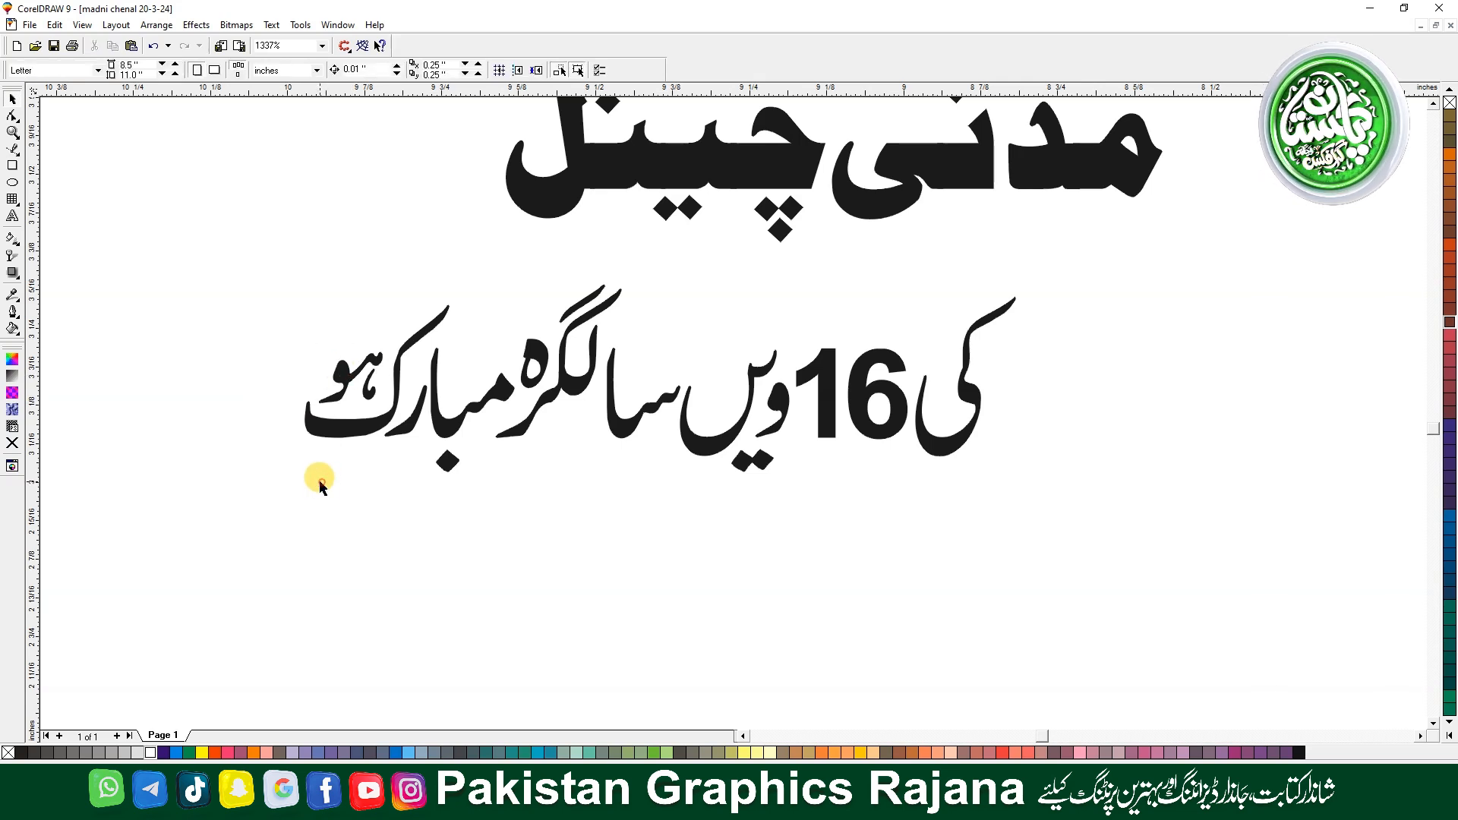
drag(172, 565, 1002, 296)
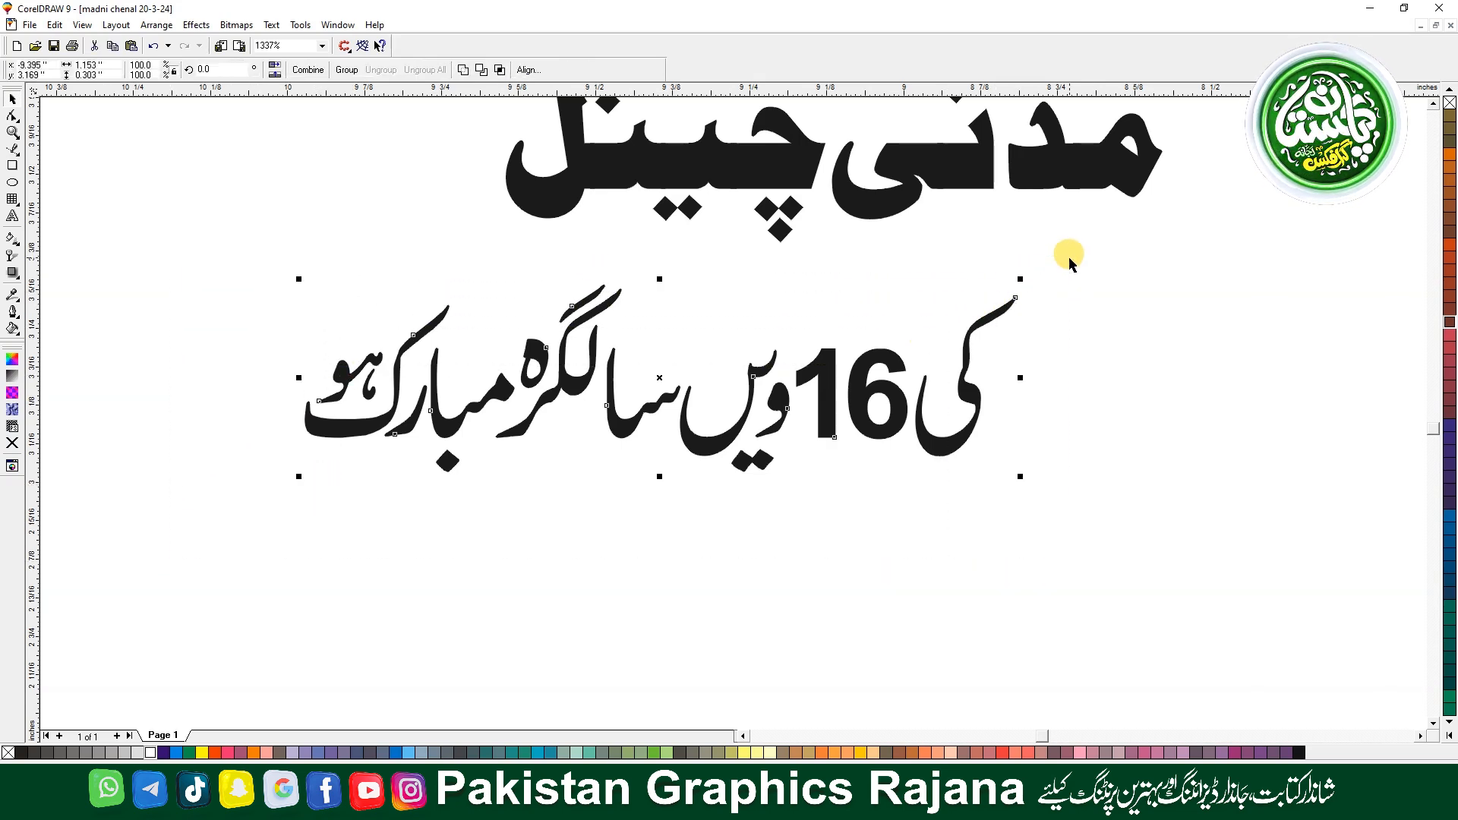
key(F4)
click(347, 71)
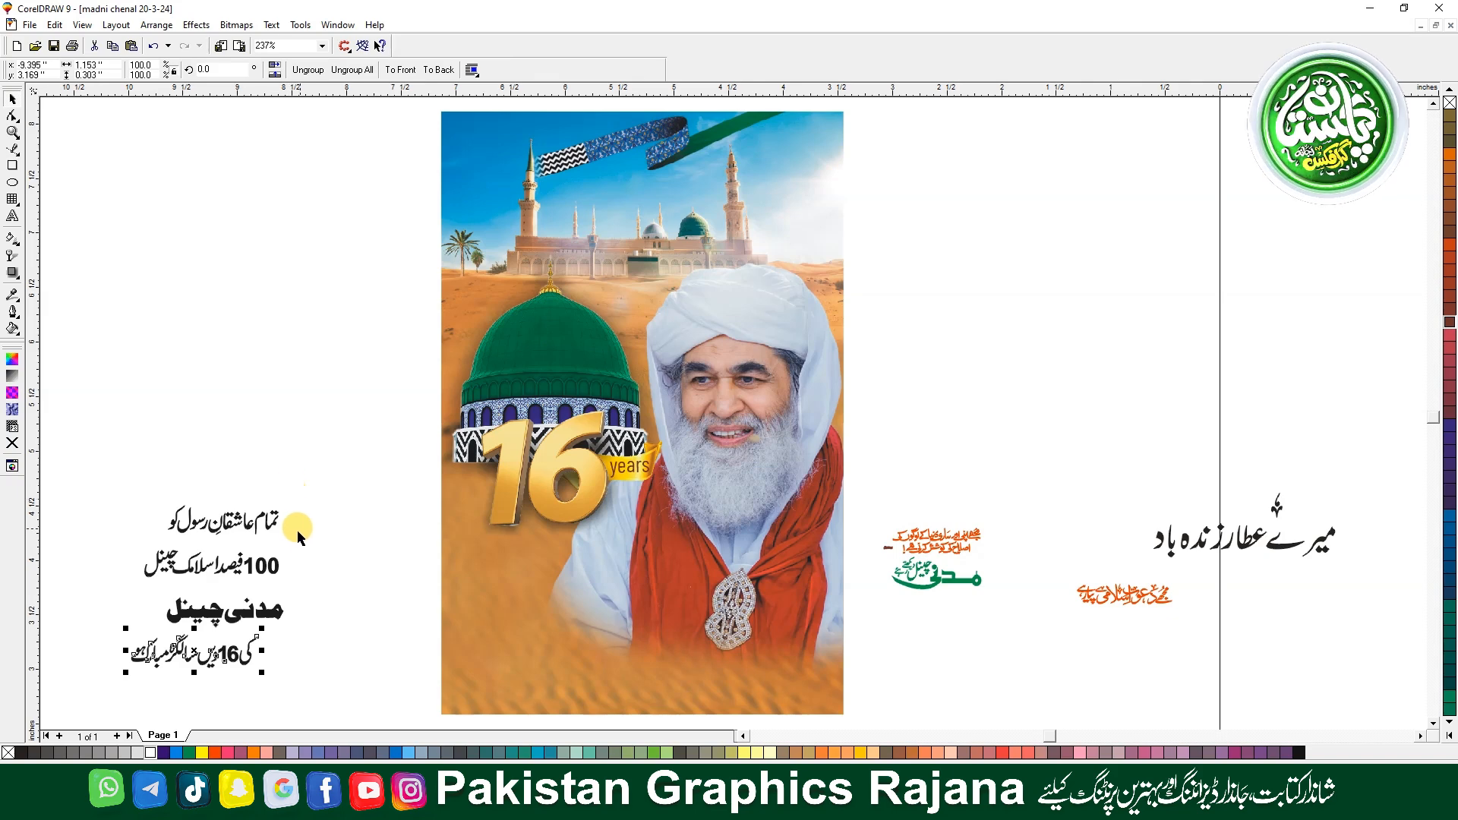
Center-align the four Urdu text lines beside the poster over one another
drag(270, 555, 413, 449)
key(c)
click(179, 691)
Move the lower three text lines up to tighten the line spacing, and group all four lines
key(F2)
drag(733, 402, 732, 367)
drag(736, 524, 732, 440)
drag(729, 629, 742, 516)
drag(413, 616, 885, 152)
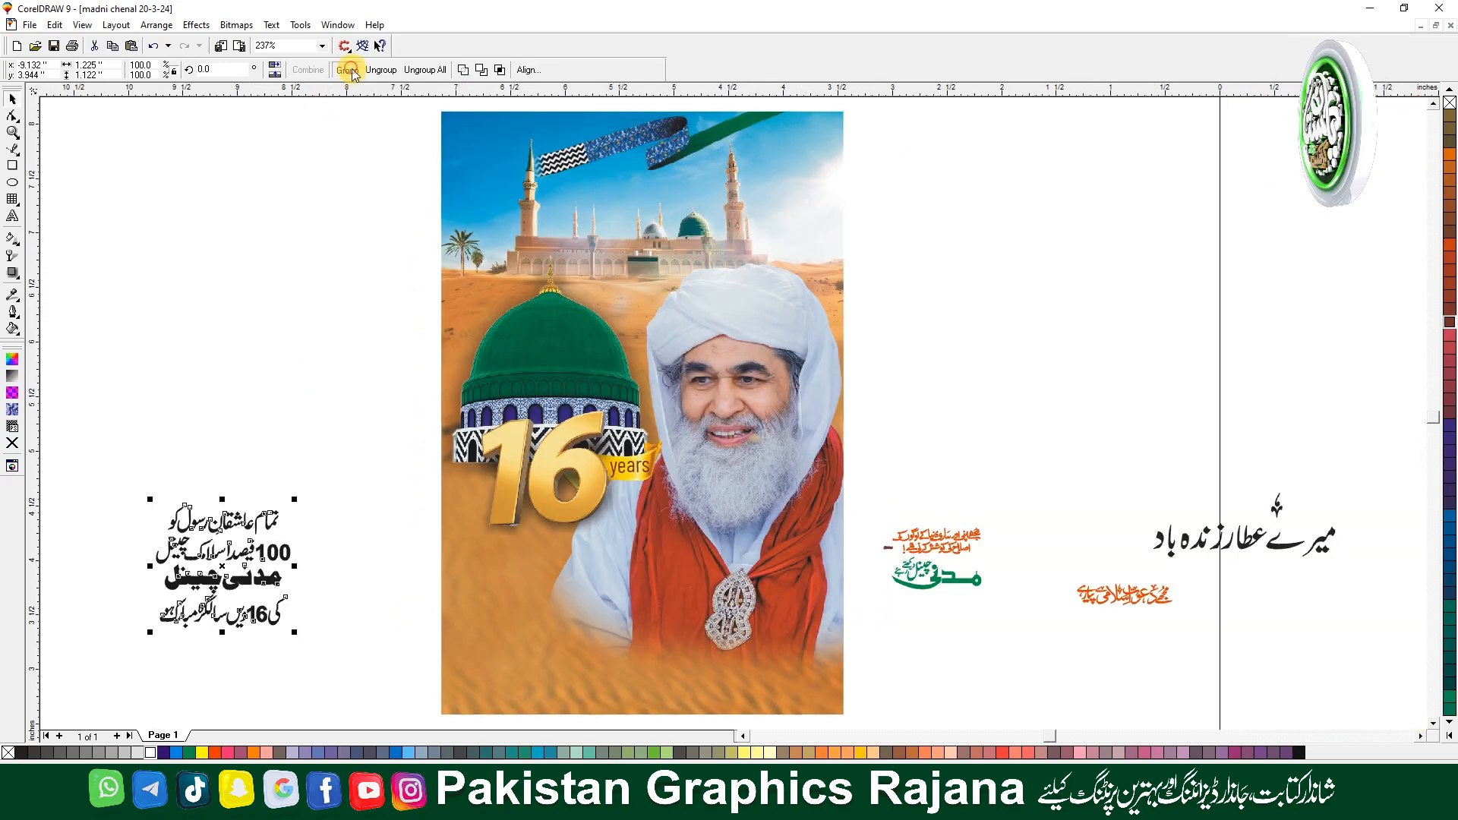
click(350, 71)
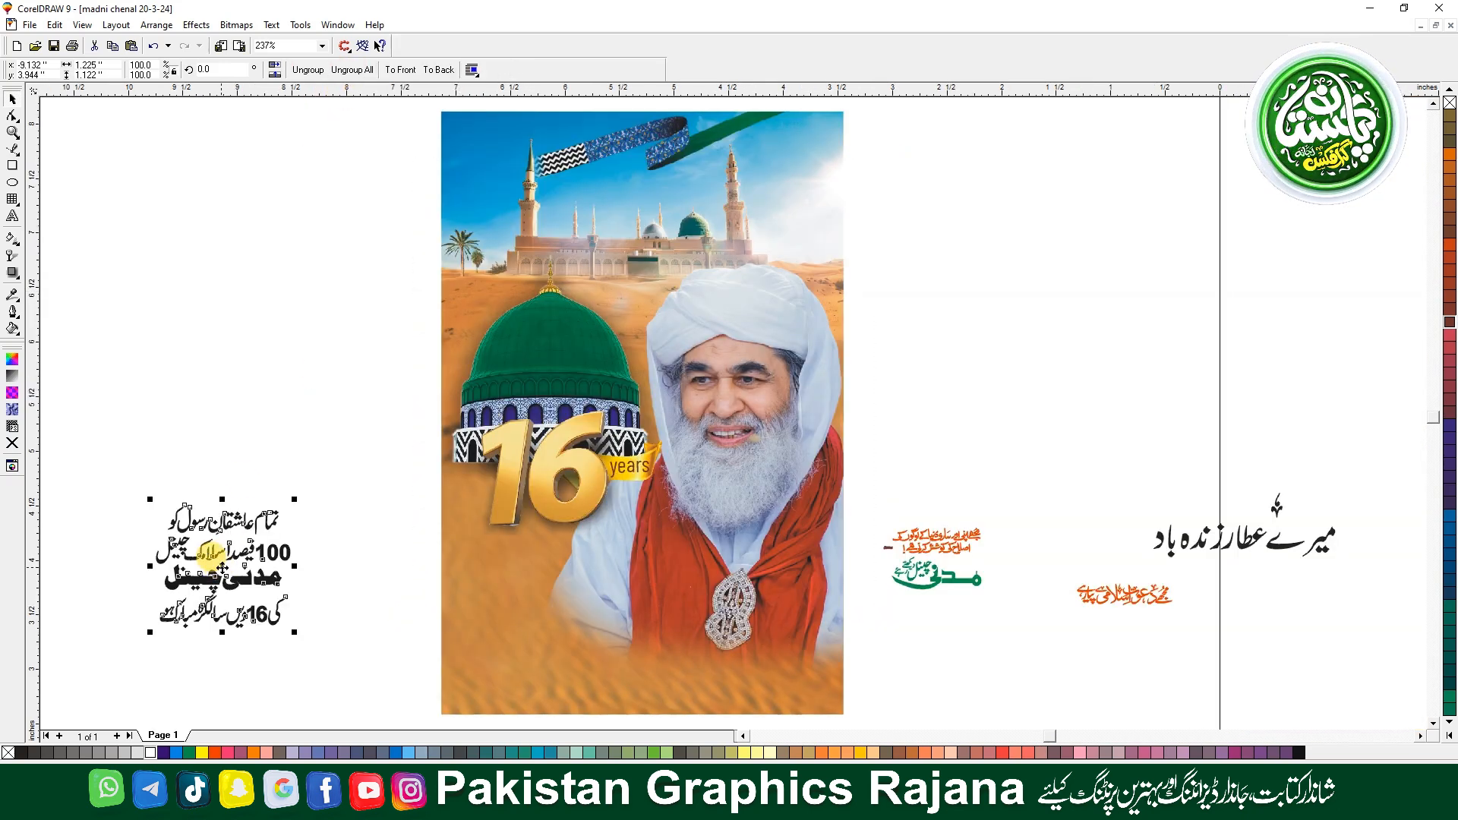
Place the text block on the poster below the golden 16 and enlarge it to about 1.46 × 1.34 inches
drag(223, 568, 540, 625)
key(F2)
drag(378, 352, 885, 674)
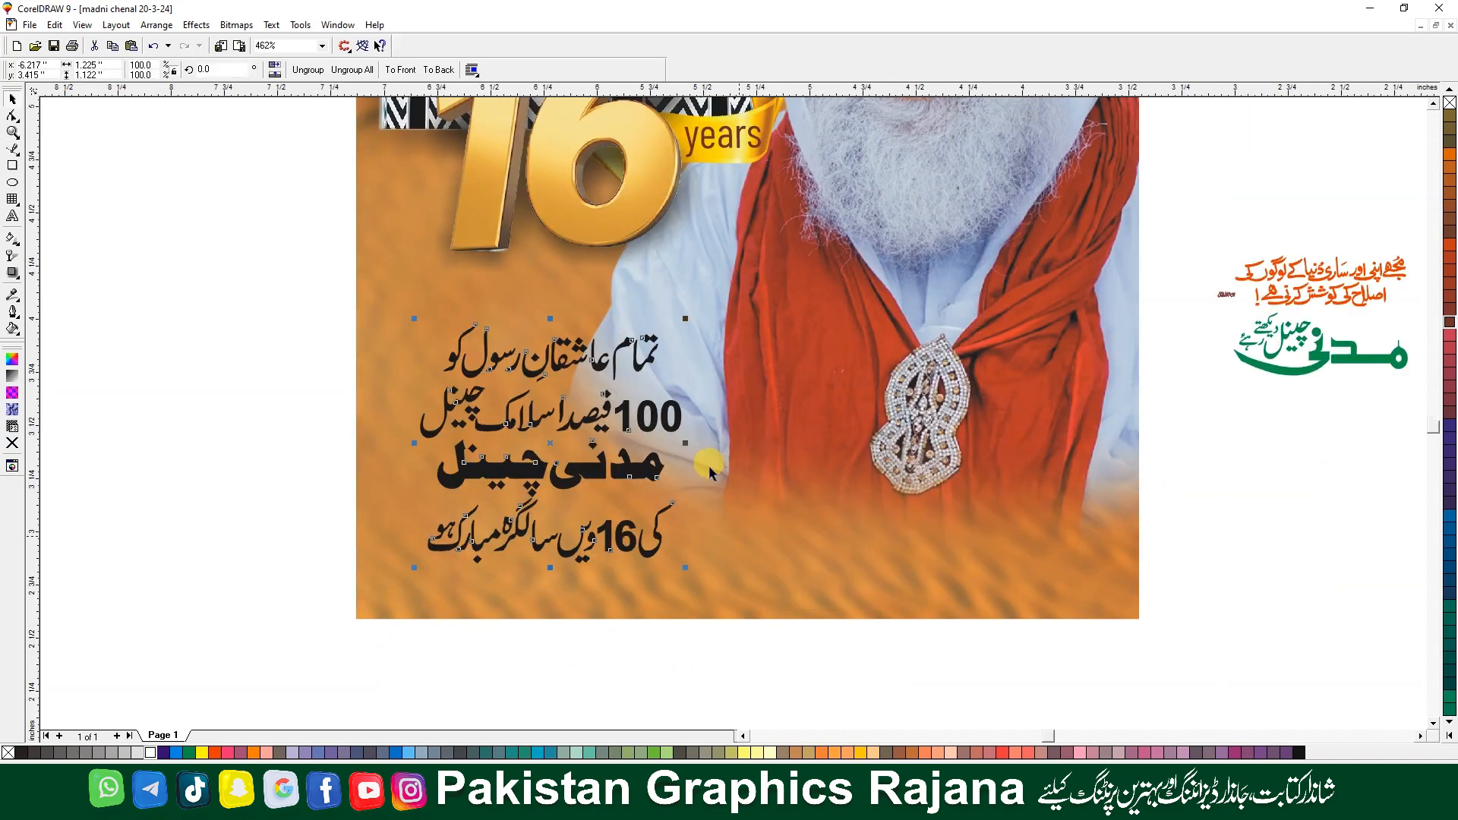
drag(685, 318, 735, 274)
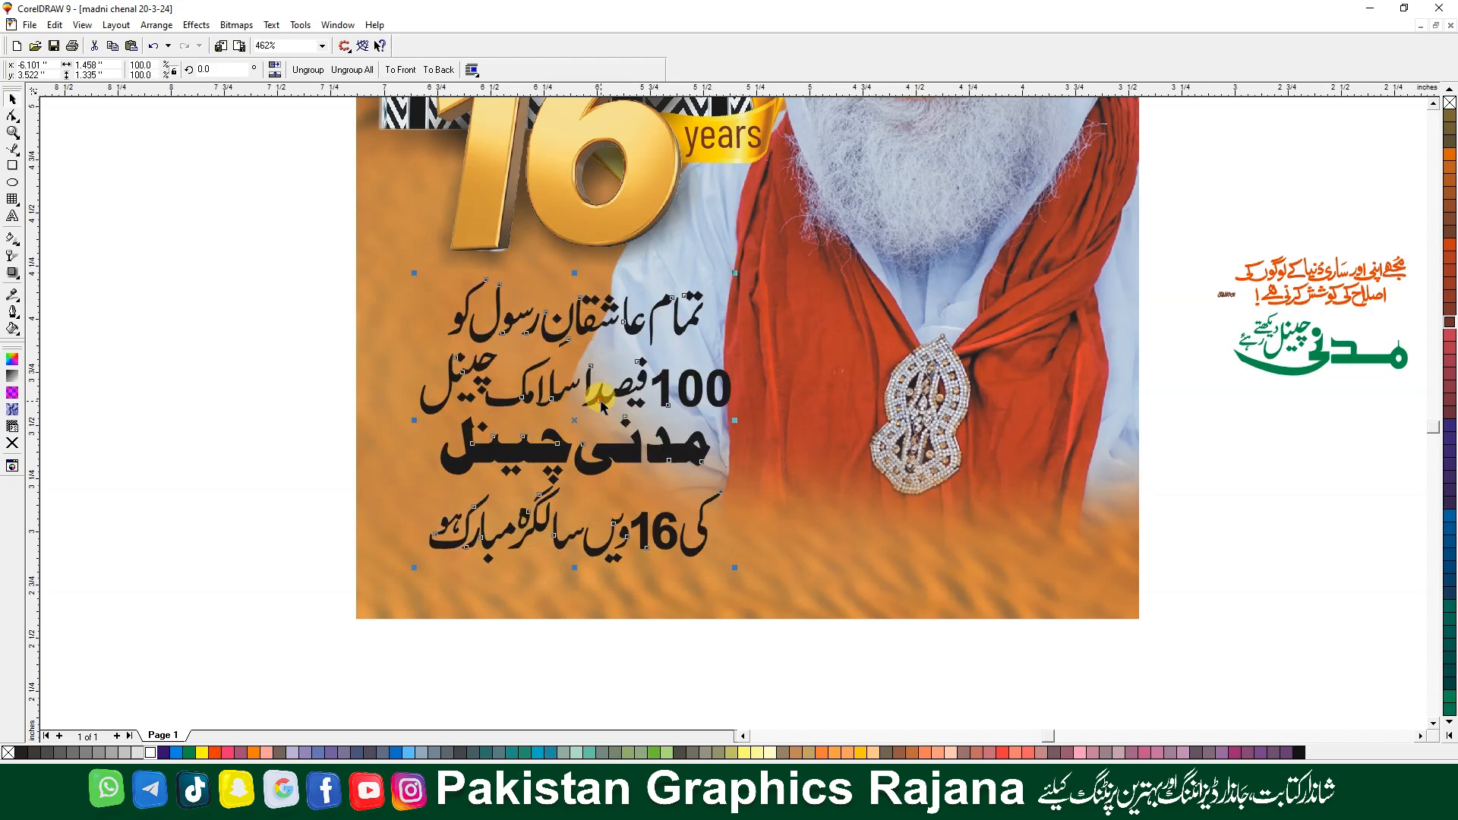
drag(600, 408, 595, 404)
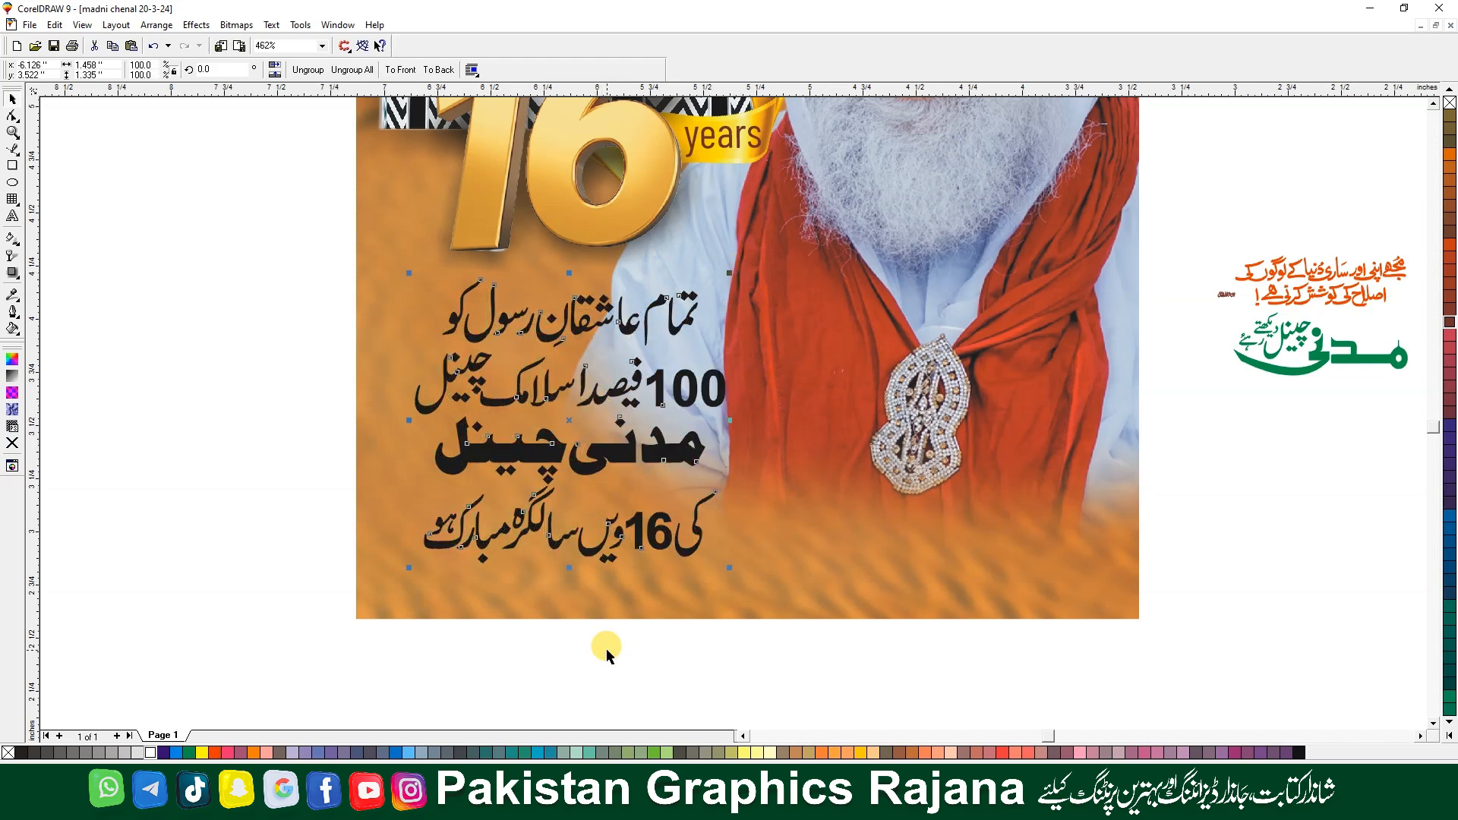
click(199, 359)
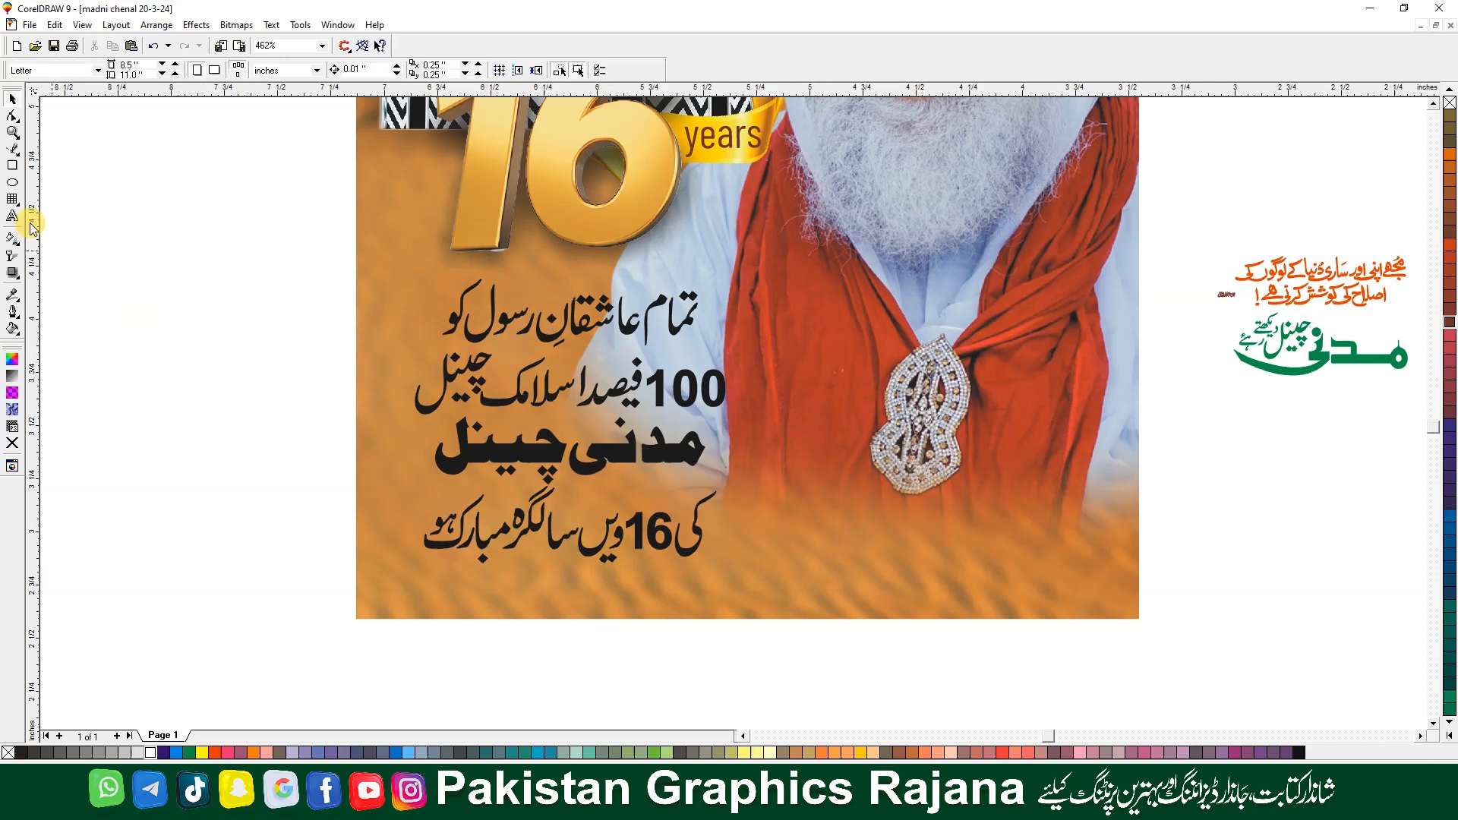
Draw a rounded-corner rectangle about 1.57 × 1.4 inches around the text block, centre the two on each other and shift them slightly
click(13, 166)
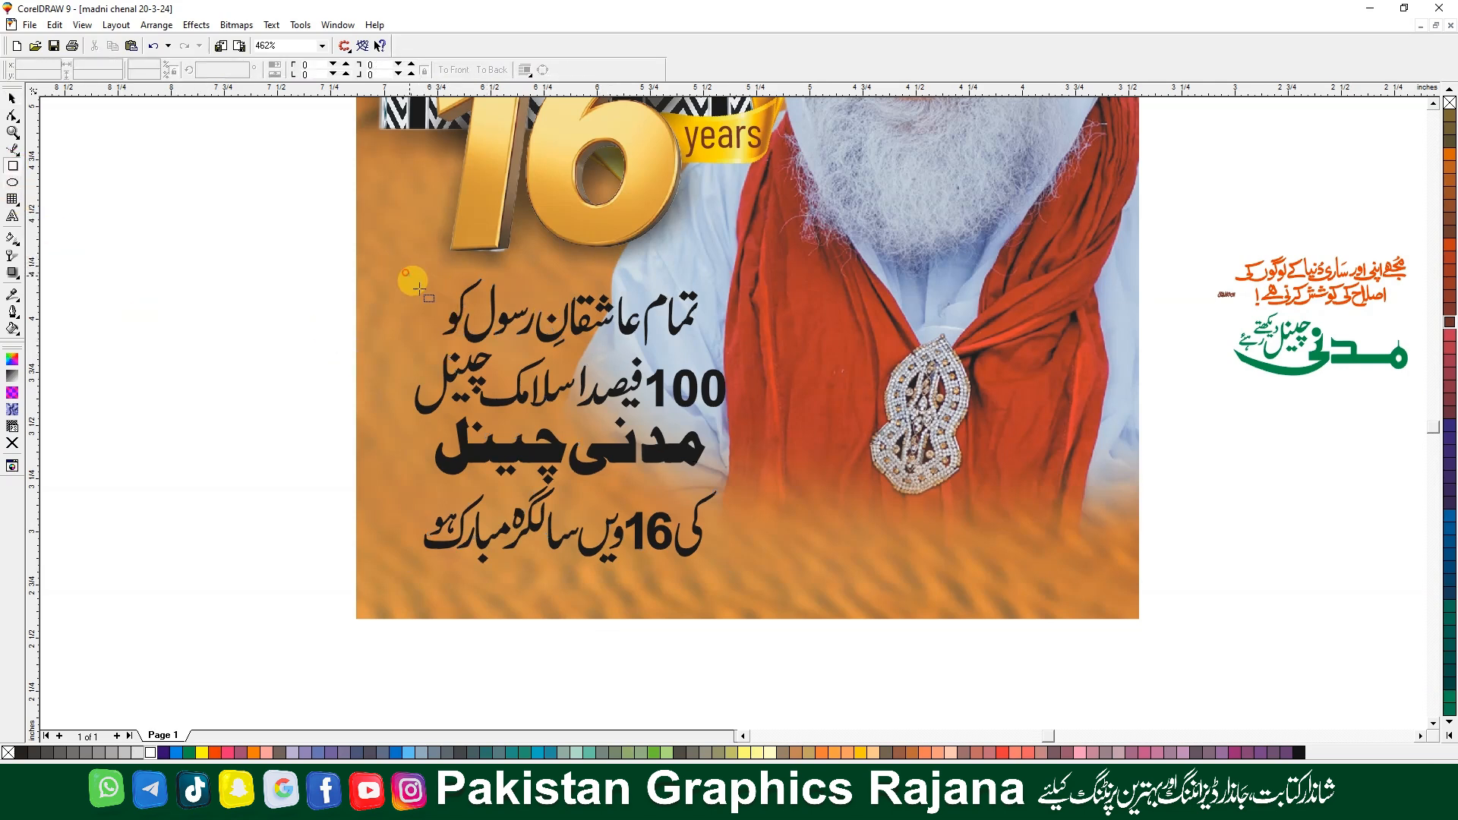
drag(407, 274, 740, 569)
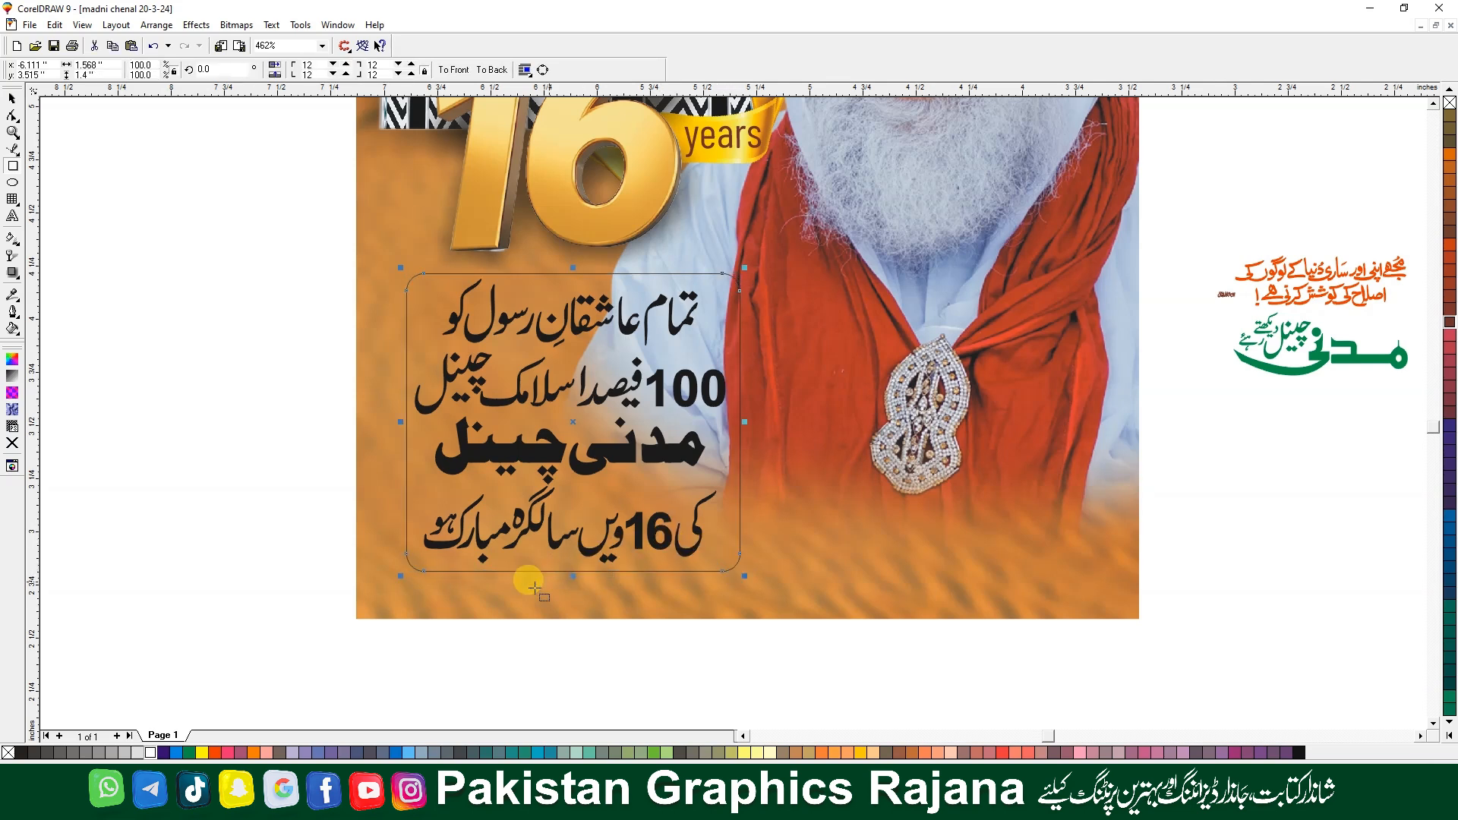
drag(264, 630, 765, 246)
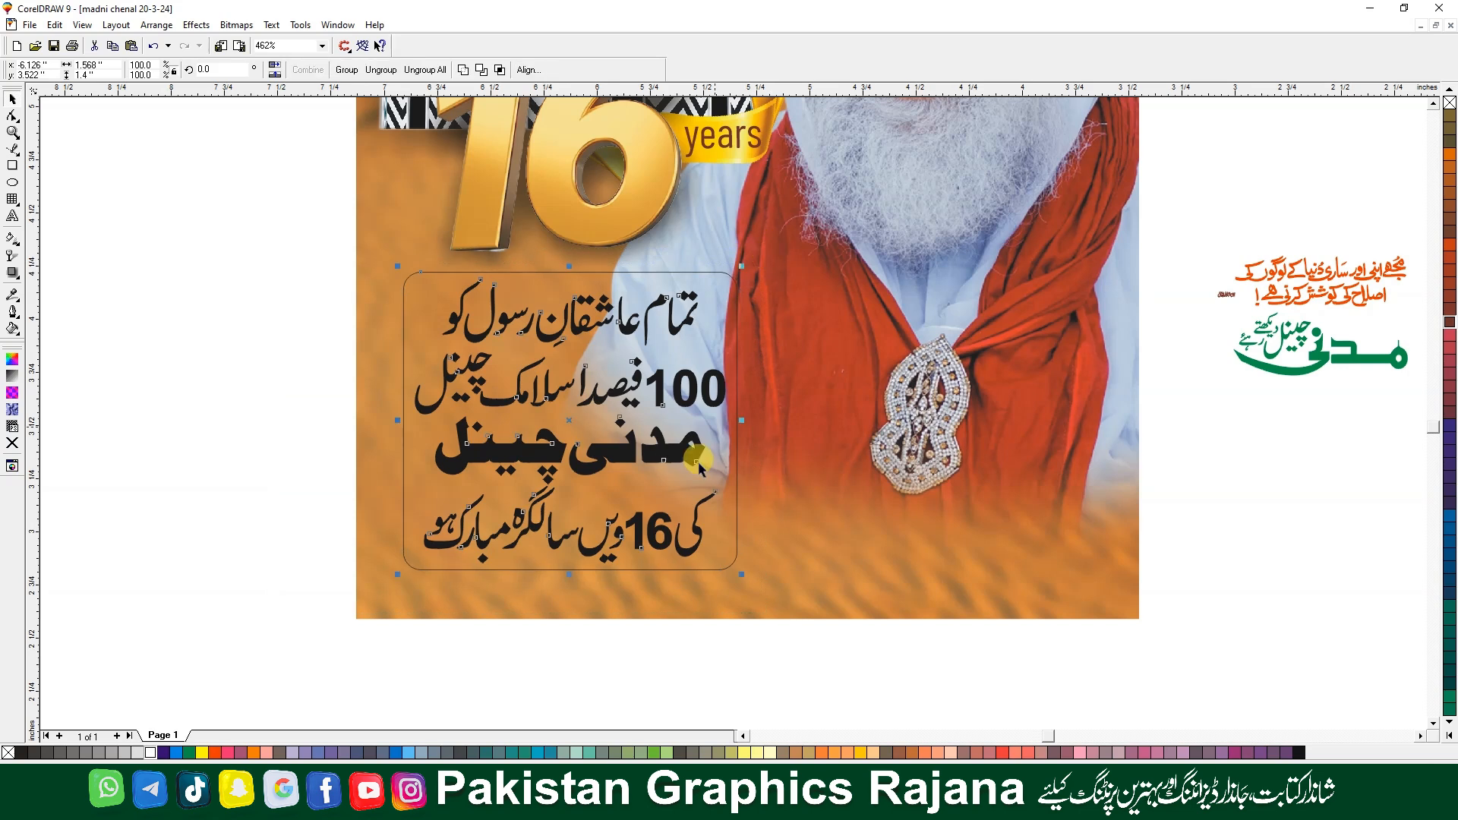
drag(667, 545, 665, 547)
click(290, 514)
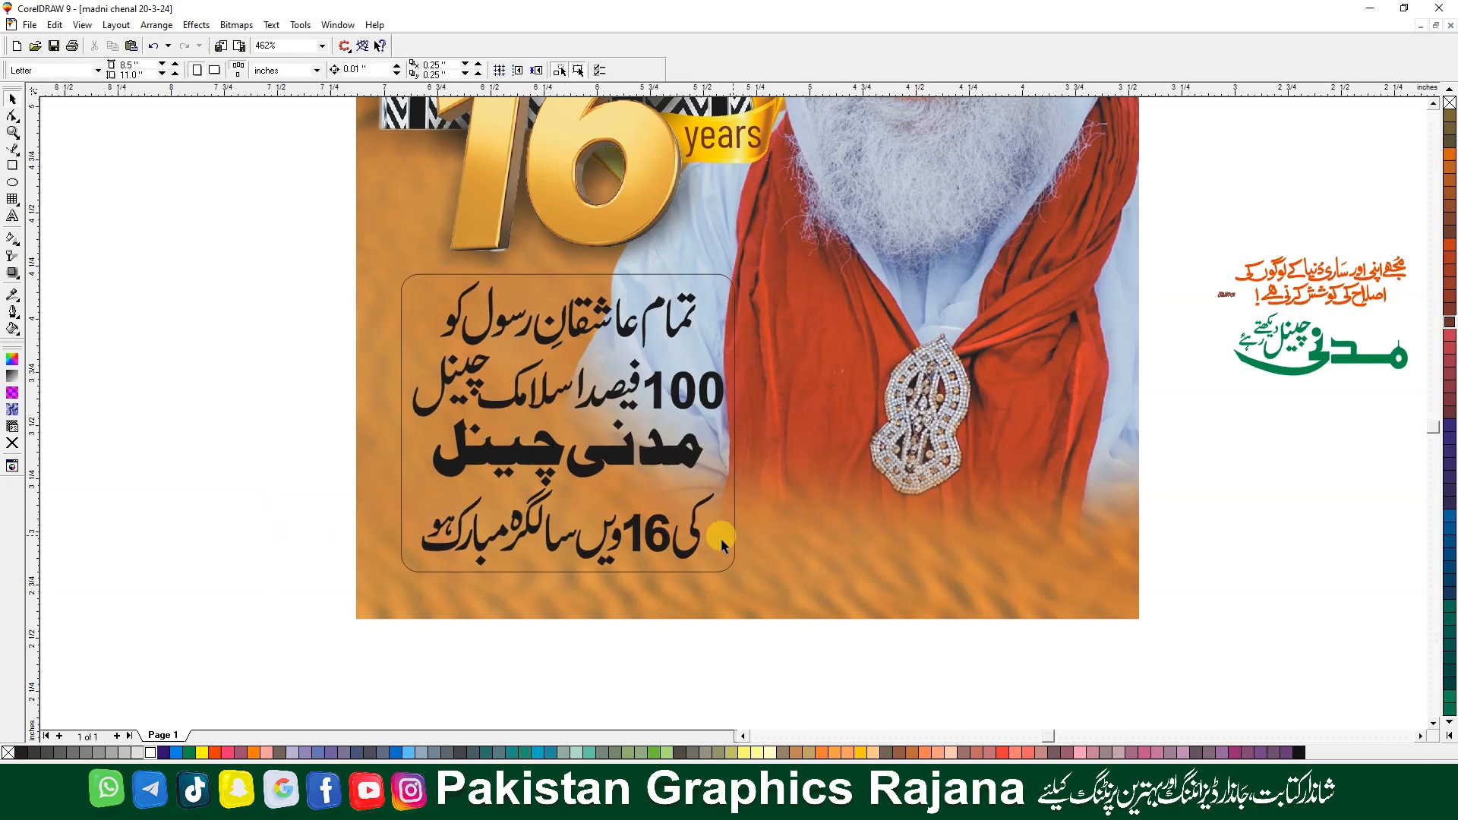
Place a copy of the rounded rectangle beside it, and fill the original behind the text with white and no outline
click(688, 555)
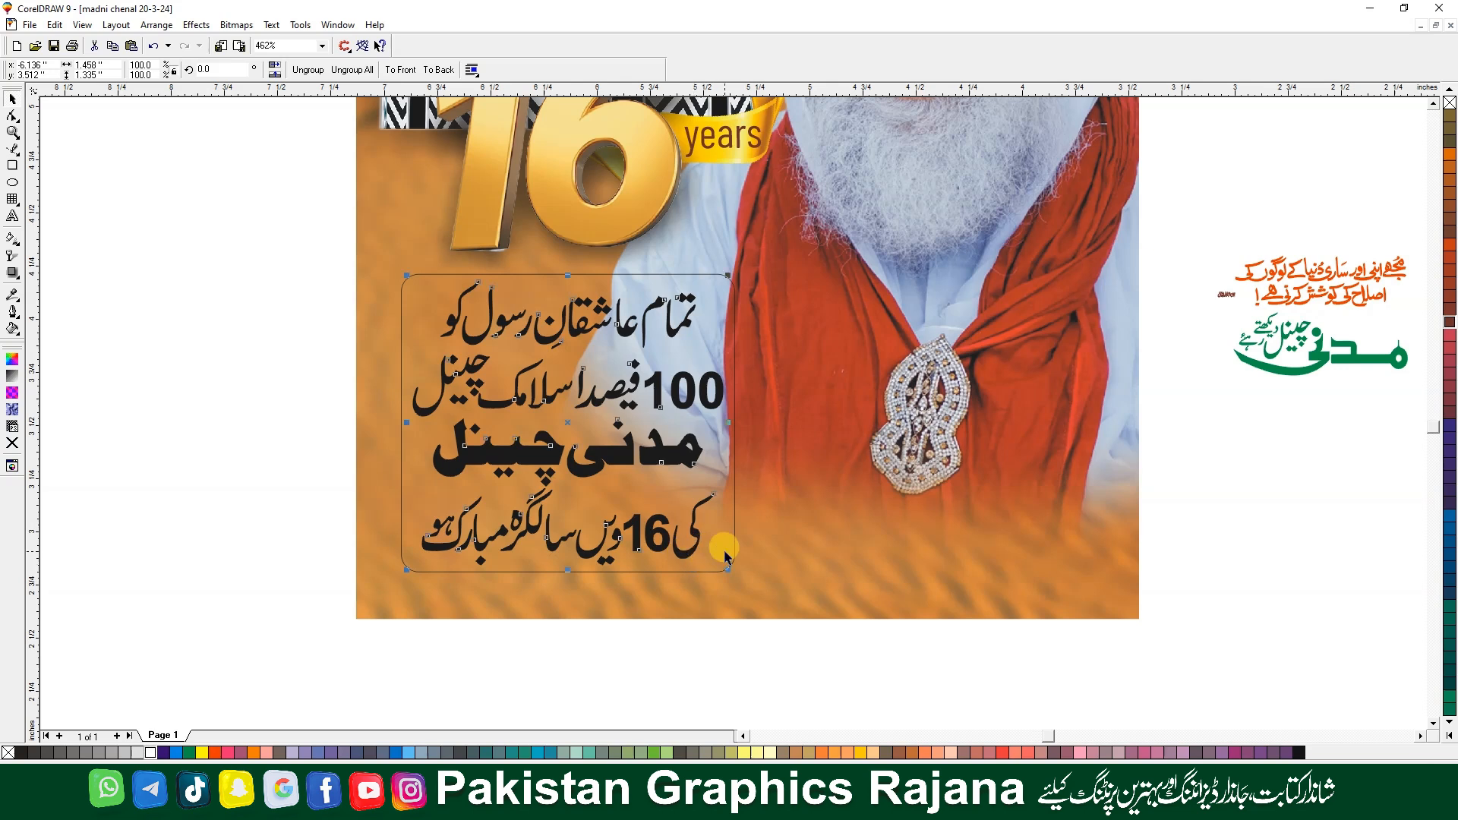
ctrl+click(727, 560)
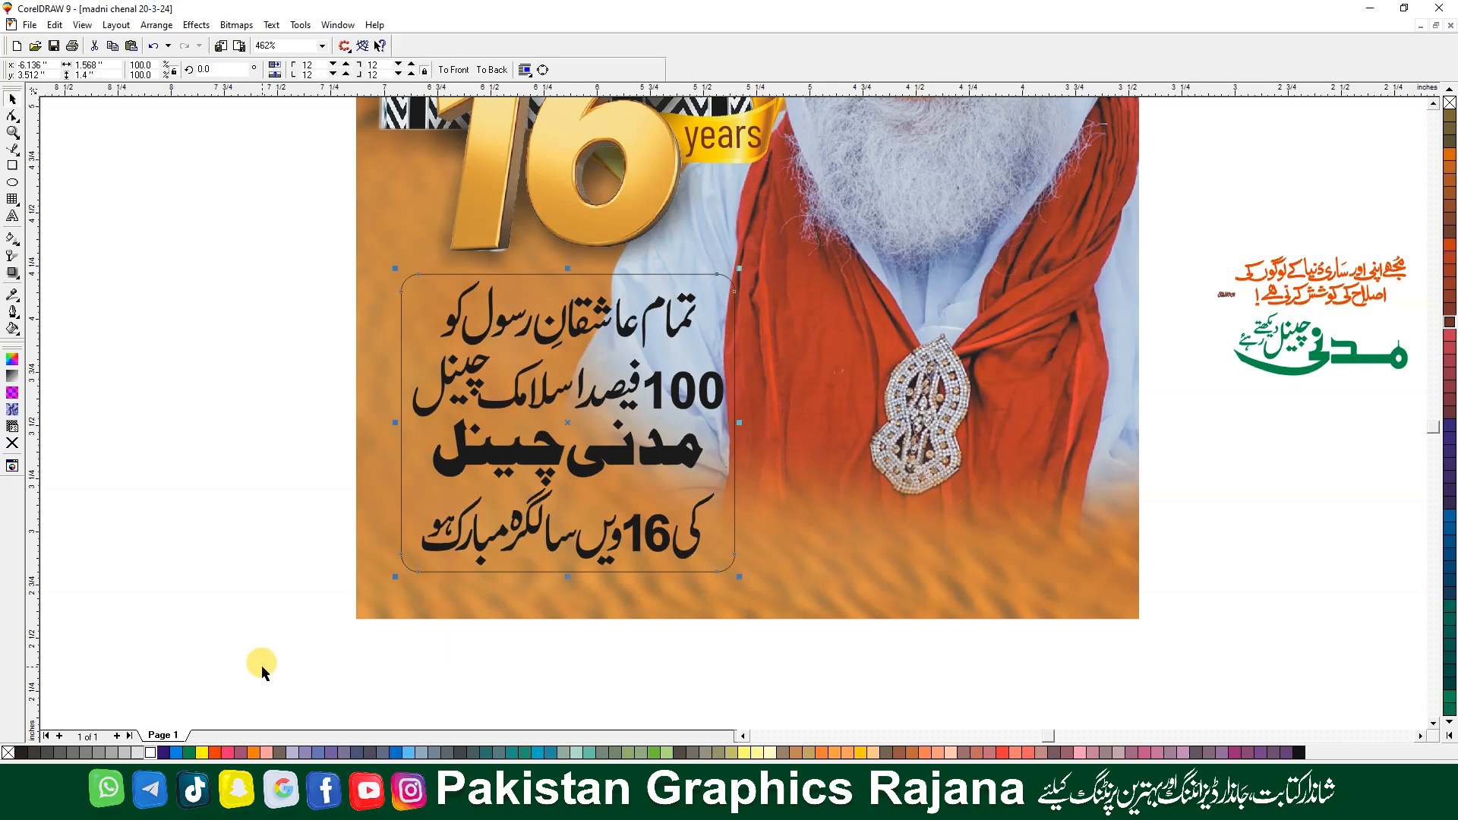
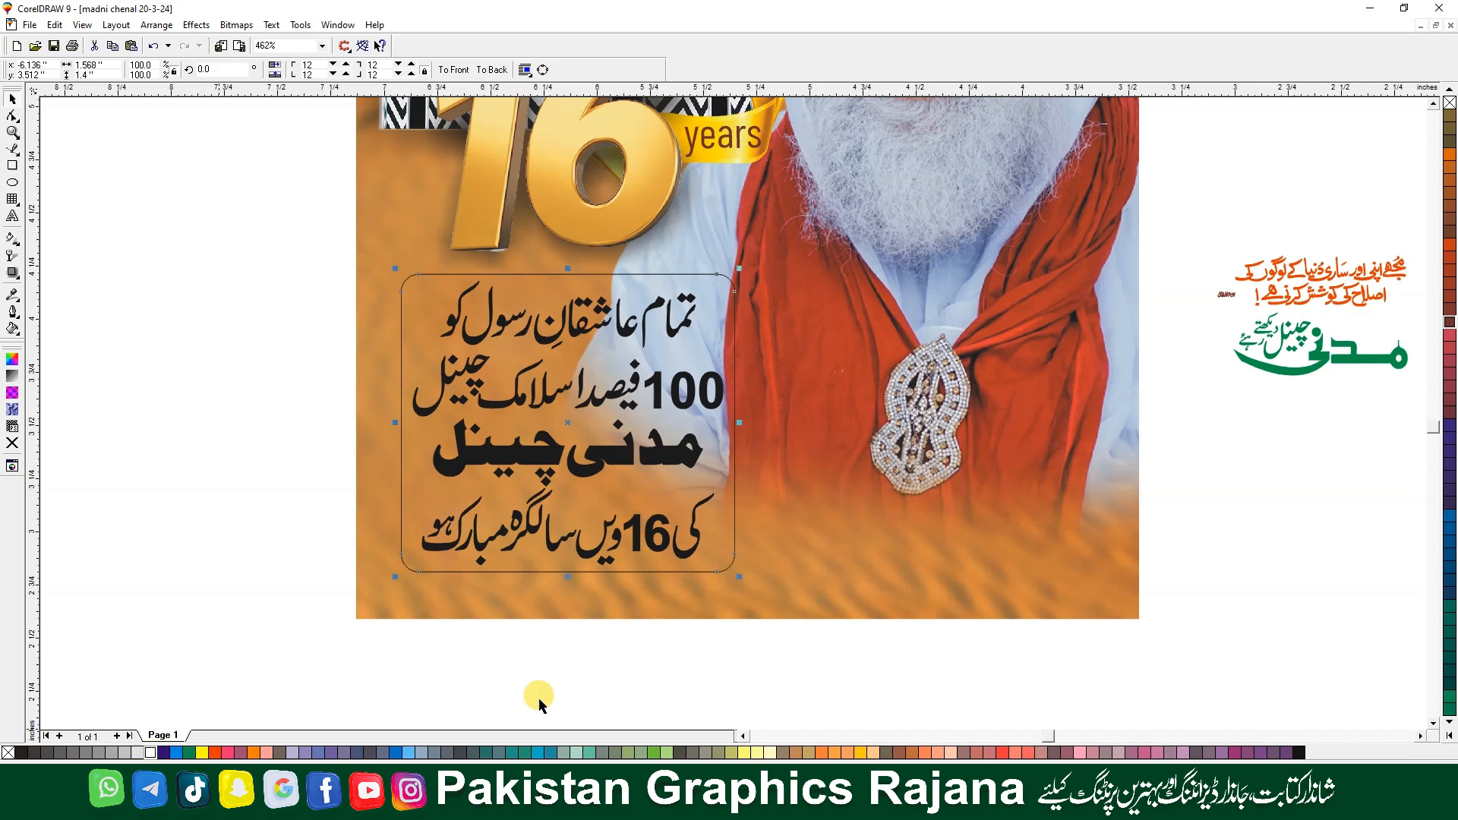
mouse_move(709, 563)
mouse_down()
mouse_move(527, 568)
mouse_move(718, 563)
mouse_up()
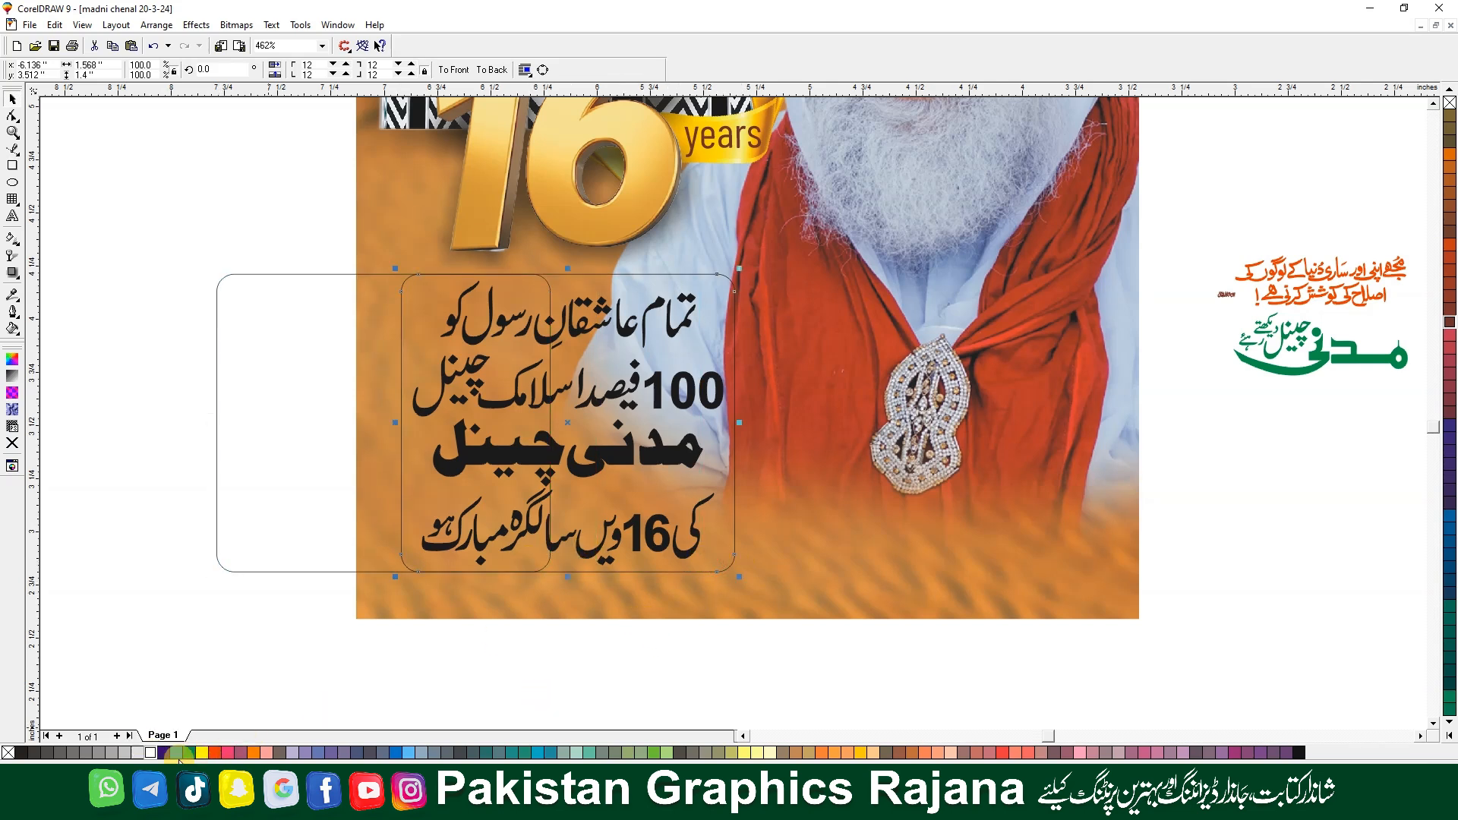
click(155, 753)
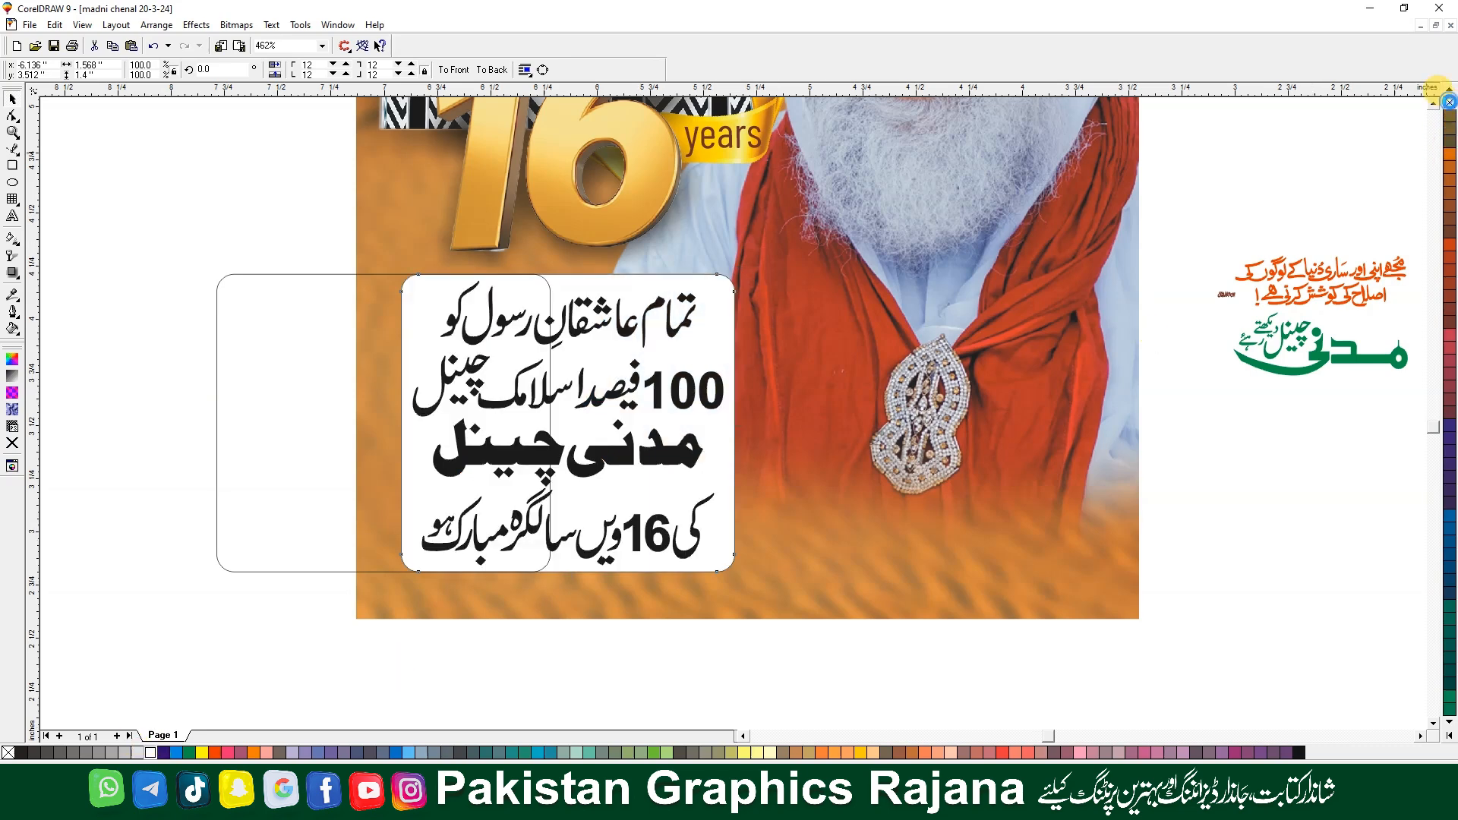
click(316, 357)
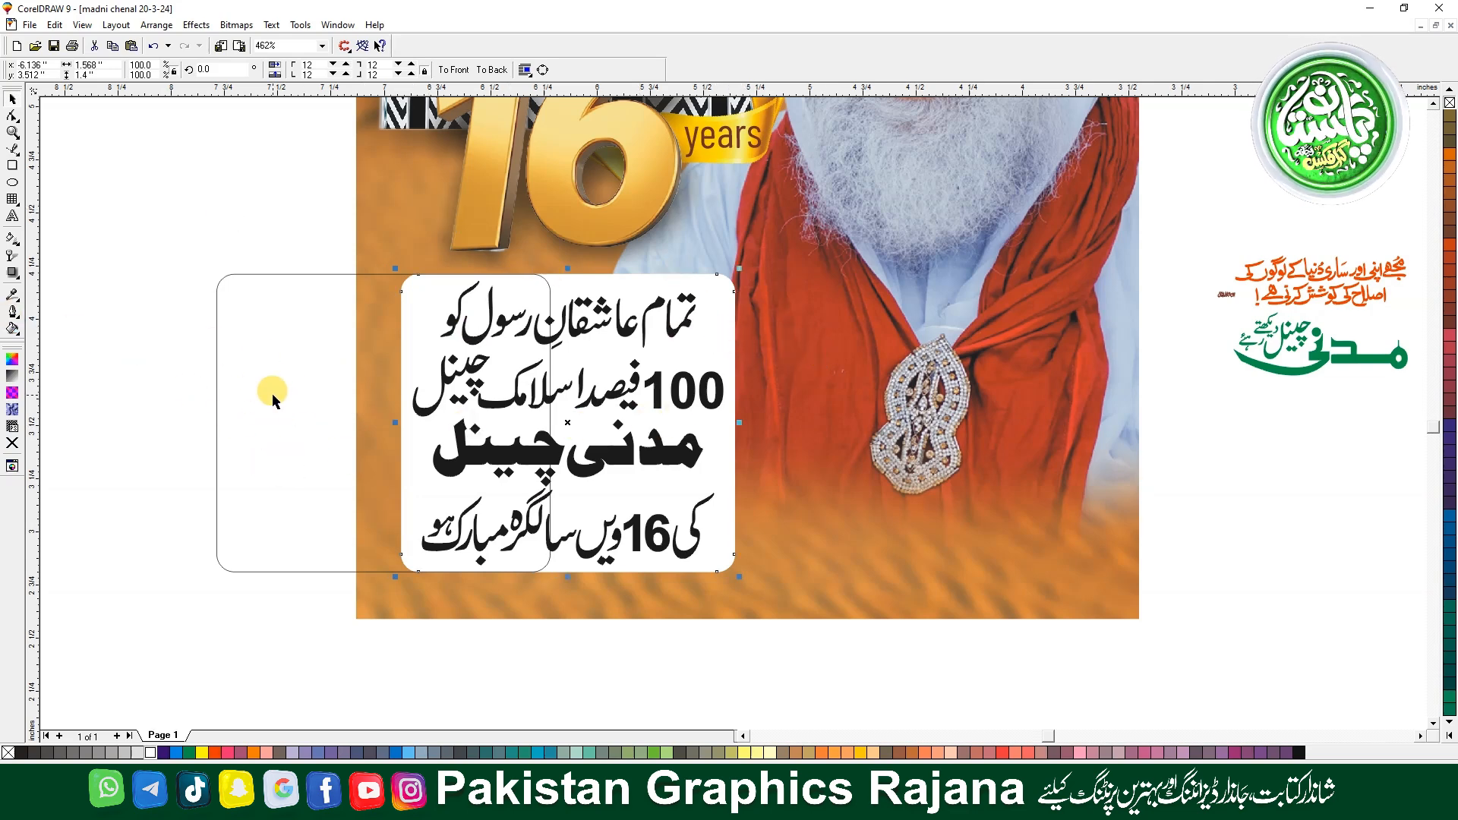
Apply a Uniform transparency of 68 to the white rounded rectangle
click(13, 257)
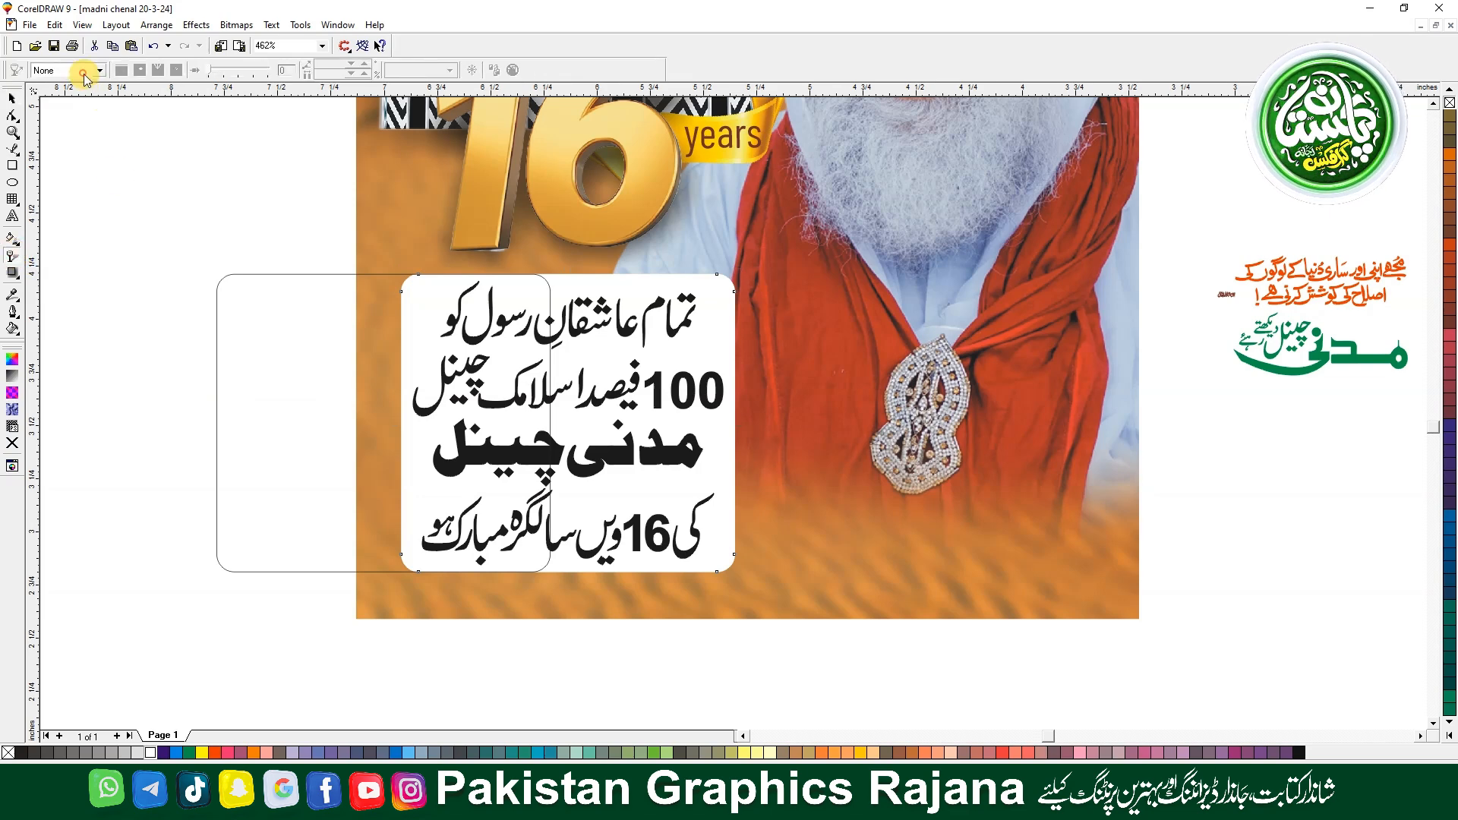
click(97, 69)
click(83, 95)
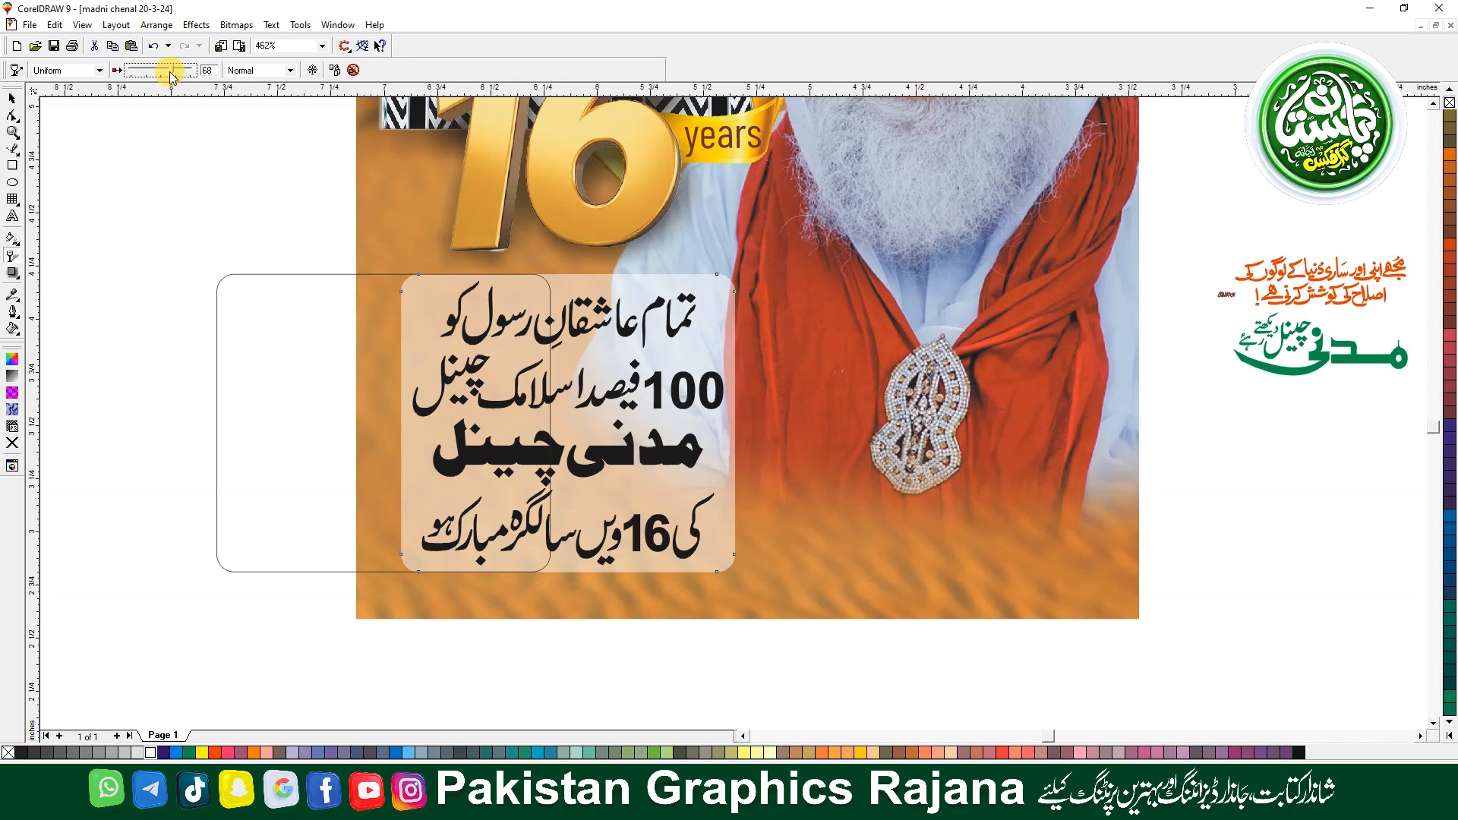
drag(160, 71, 170, 73)
Realign the unfilled copy over the transparent rectangle and give it a 3 pt dotted outline with rounded corners, behind fill and scaling with image
click(266, 303)
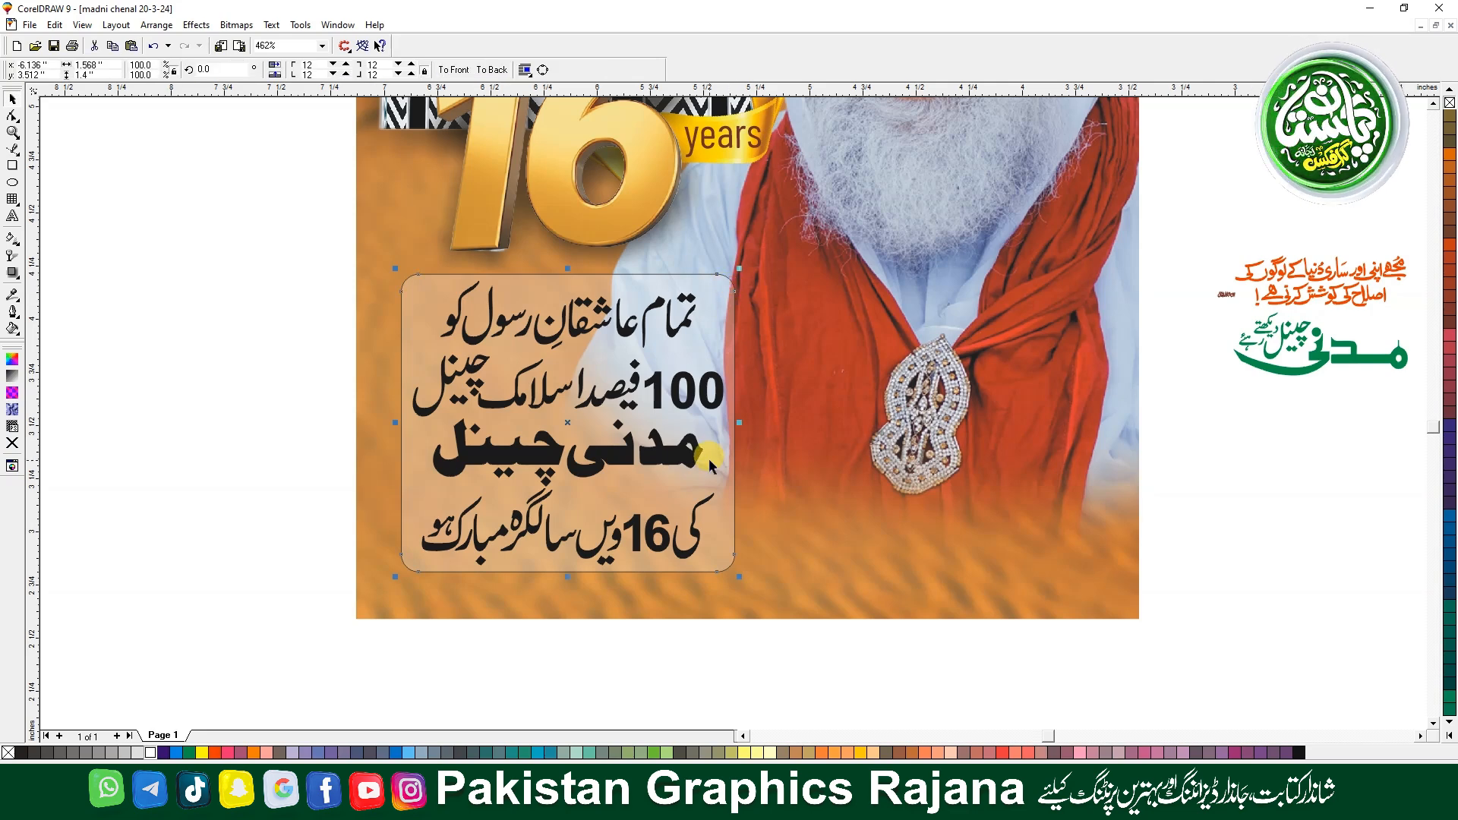
key(F12)
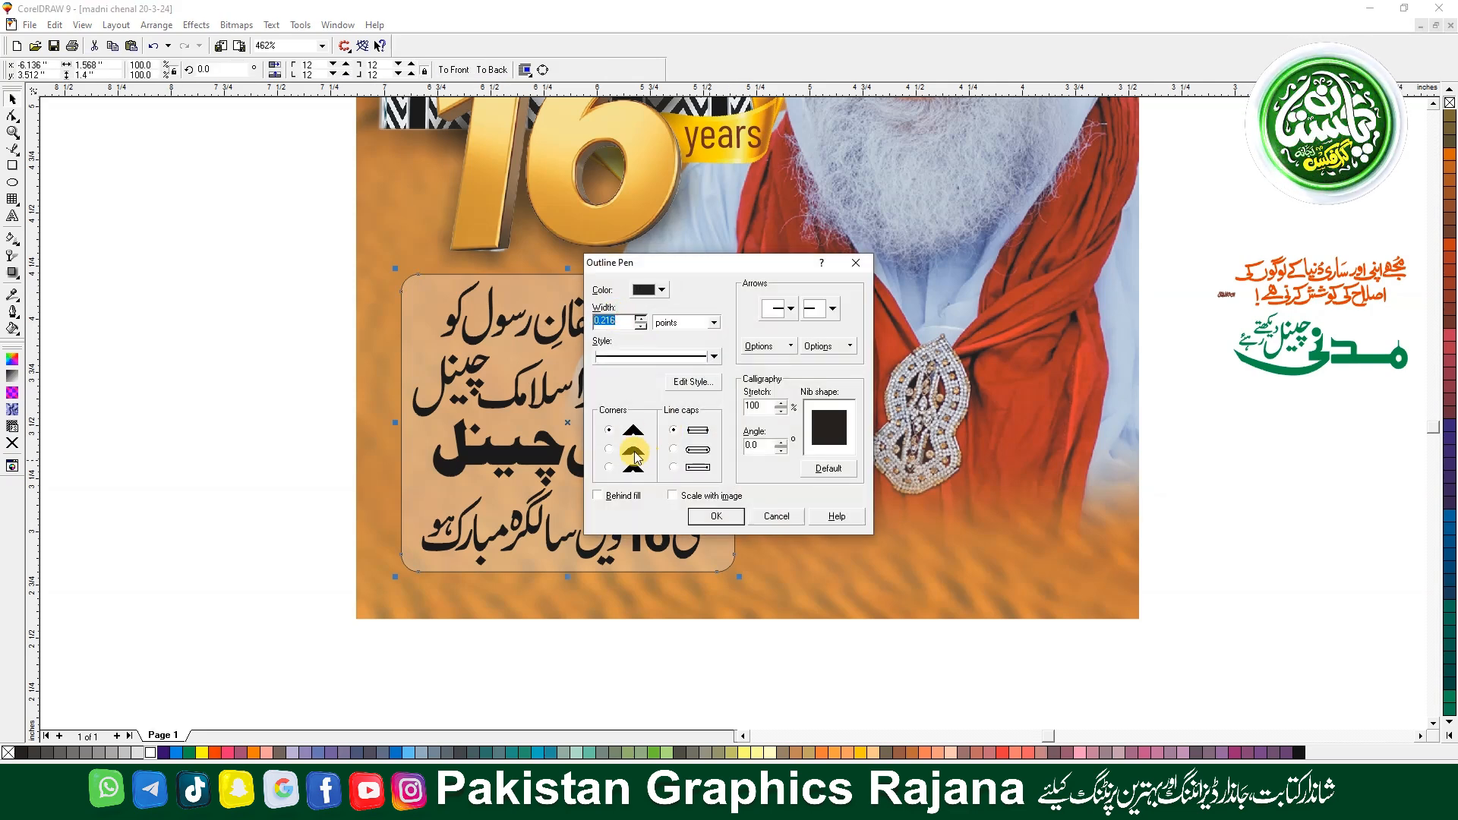
click(631, 358)
click(638, 407)
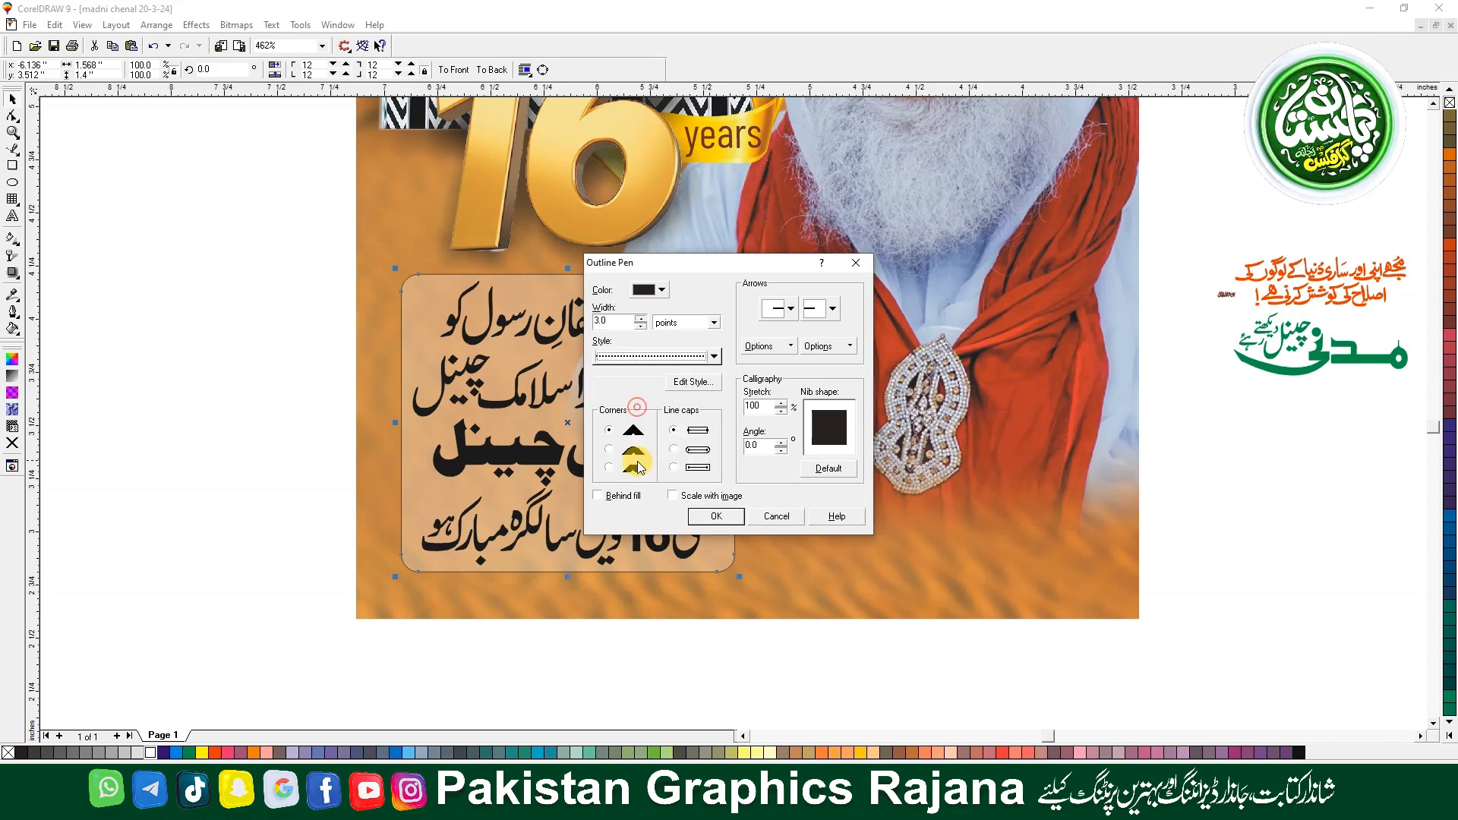
click(609, 448)
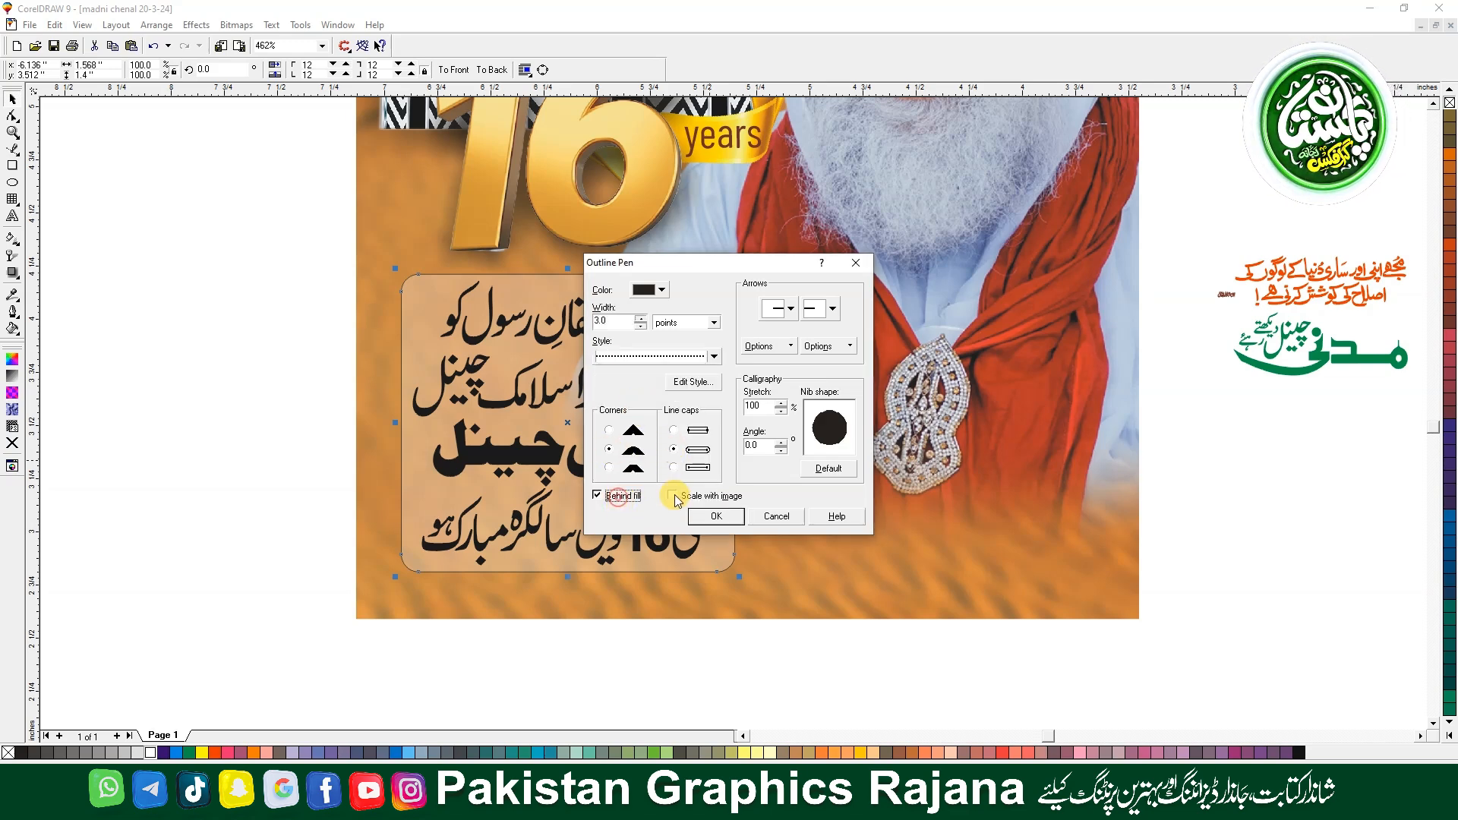
click(706, 517)
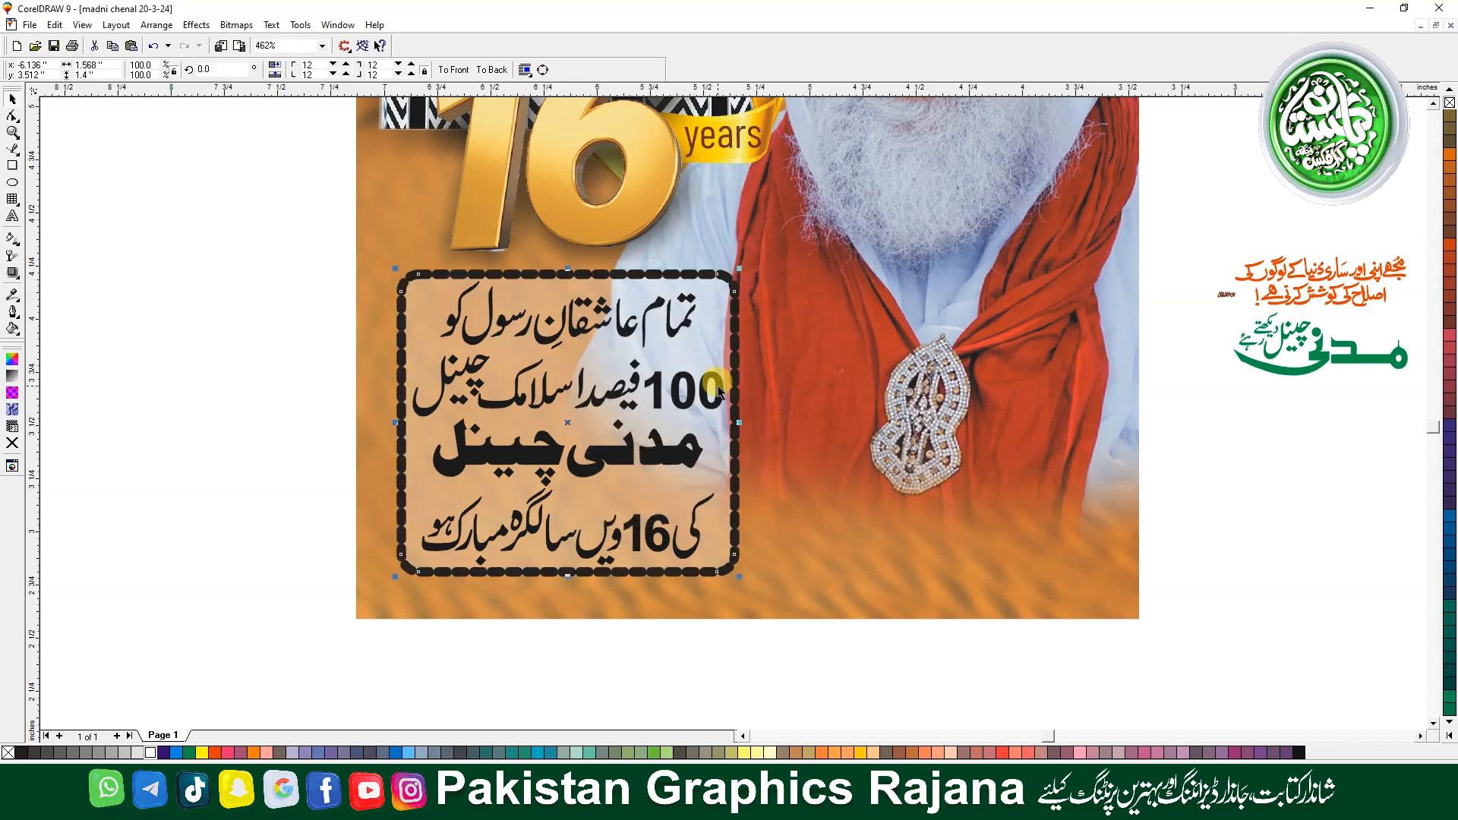
Set the rounded box's outline to 1 pt and change its dotted style to one with more widely spaced dots
key(F12)
double_click(614, 322)
text(1)
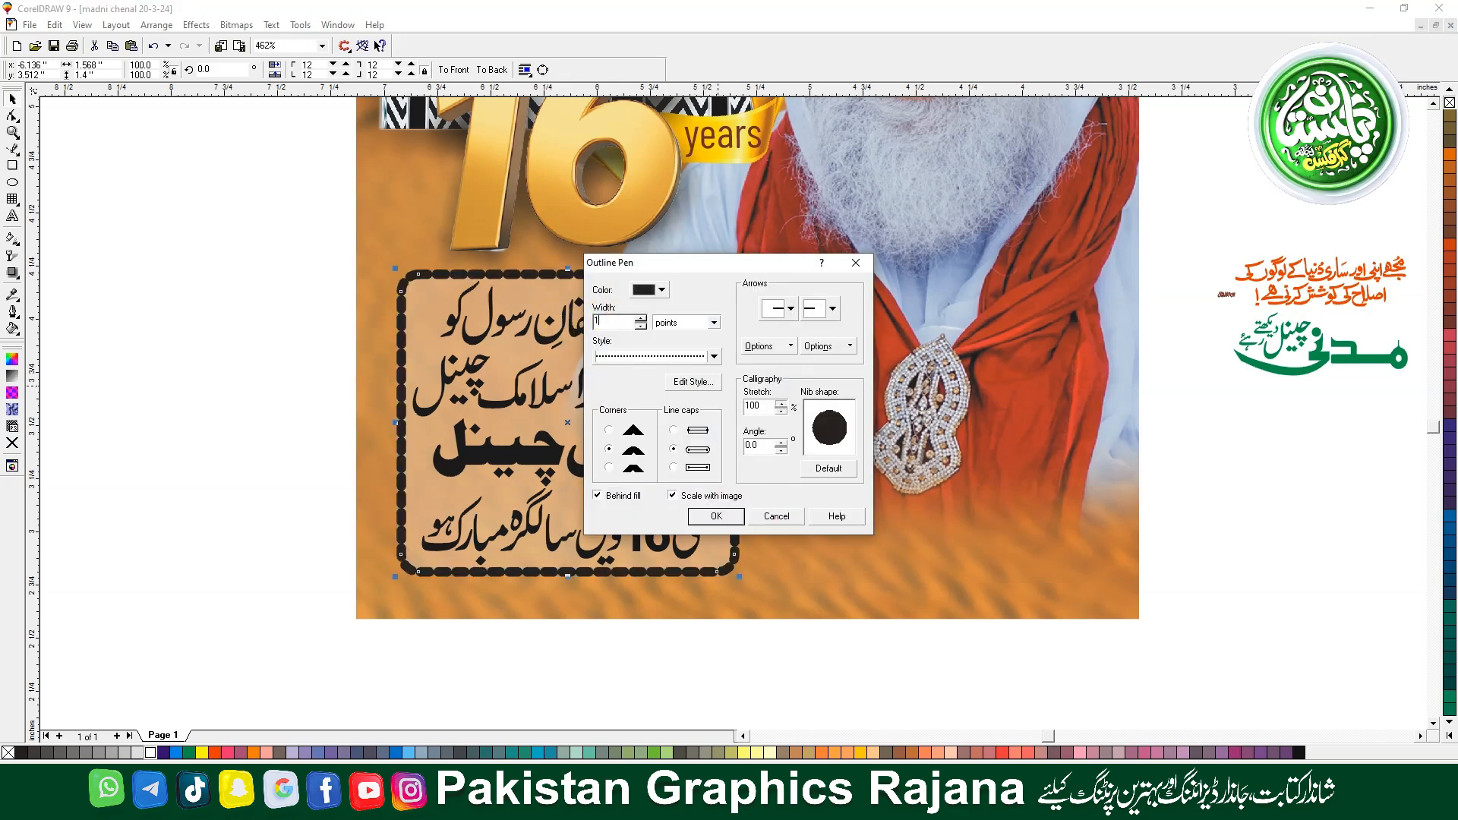
key(Return)
key(F12)
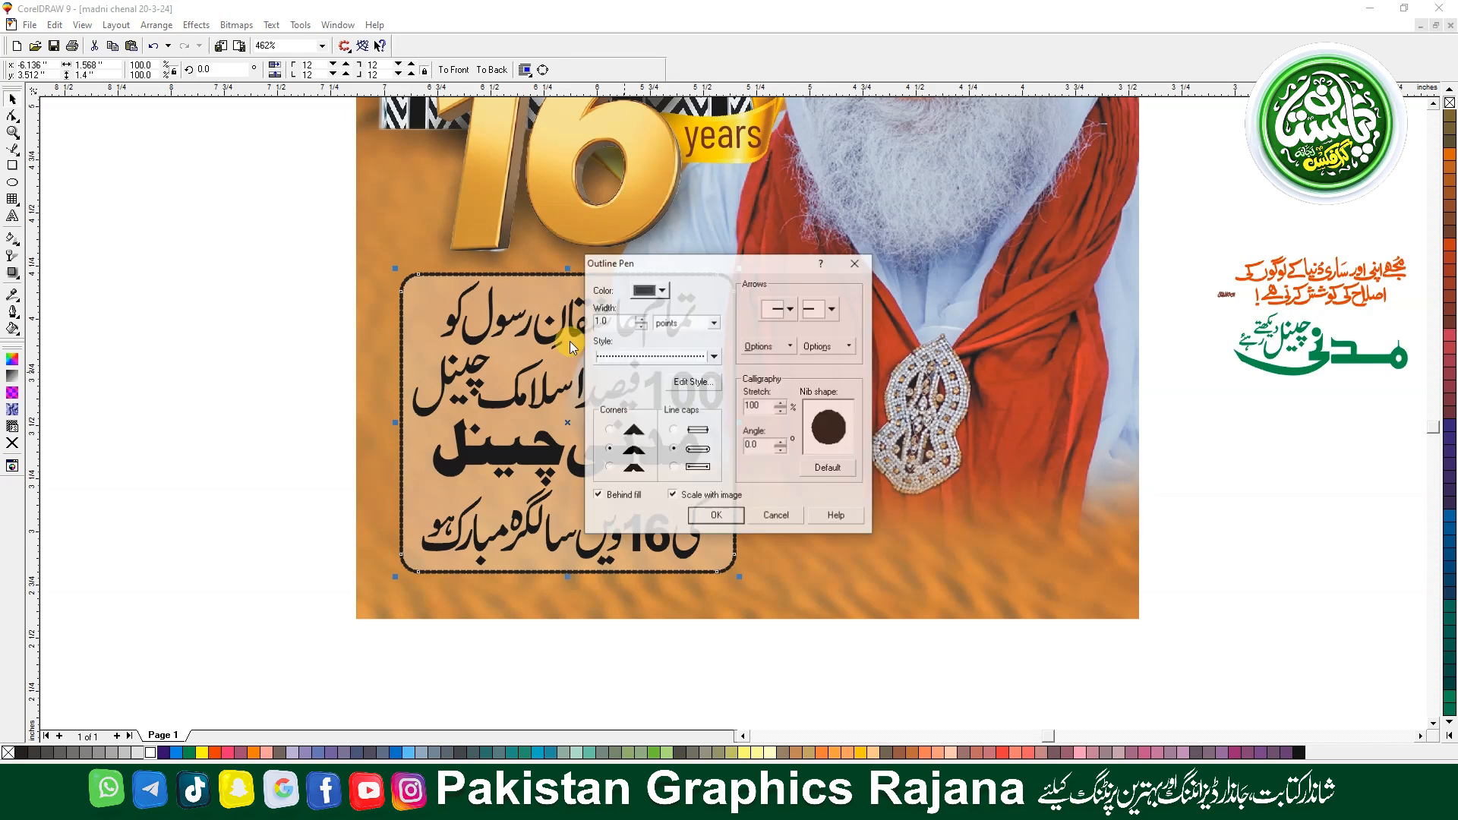
click(617, 355)
click(624, 430)
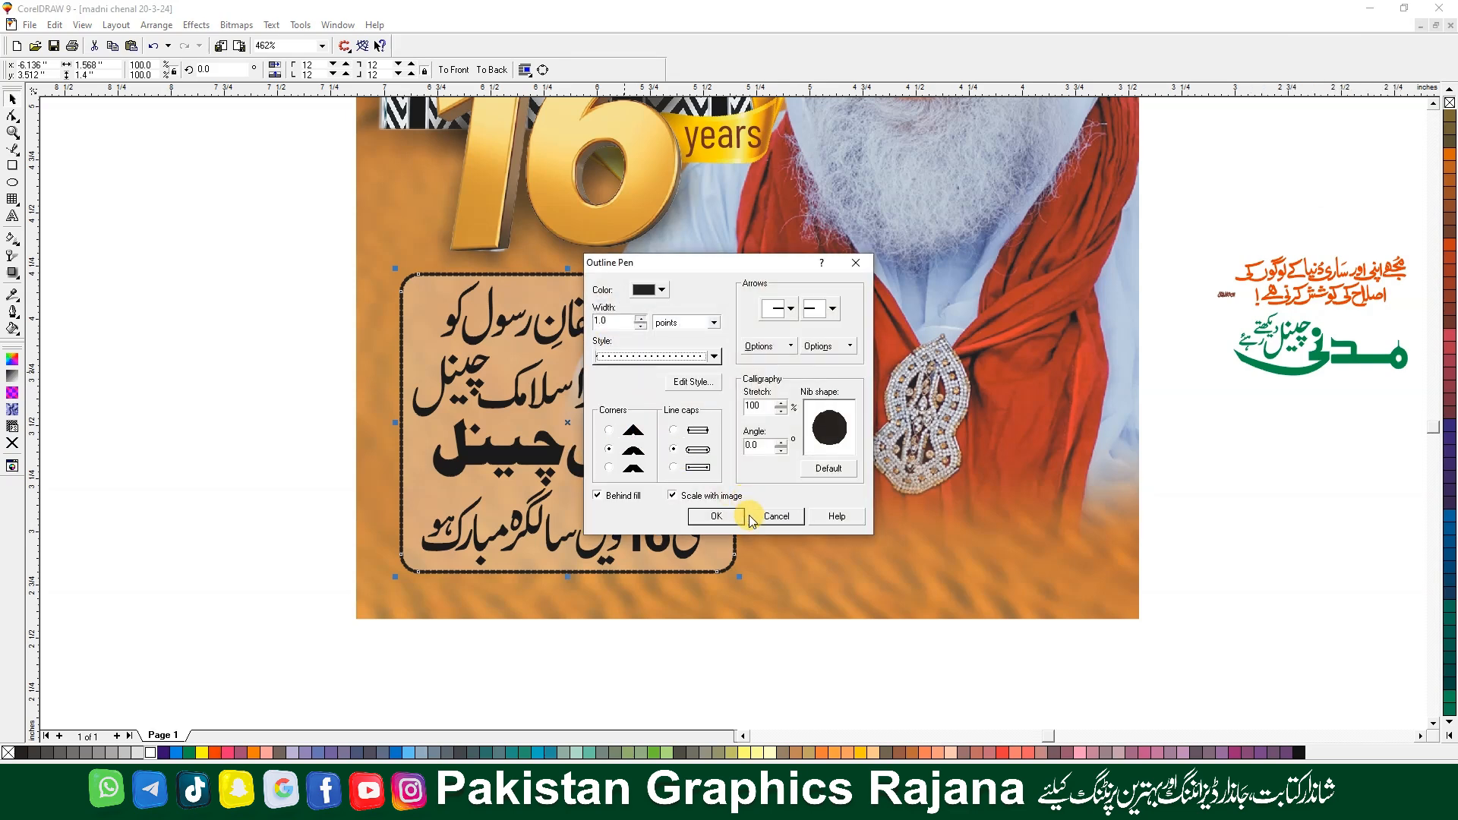
click(716, 516)
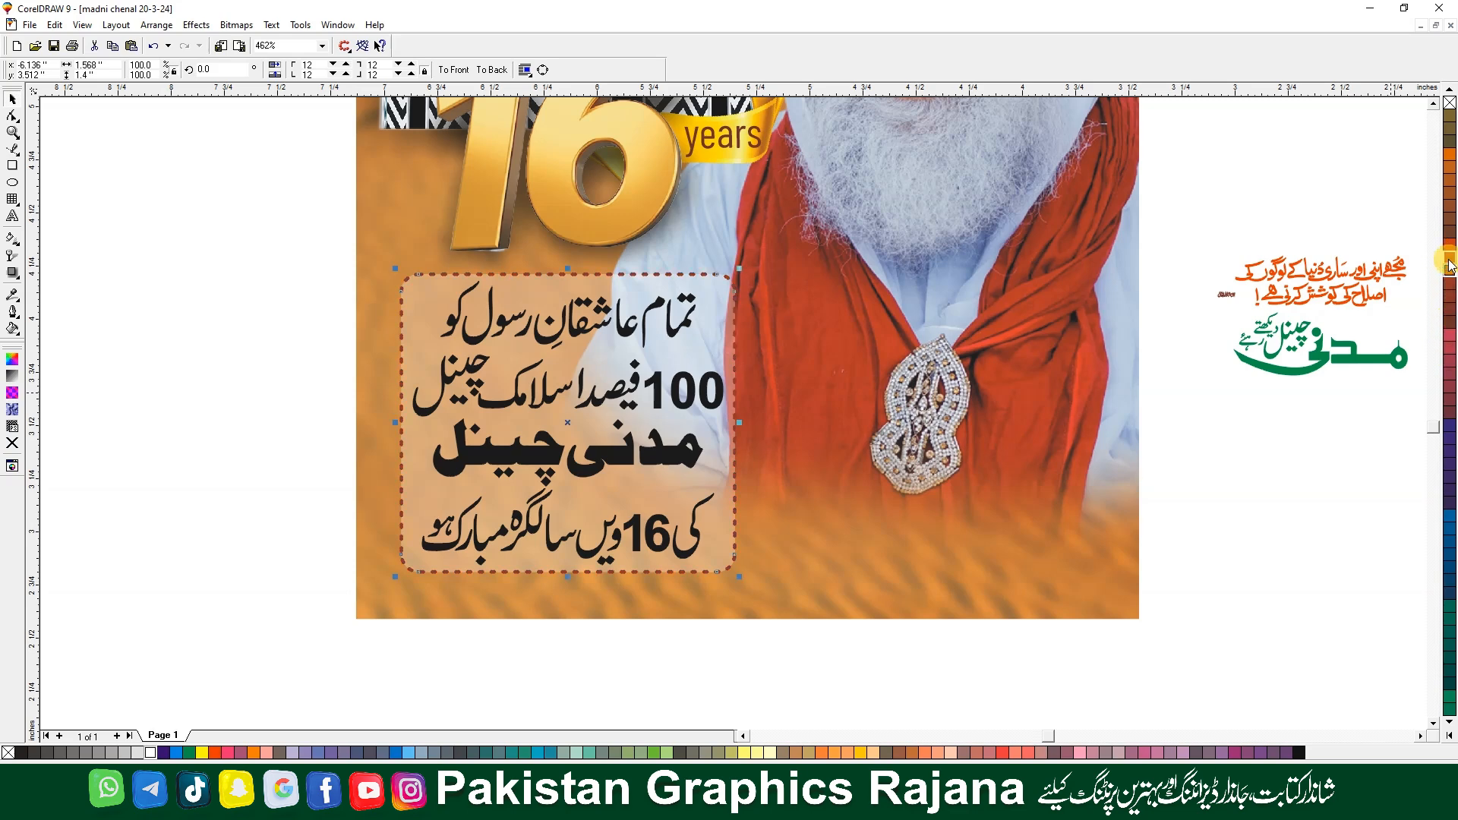
Thin the box's dotted outline slightly and recolour it orange-brown
key(F11)
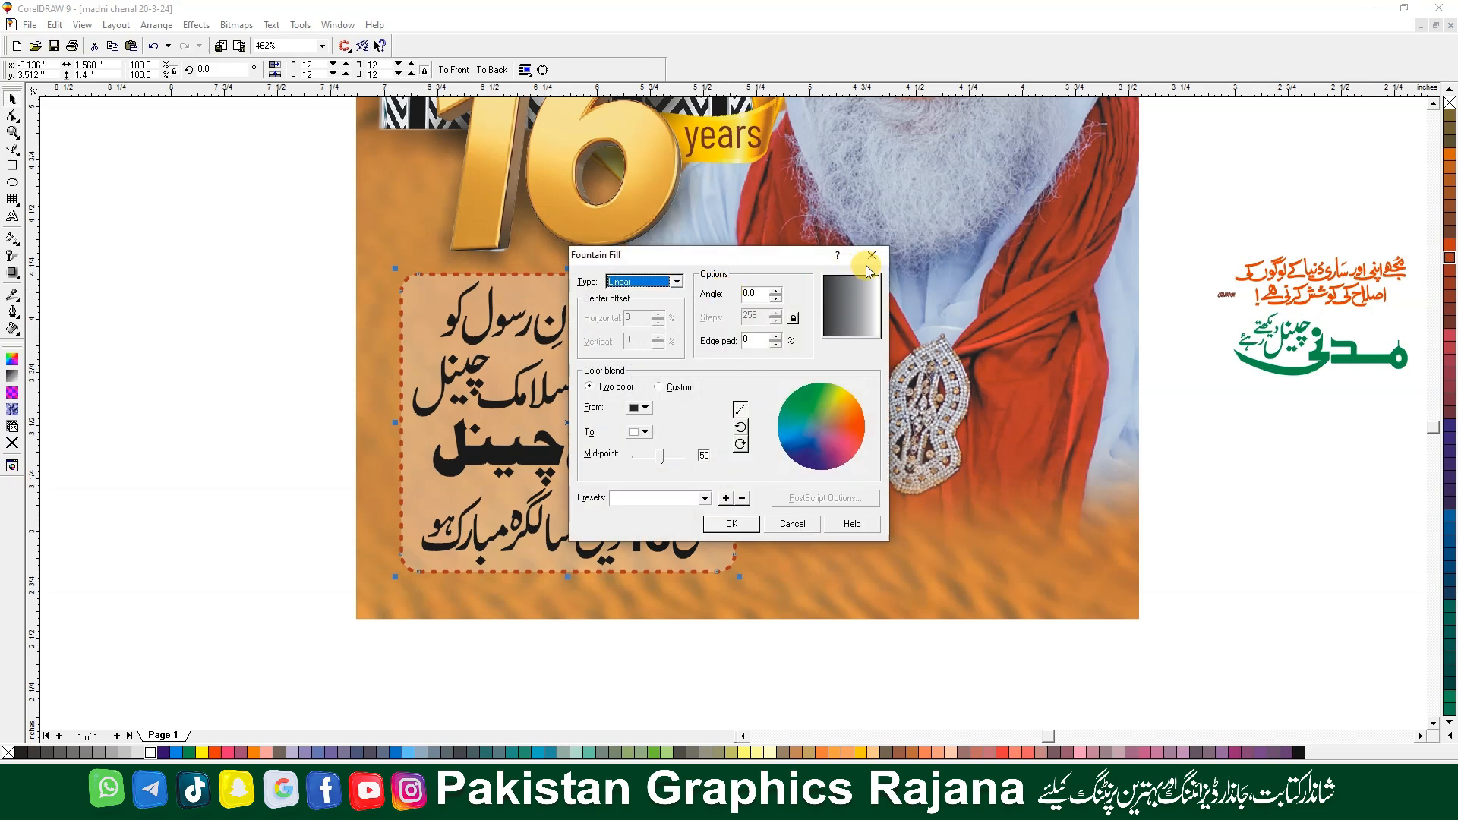
click(869, 256)
key(F12)
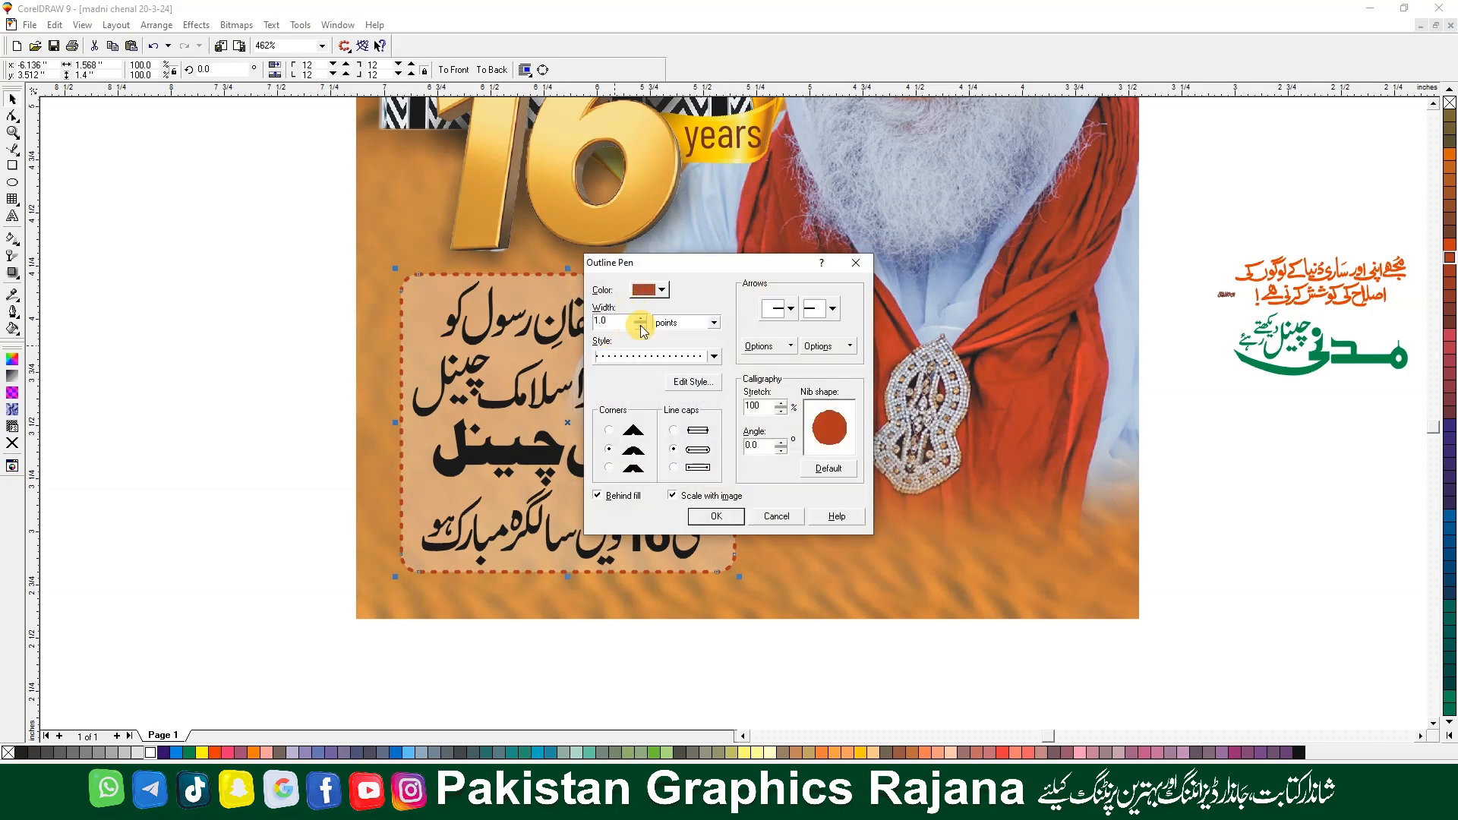
double_click(610, 320)
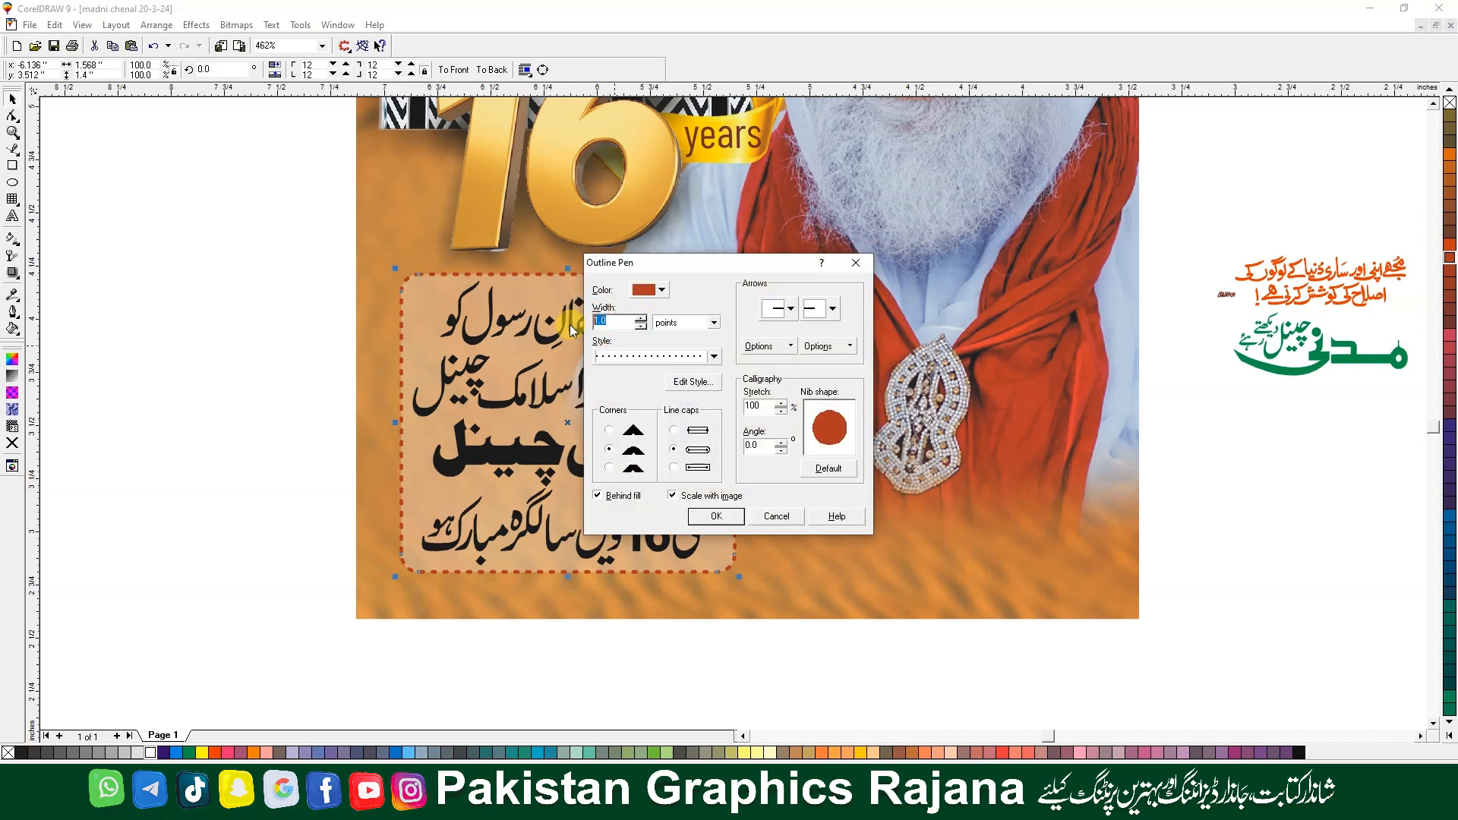
key(Return)
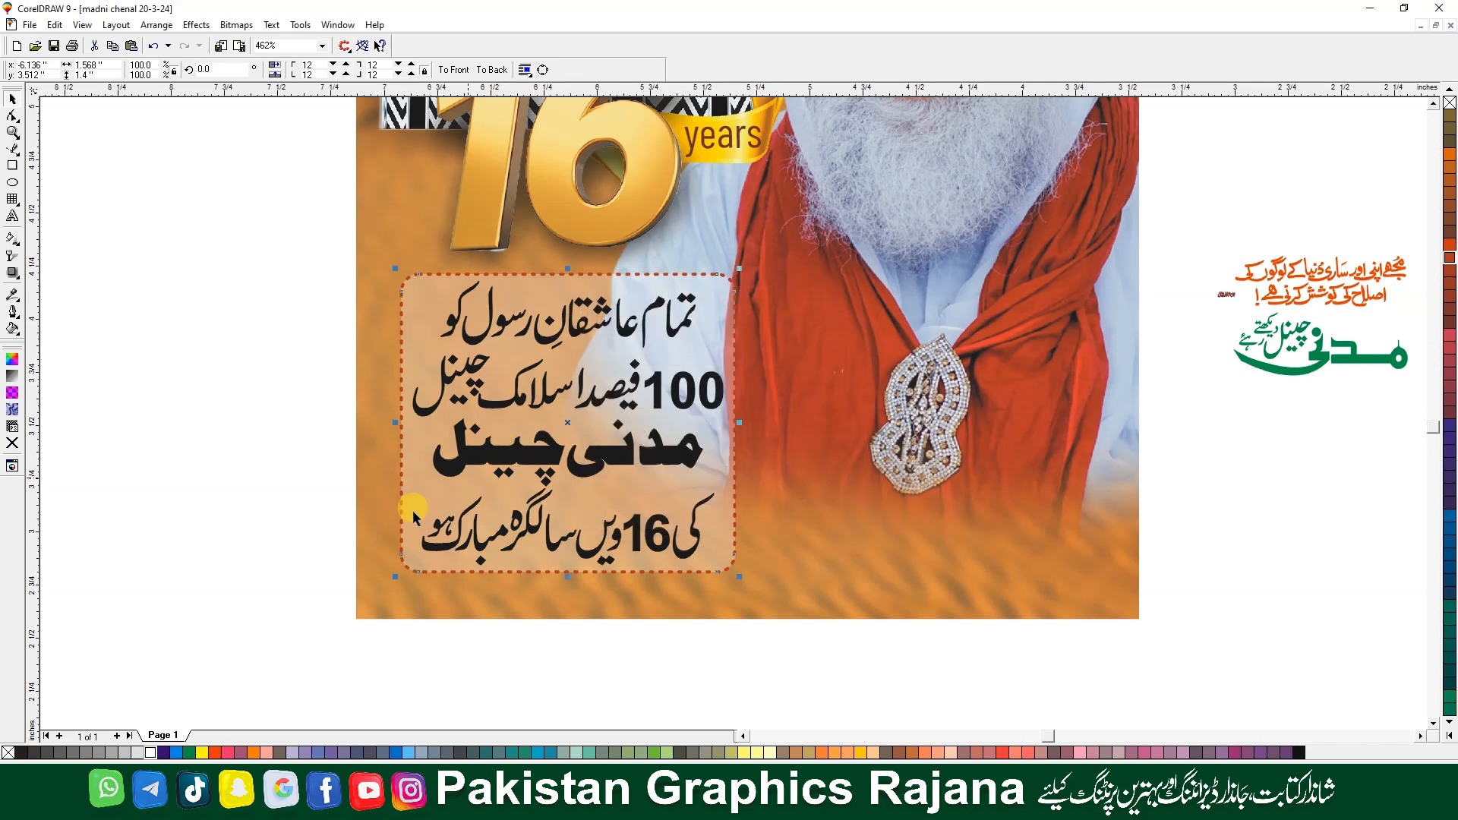
click(212, 568)
drag(209, 648, 231, 448)
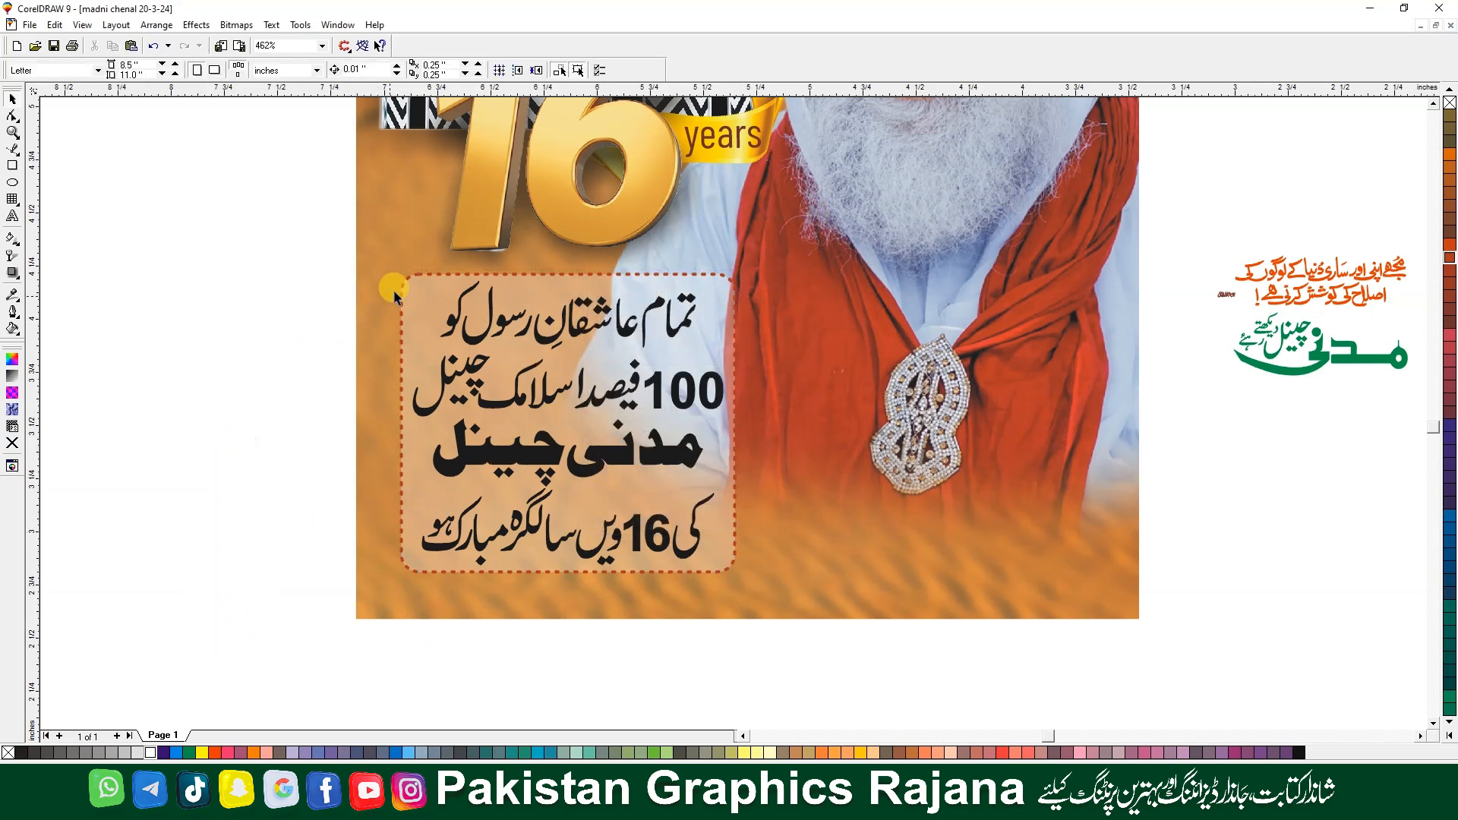
click(421, 300)
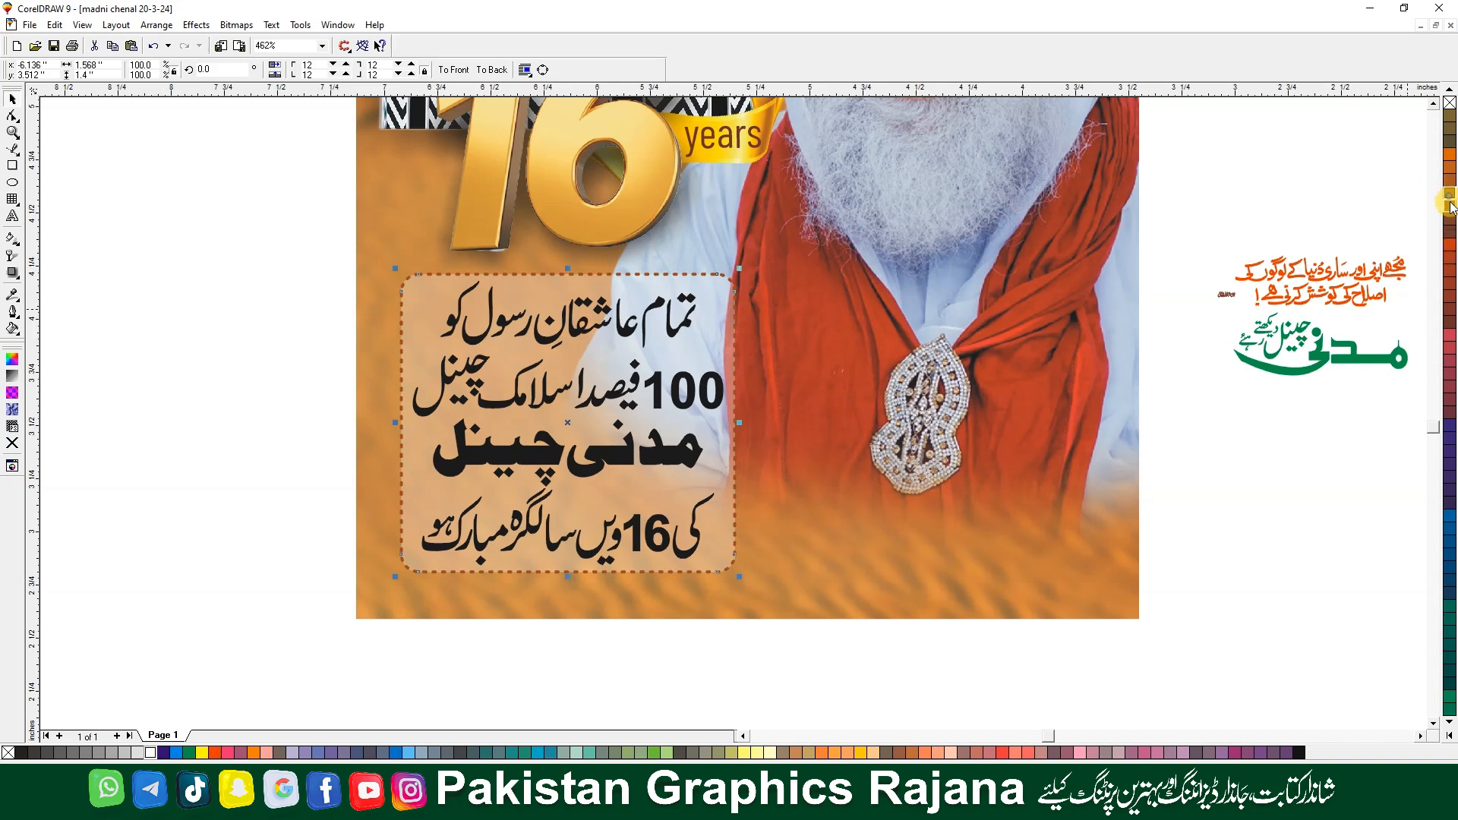
click(1245, 482)
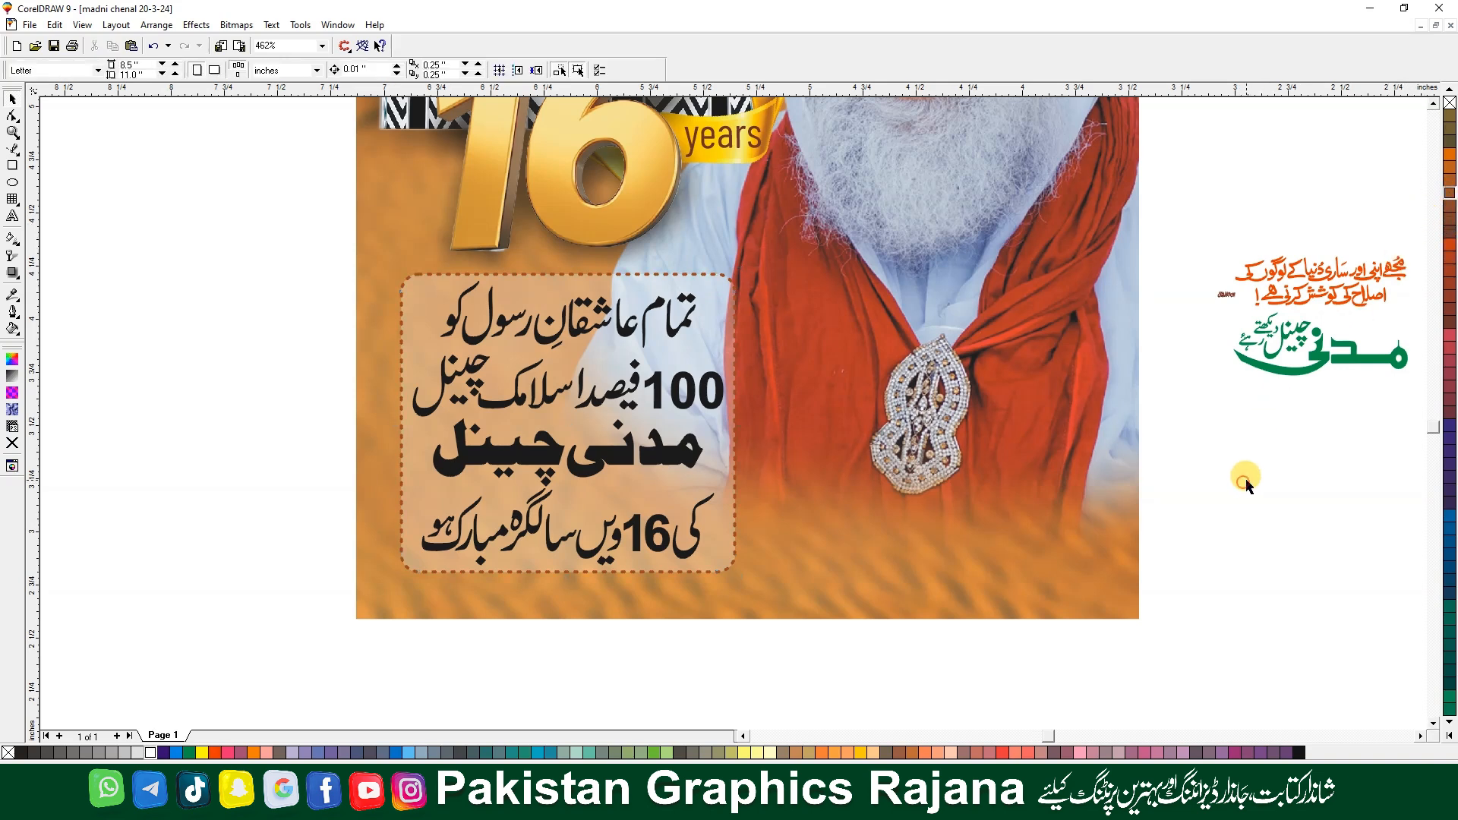
In the separate black Urdu slogan, raise the ے of the first word and tuck میر beneath it, close against the second word
click(1329, 350)
click(267, 173)
key(F4)
key(F2)
drag(958, 583, 1207, 465)
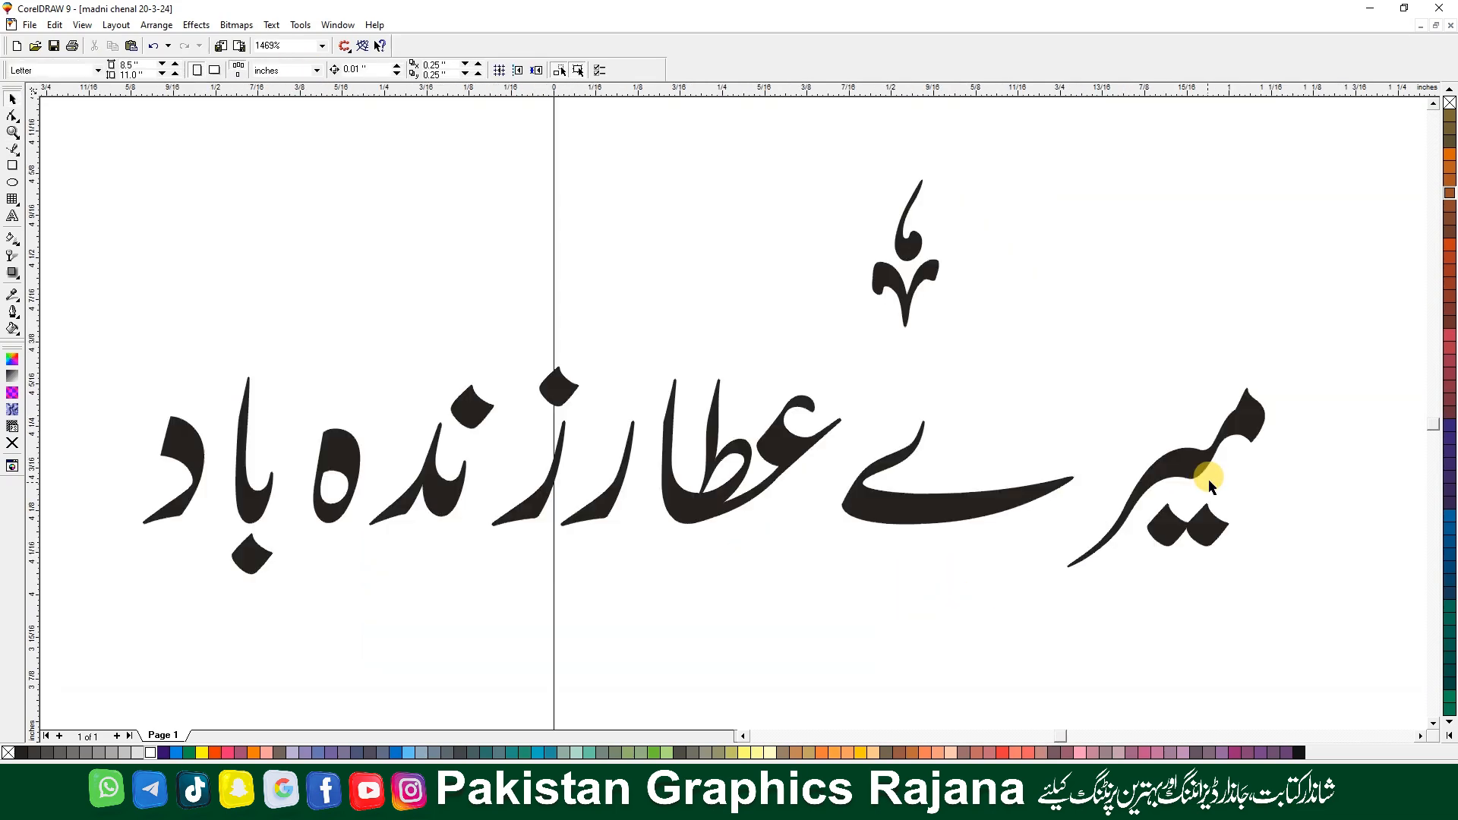
click(896, 510)
mouse_move(987, 507)
mouse_down()
mouse_move(1159, 384)
mouse_move(1219, 386)
mouse_up()
shift+click(1176, 457)
mouse_move(1199, 467)
mouse_down()
mouse_move(619, 521)
mouse_move(871, 433)
mouse_move(831, 418)
mouse_move(878, 378)
mouse_up()
click(1038, 521)
drag(851, 381, 872, 392)
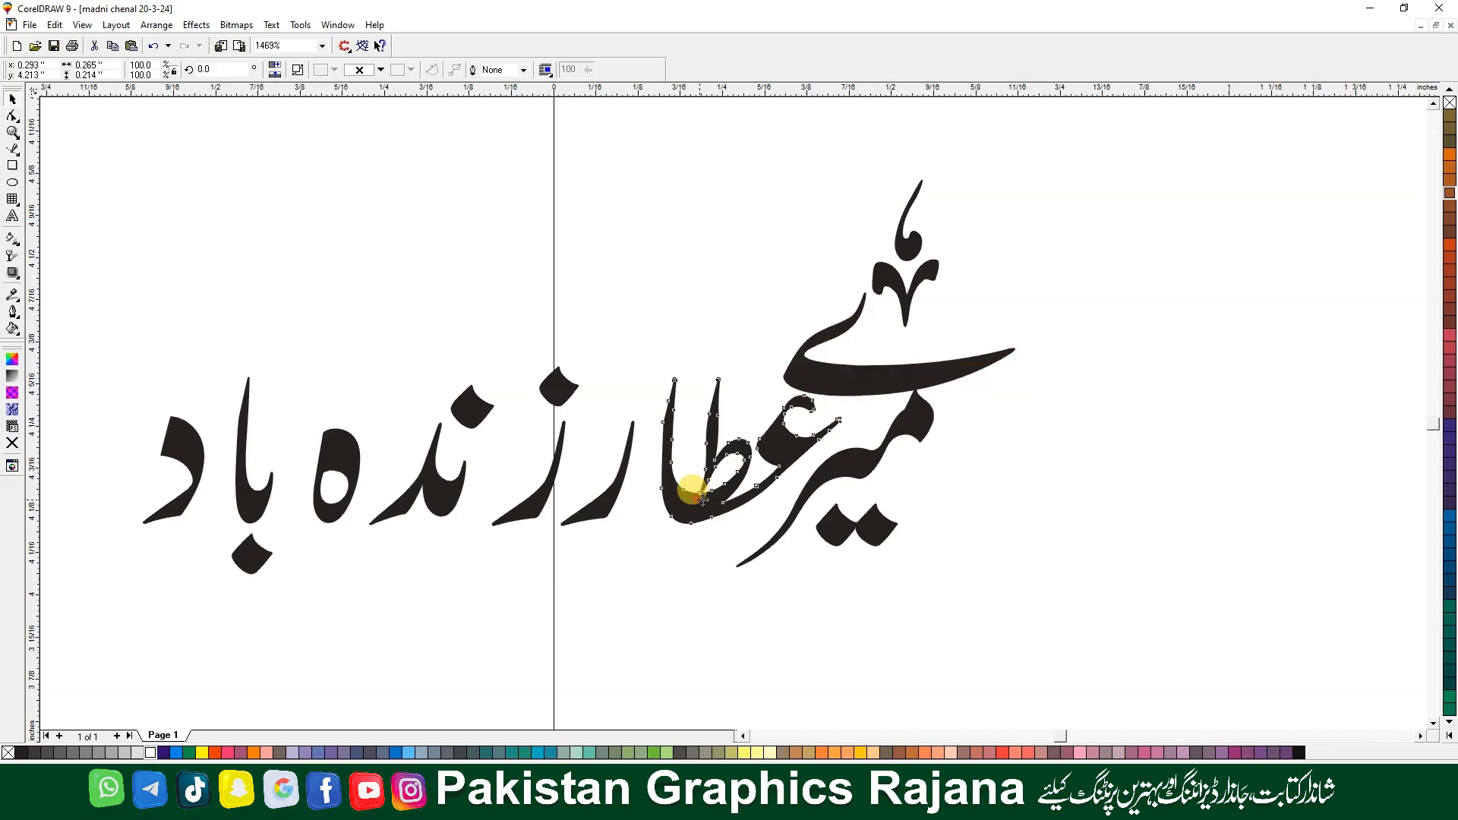
Move the slogan's middle letters closer together, stacking the ز above the ر and setting ند with its dot beside them
mouse_move(693, 488)
mouse_down()
mouse_move(709, 511)
mouse_move(699, 496)
mouse_up()
drag(580, 494, 618, 492)
click(611, 564)
drag(534, 510, 656, 417)
drag(445, 493, 611, 474)
drag(474, 410, 622, 400)
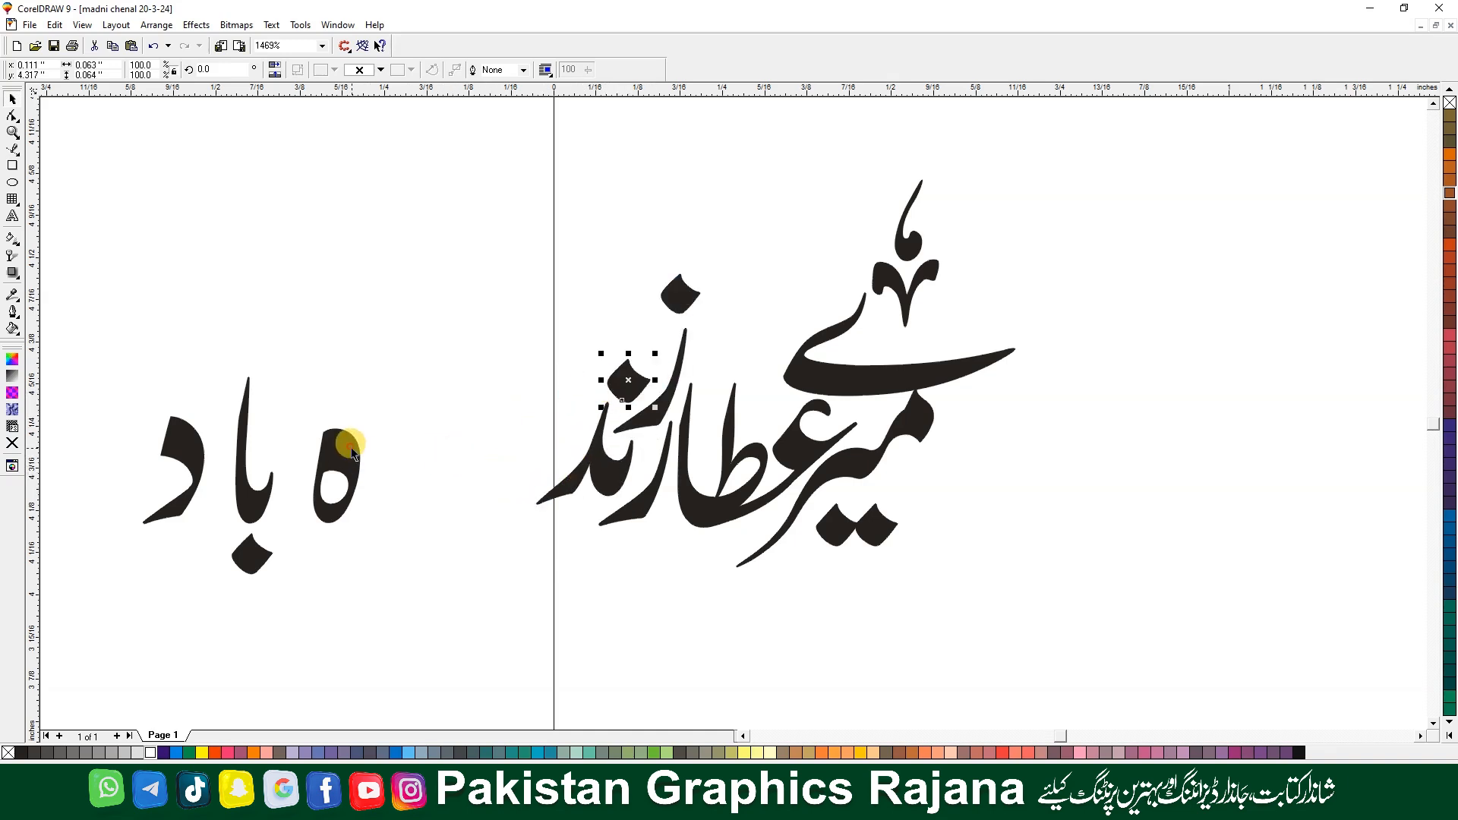
Bring the ہ above ند and place the letters and dot of باد tightly beside it to close the slogan
drag(341, 448, 592, 353)
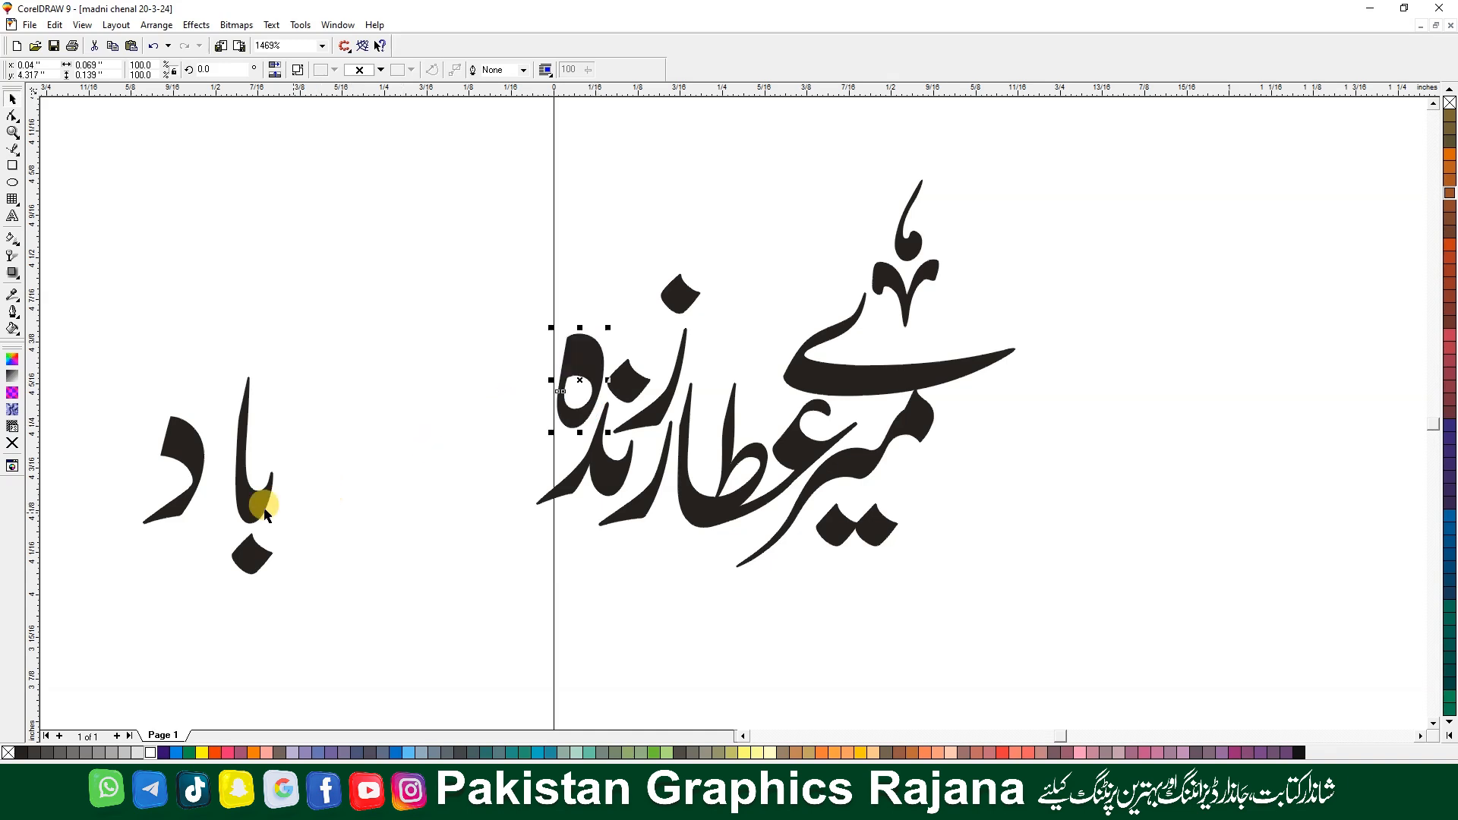
drag(253, 507, 543, 464)
drag(253, 552, 531, 518)
drag(194, 440, 459, 396)
Shift and shrink the ے slightly, and place the small ornament, greatly reduced, between the ز and the ے
click(733, 357)
click(869, 380)
mouse_move(869, 380)
mouse_down()
mouse_move(816, 370)
mouse_move(827, 376)
mouse_up()
click(887, 291)
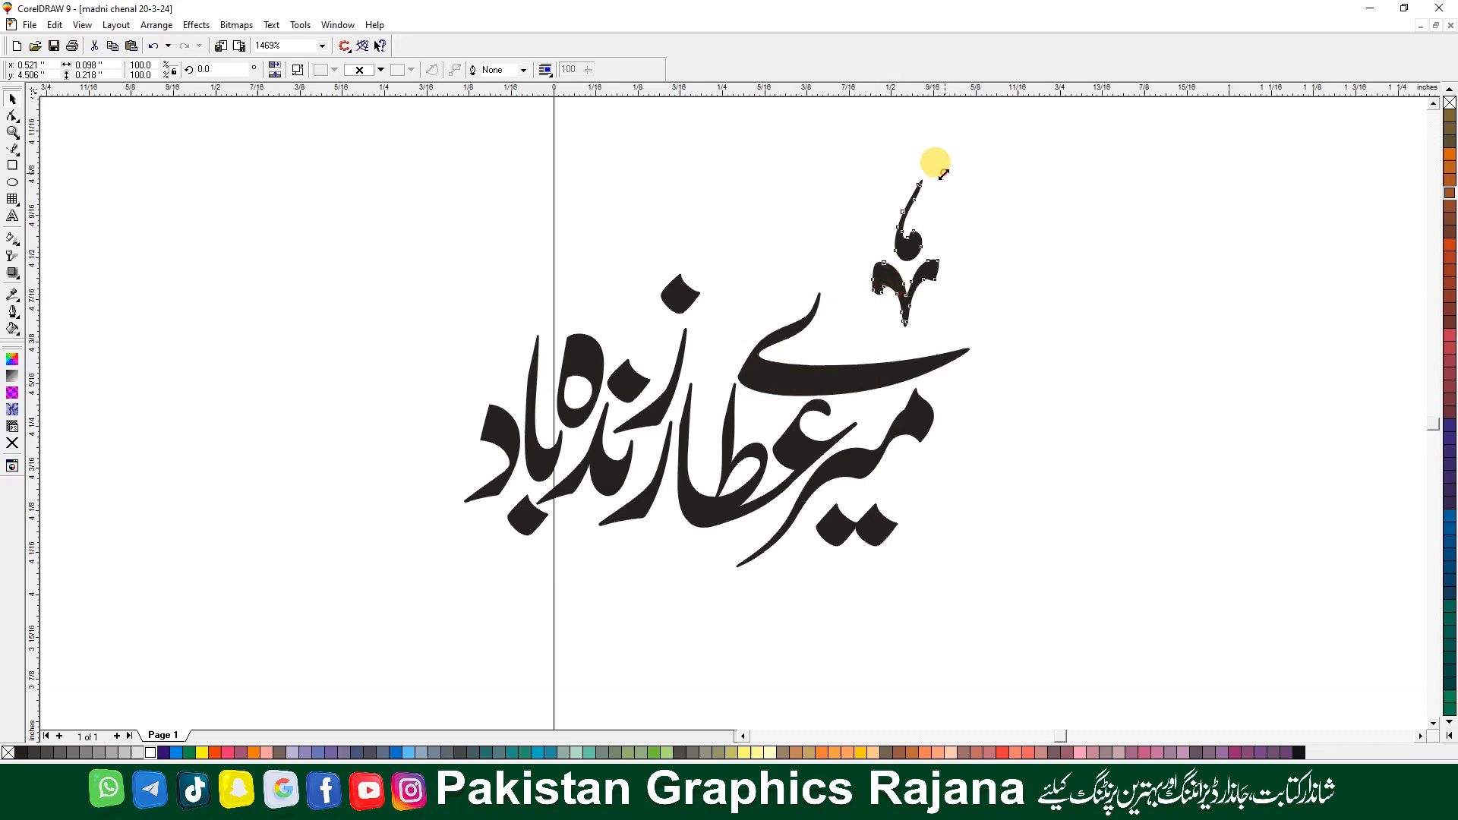
mouse_move(943, 174)
mouse_down()
mouse_move(885, 228)
mouse_move(888, 290)
mouse_move(709, 354)
mouse_up()
click(877, 380)
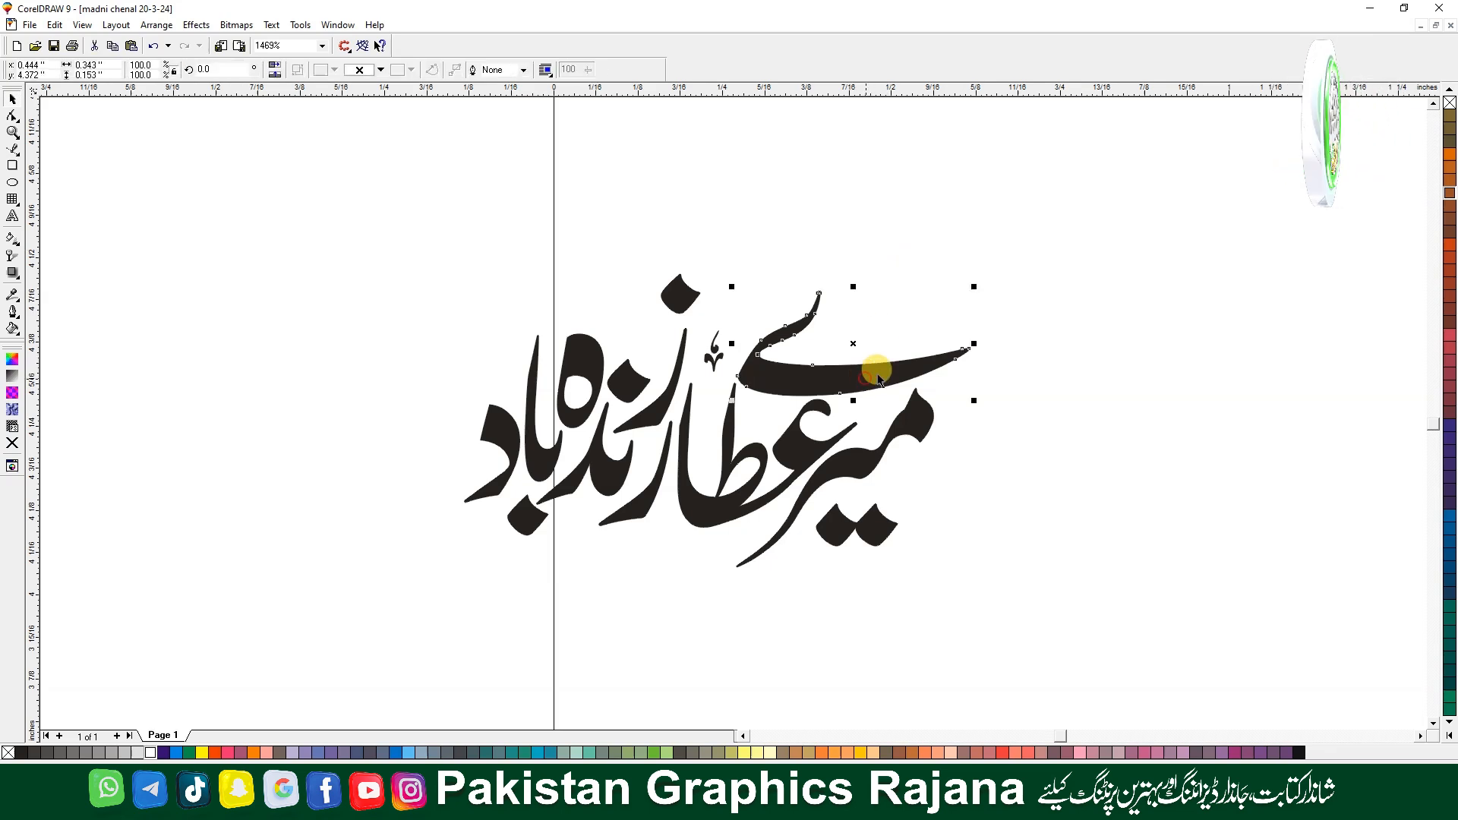
click(925, 270)
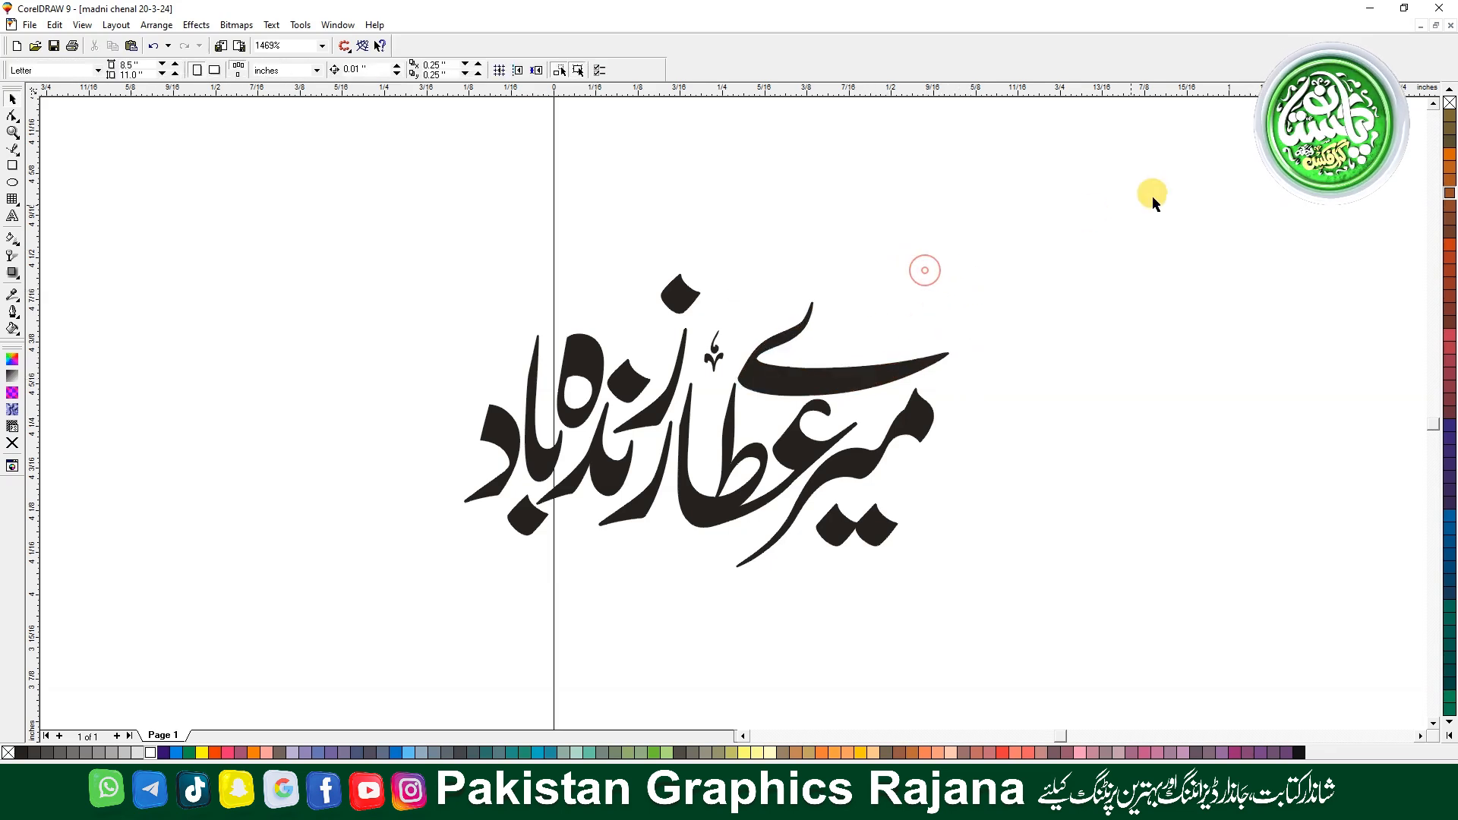
Weld all the slogan's letters, move the lettering onto the poster's lower corner beside the box and enlarge it to about 1.42 × 0.86 inches
drag(1153, 199, 327, 653)
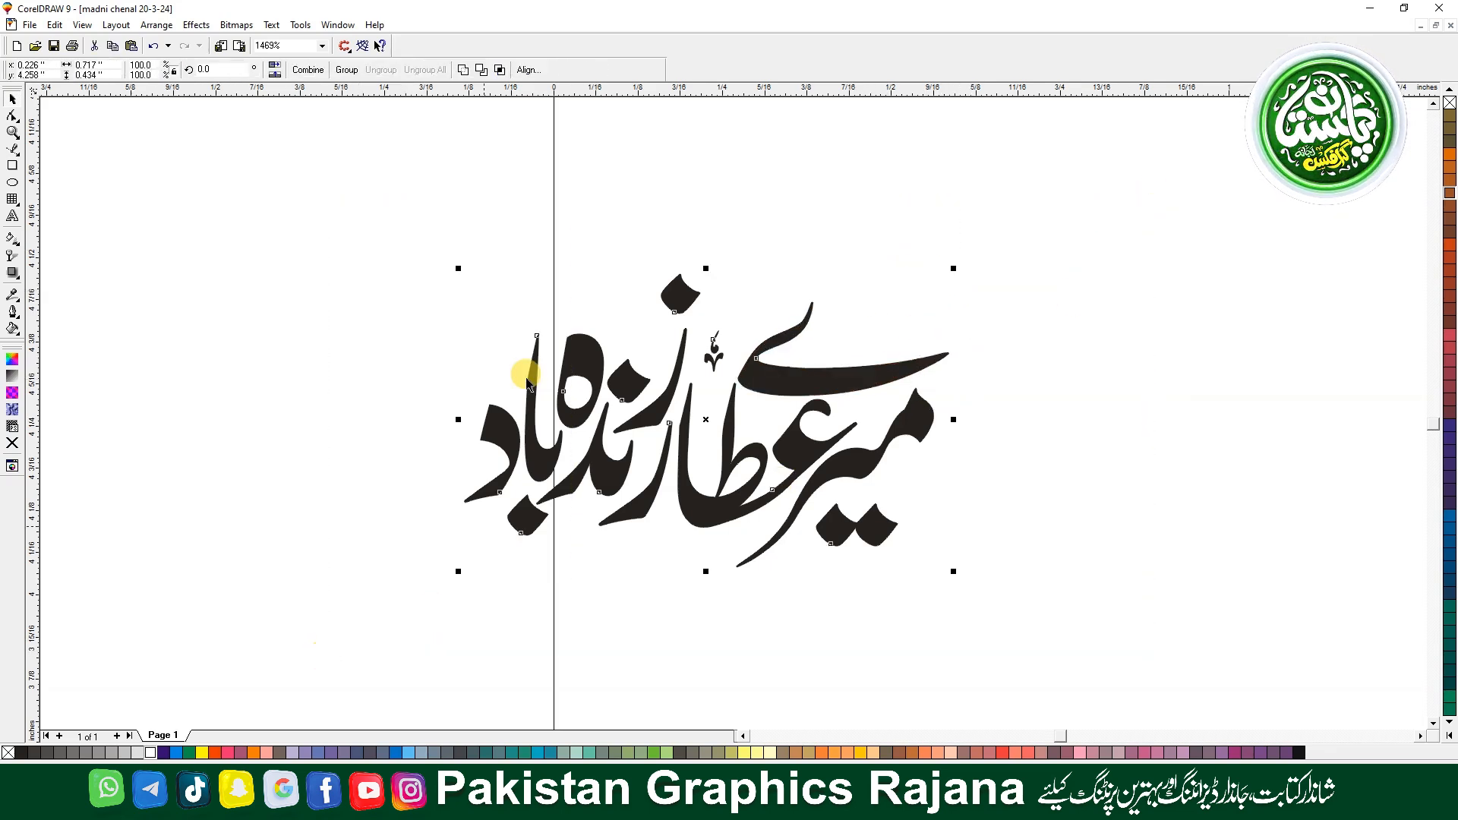
click(458, 70)
key(F4)
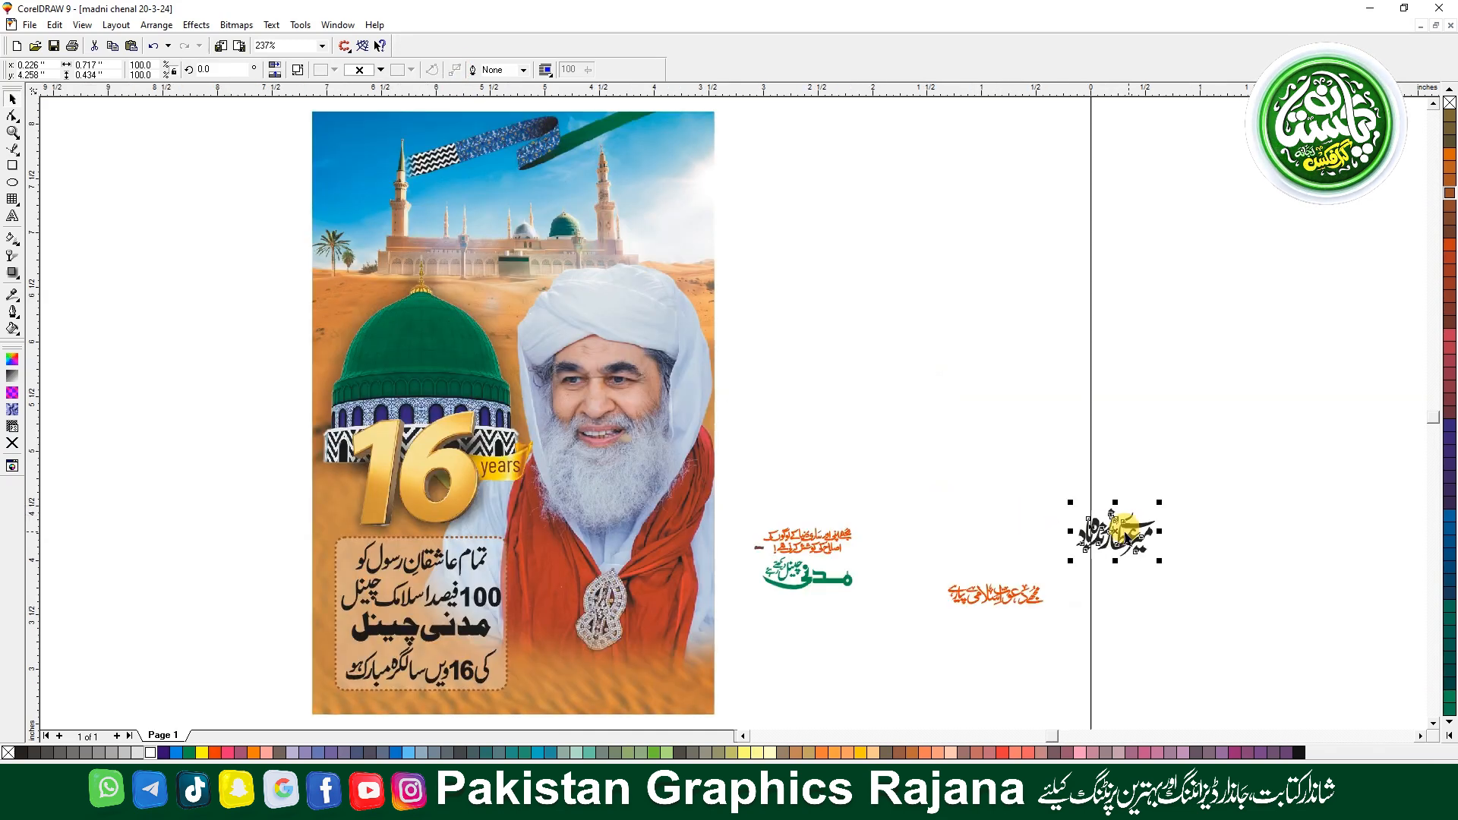
drag(1104, 522, 557, 660)
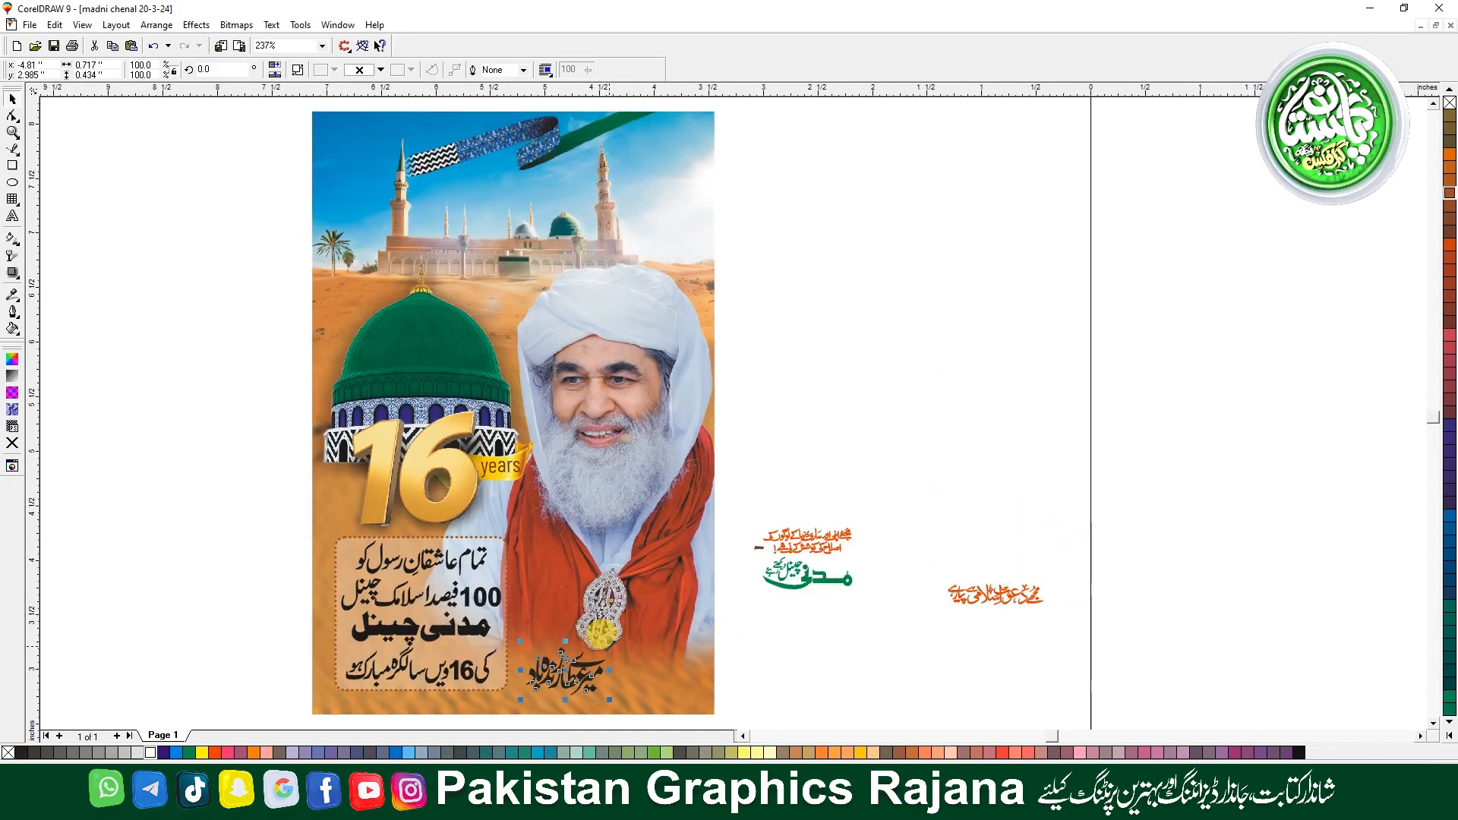
drag(643, 617, 686, 595)
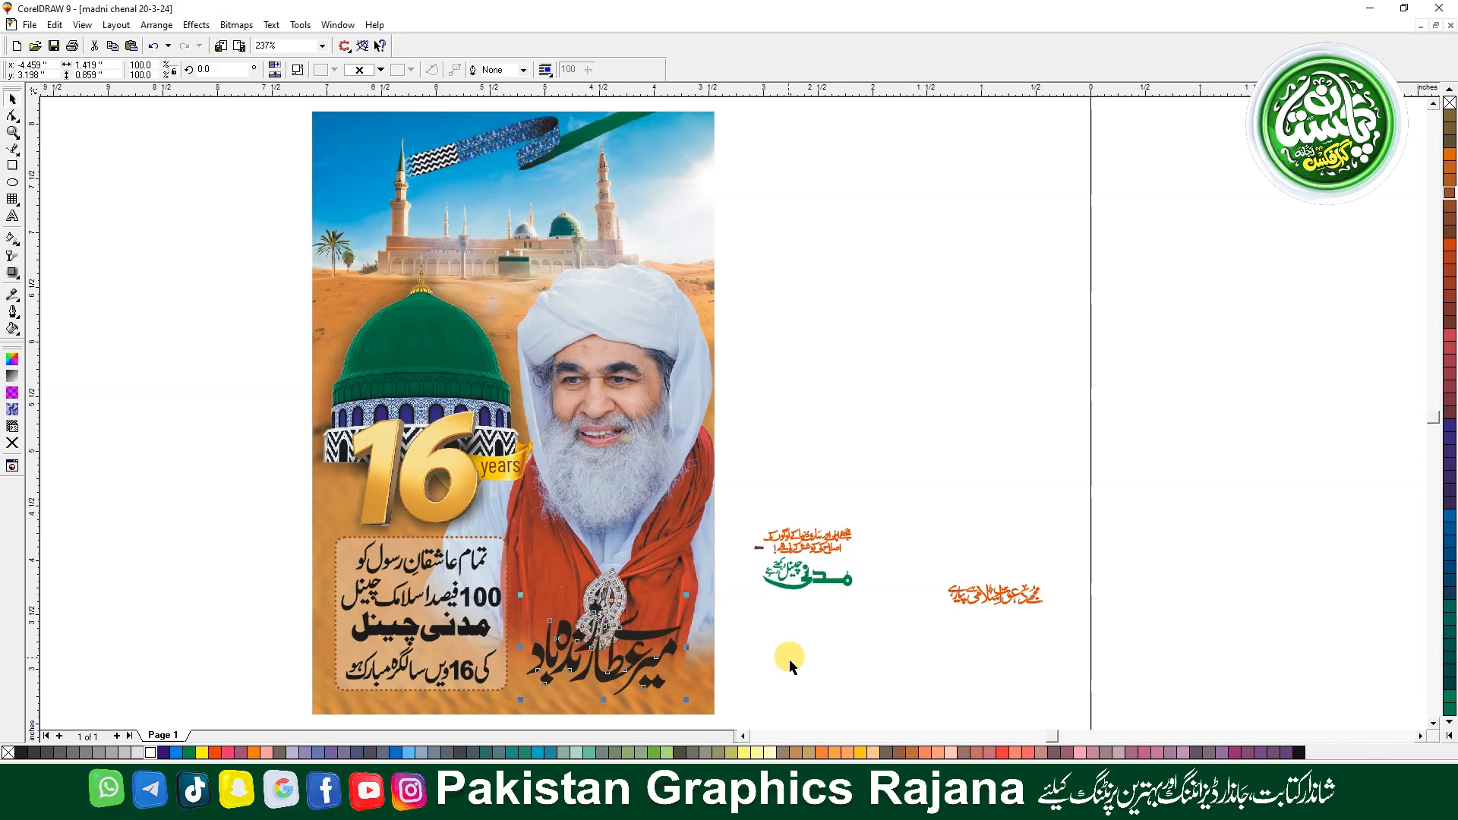
Give the slogan a white 5 pt outline with rounded corners and line caps, behind fill and scaling with the image
key(F12)
click(619, 322)
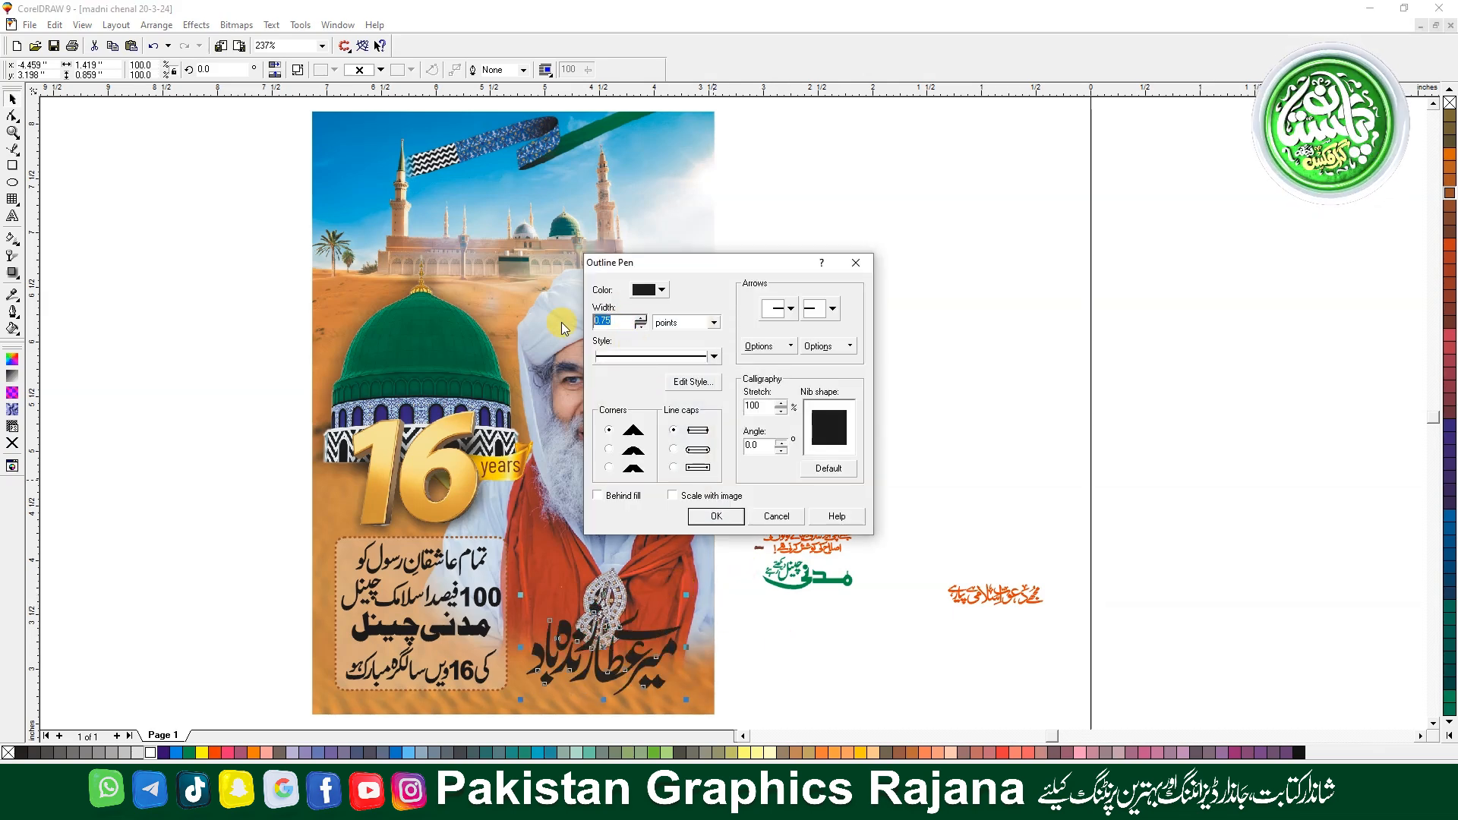
text(5)
click(608, 449)
click(673, 449)
click(623, 495)
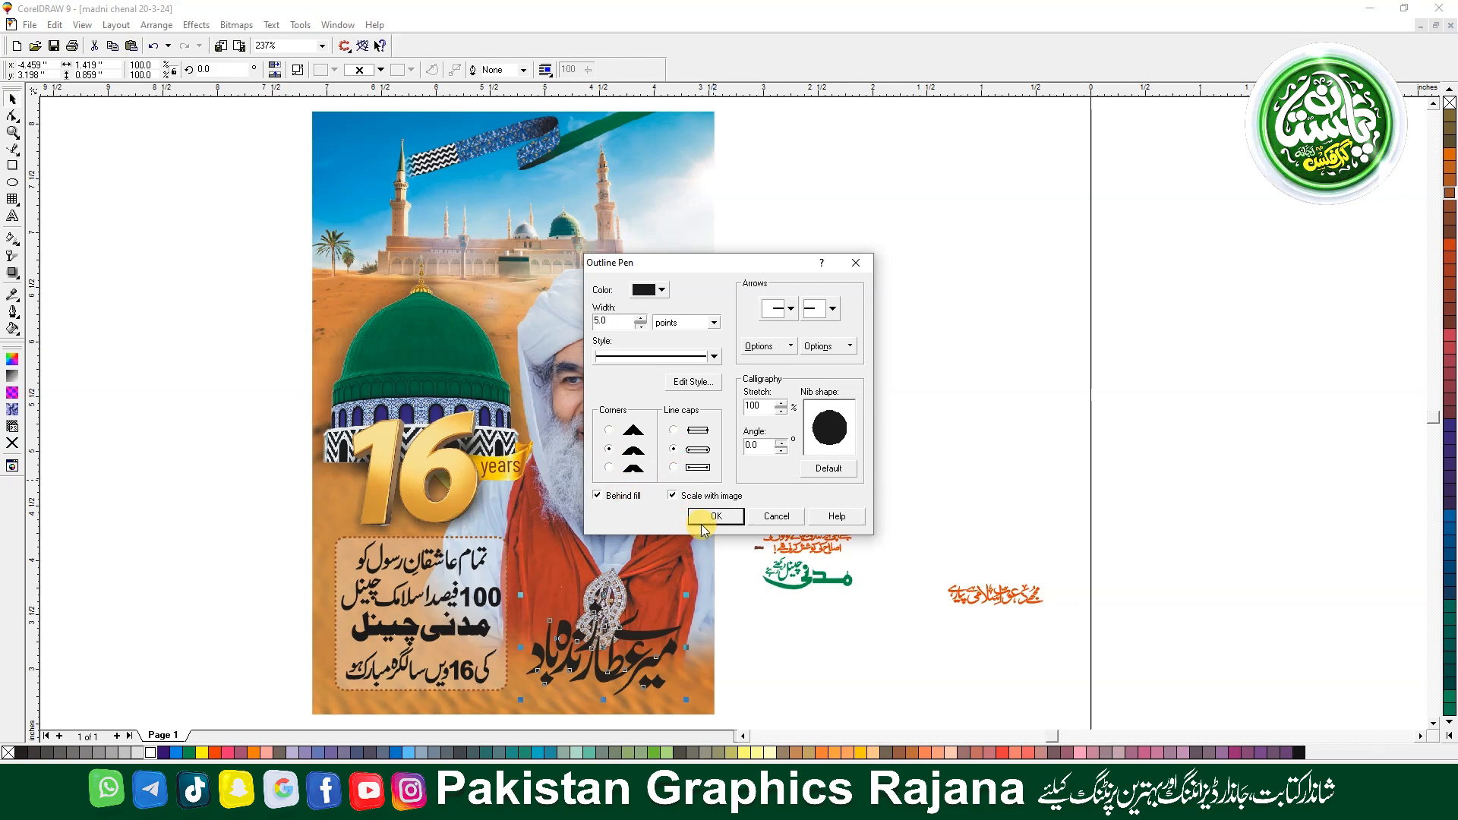
click(700, 522)
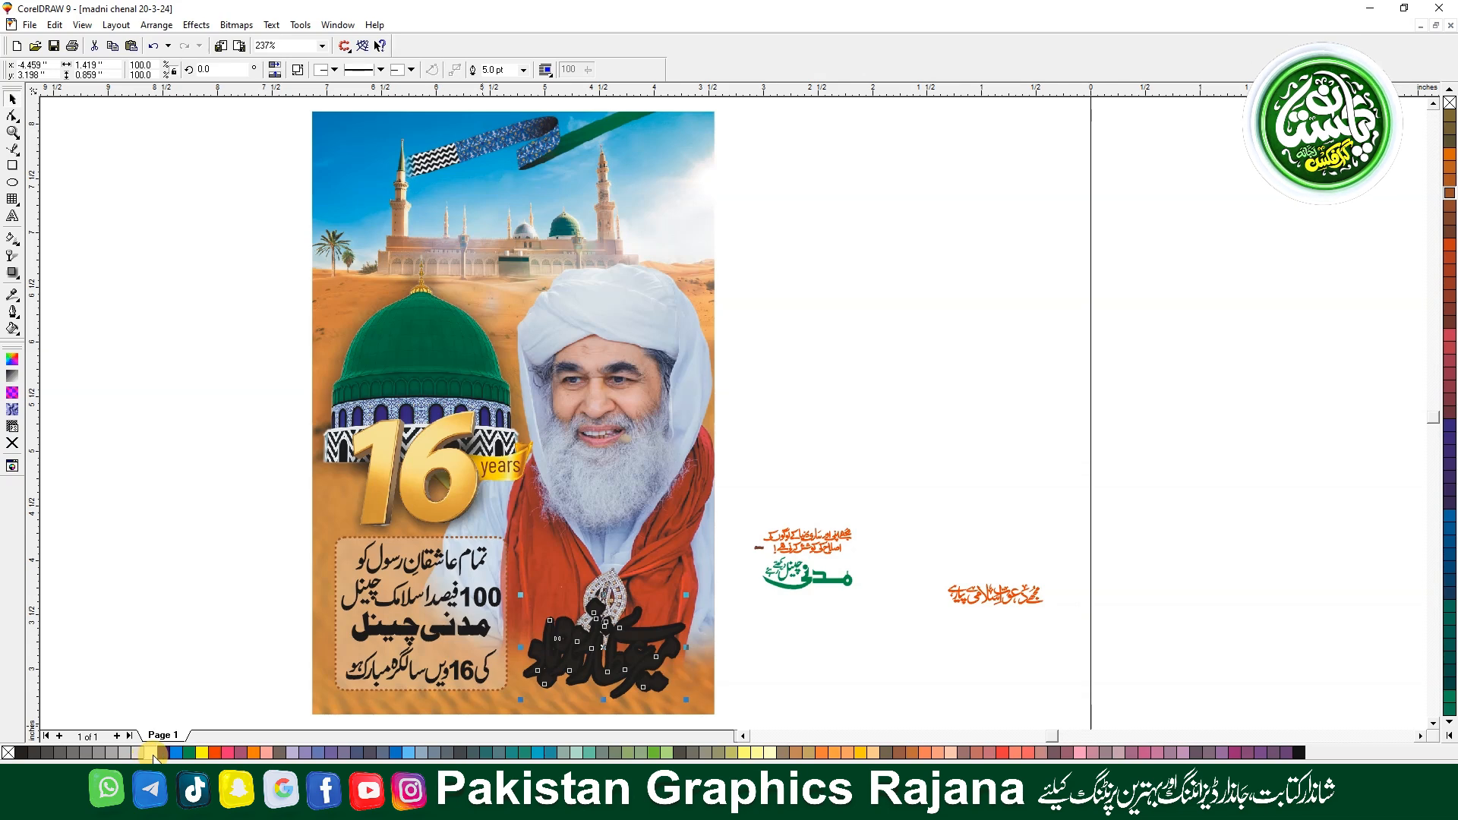
right_click(152, 753)
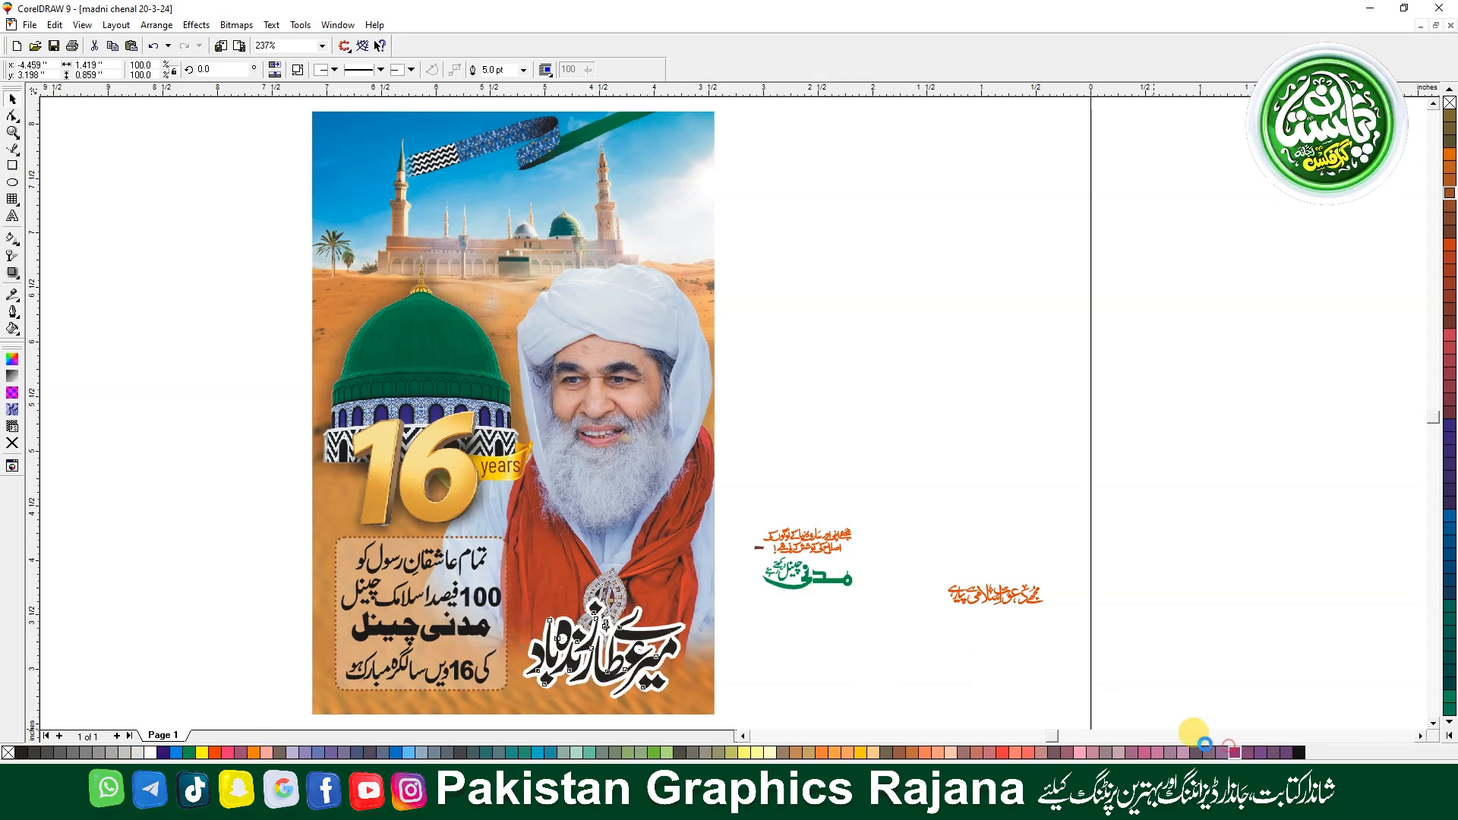
Fill the slogan with purple-magenta and set its outline width to 7 pt
key(F2)
drag(931, 507, 228, 690)
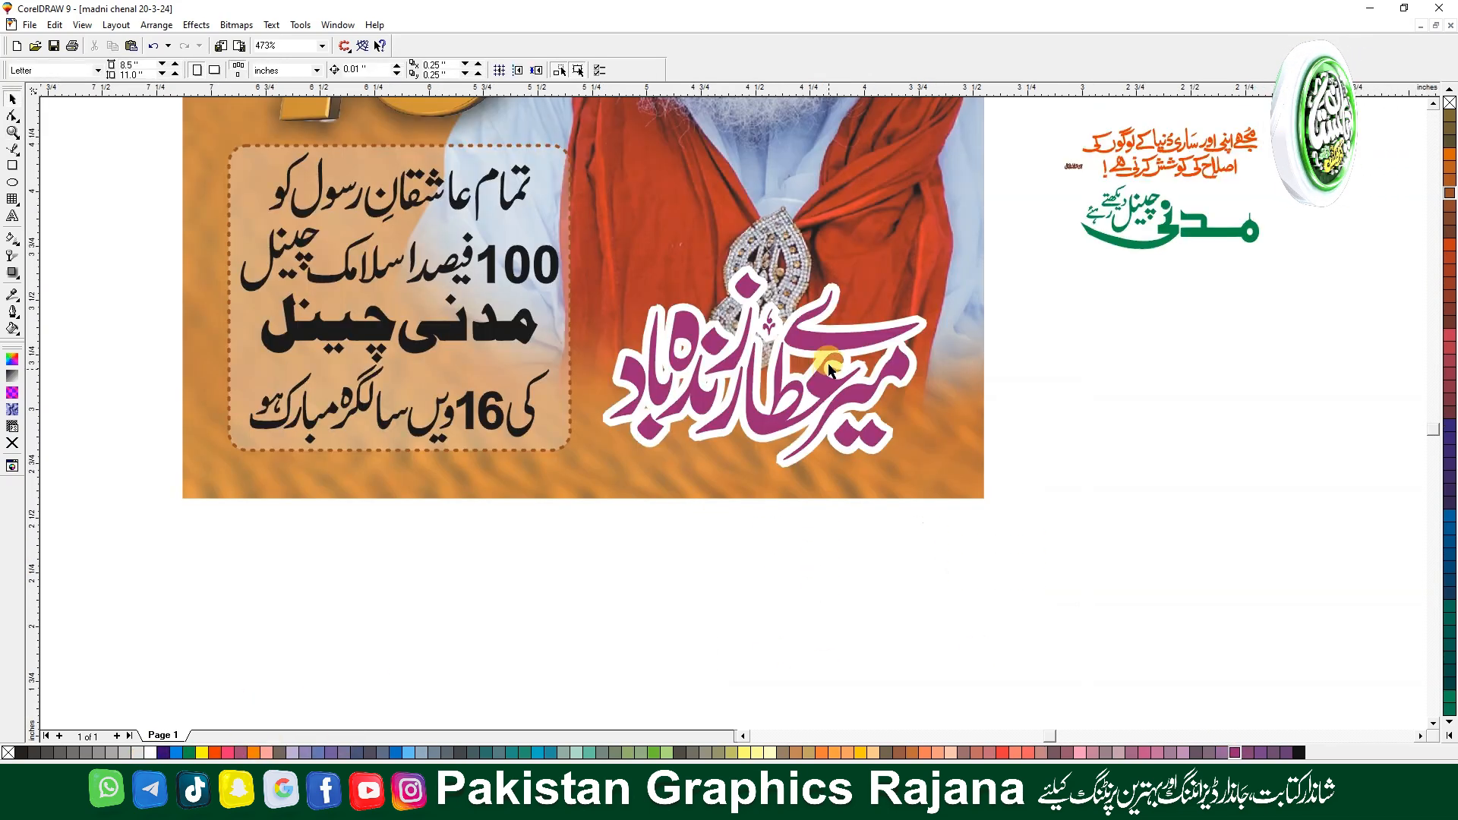
click(824, 341)
key(F12)
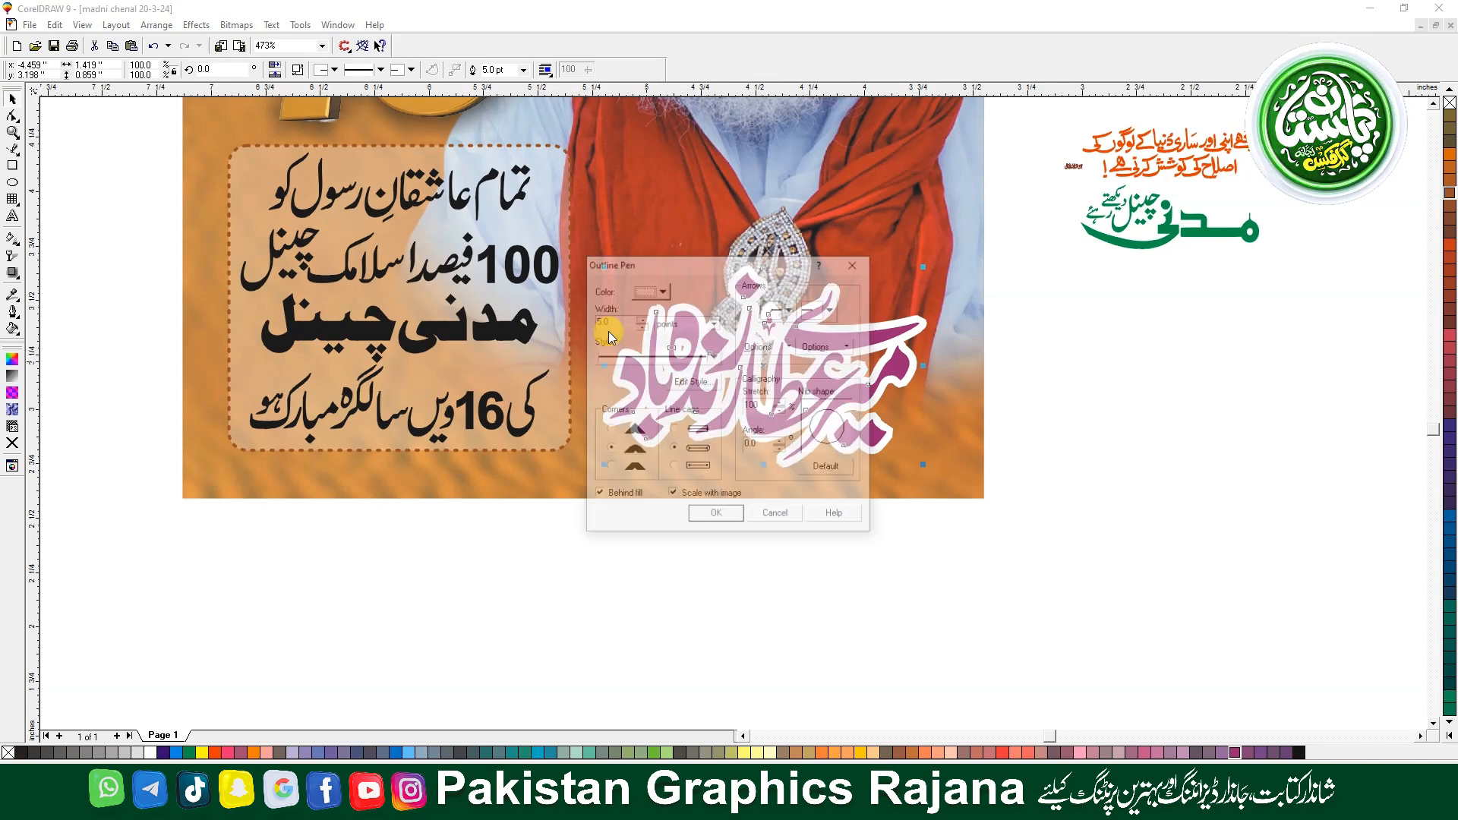
click(593, 320)
text(7)
key(Return)
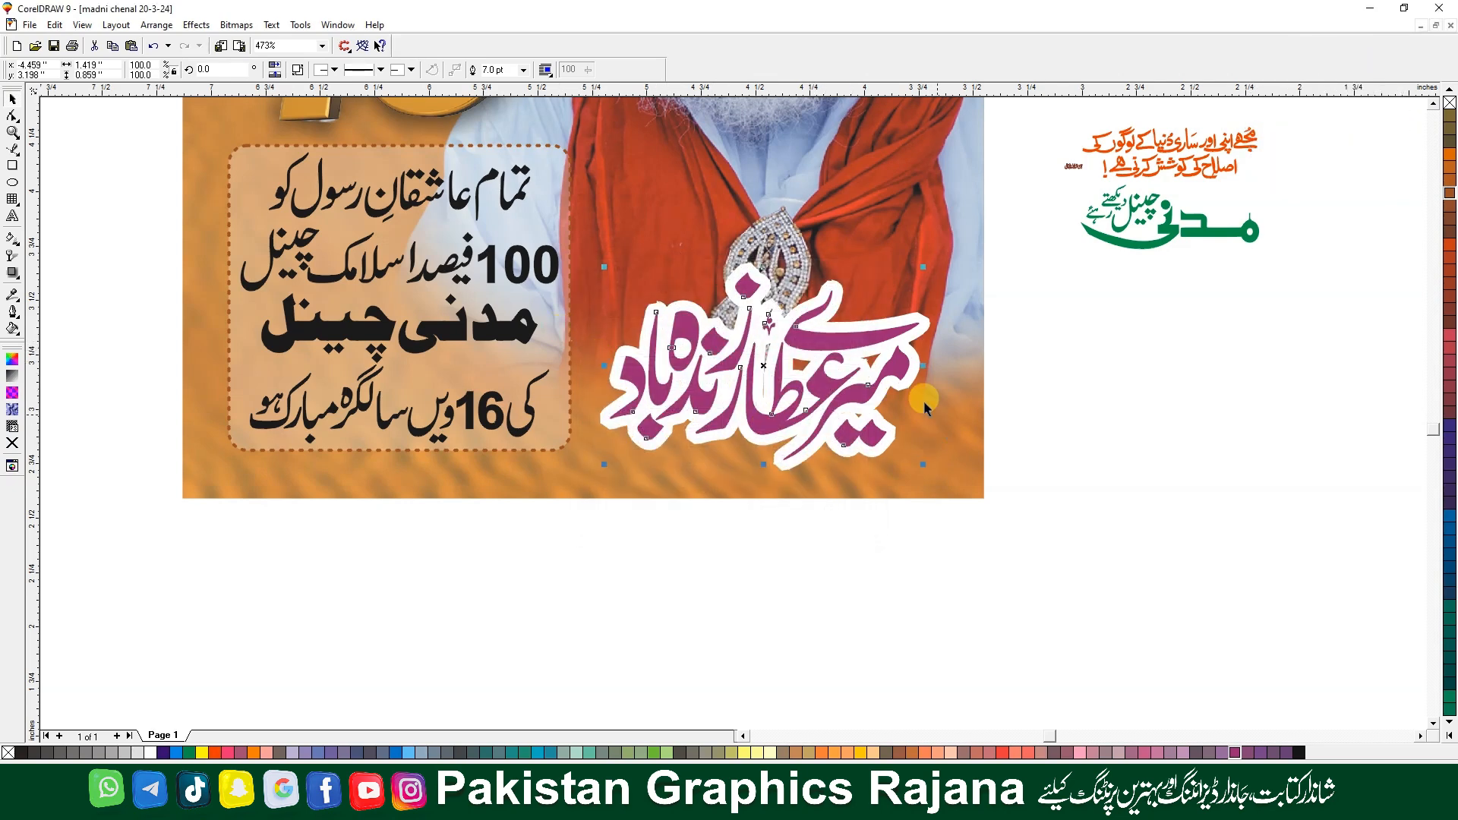
Move the slogan below the poster and add a black drop shadow with opacity 64 and feathering 15
drag(850, 401, 850, 663)
click(12, 273)
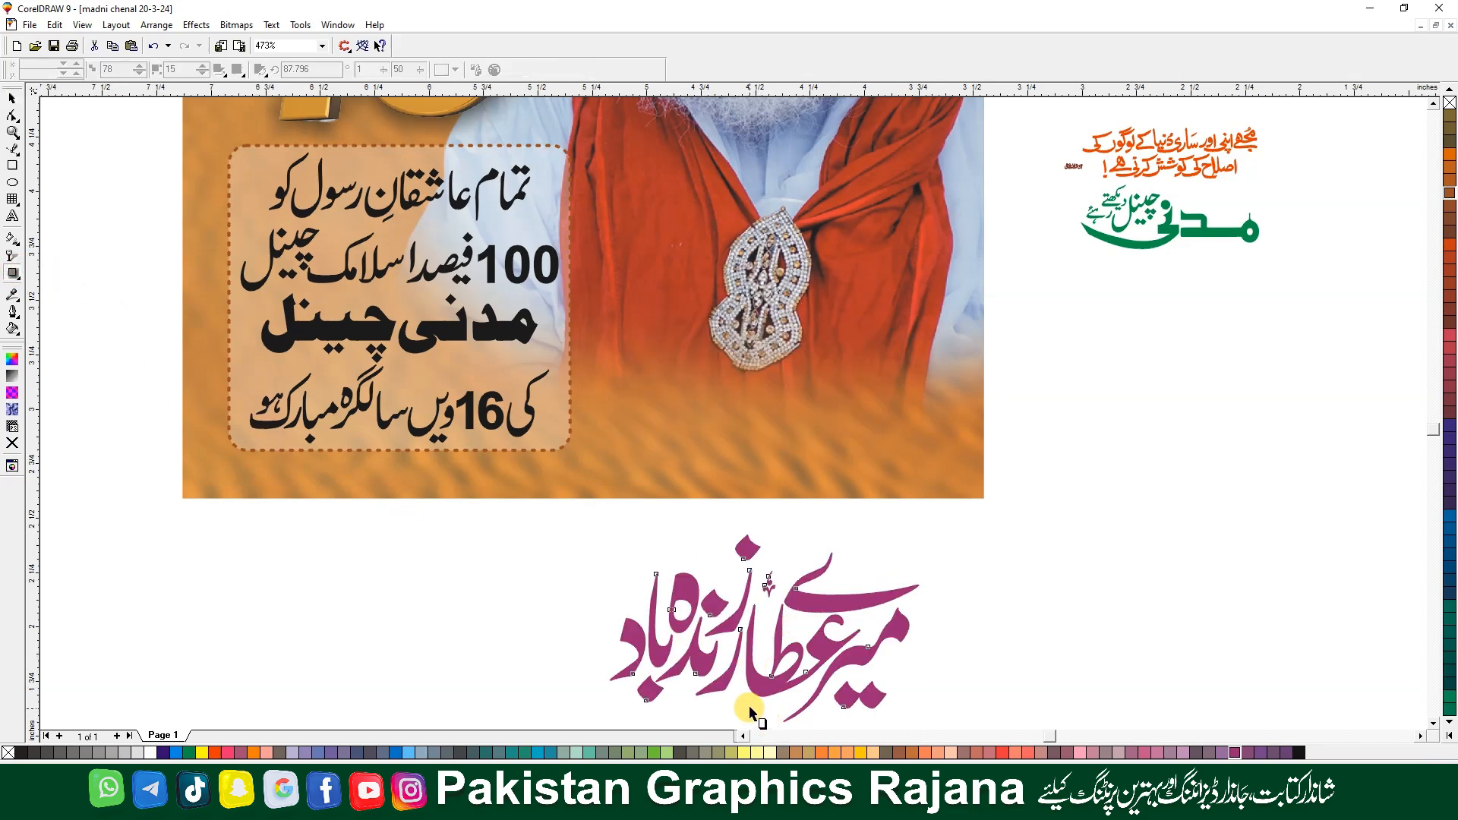
drag(763, 725, 760, 574)
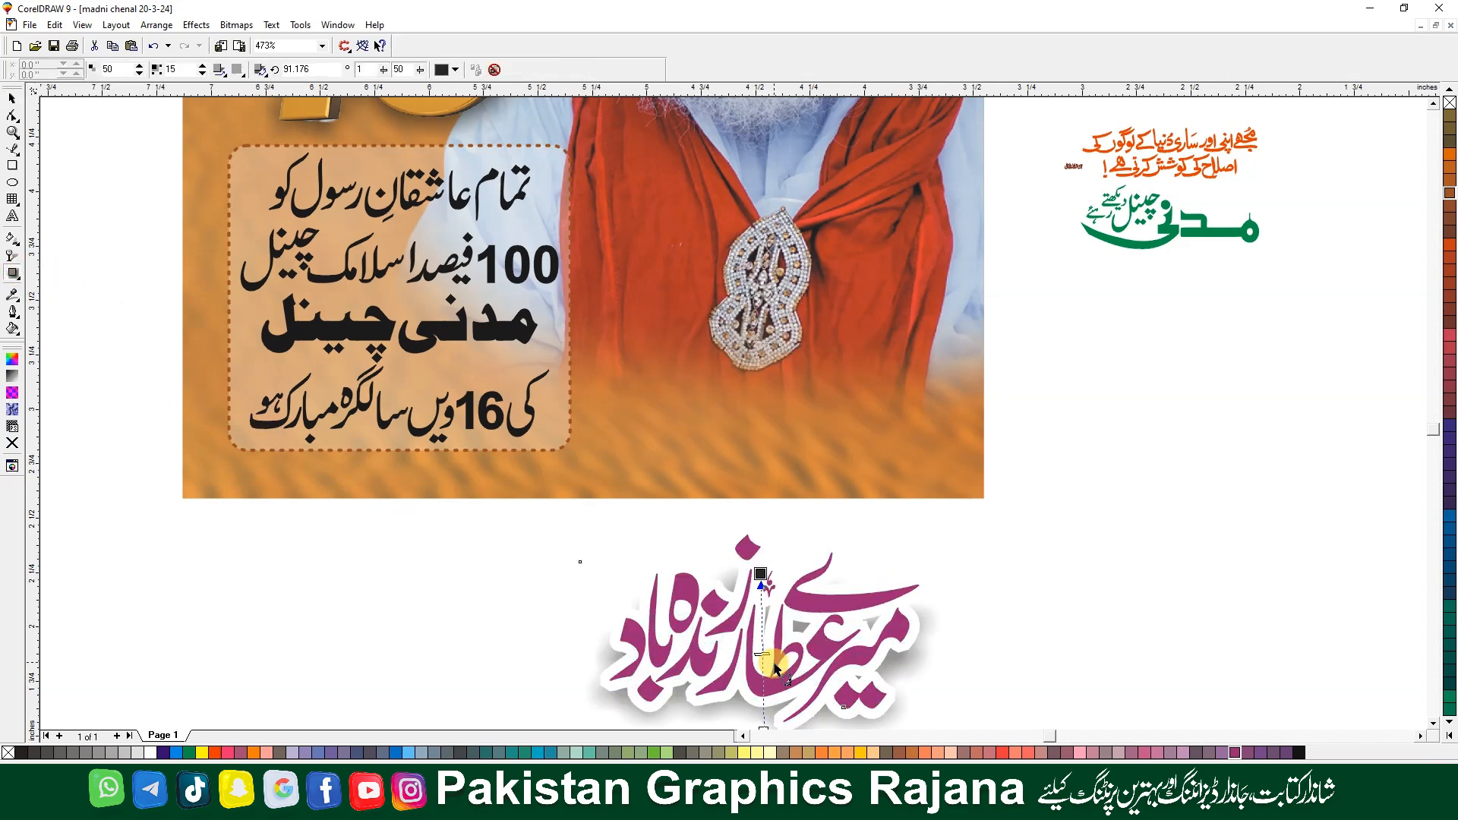
drag(762, 633, 761, 632)
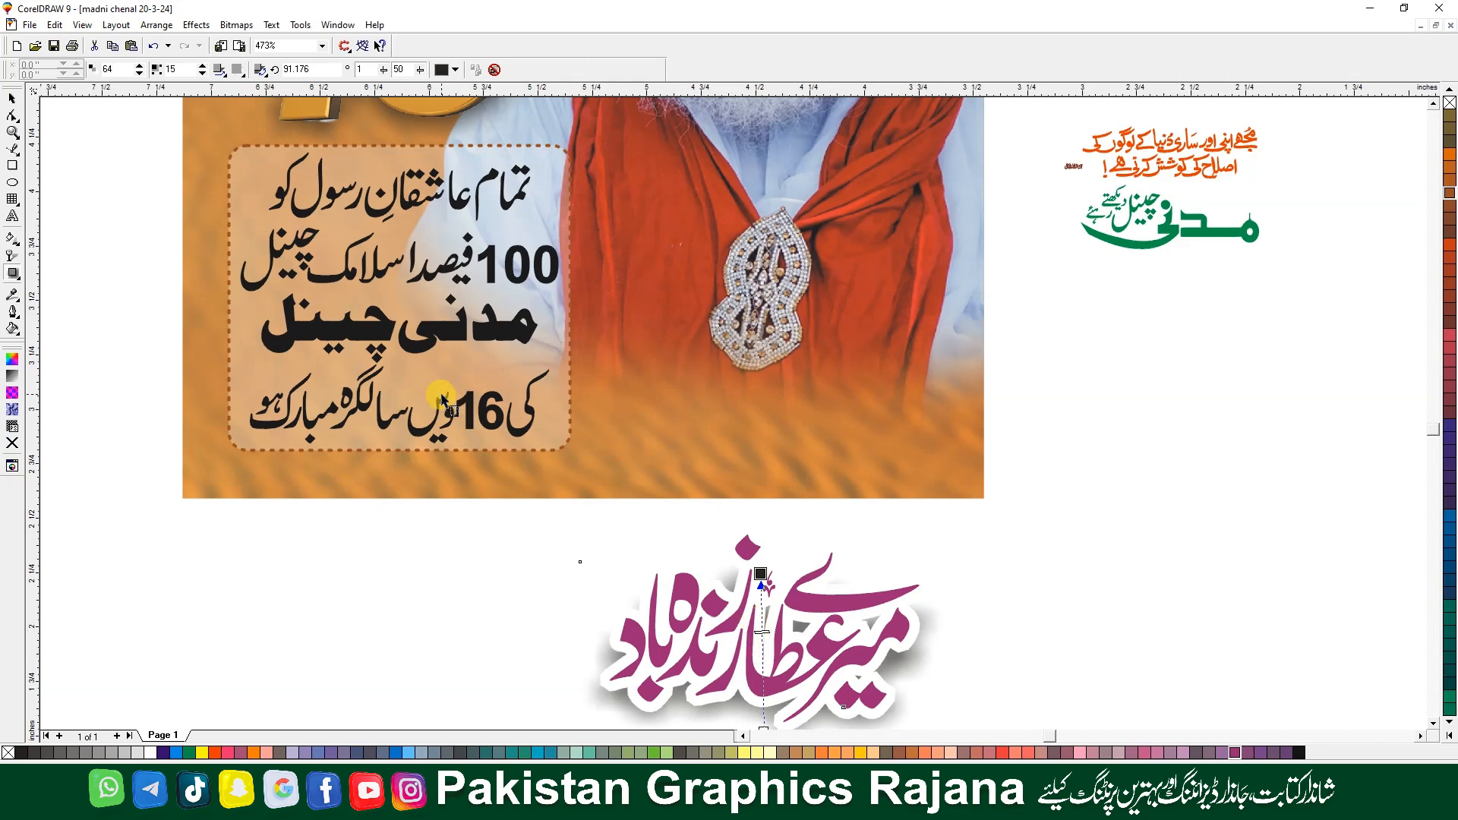
Move the shadowed slogan back onto the poster beside the text box and enlarge it to fill the space
click(146, 25)
mouse_move(115, 25)
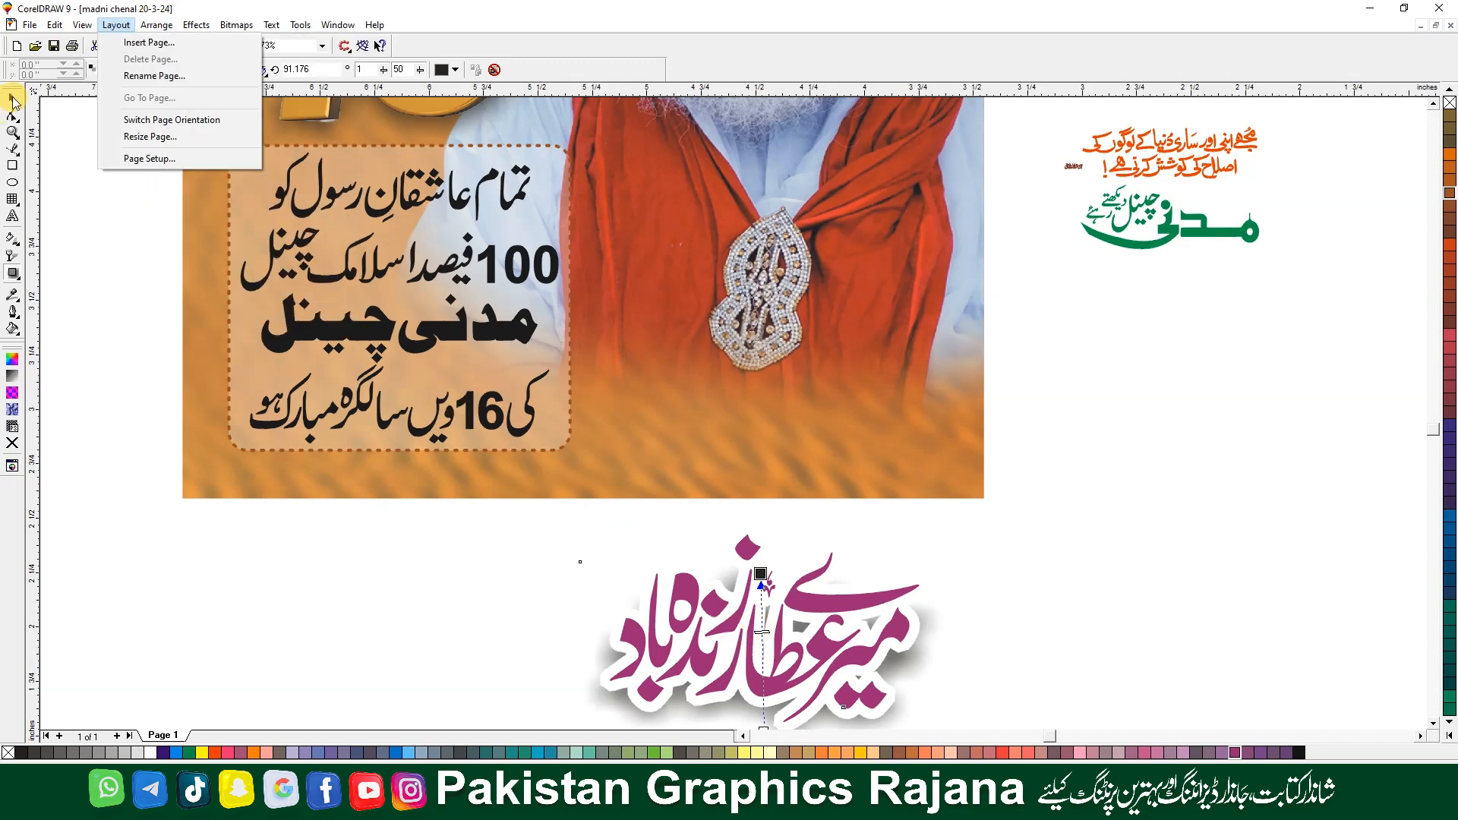
click(14, 101)
drag(847, 662, 876, 385)
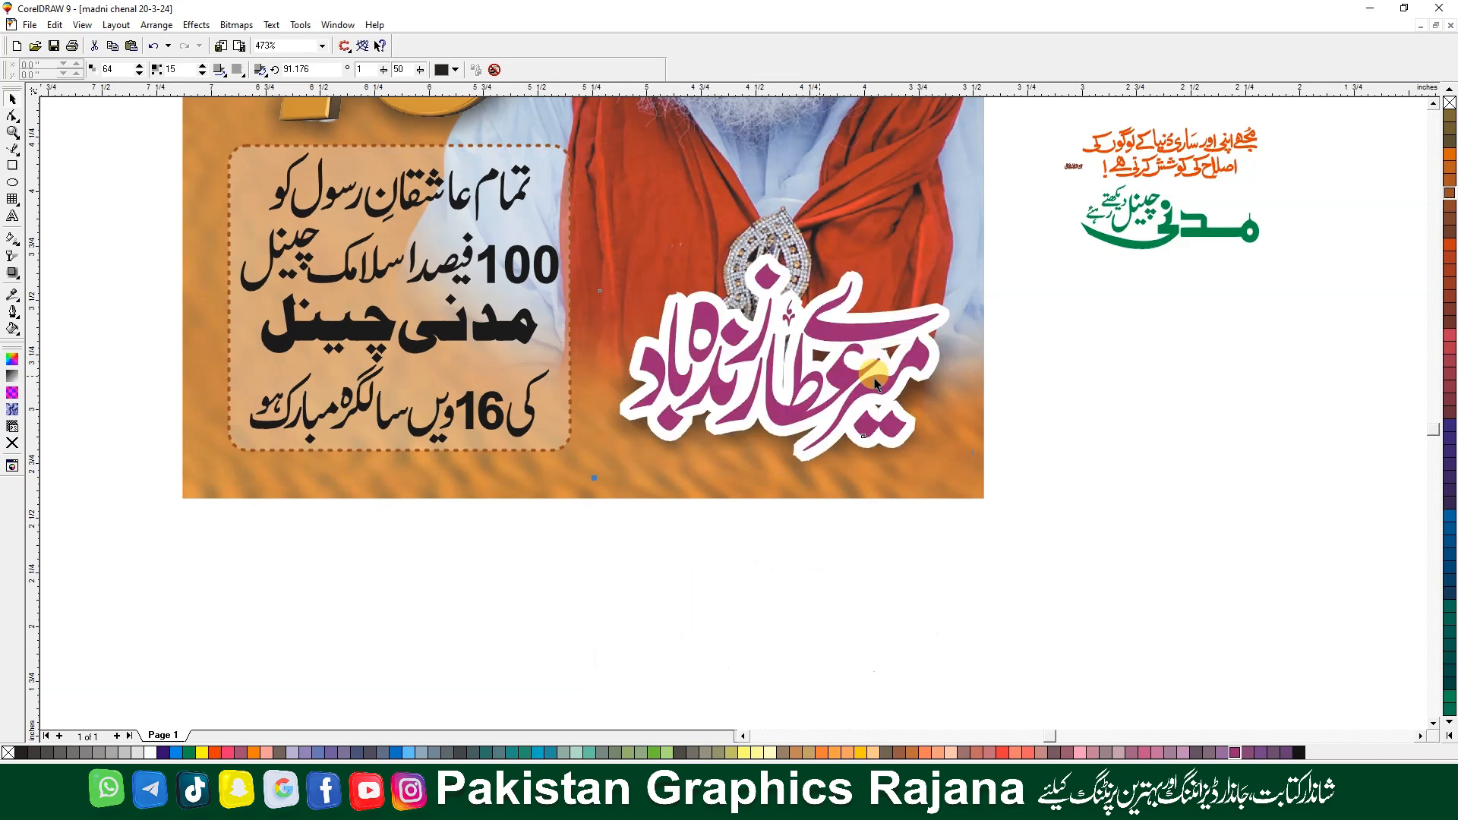
drag(1005, 232, 1006, 230)
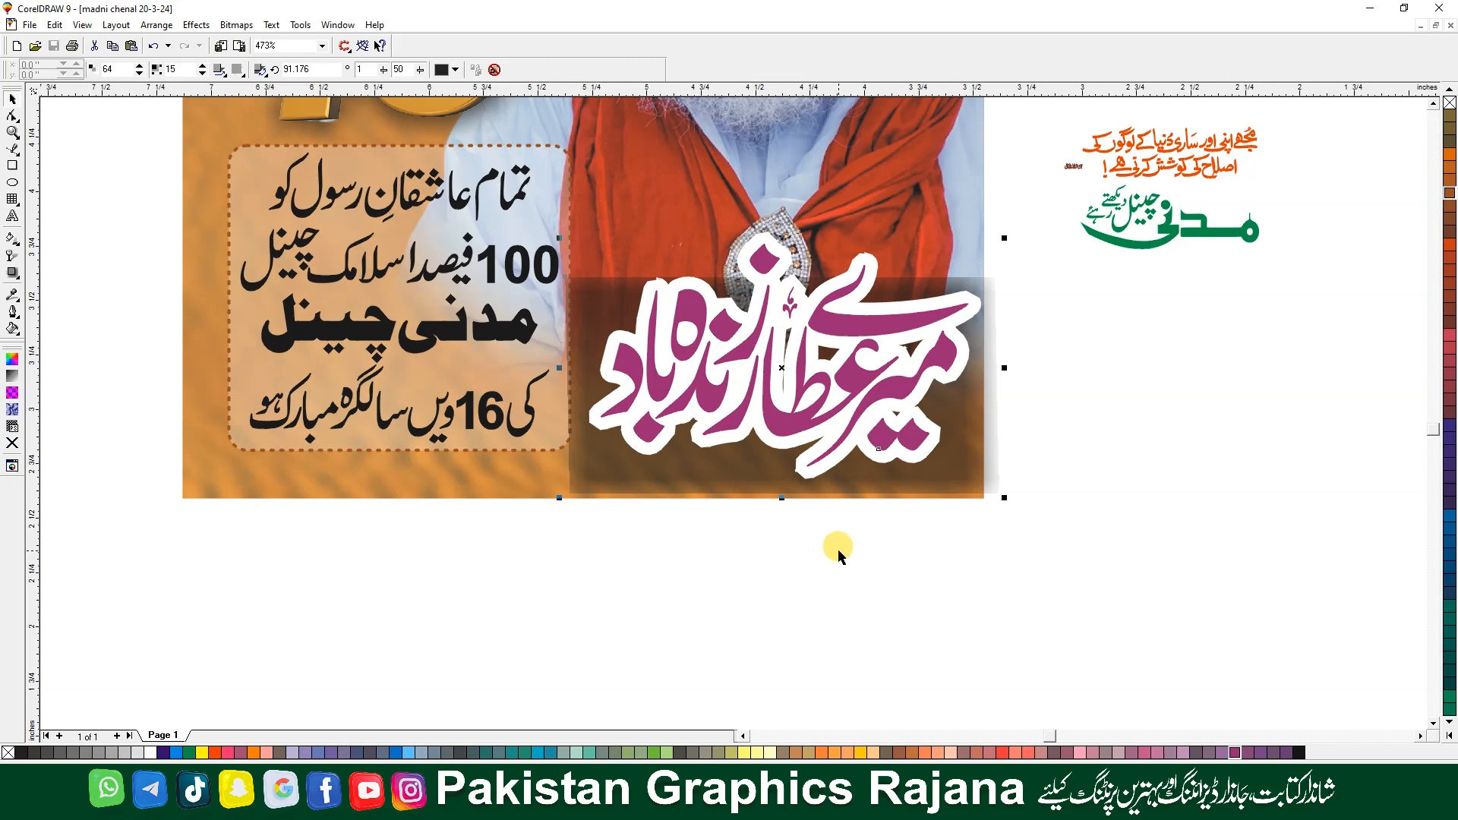
Undo the slogan's enlargement, move it below the poster and remove its drop shadow
key(ctrl+z)
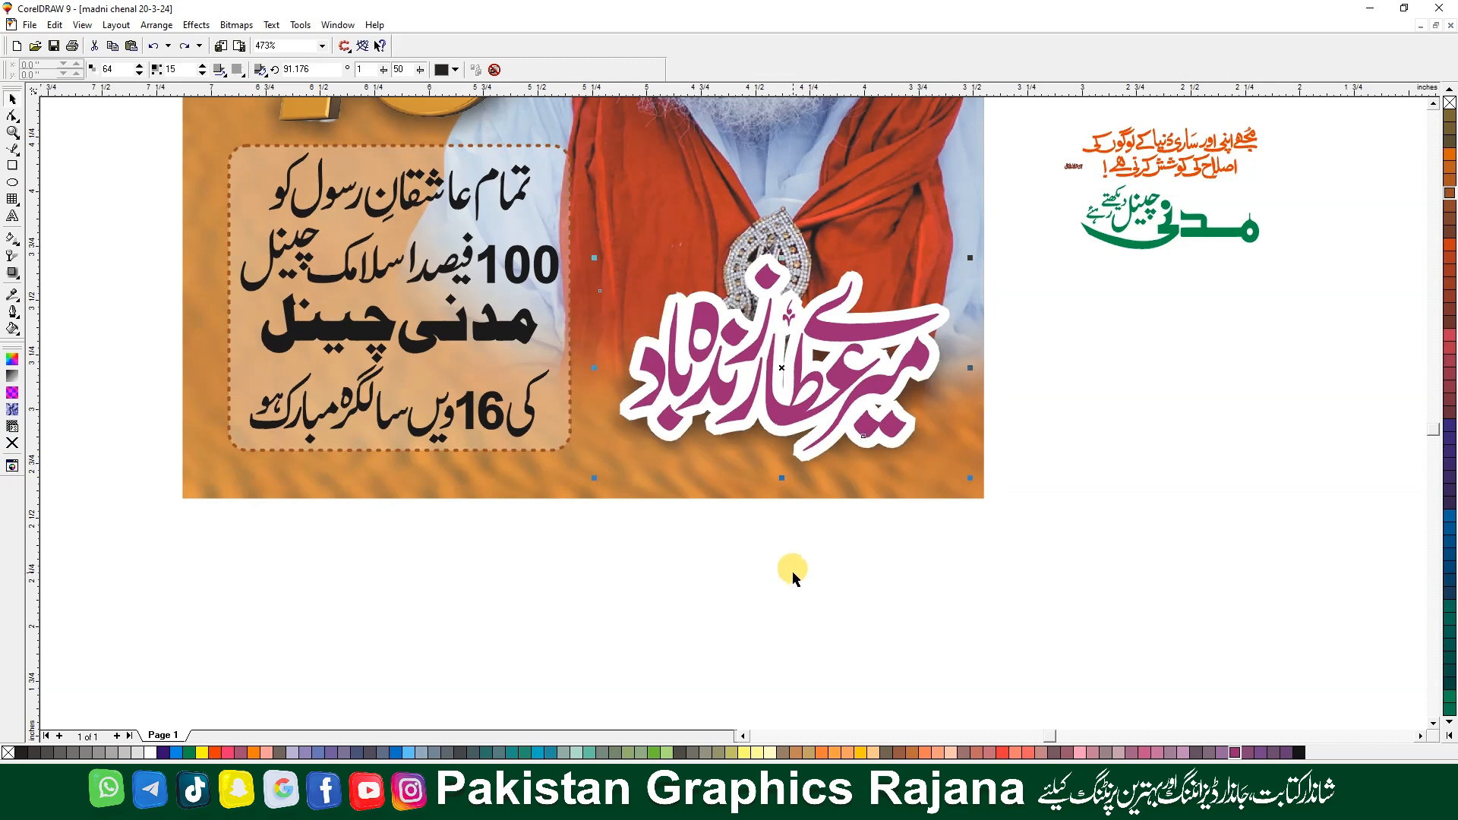
click(1068, 559)
click(824, 386)
drag(824, 385, 802, 586)
key(ctrl+z)
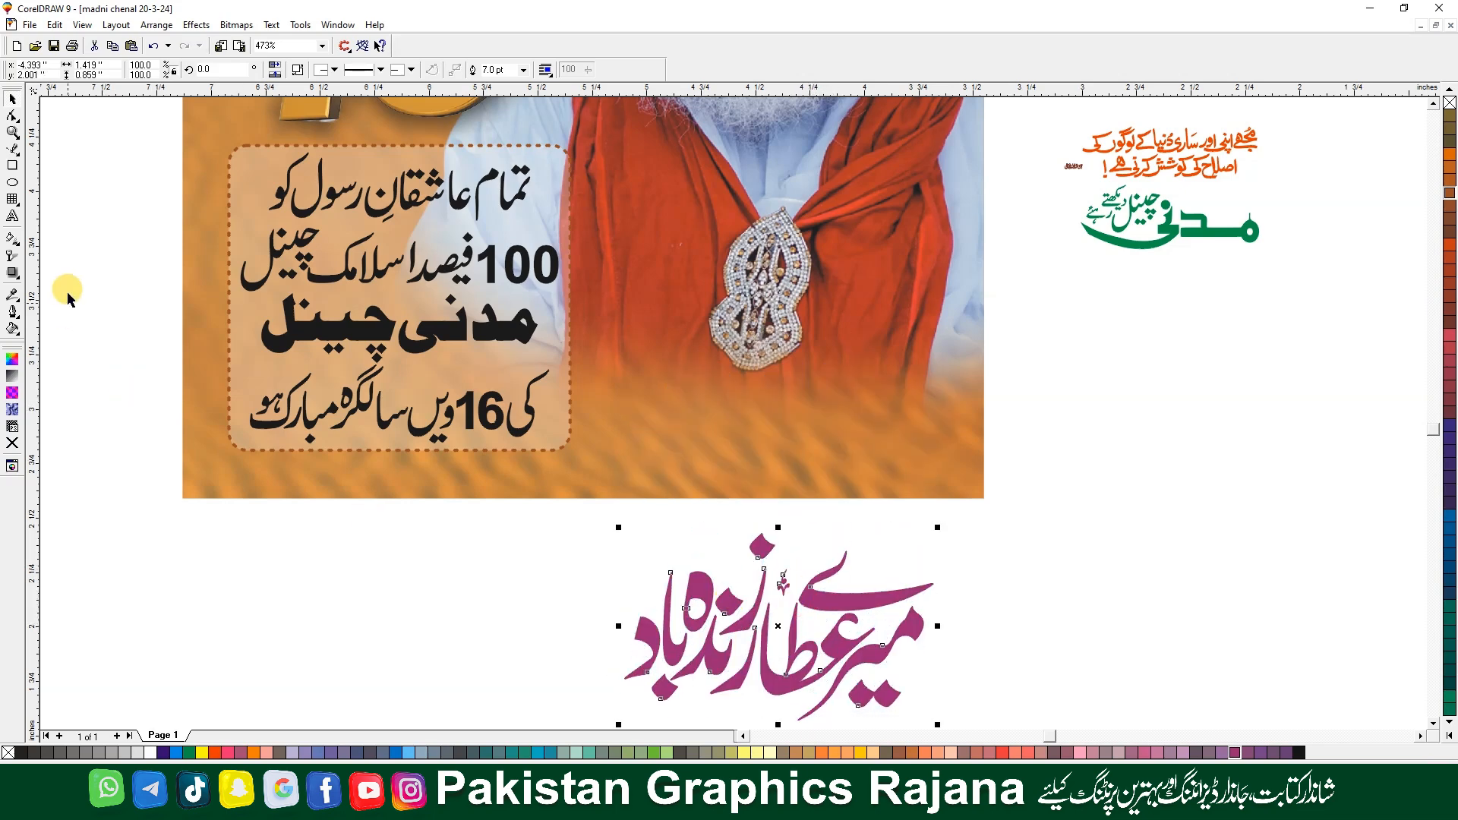
Add a vertical black drop shadow to the slogan, with opacity 74 and feathering 15
click(13, 271)
drag(778, 722, 776, 575)
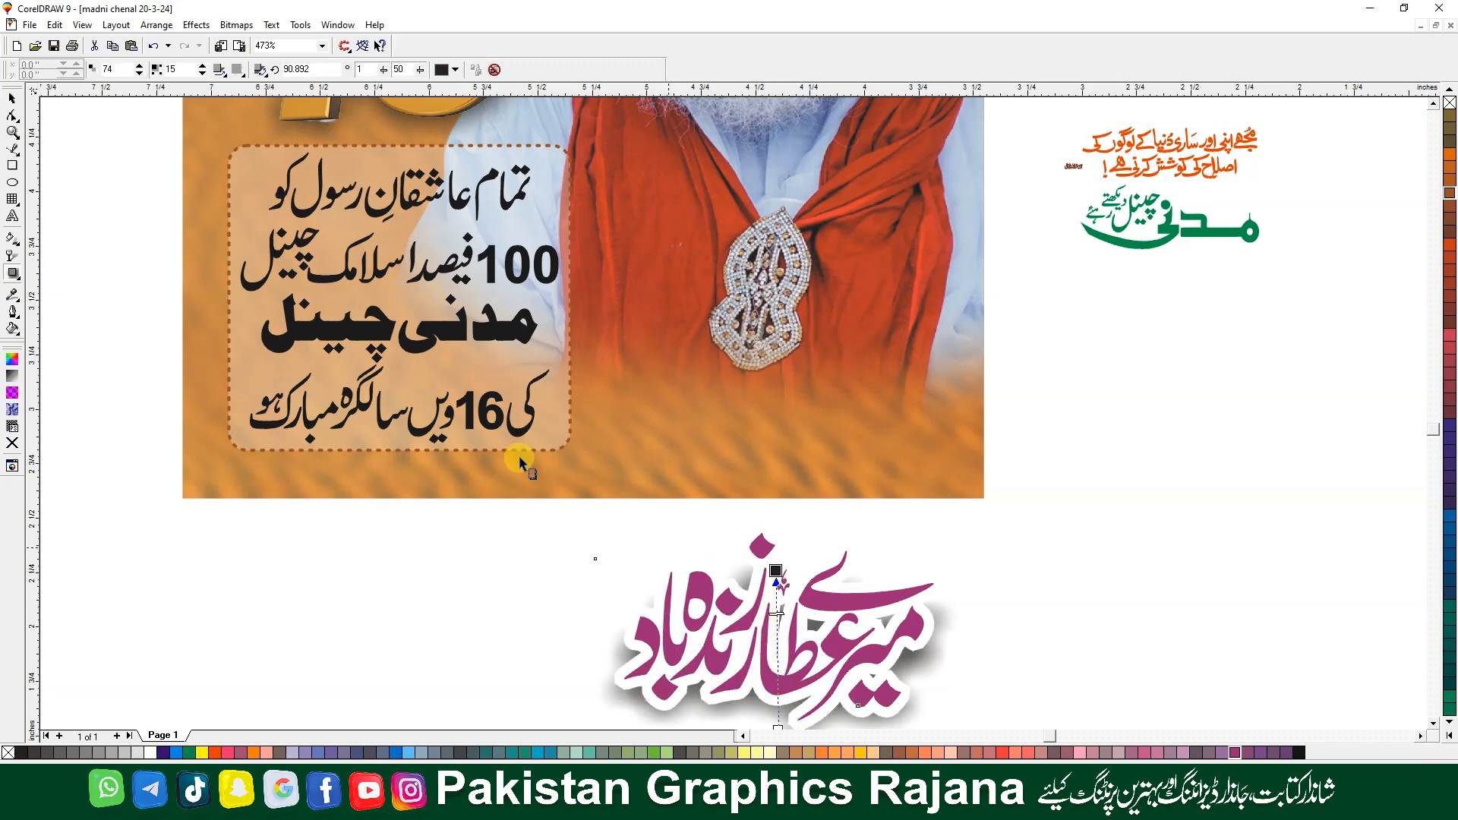
click(165, 31)
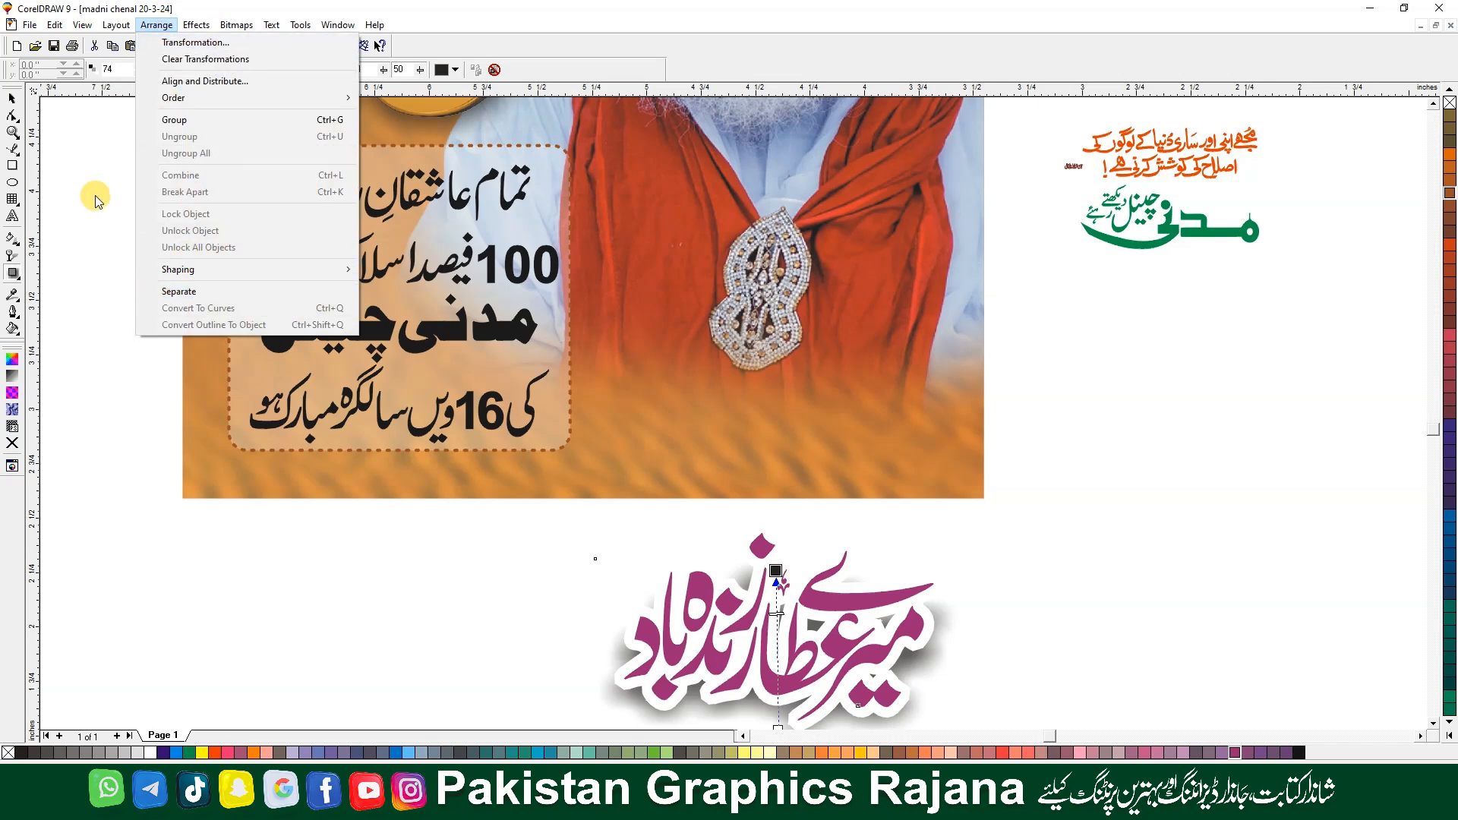
click(12, 101)
click(880, 656)
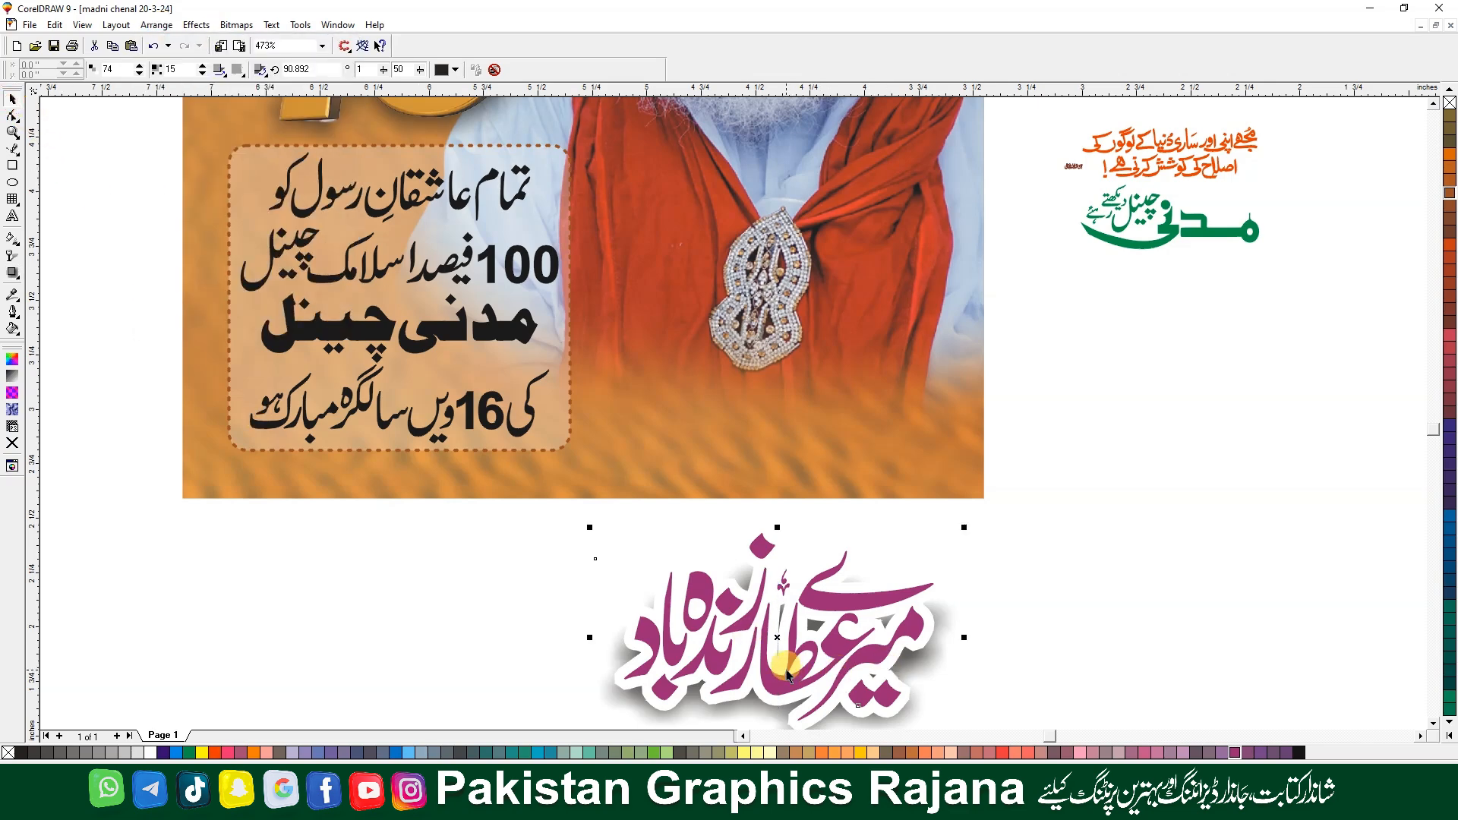
Try moving the shadowed slogan onto the poster and resizing it there, then undo back to its place below the poster
drag(782, 661, 802, 427)
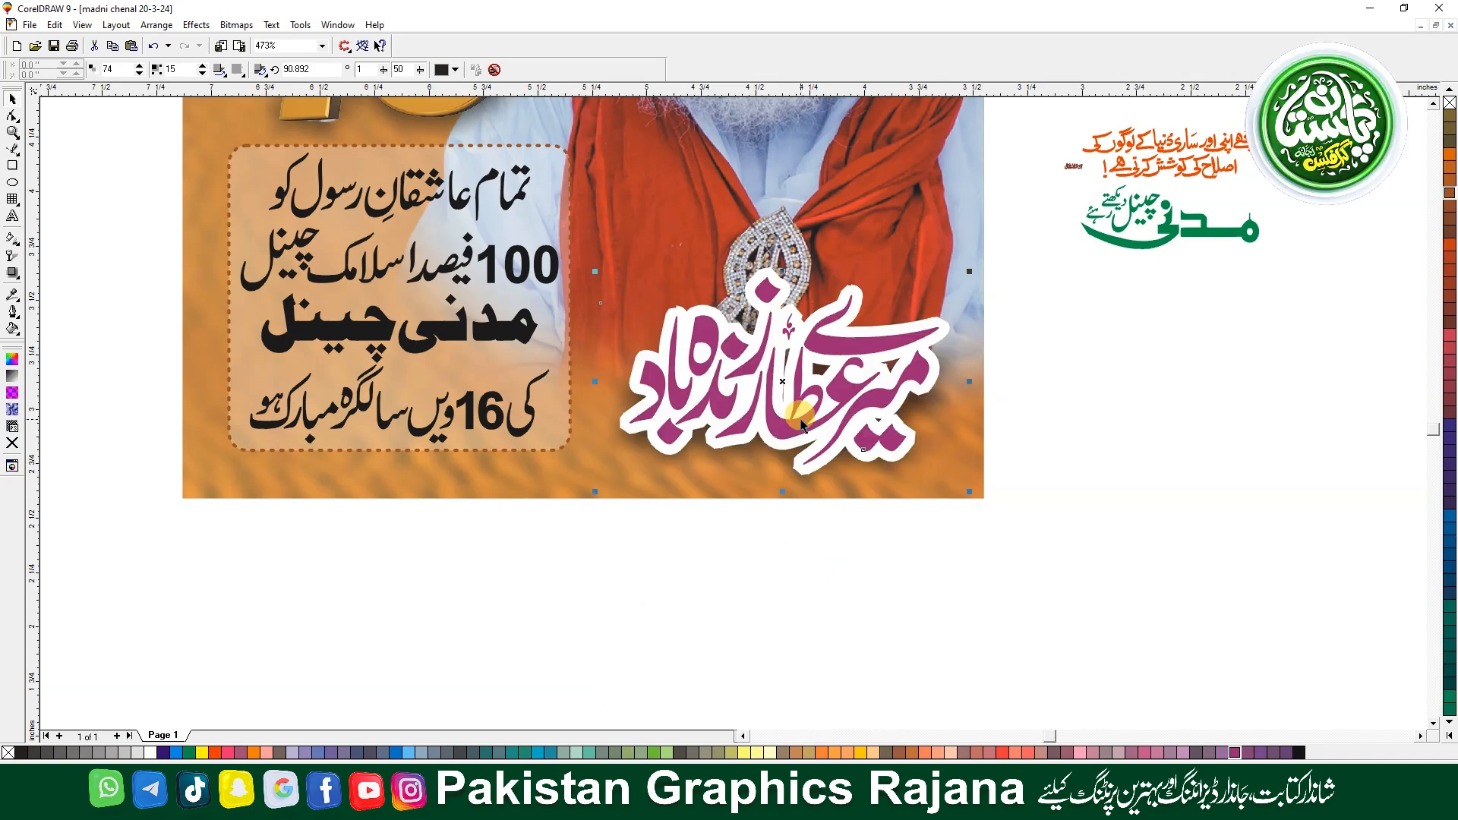
mouse_move(801, 428)
mouse_down()
mouse_move(747, 425)
mouse_move(782, 429)
mouse_up()
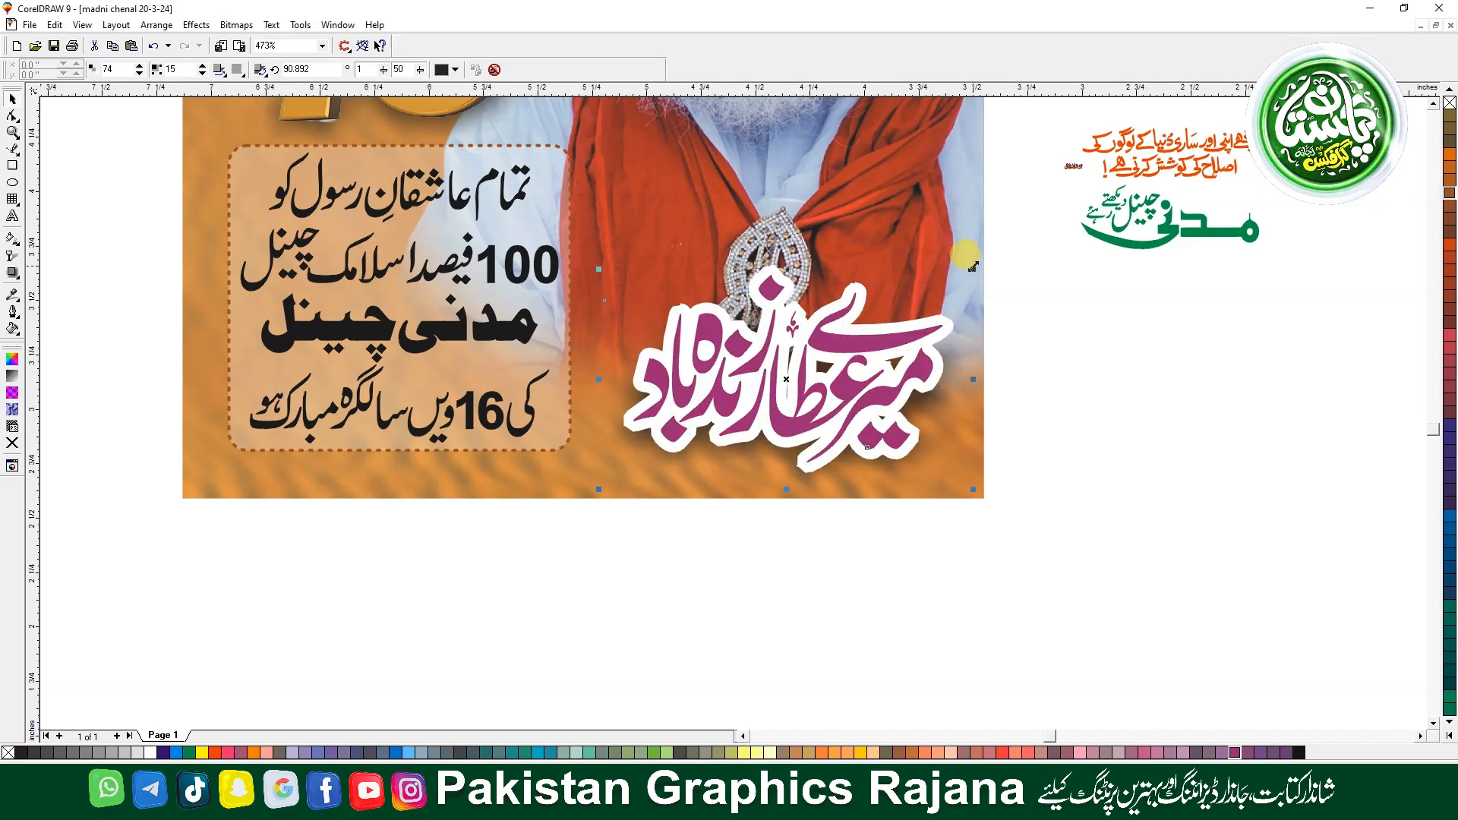
drag(971, 265, 967, 271)
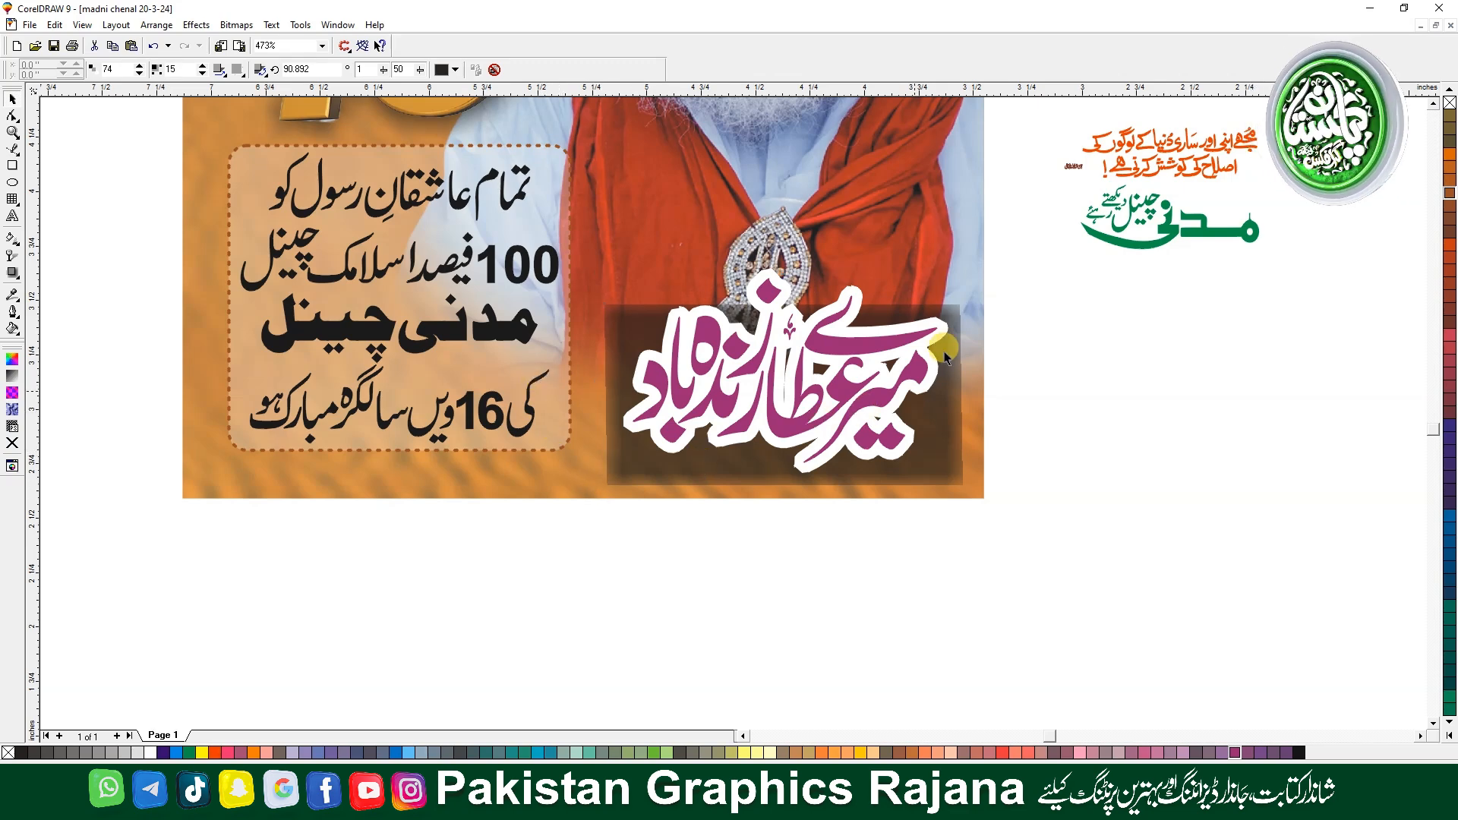
key(ctrl+z)
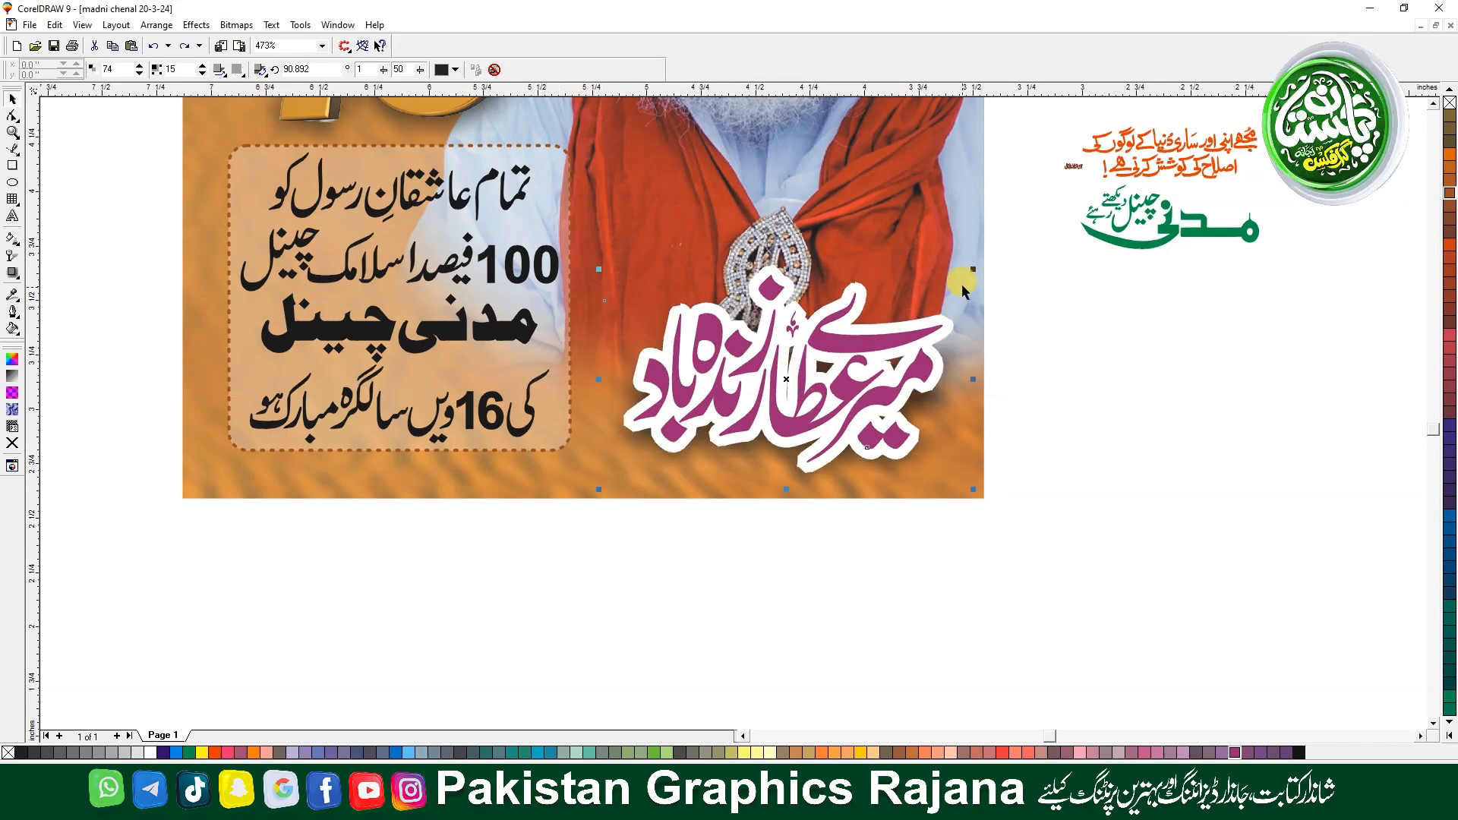
drag(976, 269, 983, 241)
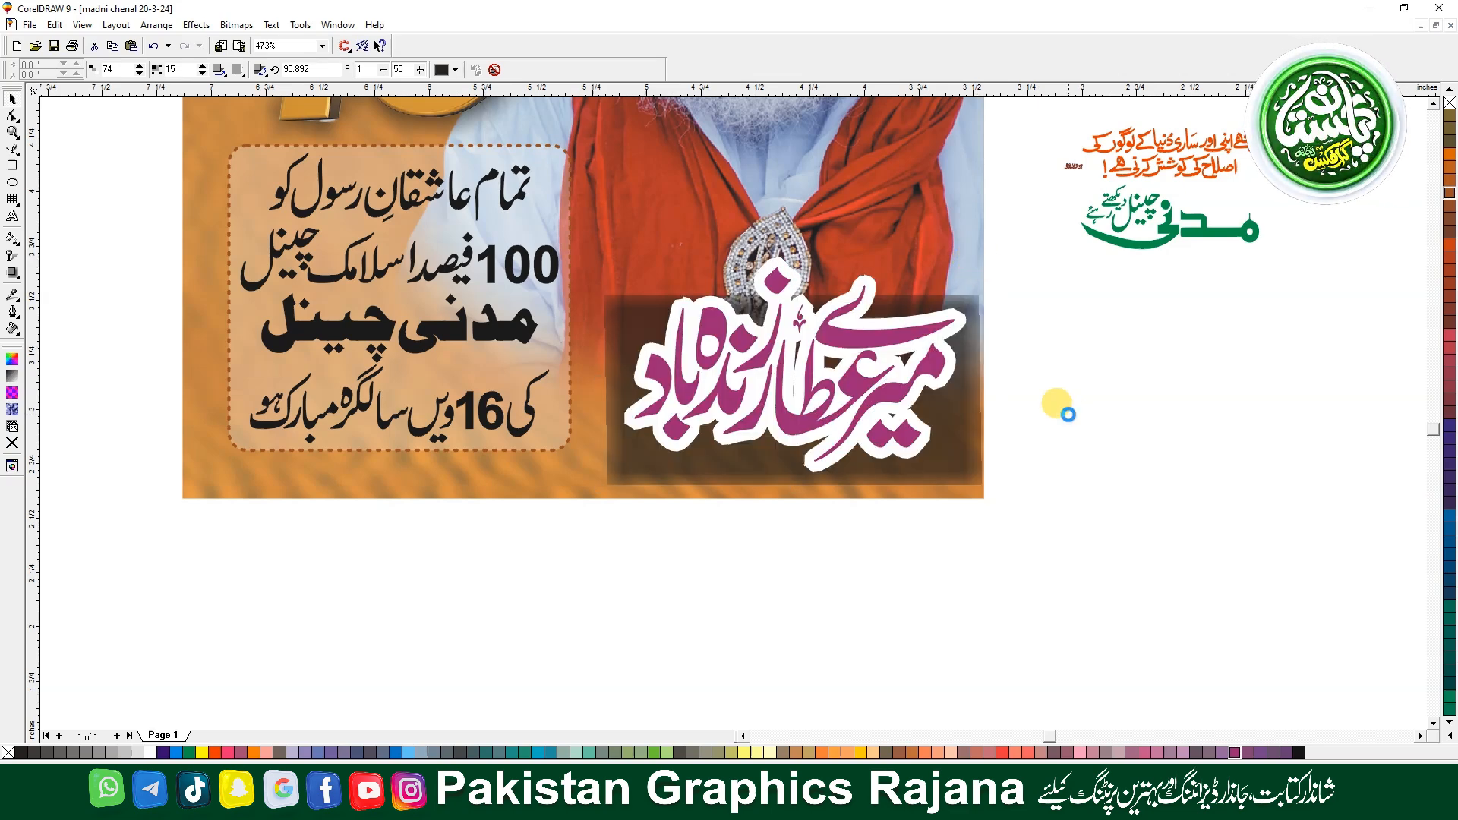
key(ctrl+z)
key(ctrl+z)
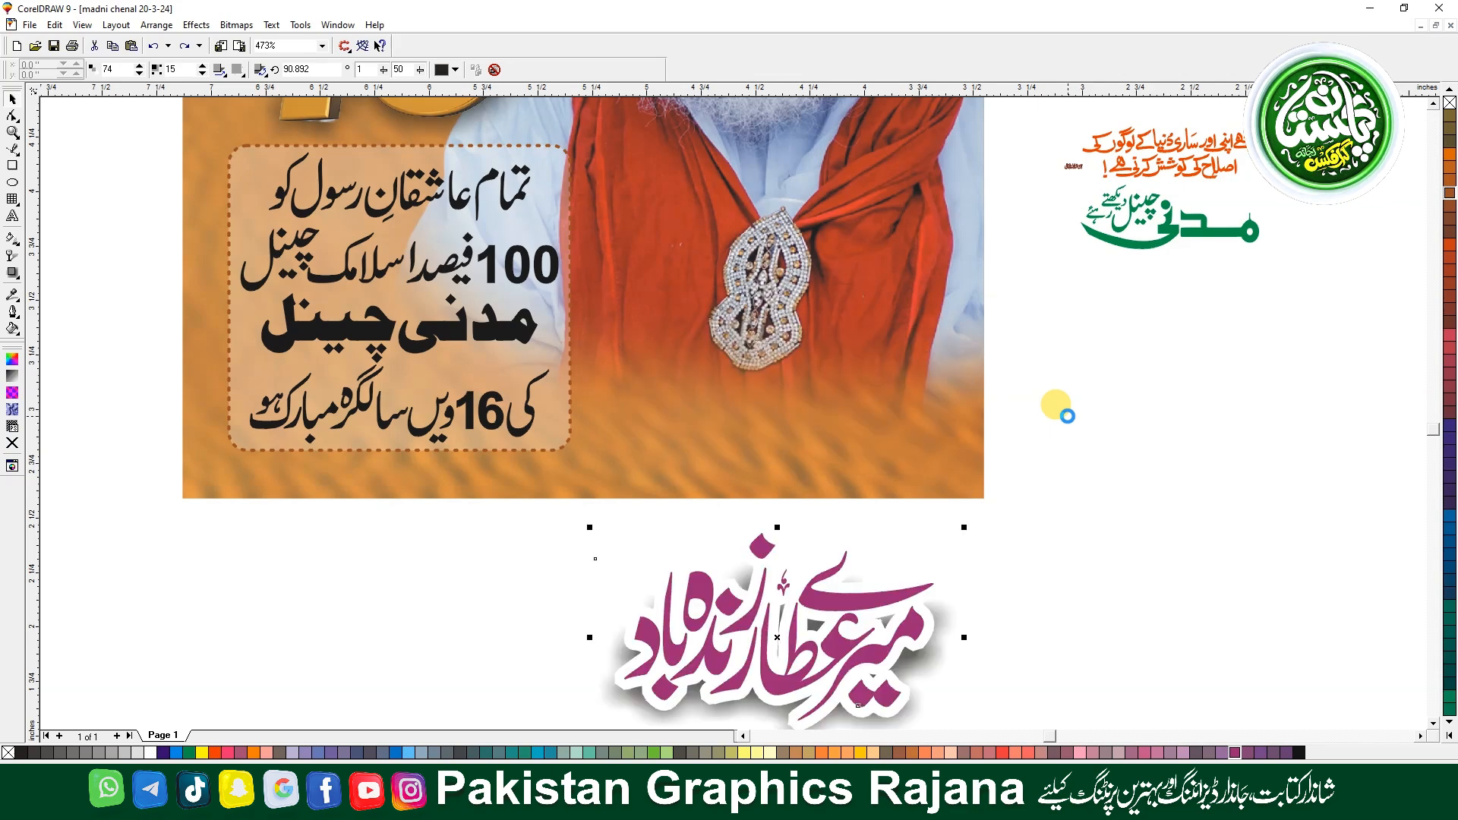
Shift the slogan slightly up and separate its drop shadow into an independent object
drag(817, 671, 834, 640)
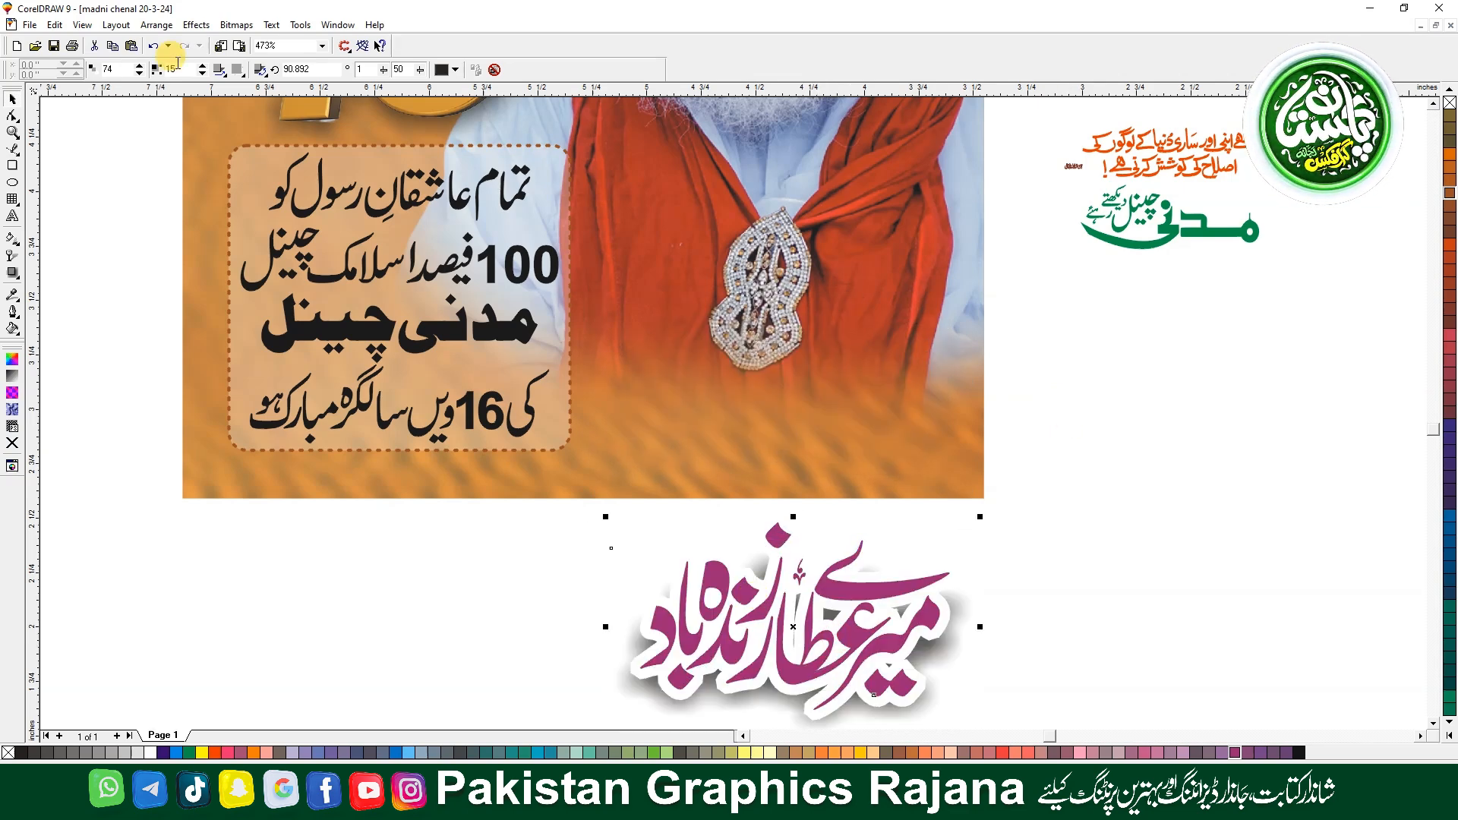
click(156, 24)
click(179, 291)
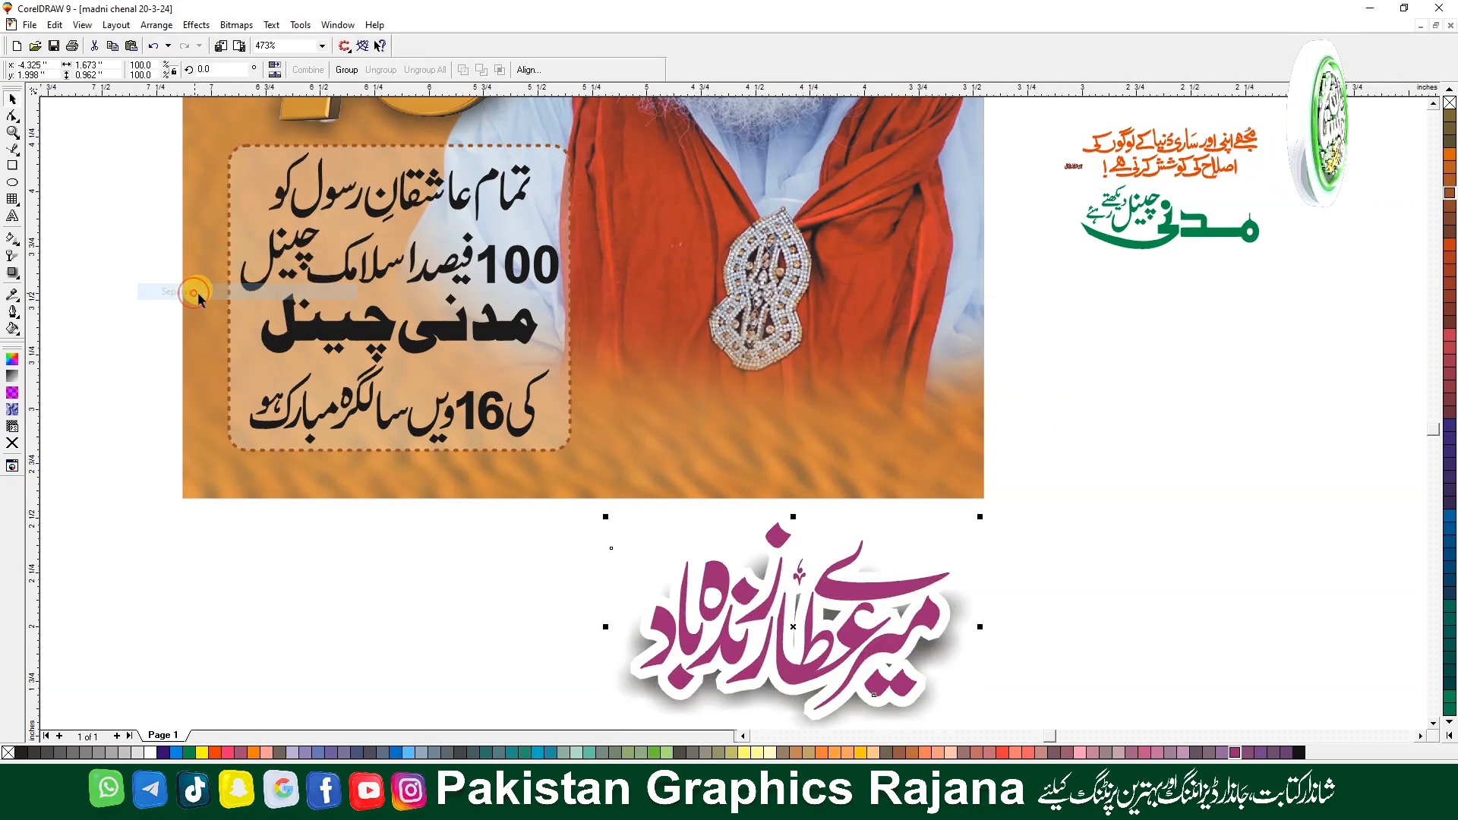
Try moving the slogan lettering away from its separated shadow and undo the moves
drag(808, 679, 547, 668)
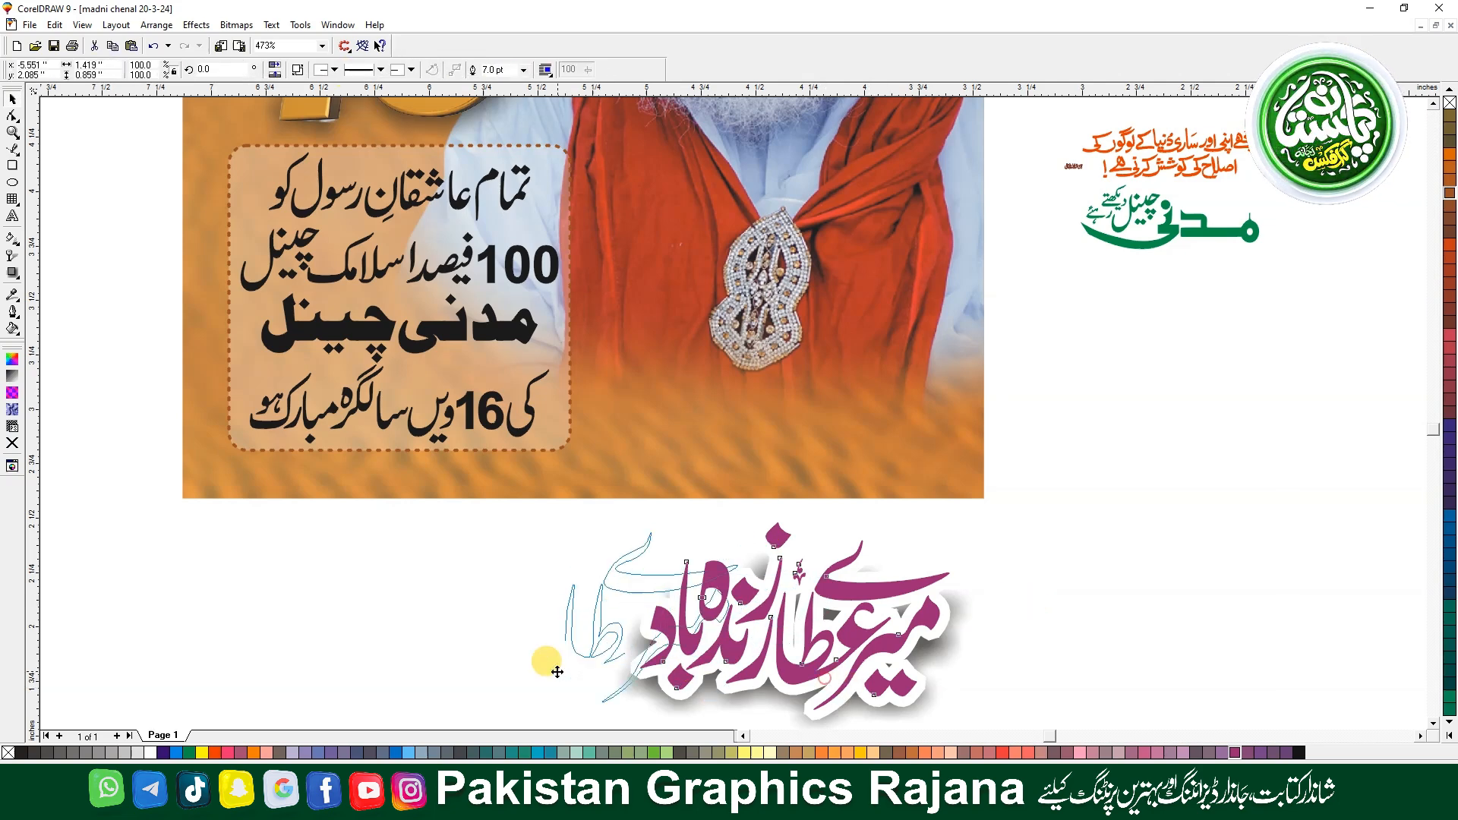
drag(794, 651, 944, 674)
key(ctrl+z)
key(ctrl+z)
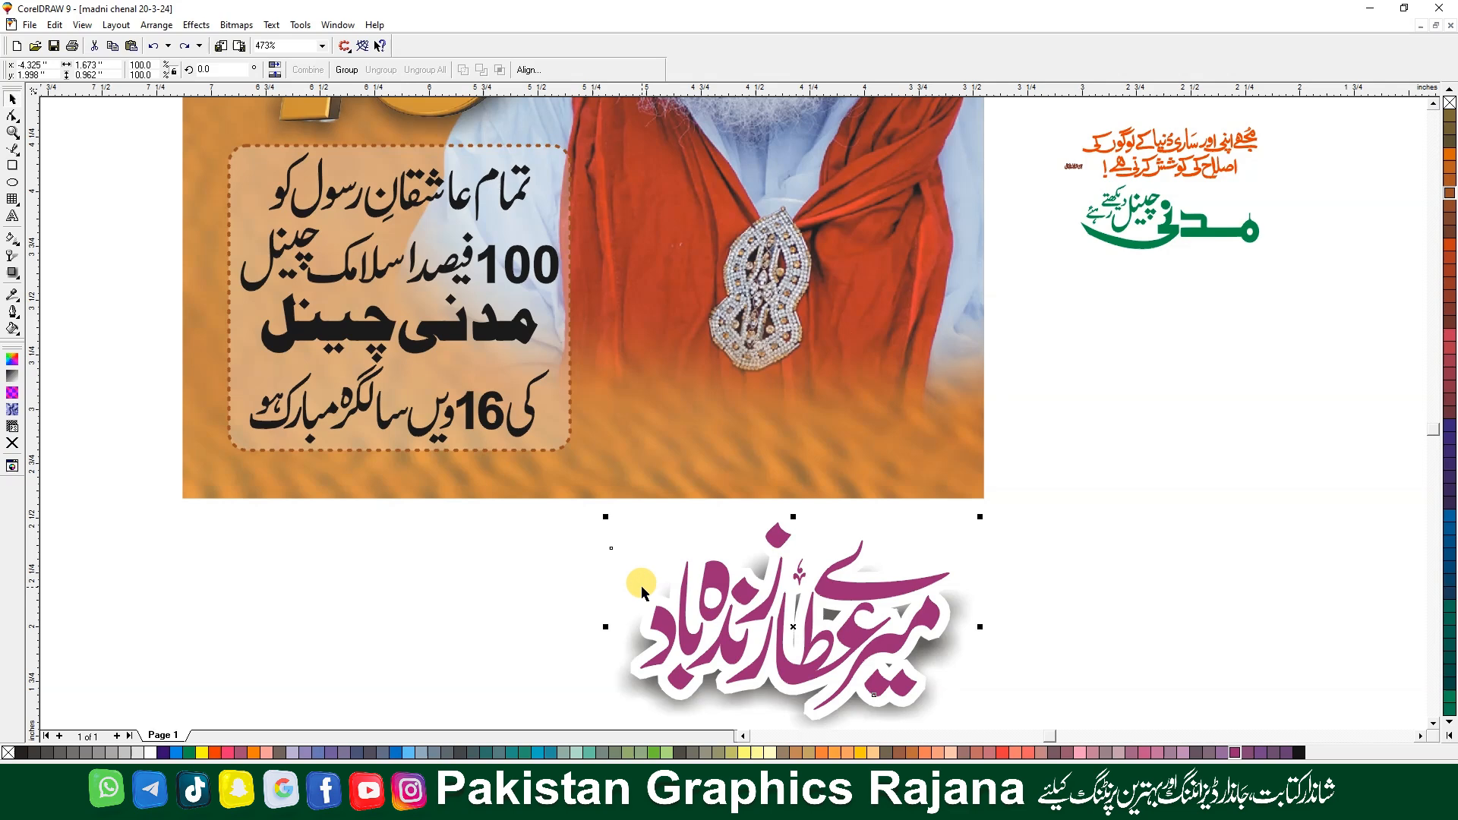
Group the slogan with its separated shadow and move the group onto the poster beside the text box
key(ctrl+g)
drag(768, 655, 767, 409)
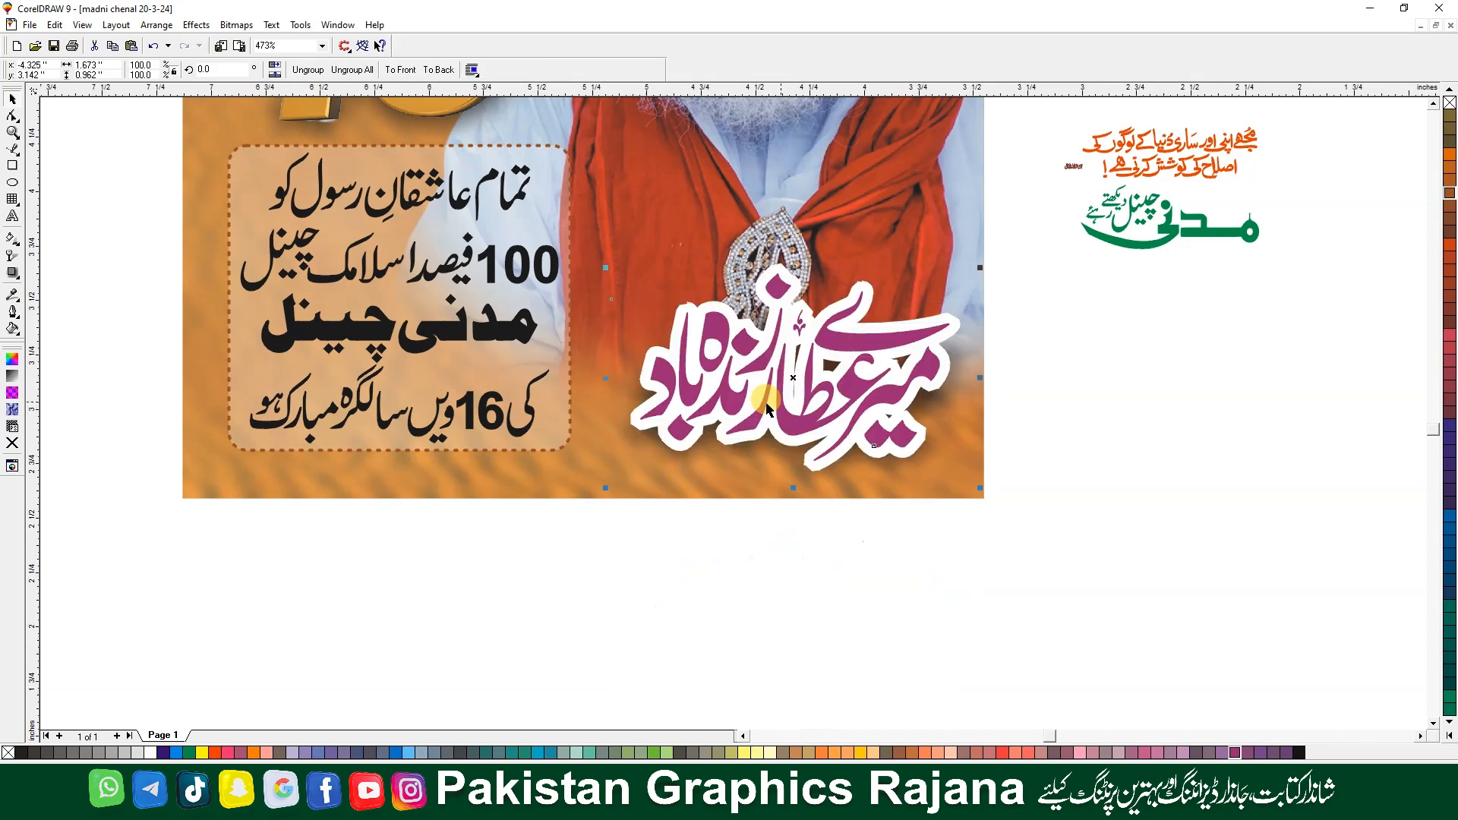
Try scaling the grouped slogan up and down from its corners, undoing each change
drag(605, 267, 439, 172)
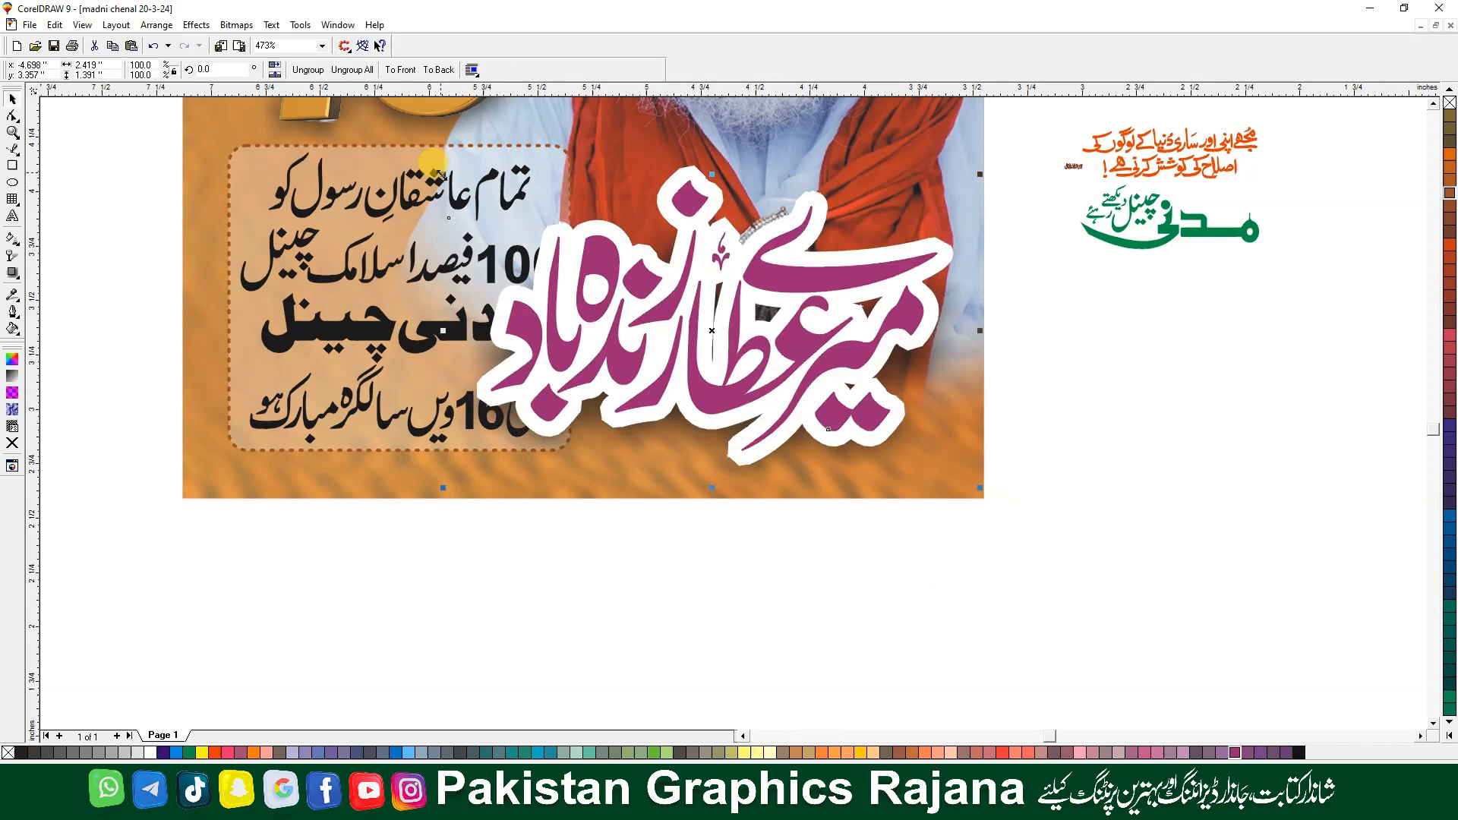
key(ctrl+z)
drag(979, 267, 822, 407)
key(ctrl+z)
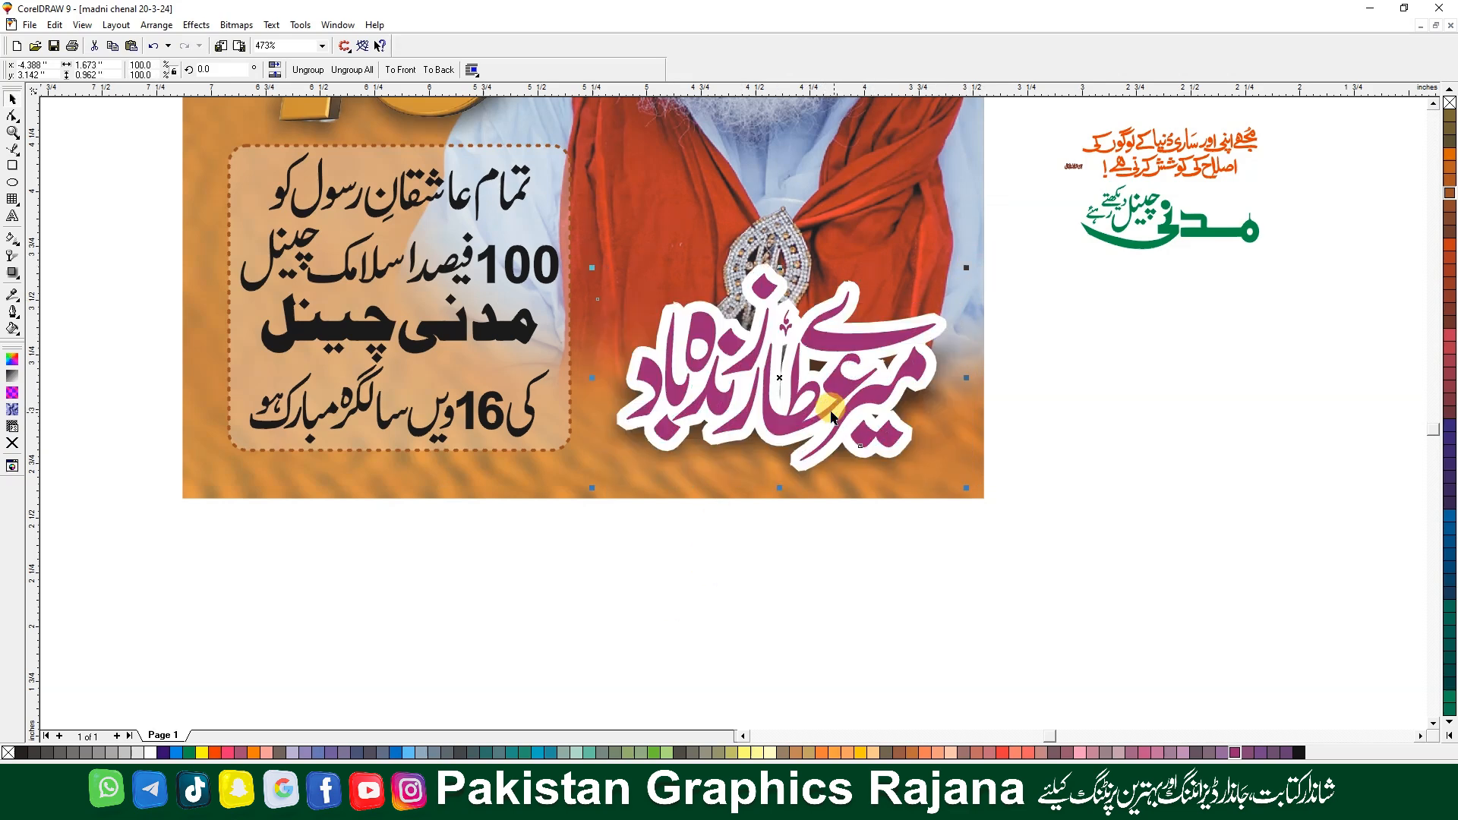
click(744, 547)
drag(511, 334, 449, 489)
key(Escape)
drag(141, 540, 561, 130)
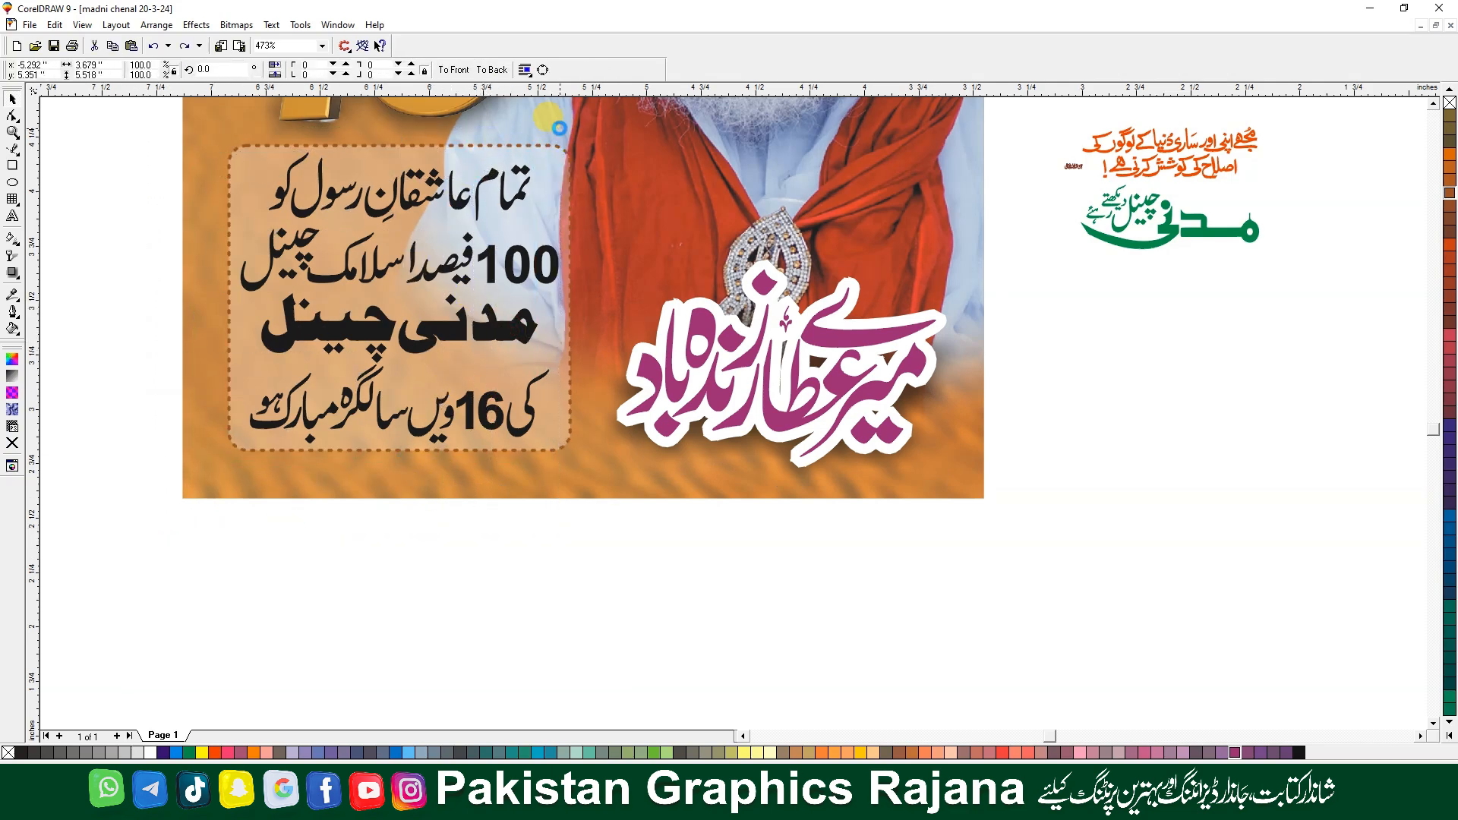
key(Delete)
key(ctrl+z)
Fill the greeting text in the dotted box with dark green and give it a white 2 pt outline with rounded corners and line caps
drag(127, 540, 561, 114)
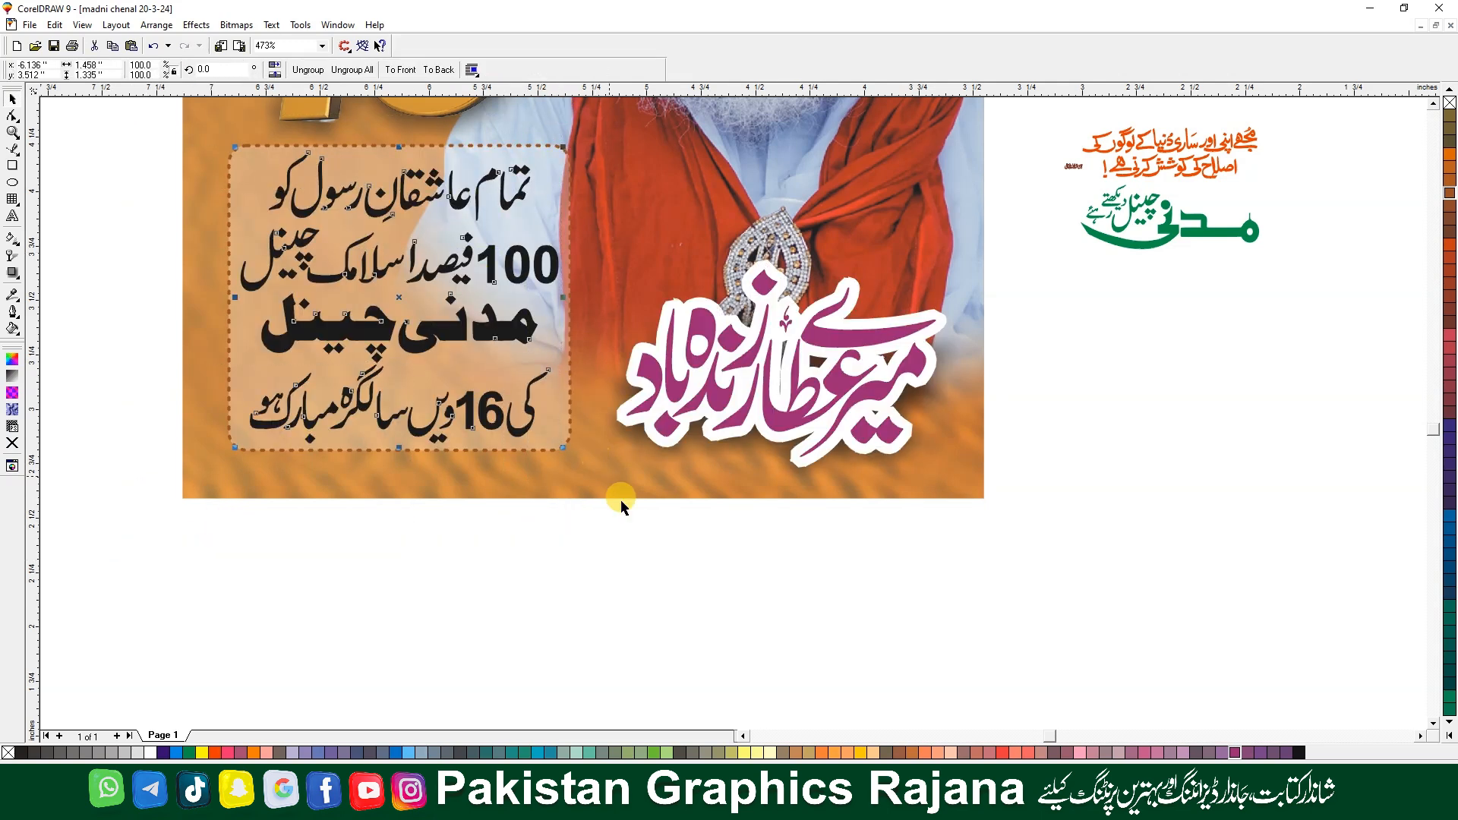
click(1448, 661)
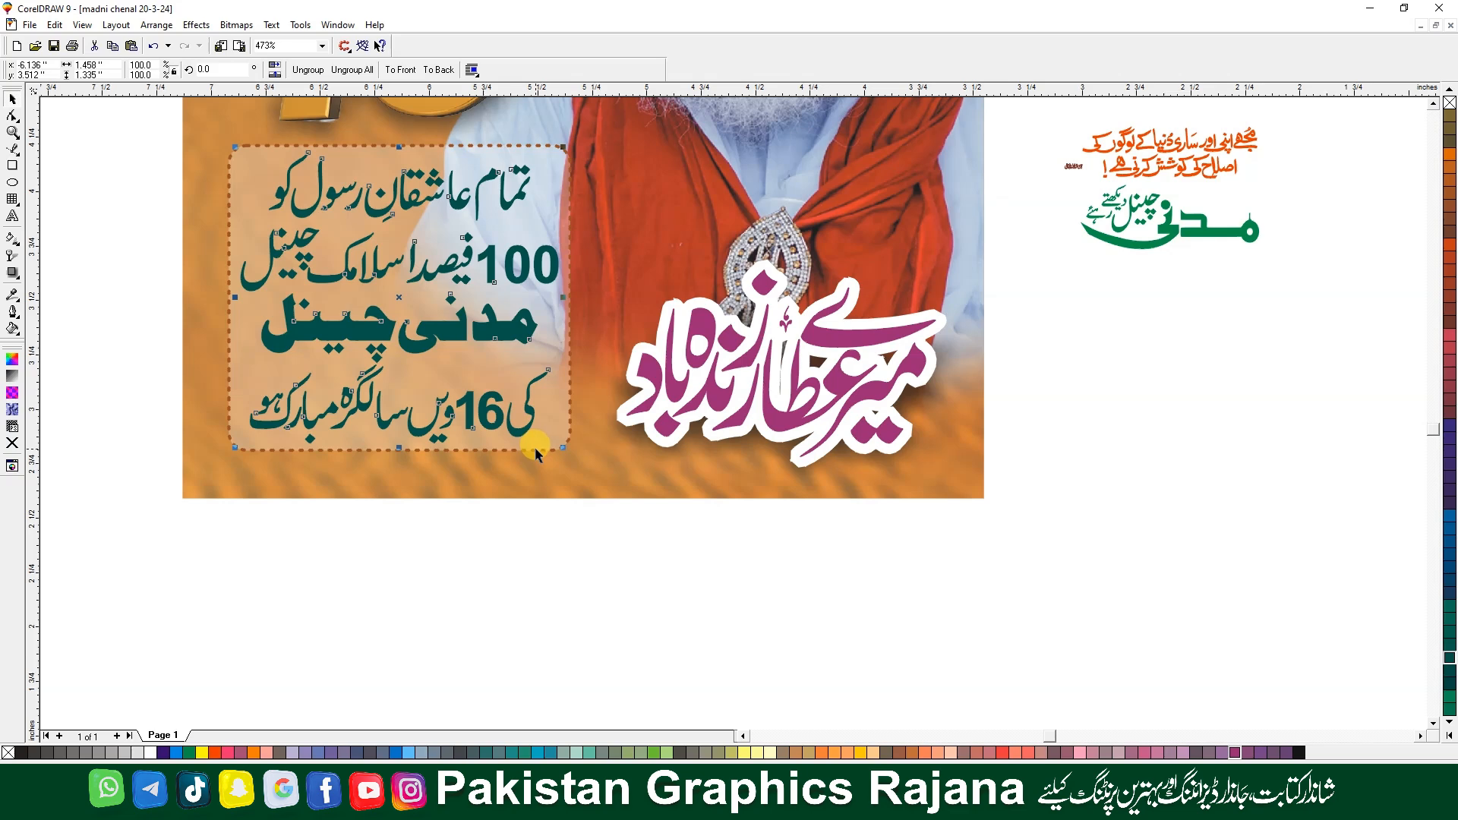
key(F12)
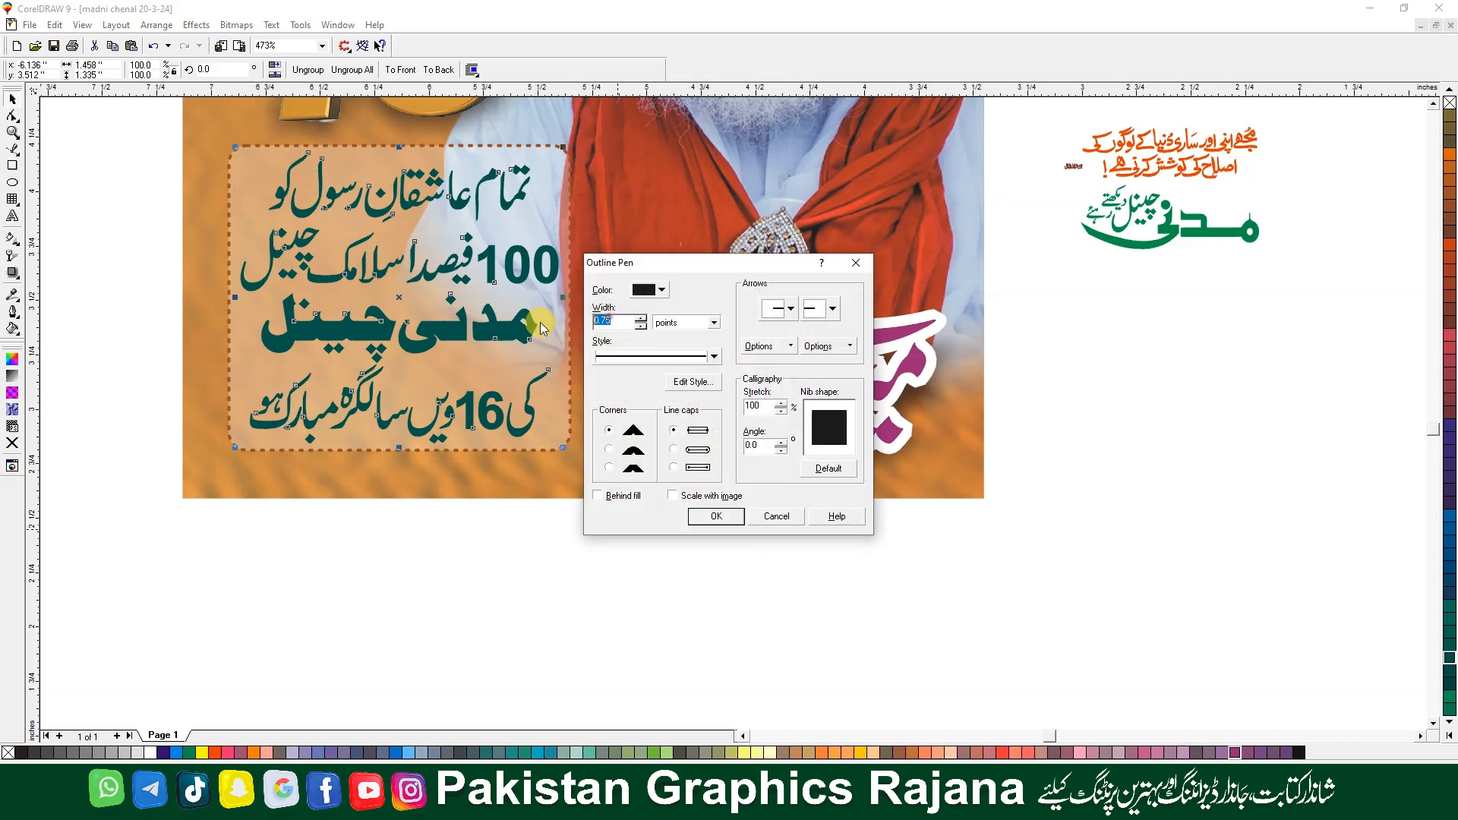
click(609, 447)
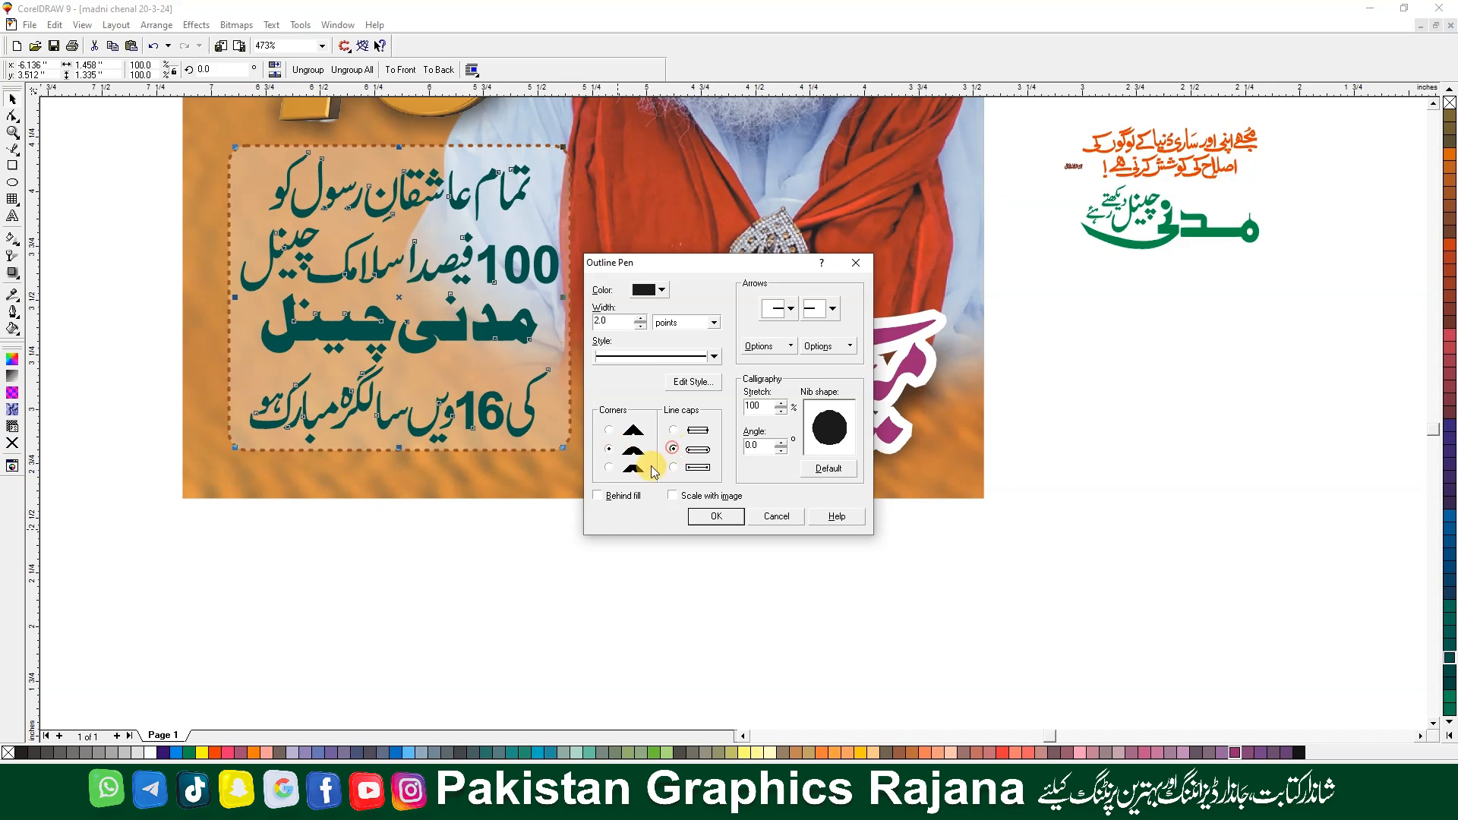
click(717, 516)
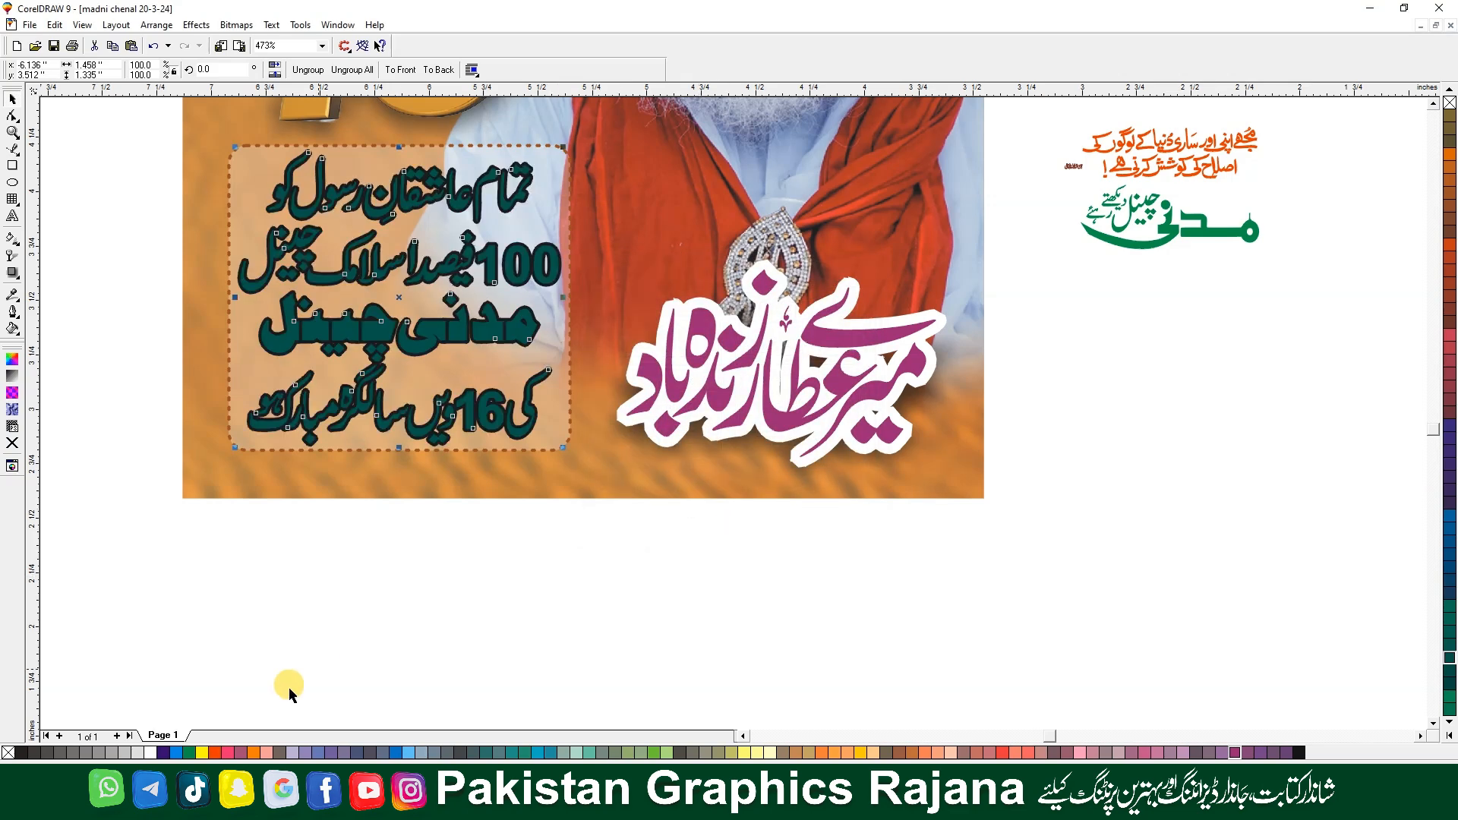
right_click(156, 752)
click(511, 362)
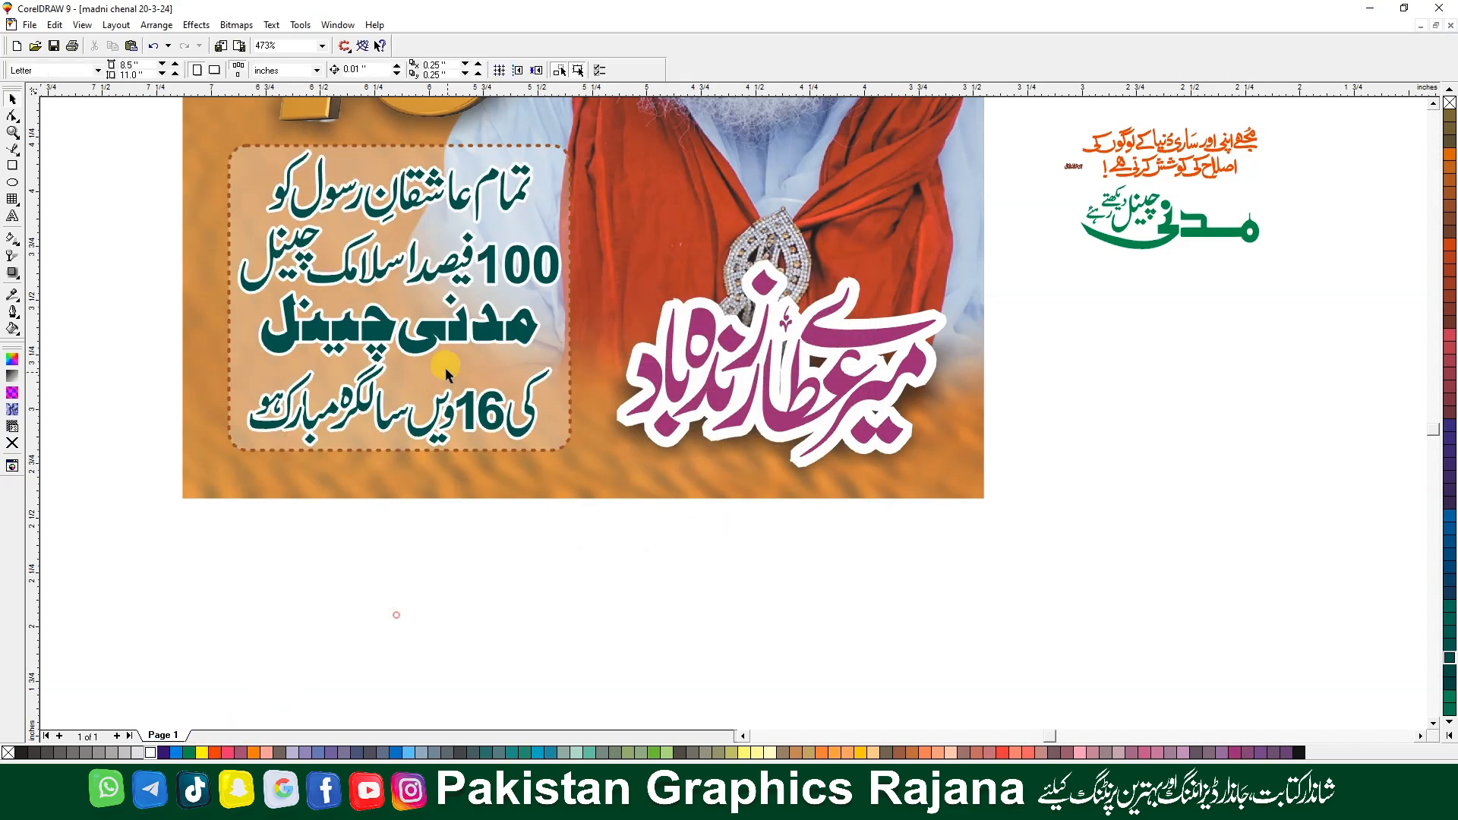
Ungroup the greeting text and weld the letters of the مدنی چینل line into one shape
click(357, 569)
drag(88, 498, 614, 238)
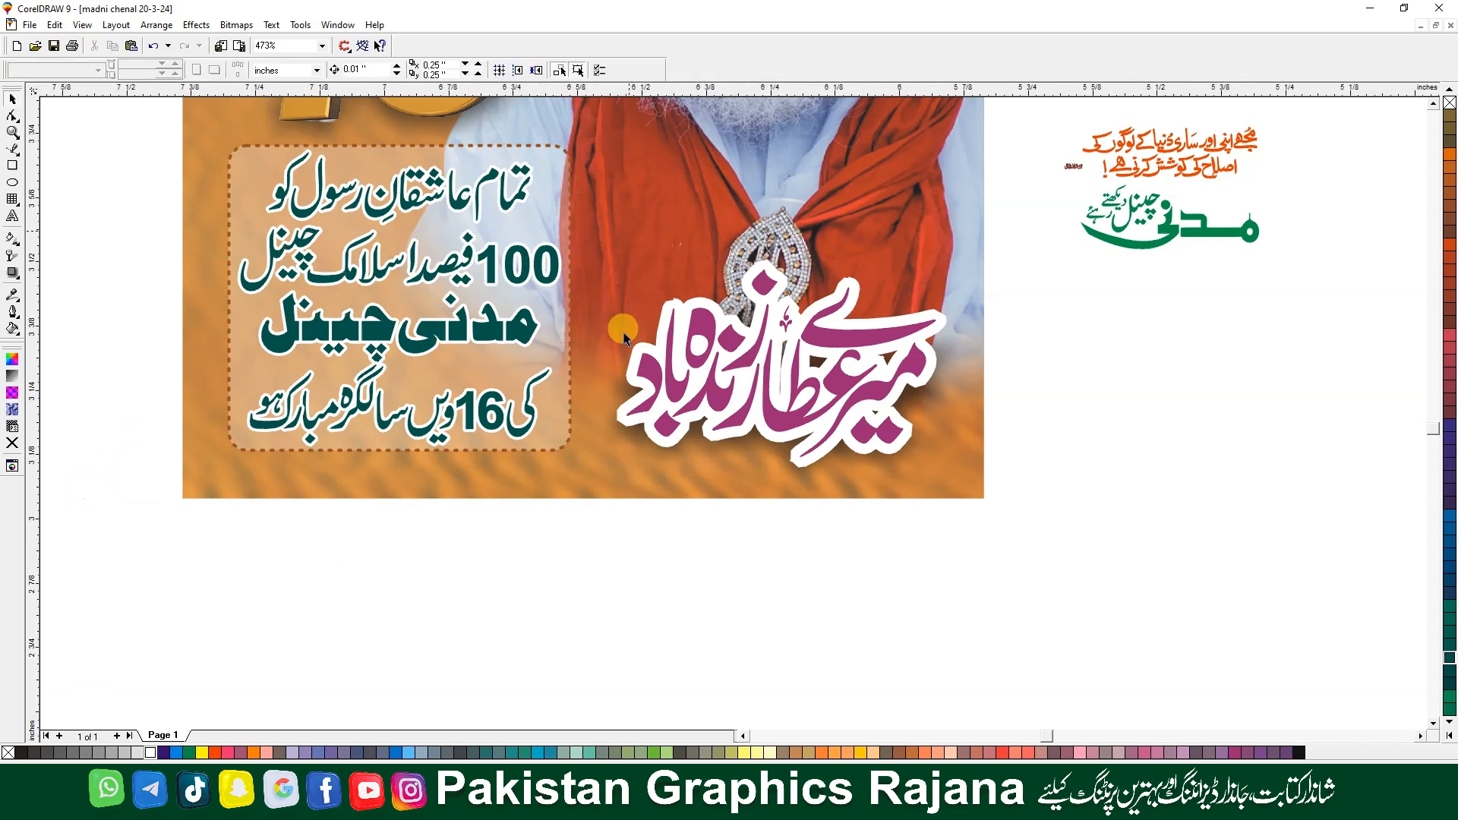
click(873, 356)
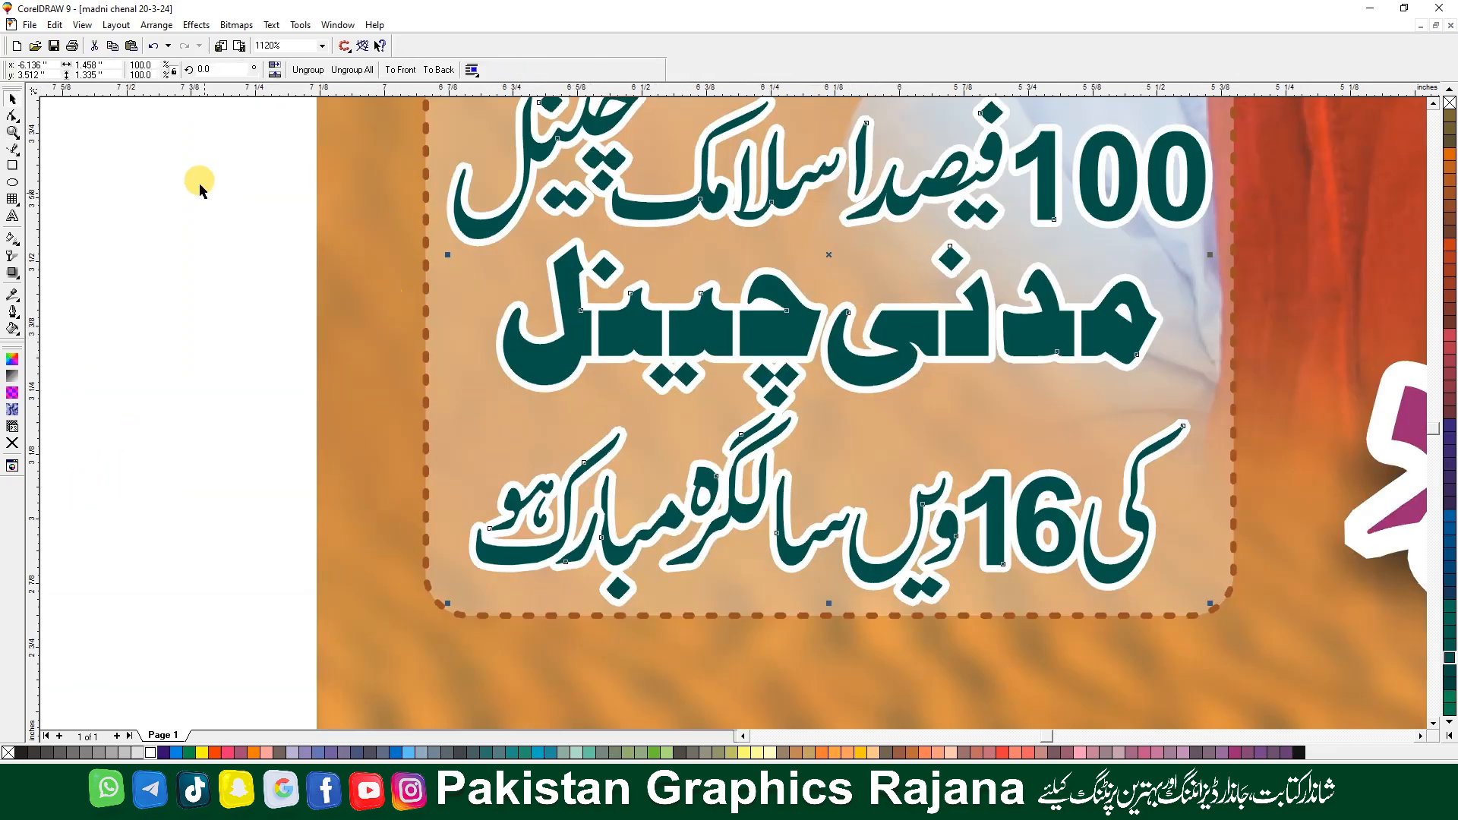
click(306, 70)
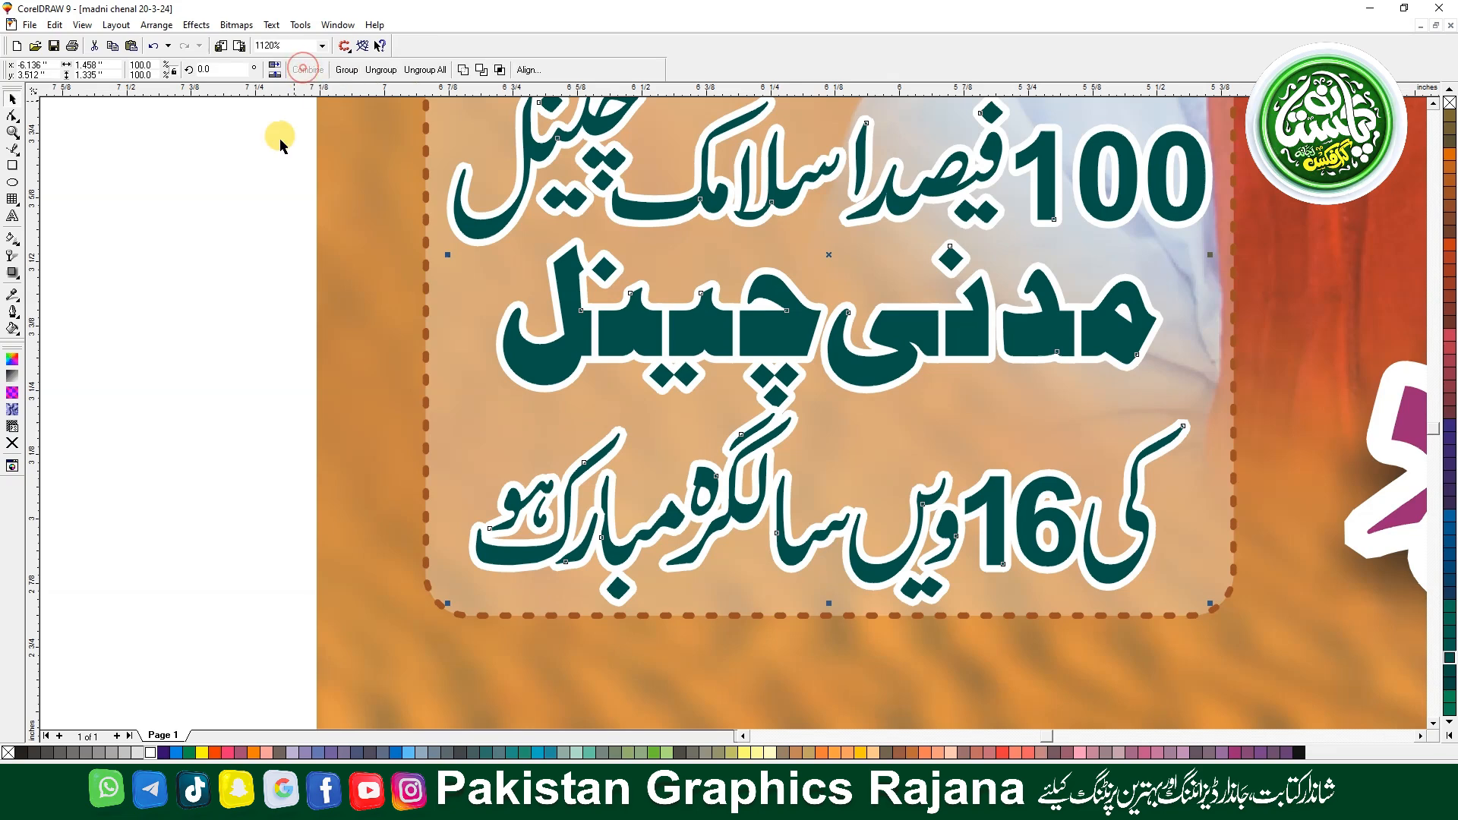
click(336, 67)
click(231, 298)
drag(689, 327, 425, 342)
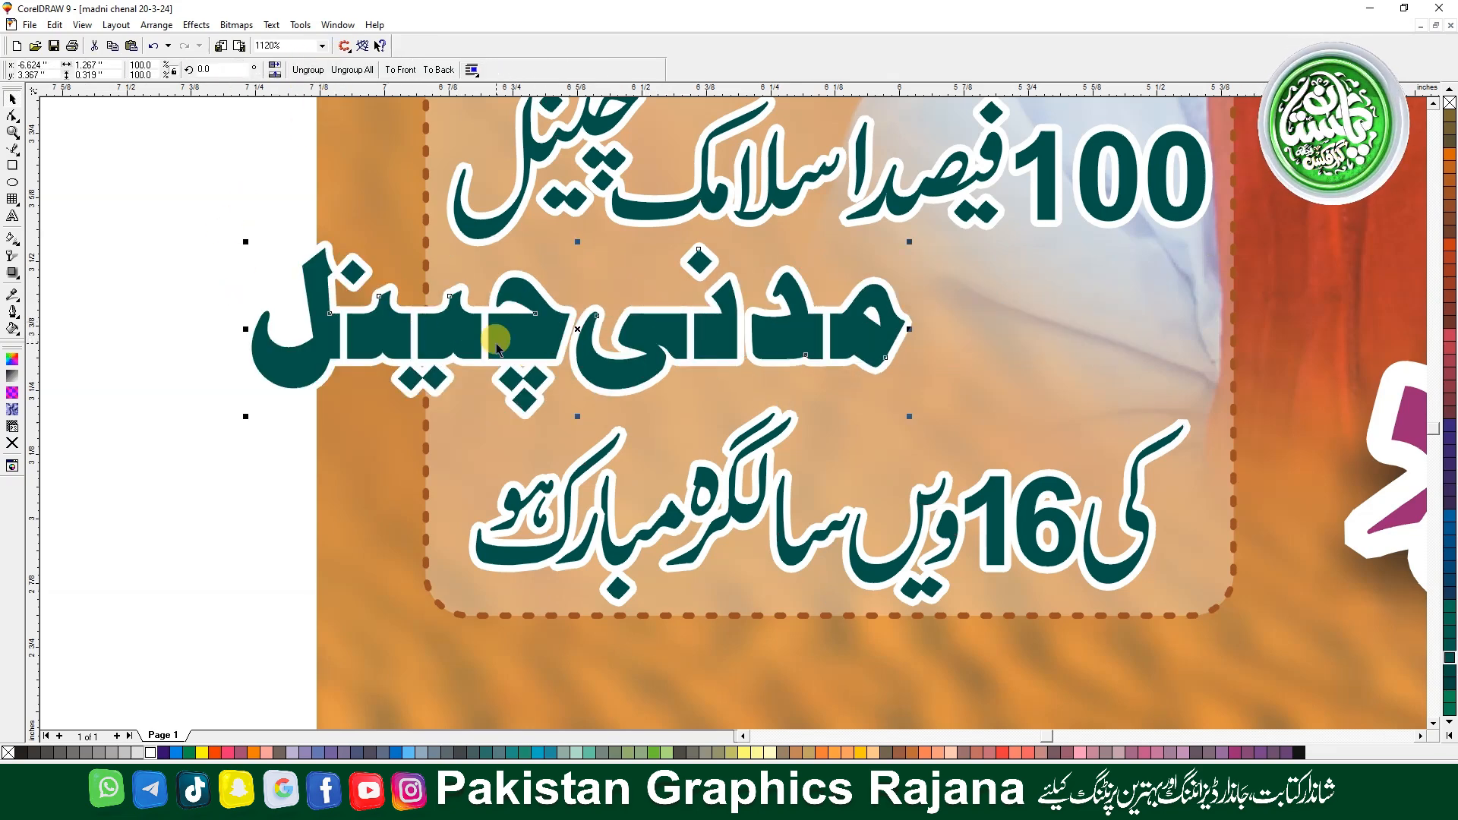
key(ctrl+z)
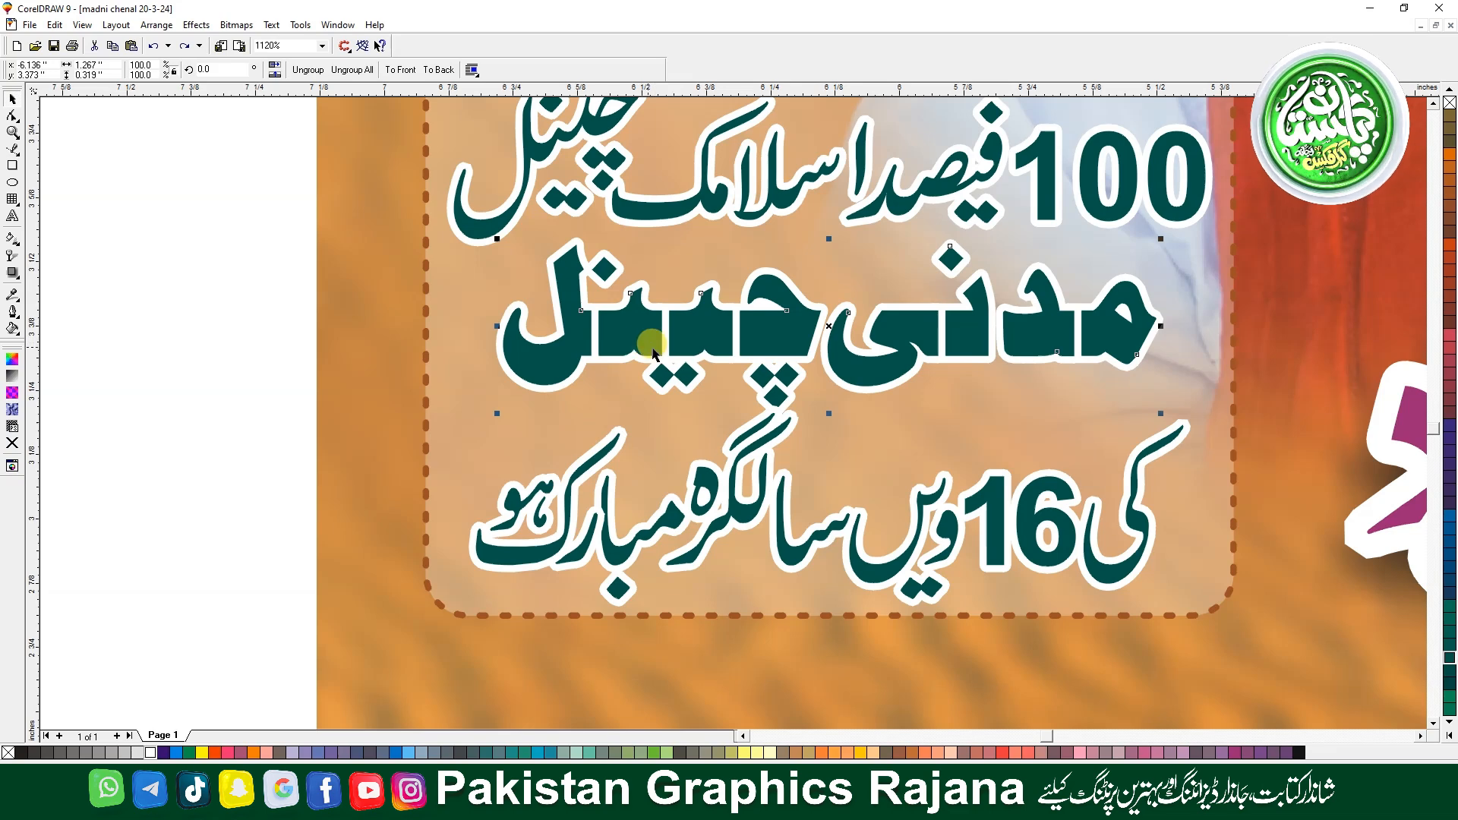
click(311, 70)
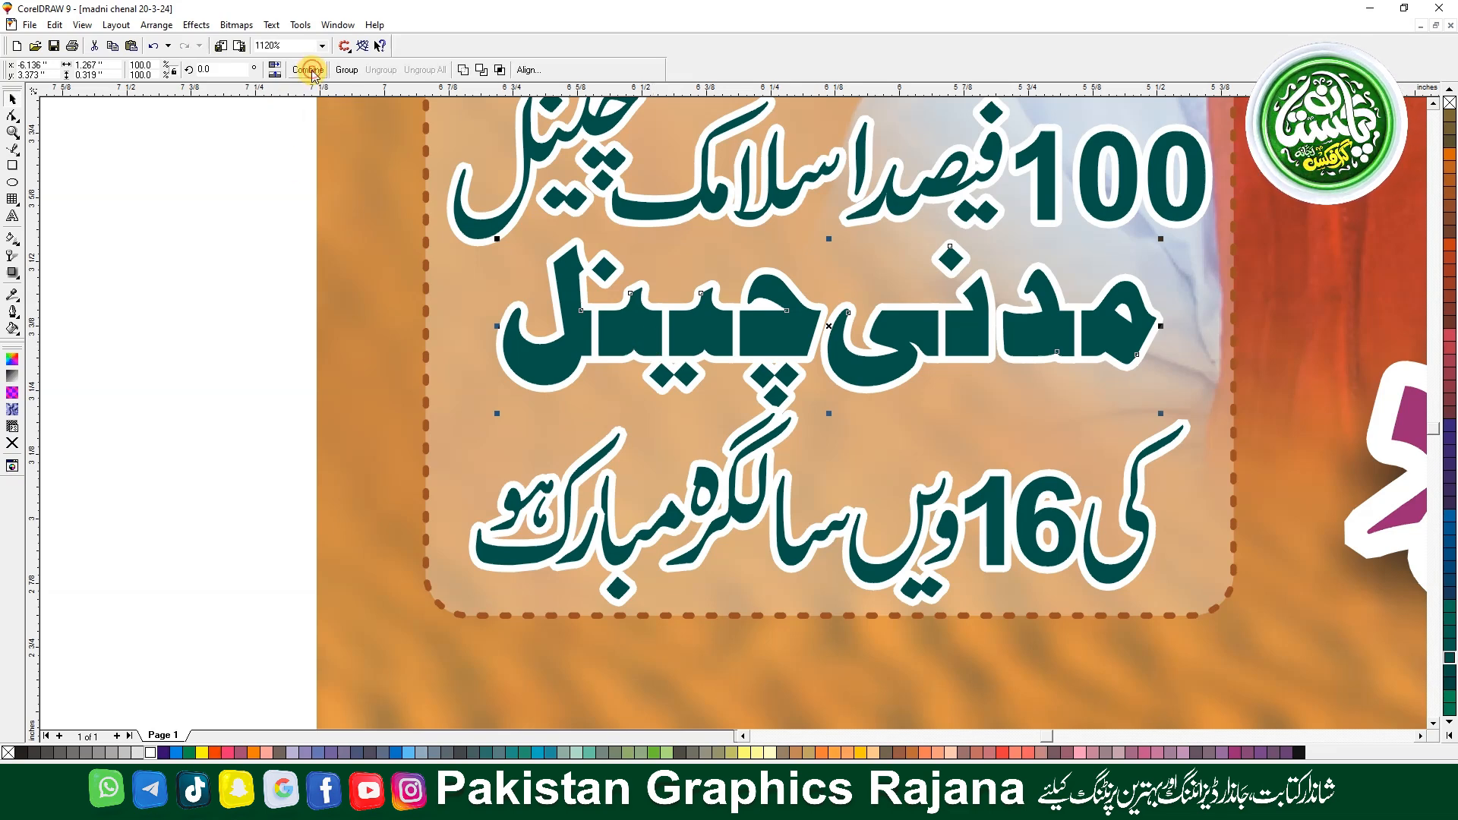
click(462, 70)
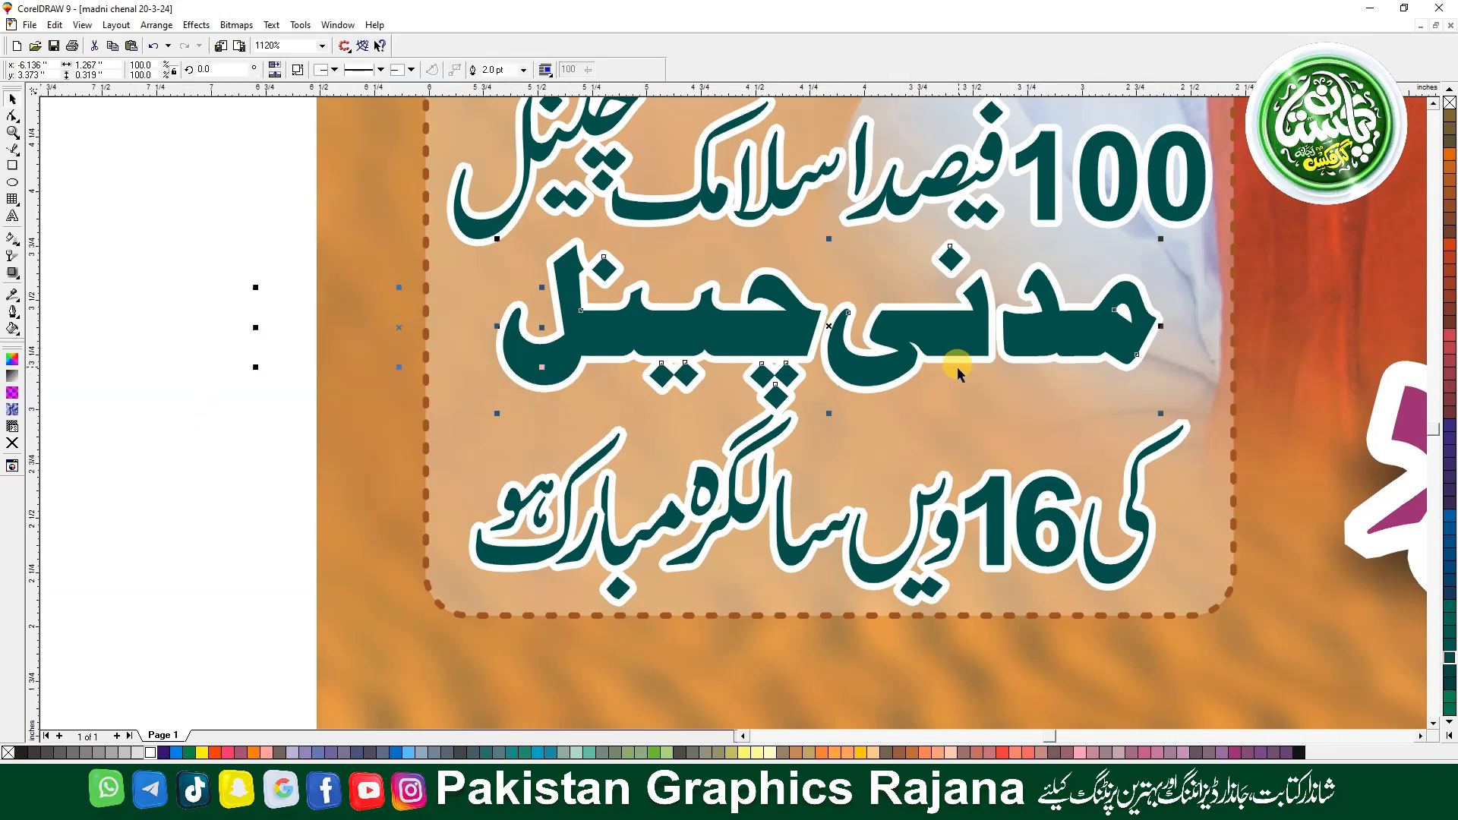
Delete all the greeting text lines from the dotted box and undo the deletion
key(F3)
drag(104, 479, 567, 150)
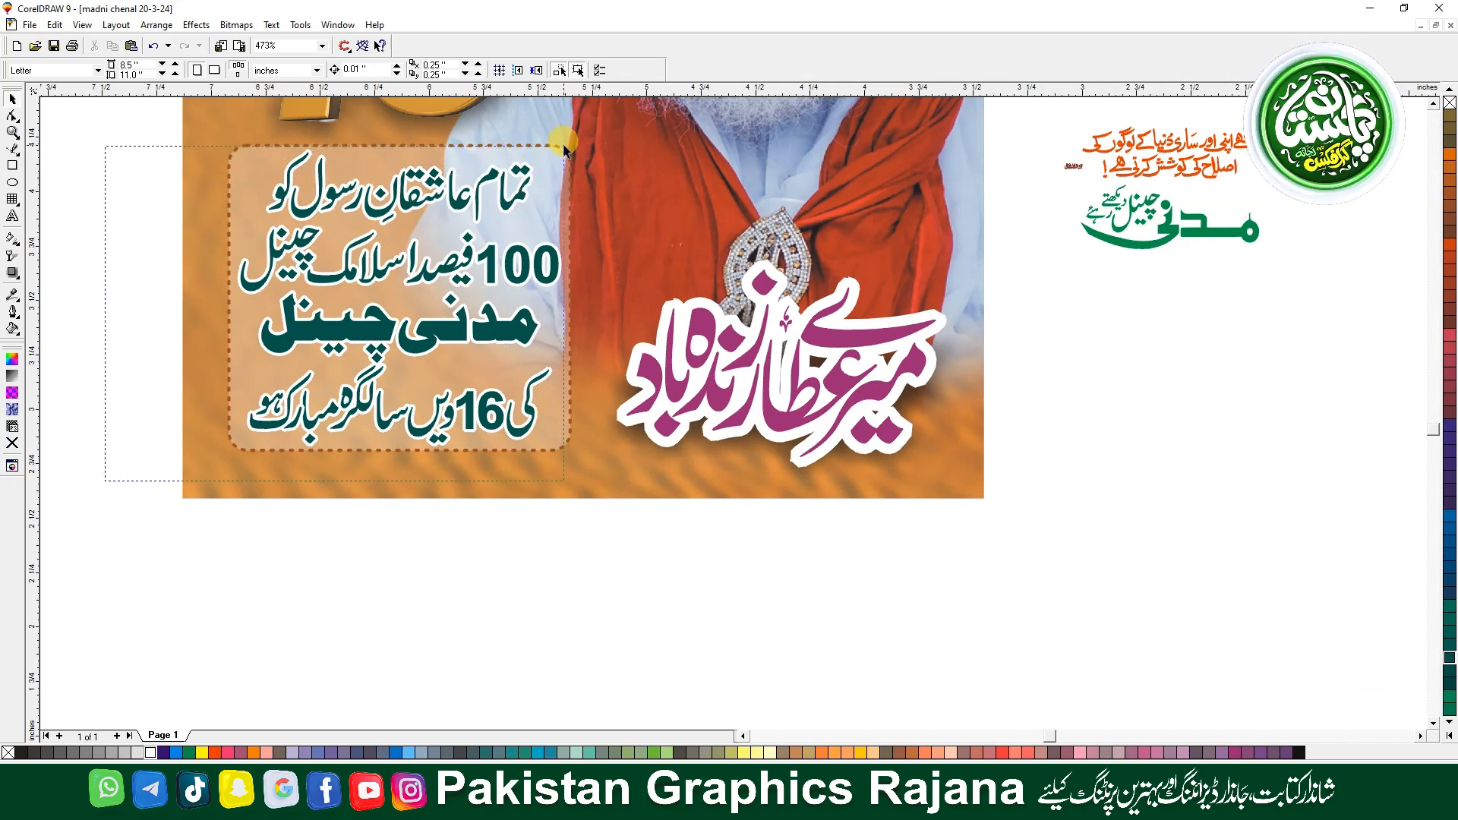
key(Delete)
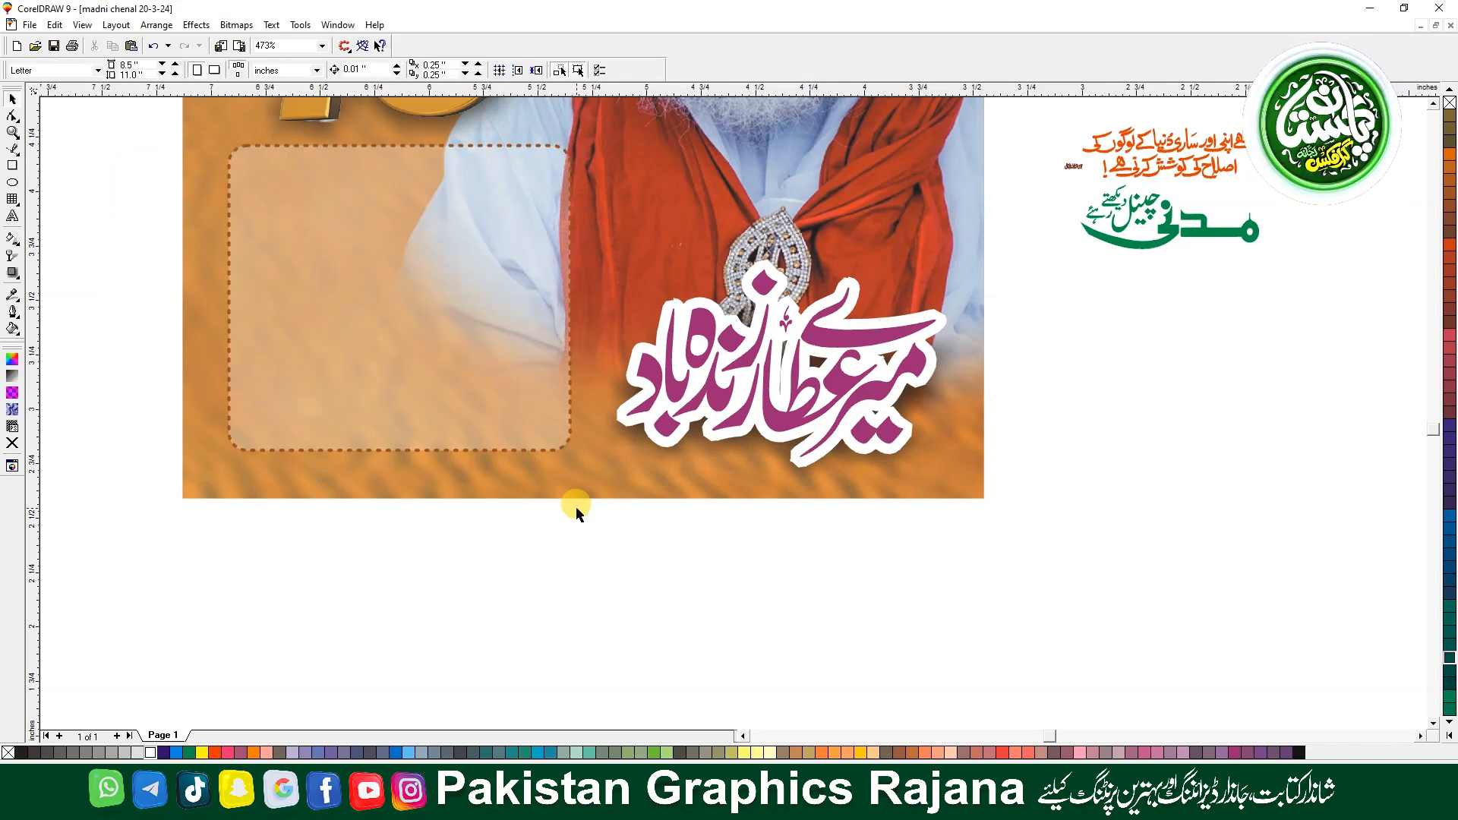
key(ctrl+z)
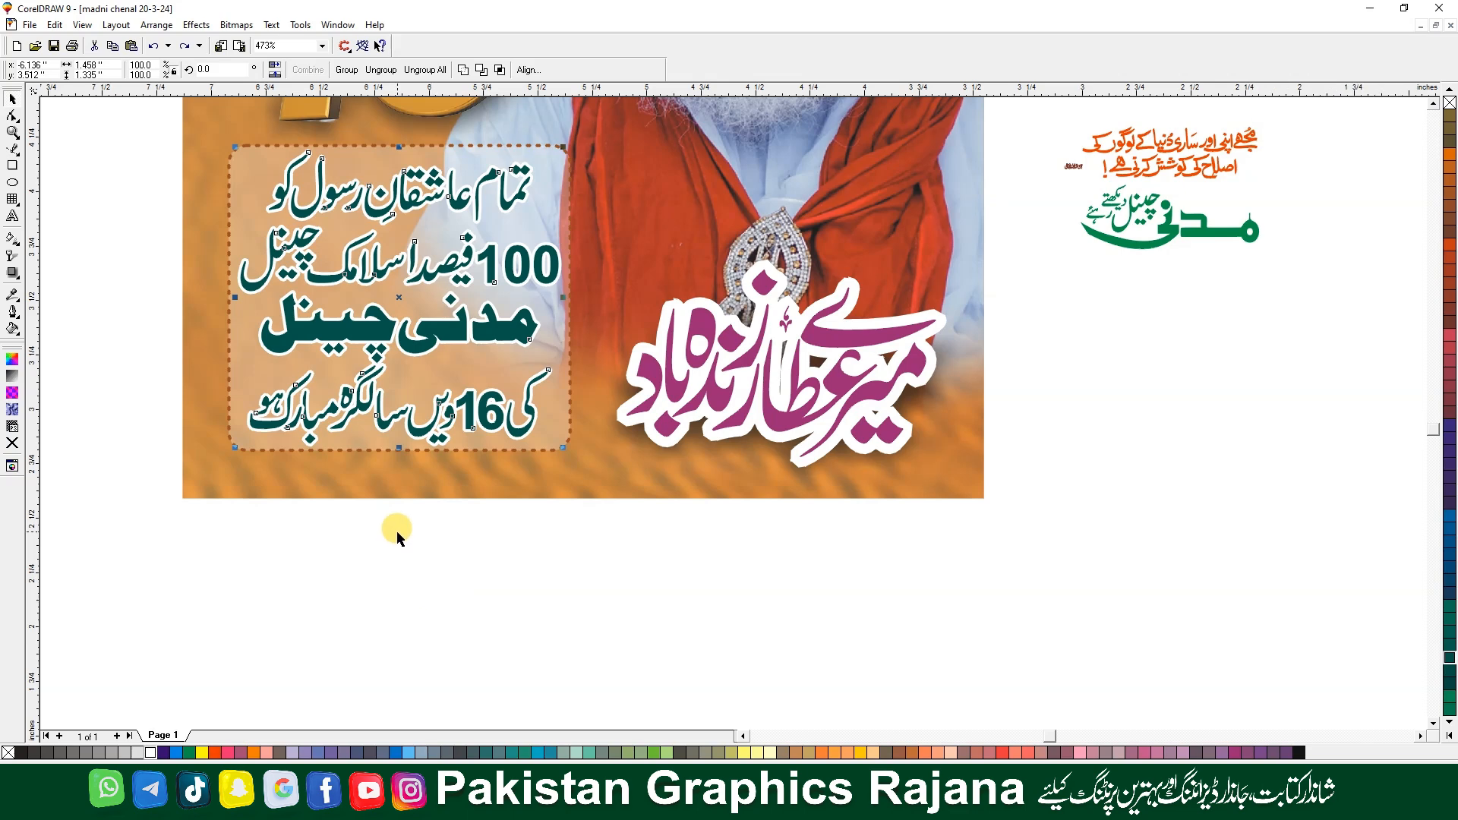
Weld the greeting text lines into one shape and set its white outline width to 3 points
click(429, 429)
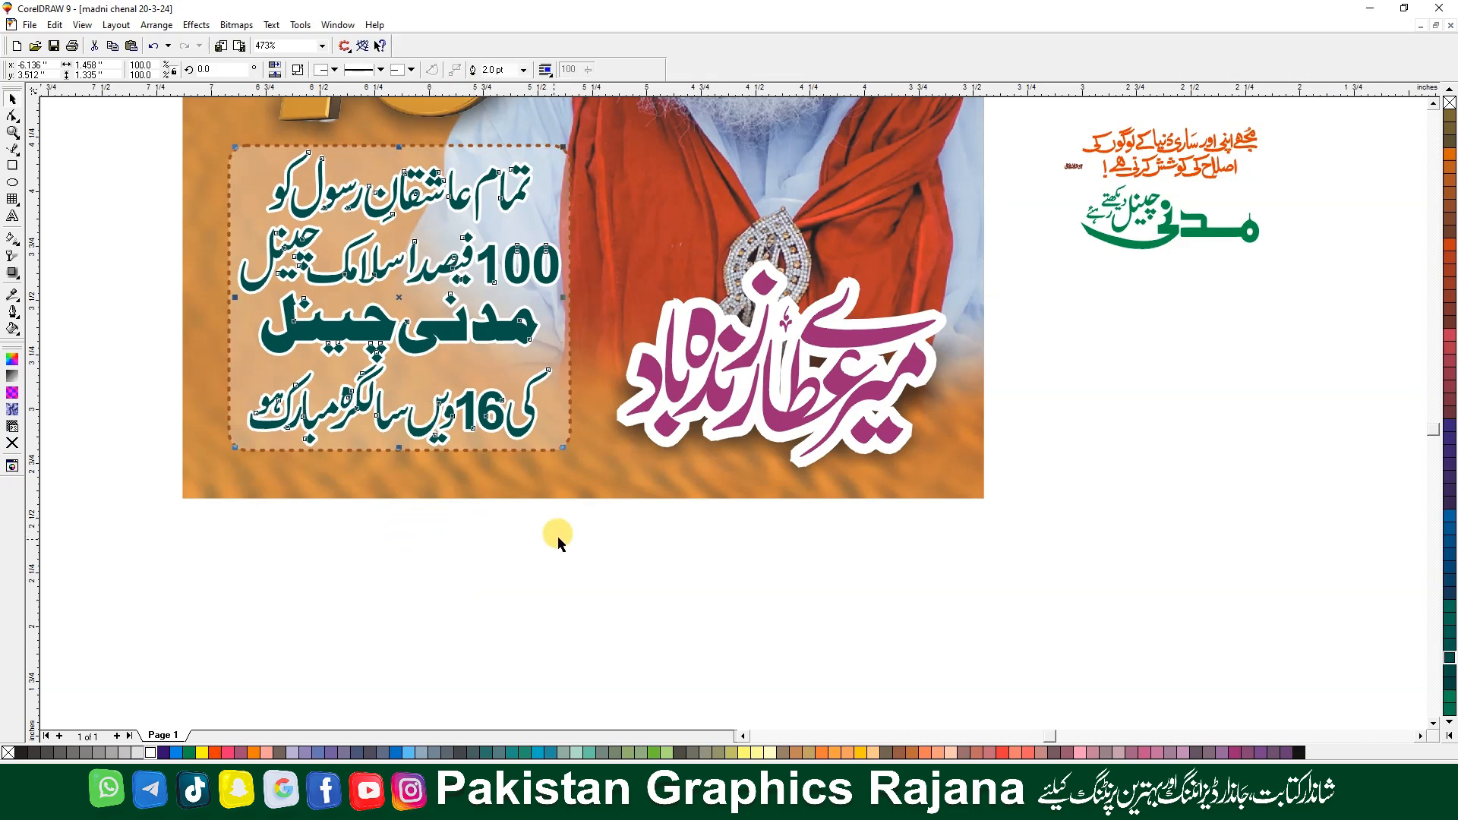
key(F12)
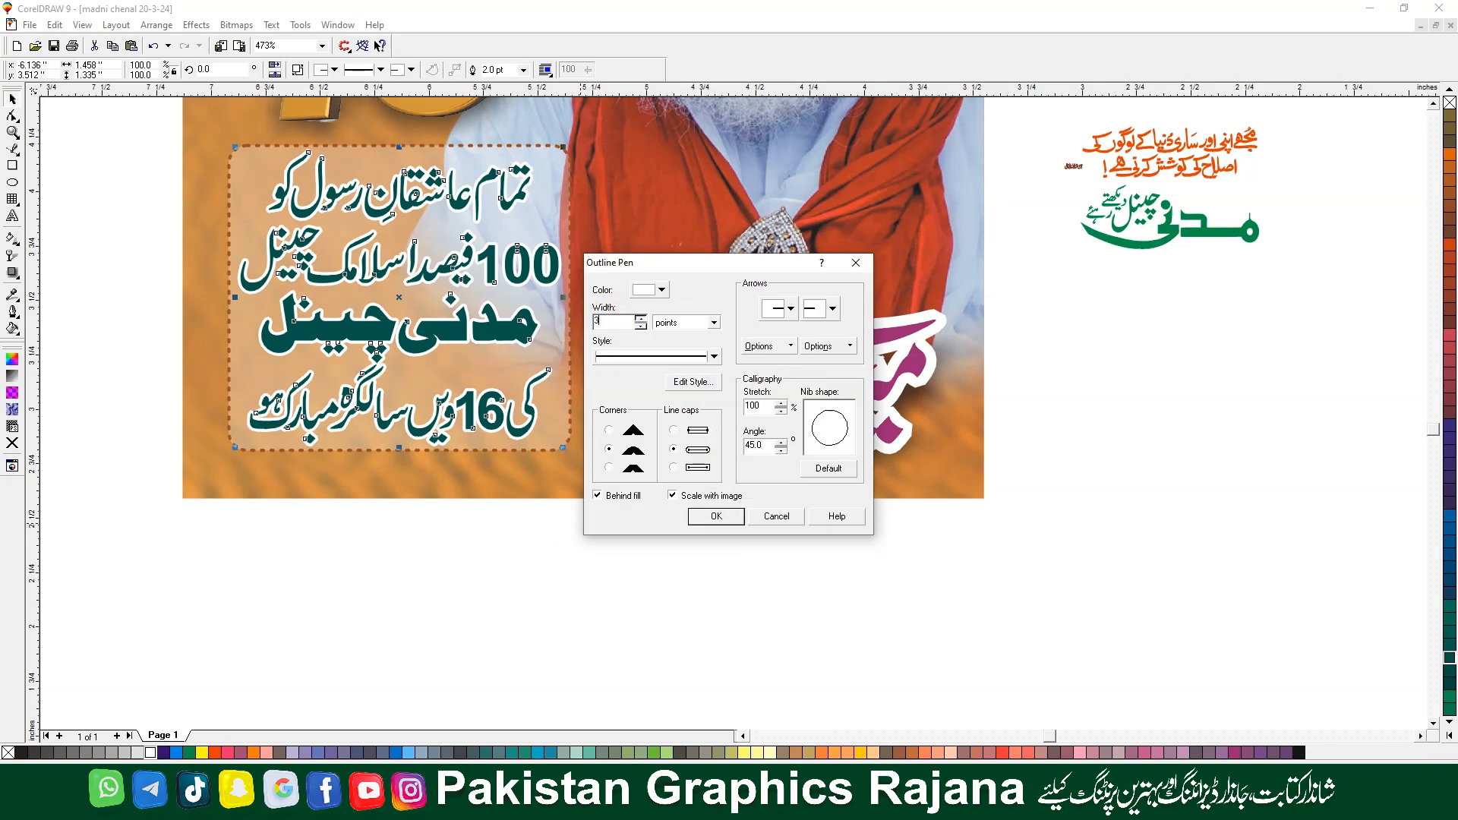
key(Return)
click(492, 600)
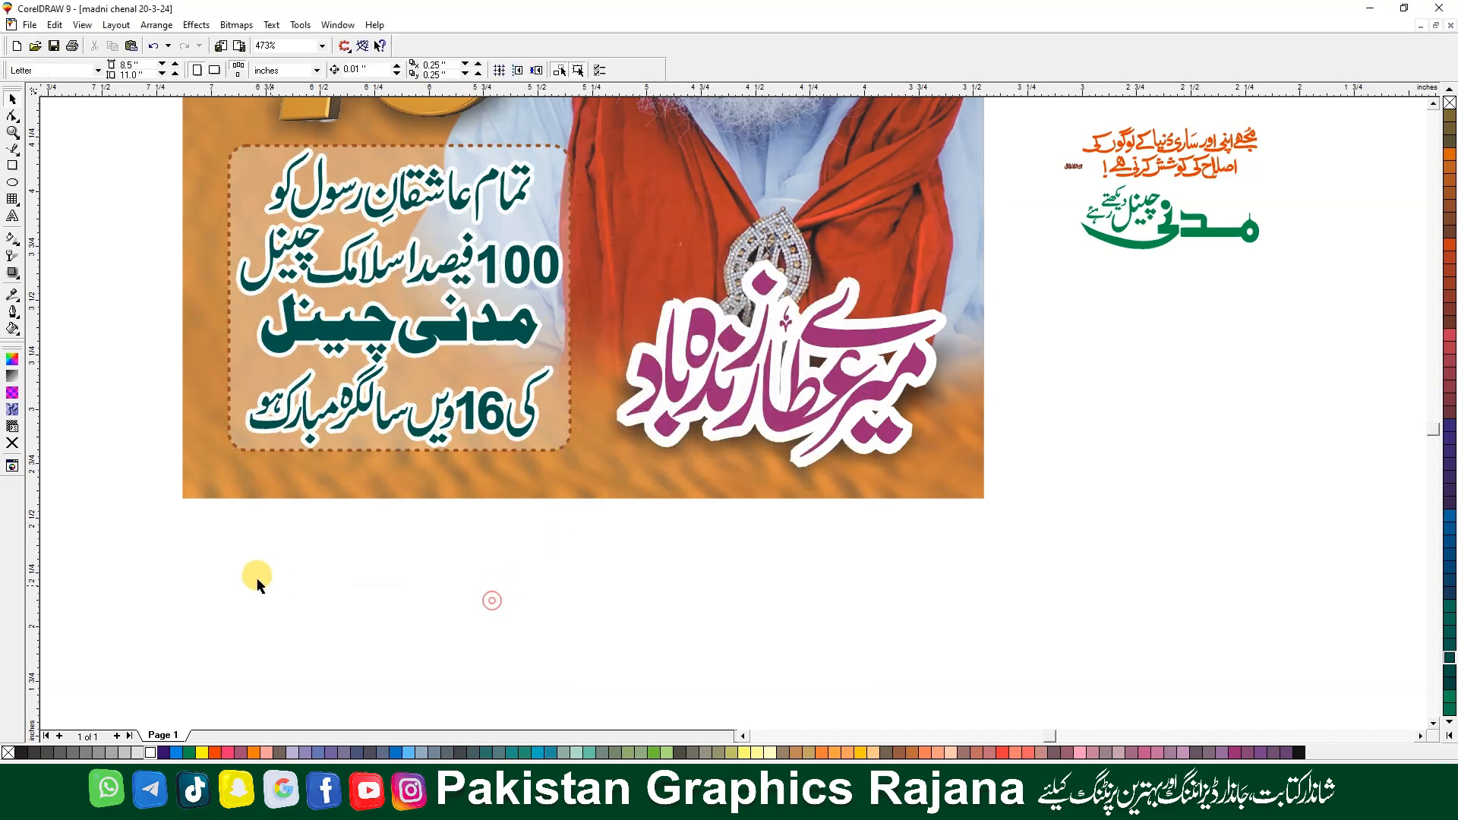
Shrink the greeting text and its dotted box together to about 1.41 × 1.26 inches and nudge them up and slightly left
drag(140, 551, 559, 139)
drag(400, 299, 400, 283)
key(Up)
key(Up)
key(Up)
key(Up)
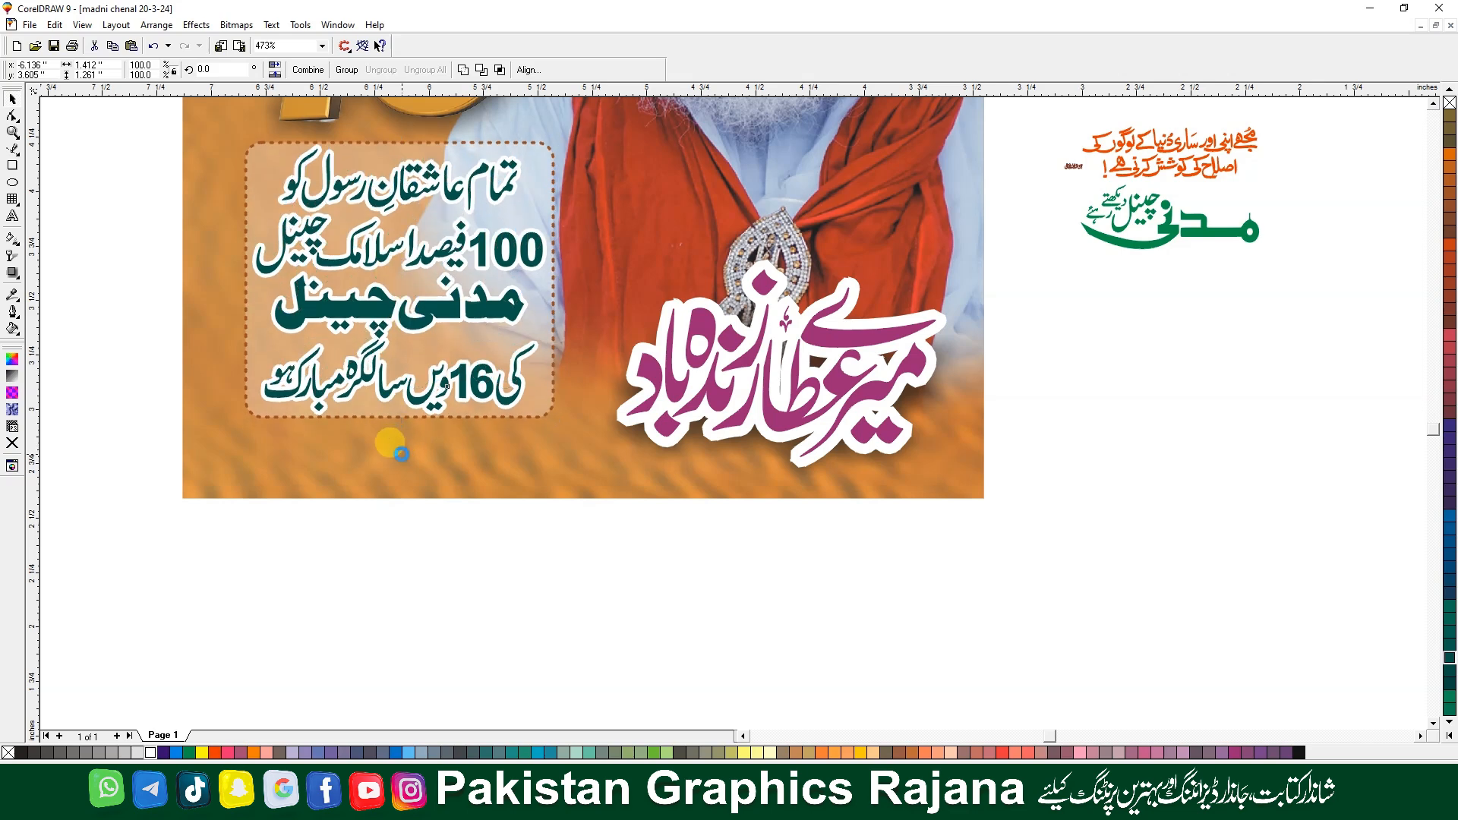
key(Left)
click(407, 526)
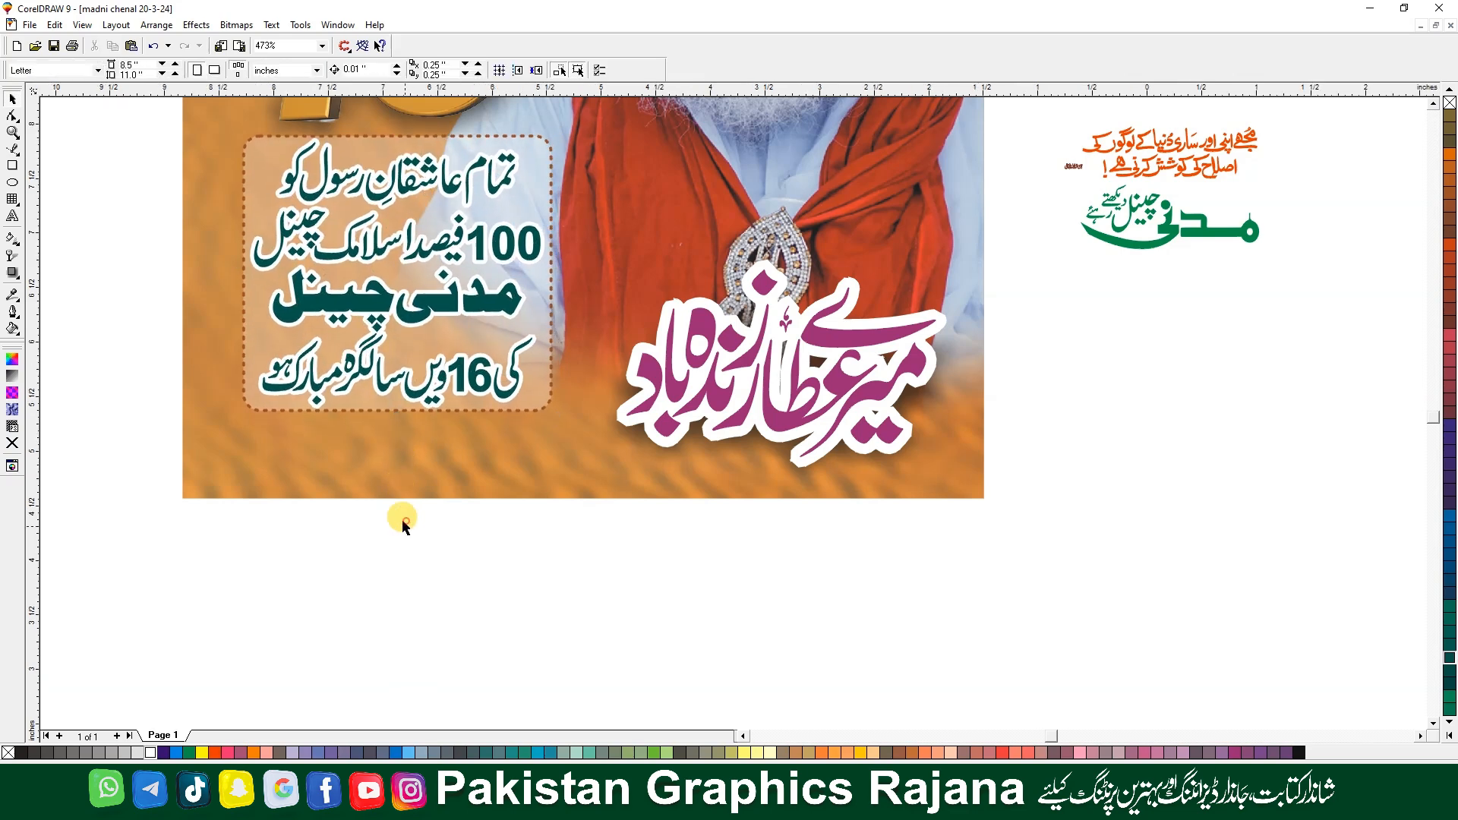
Move the small green مدنی چینل slogan higher in the blank area beside the poster, clear of the orange text
key(F3)
drag(291, 473, 570, 691)
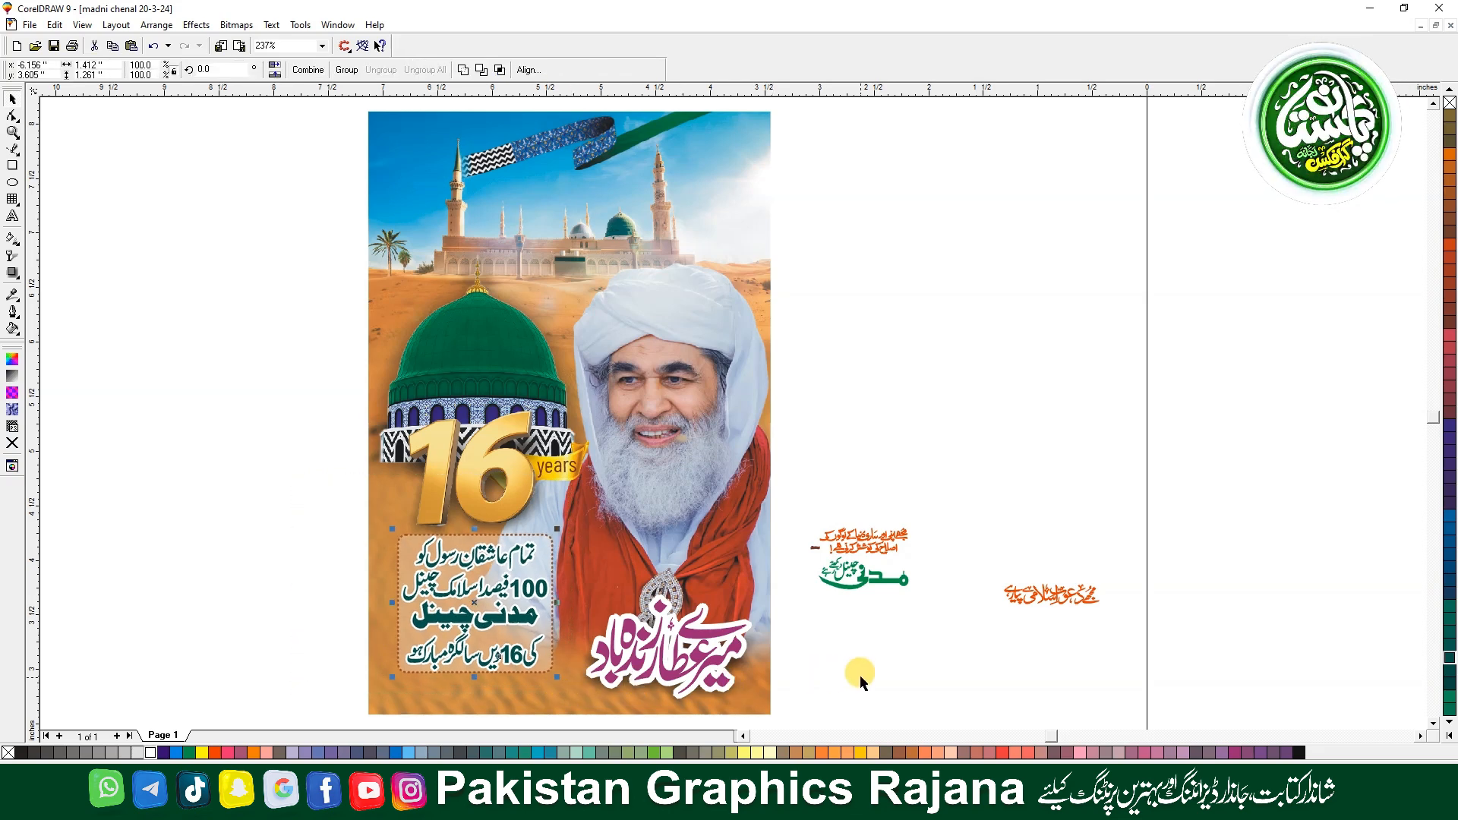
click(865, 578)
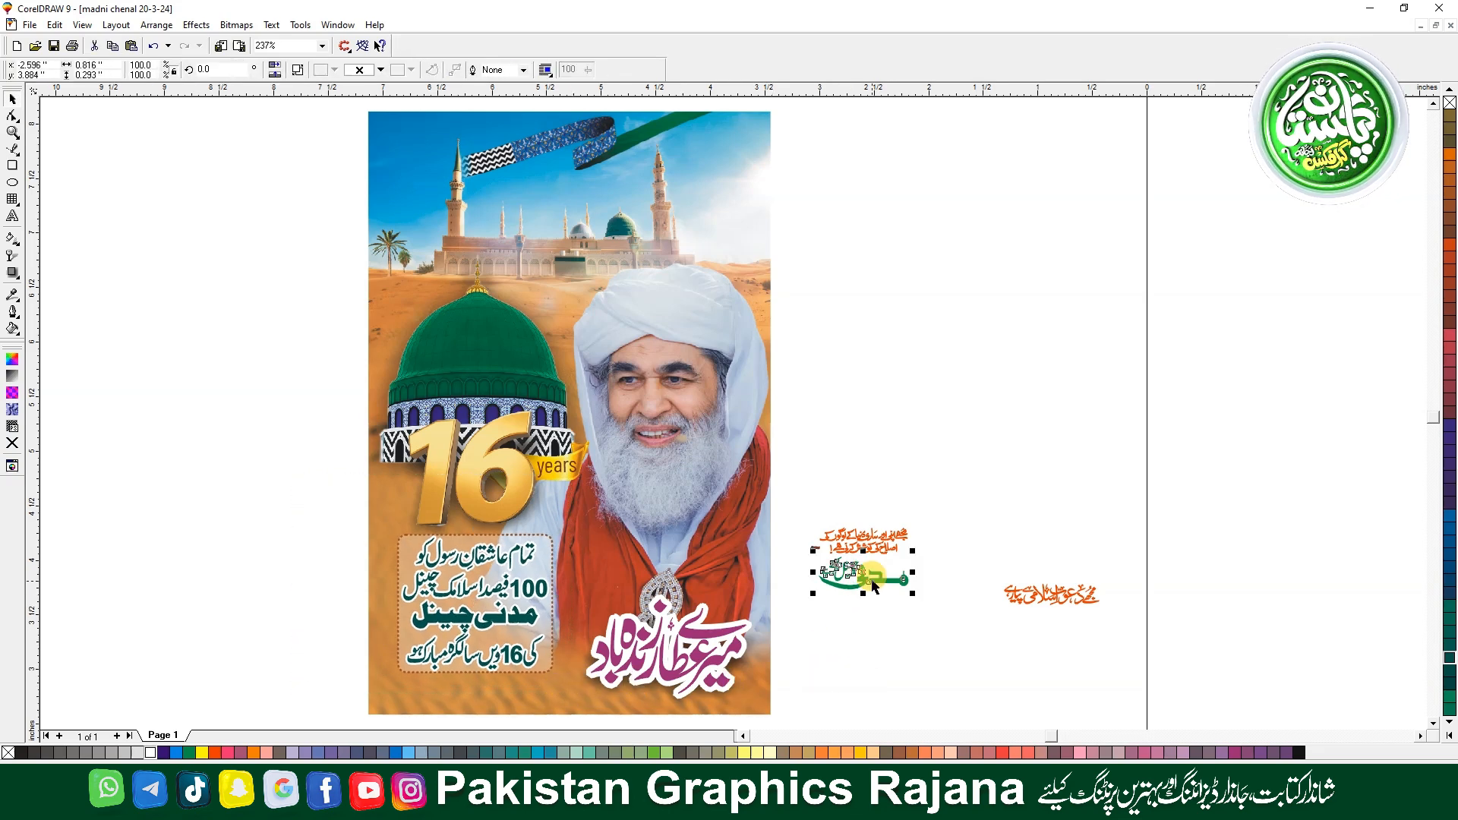
drag(892, 571, 531, 649)
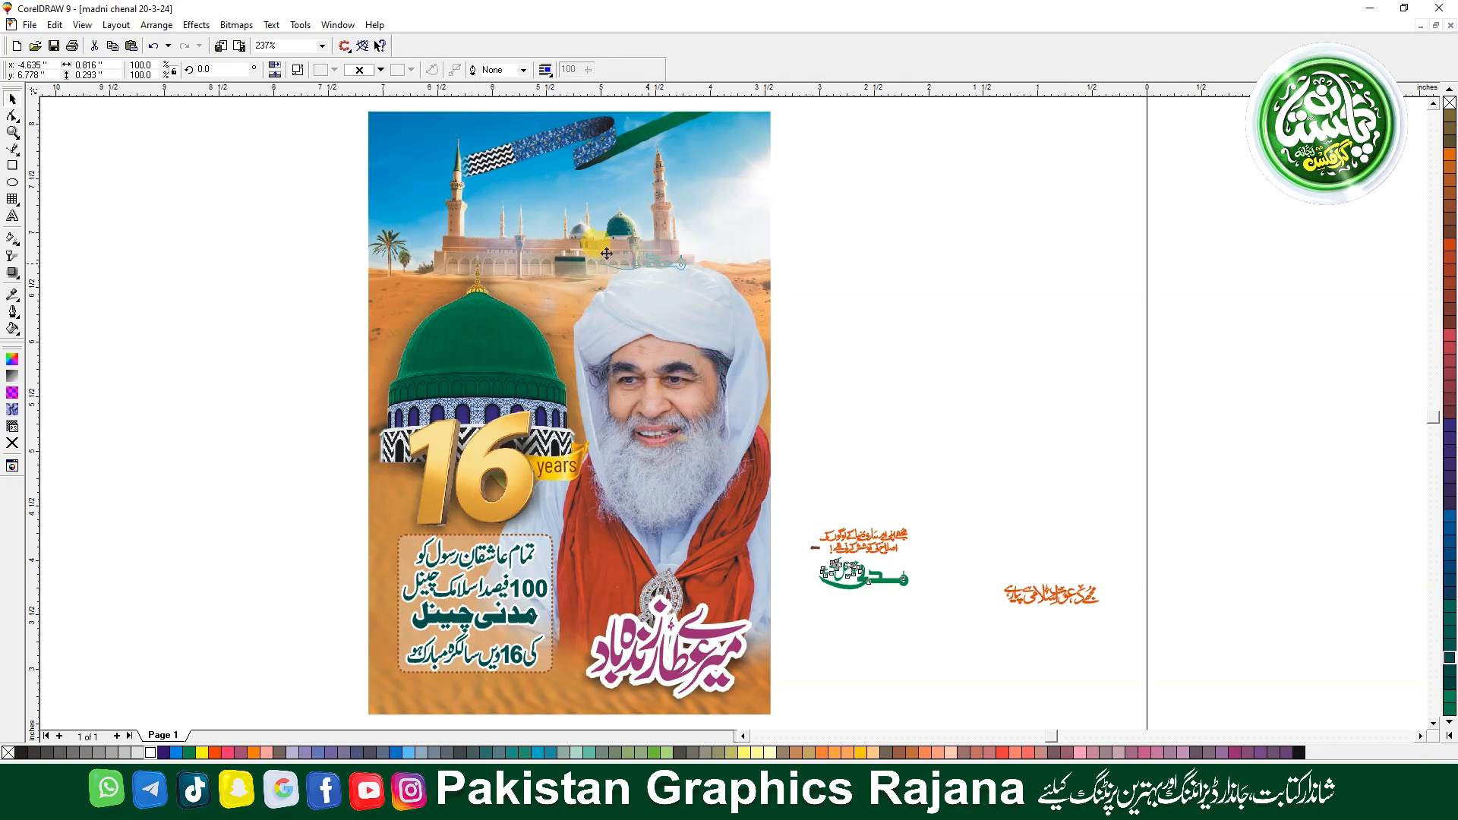
drag(595, 249, 897, 443)
Place the small brown ان شاءاللہ تعالیٰ line centred just beneath the two orange text lines
click(867, 538)
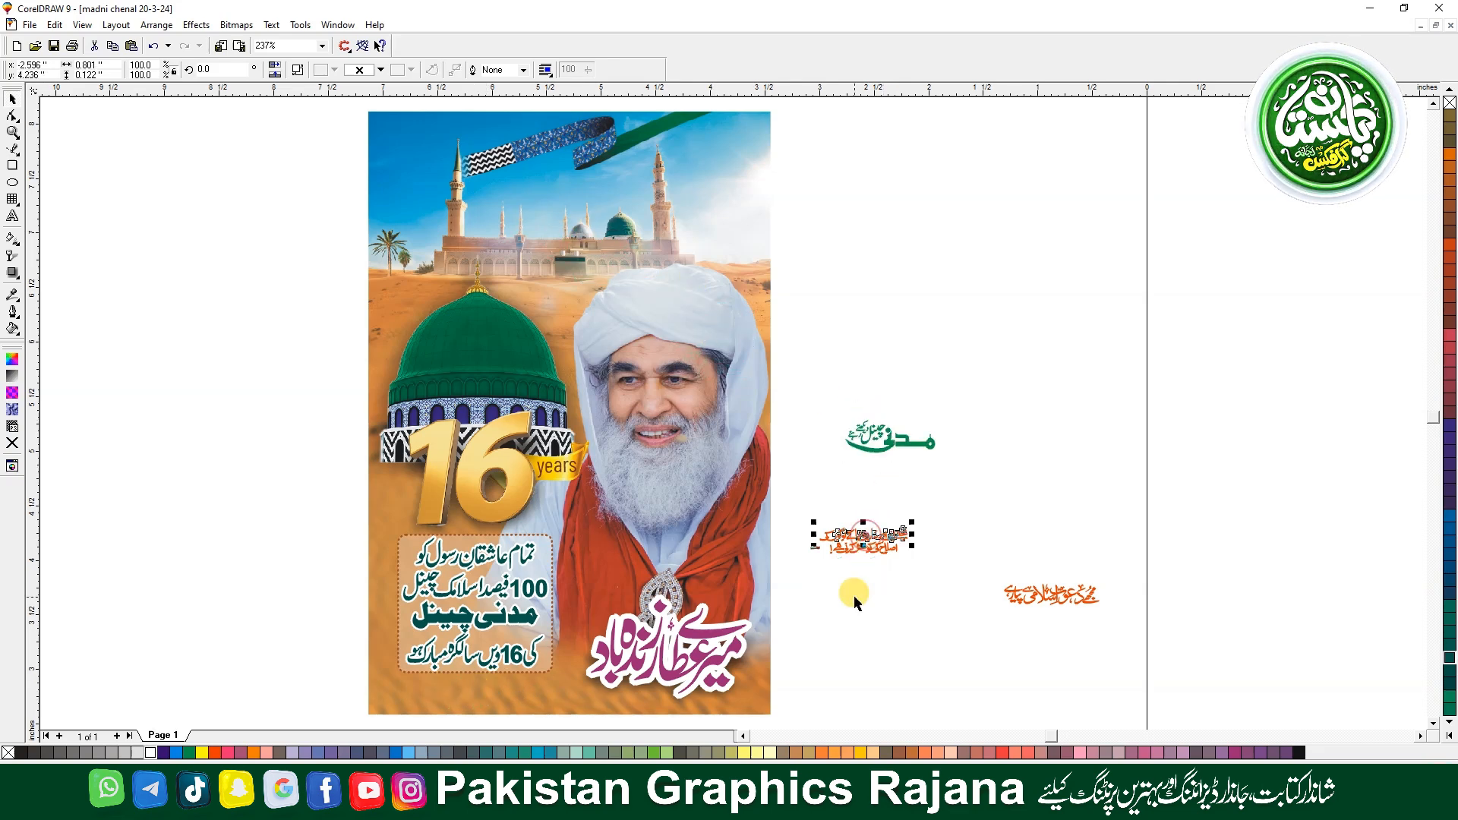
click(854, 596)
key(F2)
drag(694, 643, 1012, 497)
drag(582, 317, 822, 338)
drag(1062, 161, 529, 455)
click(630, 448)
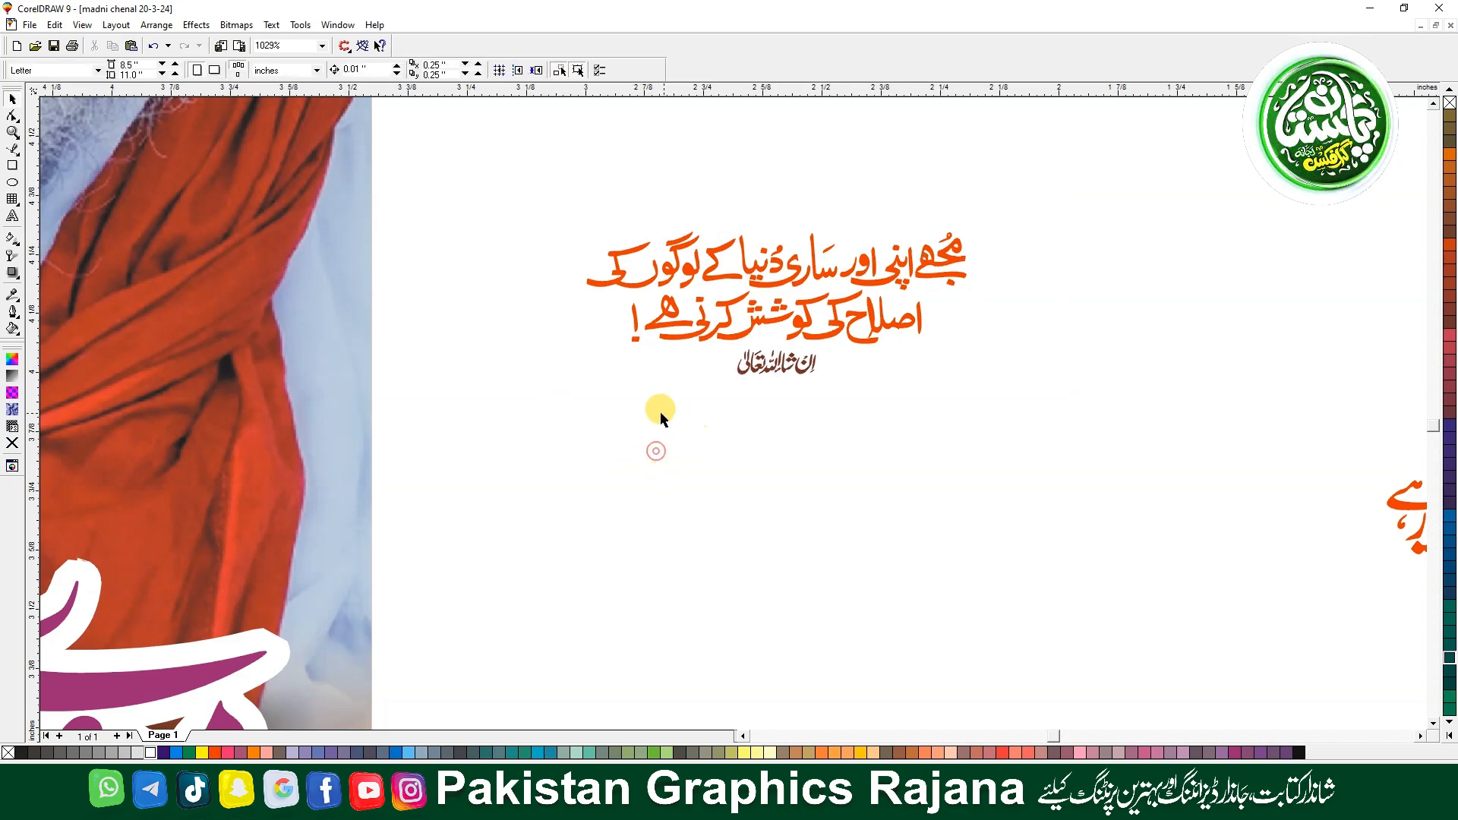
click(774, 355)
Weld the two orange lines and the small brown line beneath them into one shape
drag(522, 429, 1077, 126)
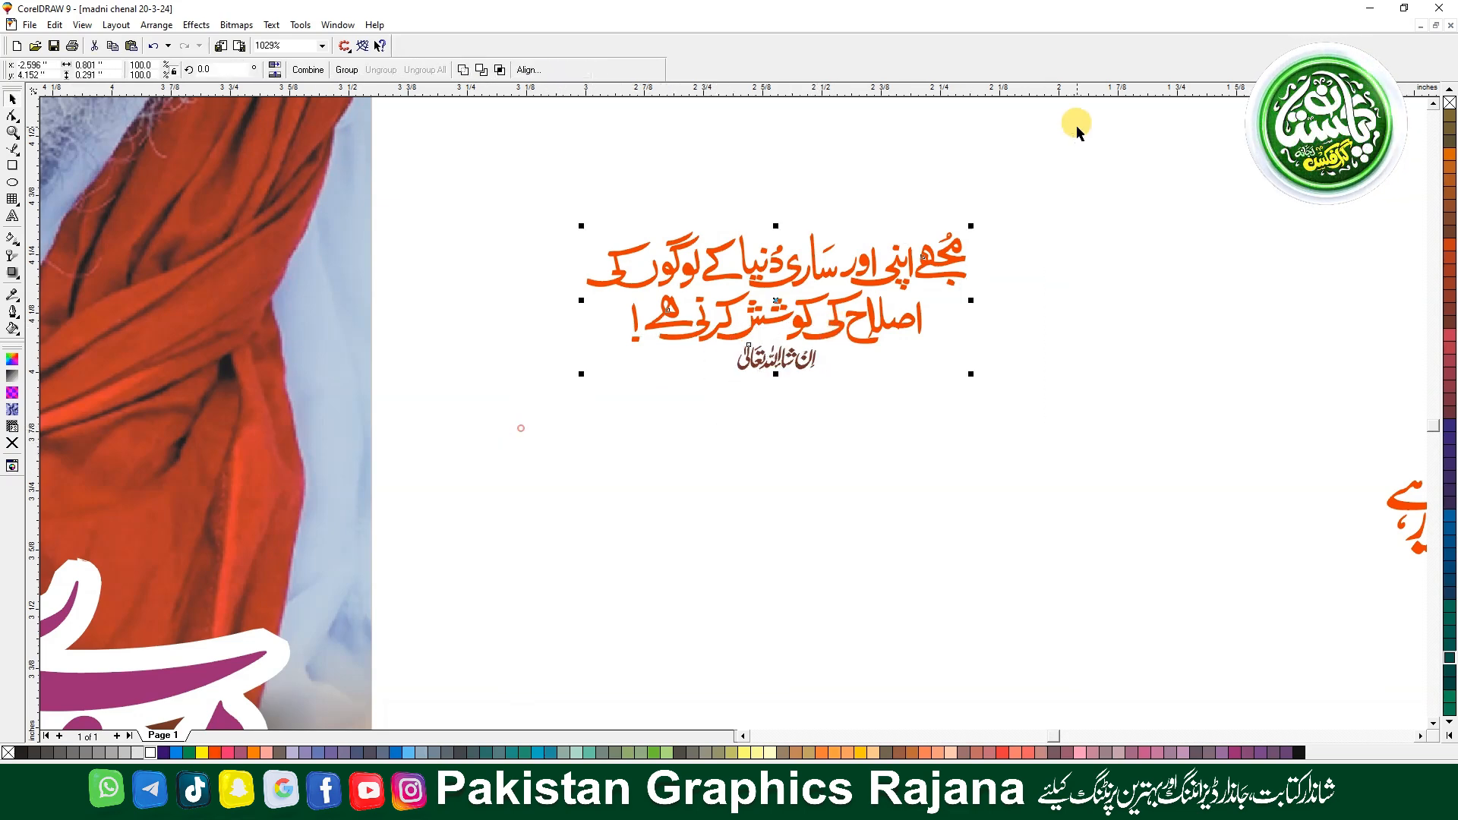
key(F4)
click(464, 69)
click(862, 544)
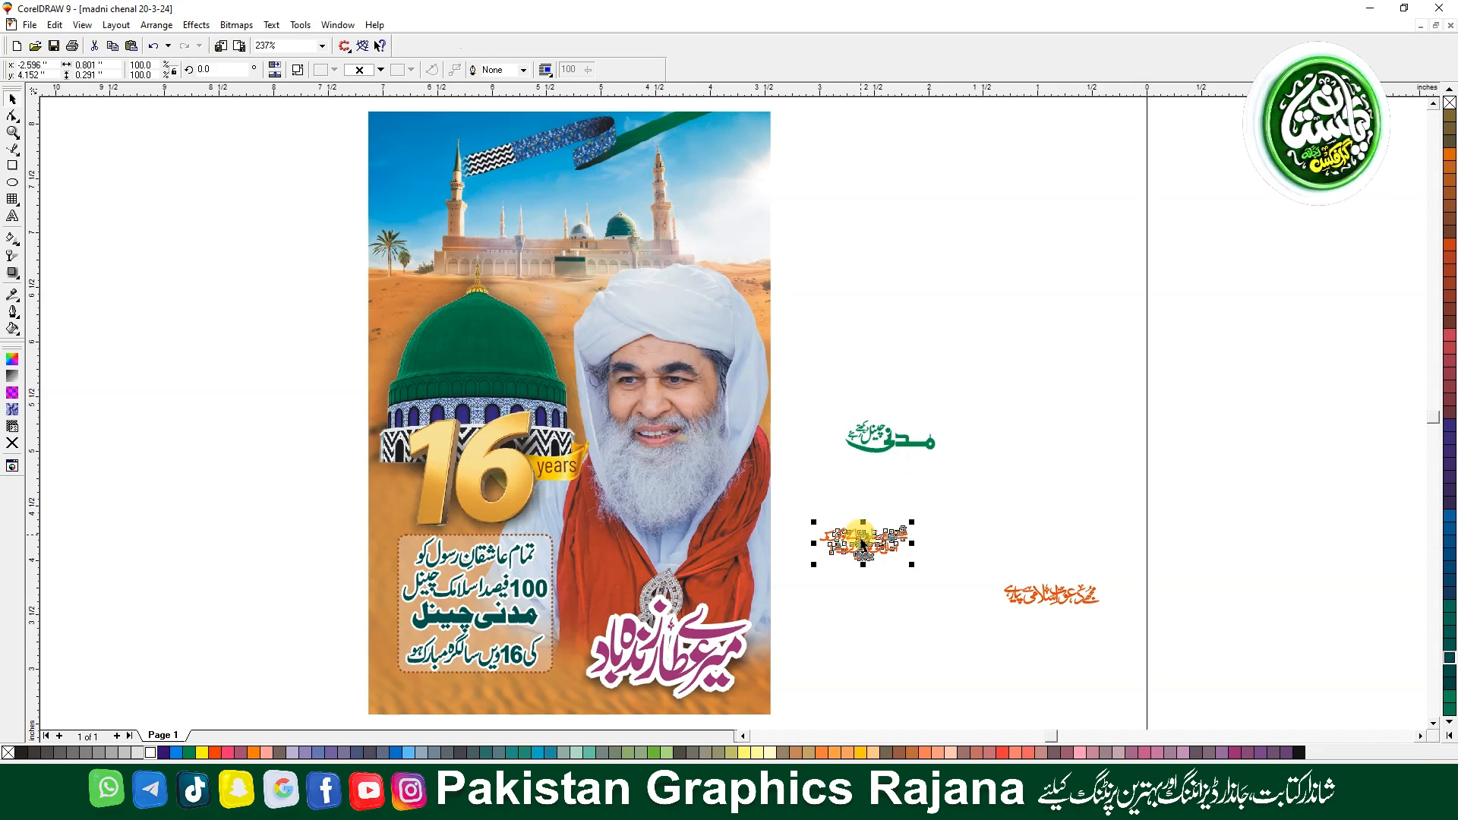
Move the welded text onto the poster's sky above the mosque and fill it with white
mouse_move(862, 543)
mouse_down()
mouse_move(581, 263)
mouse_move(552, 187)
mouse_up()
key(F2)
drag(230, 293, 922, 32)
click(152, 753)
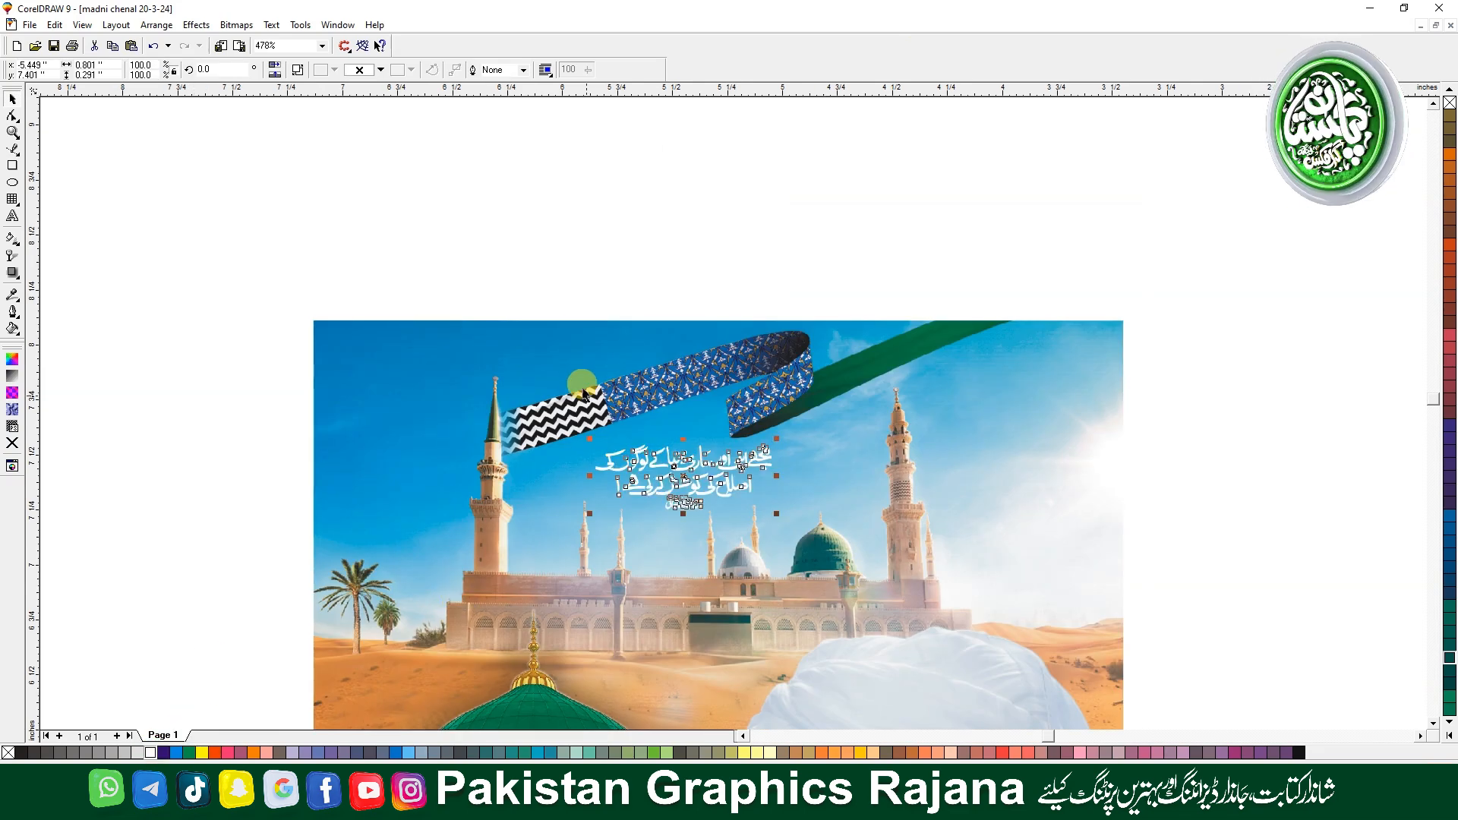
Position the white text between the minarets just below the ribbon and enlarge it to about 0.825 × 0.3 inches
click(660, 203)
click(752, 469)
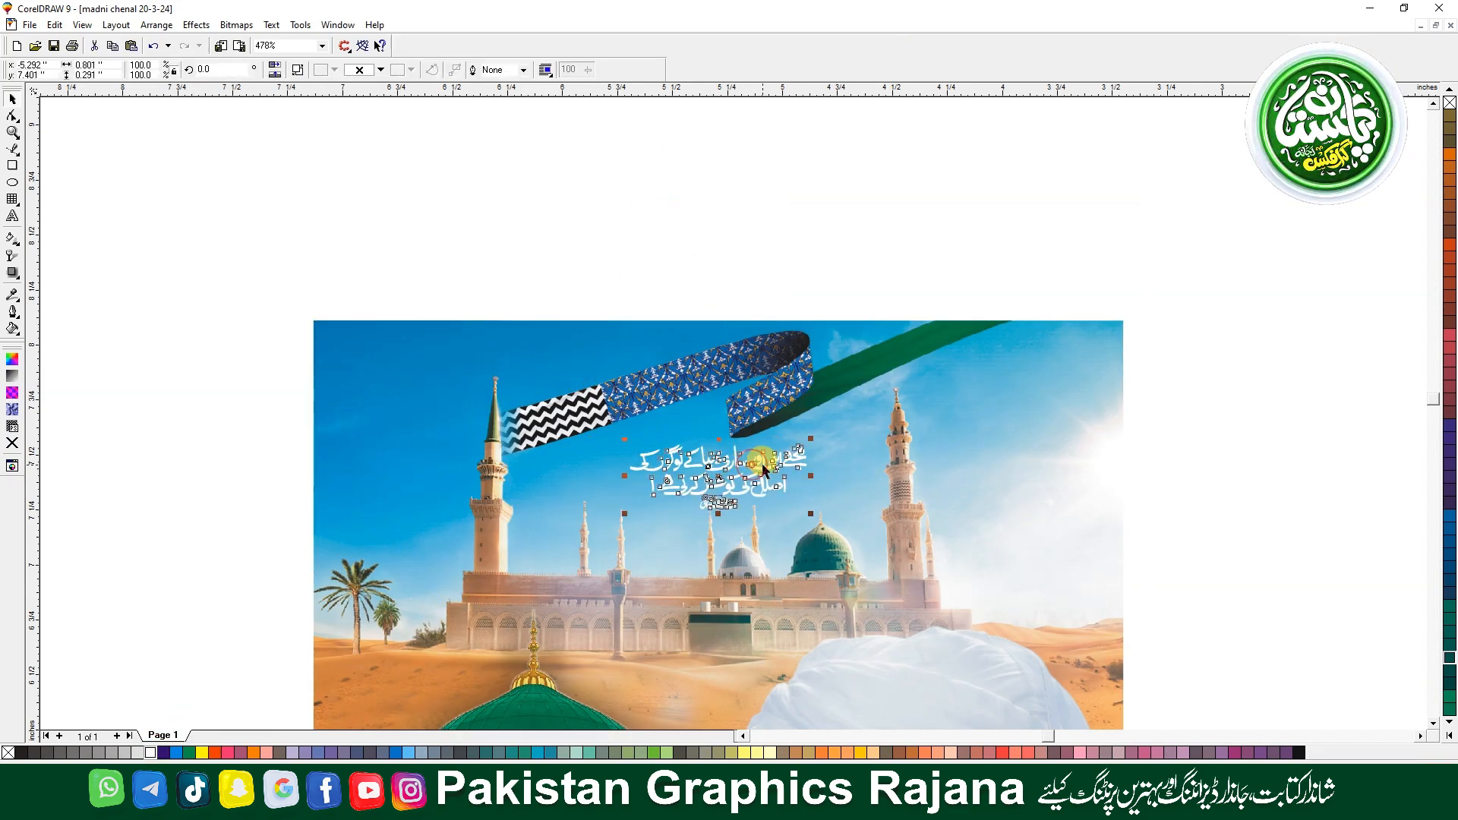
drag(764, 465, 761, 459)
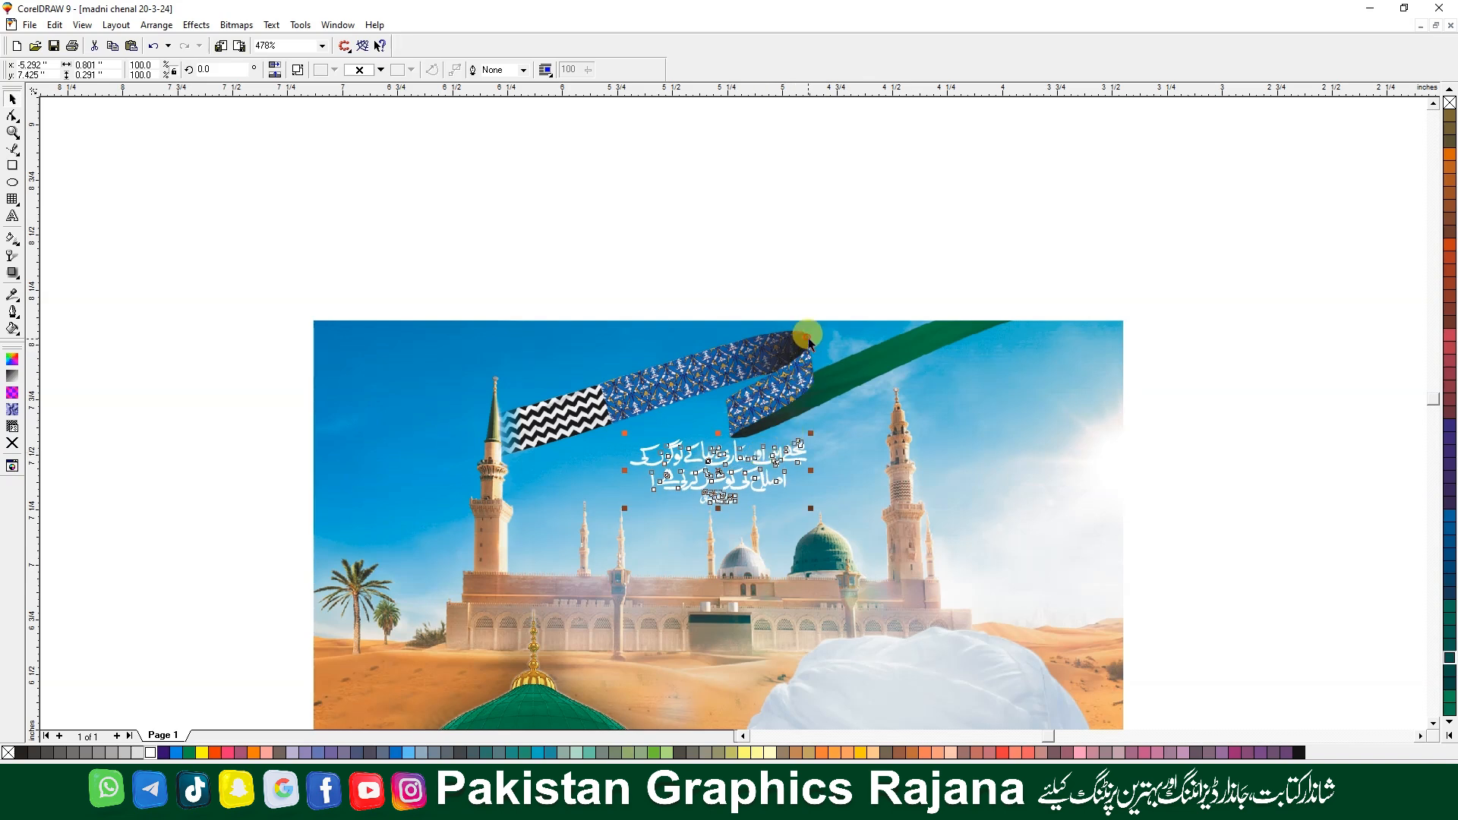
click(733, 344)
click(794, 458)
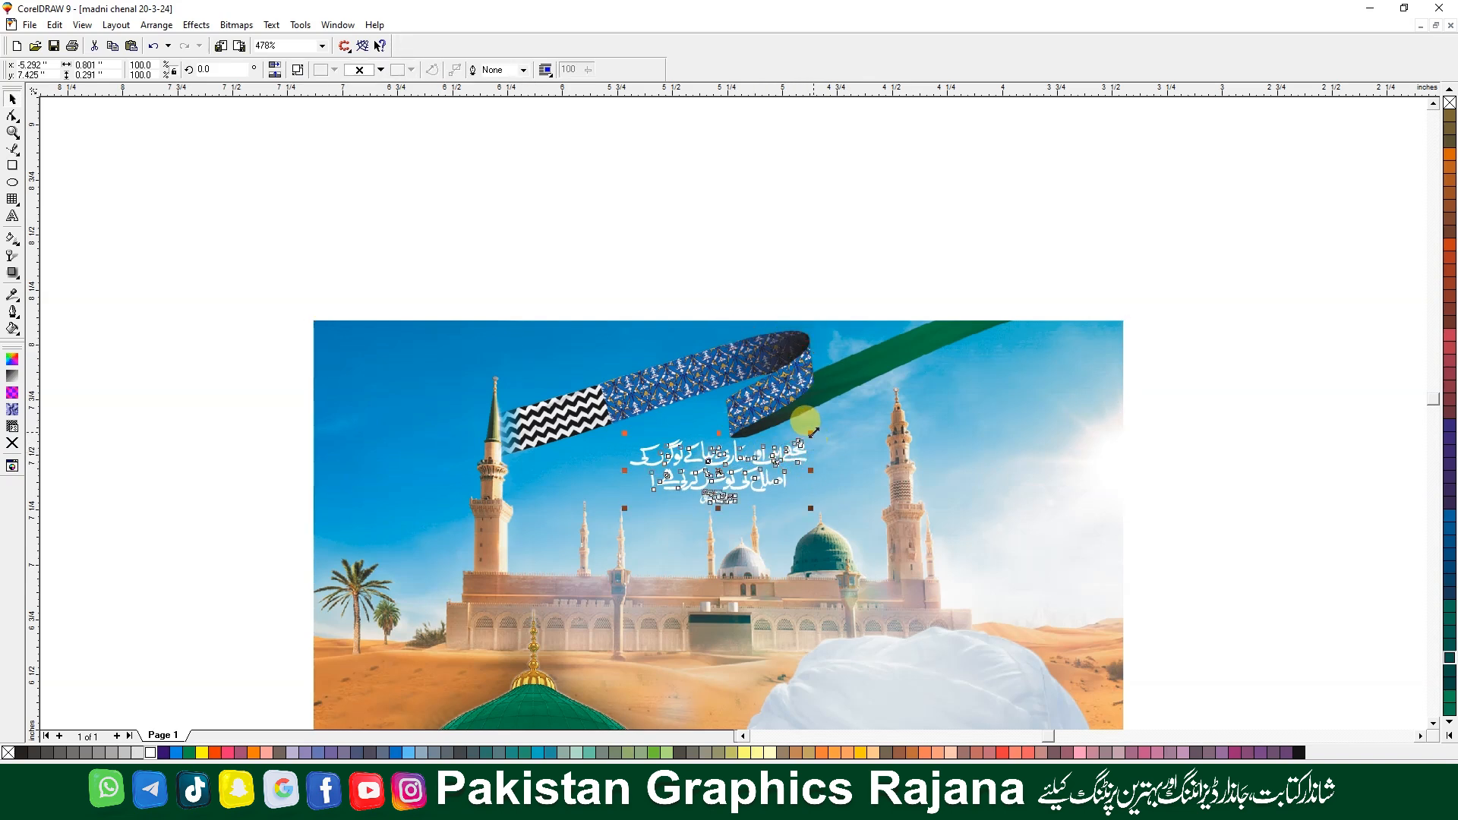
drag(816, 430, 817, 432)
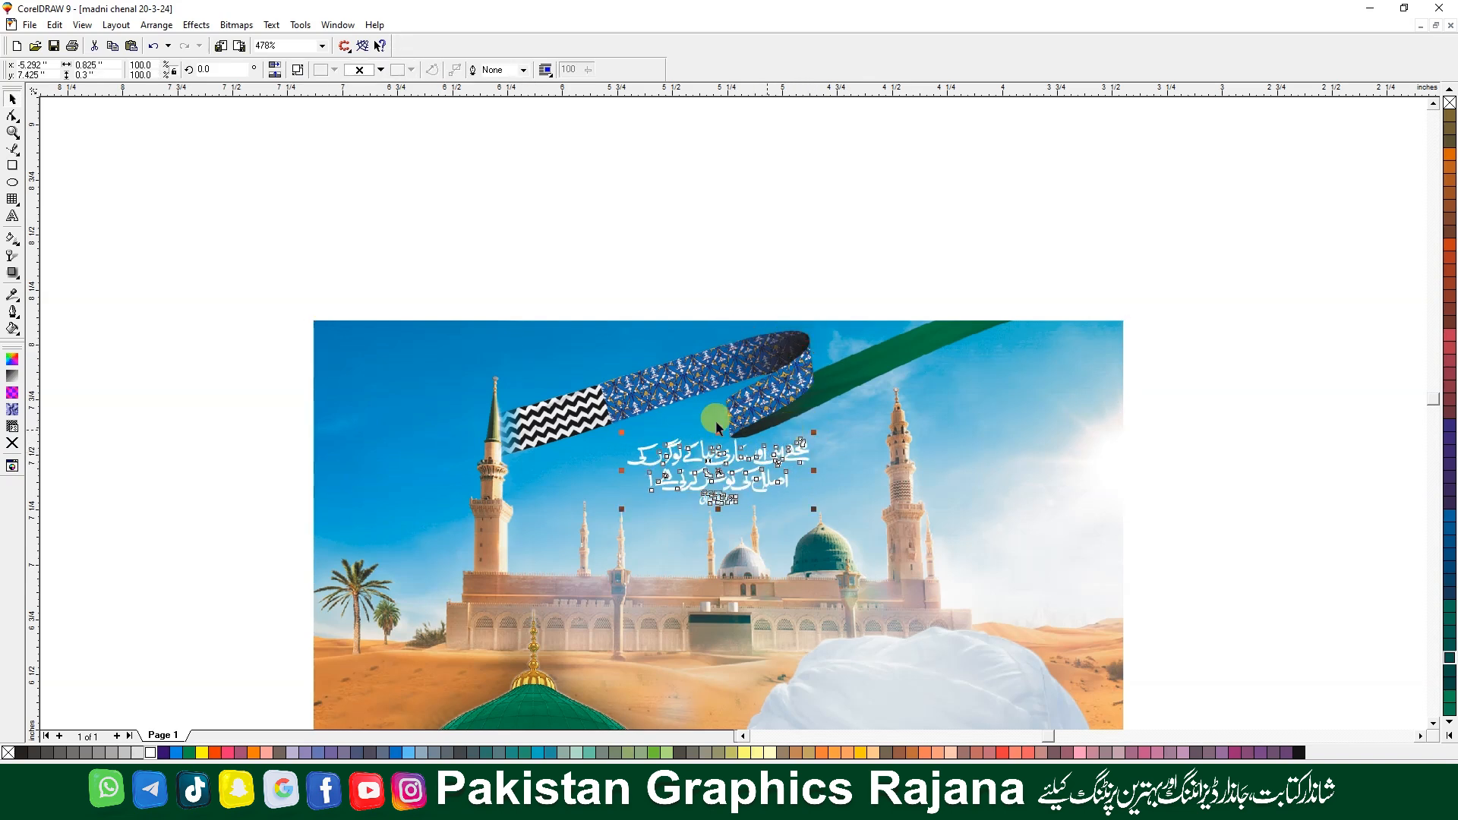
Move the white text above the poster and give it a drop shadow with opacity 36 and feather 15
drag(719, 472, 713, 229)
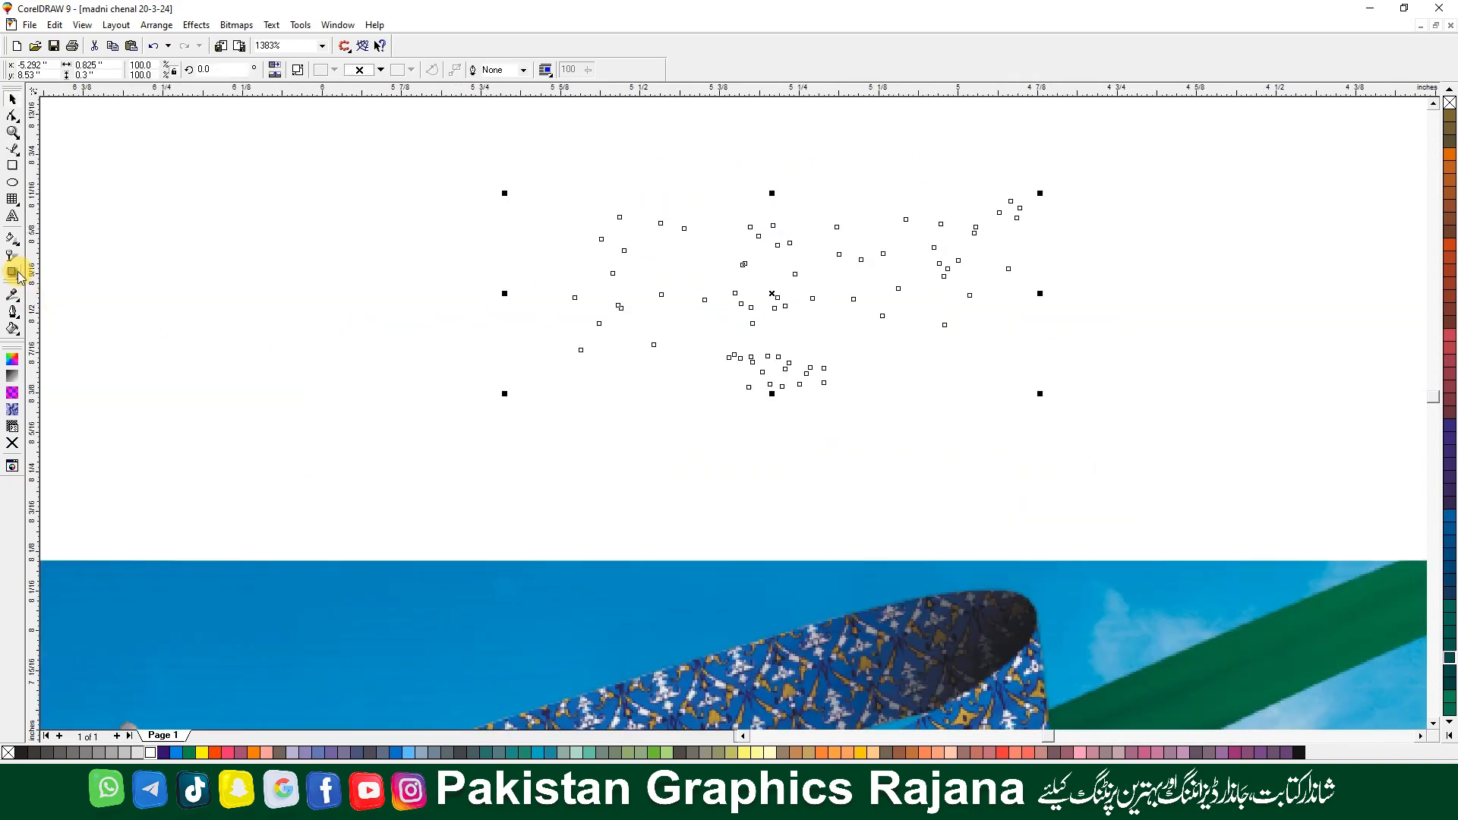
click(13, 274)
drag(778, 429, 765, 238)
drag(767, 332, 775, 353)
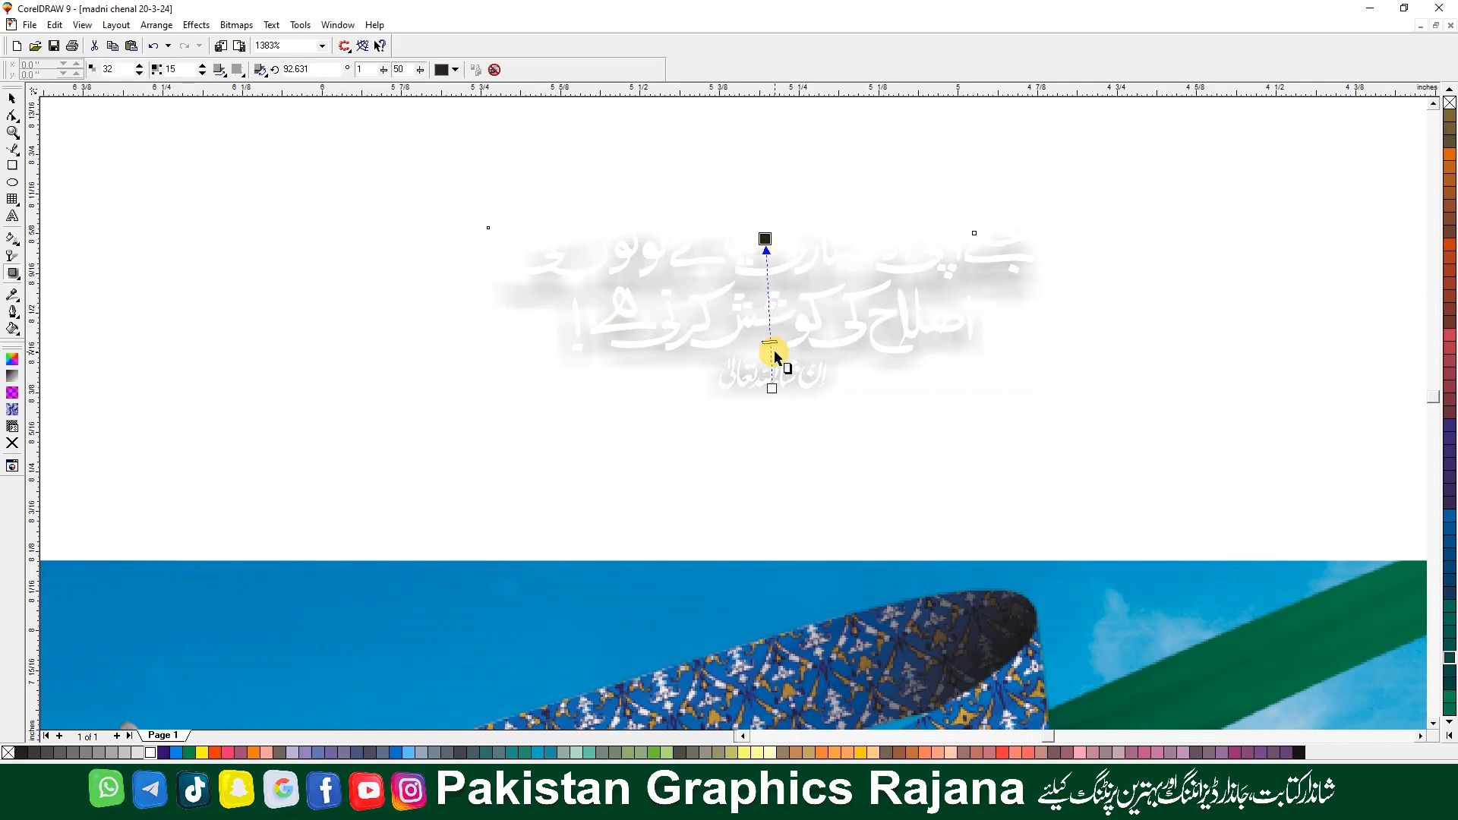
Separate the shadow from the white text, group both parts and move them back into the sky below the ribbon
click(156, 25)
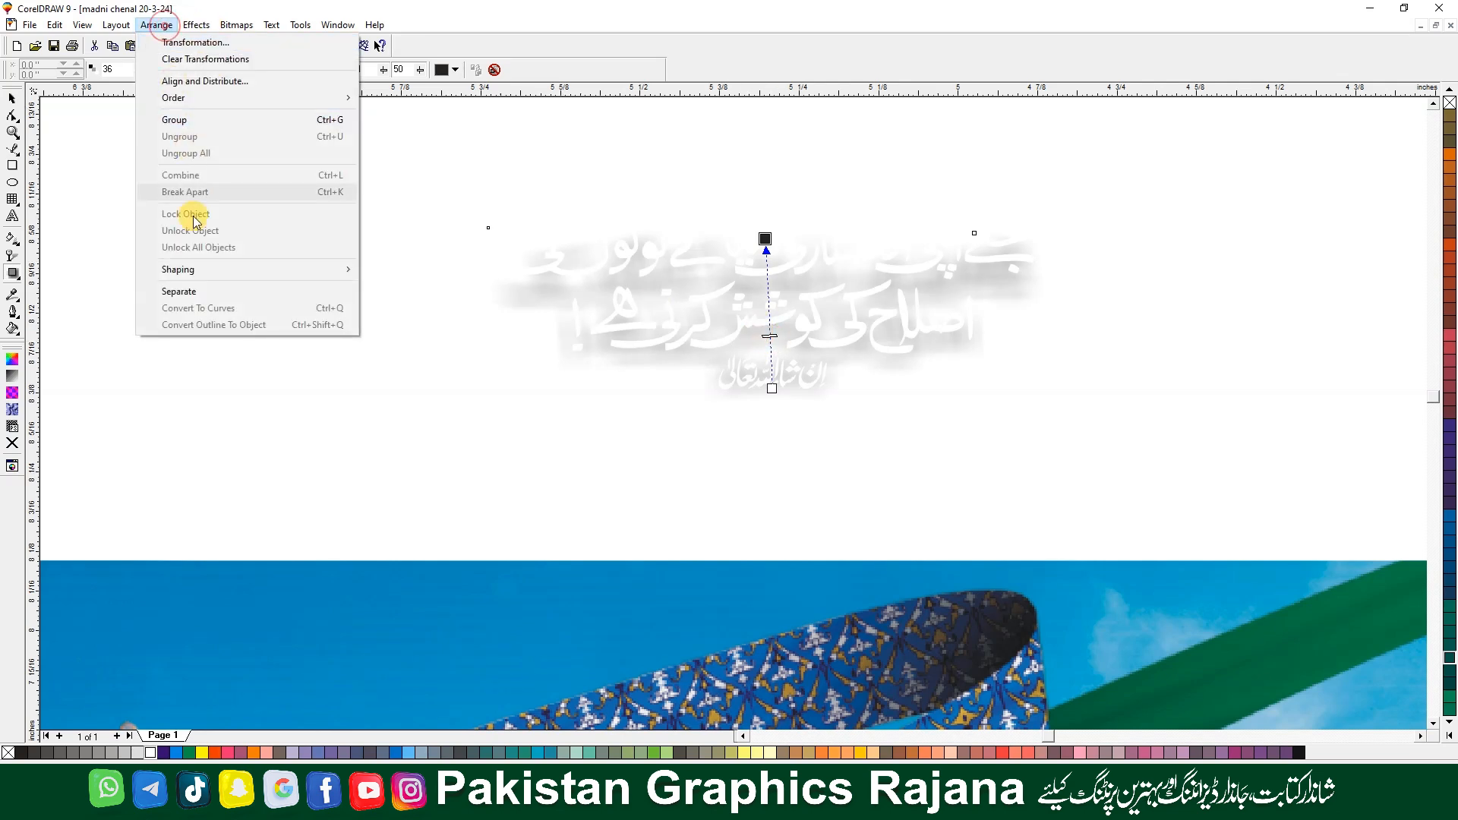
click(199, 289)
scroll(715, 269, down, 3)
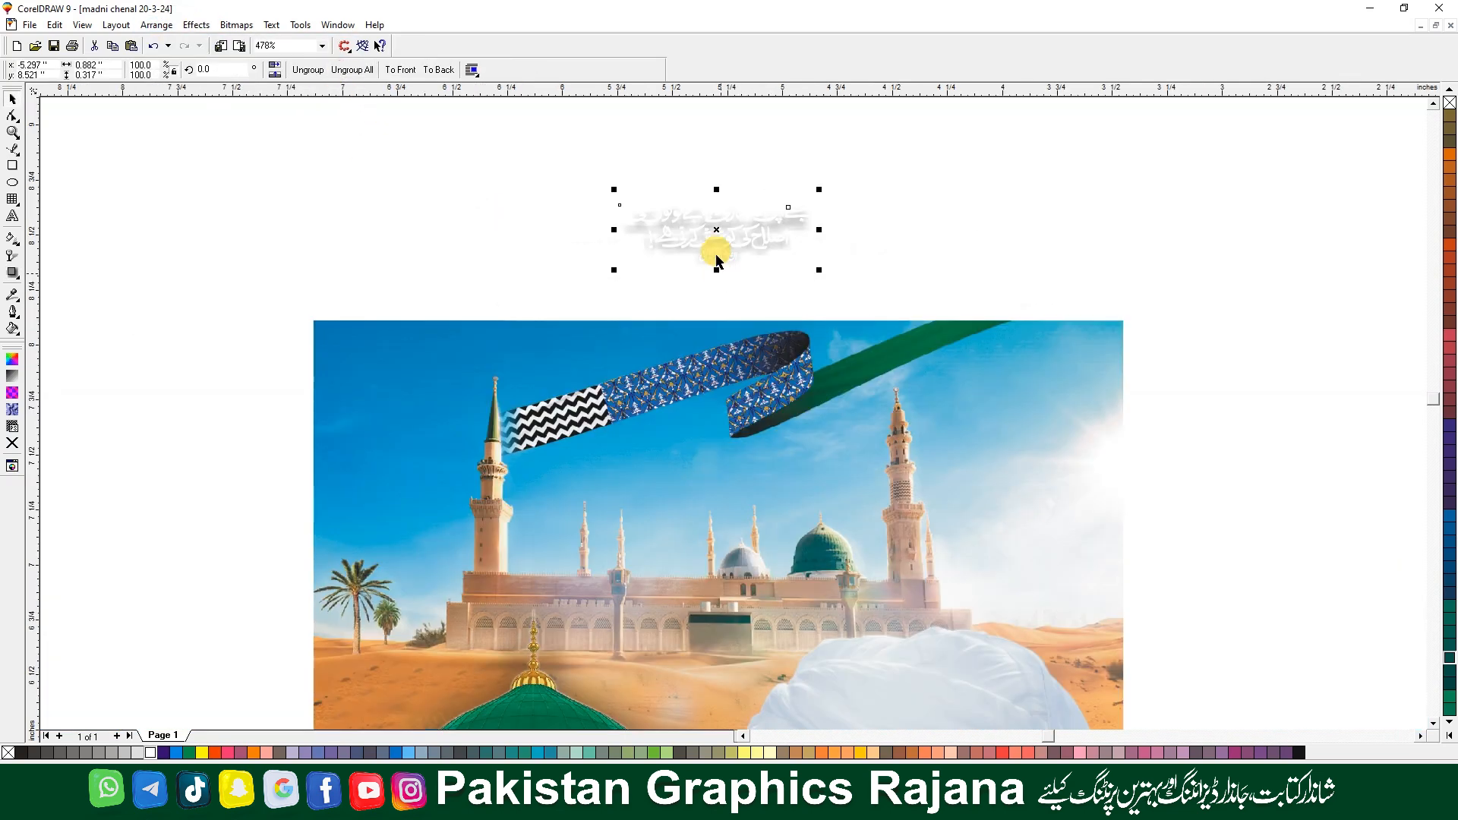
drag(713, 224, 725, 467)
click(675, 218)
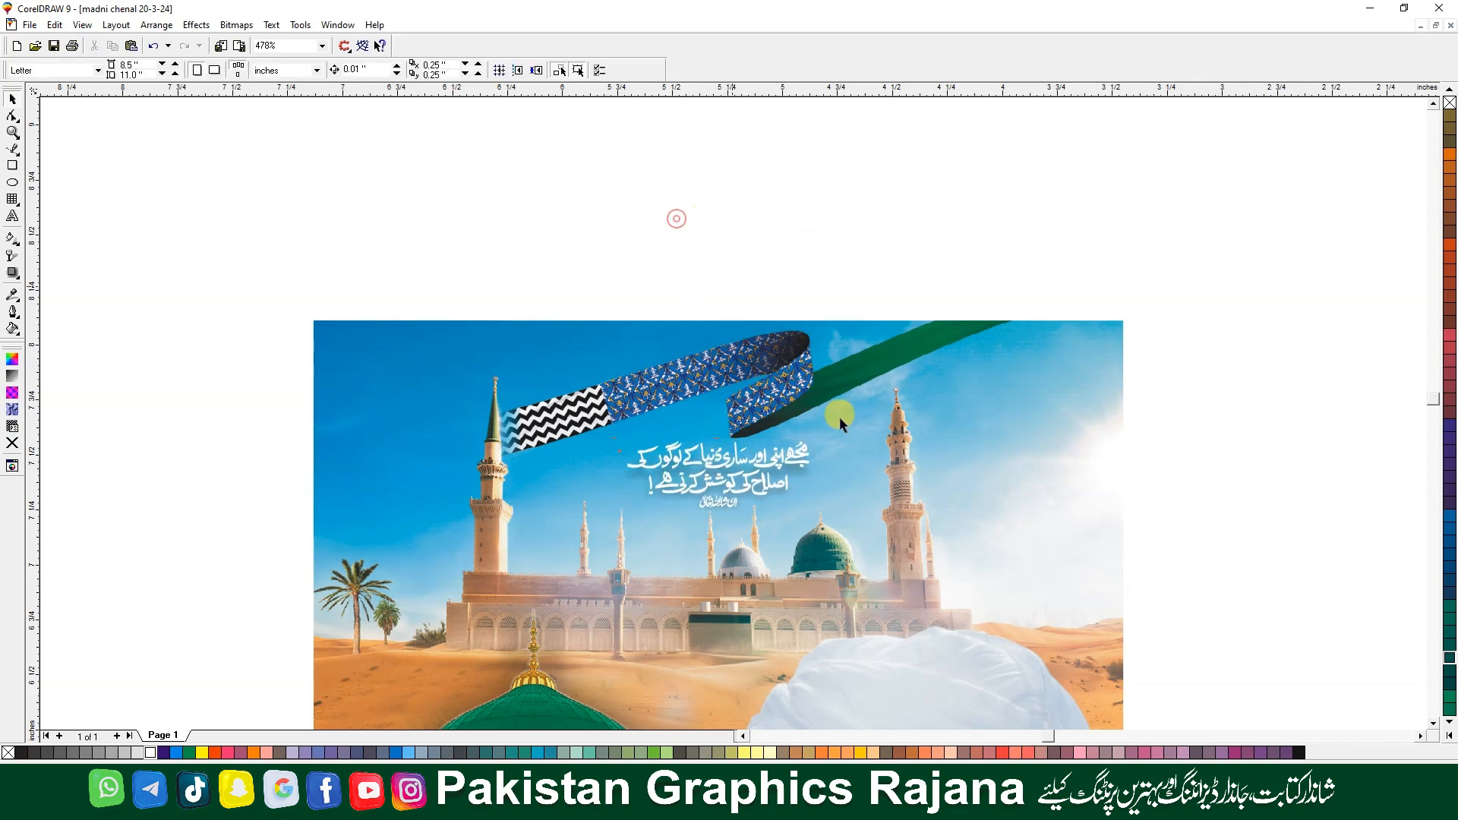
Move the green مدنی چینل slogan up the blank area to the level of the portrait's head
scroll(922, 231, down, 1)
click(908, 448)
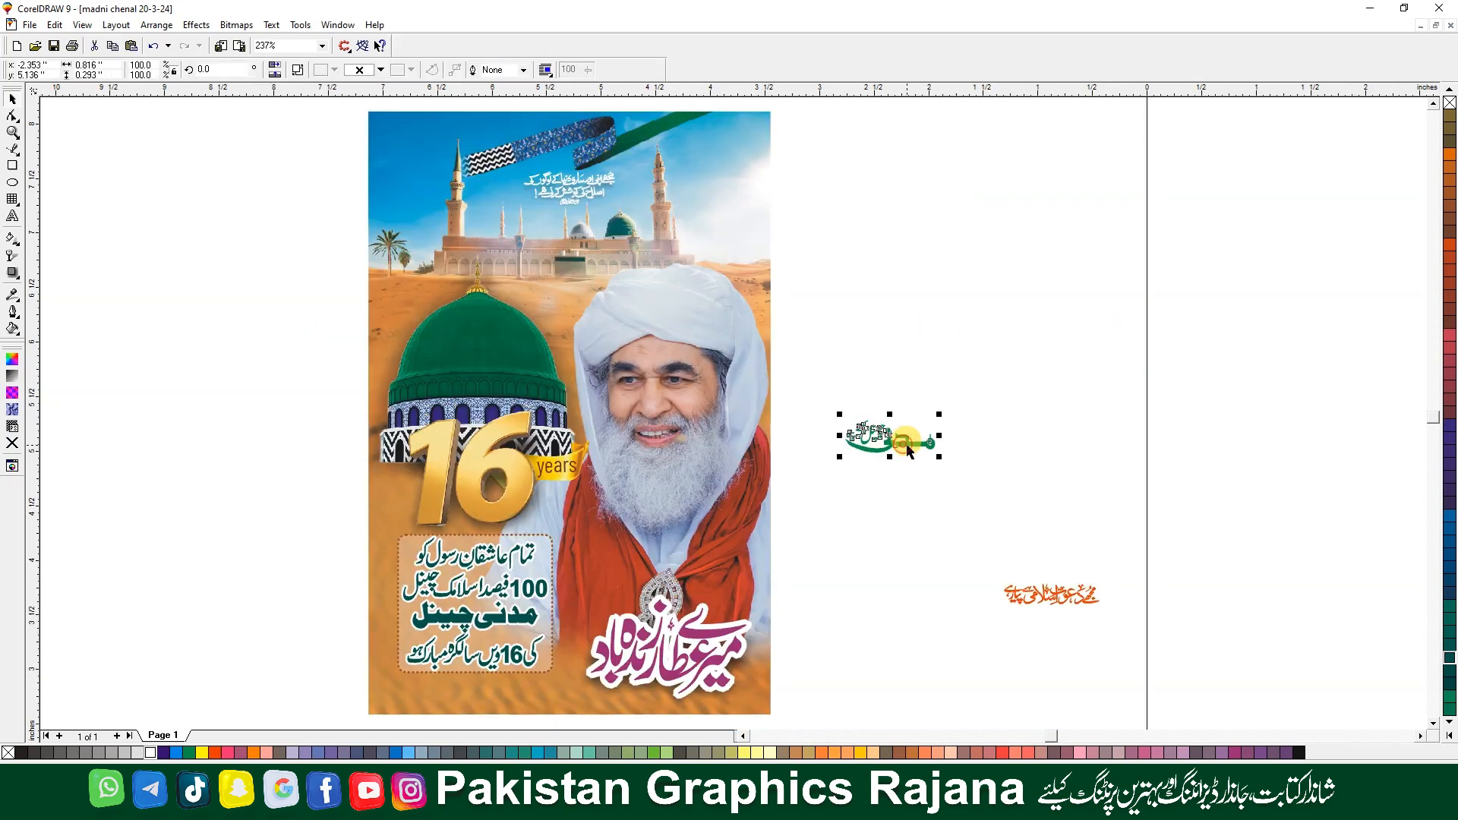
click(960, 551)
click(928, 443)
drag(910, 448, 948, 478)
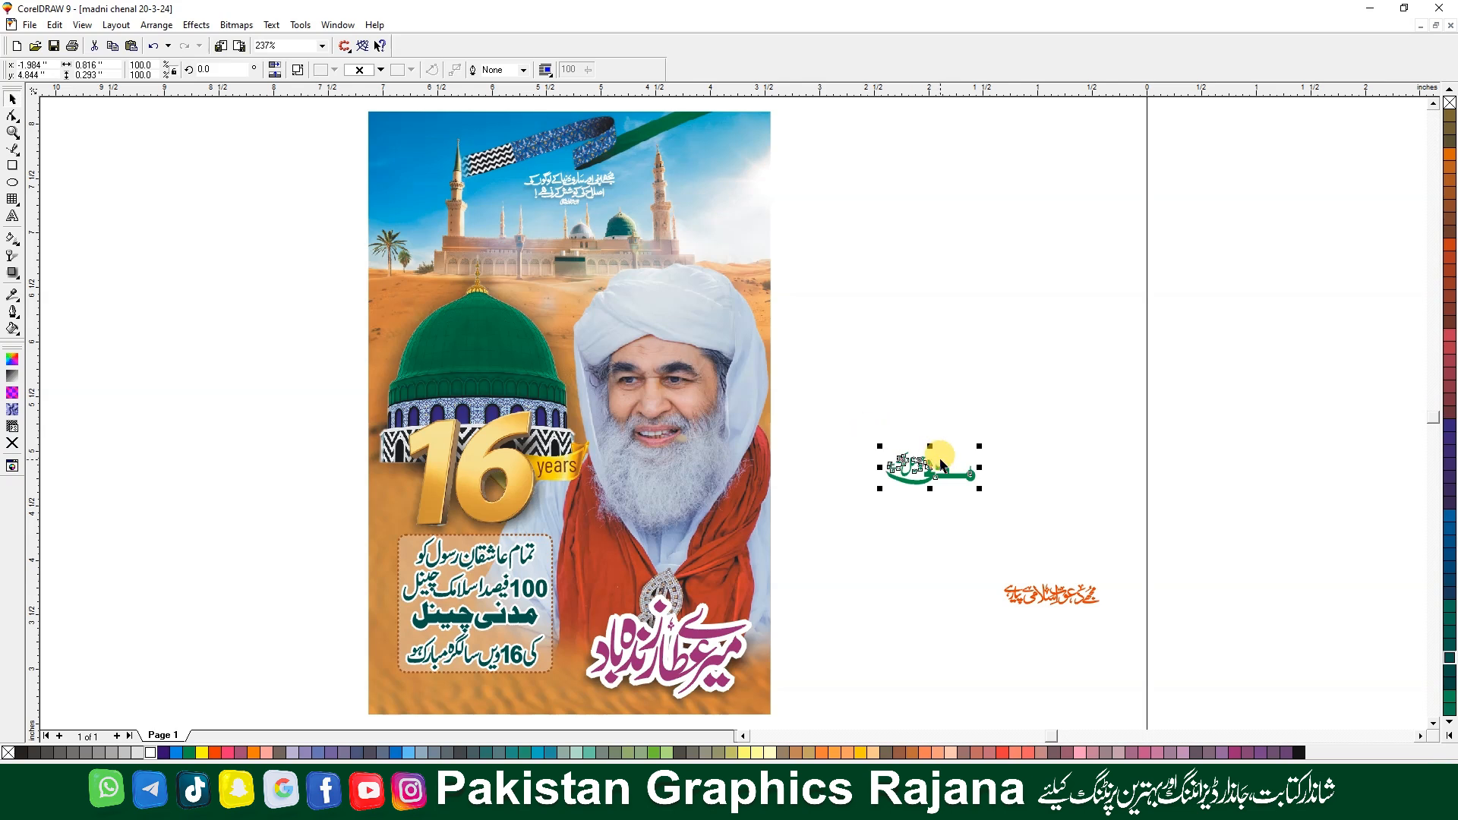
drag(932, 471, 919, 300)
Place the slogan on the sand between dome and turban, rotated 7.833° and sized about 0.723 × 0.252 inches, and fill it white
key(F2)
drag(1033, 232, 400, 391)
drag(1276, 349, 361, 375)
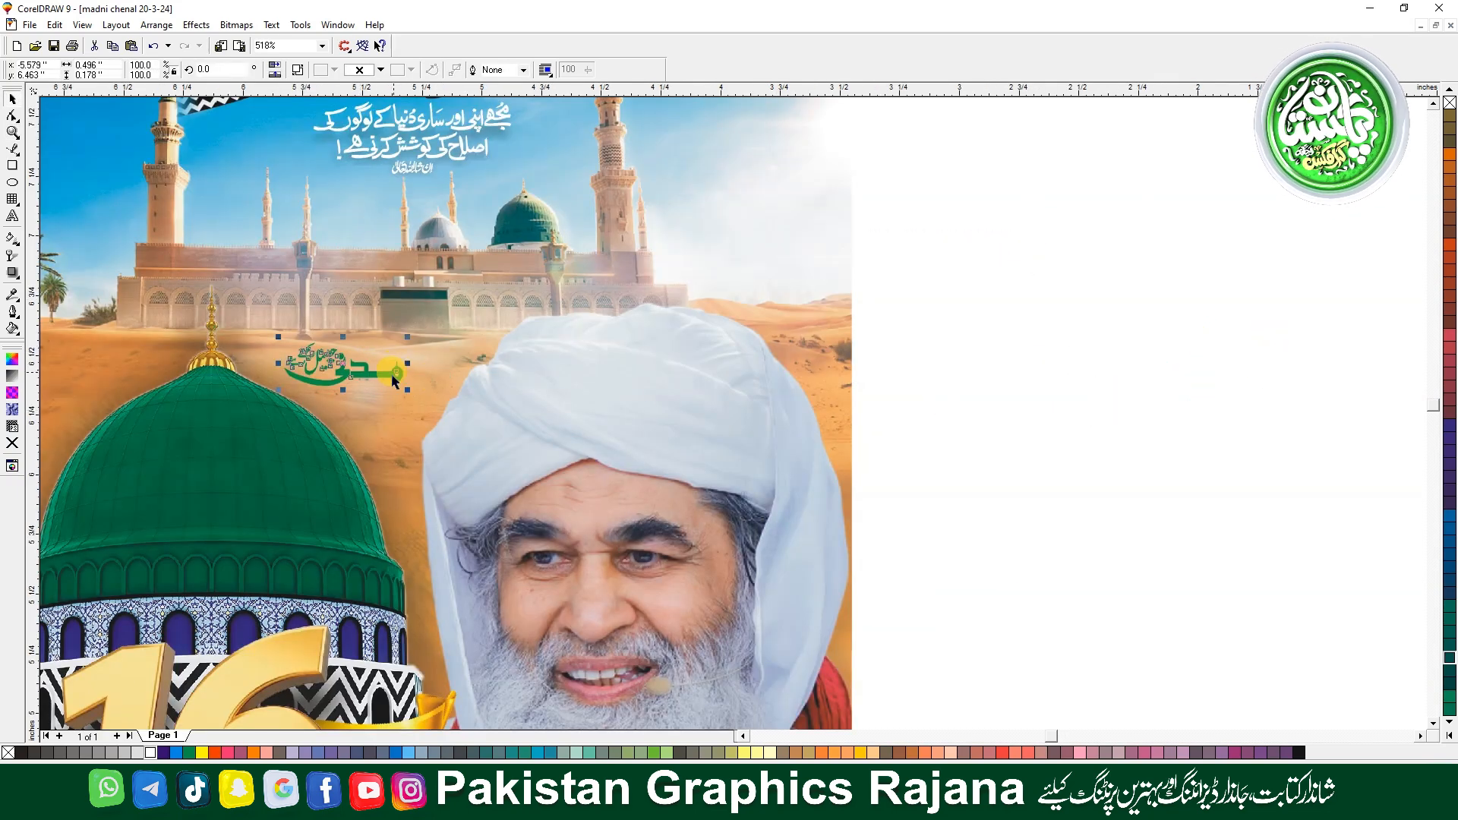
click(389, 370)
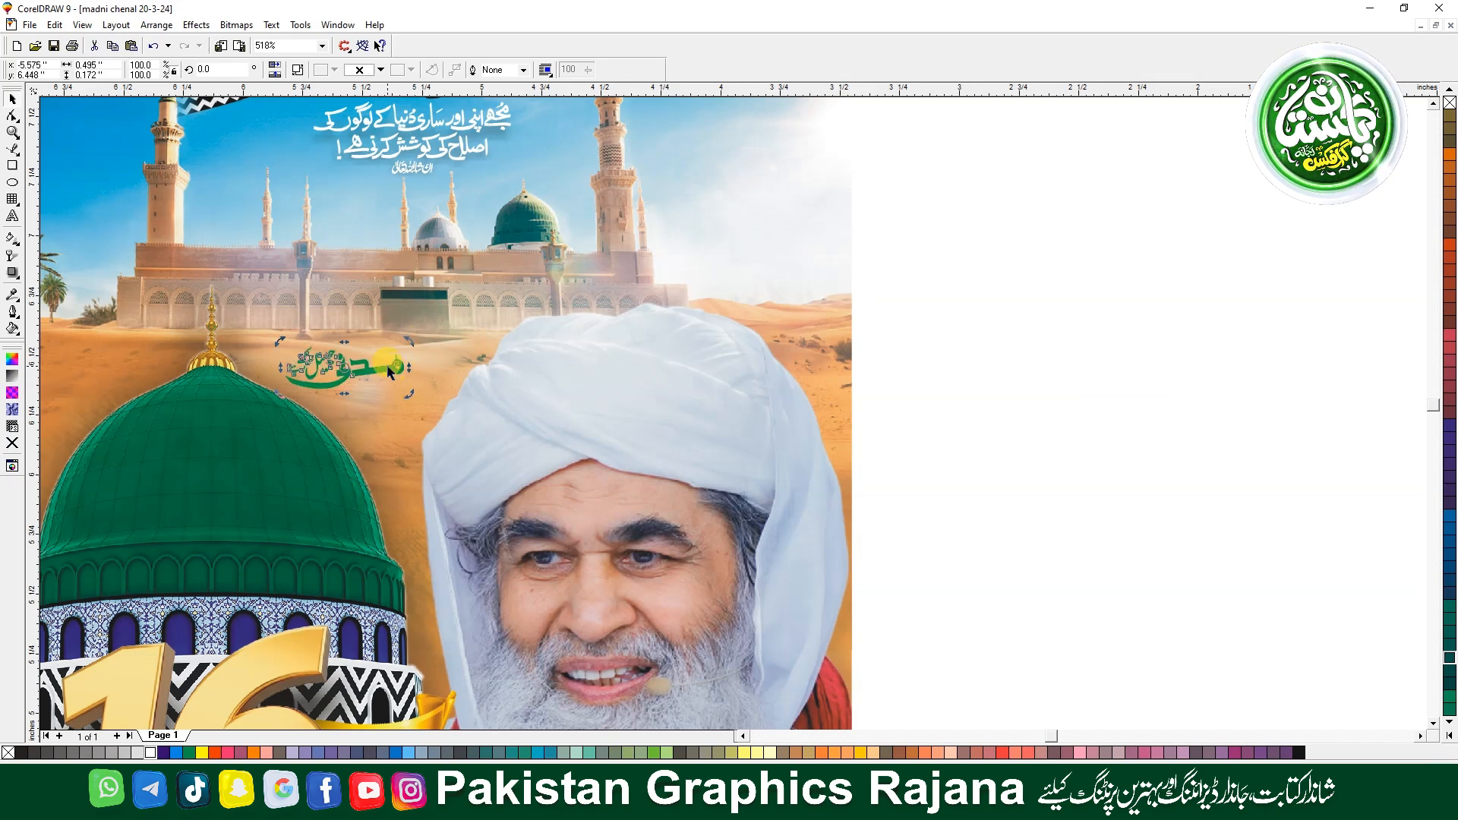
drag(409, 343, 454, 321)
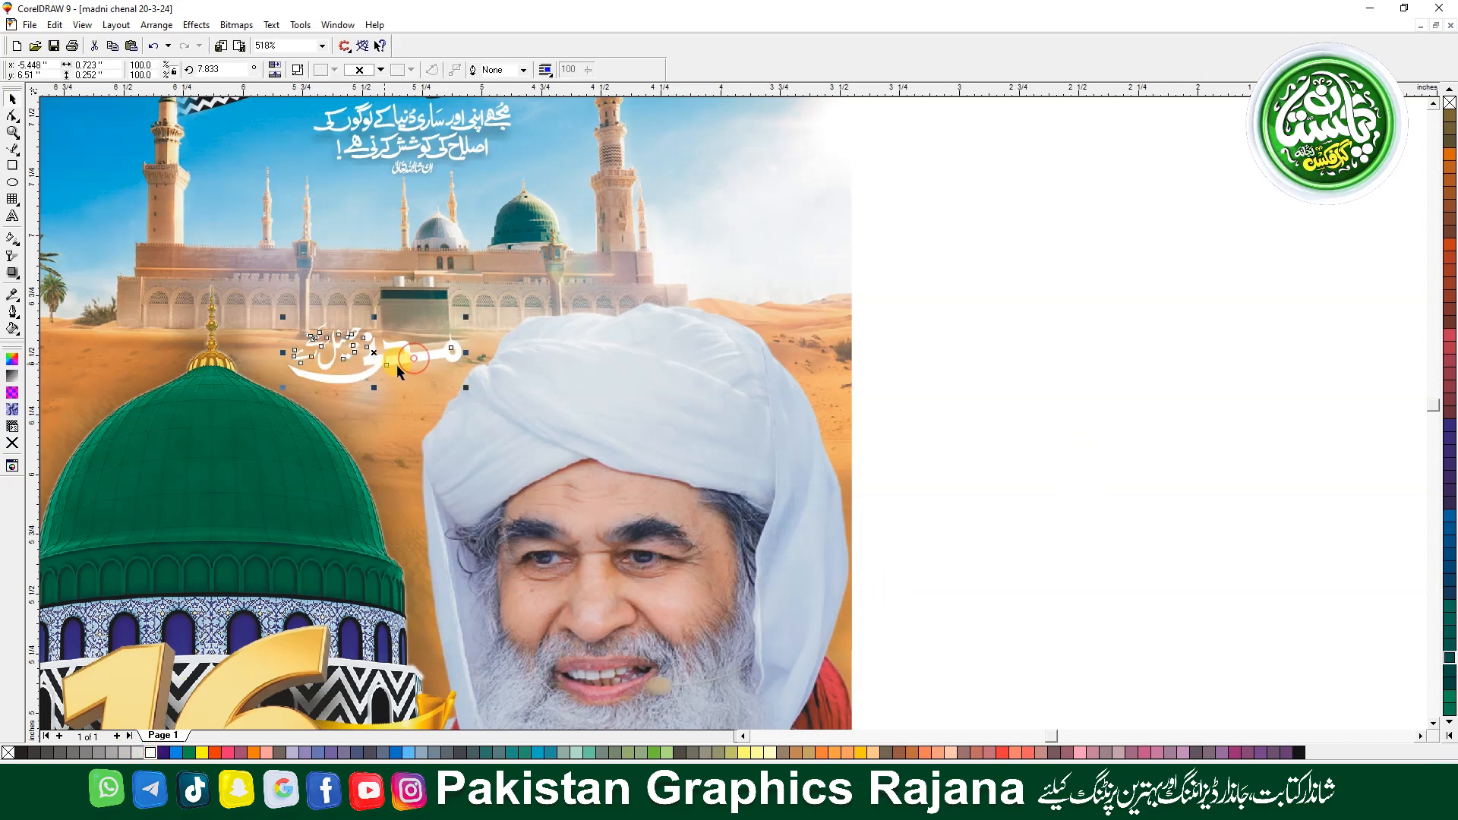
Move the white slogan off the poster and give it a drop shadow with opacity 44, feather 15 and direction 92.667°
drag(397, 365, 1093, 361)
click(13, 311)
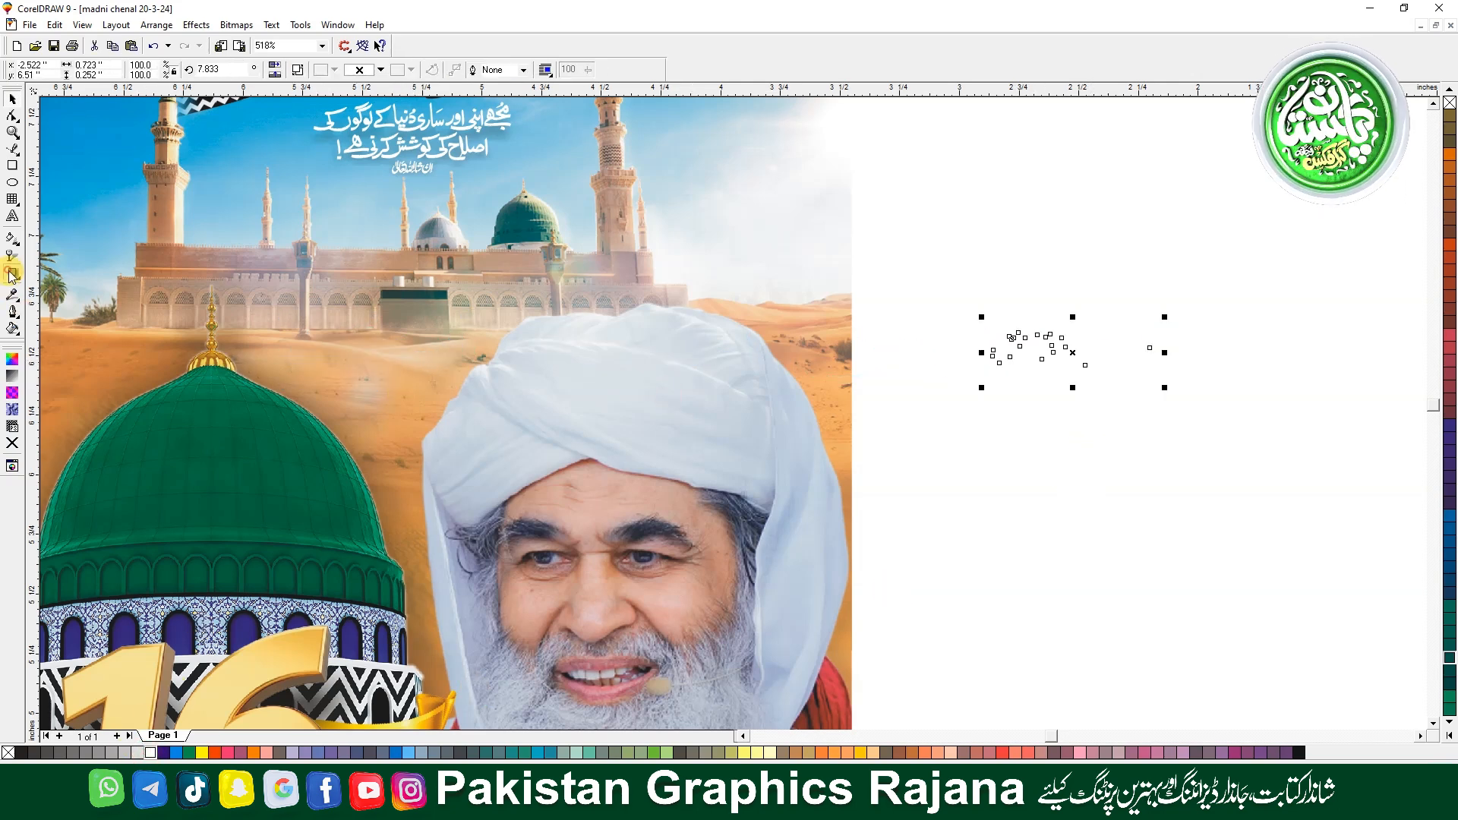
click(12, 273)
drag(1067, 338, 1068, 335)
key(F2)
drag(1216, 277, 938, 430)
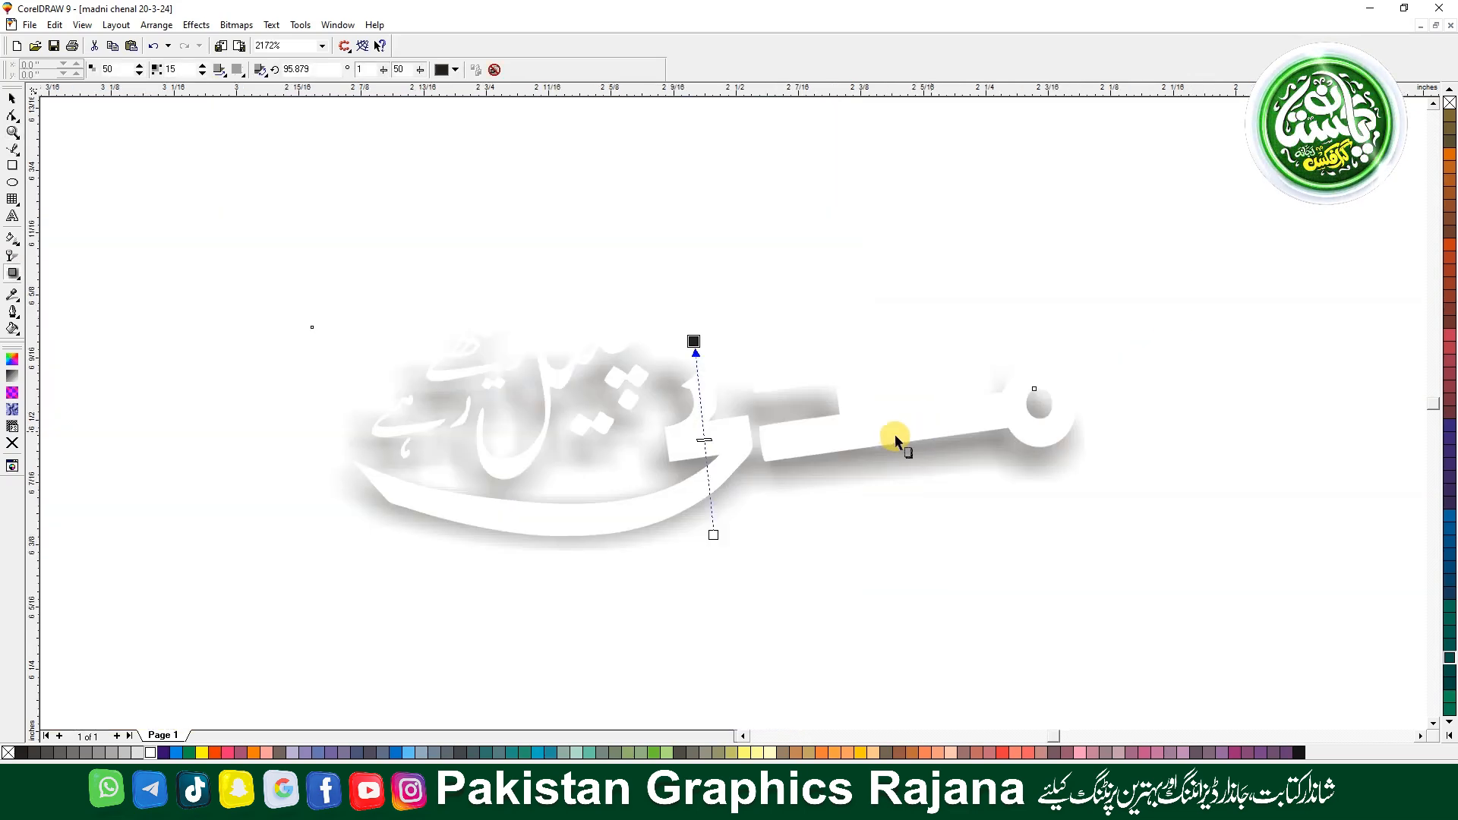
drag(696, 346, 703, 333)
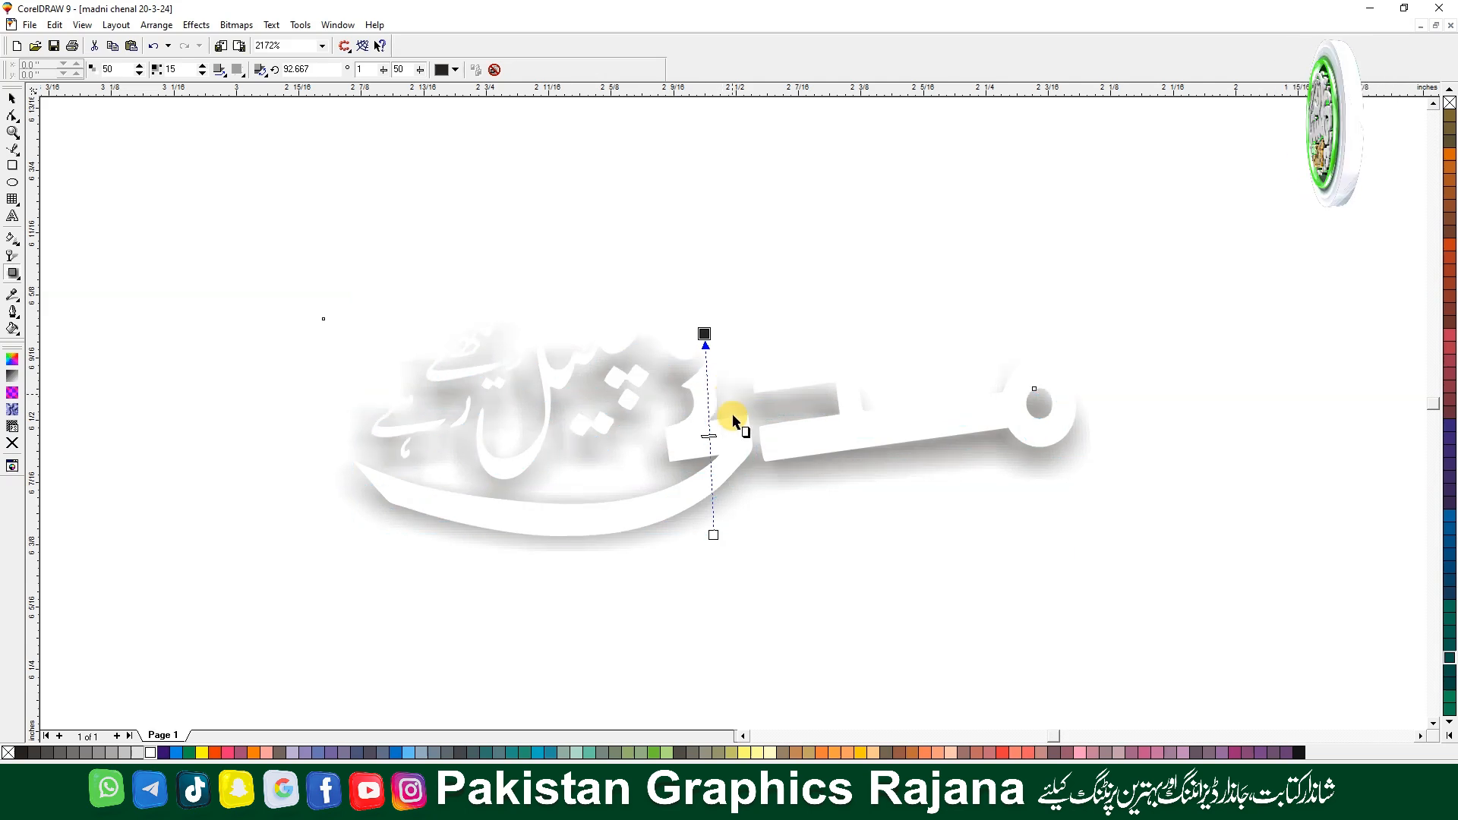
drag(709, 441, 710, 454)
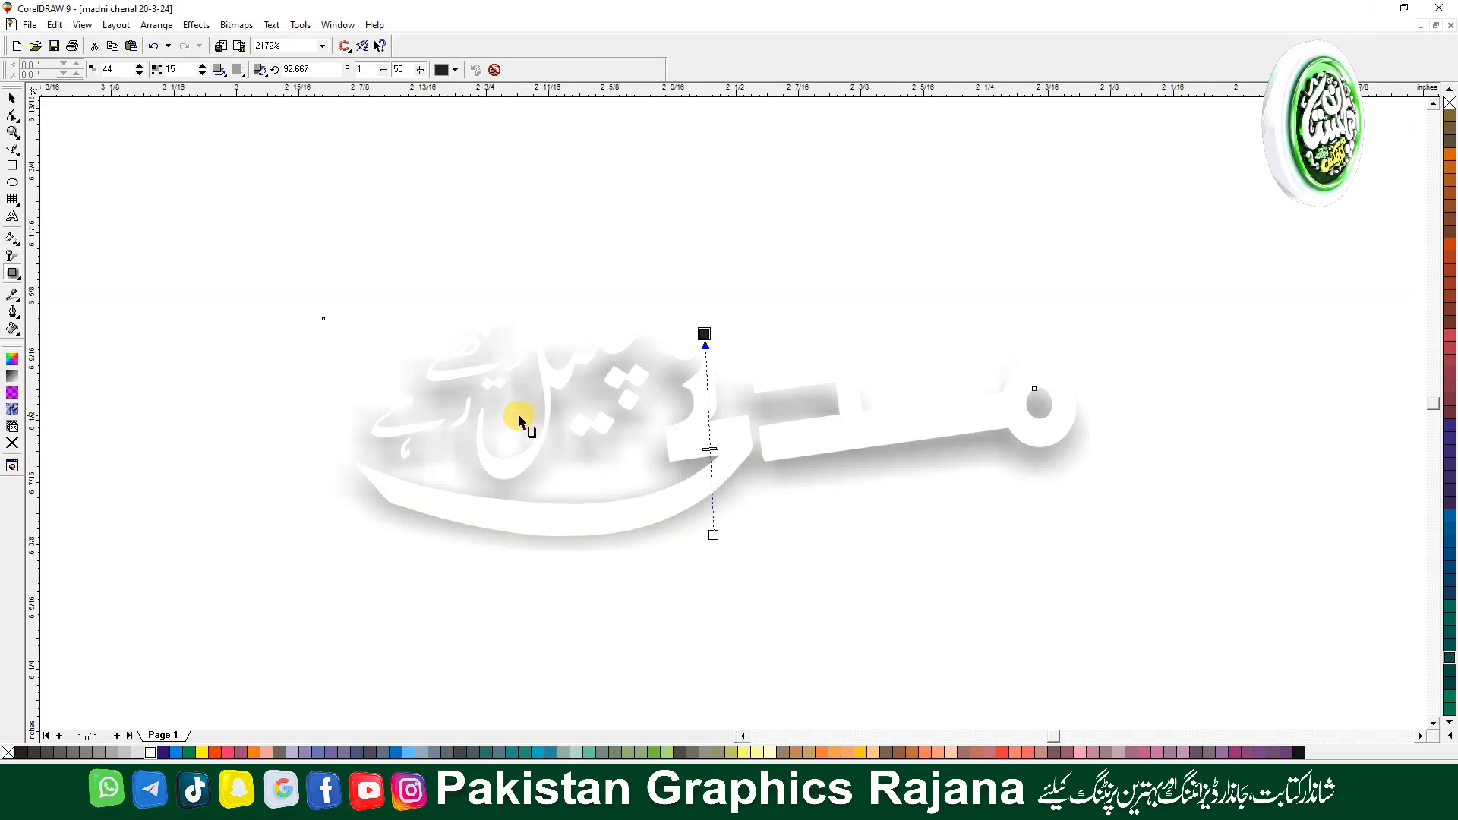
Separate the slogan's shadow, group it with the slogan and move the group back onto the sand beside the turban
key(F3)
click(157, 24)
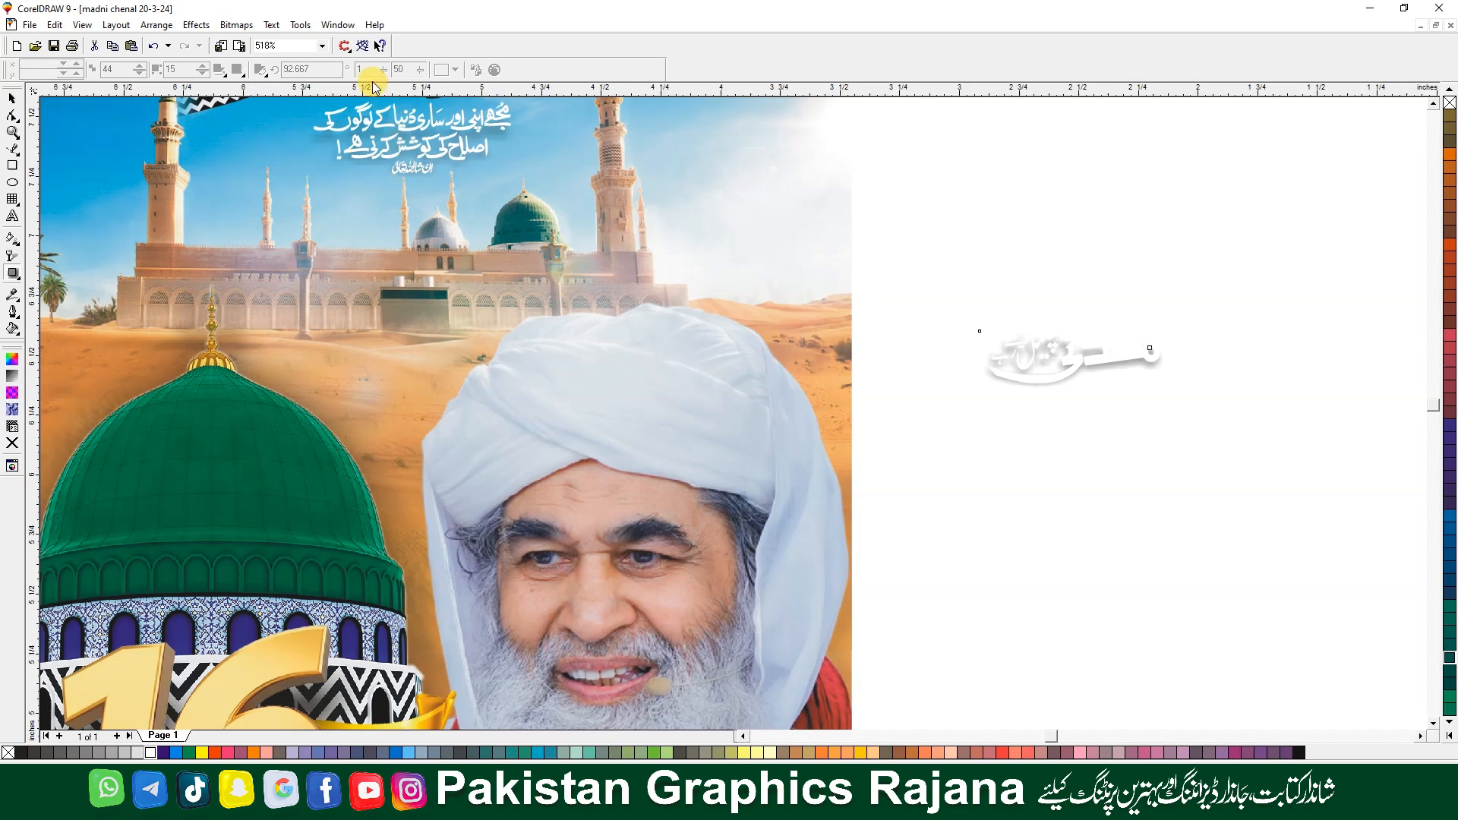
key(space)
drag(1013, 372, 387, 366)
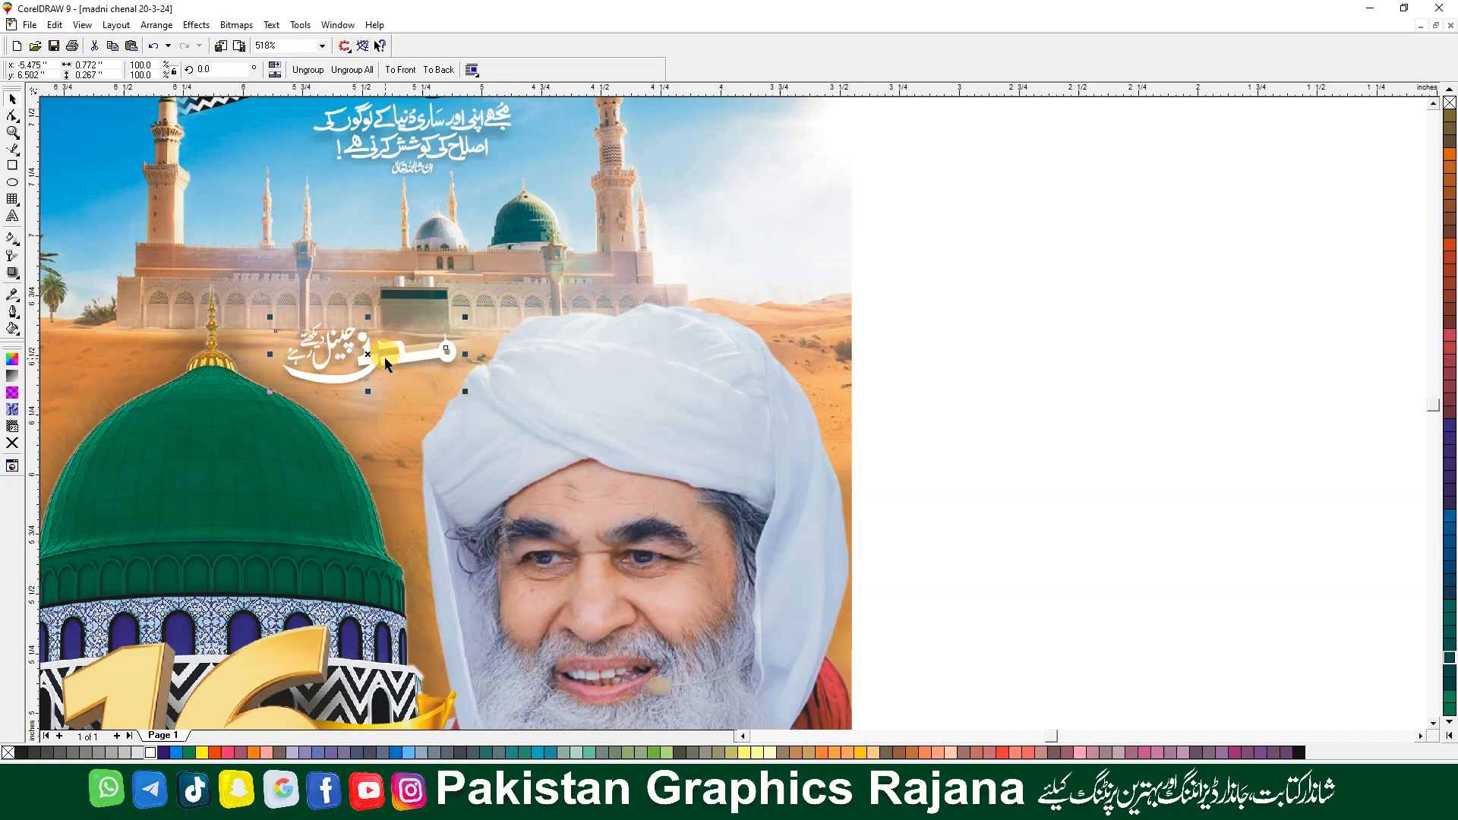
Try light green and pale teal fills on the slogan beside the turban, ending with white again
click(666, 752)
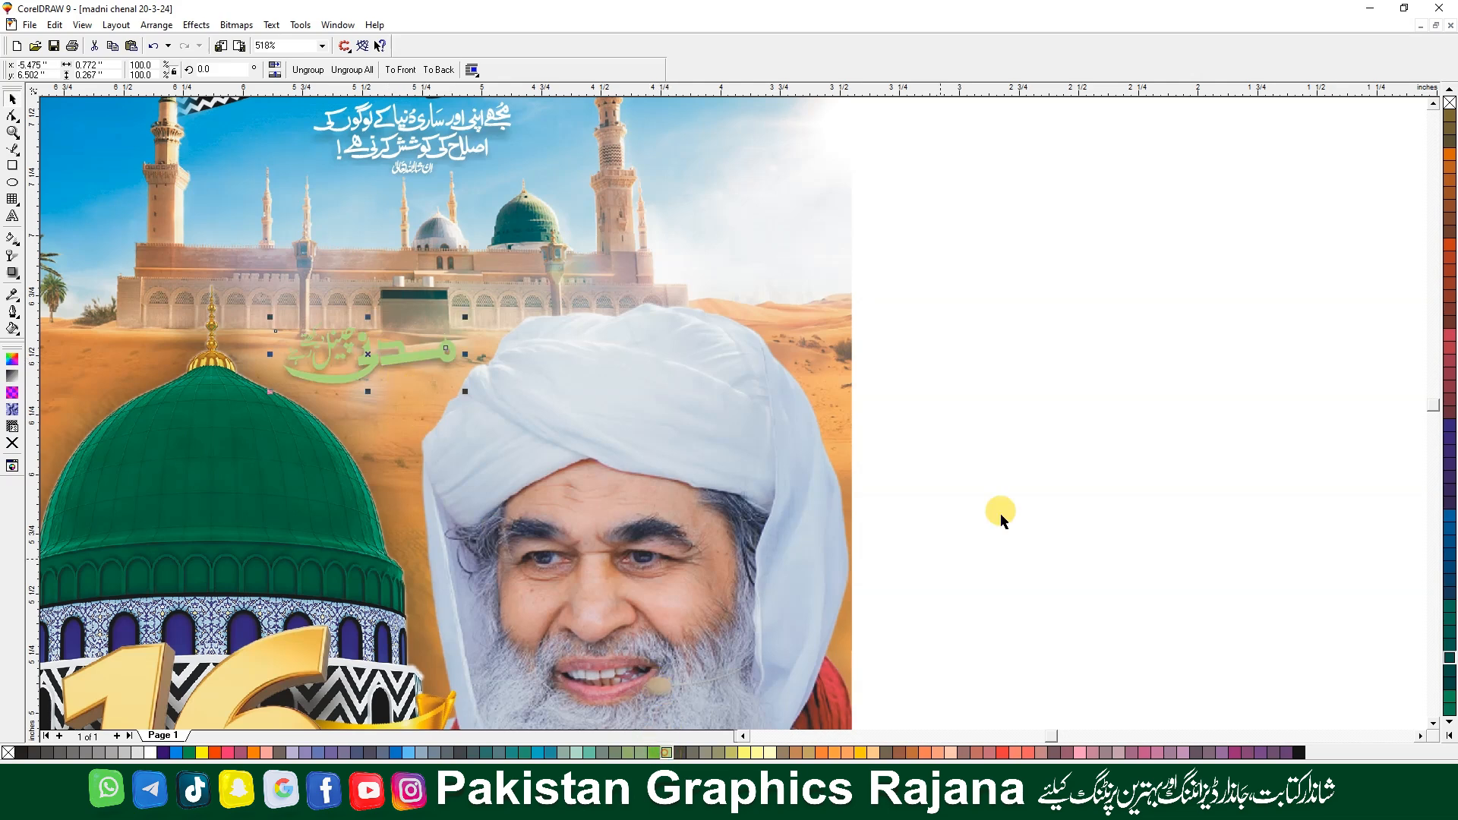
click(577, 754)
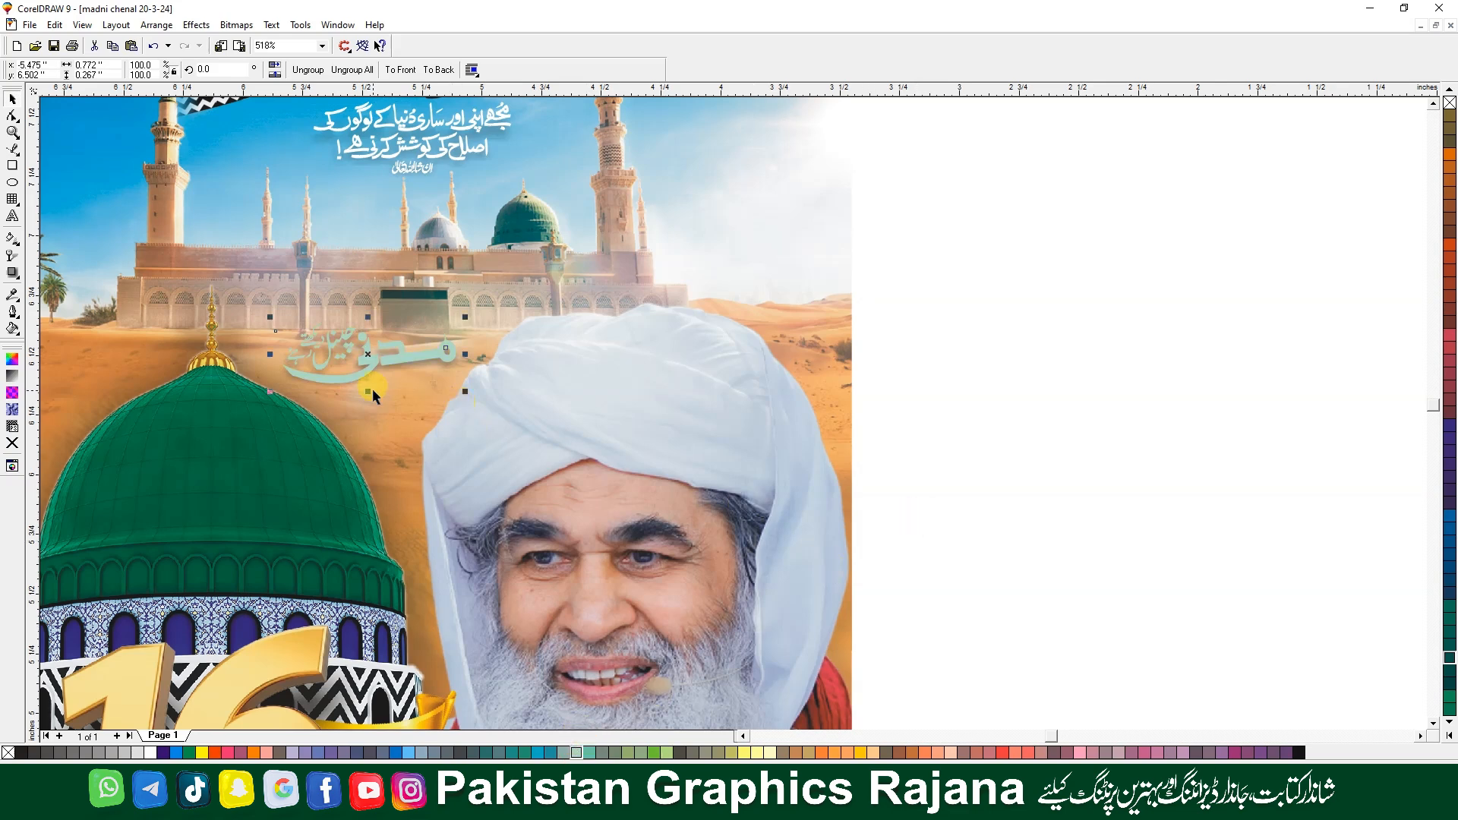
click(156, 753)
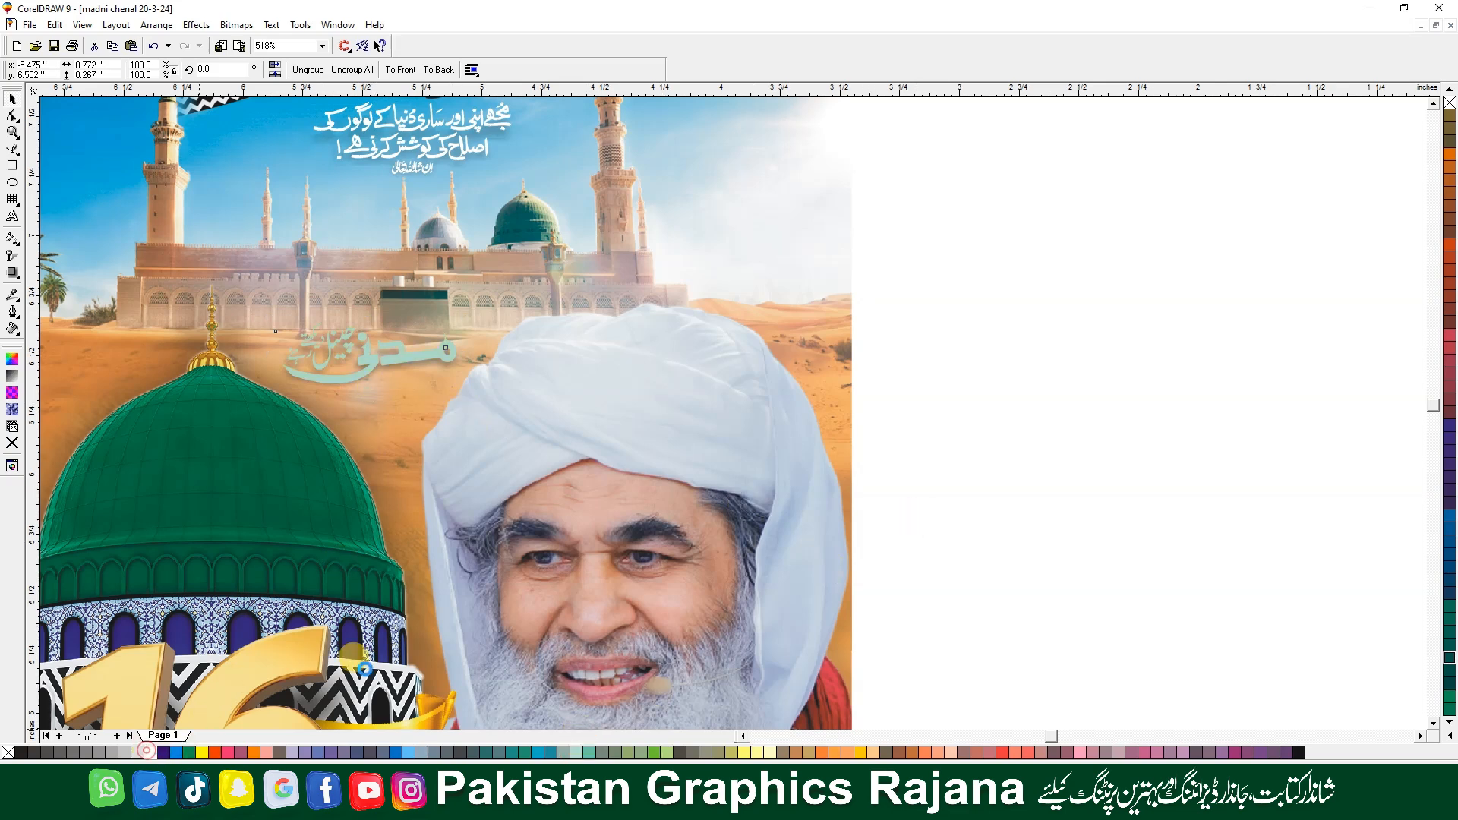
click(1018, 335)
Shift the white slogan slightly down and resize it to about 0.75 × 0.259 inches on the sand between dome and turban
key(F4)
key(F2)
drag(245, 337, 726, 252)
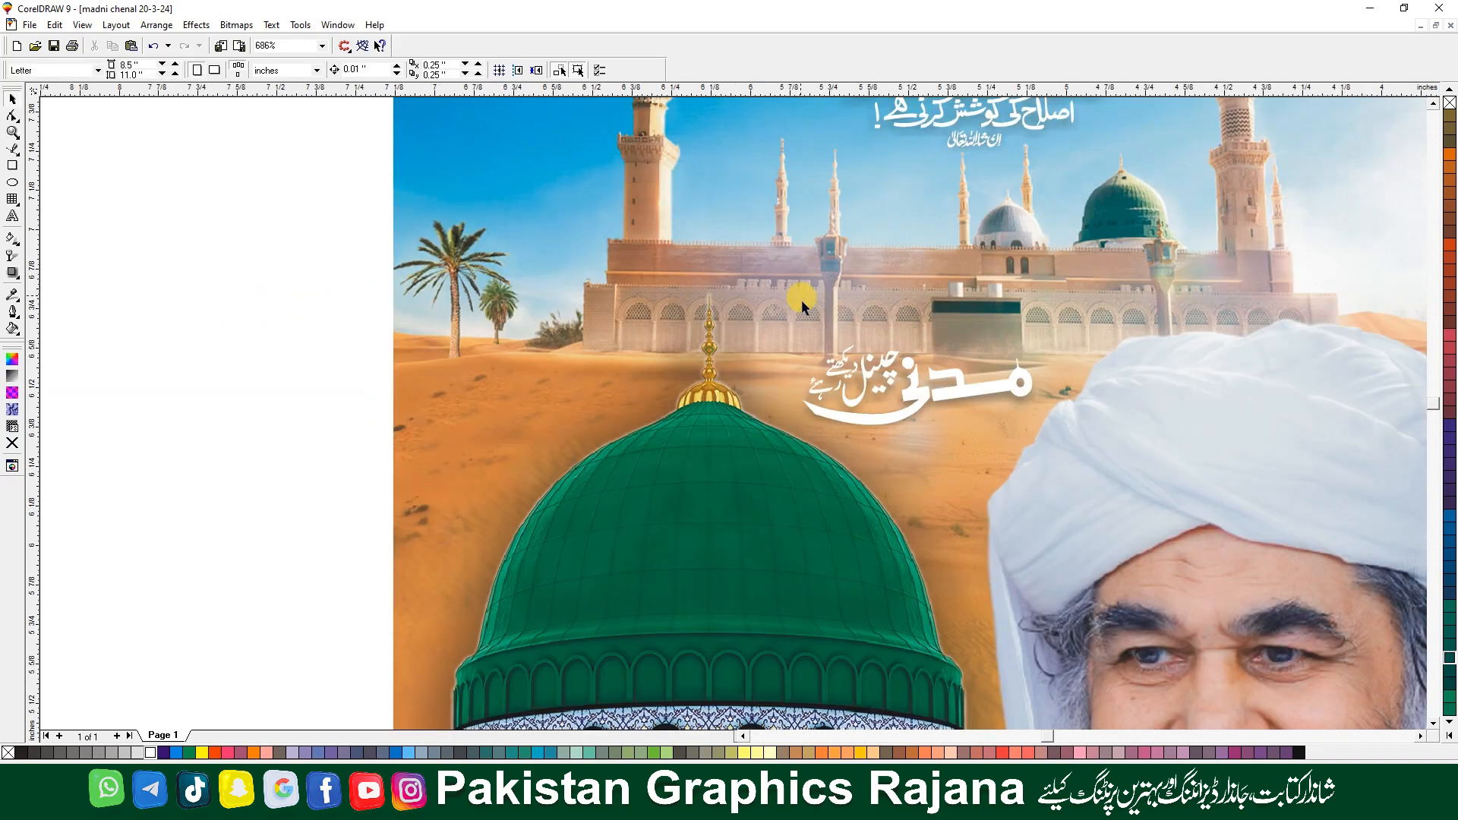
click(944, 391)
drag(920, 388, 914, 393)
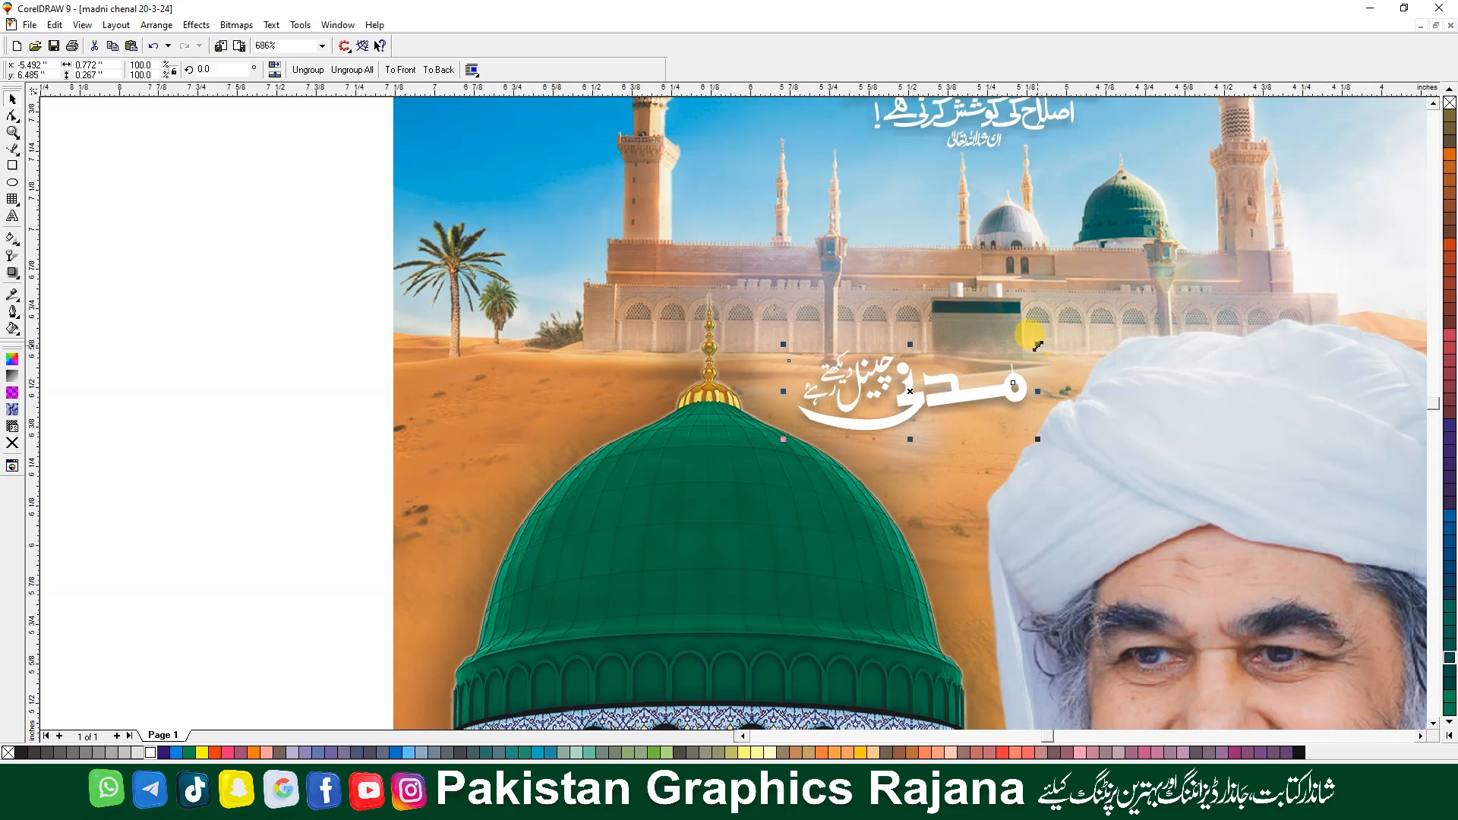
drag(1037, 346, 1020, 352)
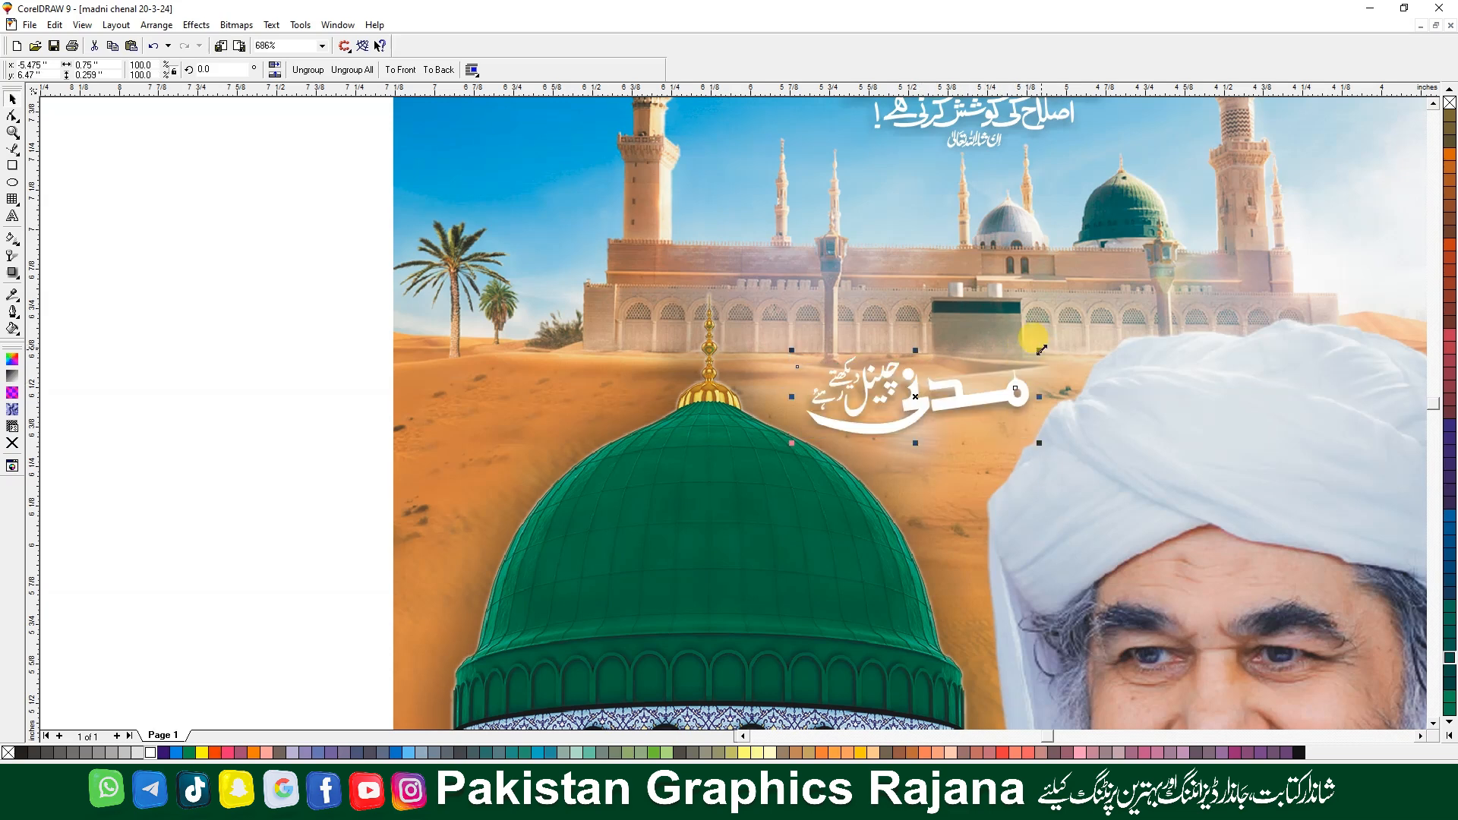
key(F3)
click(908, 461)
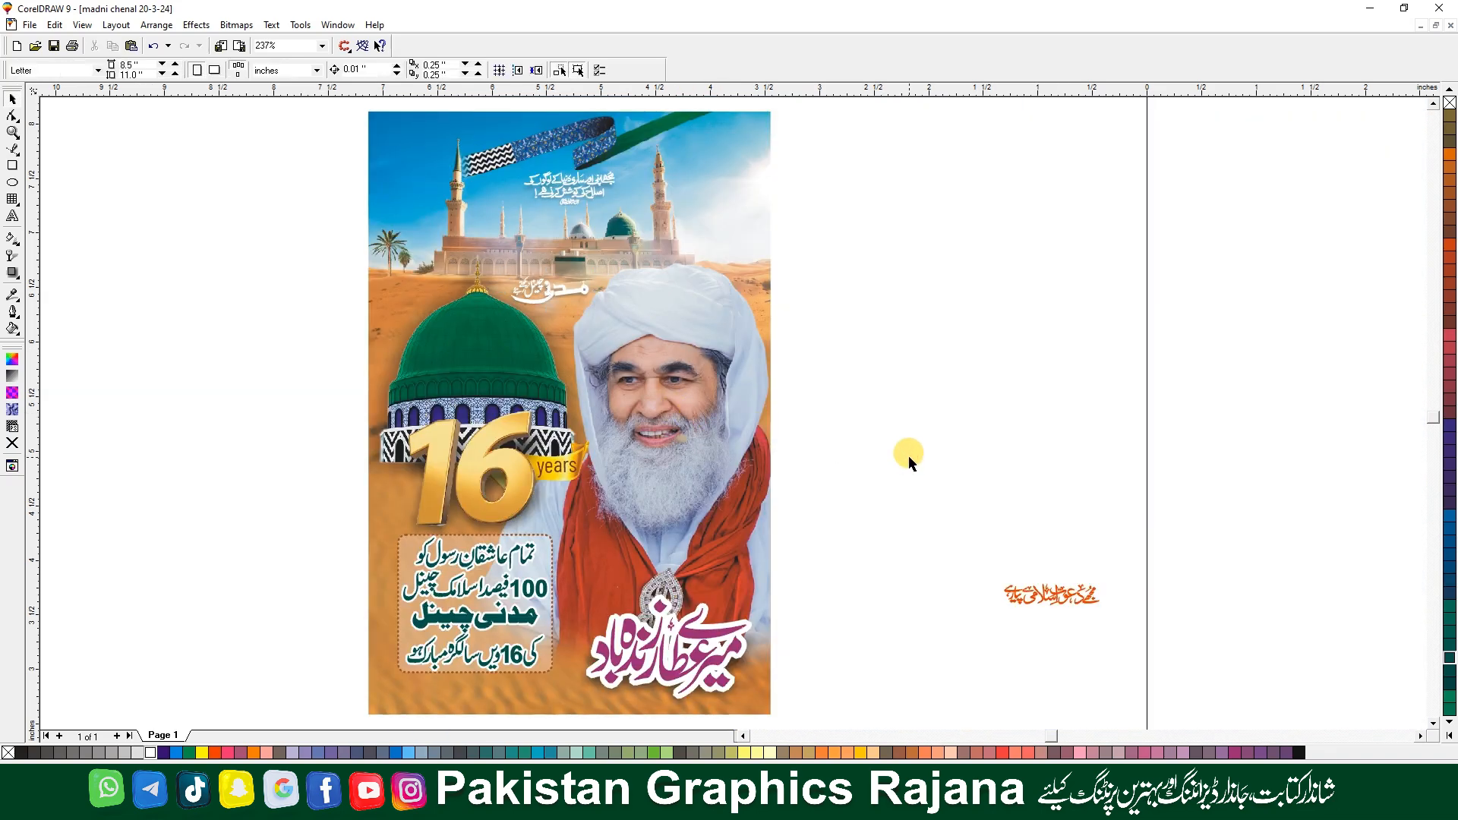
click(701, 386)
click(889, 448)
Bring in the palm-leaf image, mirror it, shrink it to about 0.742 × 1.145 inches and place it across the poster's right edge above the turban
click(1037, 596)
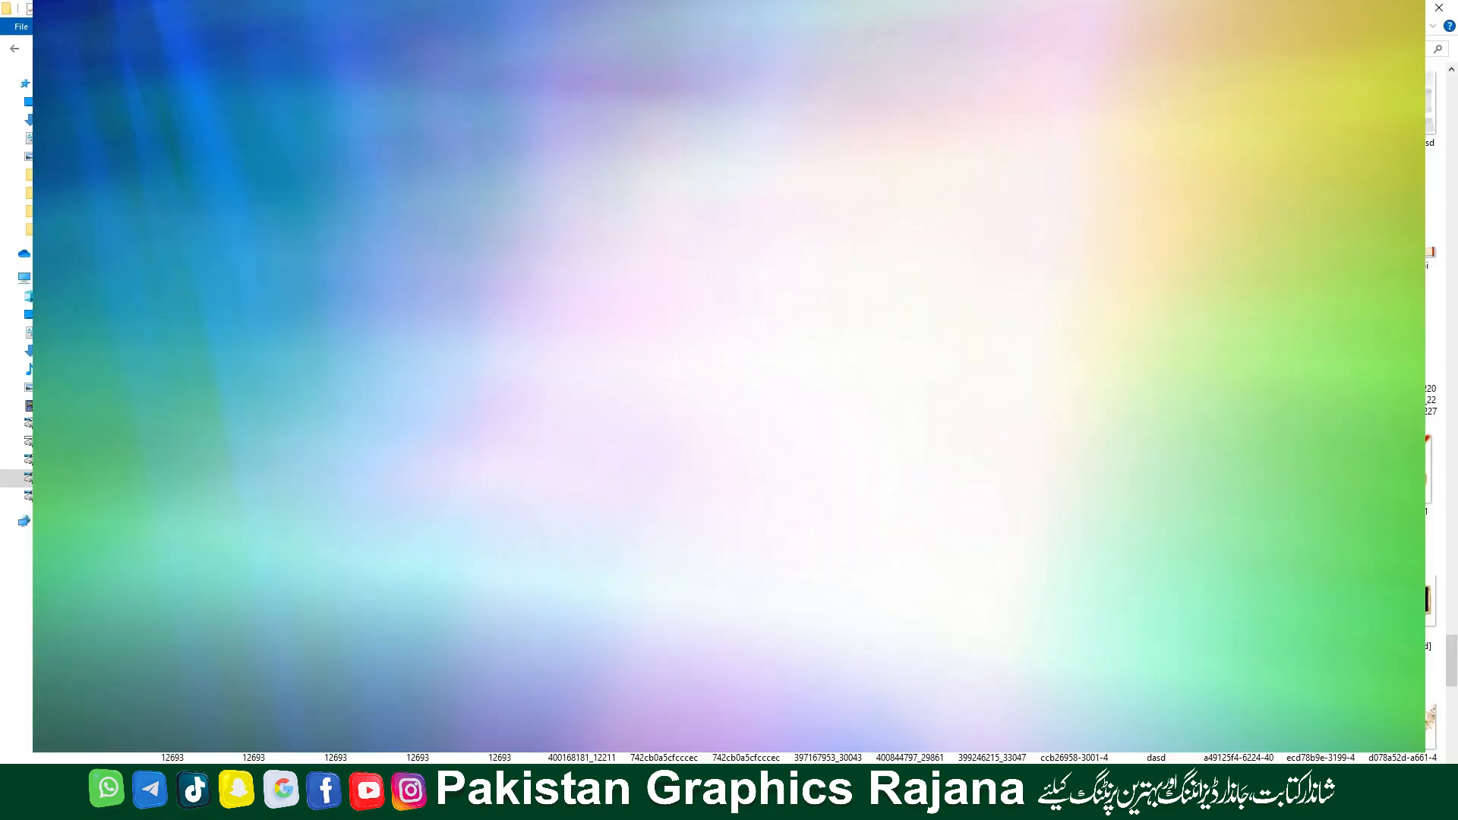
scroll(729, 410, down, 3)
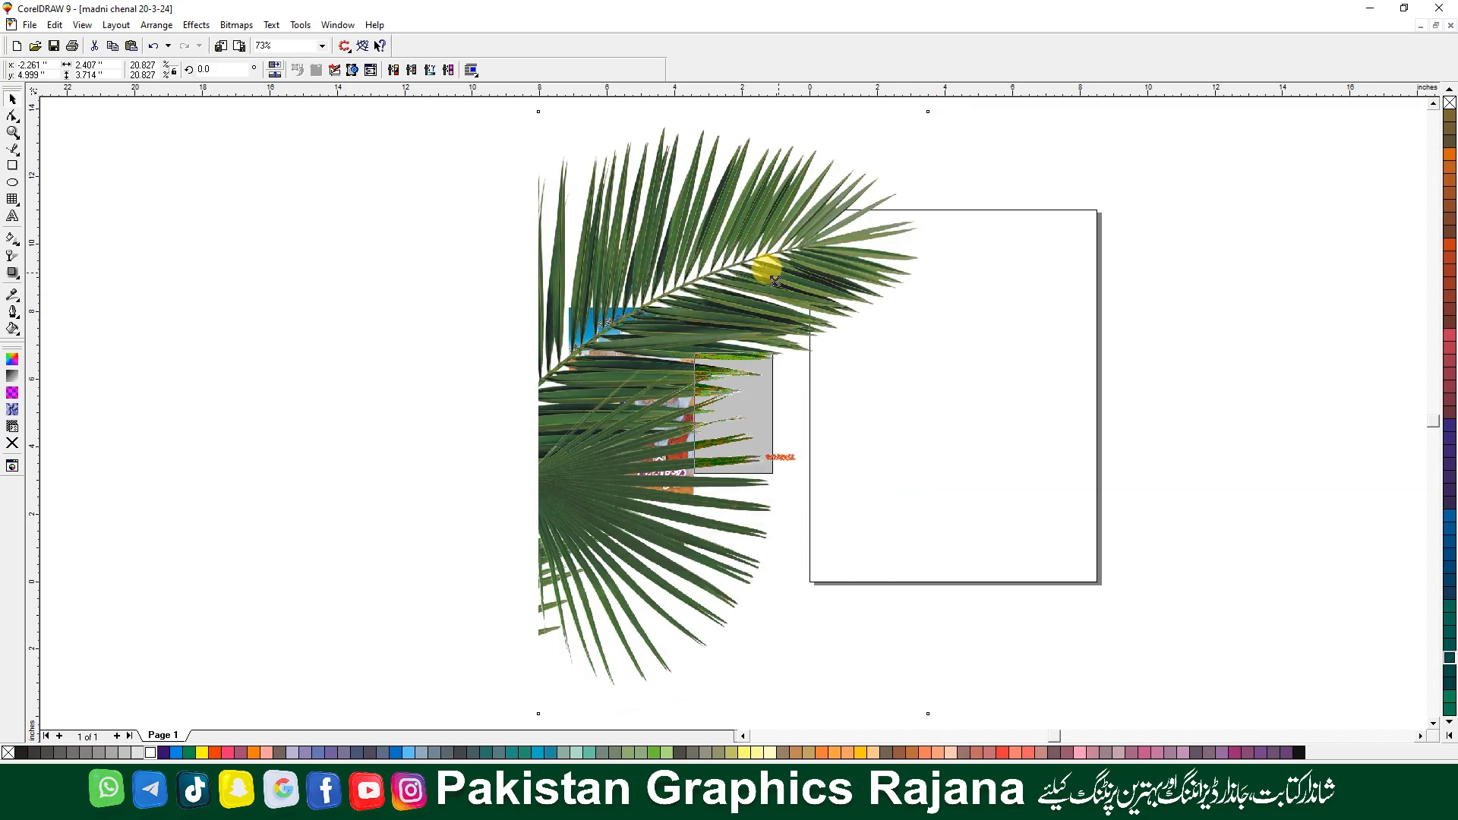
drag(773, 279, 747, 309)
drag(733, 416, 713, 336)
key(F2)
drag(783, 284, 612, 383)
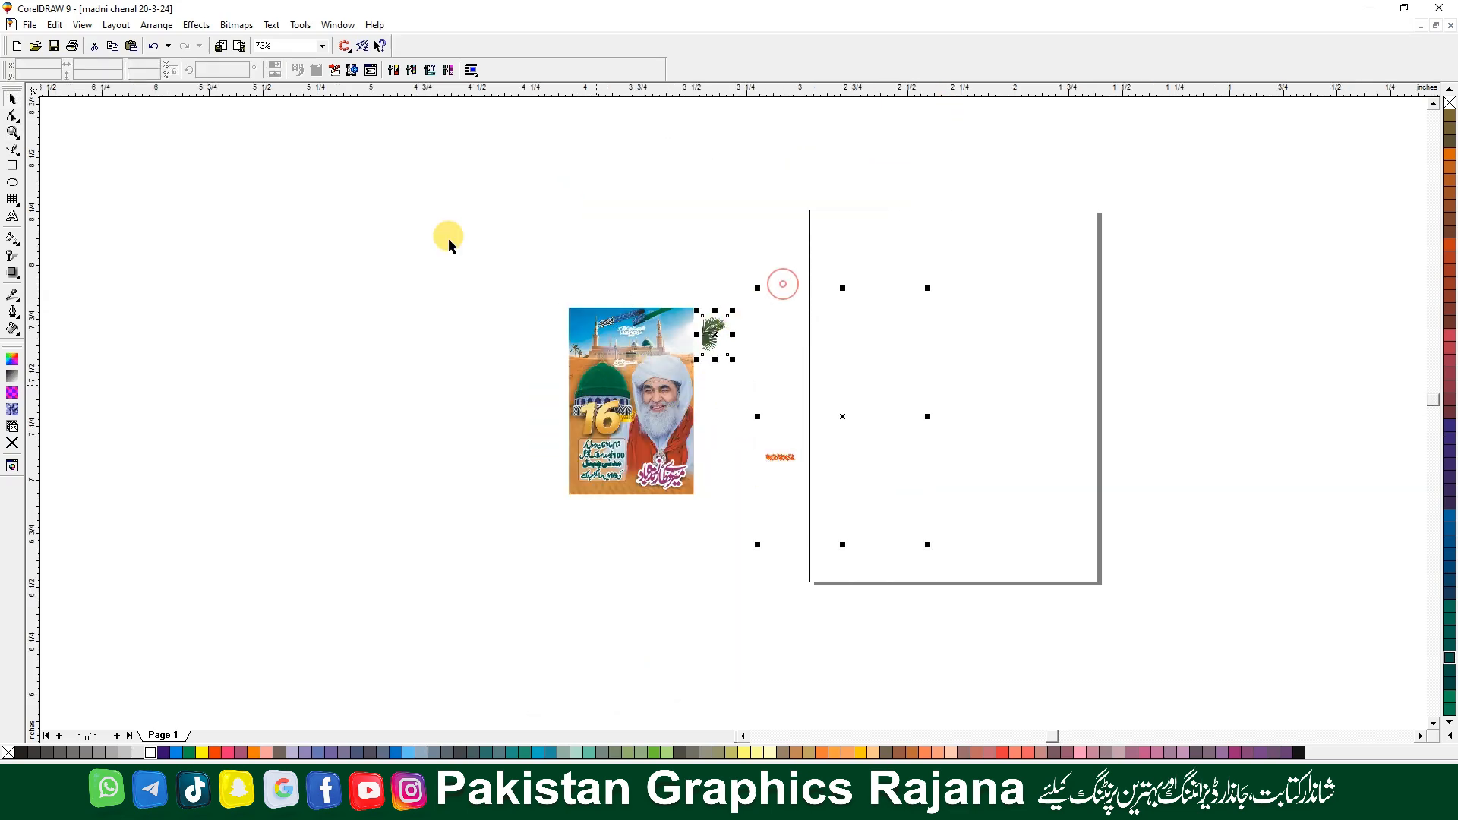
drag(858, 402, 668, 430)
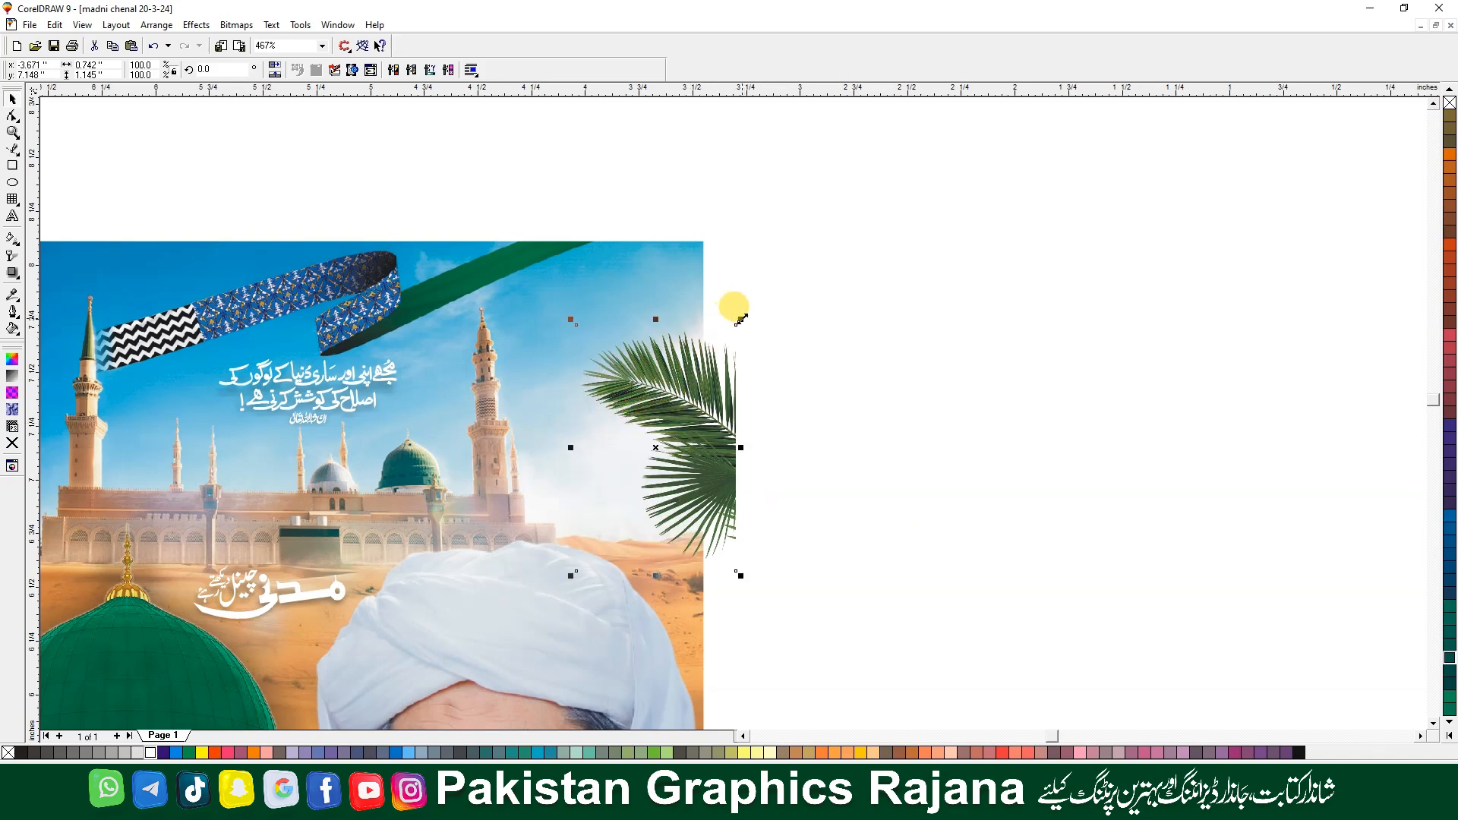
Enlarge the palm leaves to about 0.924 × 1.427 inches, adjust their position and PowerClip them inside the poster frame
drag(740, 320, 759, 289)
drag(731, 431, 719, 418)
key(alt+c)
key(p)
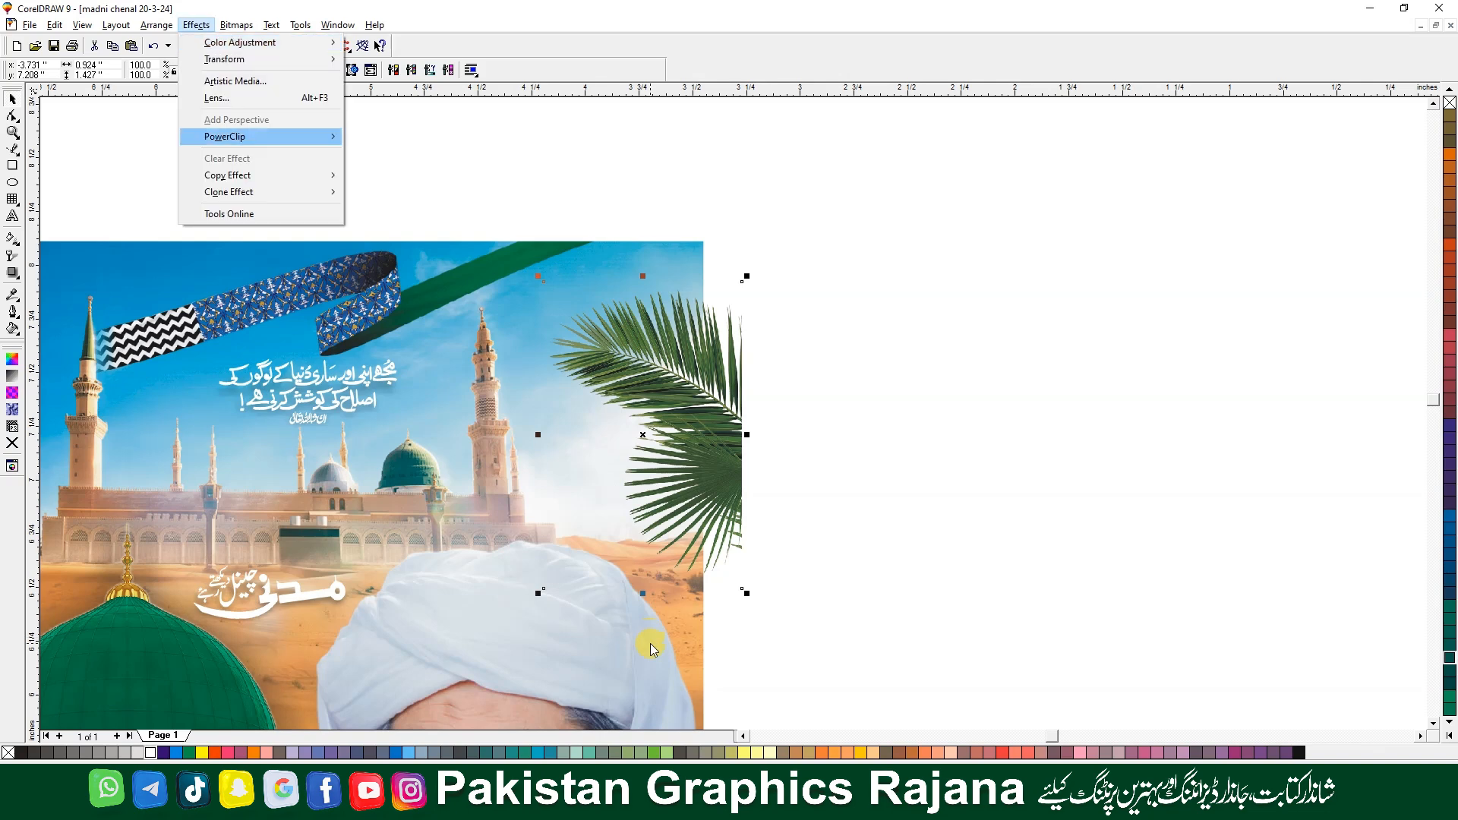
key(p)
click(637, 638)
key(F3)
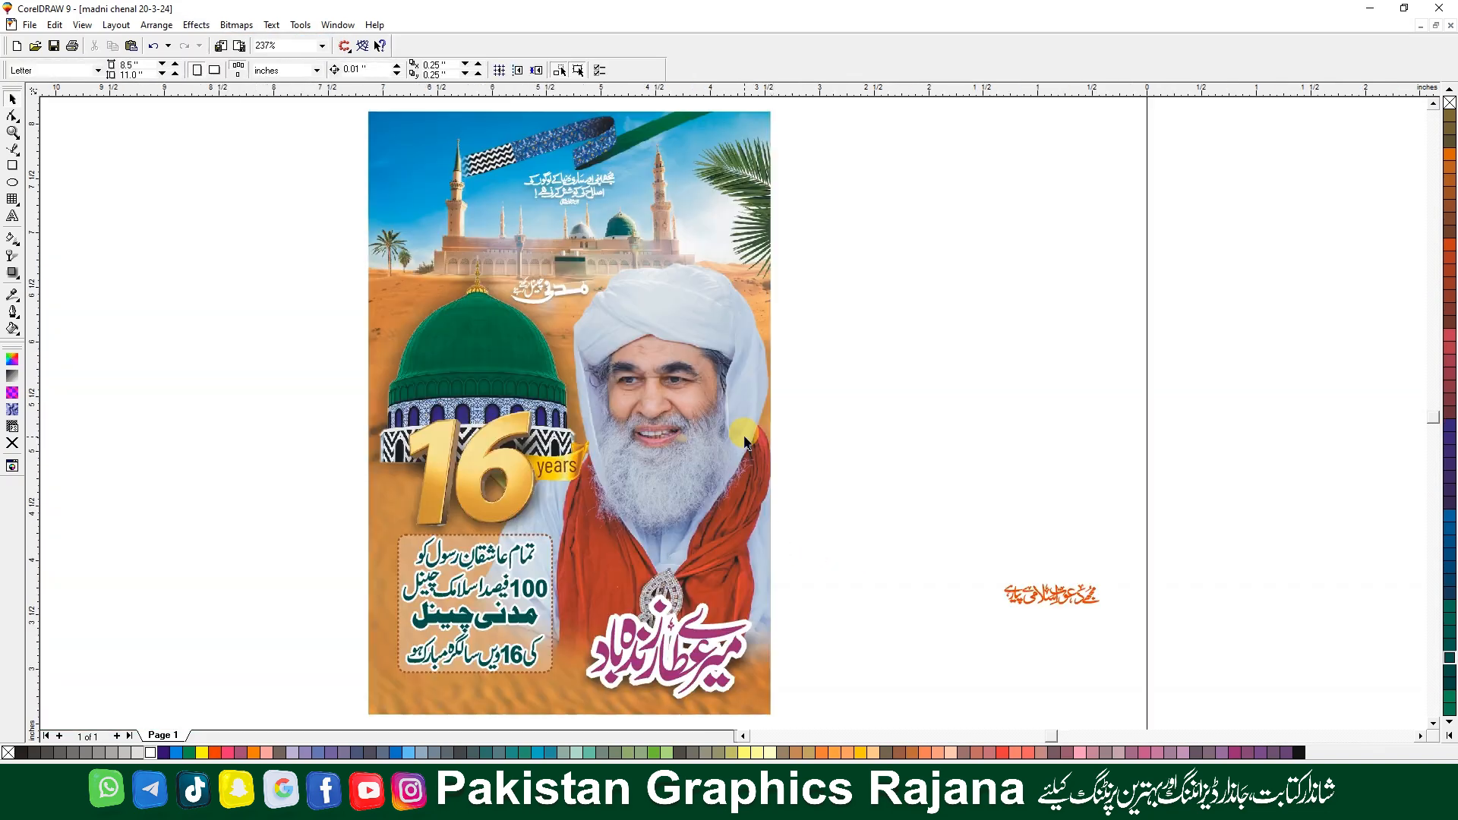
Bring in the Pakistan Graphics Rajana contact strip, scale it to about 1.614 × 0.254 inches and place it below the greeting box
click(865, 410)
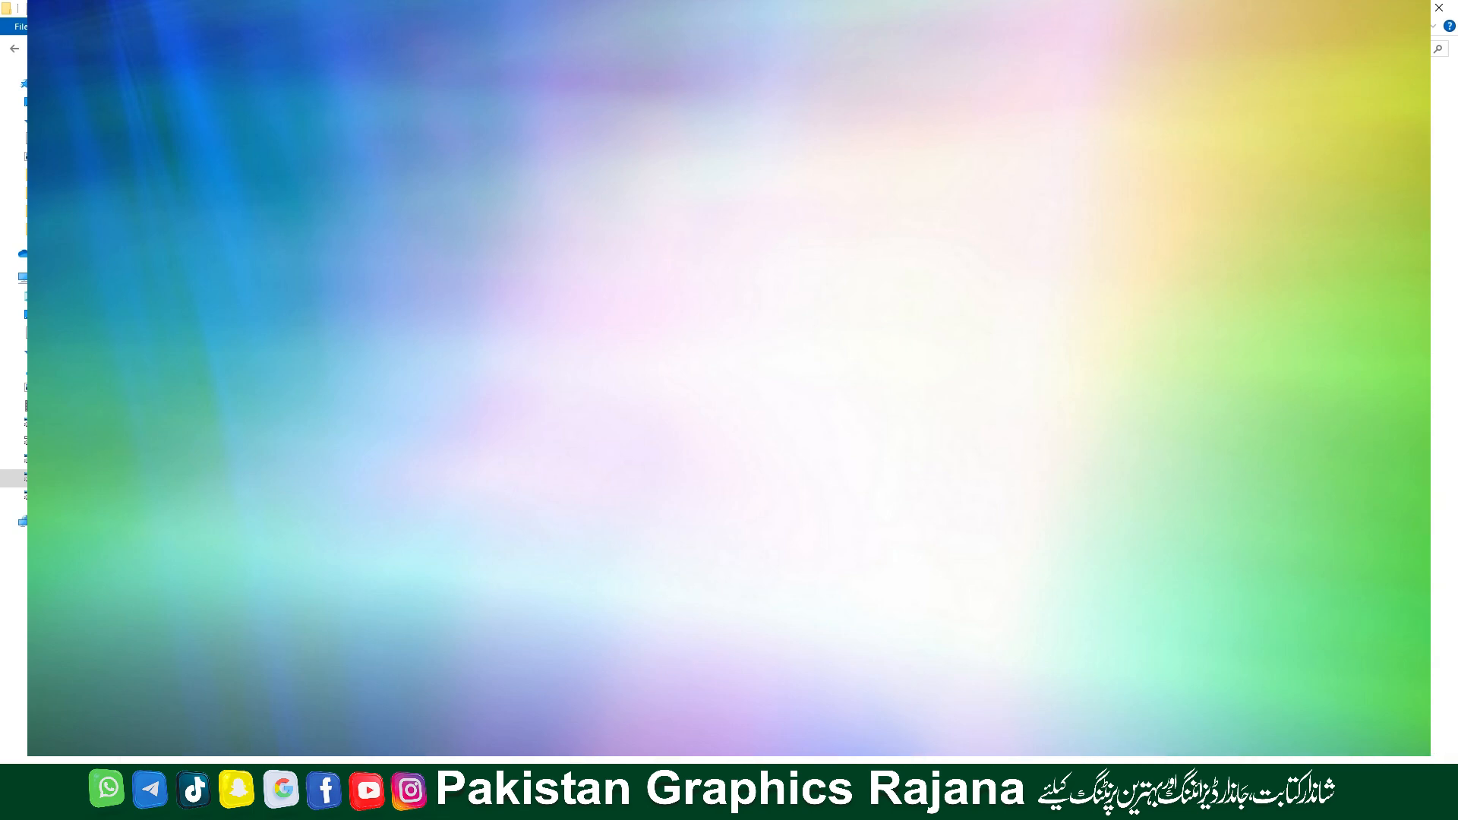
scroll(797, 410, down, 3)
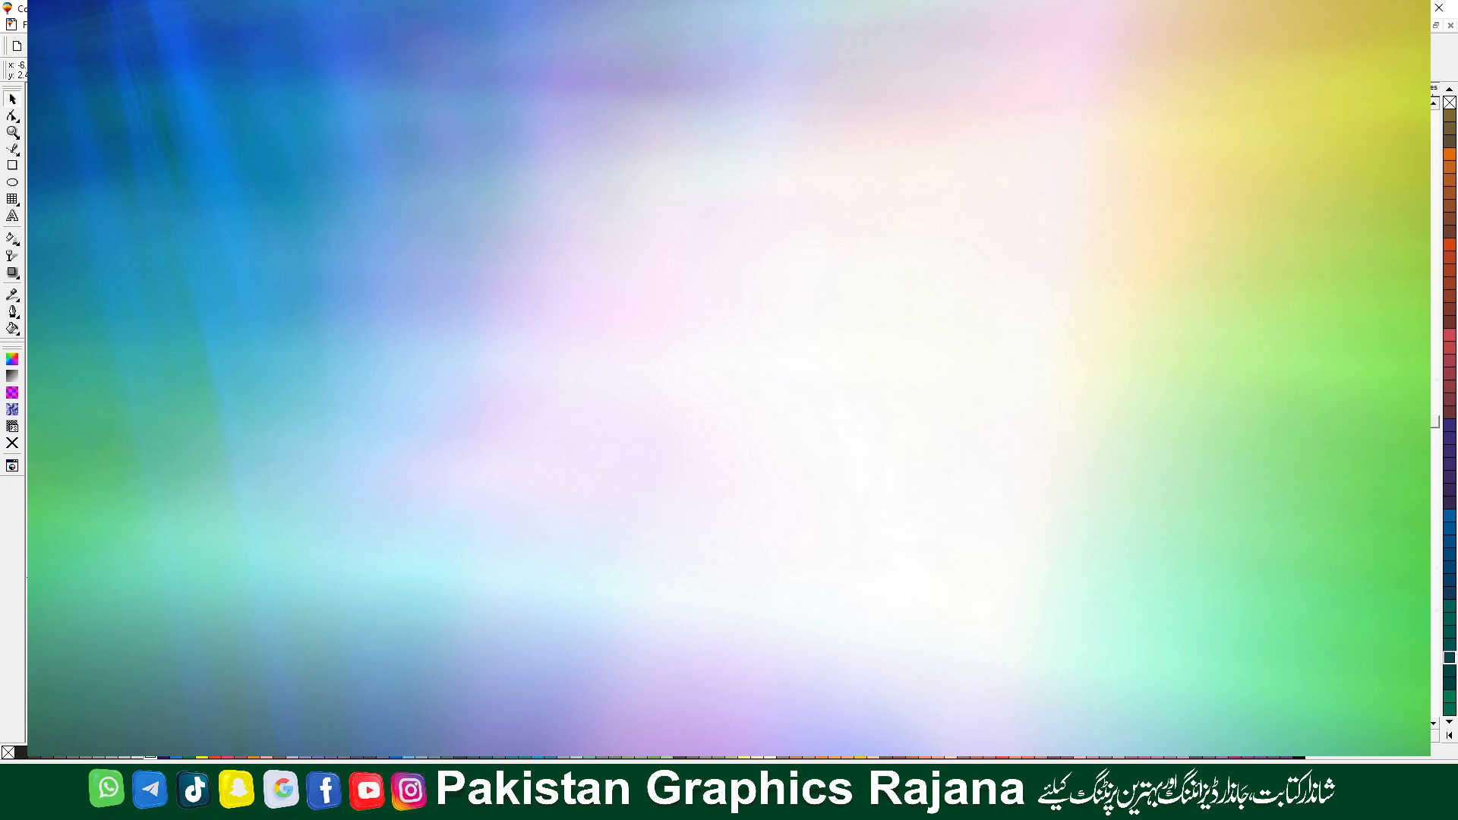
key(Up)
key(Up)
key(Up)
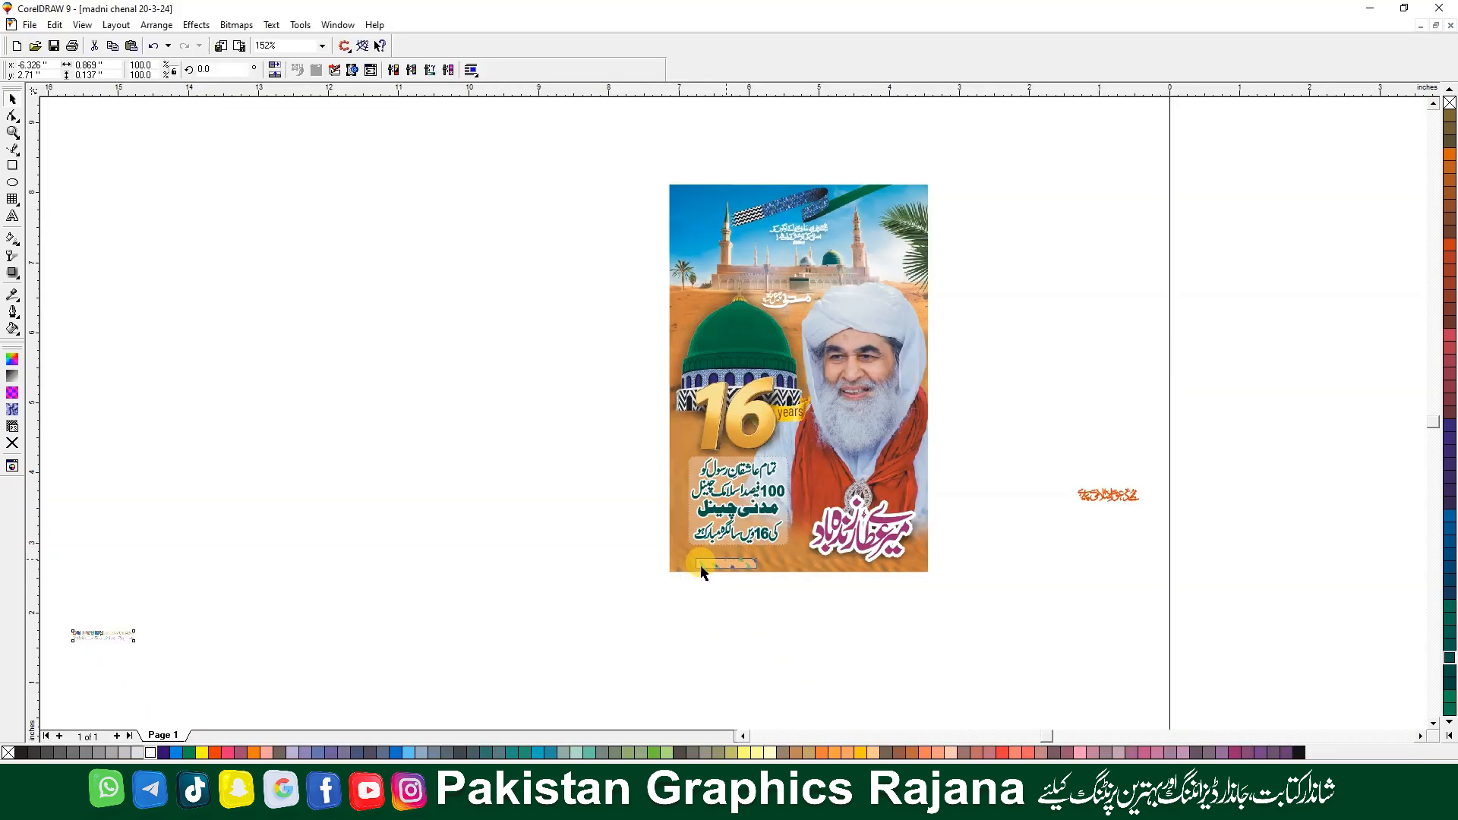
key(F2)
drag(645, 599, 855, 527)
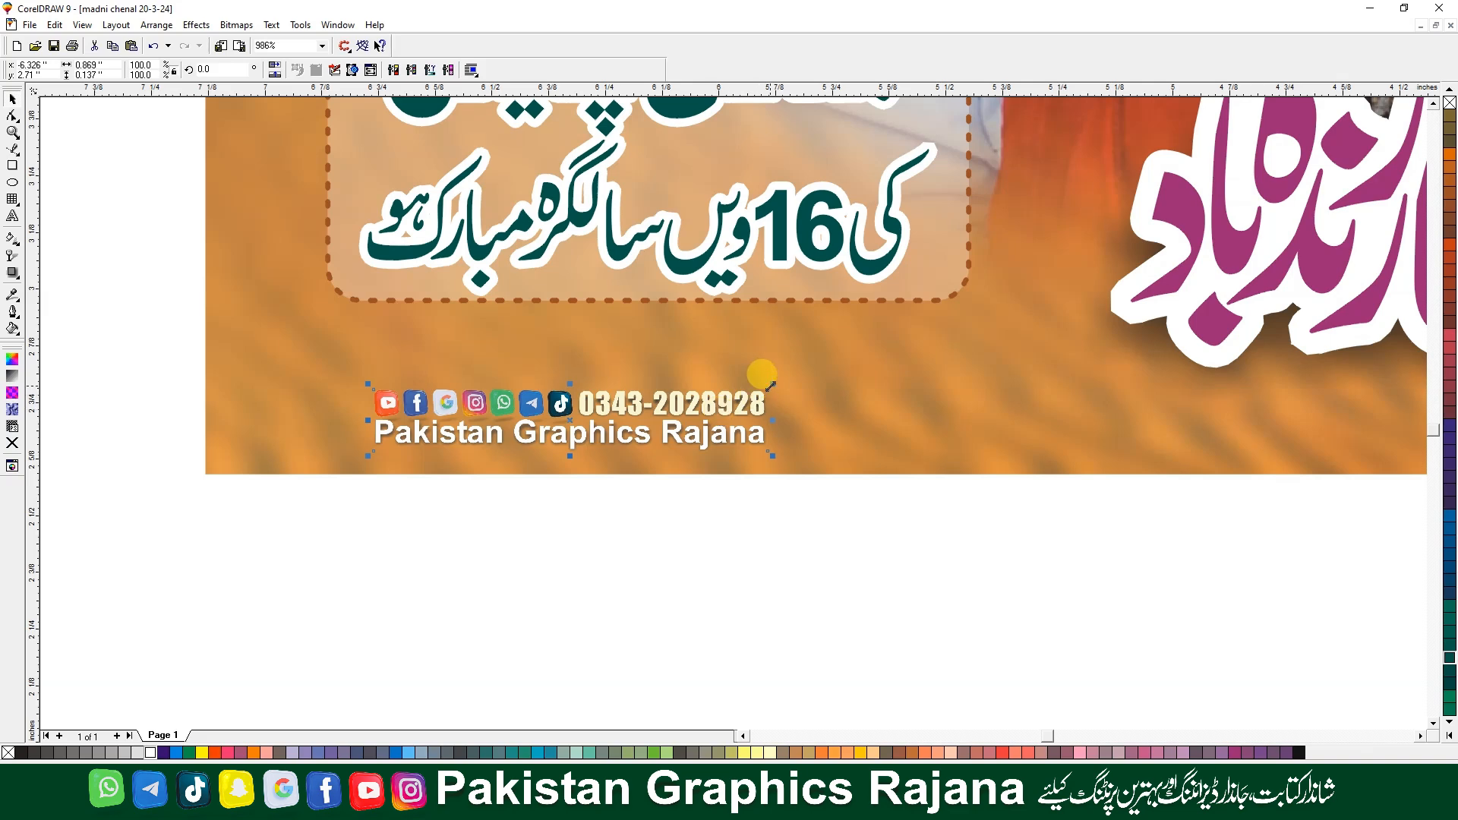
drag(771, 385, 1109, 262)
drag(725, 318, 626, 307)
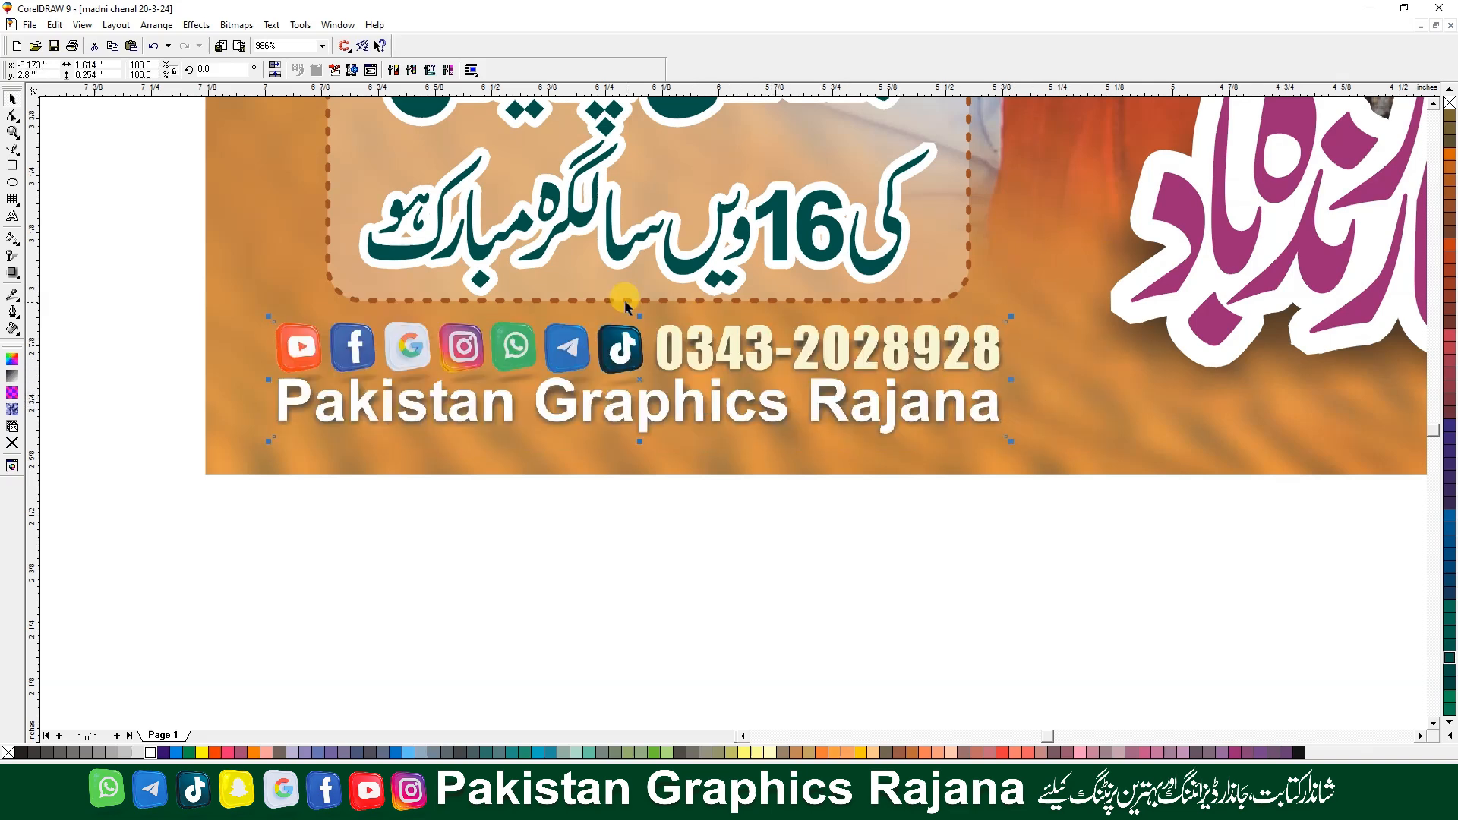
Nudge the contact strip right and down, and resize it to about 1.679 × 0.265 inches
key(Right)
click(644, 544)
click(714, 395)
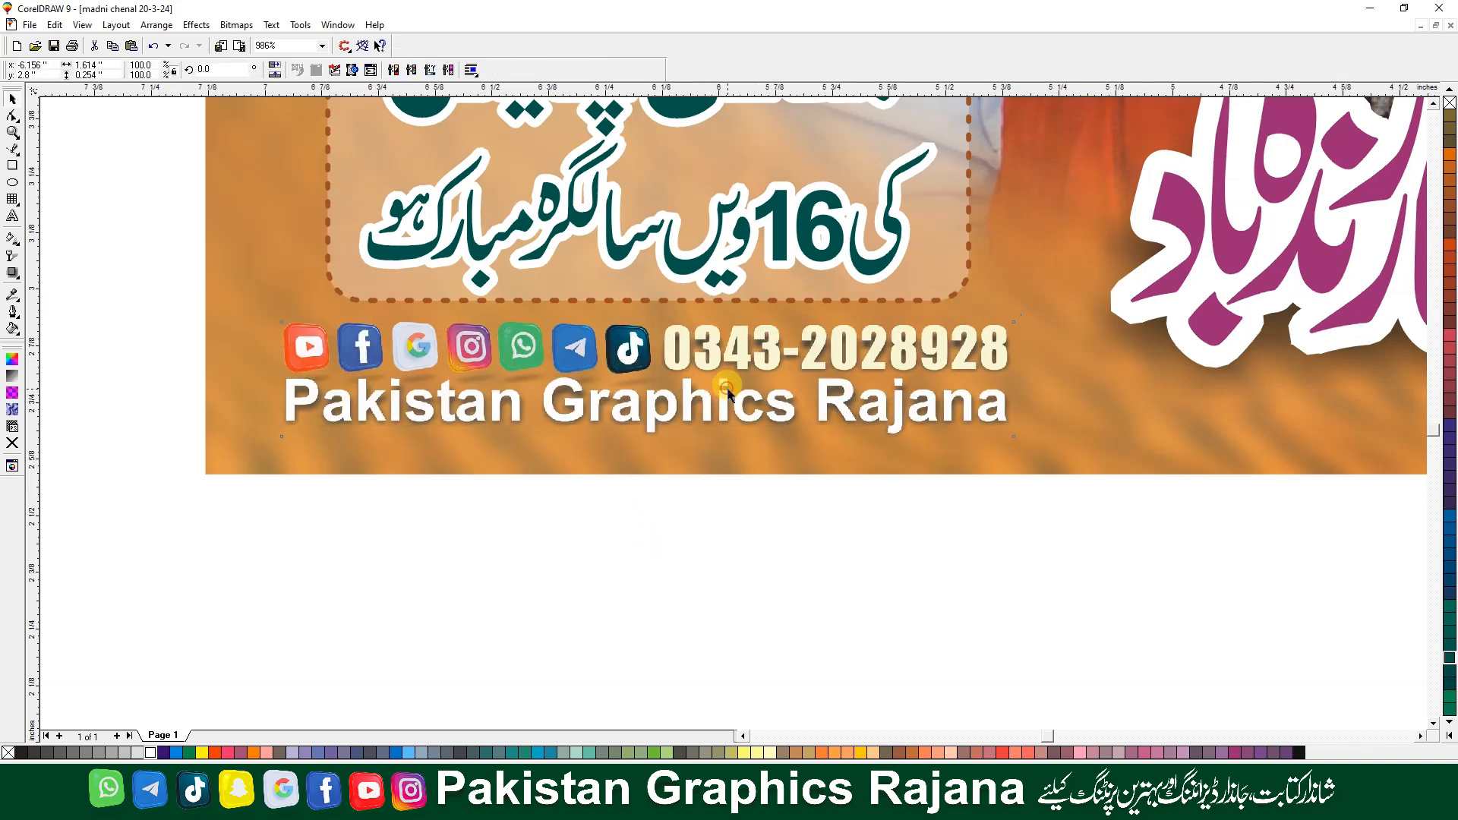
key(Down)
drag(1018, 324, 1038, 318)
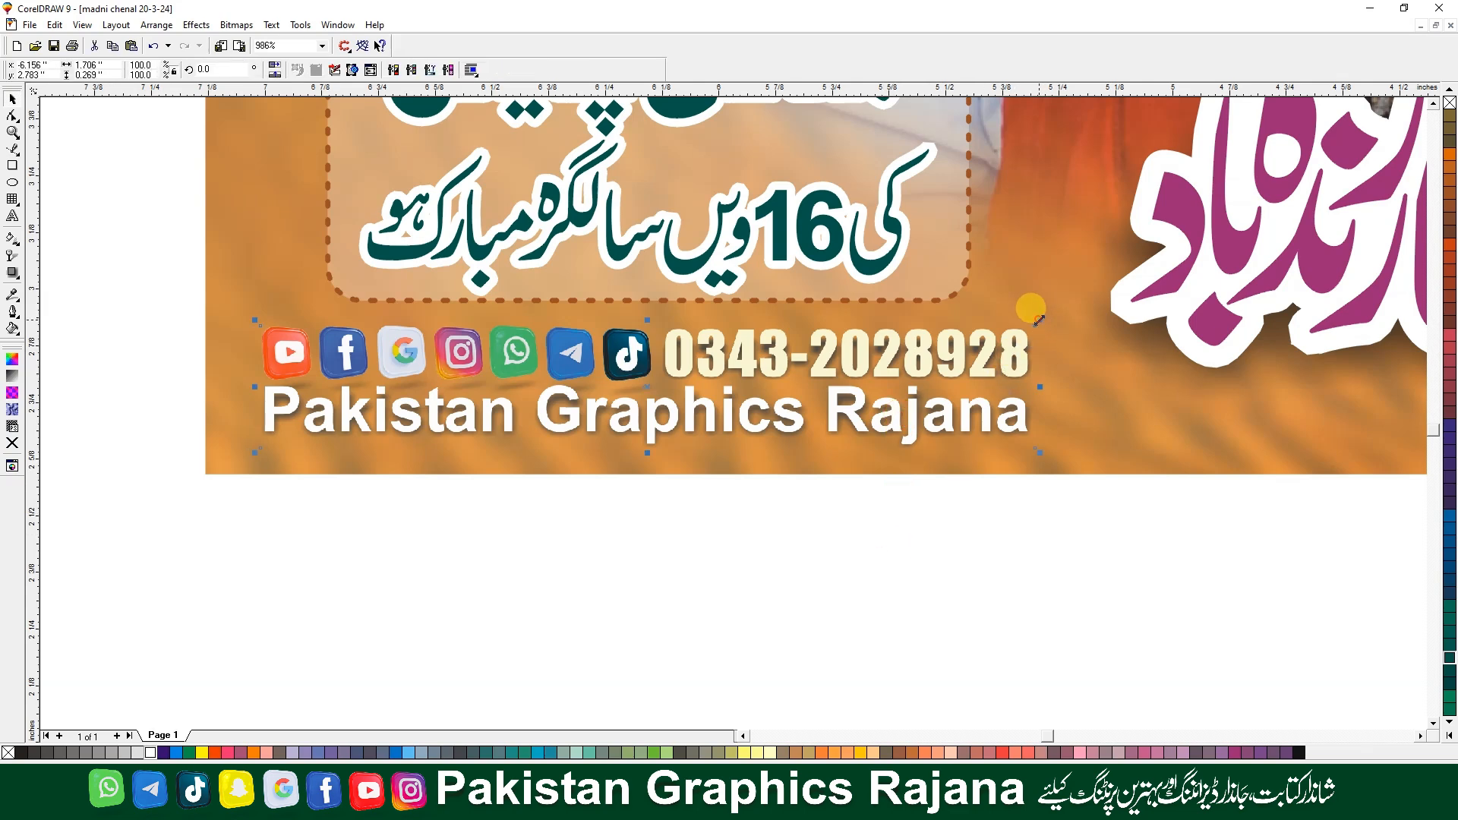
drag(1039, 319, 1031, 318)
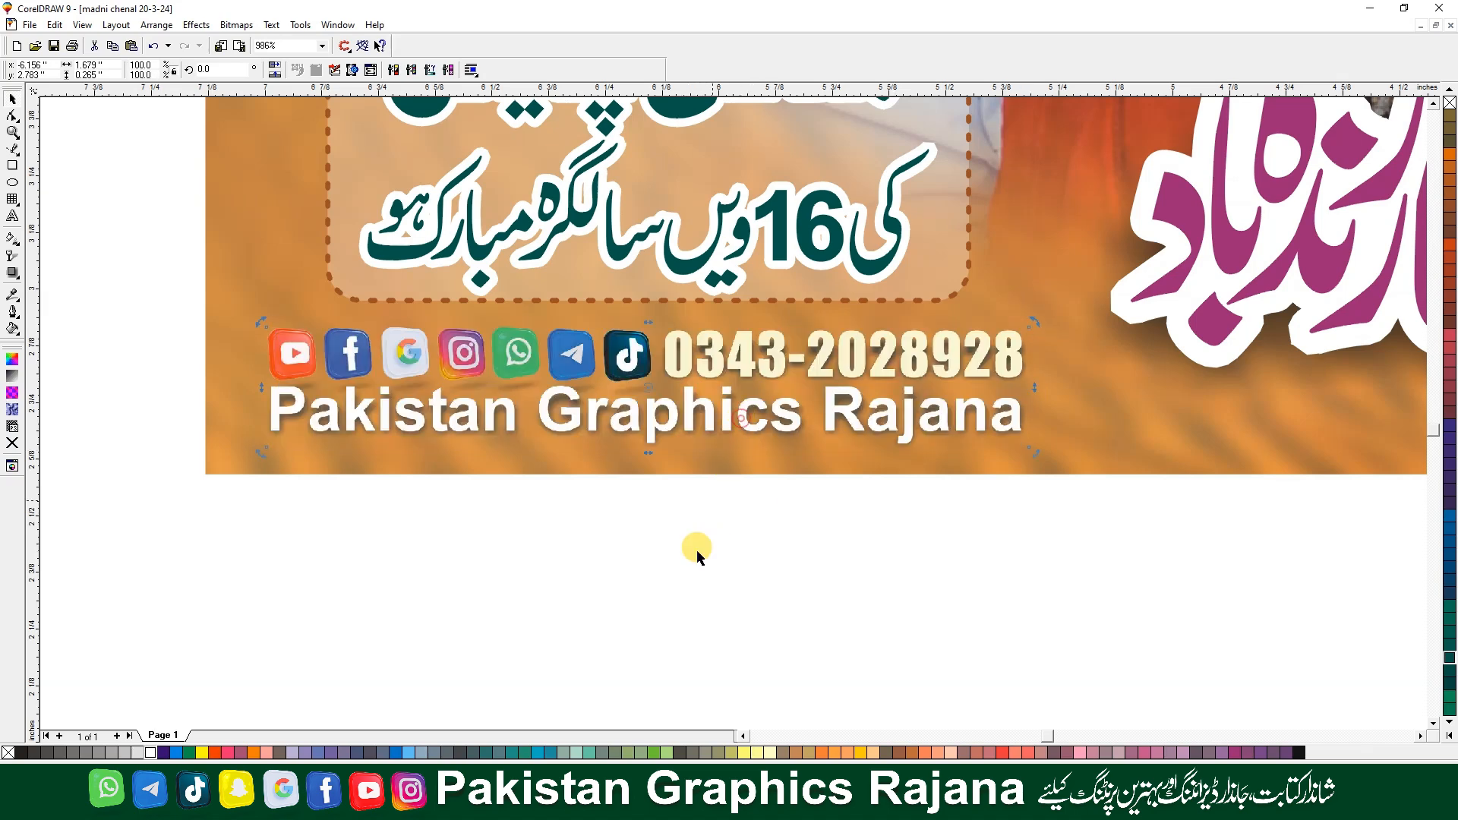
click(694, 557)
click(715, 429)
click(708, 575)
key(F4)
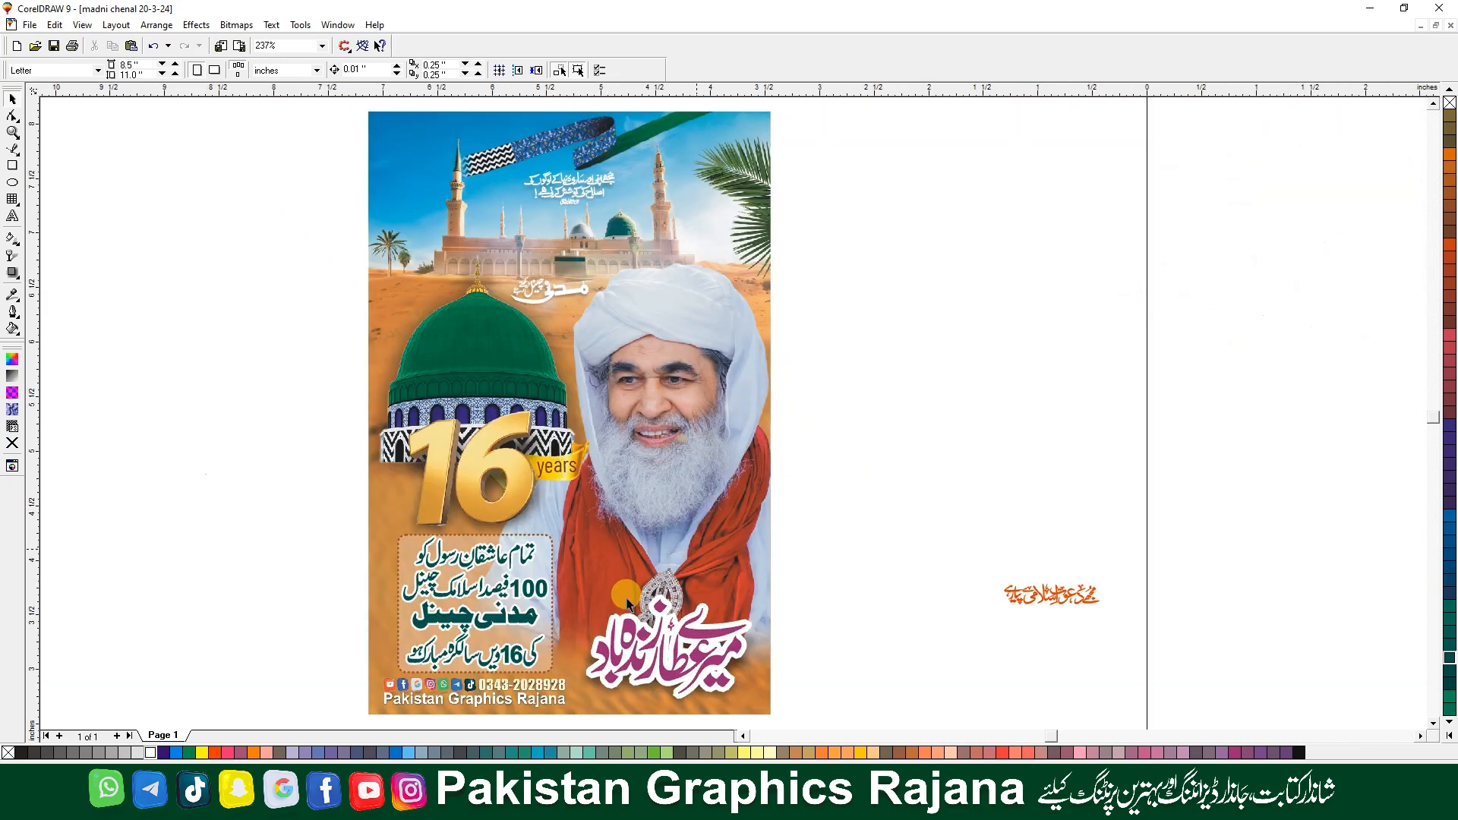
Shrink the contact strip about its centre to match the width of the greeting box above it
click(517, 692)
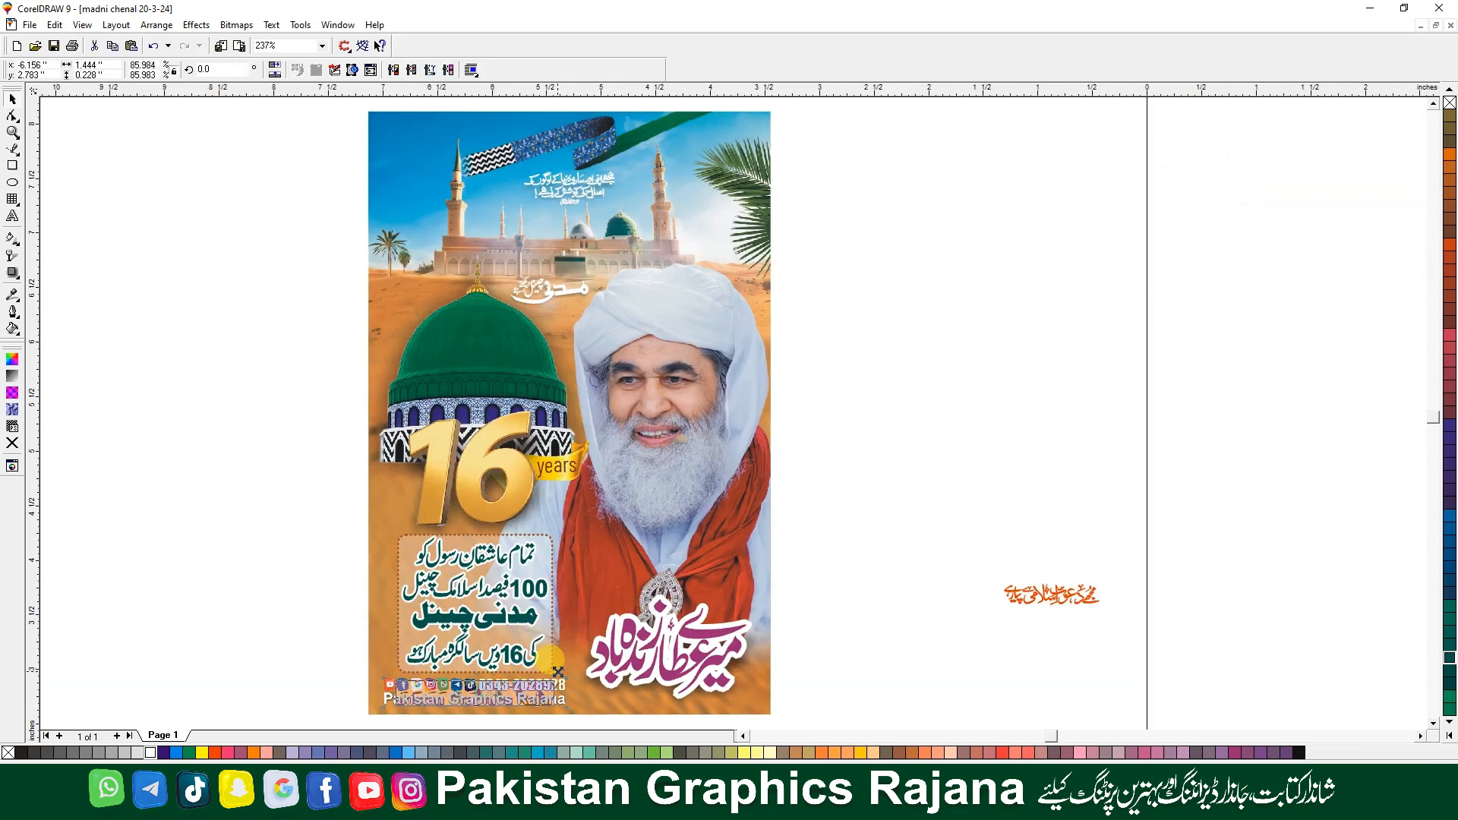
drag(558, 672, 559, 677)
click(747, 566)
click(816, 574)
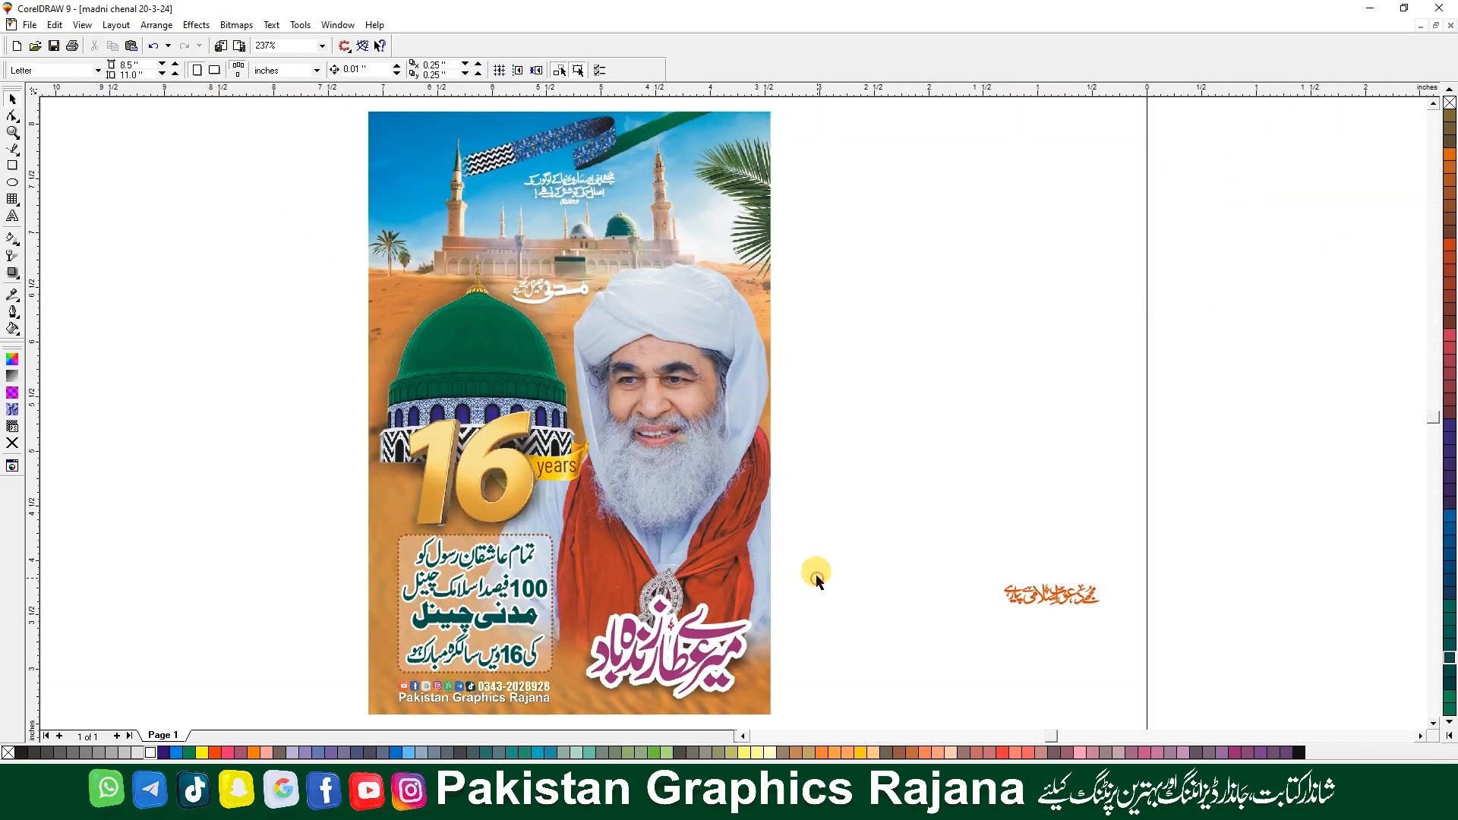
click(706, 536)
click(843, 580)
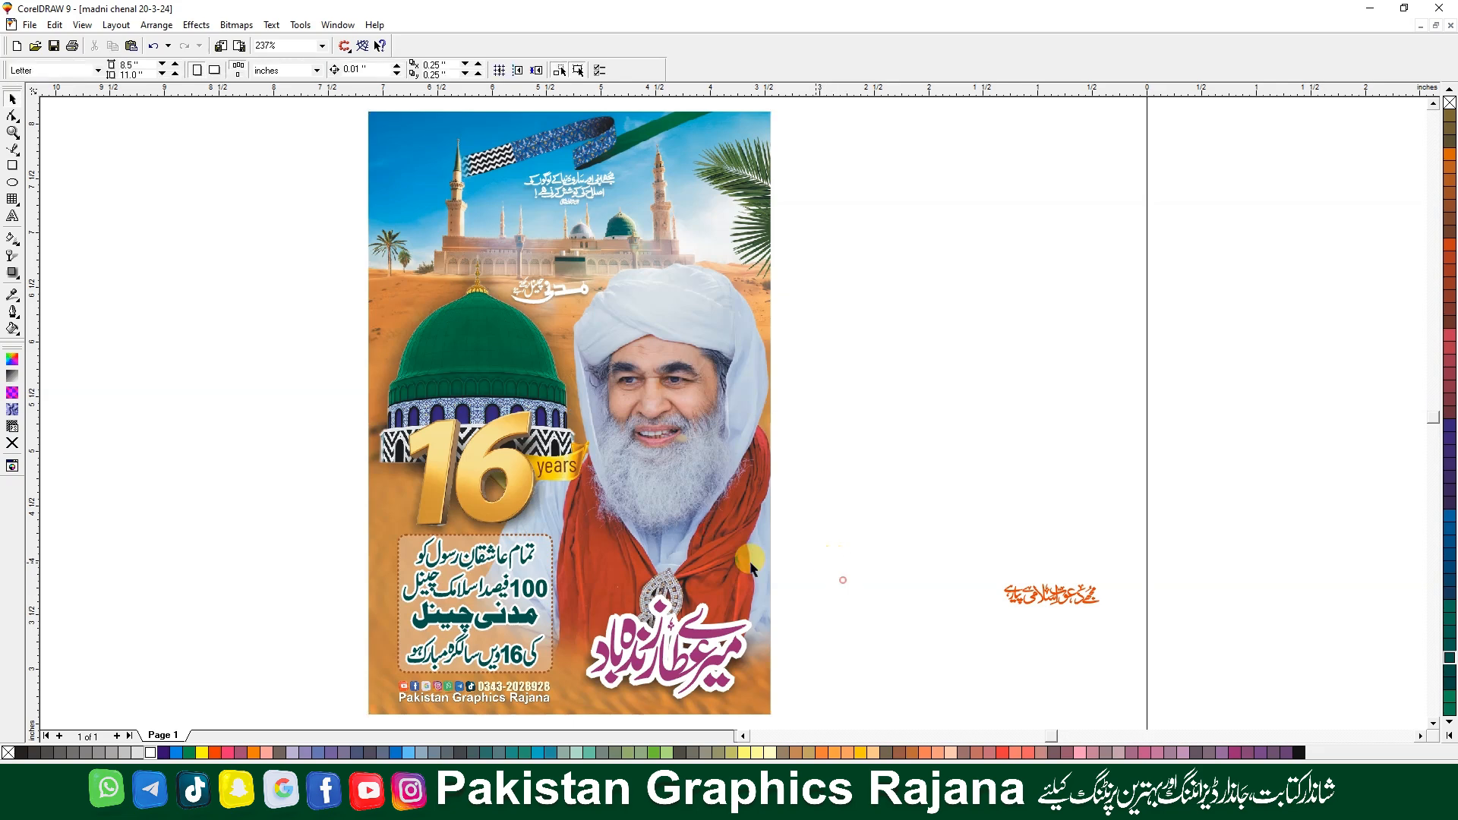
click(574, 461)
click(833, 520)
click(714, 519)
click(837, 546)
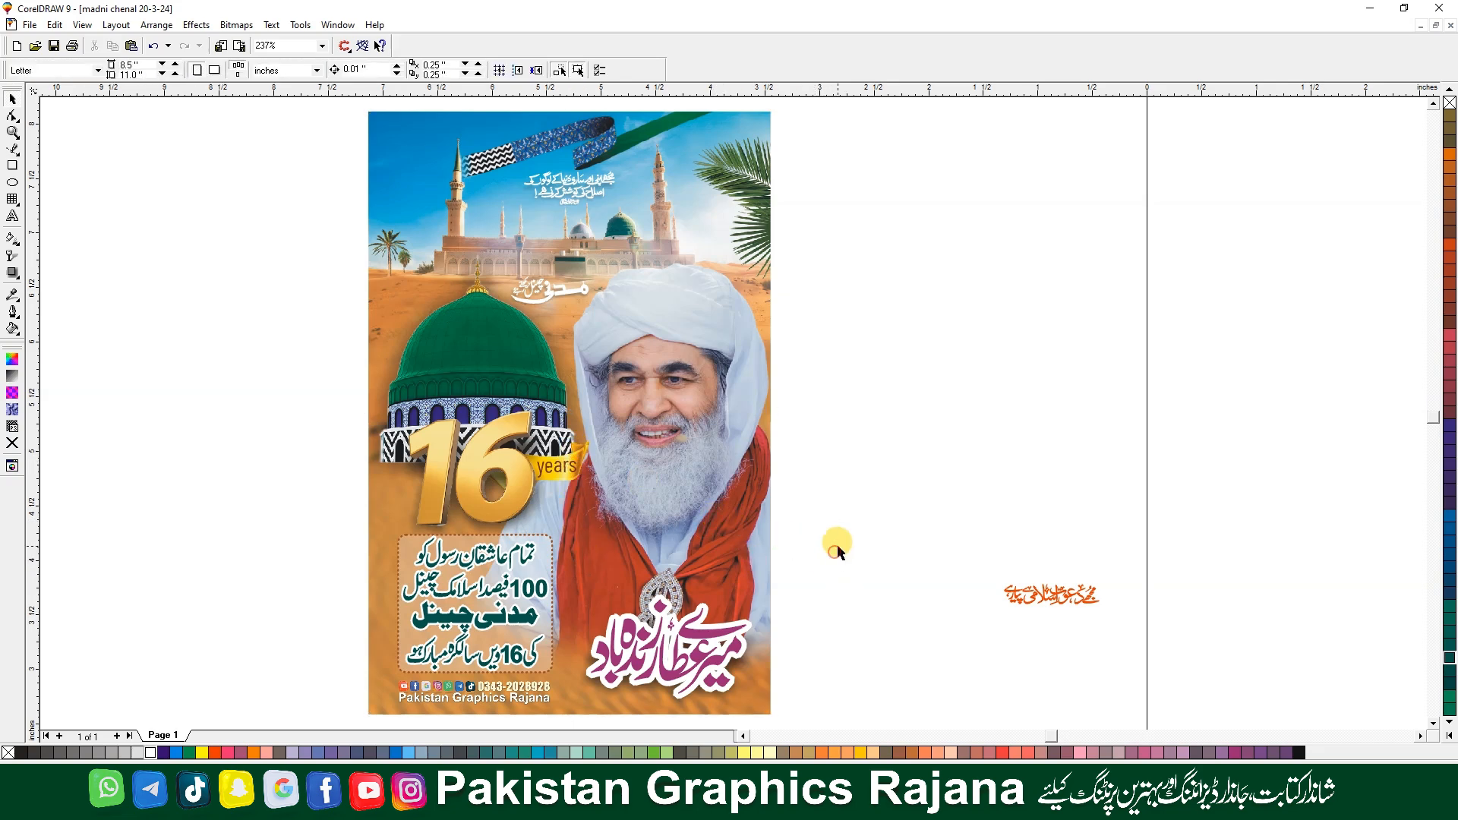
Shift the purple slogan slightly left, away from the poster's right edge
click(706, 678)
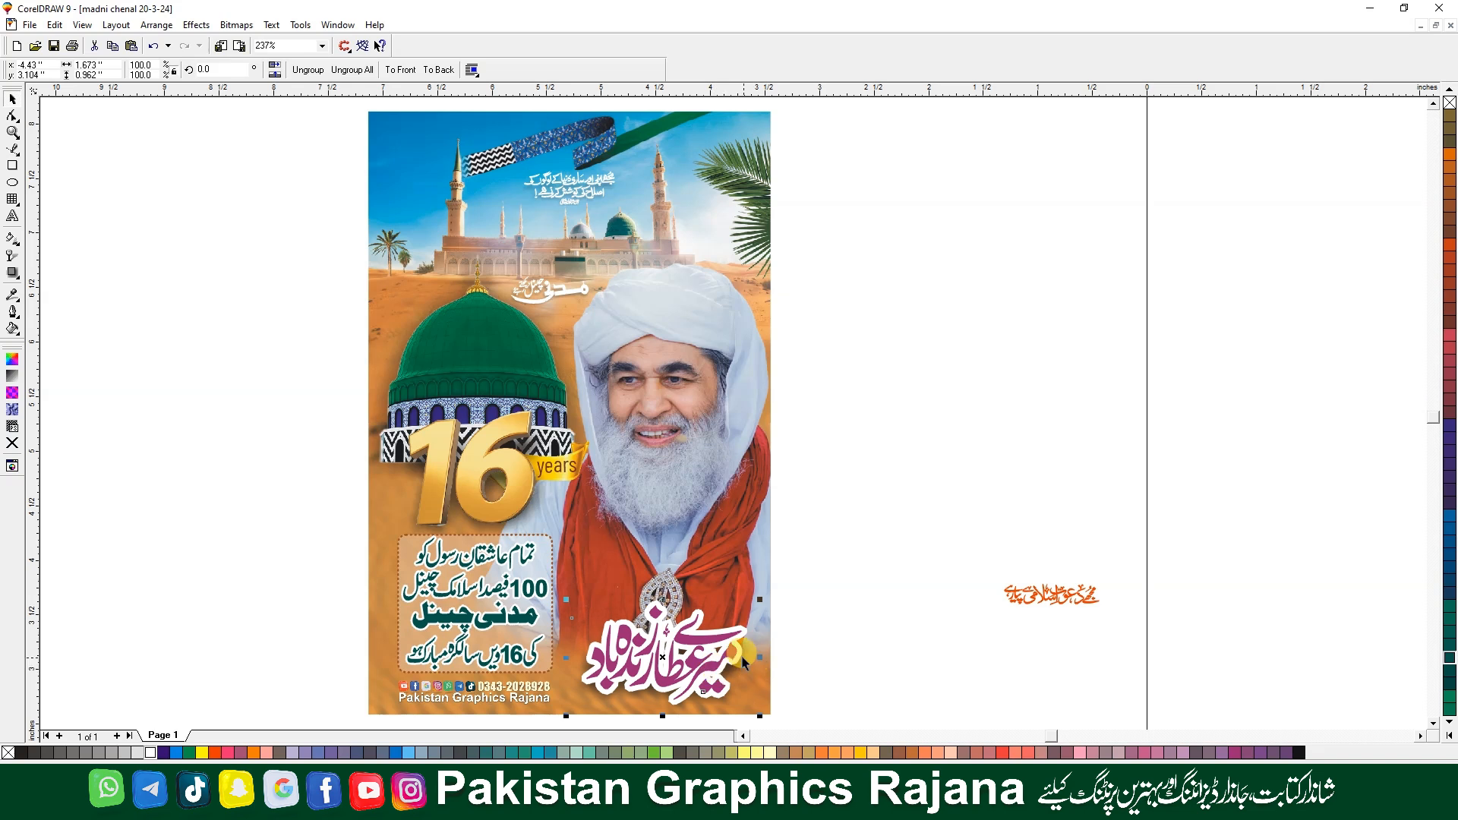
click(840, 658)
click(722, 646)
click(833, 658)
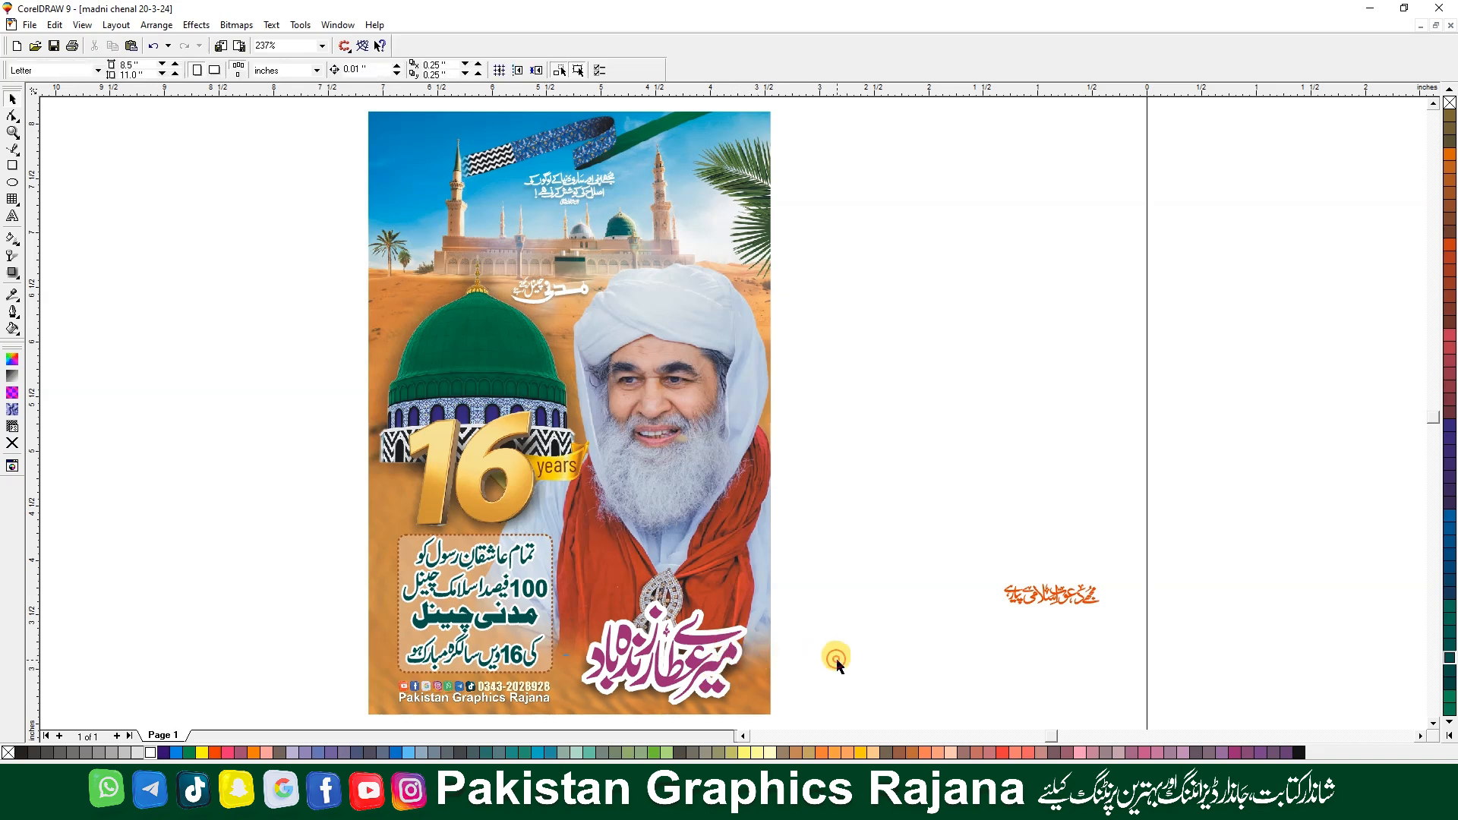
Bring in the brand artwork, keep only the tilted badge and place it on the sand near the dome at about 0.759 × 0.478 inches
click(399, 412)
click(309, 477)
drag(949, 640, 1255, 480)
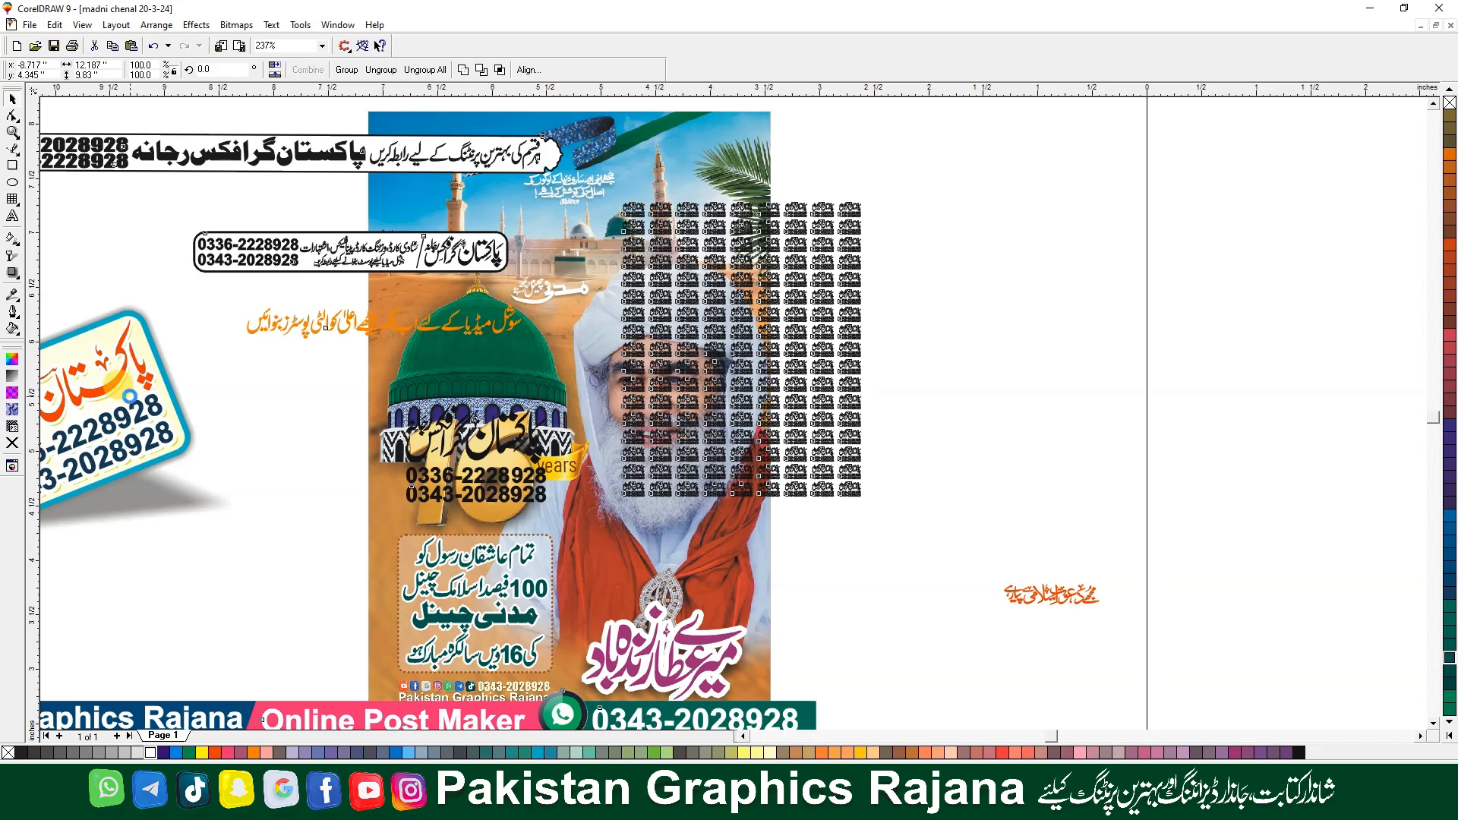
click(130, 401)
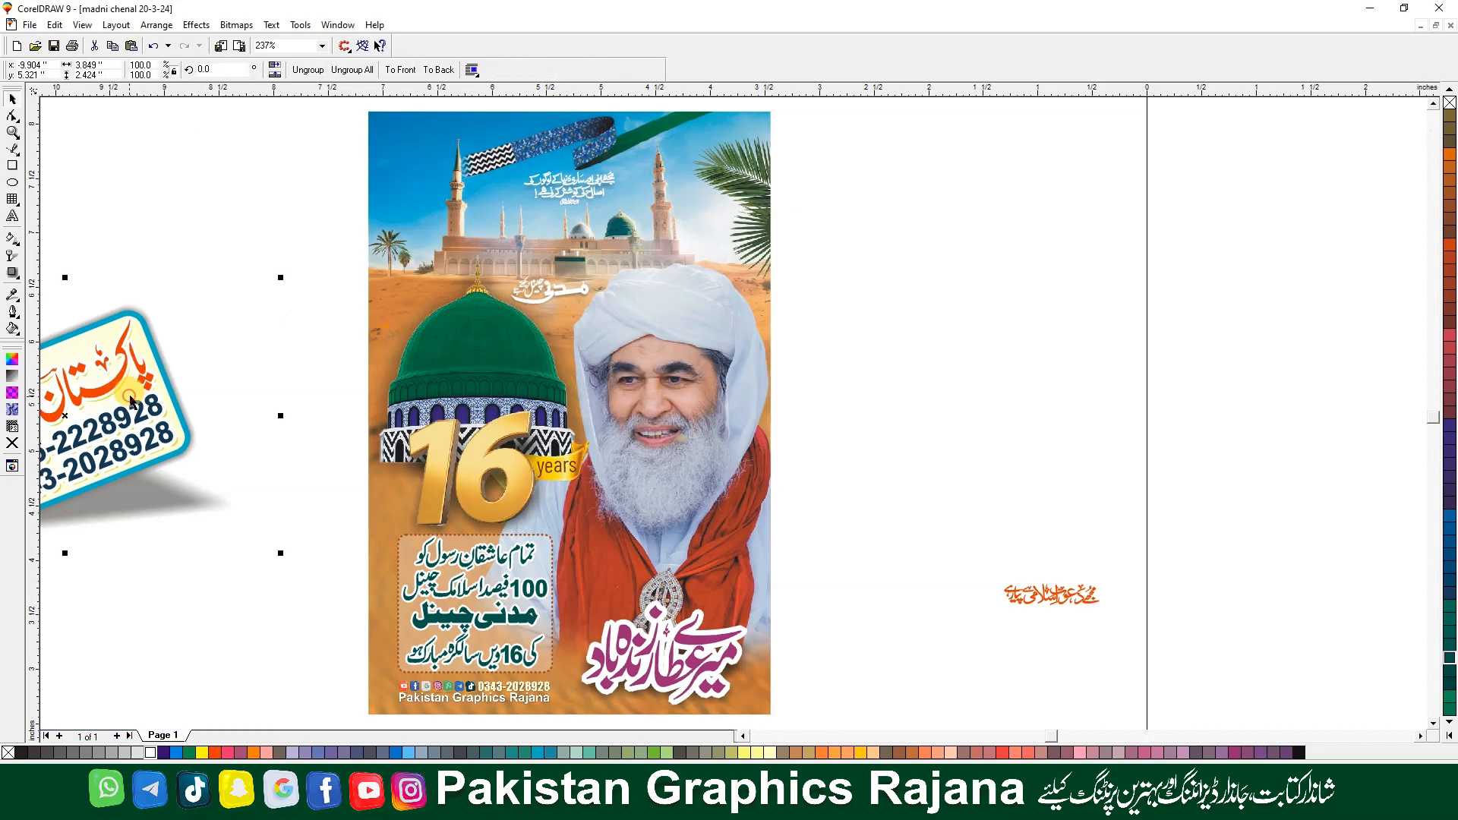
drag(281, 278, 421, 293)
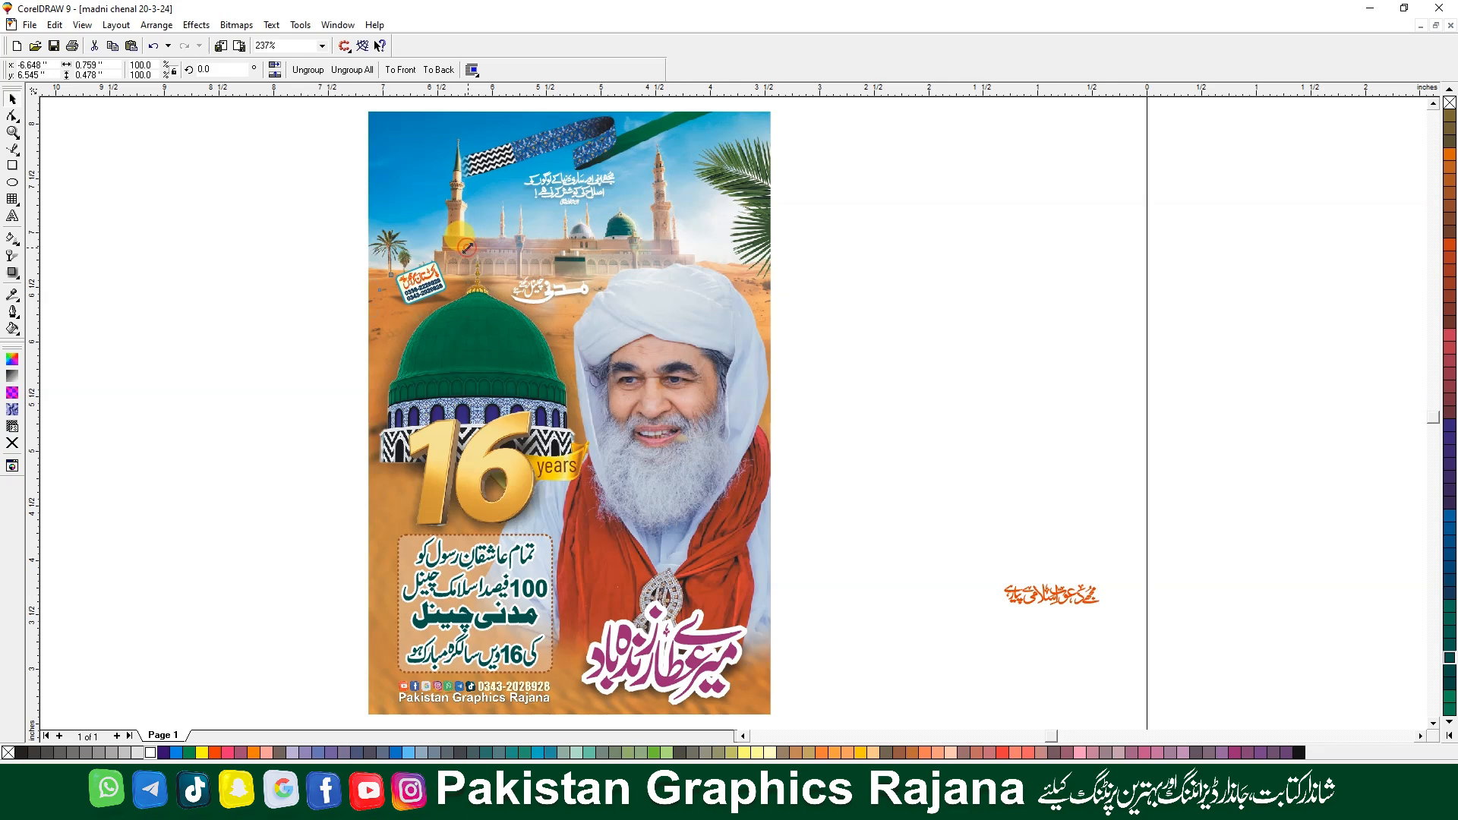
Shrink the badge to about 0.578 × 0.364 inches and move it slightly down and left on the sand below the palm trees
shift+drag(468, 249, 457, 254)
key(F2)
drag(290, 364, 621, 243)
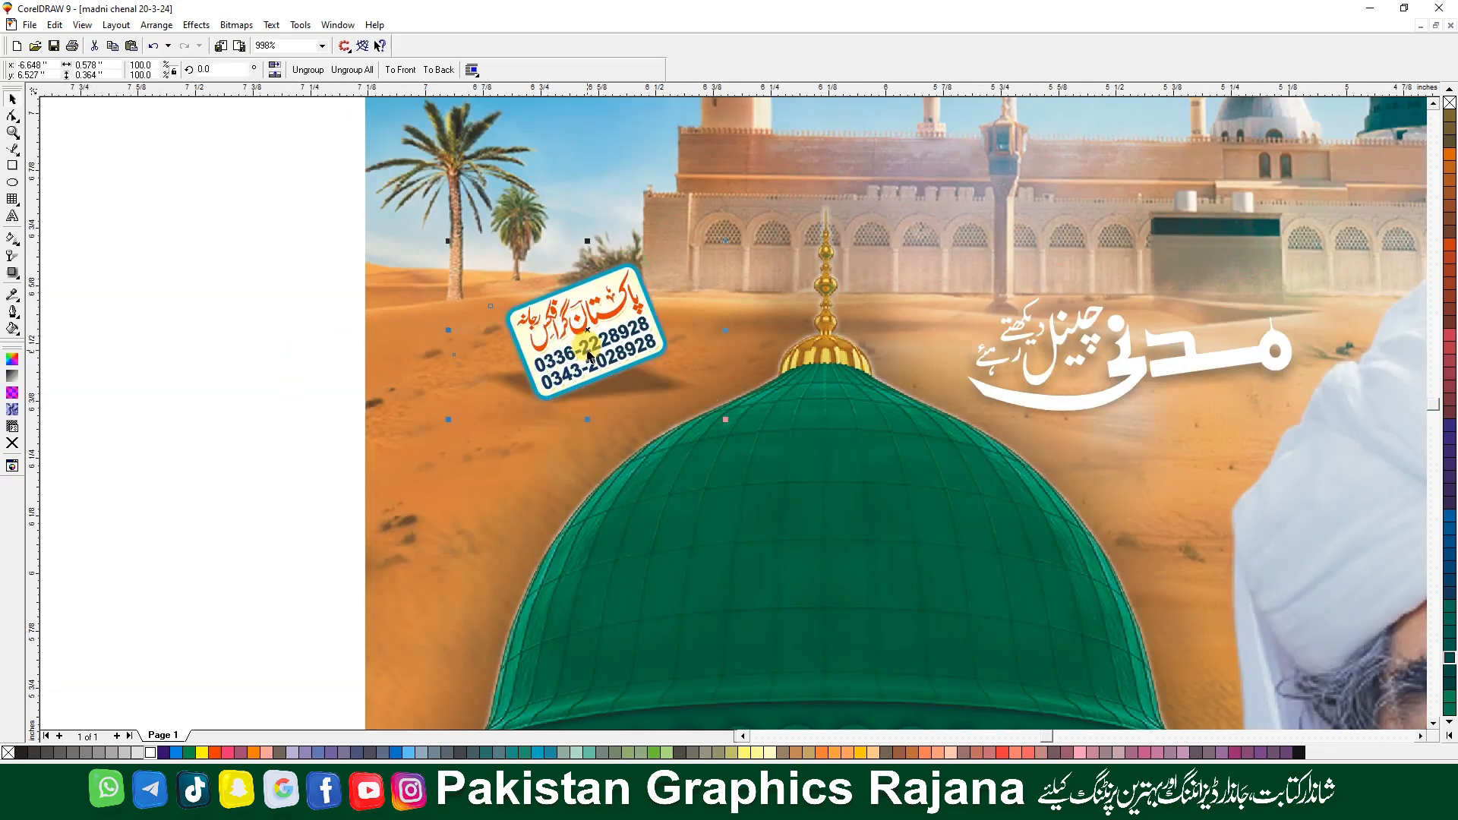
drag(589, 354, 569, 372)
key(F3)
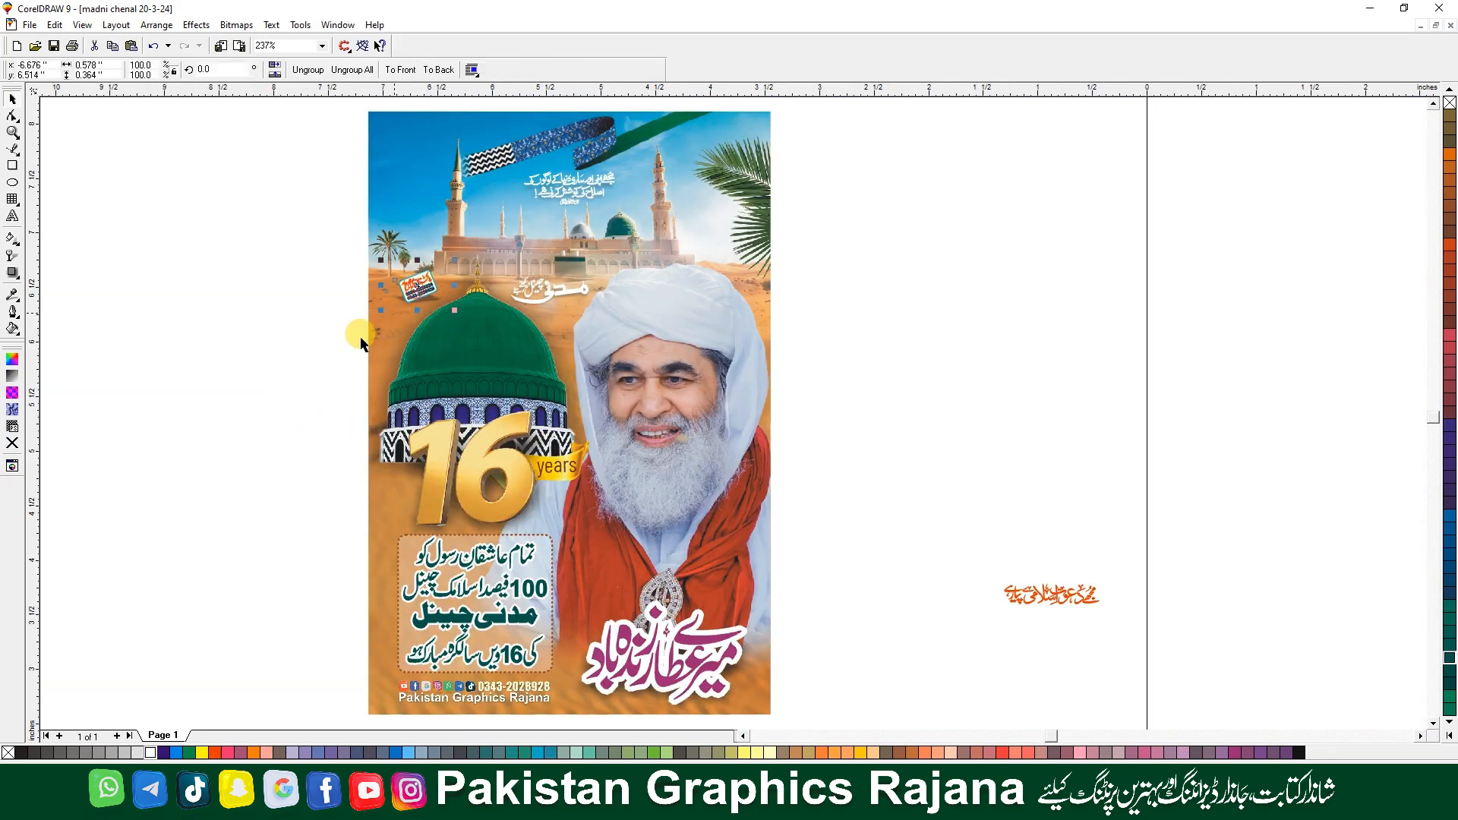
Delete the leftover orange Urdu text lying beside the poster
click(361, 344)
drag(835, 474, 1226, 664)
key(Delete)
click(672, 489)
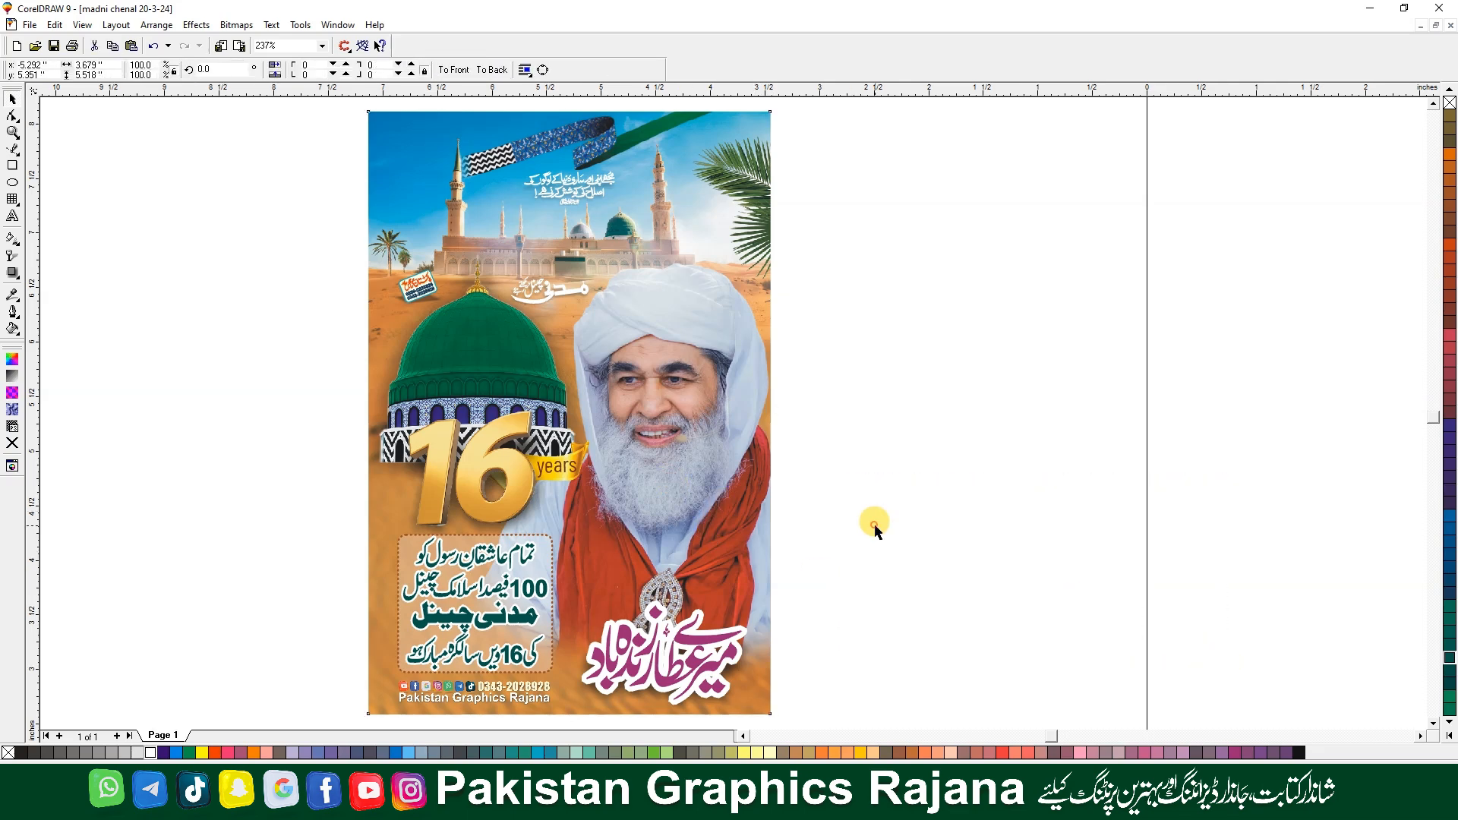
click(873, 523)
key(alt+Left)
click(719, 469)
click(430, 515)
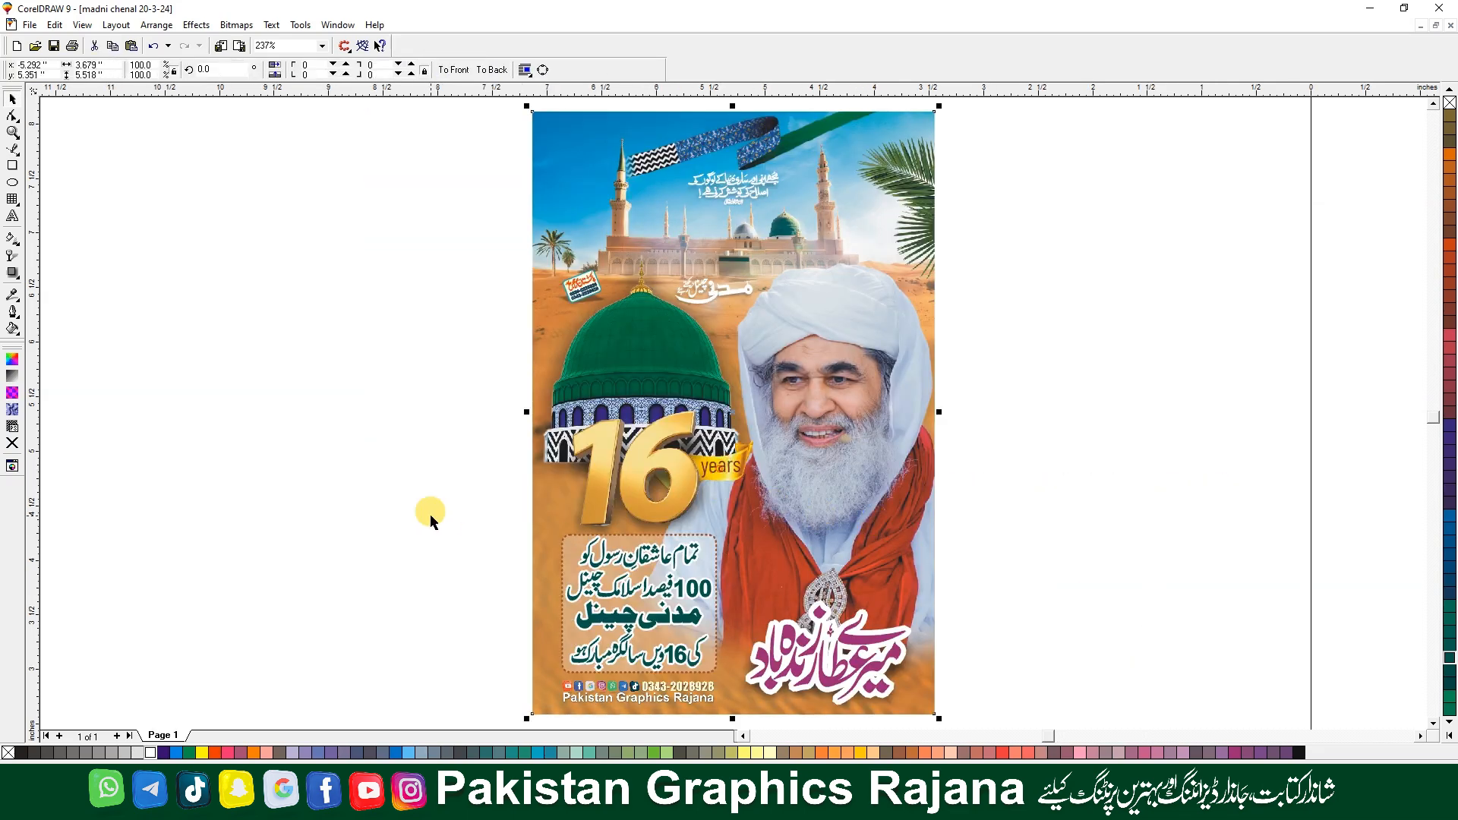
click(561, 480)
click(454, 510)
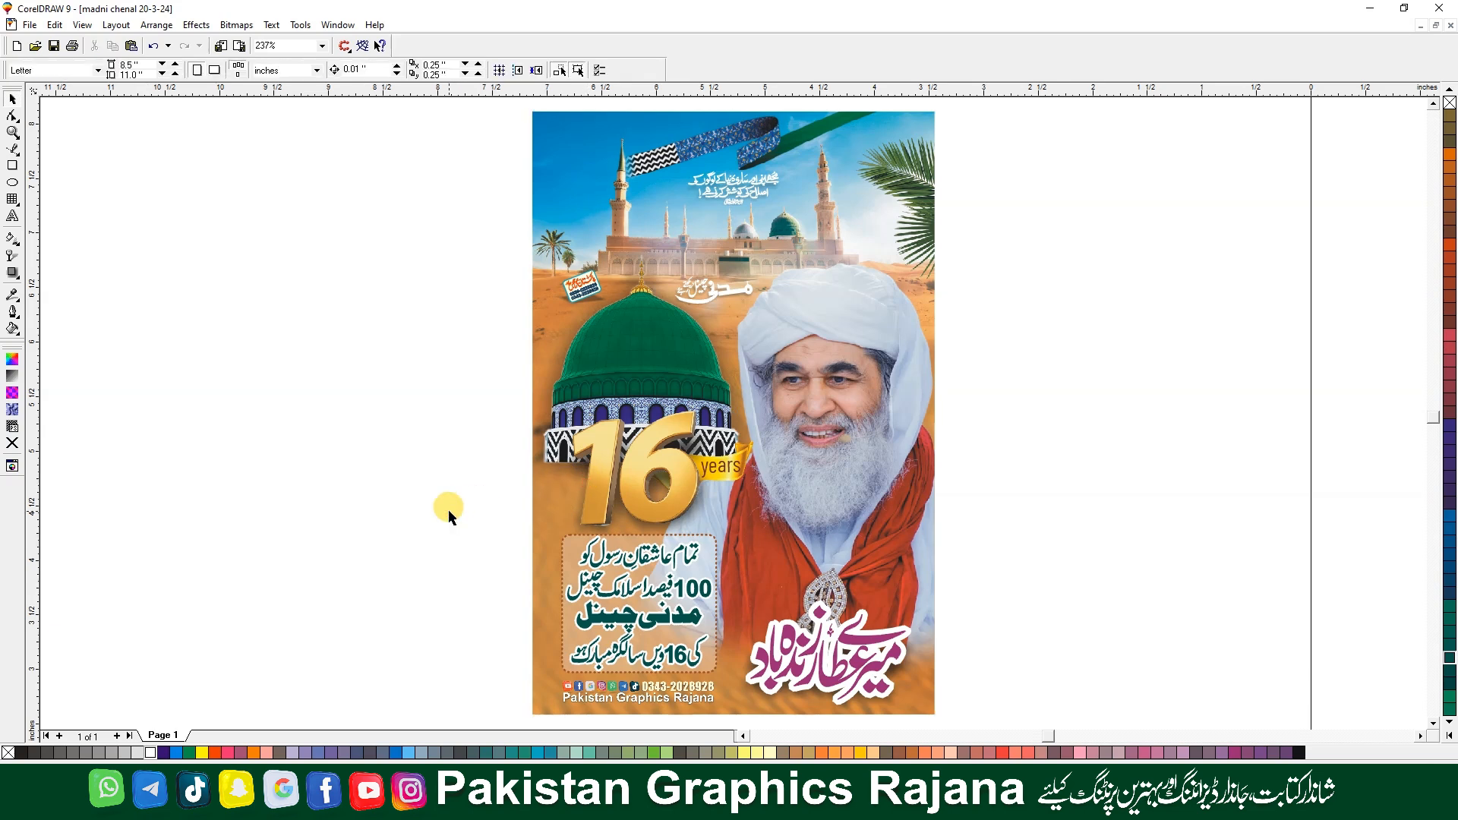
click(873, 430)
click(1018, 367)
click(850, 392)
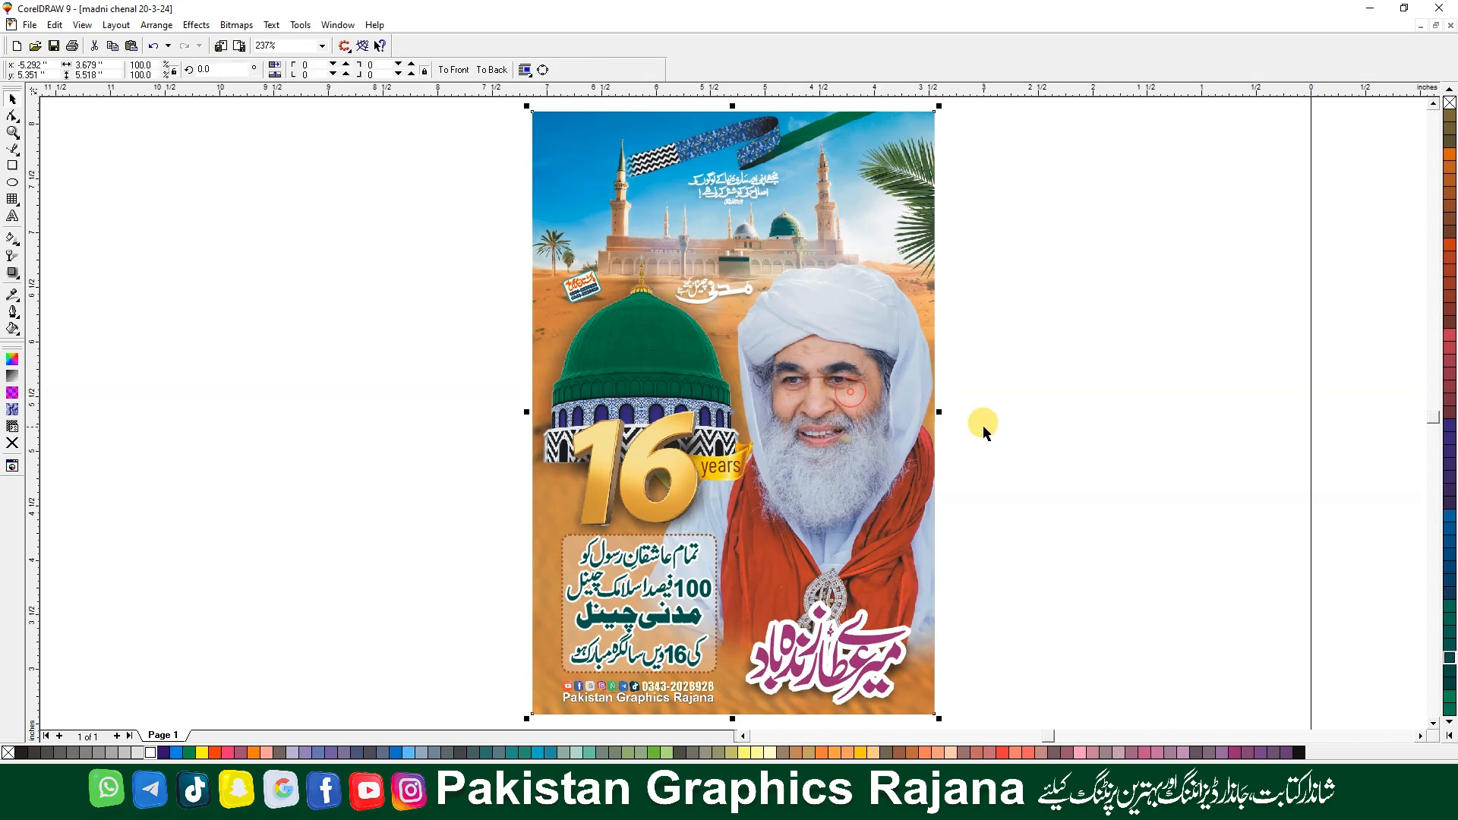
click(983, 430)
key(F3)
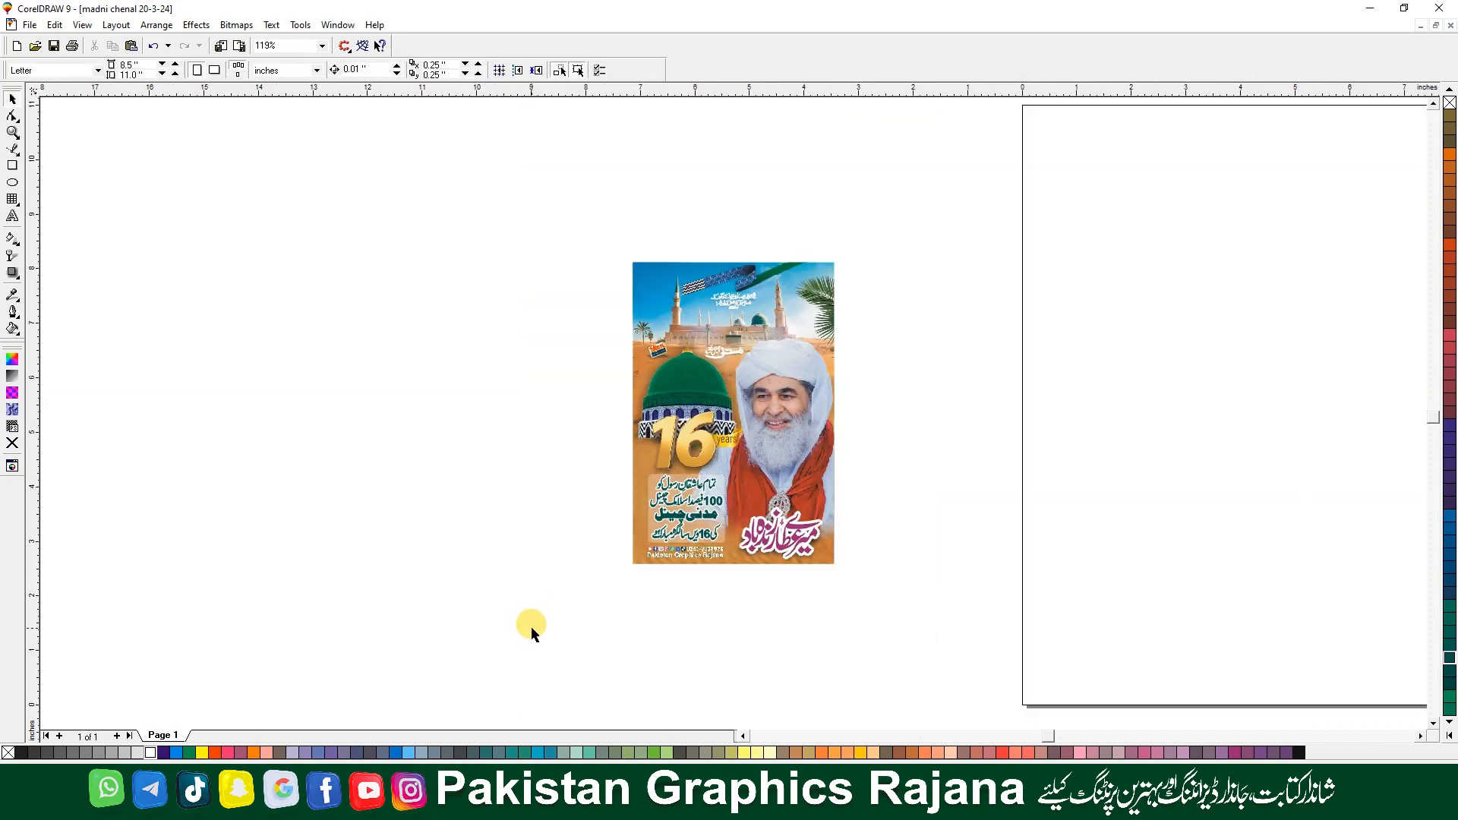
key(F4)
Recolour the green Urdu text inside the dotted frame below the 16 to reddish brown
click(824, 575)
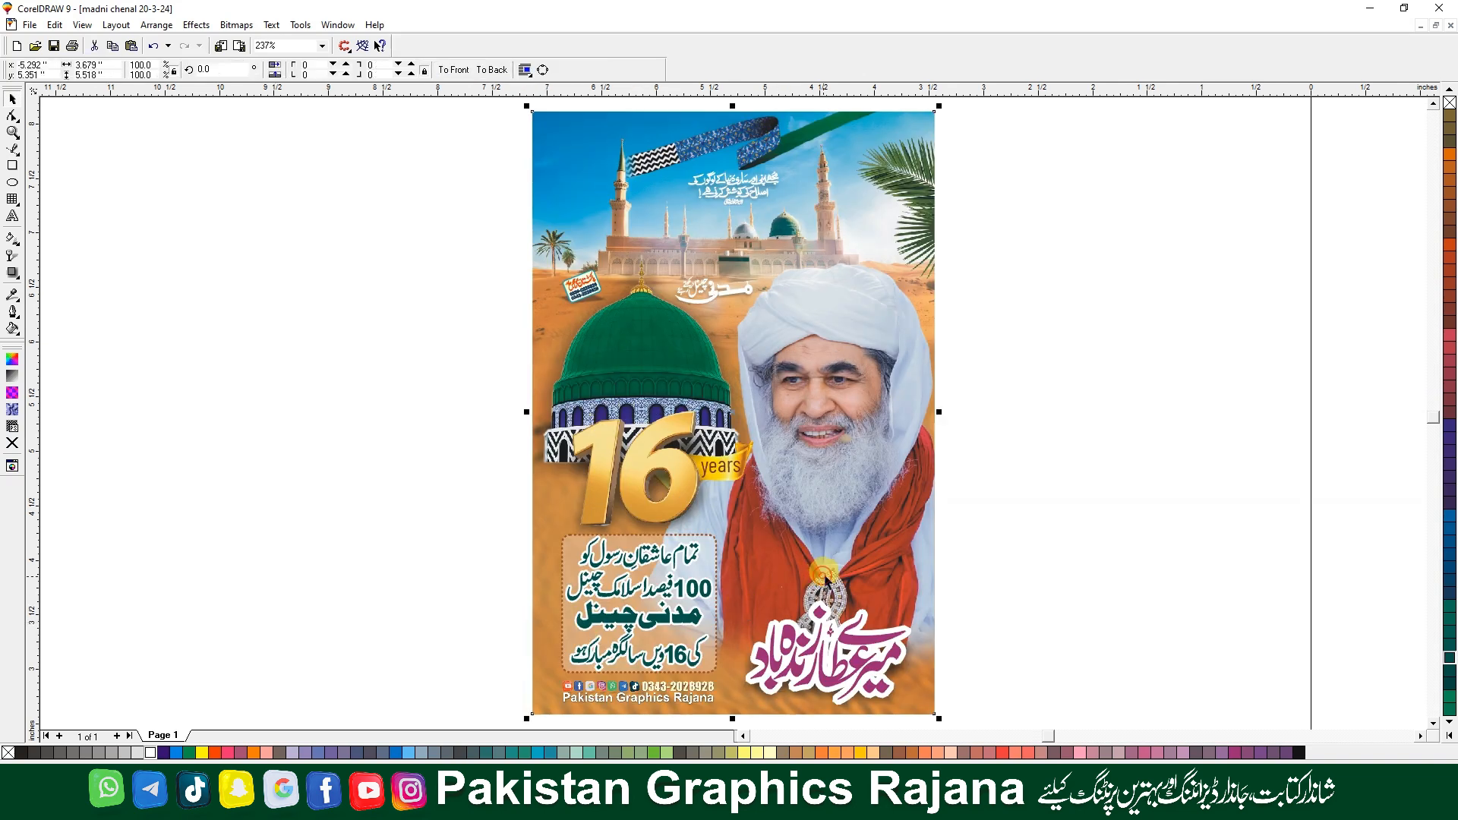
click(686, 617)
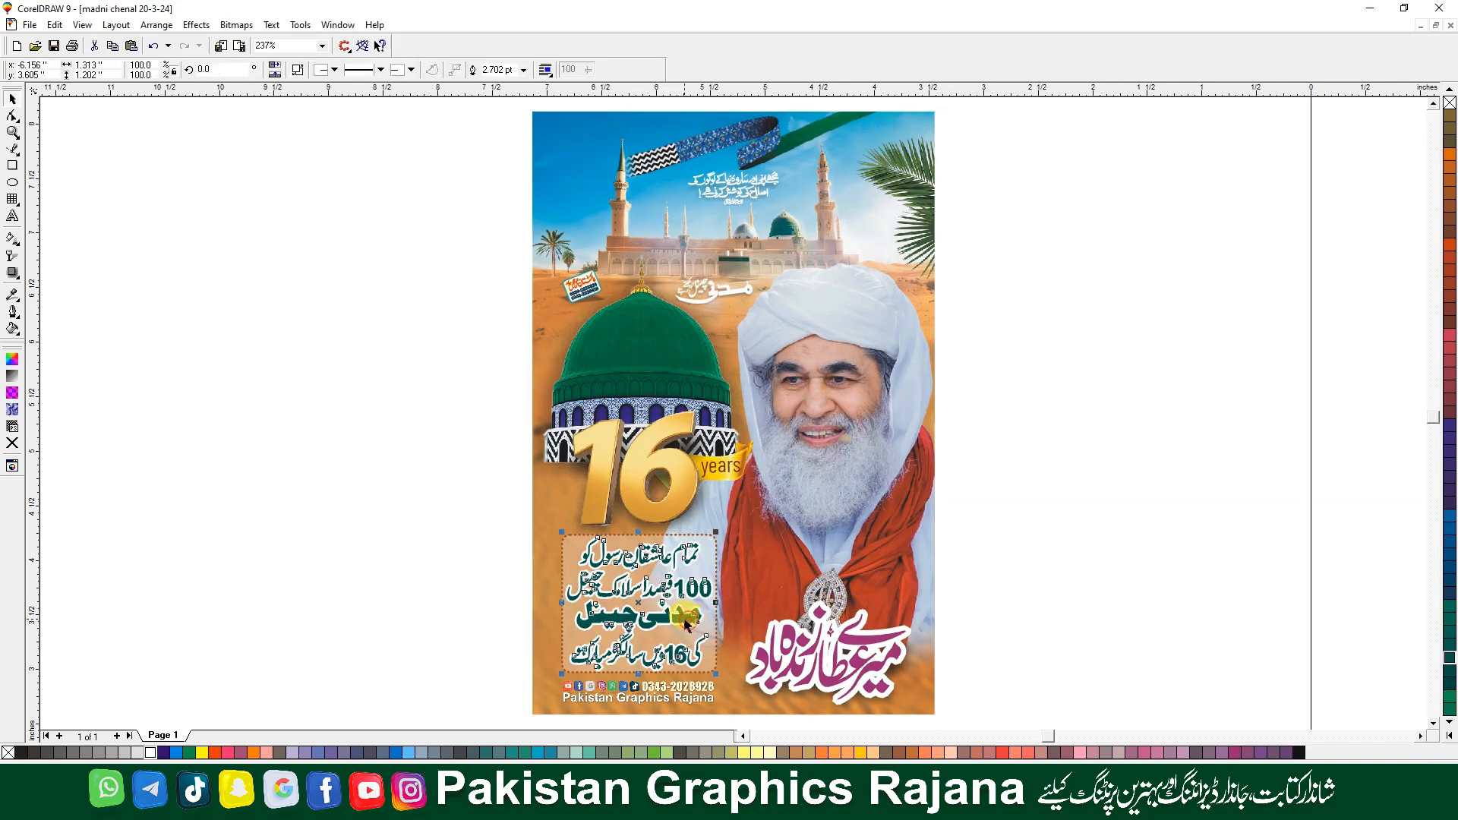
click(1448, 307)
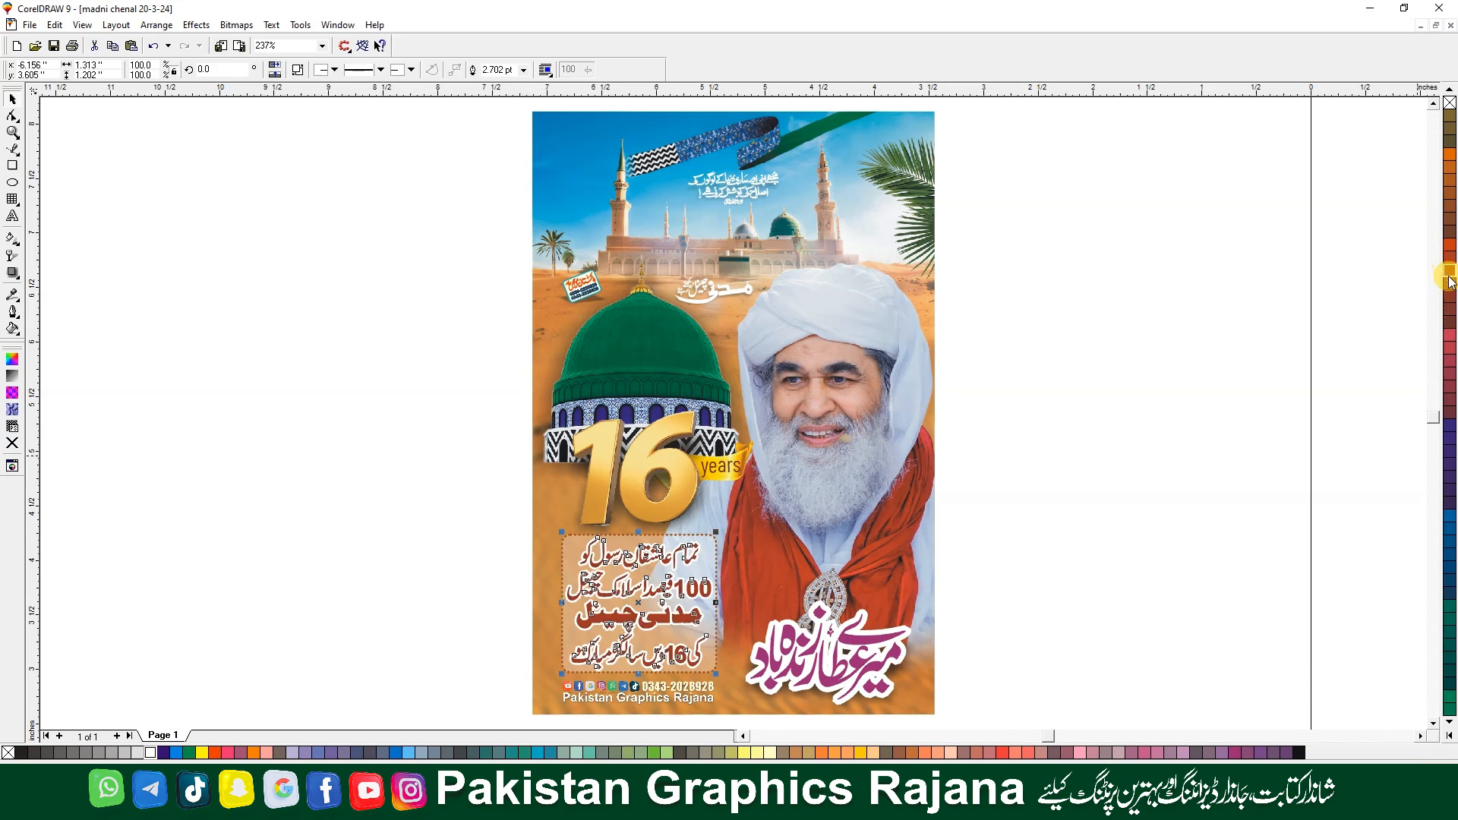
click(1093, 432)
click(825, 564)
click(846, 512)
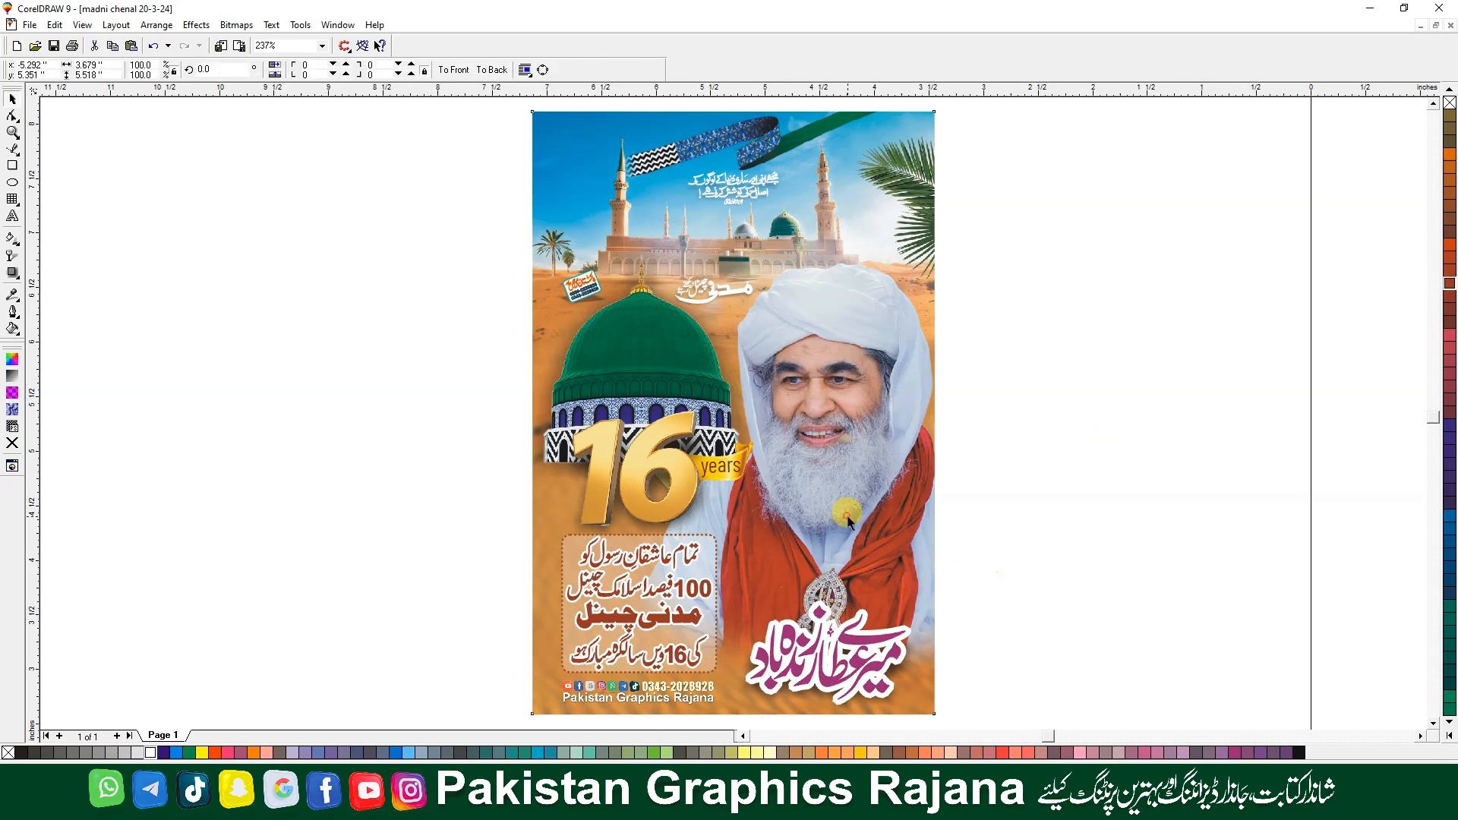
click(1003, 551)
key(F3)
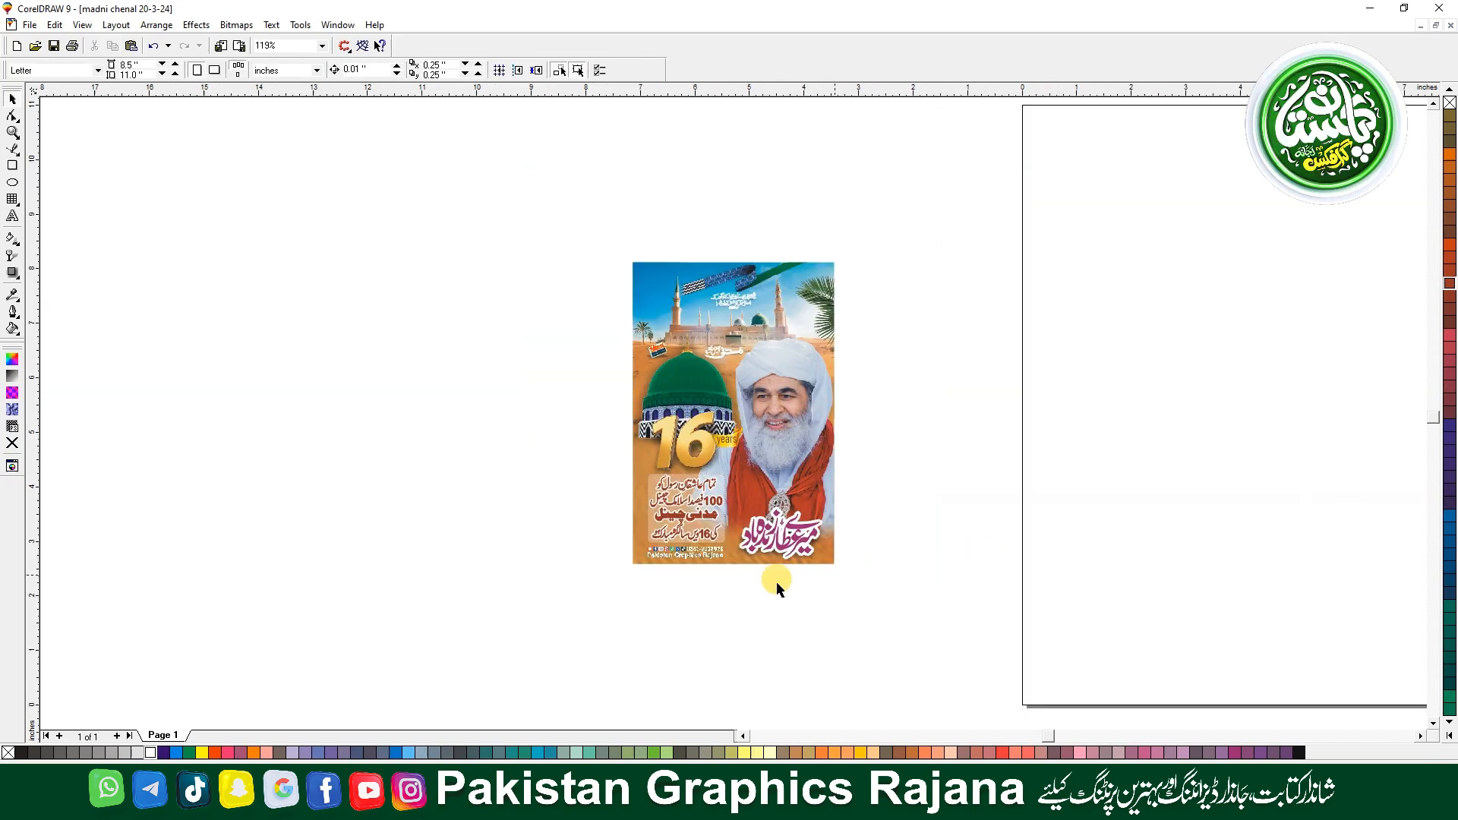
click(765, 429)
click(982, 469)
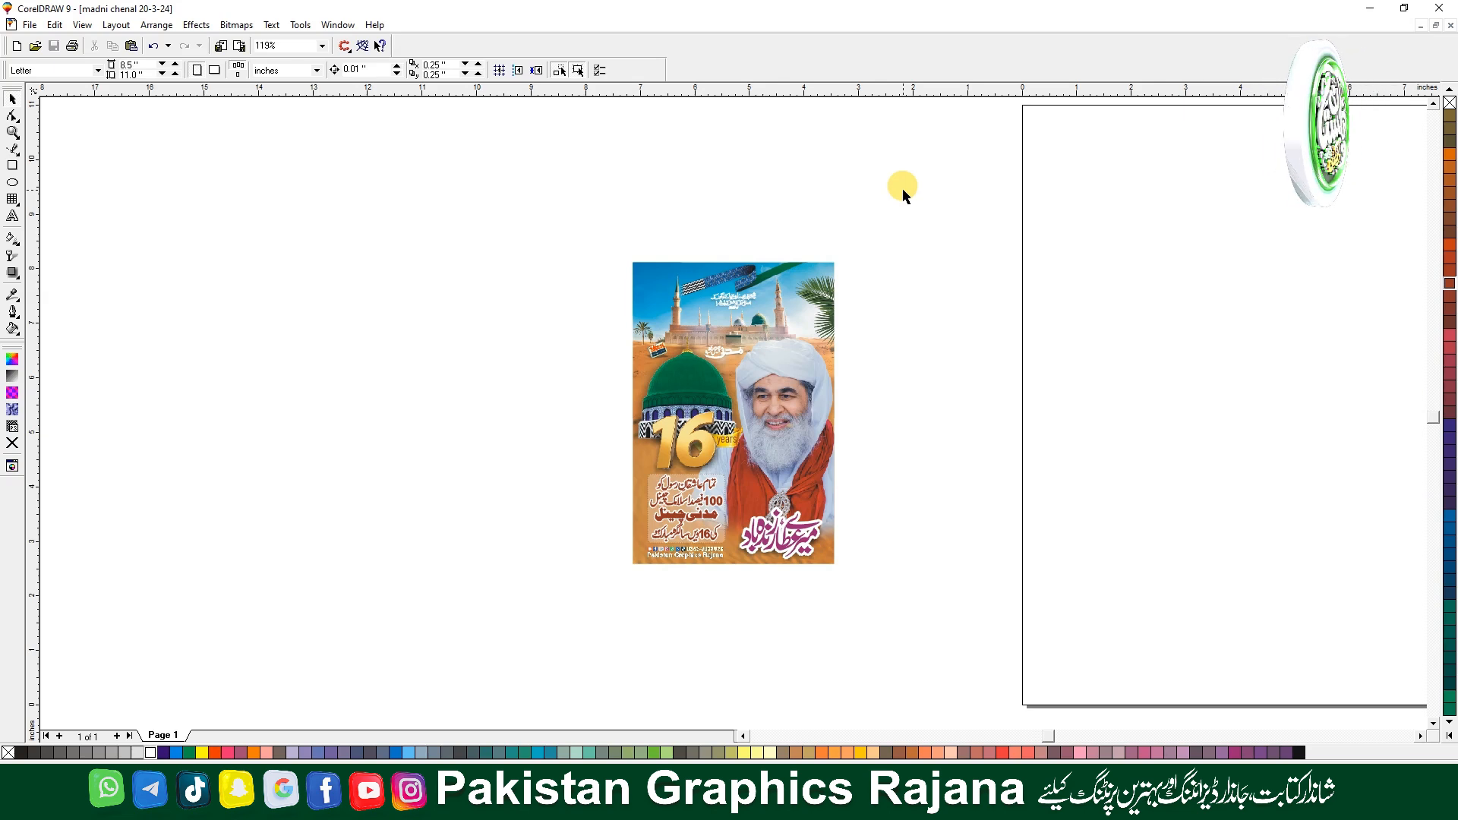
Select the whole poster and scale it up proportionally to about 12.632 × 18.947 inches
drag(902, 194, 543, 660)
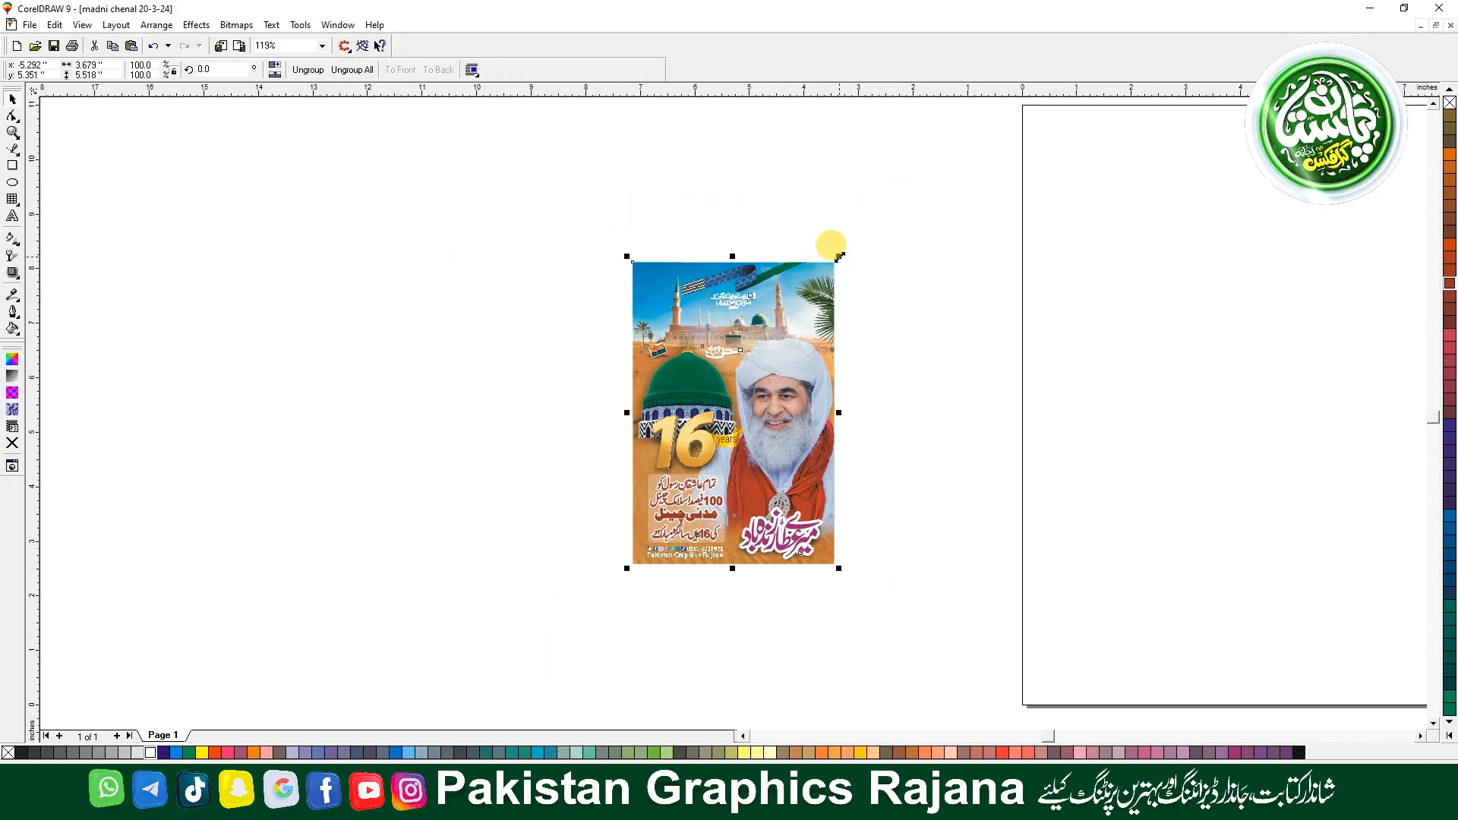
drag(839, 257, 1123, 6)
key(F4)
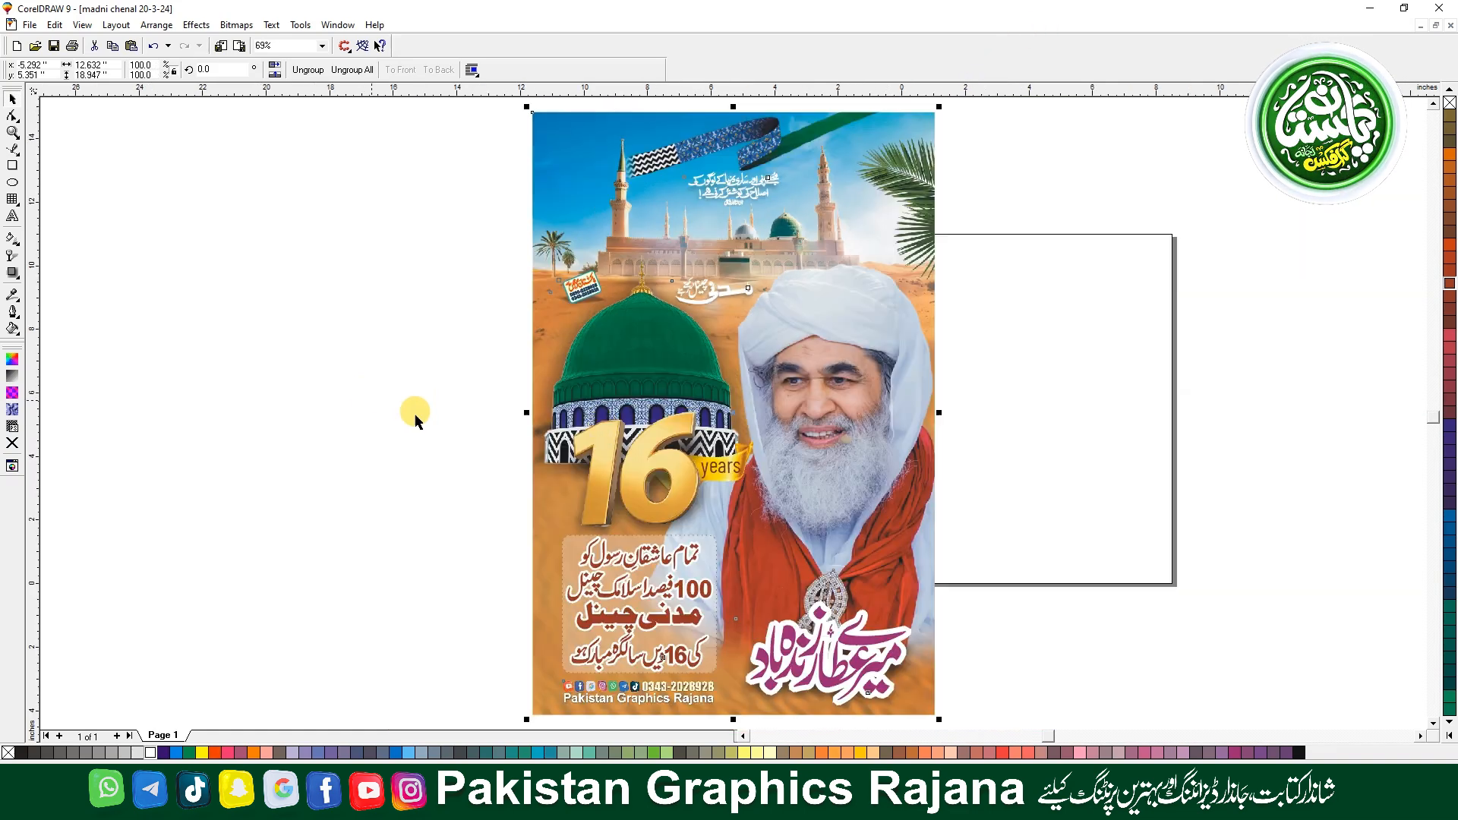
Export the selected poster to the baba g folder as madni chenal 20-3-24.jpg in 24-bit RGB at 300 dpi
click(238, 50)
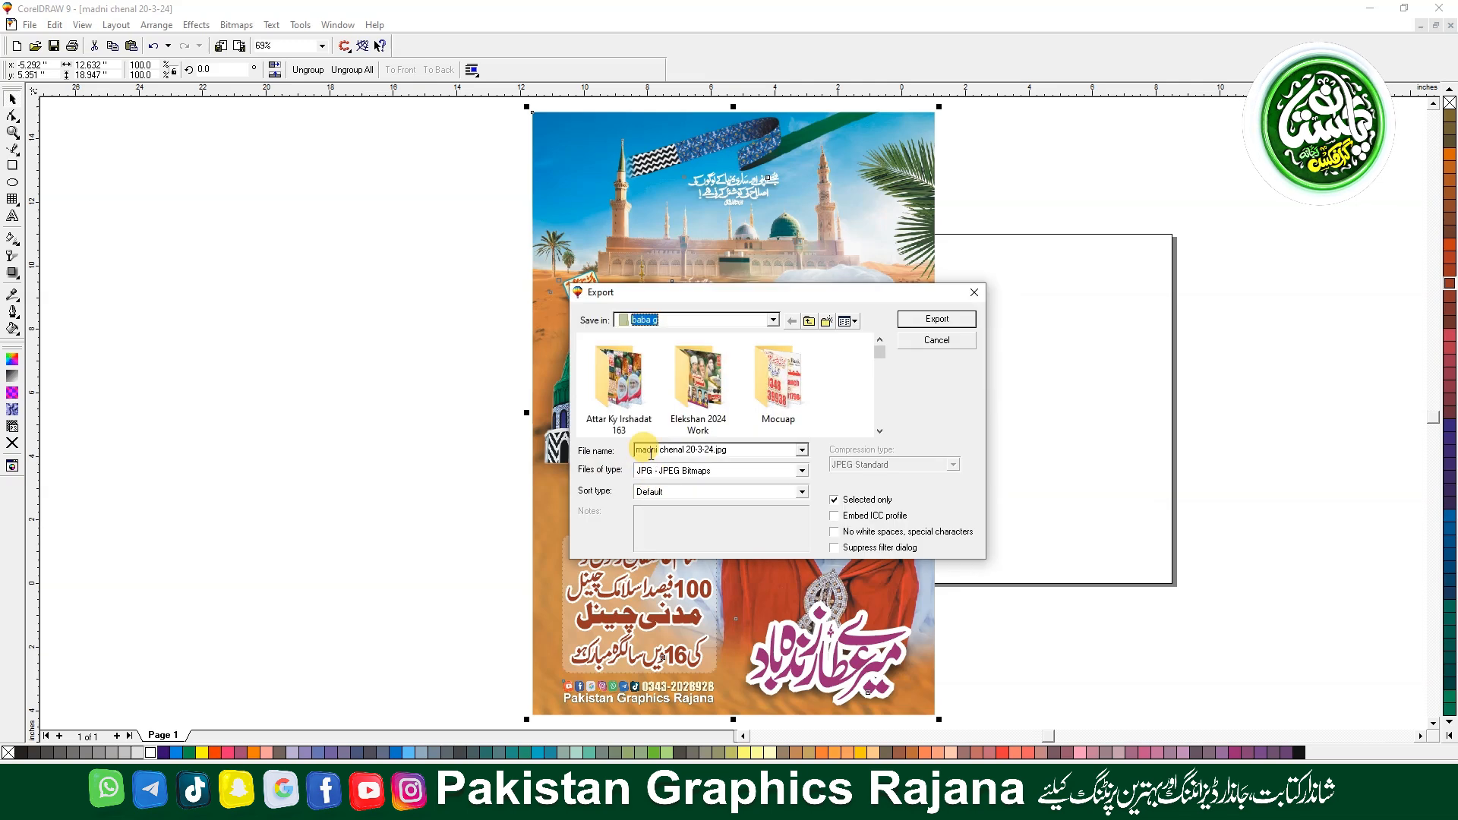
click(917, 320)
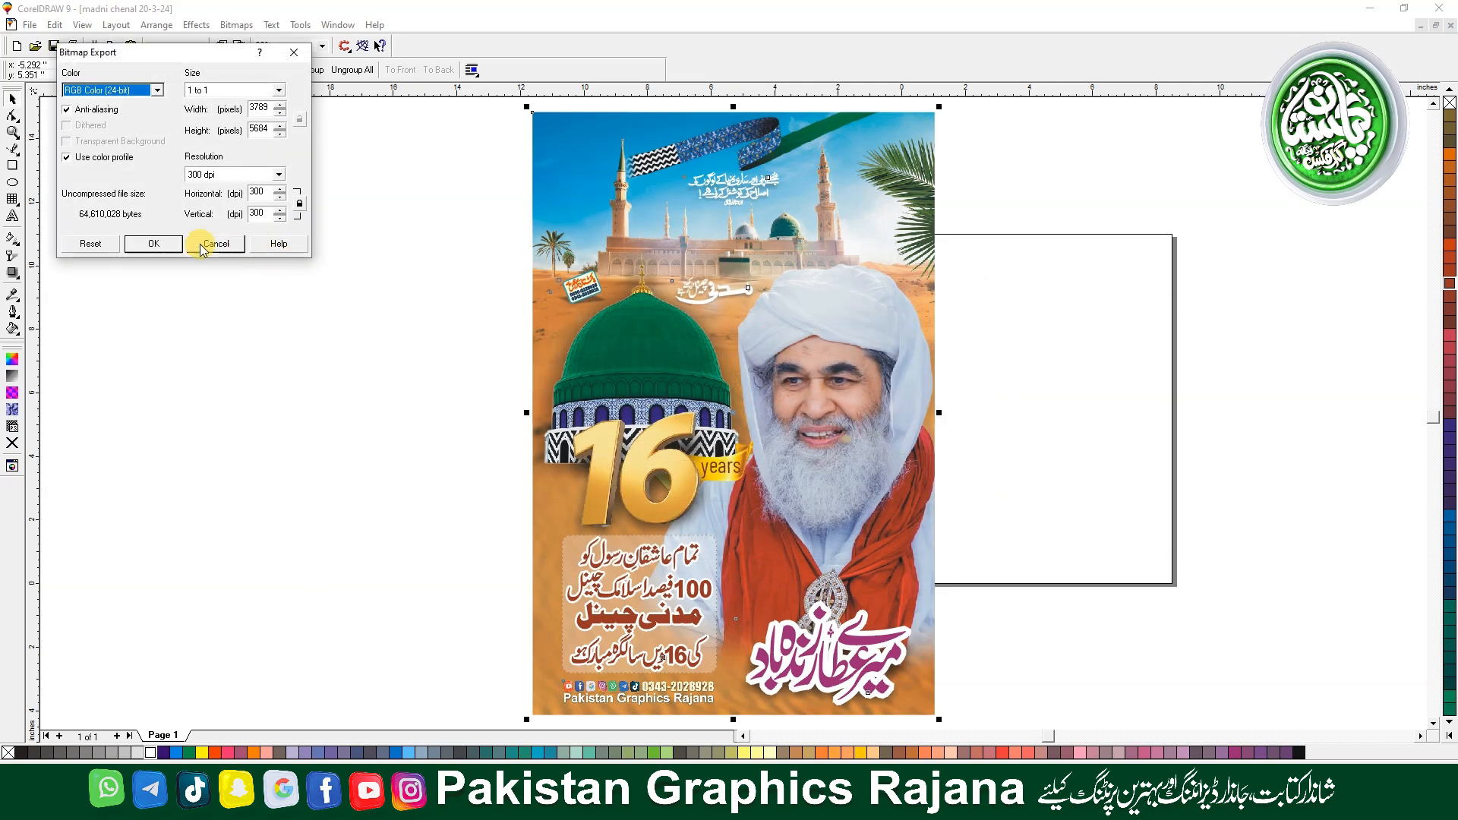
click(161, 240)
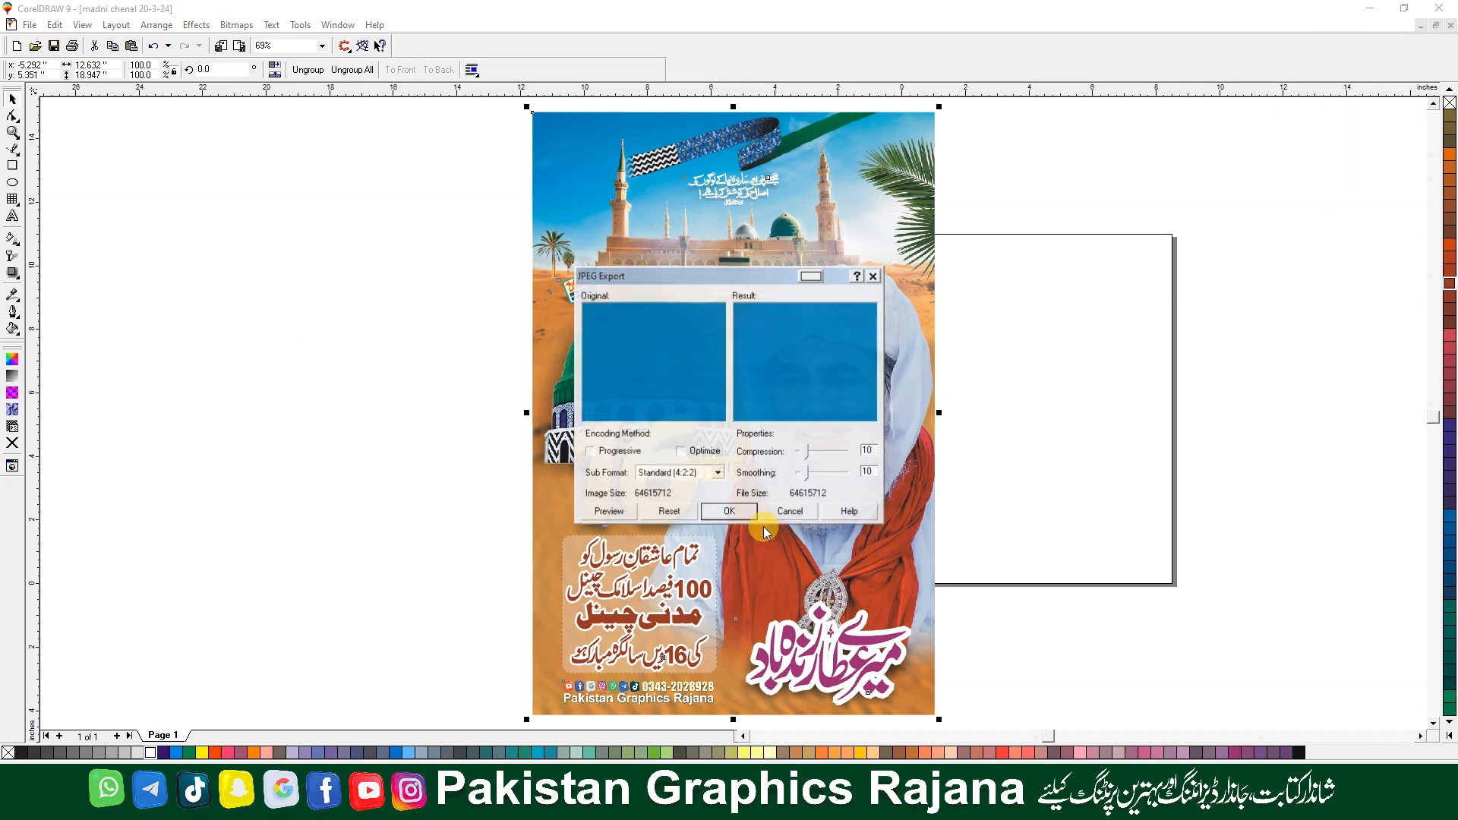
click(733, 509)
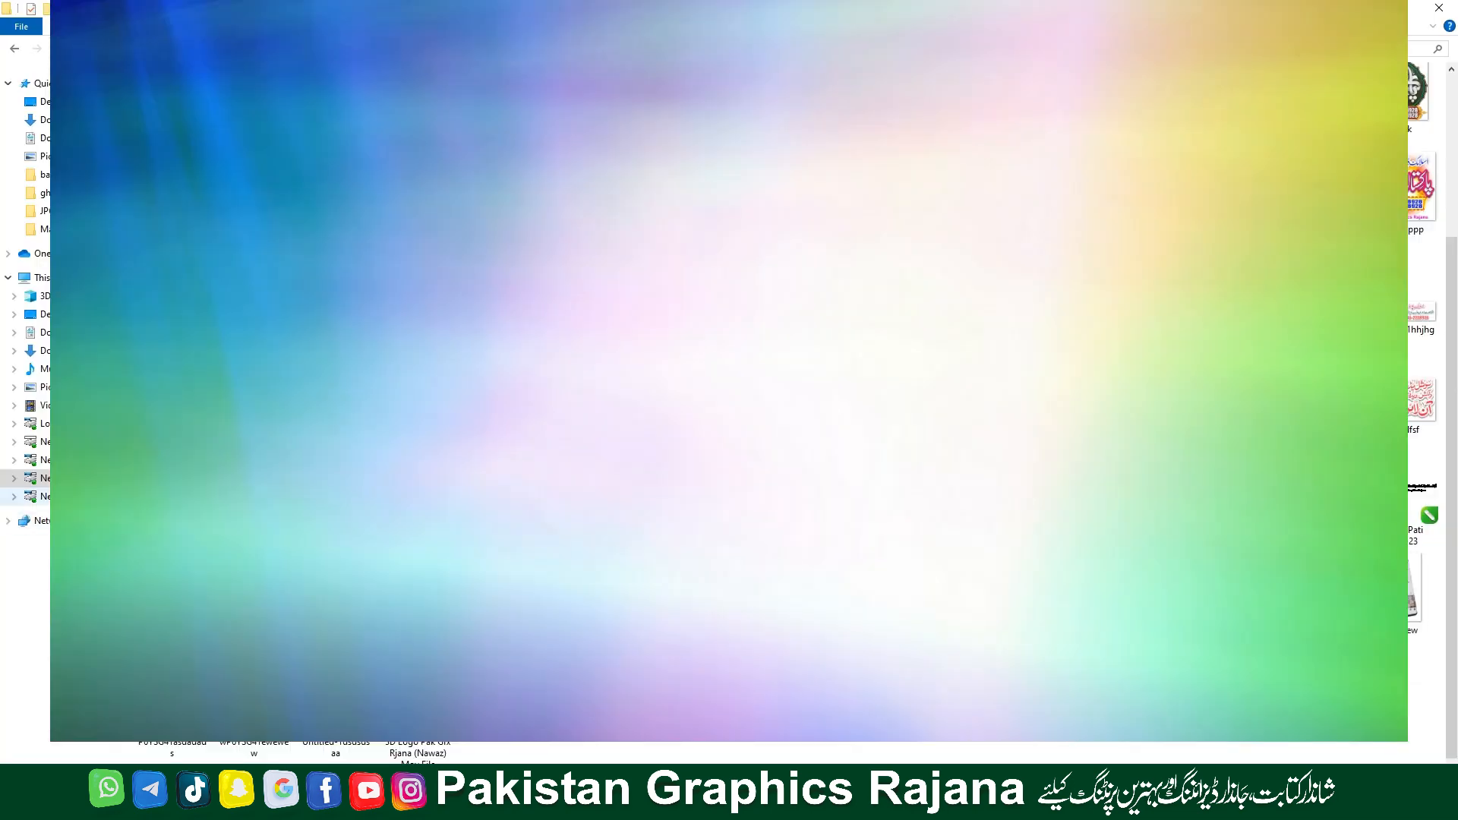
Open the exported madni chenal 20-3-24 image from the baba g folder, examine the poster's details up close and close it
click(70, 496)
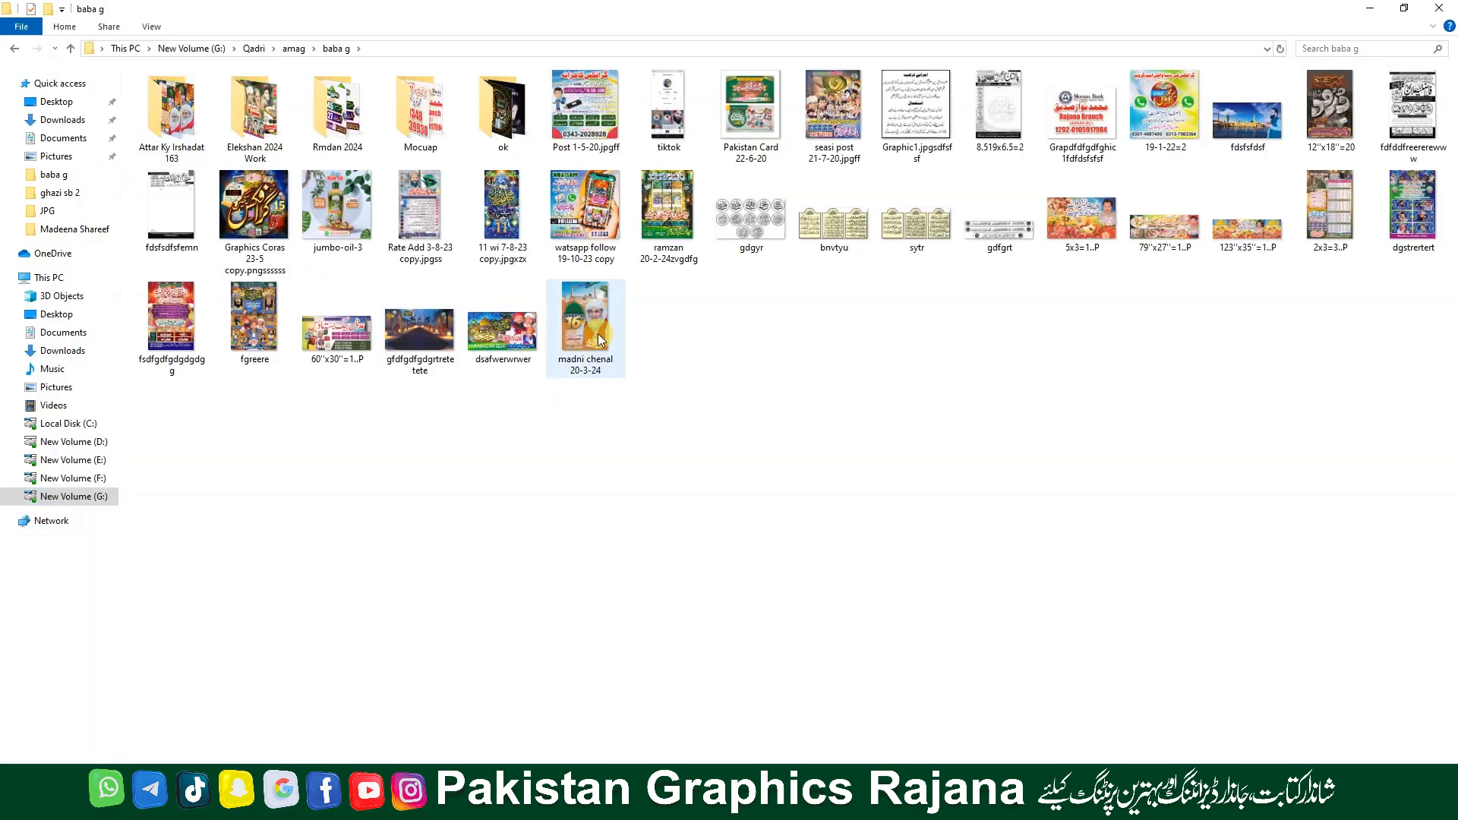
click(599, 335)
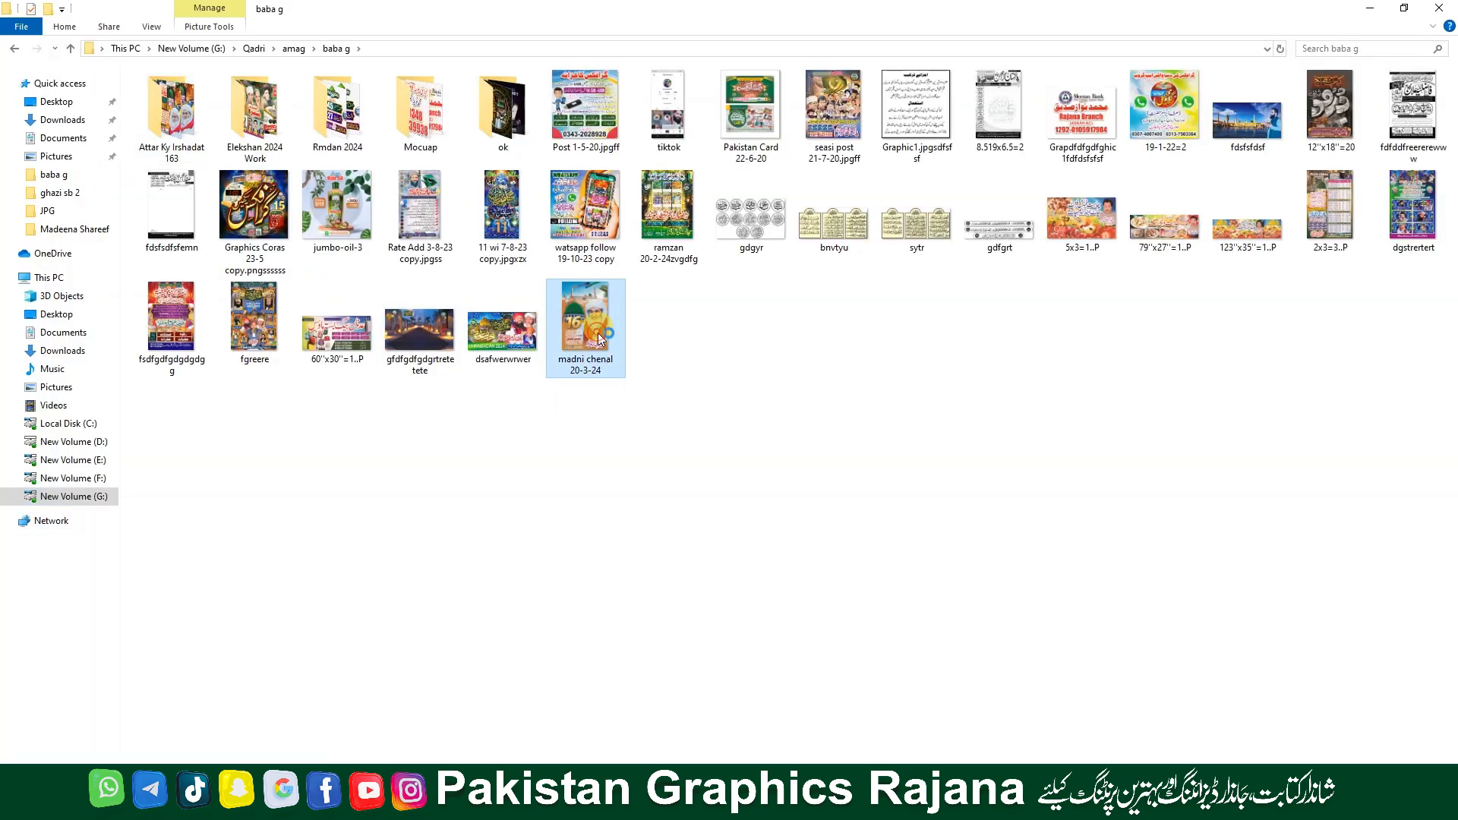
key(Return)
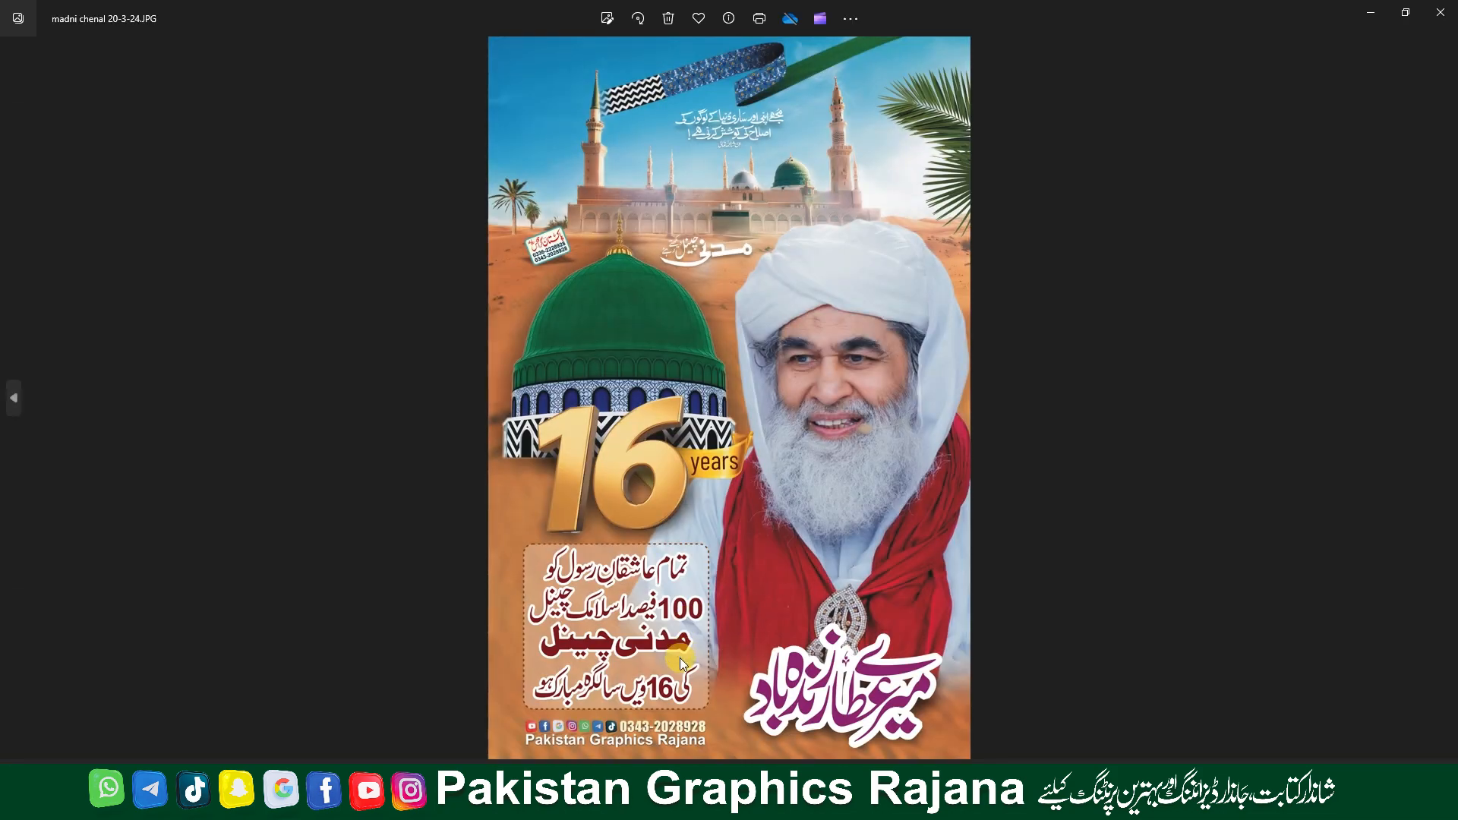
scroll(689, 633, up, 5)
scroll(532, 597, up, 4)
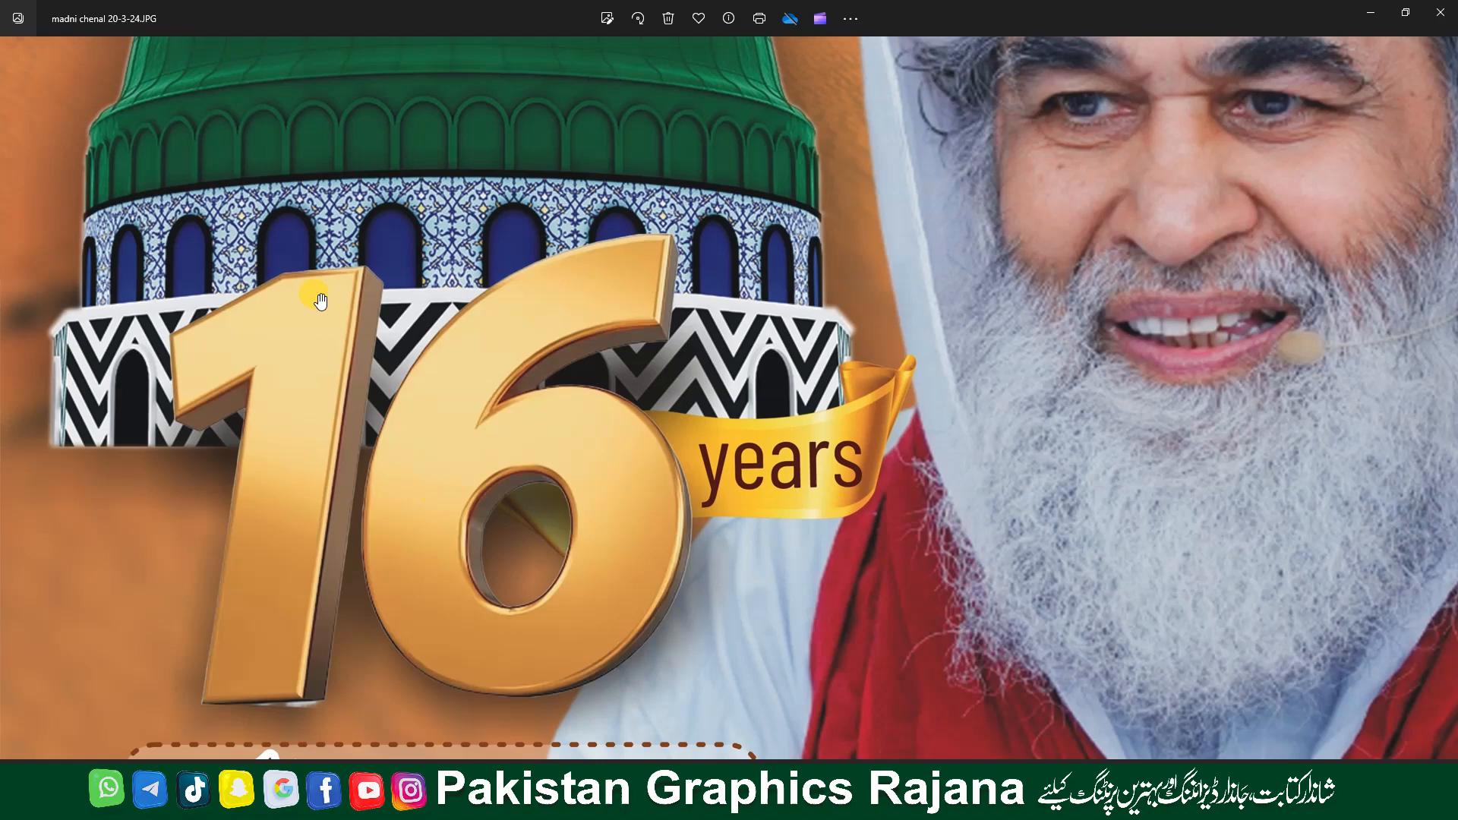
drag(321, 300, 414, 577)
drag(418, 422, 434, 559)
drag(449, 318, 463, 429)
scroll(464, 456, down, 5)
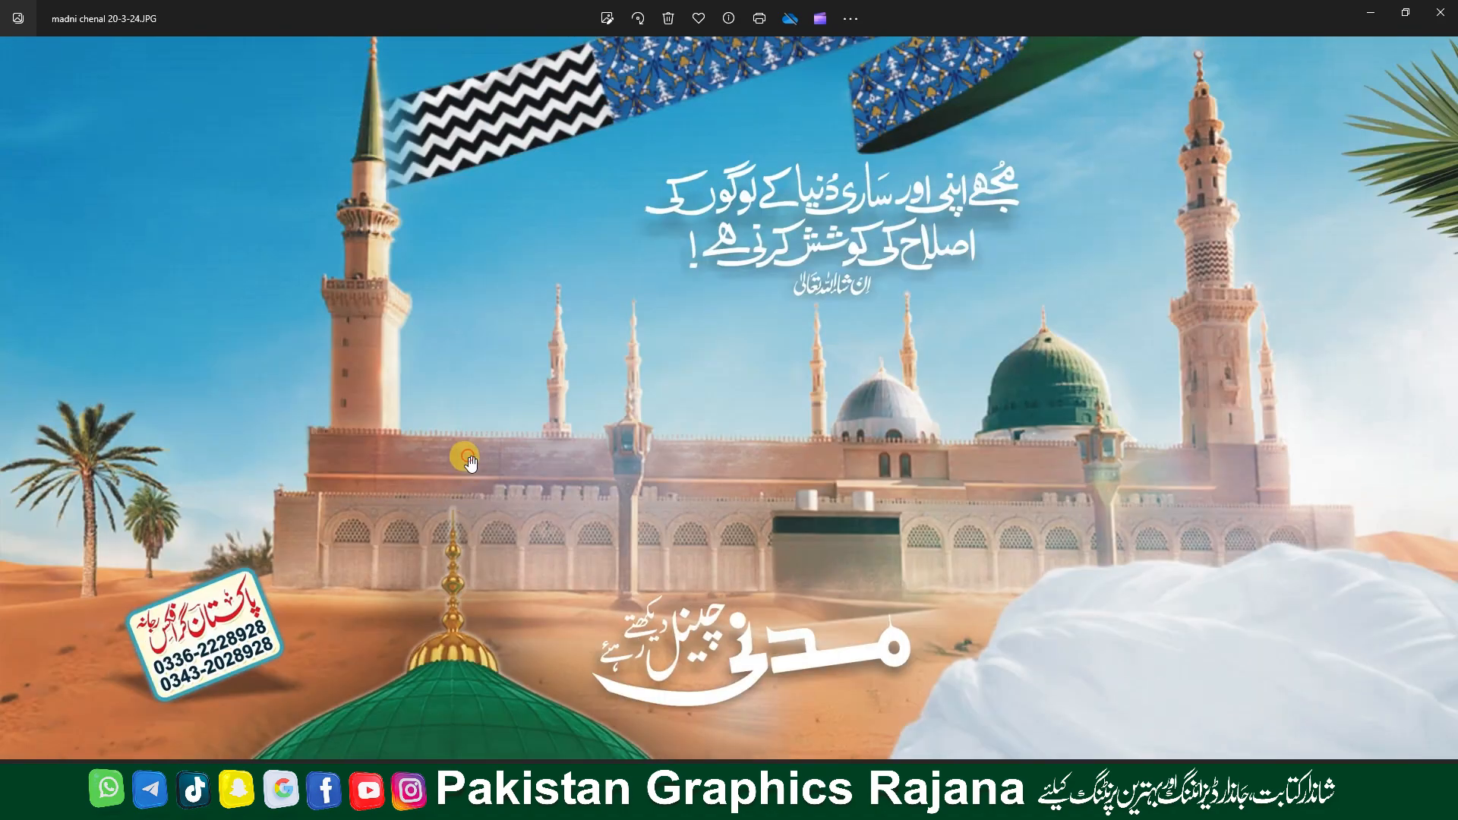
click(1440, 12)
click(1367, 12)
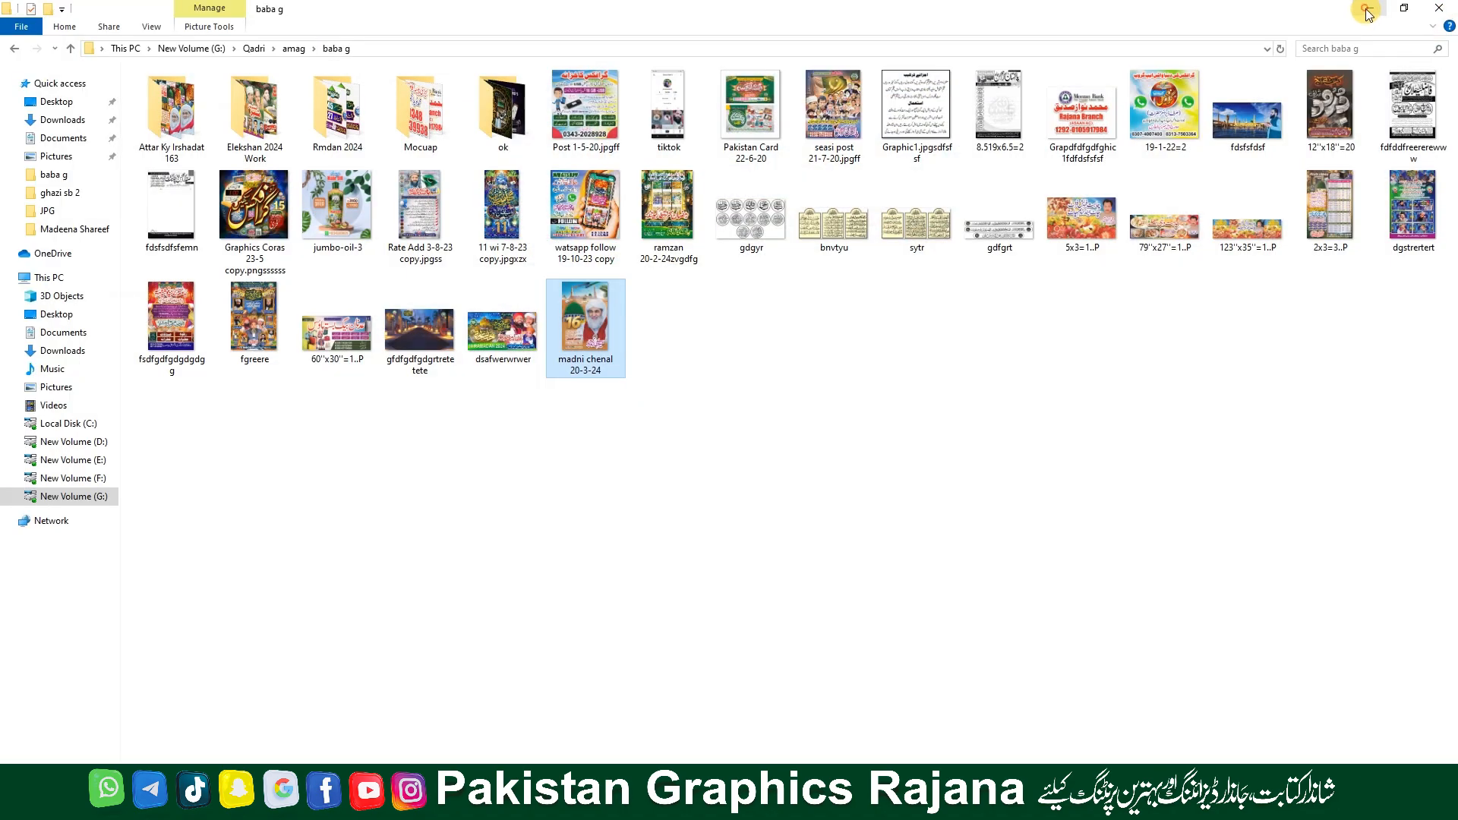
Undo the enlargement of the poster in CorelDRAW and deselect it
key(ctrl+z)
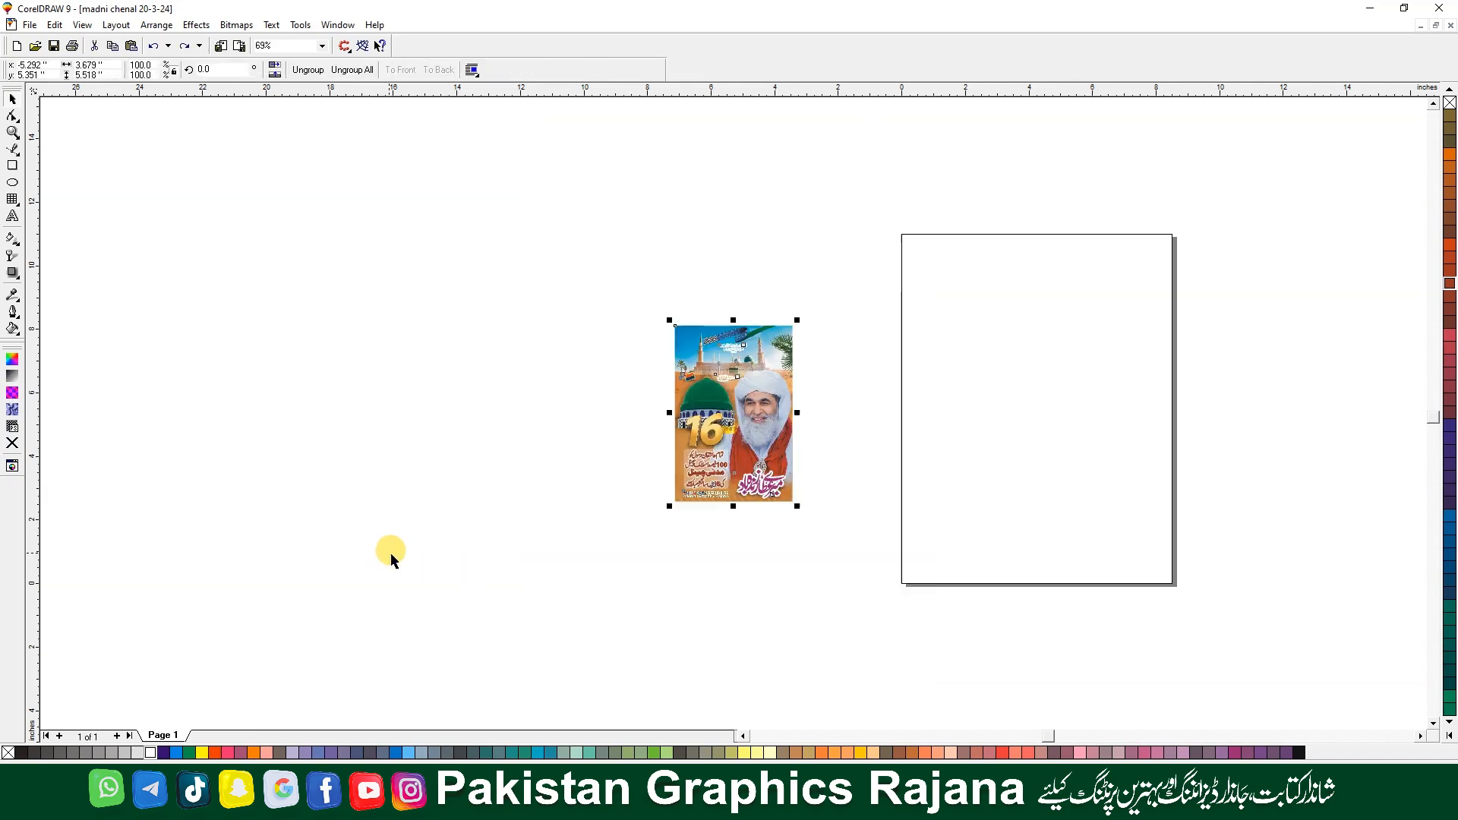
click(463, 560)
key(F4)
click(851, 407)
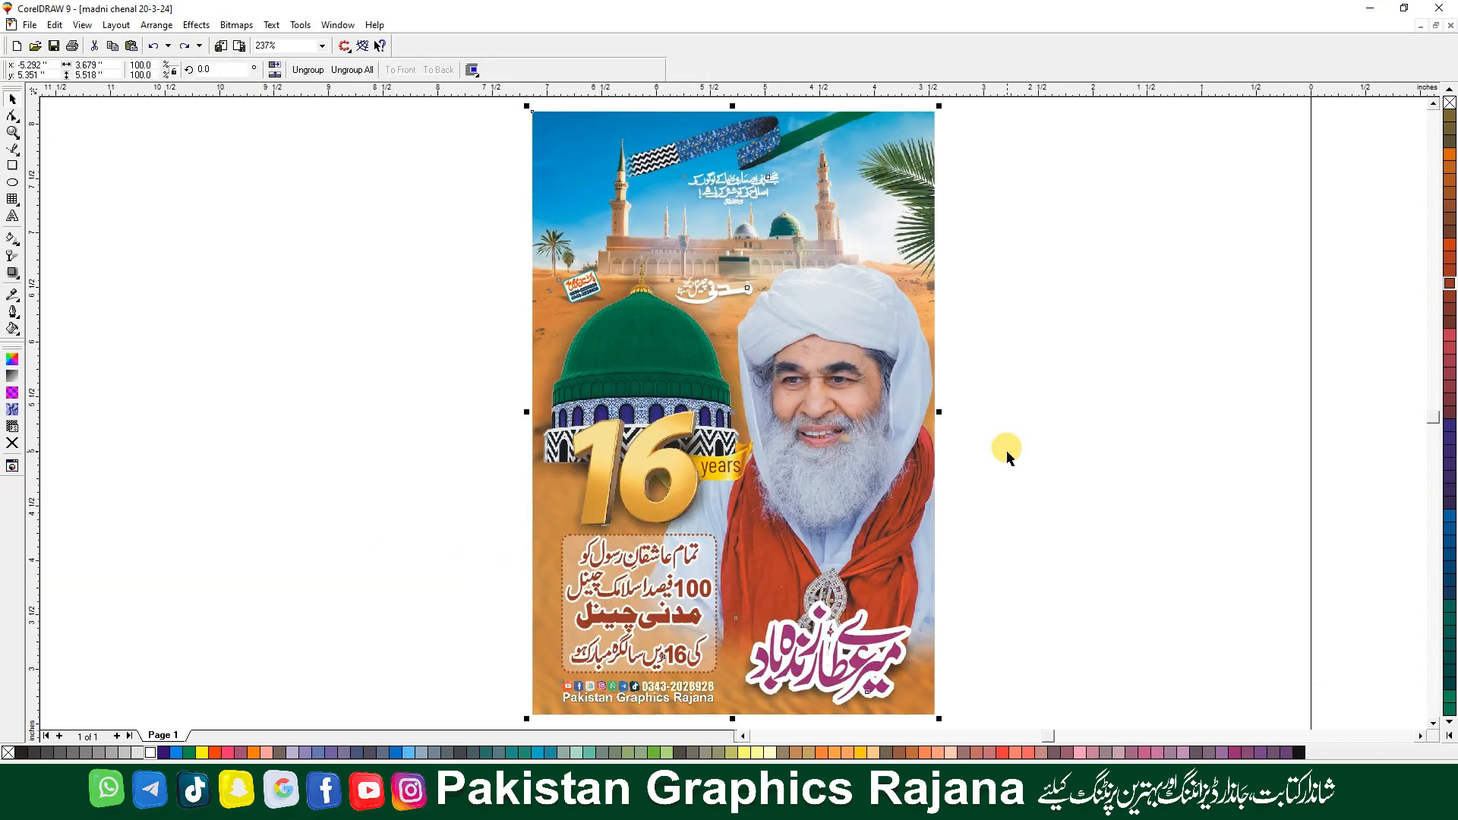
click(1019, 472)
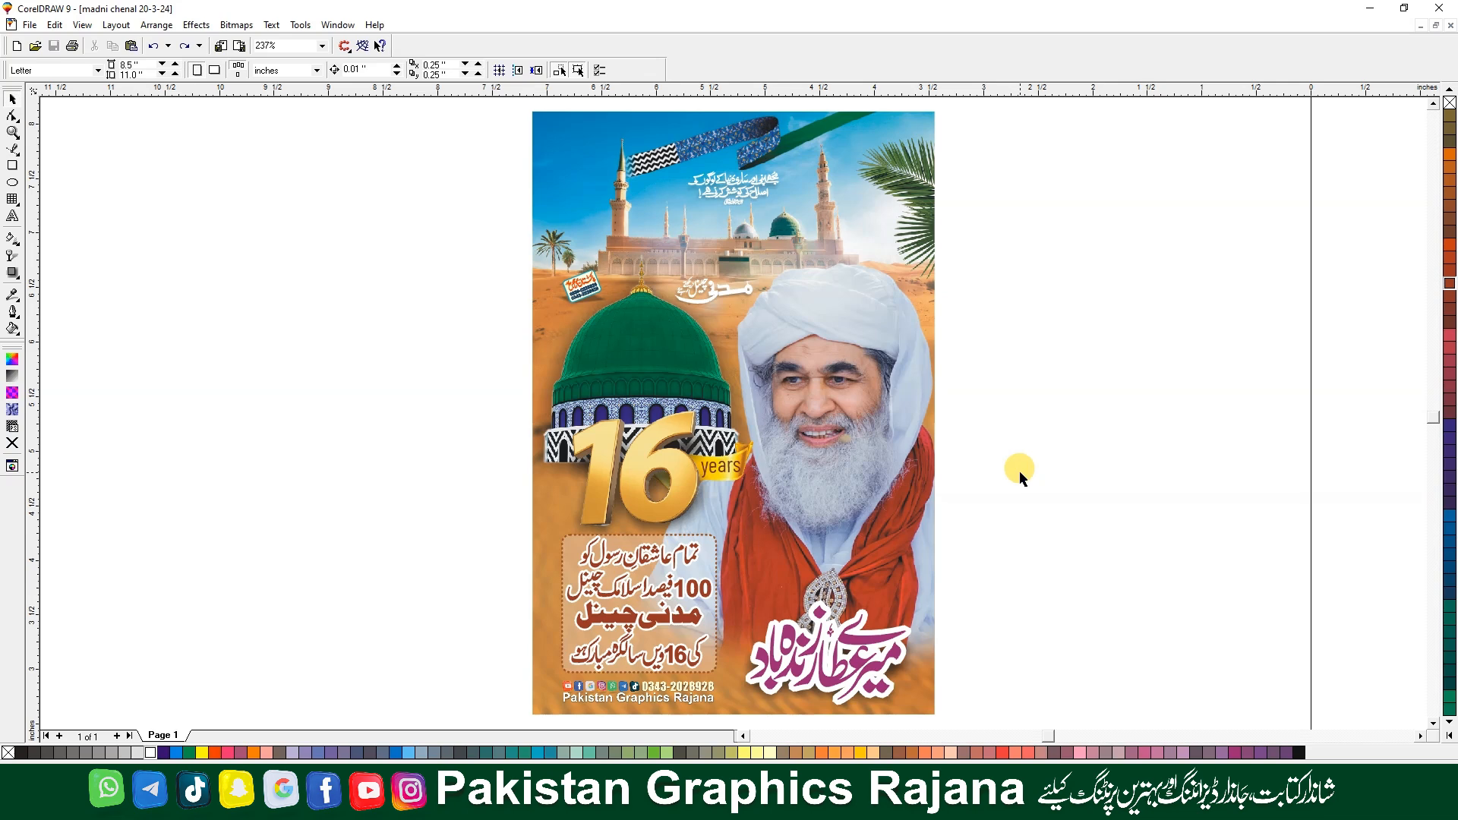
Switch to the browser, view the 16 years Facebook post and the Pakistan Graphics Rajana YouTube channel, and return to CorelDRAW
click(472, 803)
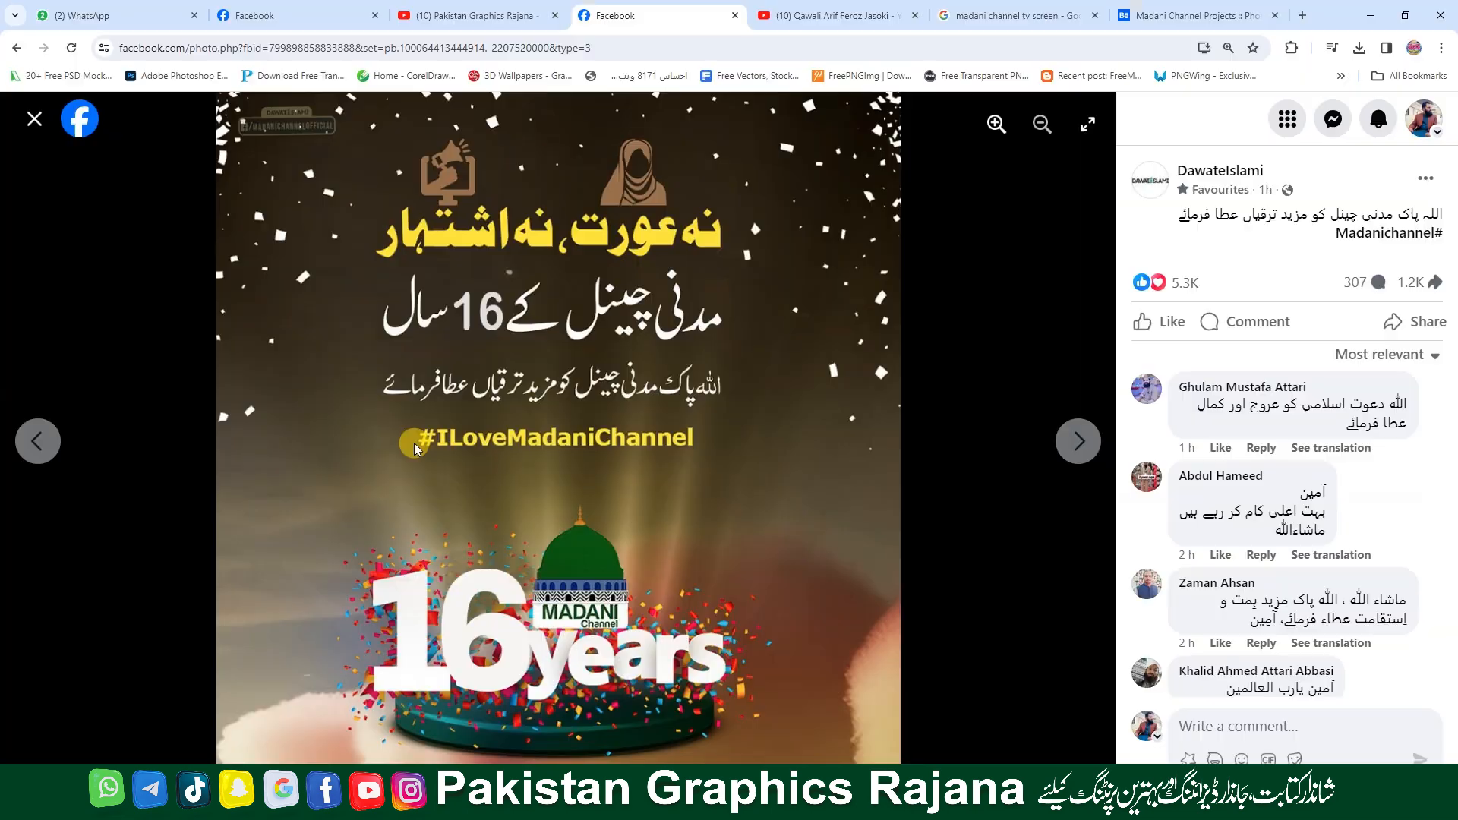
click(471, 16)
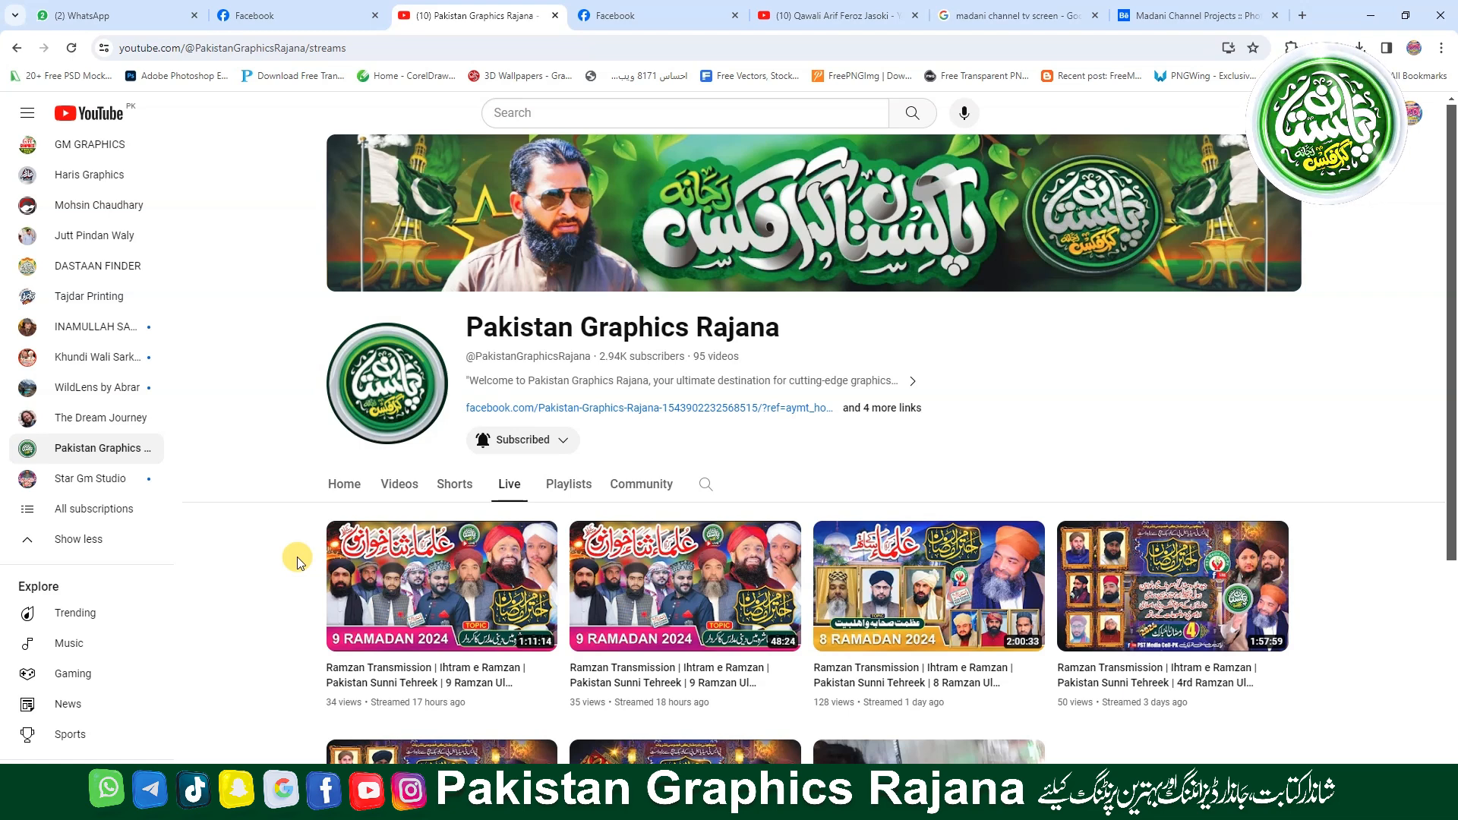
click(323, 803)
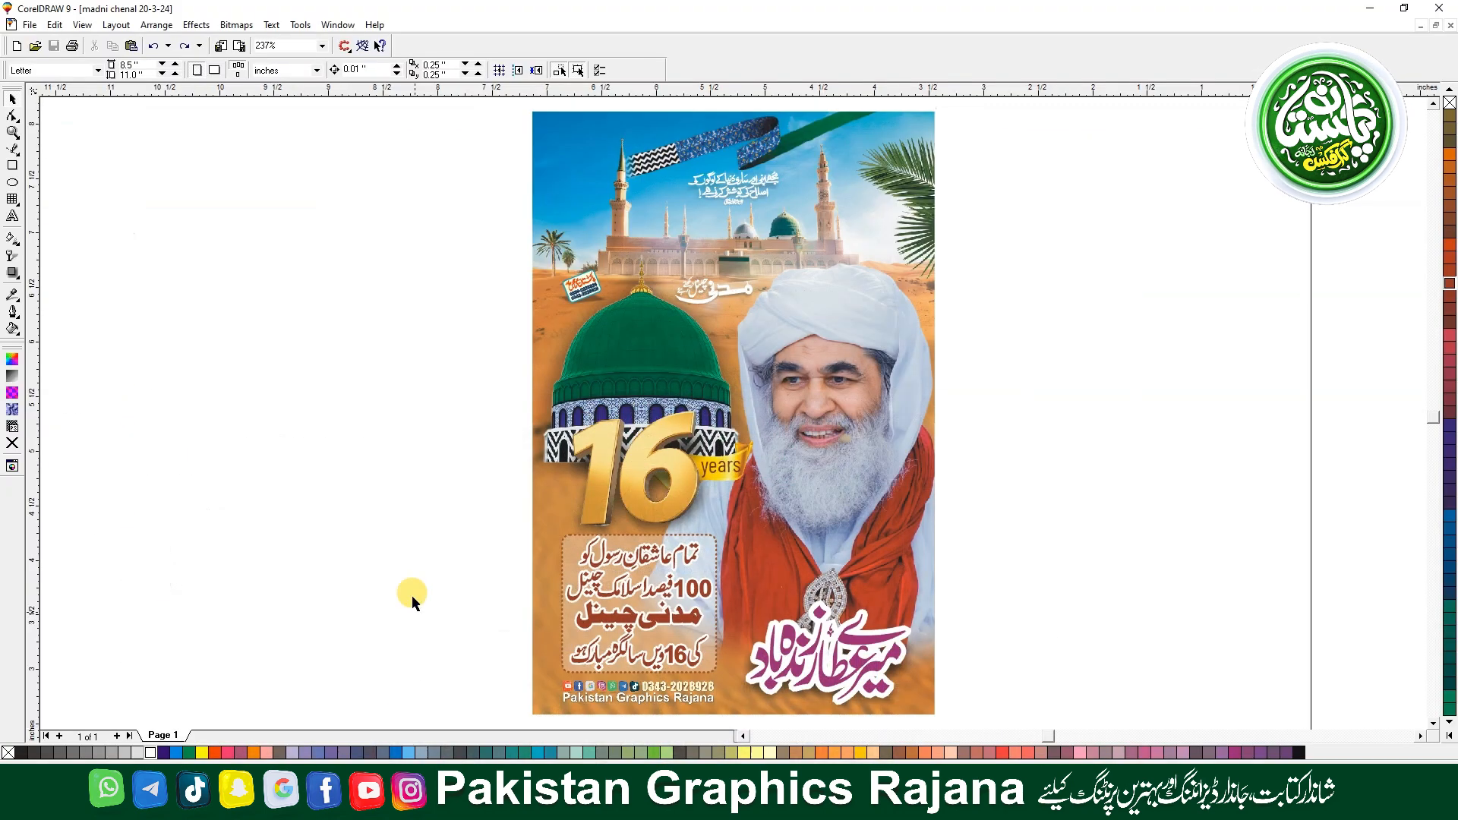
click(740, 558)
click(1041, 535)
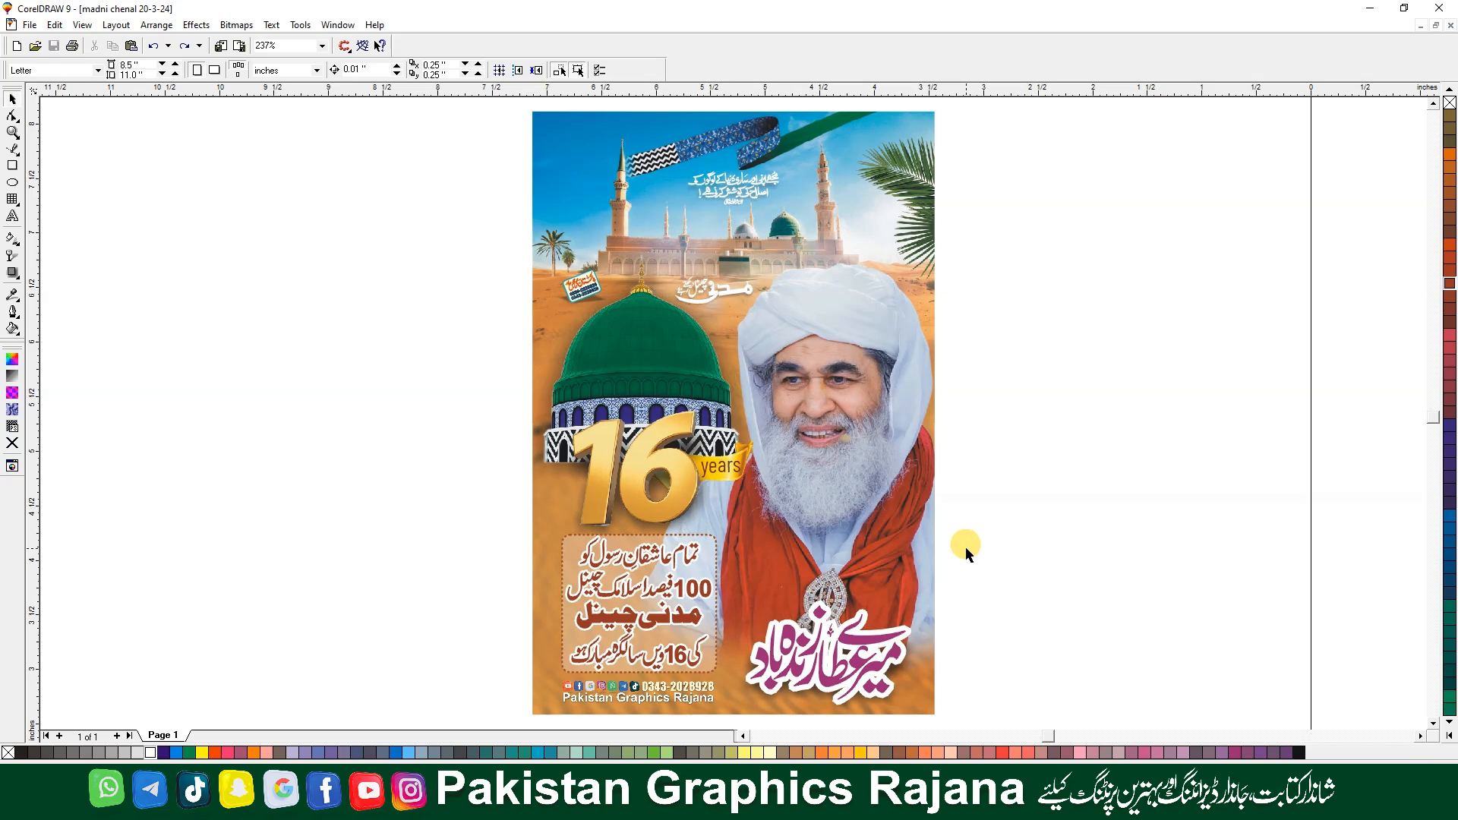
click(894, 549)
click(1045, 577)
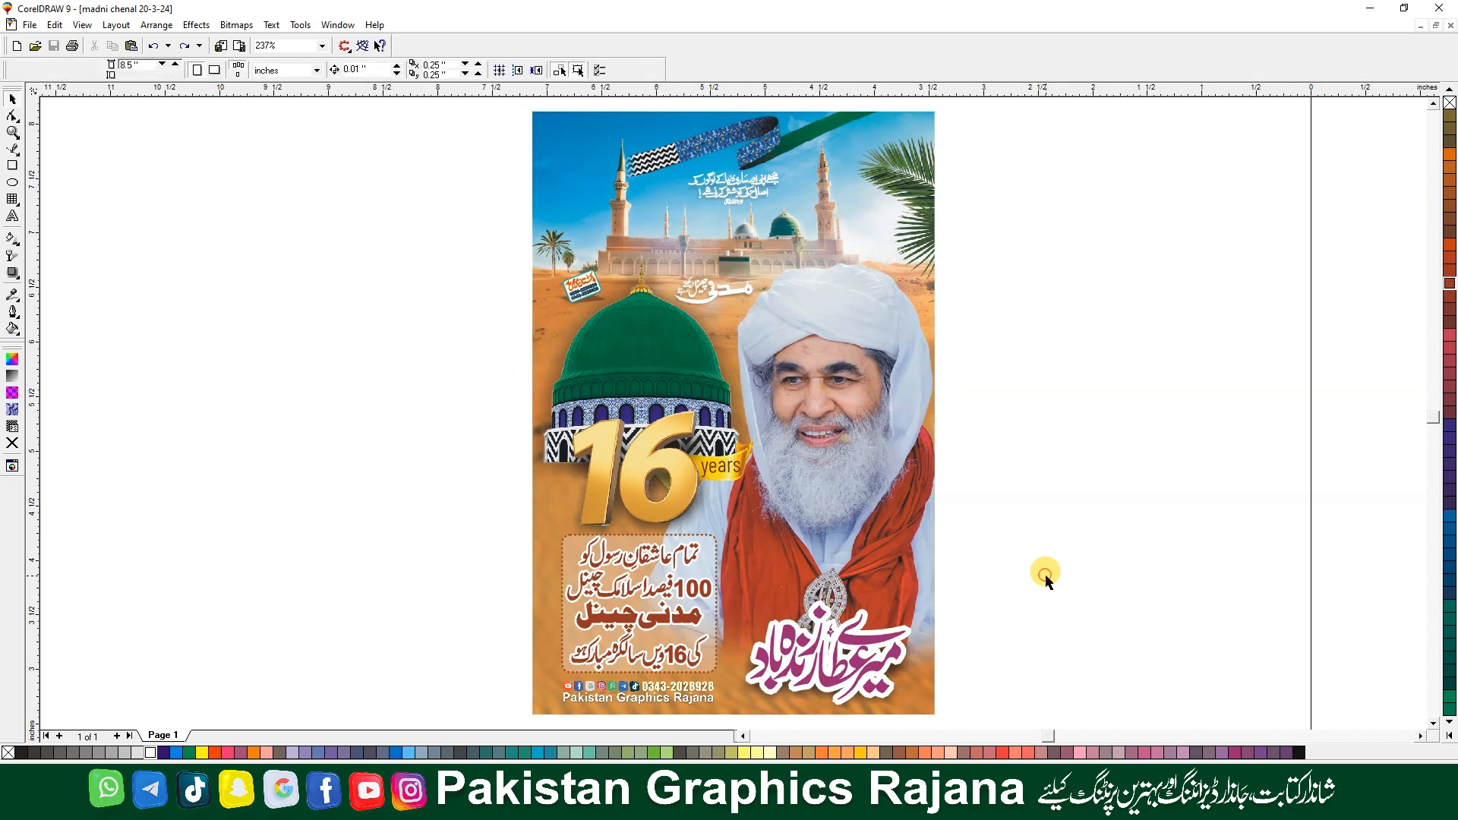